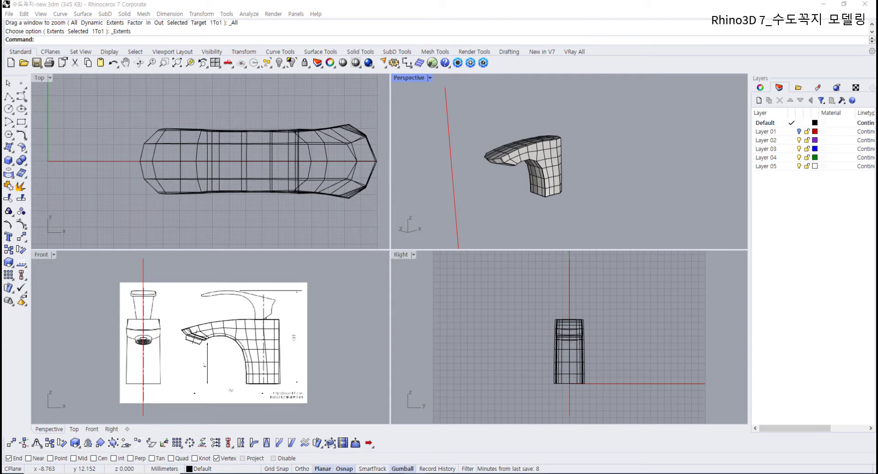
# Step: Examine the flat SubD faucet body in perspective and its spout tip against the reference image in the front view
pyautogui.click(548, 185)
pyautogui.scroll(4, 547, 185)
pyautogui.moveTo(514, 175); pyautogui.dragTo(503, 242, button='right')
pyautogui.scroll(3, 498, 177)
pyautogui.scroll(2, 492, 185)
pyautogui.scroll(-3, 489, 176)
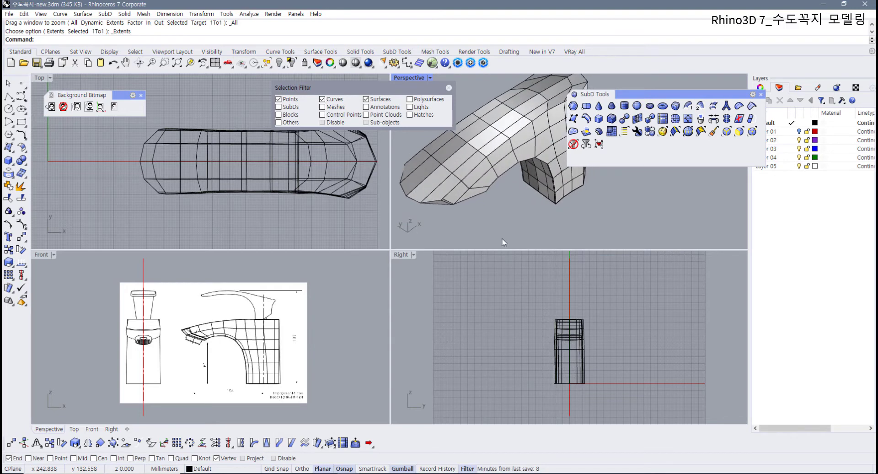
pyautogui.scroll(3, 332, 204)
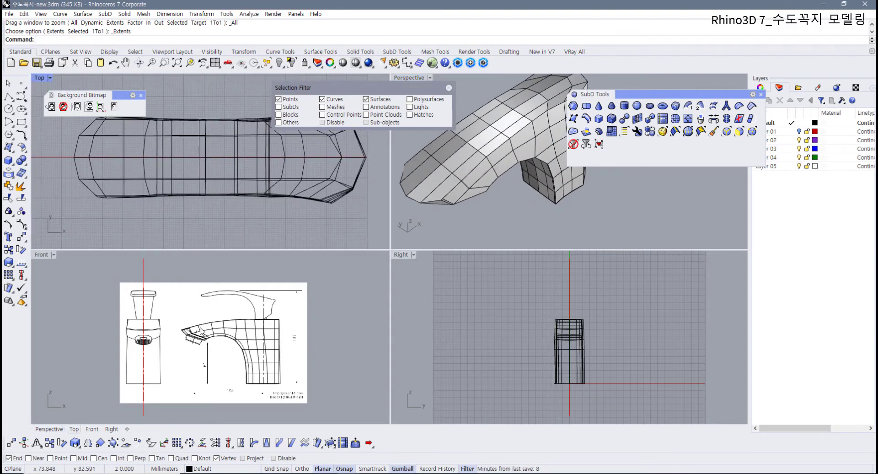
pyautogui.scroll(3, 201, 331)
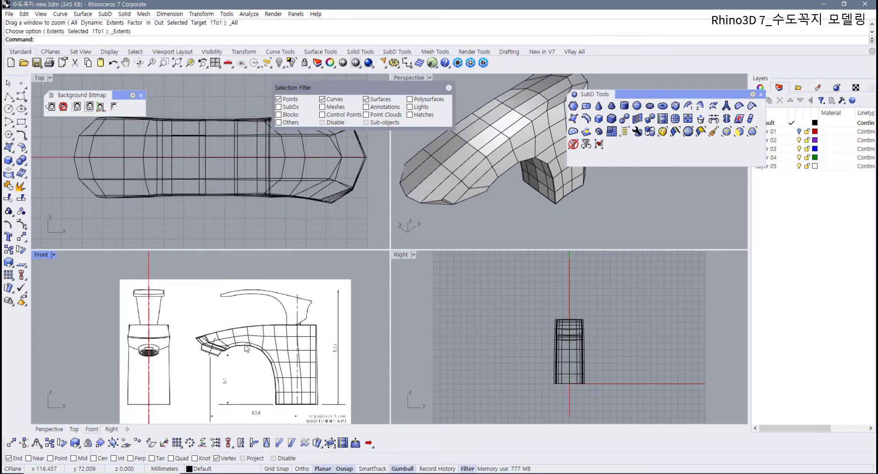
pyautogui.scroll(10, 246, 348)
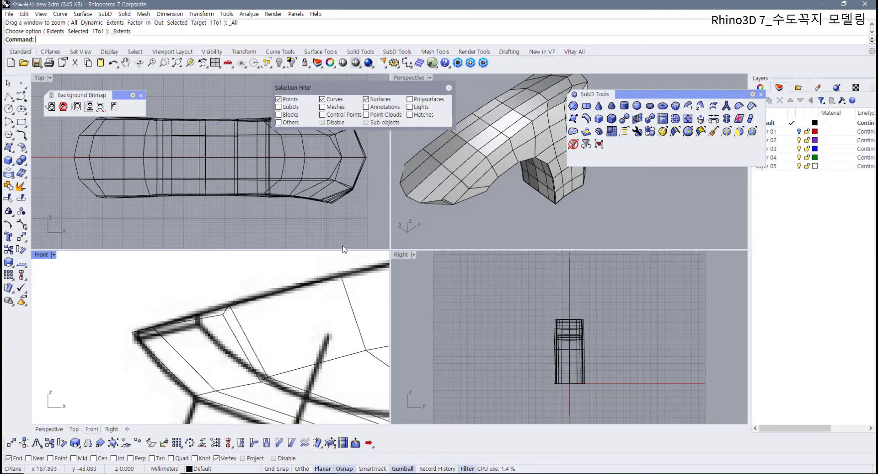
# Step: Restrict the selection filter to points and SubD vertices only
pyautogui.click(449, 88)
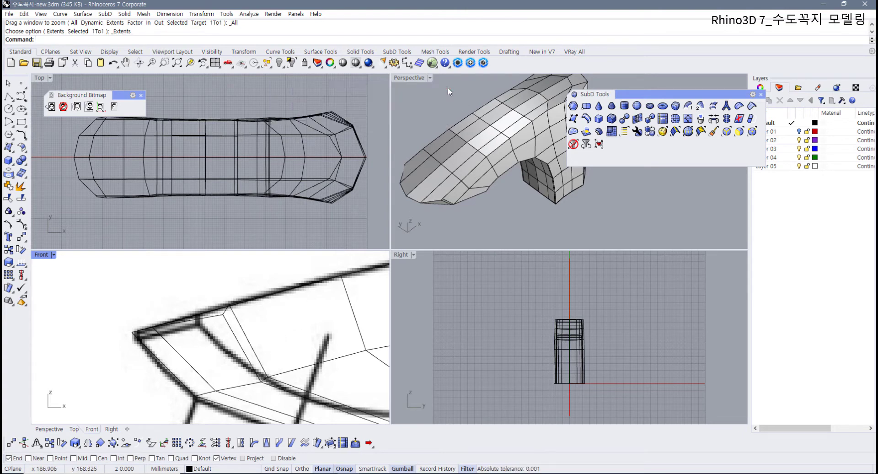
pyautogui.click(751, 131)
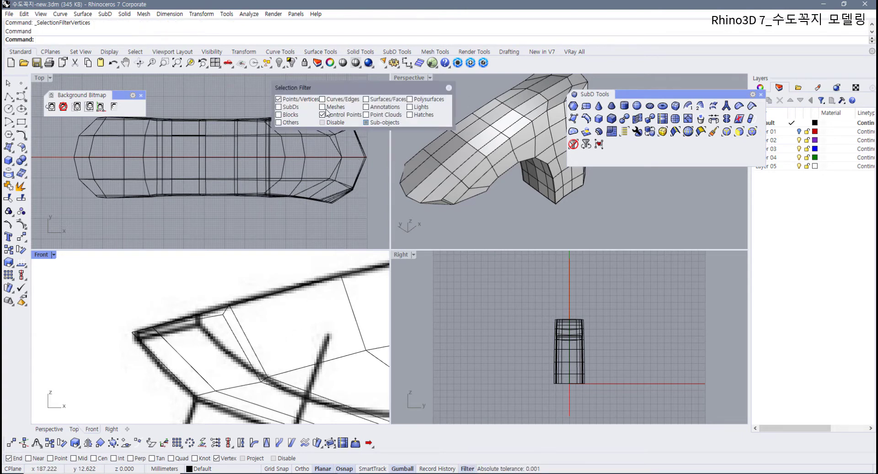
pyautogui.click(366, 99)
pyautogui.click(282, 100)
# Step: Hide the front view's background image and align the vertex pairs on the upper edge near the spout tip
pyautogui.scroll(8, 236, 309)
pyautogui.moveTo(191, 330); pyautogui.dragTo(209, 287)
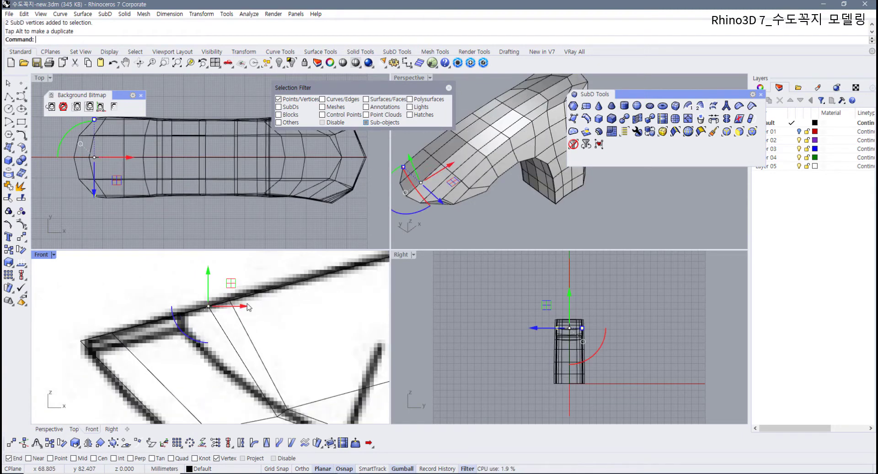
pyautogui.scroll(-3, 252, 309)
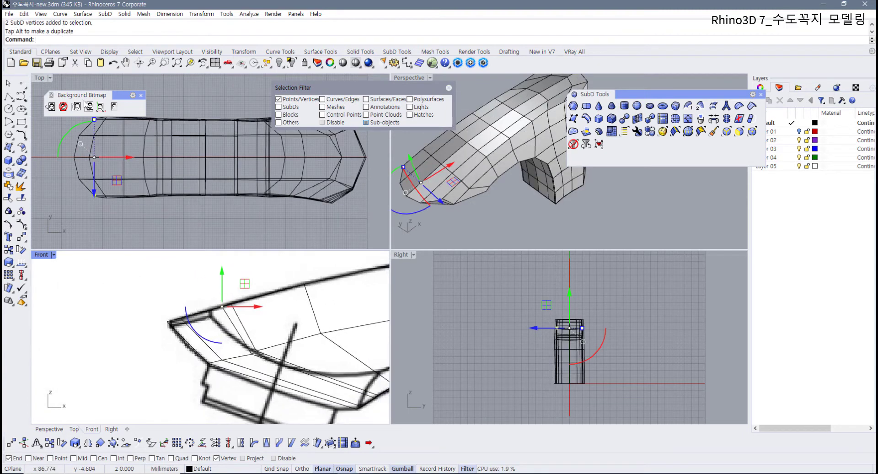
pyautogui.click(114, 107)
pyautogui.scroll(6, 280, 315)
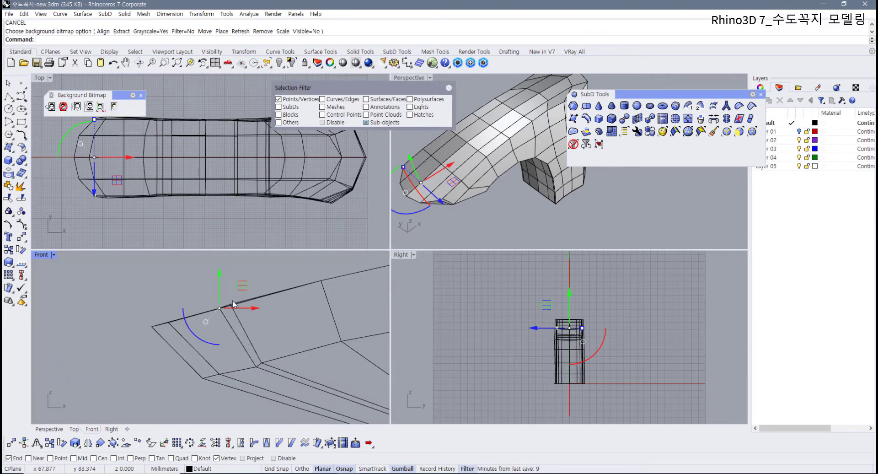
pyautogui.moveTo(200, 296); pyautogui.dragTo(238, 287)
pyautogui.scroll(-2, 291, 307)
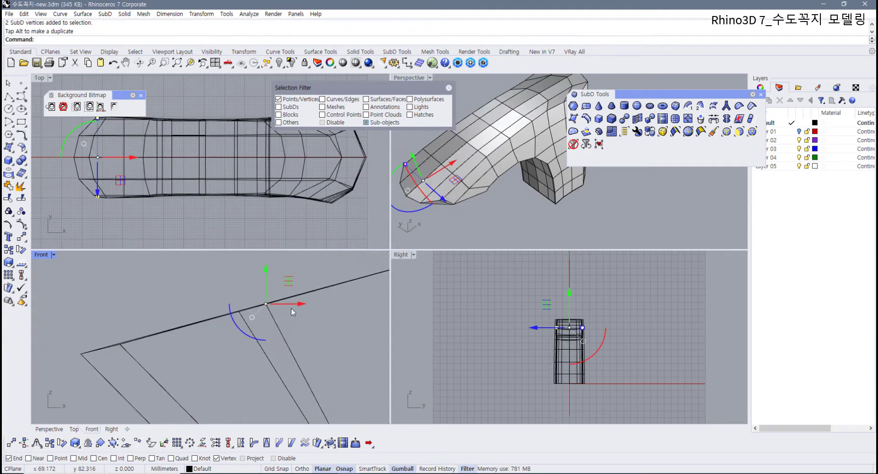
pyautogui.scroll(-3, 176, 320)
# Step: Shift the first vertex pairs on the spout mouth's slanted lower edge into line in the front view
pyautogui.scroll(8, 163, 332)
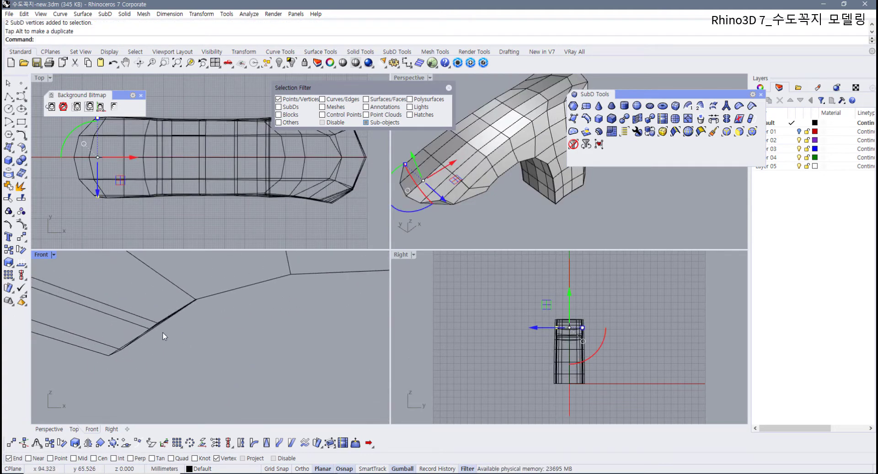
pyautogui.scroll(3, 184, 324)
pyautogui.moveTo(183, 286); pyautogui.dragTo(207, 317)
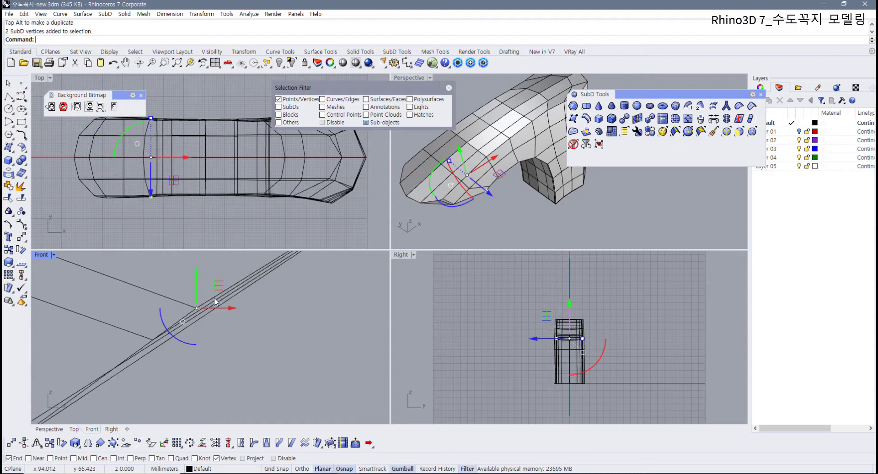
pyautogui.moveTo(218, 290); pyautogui.dragTo(222, 293)
pyautogui.scroll(-3, 178, 341)
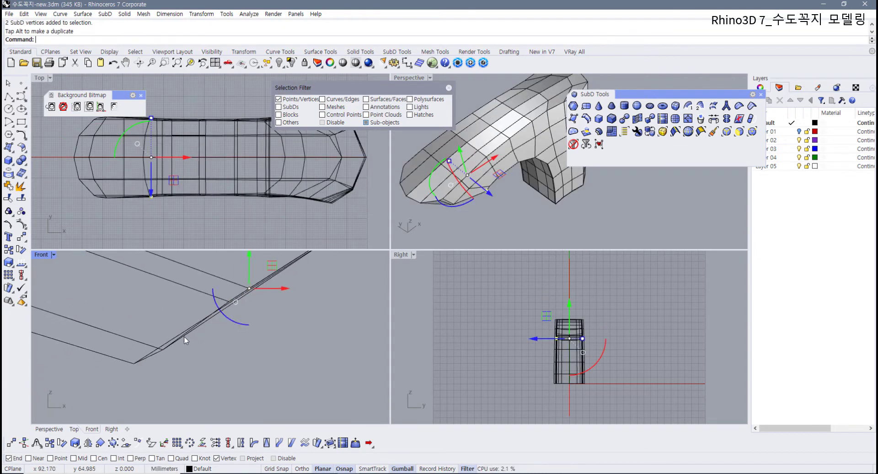
pyautogui.scroll(3, 167, 336)
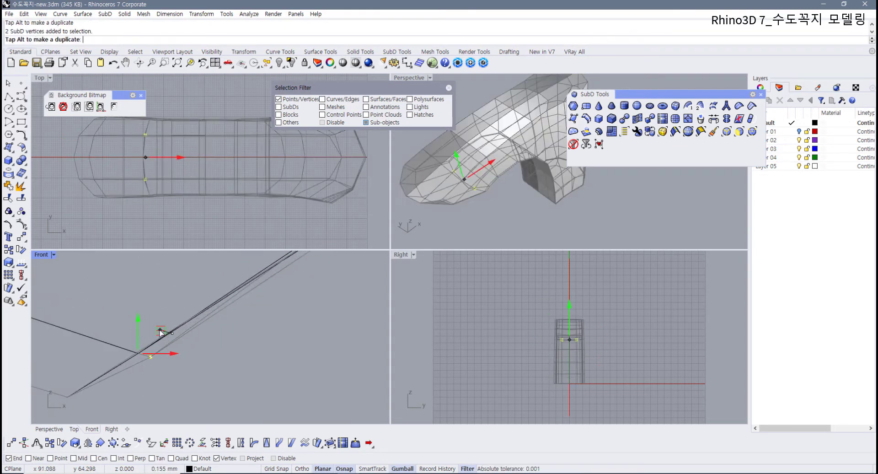
pyautogui.scroll(5, 224, 324)
# Step: Nudge the outer side vertex pairs of the spout mouth onto the same slanted lower edge line
pyautogui.moveTo(223, 295); pyautogui.dragTo(242, 314)
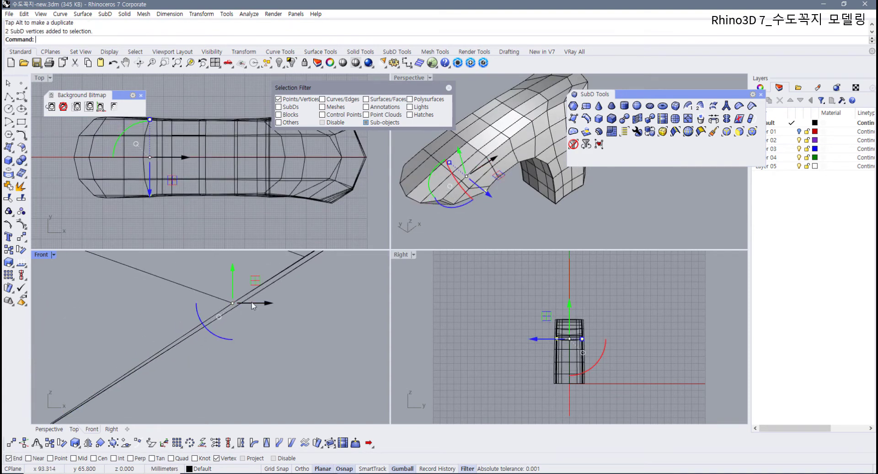
pyautogui.moveTo(255, 286); pyautogui.dragTo(257, 287)
pyautogui.moveTo(276, 304); pyautogui.dragTo(199, 389, button='right')
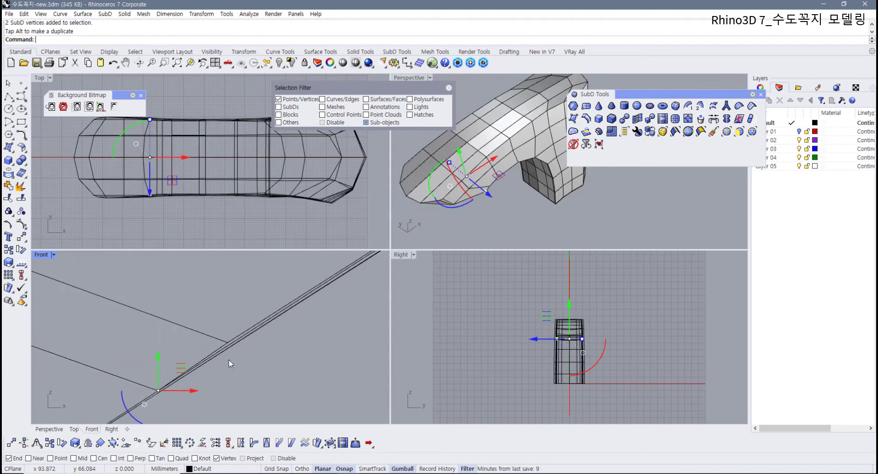
pyautogui.moveTo(217, 332); pyautogui.dragTo(241, 352)
pyautogui.moveTo(251, 320); pyautogui.dragTo(253, 322)
pyautogui.scroll(-7, 284, 335)
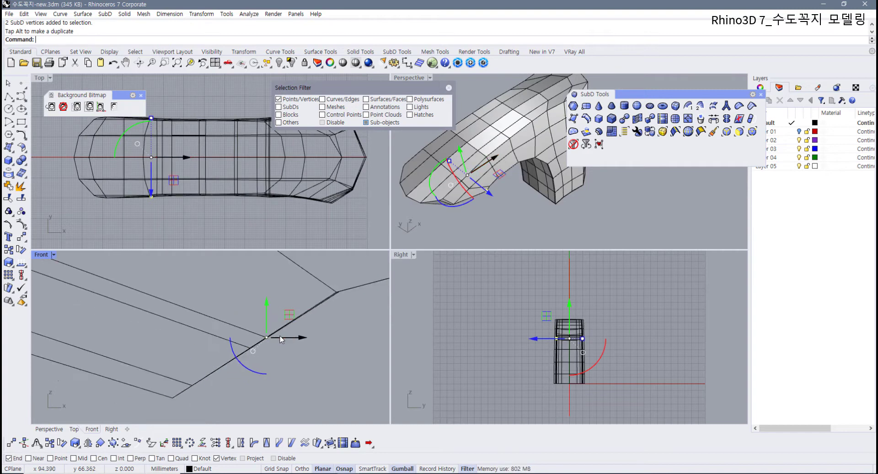
# Step: Bring the three inner vertices together at the corner where the spout mouth meets the underside in the front view
pyautogui.moveTo(321, 299); pyautogui.dragTo(203, 373, button='right')
pyautogui.scroll(4, 203, 372)
pyautogui.scroll(5, 202, 372)
pyautogui.moveTo(258, 342)
pyautogui.mouseDown()
pyautogui.moveTo(280, 364)
pyautogui.moveTo(268, 339)
pyautogui.moveTo(257, 343)
pyautogui.mouseUp()
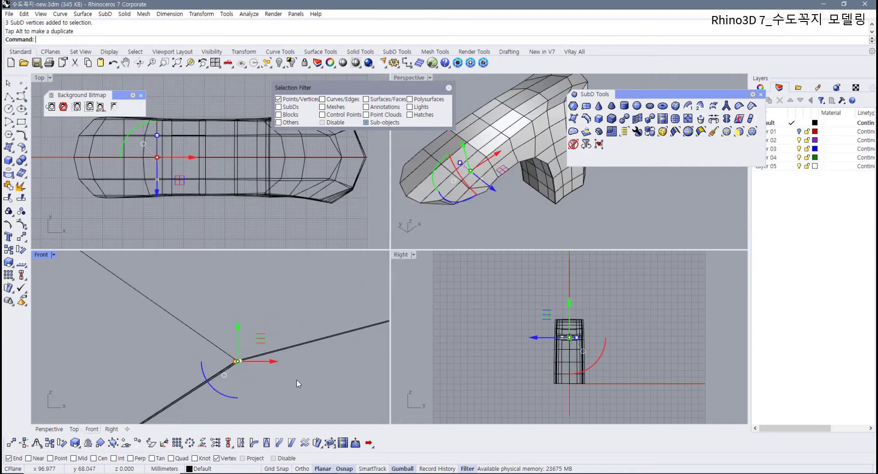
pyautogui.scroll(-8, 295, 377)
pyautogui.moveTo(295, 379); pyautogui.dragTo(254, 359, button='right')
pyautogui.scroll(-5, 284, 376)
pyautogui.scroll(12, 234, 356)
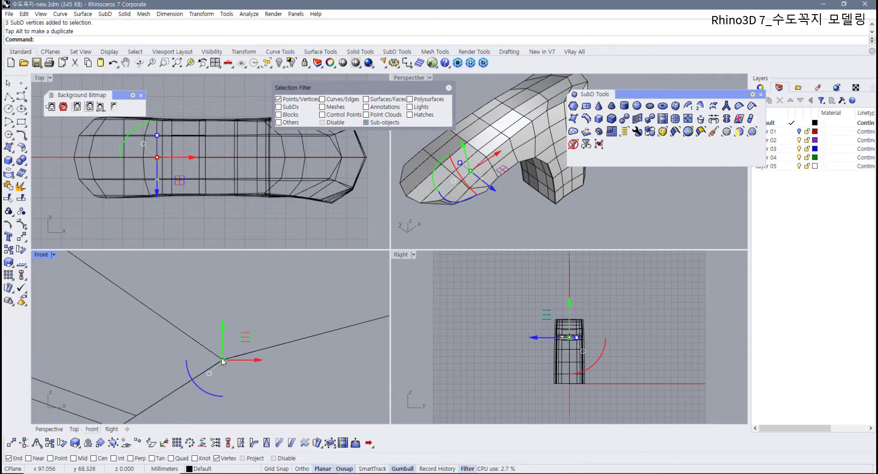
pyautogui.moveTo(214, 380); pyautogui.dragTo(238, 364, button='right')
pyautogui.scroll(10, 238, 366)
pyautogui.moveTo(272, 318); pyautogui.dragTo(261, 340, button='right')
pyautogui.scroll(3, 263, 337)
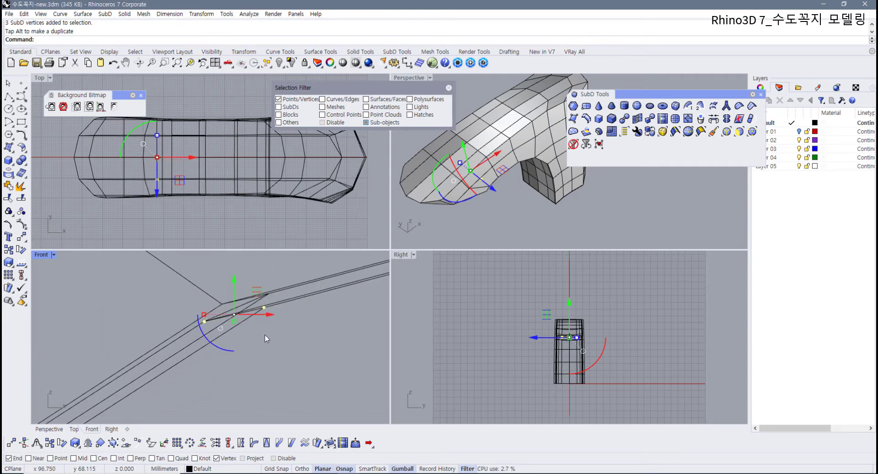
pyautogui.click(265, 306)
pyautogui.moveTo(286, 284); pyautogui.dragTo(235, 297)
pyautogui.click(216, 329)
pyautogui.moveTo(223, 332); pyautogui.dragTo(224, 333)
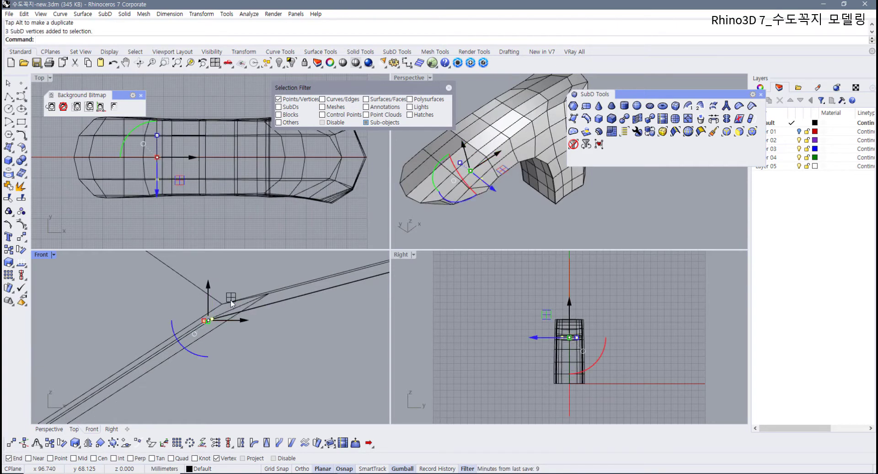
# Step: Move the two outer side vertices onto the spout's underside corner so the edges line up in the front view
pyautogui.click(269, 292)
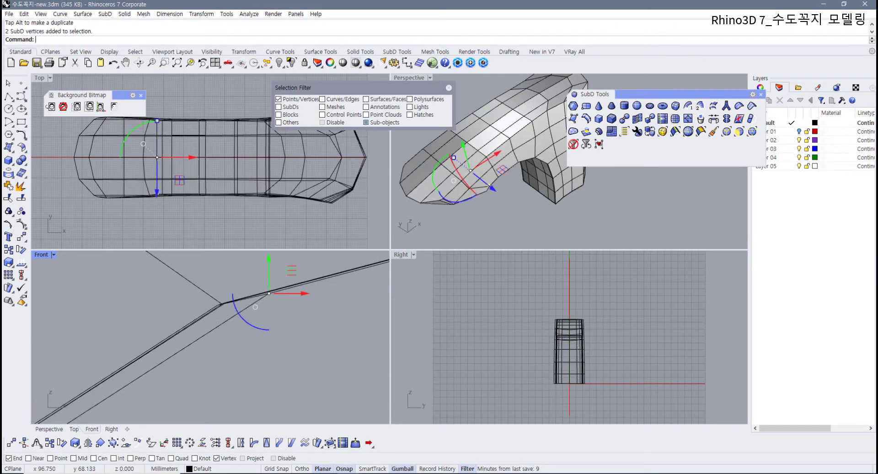
pyautogui.moveTo(290, 276); pyautogui.dragTo(242, 286)
pyautogui.click(288, 326)
pyautogui.scroll(-15, 284, 316)
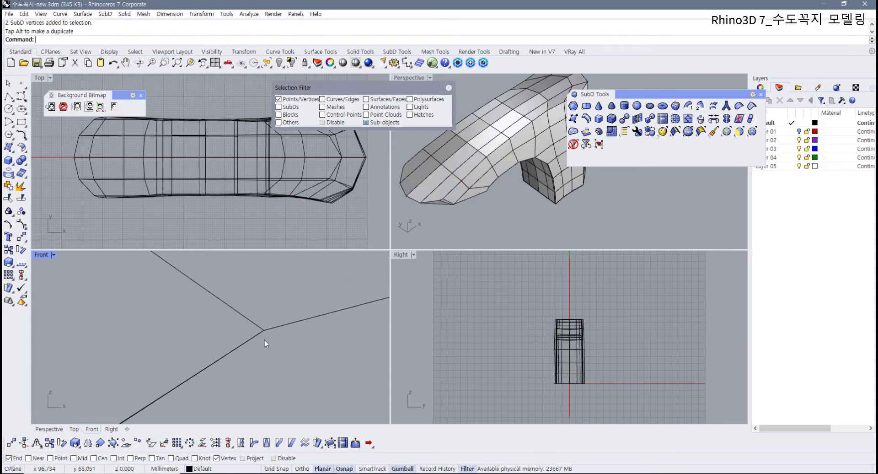
# Step: Switch the SubD display to smooth to check the spout's underside, and return it to flat
pyautogui.scroll(-3, 264, 343)
pyautogui.press('Tab')
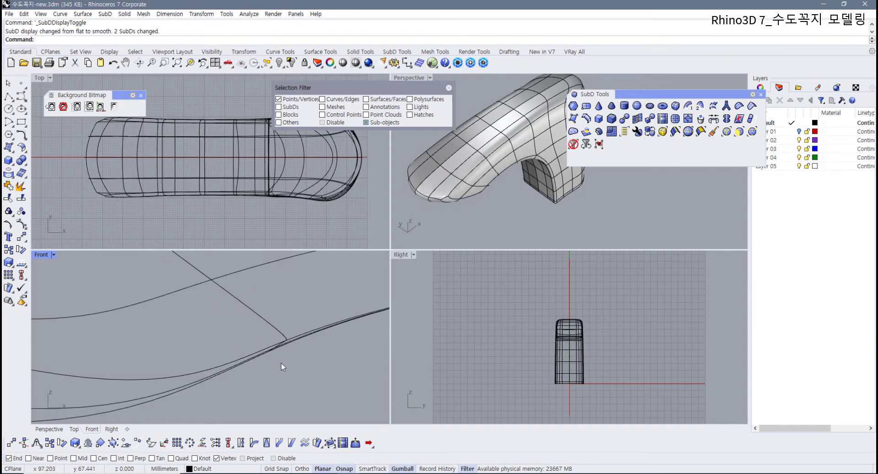
pyautogui.scroll(10, 281, 363)
pyautogui.press('Tab')
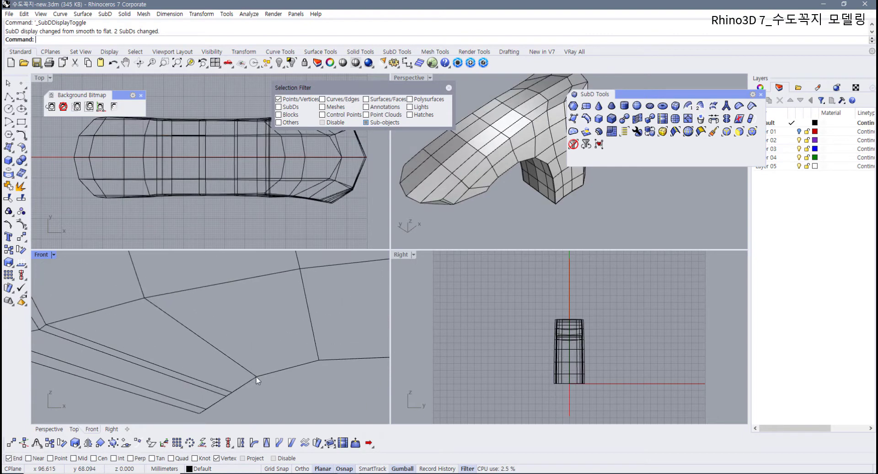
pyautogui.scroll(-8, 257, 379)
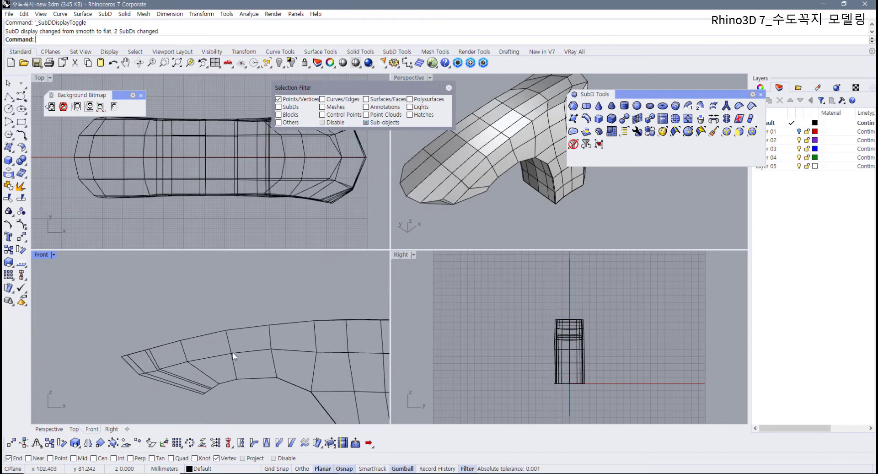
# Step: Raise the side vertex pairs along the body's top edge onto the upper outline in the front view
pyautogui.scroll(8, 275, 315)
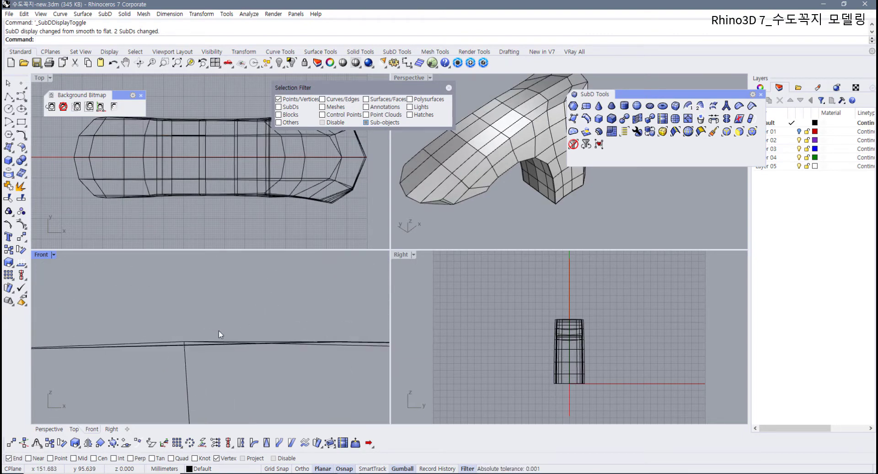
pyautogui.click(176, 338)
pyautogui.moveTo(197, 322); pyautogui.dragTo(196, 323)
pyautogui.moveTo(267, 347); pyautogui.dragTo(178, 348, button='right')
pyautogui.scroll(-2, 255, 349)
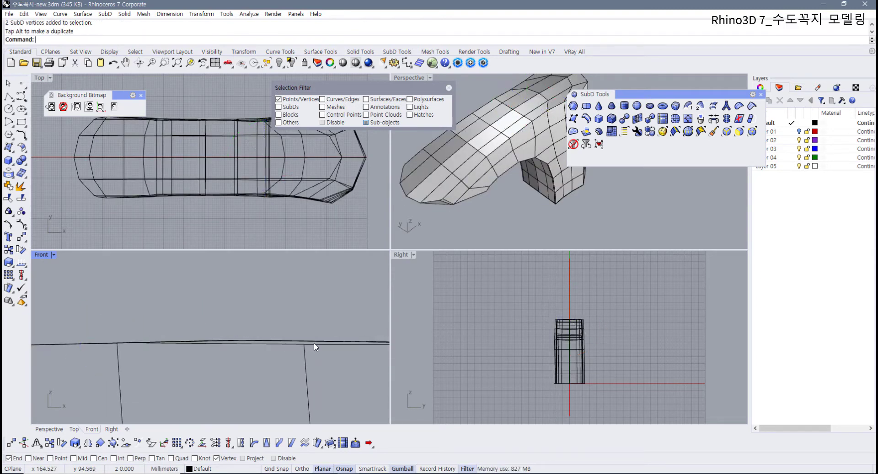
pyautogui.moveTo(285, 353); pyautogui.dragTo(323, 323)
# Step: Reposition the stray side vertices near the body's rear bend onto a common point in the top view
pyautogui.moveTo(327, 195); pyautogui.dragTo(284, 193, button='right')
pyautogui.scroll(10, 285, 192)
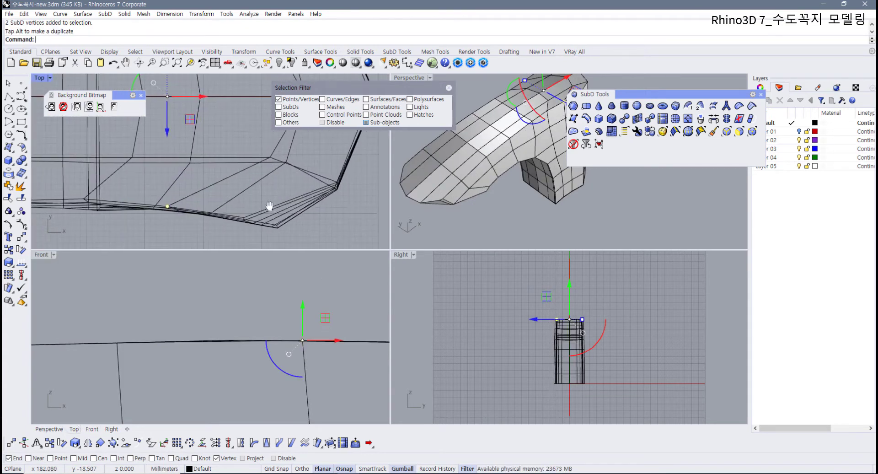
pyautogui.scroll(6, 257, 227)
pyautogui.moveTo(257, 227); pyautogui.dragTo(236, 229, button='right')
pyautogui.scroll(4, 223, 224)
pyautogui.moveTo(241, 210); pyautogui.dragTo(225, 220)
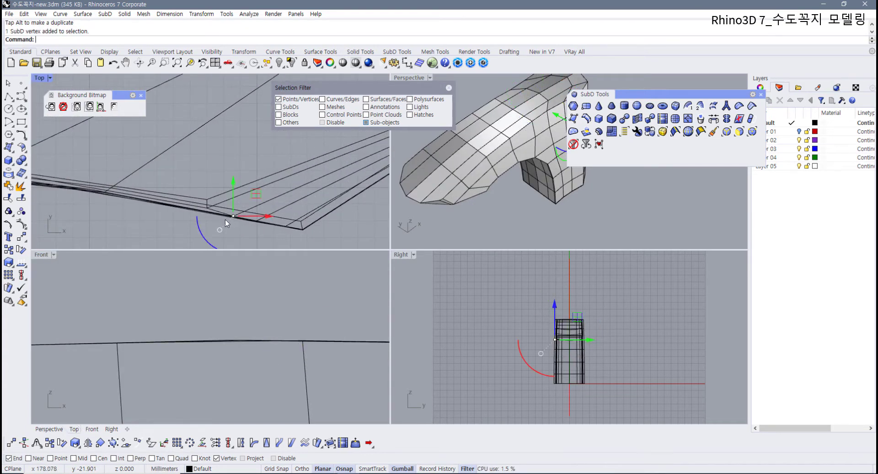
pyautogui.moveTo(247, 208); pyautogui.dragTo(272, 204, button='right')
pyautogui.scroll(2, 272, 204)
pyautogui.moveTo(275, 199); pyautogui.dragTo(243, 189)
# Step: Move the remaining lower side vertices onto the shared rear bend point in the top view
pyautogui.moveTo(267, 233); pyautogui.dragTo(240, 193)
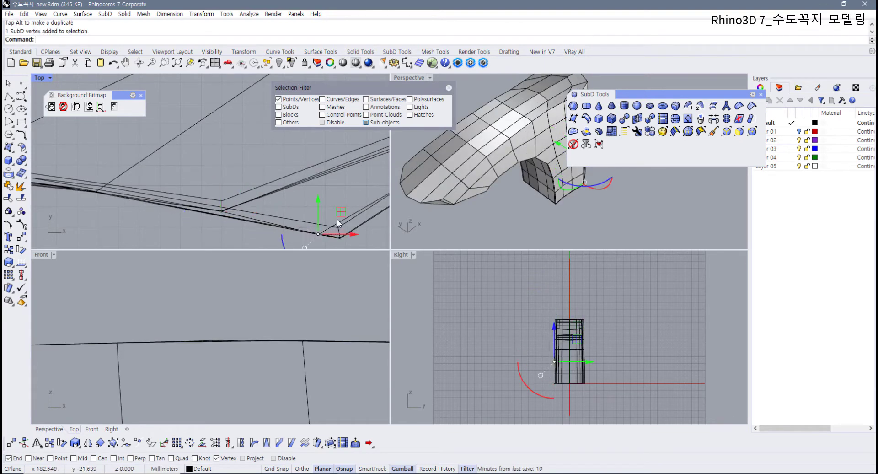
pyautogui.moveTo(338, 214); pyautogui.dragTo(247, 194)
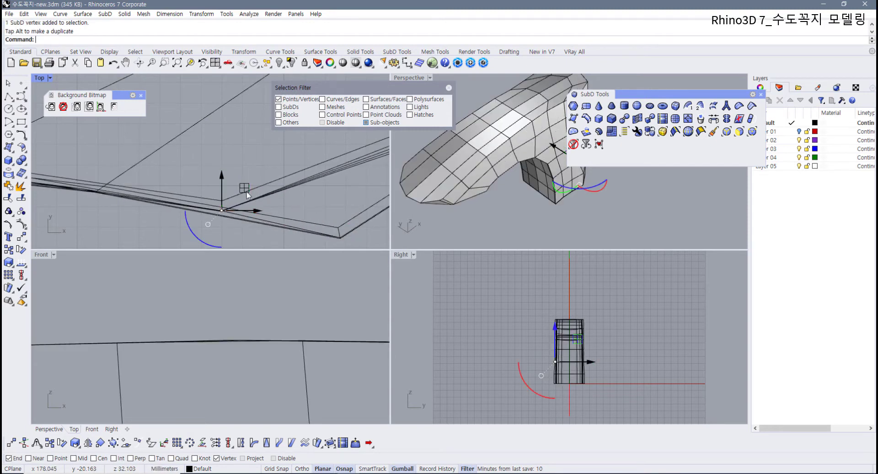
pyautogui.moveTo(326, 243); pyautogui.dragTo(246, 184)
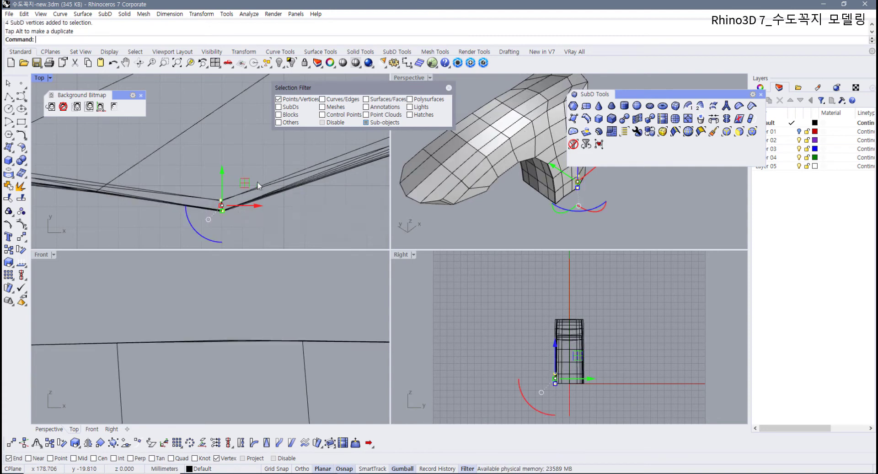
pyautogui.scroll(5, 307, 186)
pyautogui.moveTo(301, 184); pyautogui.dragTo(267, 213, button='right')
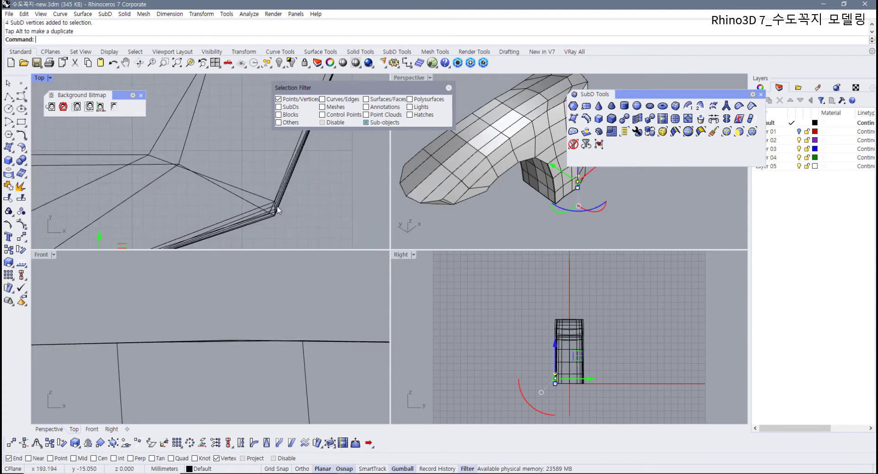
pyautogui.scroll(2, 286, 208)
pyautogui.keyDown('shift'); pyautogui.moveTo(561, 197); pyautogui.dragTo(485, 221, button='right'); pyautogui.keyUp('shift')
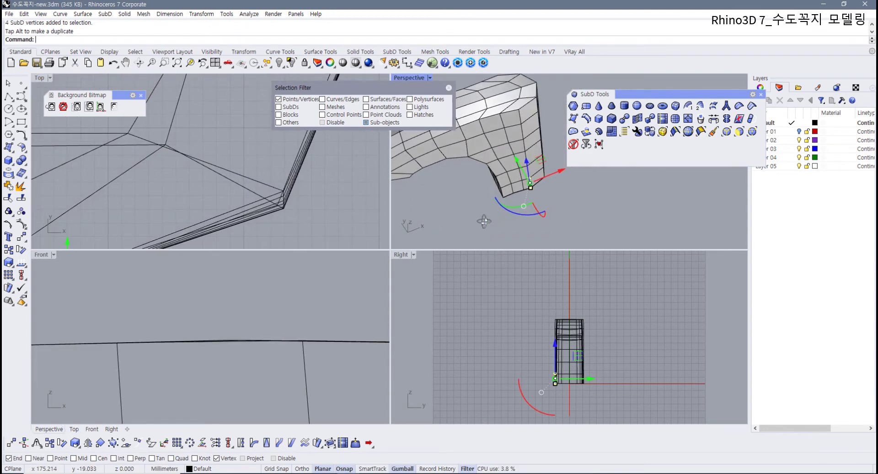
# Step: Inspect the rear bend's upper corner vertex in shaded display, checking it in both smooth and flat SubD display
pyautogui.moveTo(508, 191); pyautogui.dragTo(489, 210, button='right')
pyautogui.scroll(9, 294, 202)
pyautogui.scroll(2, 272, 194)
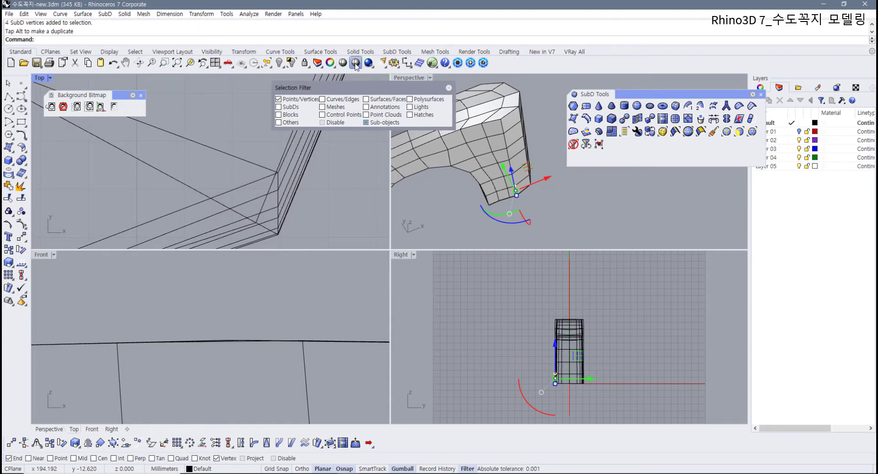
pyautogui.click(355, 62)
pyautogui.click(277, 173)
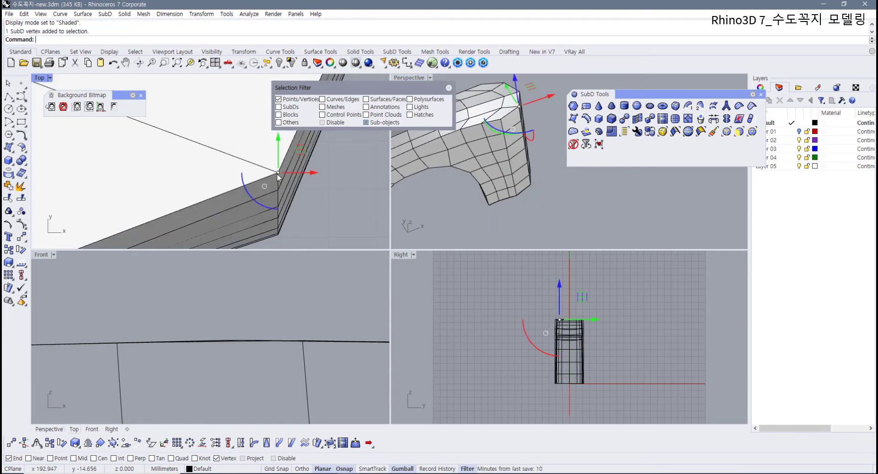
pyautogui.scroll(-3, 297, 210)
pyautogui.scroll(3, 298, 214)
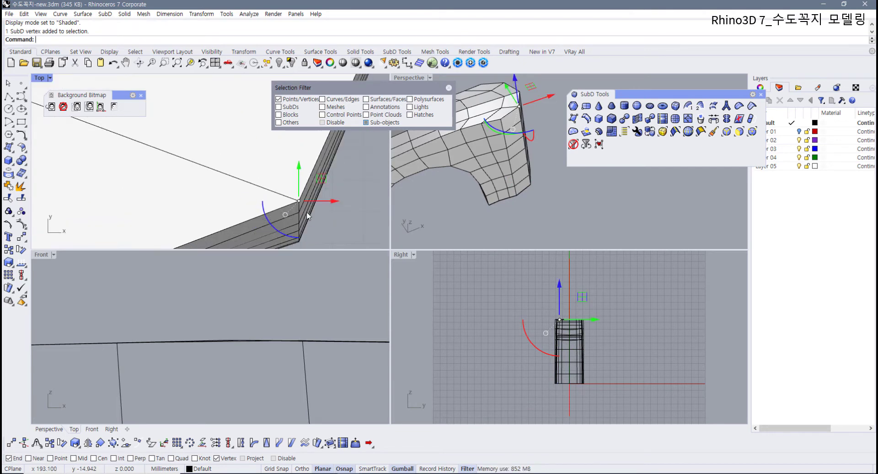
pyautogui.press('Tab')
pyautogui.press('Tab')
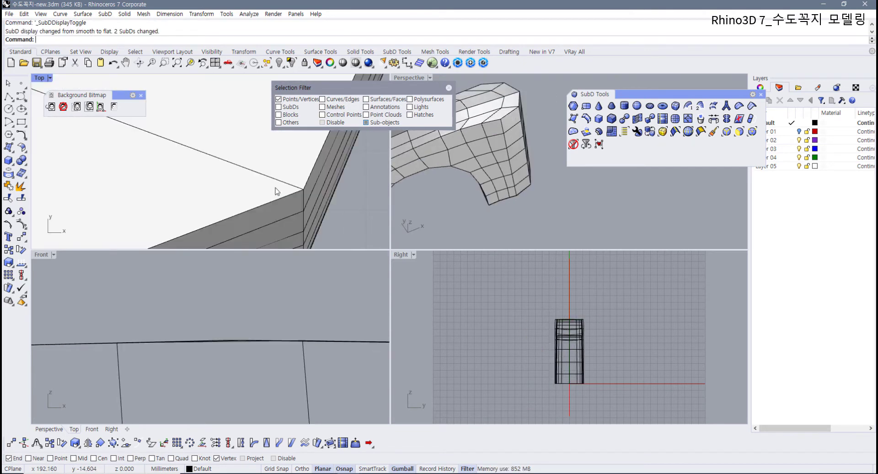
# Step: Select the second side vertex at the rear bend and set the top view's display mode to Ghosted
pyautogui.scroll(3, 284, 199)
pyautogui.click(278, 204)
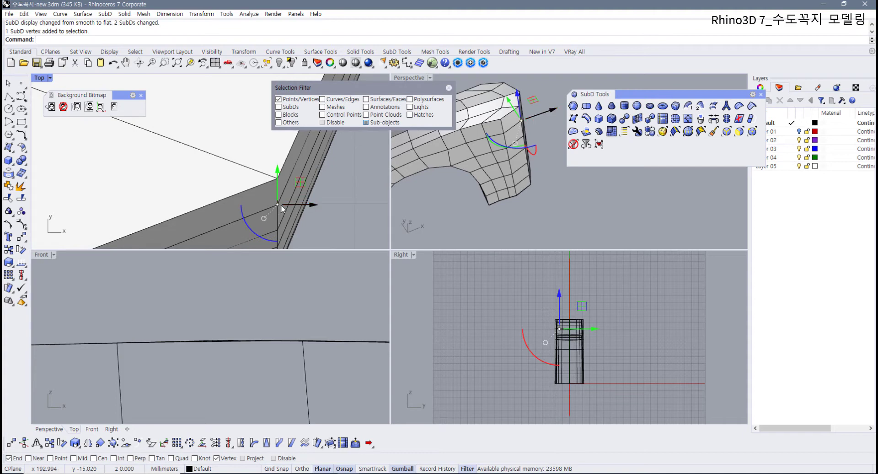
pyautogui.click(50, 78)
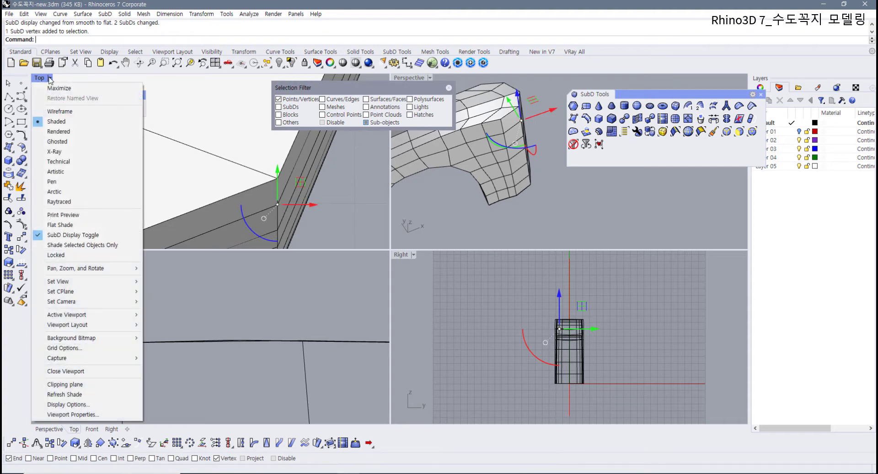
pyautogui.click(58, 142)
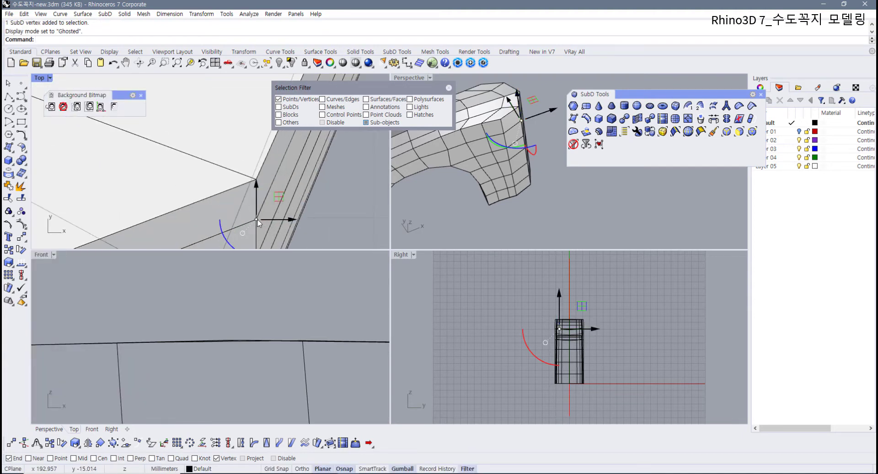
# Step: Try to snap the second side vertex onto the rear bend's upper corner vertex, and undo the move
pyautogui.moveTo(258, 222); pyautogui.dragTo(257, 183)
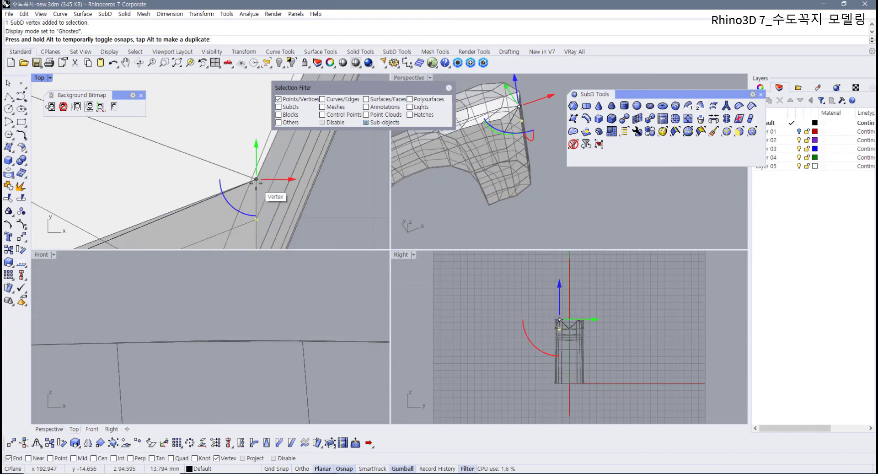
pyautogui.hotkey('ctrl', 'z')
pyautogui.scroll(-4, 265, 224)
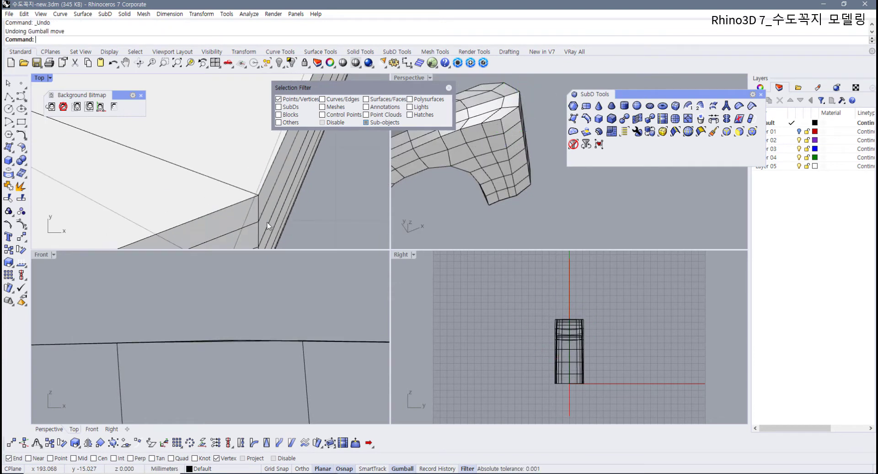
pyautogui.moveTo(267, 223); pyautogui.dragTo(241, 193, button='right')
pyautogui.scroll(-4, 266, 205)
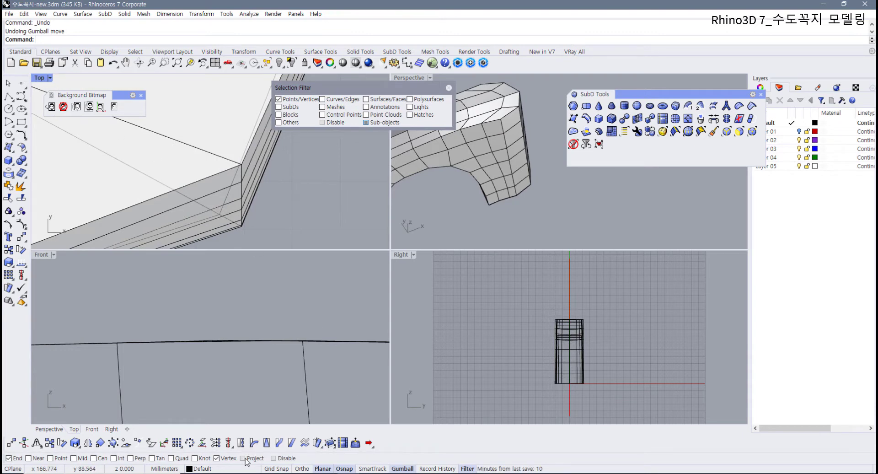
# Step: With the Project snap enabled, try to drag three side vertices onto the rear bend's upper corner, and undo the drags
pyautogui.moveTo(240, 180); pyautogui.dragTo(240, 159)
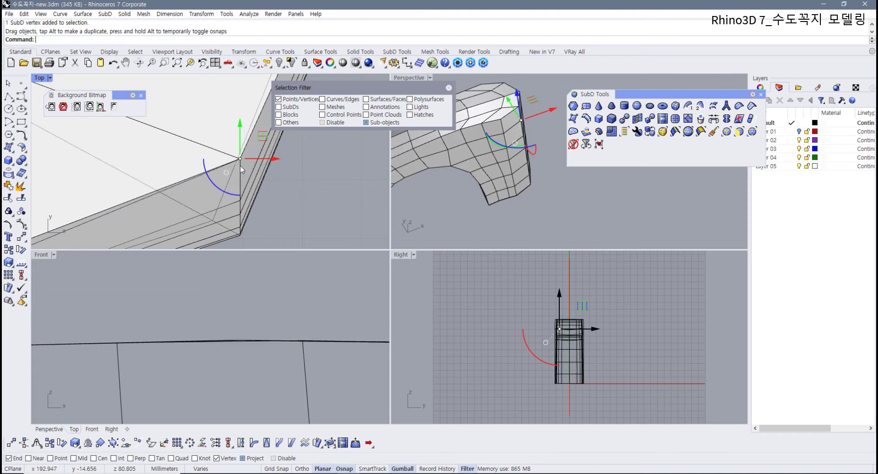
pyautogui.click(240, 201)
pyautogui.moveTo(241, 200); pyautogui.dragTo(240, 158)
pyautogui.click(240, 214)
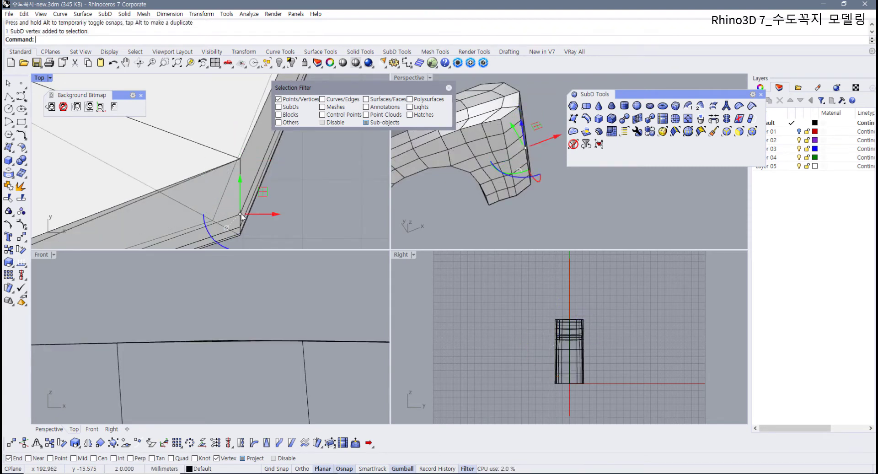
pyautogui.moveTo(241, 214); pyautogui.dragTo(241, 167)
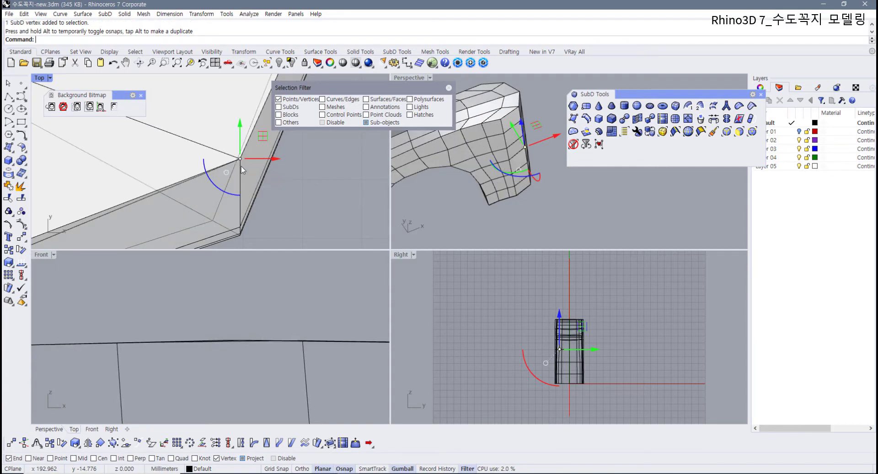
pyautogui.scroll(-4, 251, 195)
pyautogui.moveTo(250, 196); pyautogui.dragTo(281, 200, button='right')
pyautogui.scroll(-10, 278, 183)
pyautogui.hotkey('ctrl', 'z')
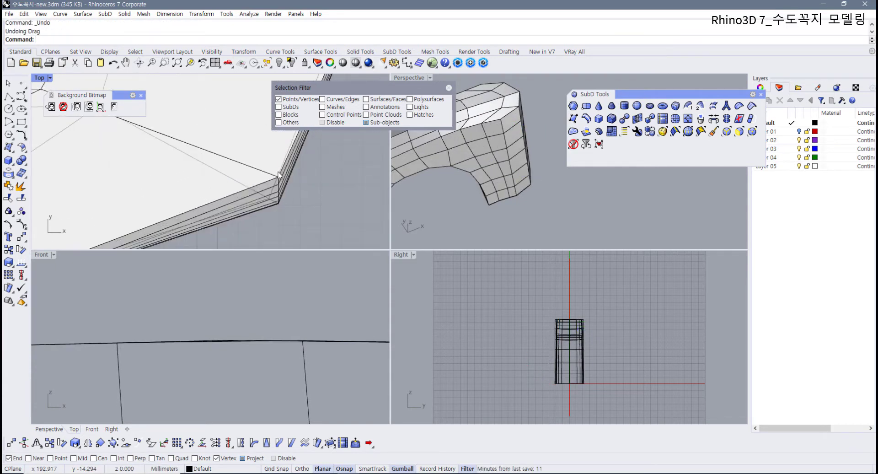
# Step: With the Project snap turned off, try again to move the second side vertex onto the upper corner, and undo the move
pyautogui.click(270, 201)
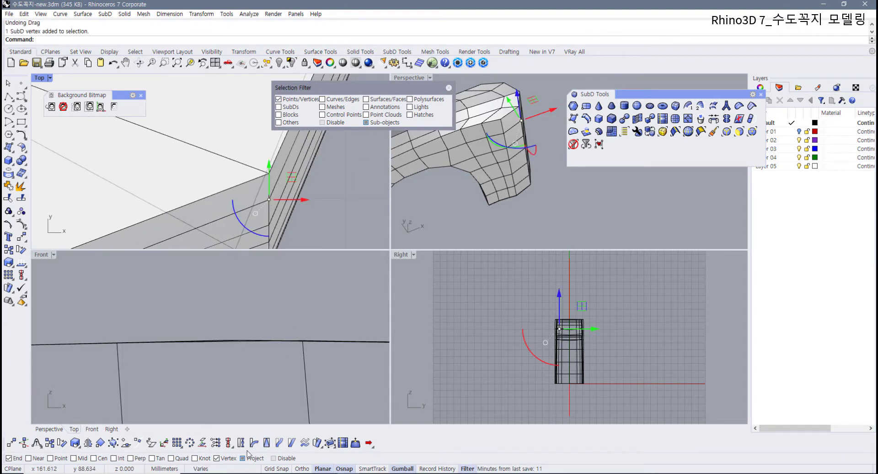
pyautogui.moveTo(269, 200); pyautogui.dragTo(263, 213, button='right')
pyautogui.scroll(4, 263, 213)
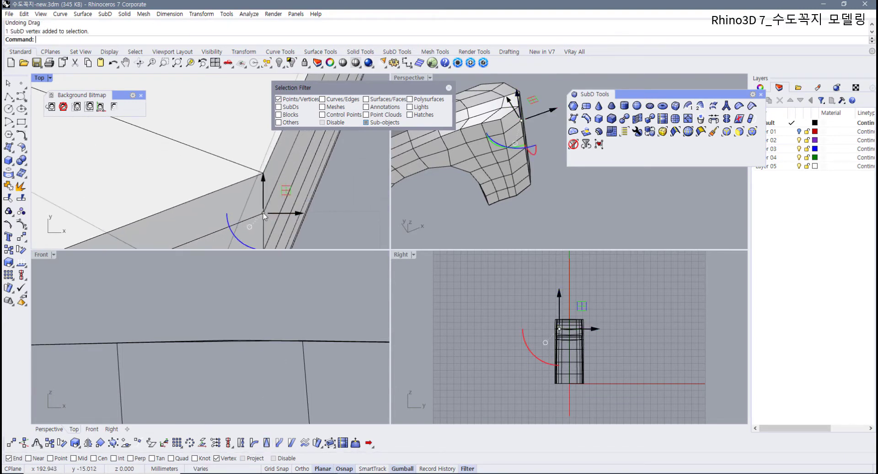
pyautogui.moveTo(263, 213); pyautogui.dragTo(263, 177)
pyautogui.hotkey('ctrl', 'z')
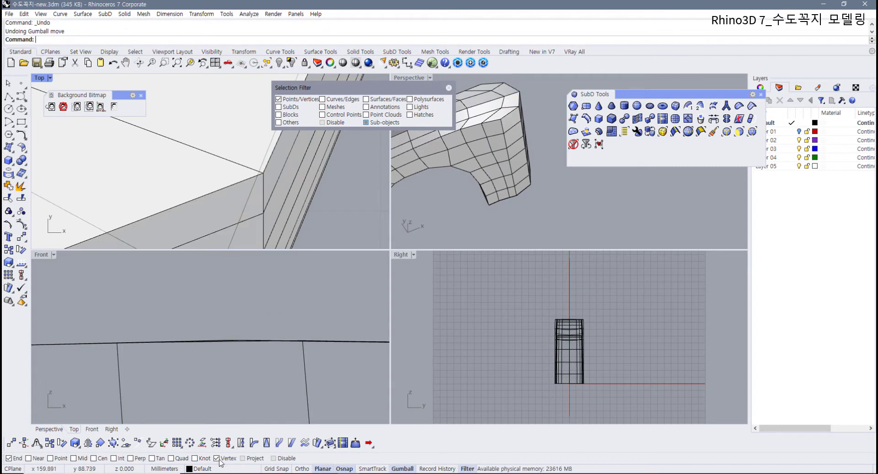
# Step: Move the second side vertex at the rear bend up onto the bend's upper corner in the top view
pyautogui.click(264, 213)
pyautogui.moveTo(264, 213); pyautogui.dragTo(264, 174)
pyautogui.moveTo(203, 211); pyautogui.dragTo(269, 164, button='right')
pyautogui.scroll(-10, 194, 183)
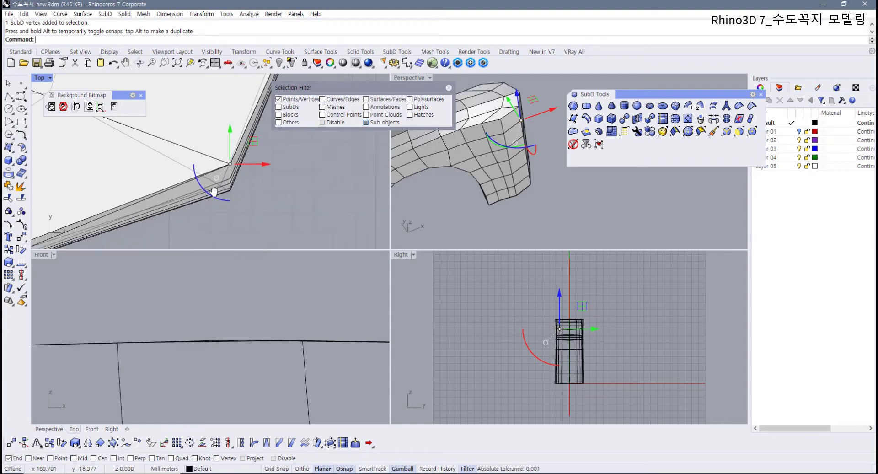
pyautogui.moveTo(67, 234); pyautogui.dragTo(293, 167, button='right')
pyautogui.moveTo(164, 214); pyautogui.dragTo(284, 183, button='right')
pyautogui.scroll(-14, 223, 211)
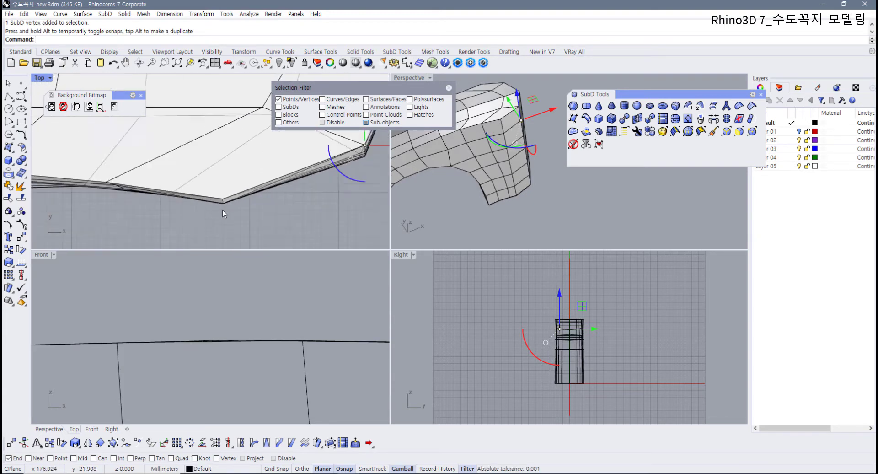
# Step: Reposition the side vertex at the neighbouring bend of the body's outline in the top view
pyautogui.scroll(5, 220, 211)
pyautogui.scroll(10, 293, 192)
pyautogui.moveTo(290, 195); pyautogui.dragTo(241, 163)
pyautogui.scroll(-9, 311, 188)
pyautogui.scroll(-8, 325, 186)
pyautogui.moveTo(325, 186); pyautogui.dragTo(194, 205, button='right')
# Step: Maximize the top view and move the rear bend's stacked side vertices from the side edge onto its upper corner
pyautogui.doubleClick(42, 80)
pyautogui.scroll(7, 372, 288)
pyautogui.moveTo(597, 254); pyautogui.dragTo(319, 332, button='right')
pyautogui.scroll(10, 319, 331)
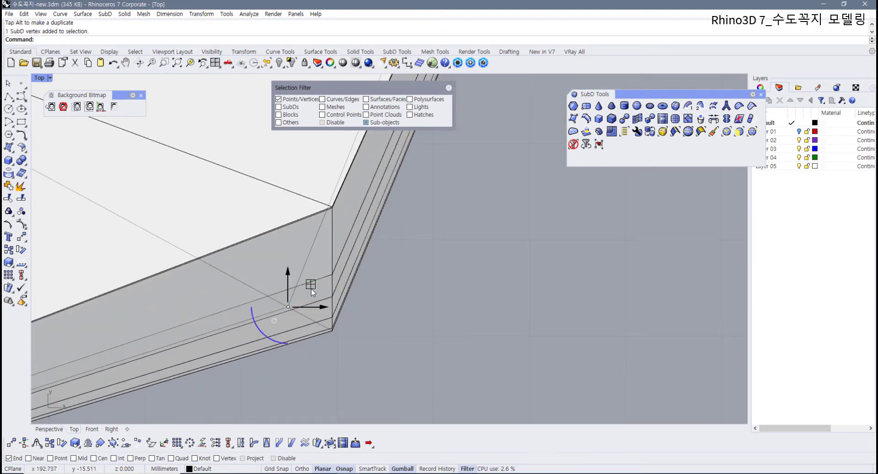
pyautogui.moveTo(311, 292); pyautogui.dragTo(352, 188)
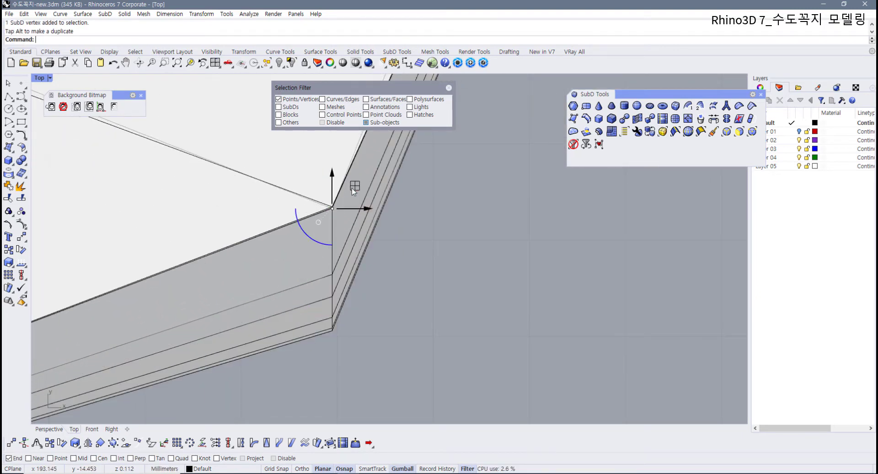
pyautogui.moveTo(351, 247); pyautogui.dragTo(355, 193)
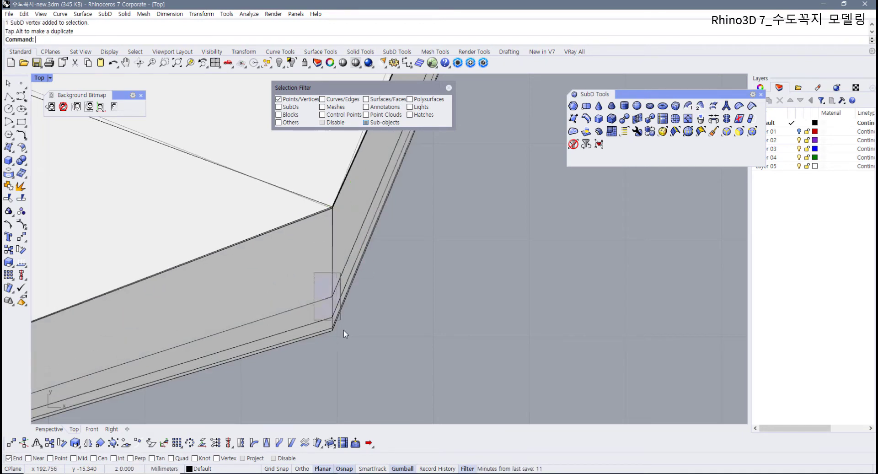
pyautogui.moveTo(350, 290); pyautogui.dragTo(353, 202)
# Step: Shift the remaining groups of rear bend vertices up toward the upper corner in the top view
pyautogui.scroll(10, 338, 233)
pyautogui.moveTo(348, 251); pyautogui.dragTo(308, 318, button='right')
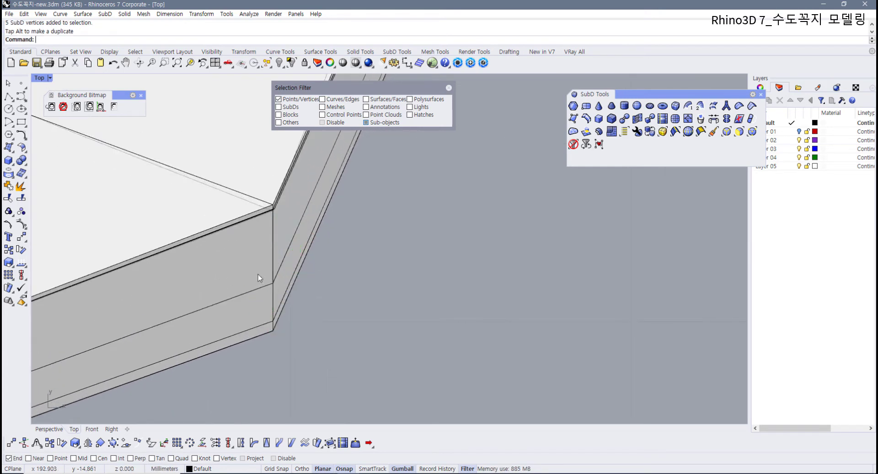
pyautogui.moveTo(297, 262); pyautogui.dragTo(298, 189)
pyautogui.moveTo(297, 303); pyautogui.dragTo(302, 193)
pyautogui.scroll(6, 300, 192)
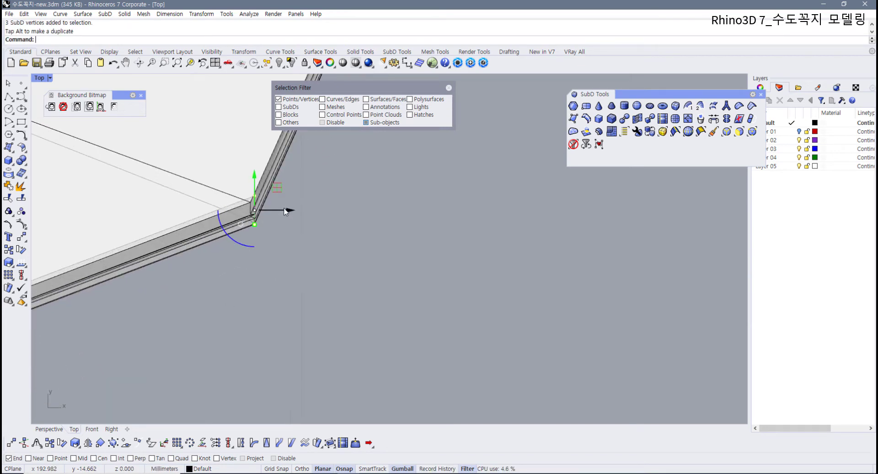
# Step: Move the scattered individual vertices below the rear bend's upper corner onto that corner one at a time
pyautogui.scroll(4, 297, 196)
pyautogui.moveTo(295, 229); pyautogui.dragTo(312, 322, button='right')
pyautogui.click(320, 269)
pyautogui.scroll(8, 293, 302)
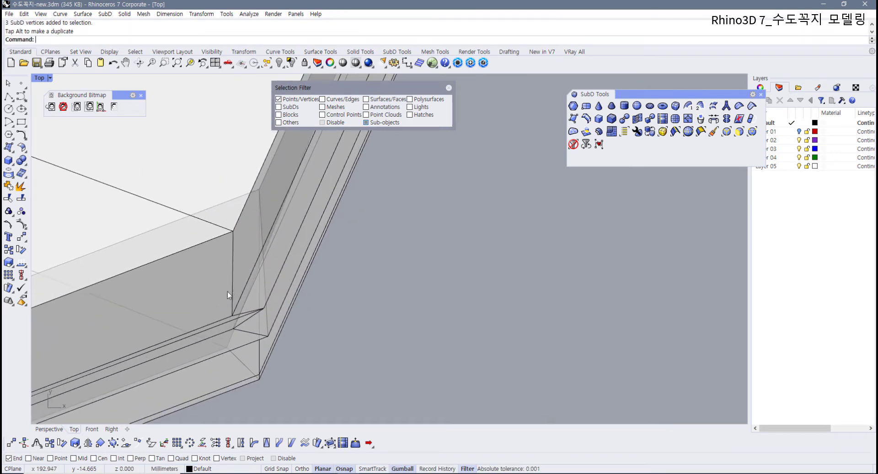
pyautogui.moveTo(239, 324); pyautogui.dragTo(239, 325)
pyautogui.moveTo(252, 297); pyautogui.dragTo(253, 214)
pyautogui.click(329, 259)
pyautogui.moveTo(264, 308); pyautogui.dragTo(254, 207)
pyautogui.press('Escape')
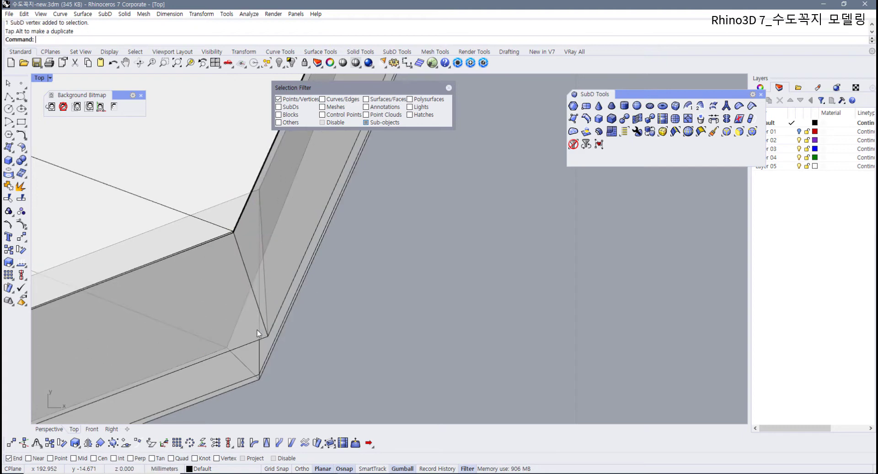
pyautogui.moveTo(290, 314); pyautogui.dragTo(256, 213)
pyautogui.scroll(-12, 228, 343)
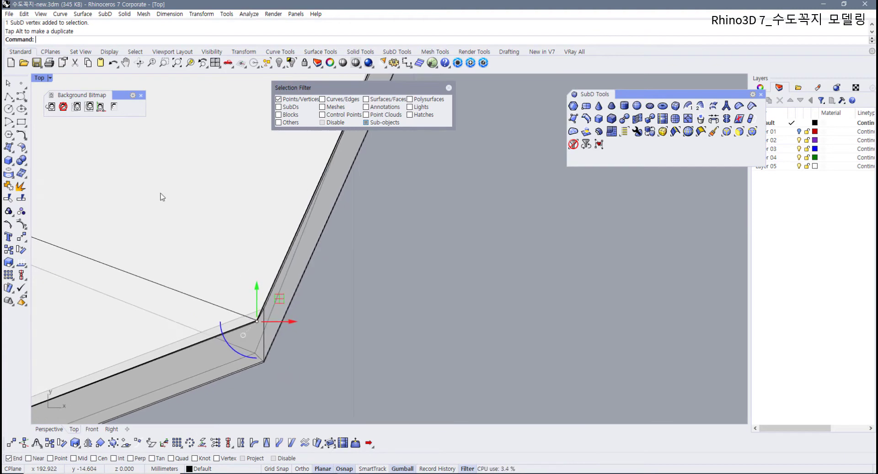
# Step: Restore the four-view layout and move the last outlying rear bend vertices onto the shared corner in the top view
pyautogui.doubleClick(41, 79)
pyautogui.moveTo(537, 194); pyautogui.dragTo(528, 208, button='right')
pyautogui.scroll(3, 528, 209)
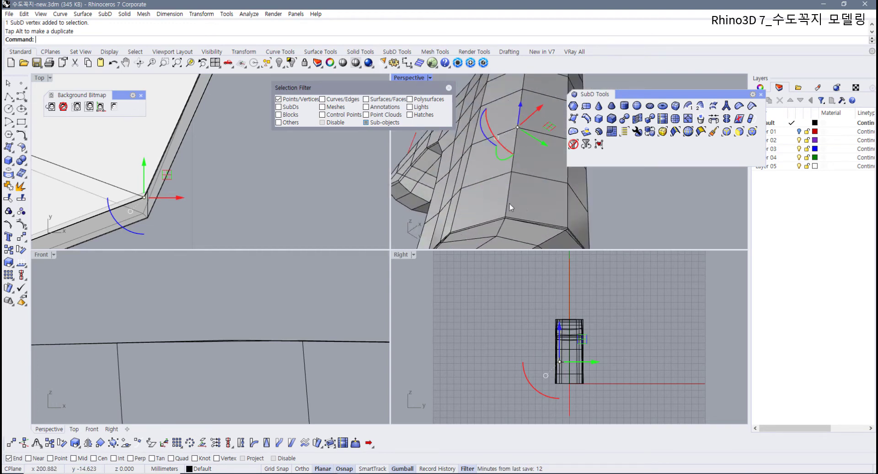
pyautogui.scroll(3, 164, 216)
pyautogui.moveTo(165, 216); pyautogui.dragTo(217, 224, button='right')
pyautogui.scroll(6, 164, 219)
pyautogui.click(218, 225)
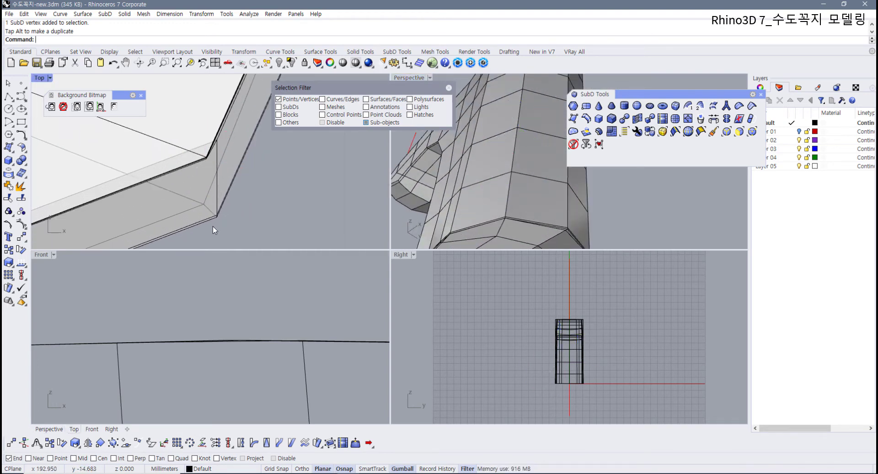
pyautogui.moveTo(237, 197); pyautogui.dragTo(227, 137)
pyautogui.moveTo(195, 221); pyautogui.dragTo(223, 120)
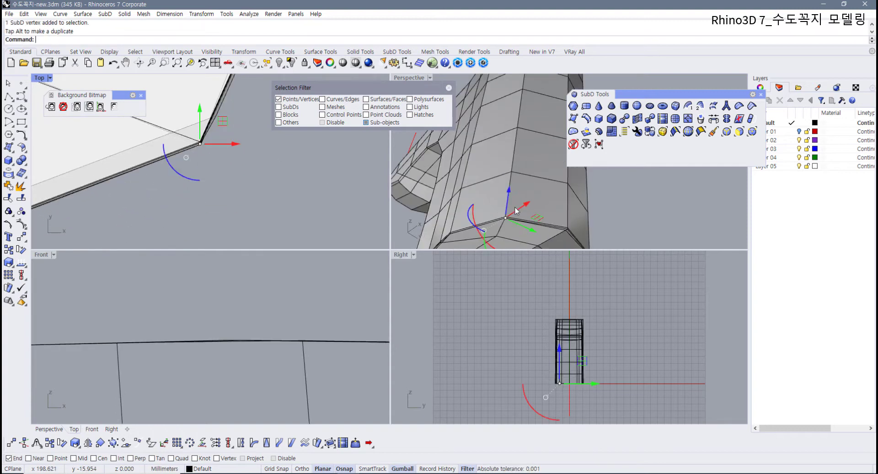
# Step: Maximize the perspective view and nudge the bottom rim's corner vertex at the rear bend slightly inward
pyautogui.scroll(-4, 516, 200)
pyautogui.moveTo(518, 210)
pyautogui.mouseDown(button='right')
pyautogui.moveTo(514, 191)
pyautogui.moveTo(543, 193)
pyautogui.moveTo(530, 203)
pyautogui.mouseUp(button='right')
pyautogui.scroll(8, 508, 204)
pyautogui.moveTo(546, 196); pyautogui.dragTo(546, 201)
pyautogui.doubleClick(409, 79)
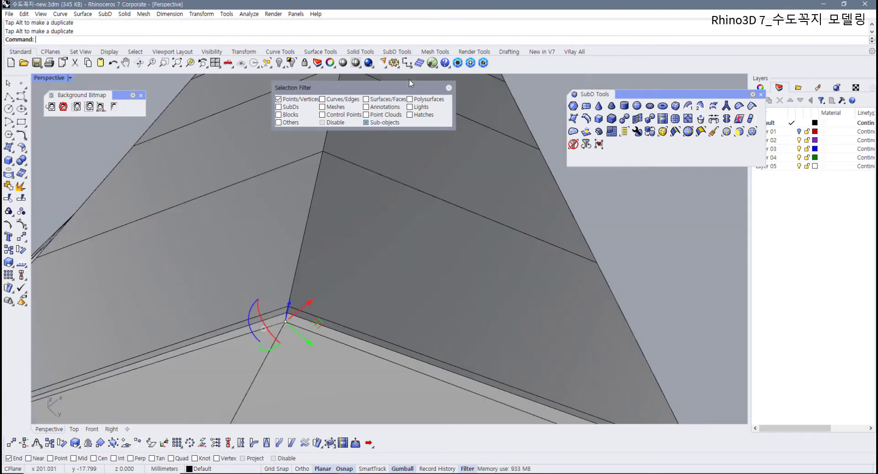
pyautogui.scroll(-6, 347, 237)
pyautogui.moveTo(347, 237); pyautogui.dragTo(404, 248, button='right')
pyautogui.scroll(3, 404, 250)
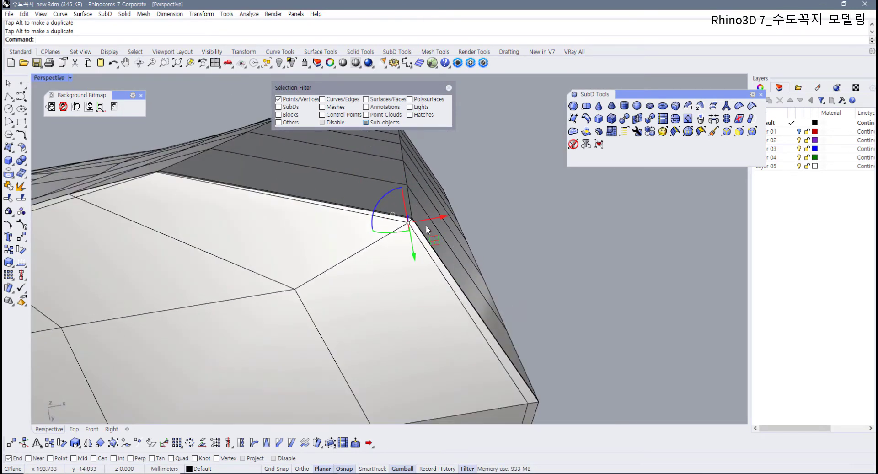
pyautogui.moveTo(436, 240); pyautogui.dragTo(432, 240)
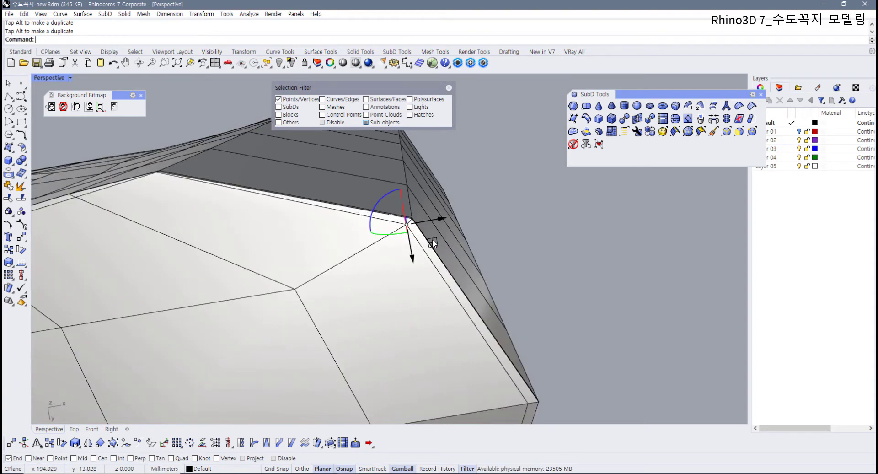
# Step: Nudge the adjacent corner vertex along the body's bottom rim slightly inward in the perspective view
pyautogui.scroll(5, 231, 197)
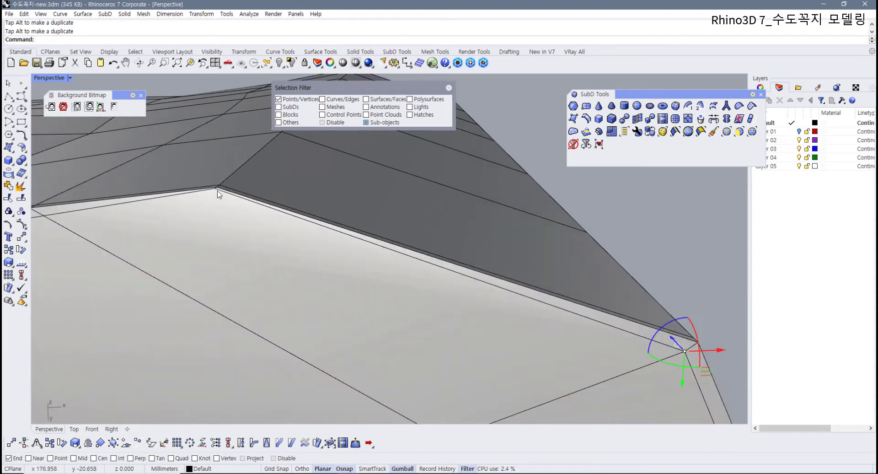
pyautogui.moveTo(239, 211); pyautogui.dragTo(241, 219)
pyautogui.scroll(-6, 265, 257)
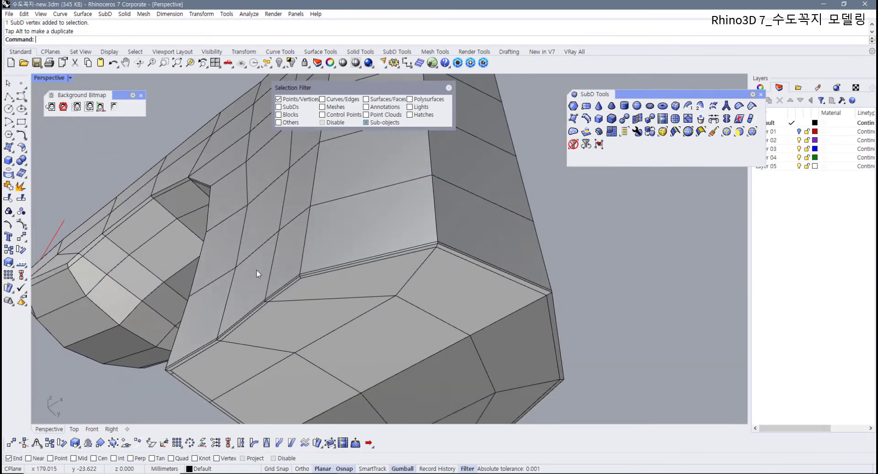
# Step: Restore the four-view layout and shift the stacked vertices at the bottom rim's inner corner slightly inward in the top view
pyautogui.moveTo(256, 270); pyautogui.dragTo(382, 257, button='right')
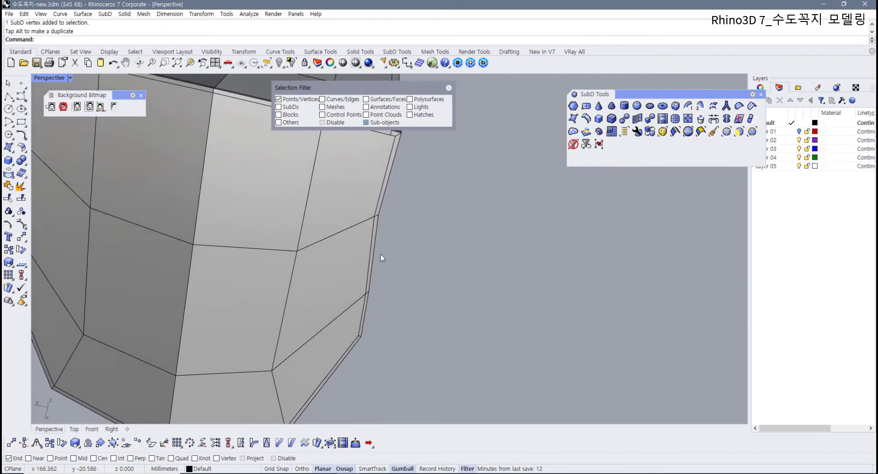
pyautogui.scroll(-3, 380, 215)
pyautogui.moveTo(380, 215); pyautogui.dragTo(294, 381, button='right')
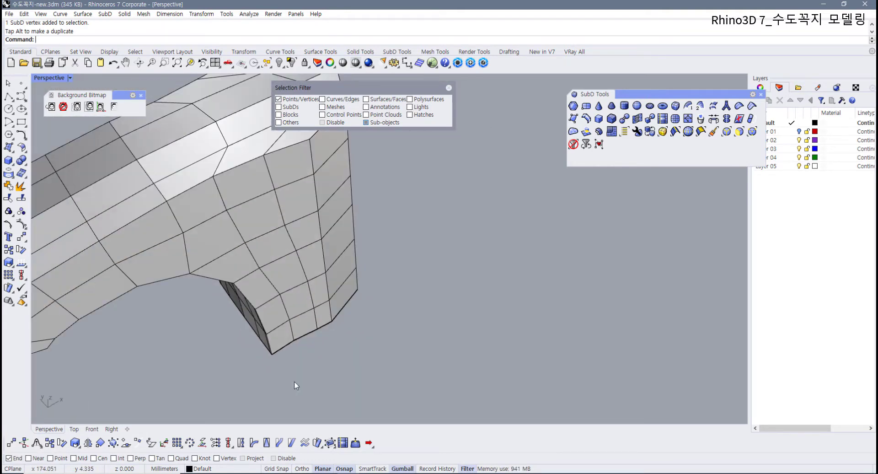
pyautogui.doubleClick(46, 78)
pyautogui.moveTo(138, 189); pyautogui.dragTo(293, 197, button='right')
pyautogui.scroll(-6, 256, 195)
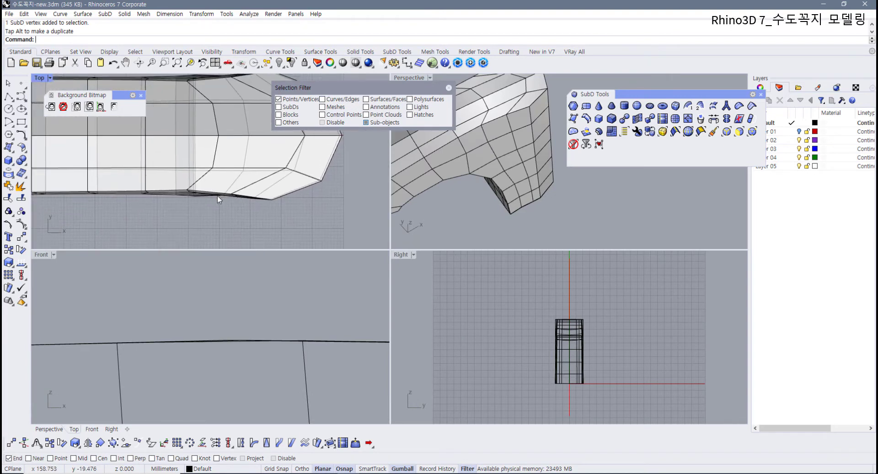
pyautogui.scroll(7, 163, 188)
pyautogui.scroll(1, 175, 191)
pyautogui.moveTo(192, 230); pyautogui.dragTo(259, 213)
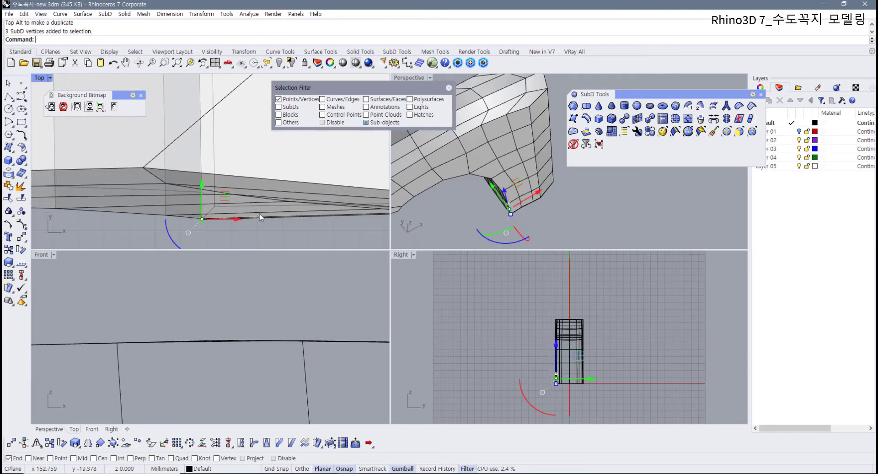
pyautogui.moveTo(484, 193); pyautogui.dragTo(518, 199, button='right')
pyautogui.moveTo(205, 219); pyautogui.dragTo(227, 212, button='right')
pyautogui.scroll(5, 227, 212)
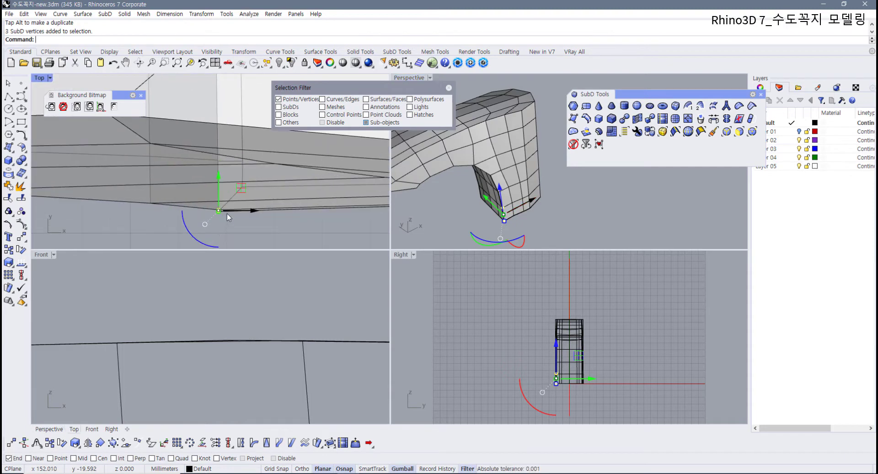
pyautogui.click(217, 225)
pyautogui.moveTo(201, 220); pyautogui.dragTo(264, 160)
pyautogui.scroll(2, 241, 198)
pyautogui.click(216, 209)
pyautogui.scroll(-2, 206, 211)
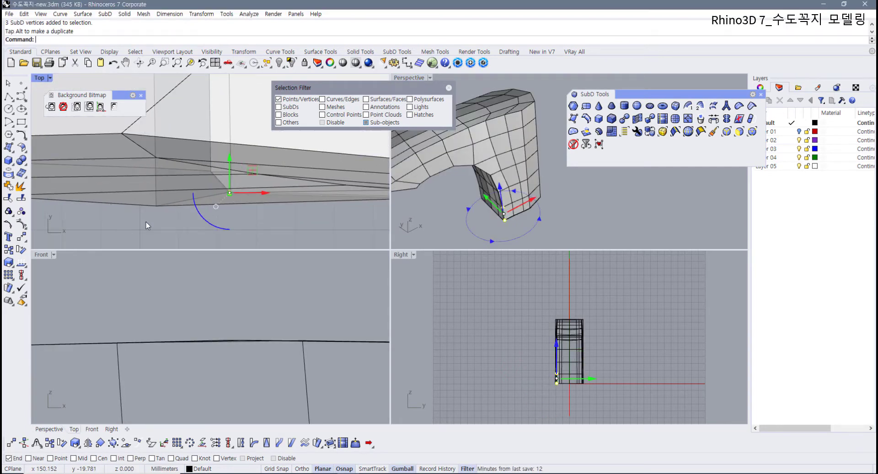
# Step: Move the neighbouring outlying side vertex inward in the top view to line up with the bottom rim's corner
pyautogui.moveTo(178, 183); pyautogui.dragTo(181, 167)
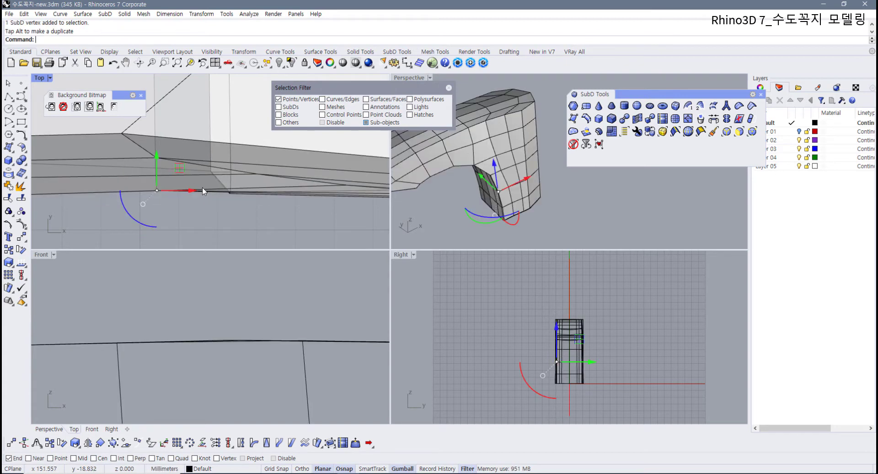
pyautogui.scroll(-6, 202, 187)
pyautogui.moveTo(202, 188); pyautogui.dragTo(184, 206, button='right')
pyautogui.scroll(2, 196, 206)
pyautogui.click(197, 213)
# Step: Nudge the side vertices just above the bottom rim slightly sideways in the perspective view to even out the vertical edges
pyautogui.moveTo(409, 191); pyautogui.dragTo(524, 137, button='right')
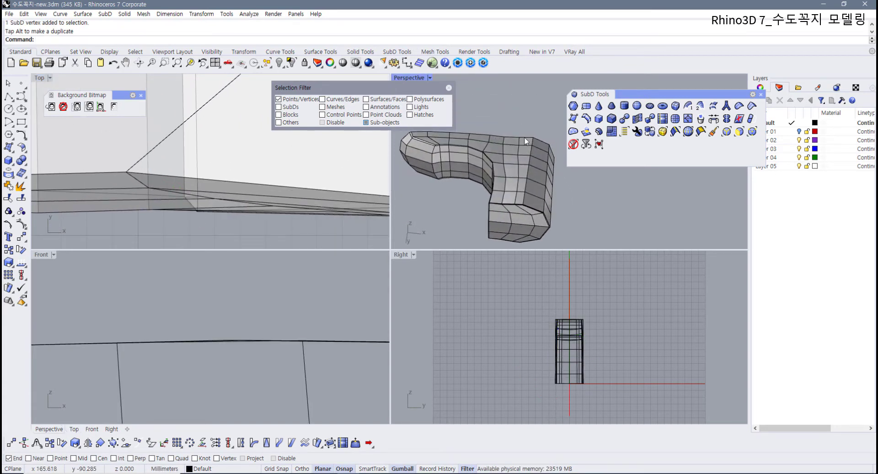
pyautogui.scroll(4, 516, 190)
pyautogui.moveTo(529, 197); pyautogui.dragTo(523, 197)
pyautogui.click(582, 204)
pyautogui.moveTo(526, 166); pyautogui.dragTo(524, 166)
pyautogui.scroll(-2, 524, 181)
pyautogui.keyDown('shift'); pyautogui.moveTo(520, 205); pyautogui.dragTo(516, 170, button='right'); pyautogui.keyUp('shift')
pyautogui.click(504, 182)
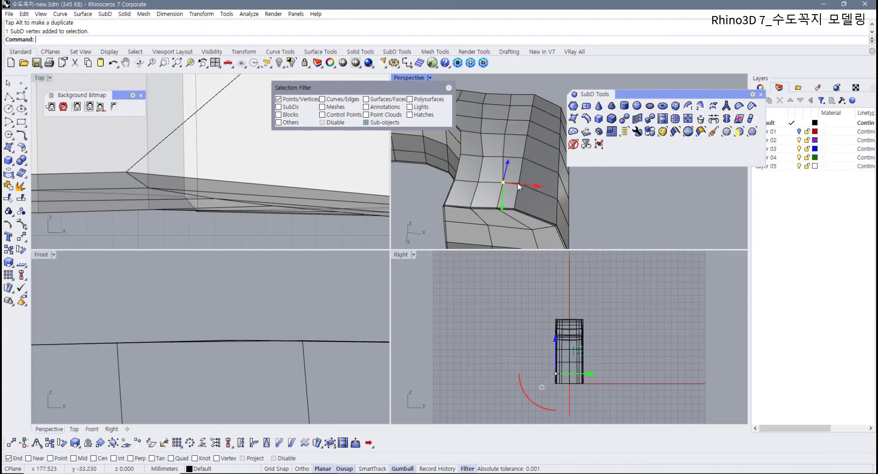
pyautogui.moveTo(518, 184); pyautogui.dragTo(513, 183)
pyautogui.click(451, 217)
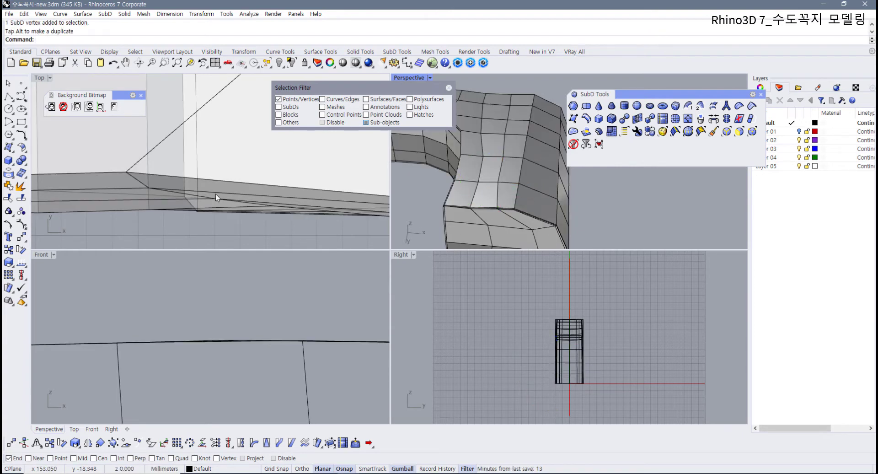
# Step: Preview the faucet body in smooth SubD display, examine its lower end and outline, and return to flat display
pyautogui.scroll(-5, 219, 197)
pyautogui.scroll(2, 242, 208)
pyautogui.press('Tab')
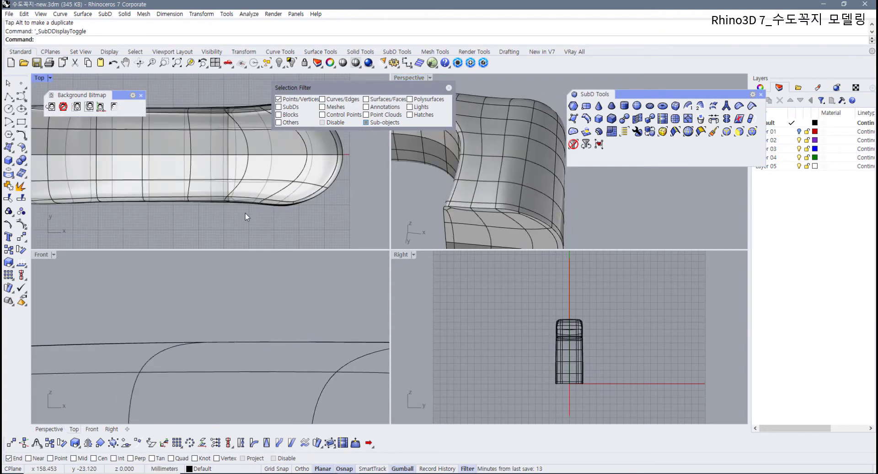
pyautogui.moveTo(423, 194); pyautogui.dragTo(557, 242, button='right')
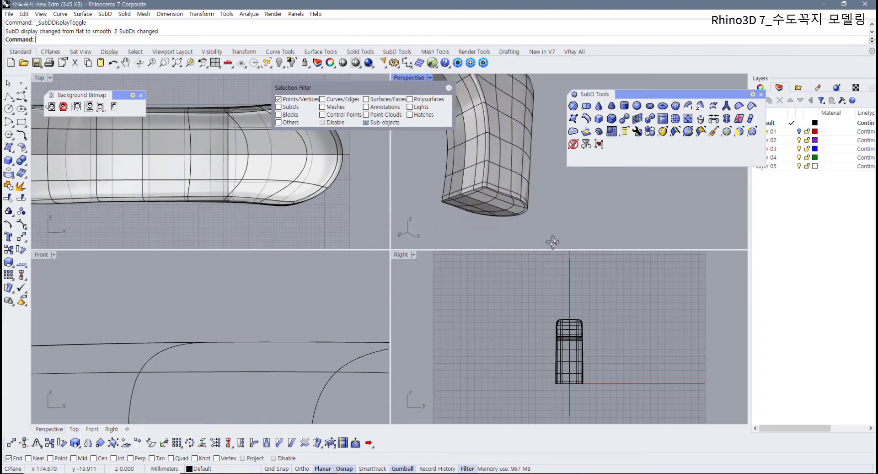
pyautogui.scroll(-4, 265, 207)
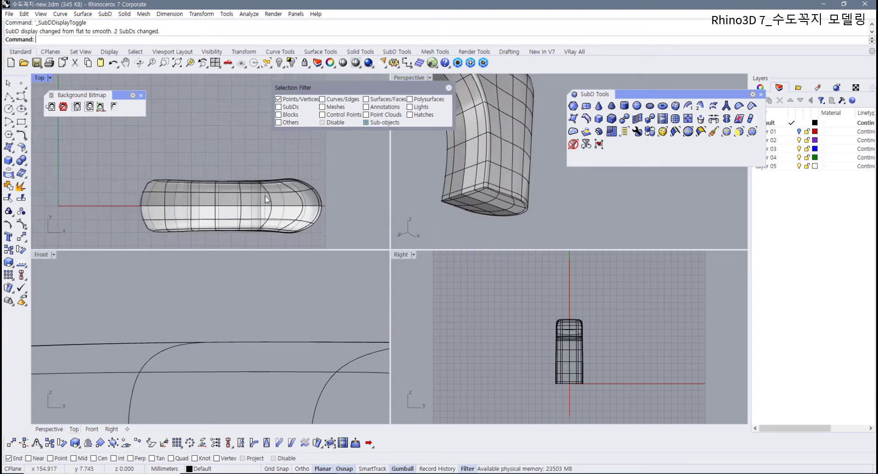
pyautogui.press('Tab')
# Step: Maximize the top view and move the outermost side vertex near the spout end inward toward the body's outline
pyautogui.scroll(2, 266, 193)
pyautogui.scroll(10, 267, 196)
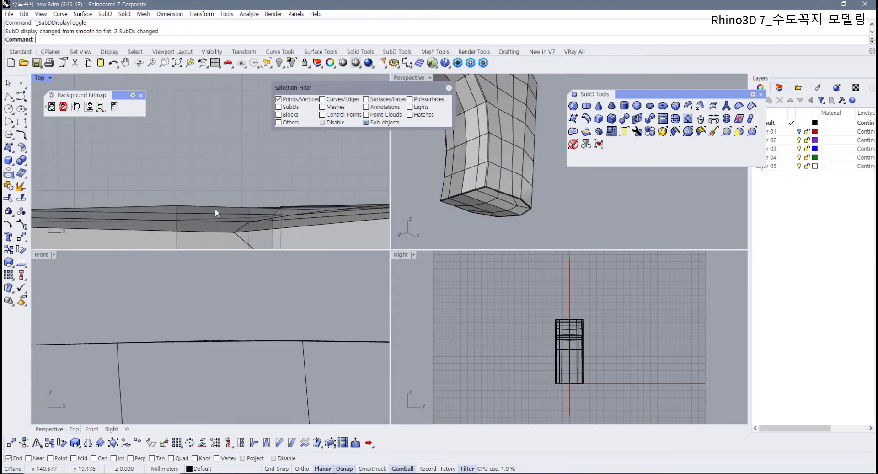
pyautogui.moveTo(215, 208); pyautogui.dragTo(240, 176, button='right')
pyautogui.doubleClick(41, 78)
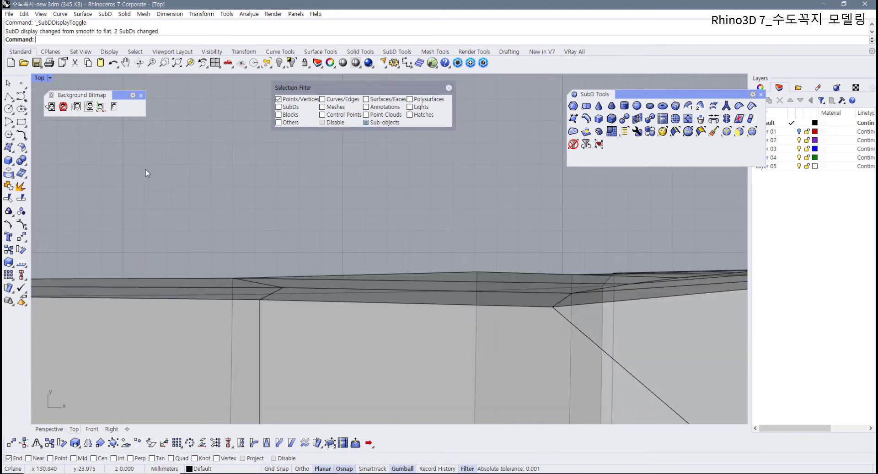
pyautogui.scroll(-3, 183, 201)
pyautogui.scroll(3, 234, 264)
pyautogui.moveTo(235, 264); pyautogui.dragTo(420, 280, button='right')
pyautogui.scroll(4, 249, 275)
pyautogui.moveTo(206, 280); pyautogui.dragTo(384, 287, button='right')
pyautogui.scroll(-6, 380, 281)
pyautogui.scroll(6, 197, 281)
pyautogui.moveTo(193, 281); pyautogui.dragTo(247, 276, button='right')
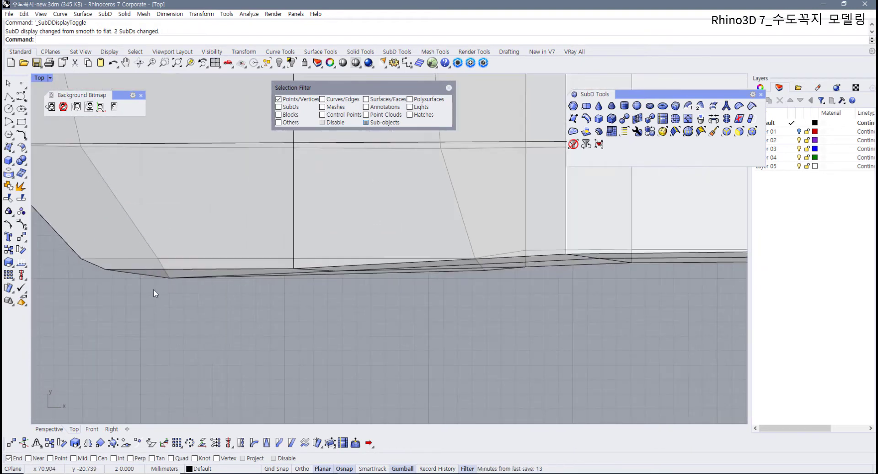
pyautogui.scroll(4, 190, 272)
pyautogui.moveTo(154, 290); pyautogui.dragTo(173, 249)
pyautogui.scroll(6, 385, 272)
# Step: Move the next three protruding side vertices behind the spout end inward onto the body's edge line in the top view
pyautogui.moveTo(386, 272); pyautogui.dragTo(262, 312, button='right')
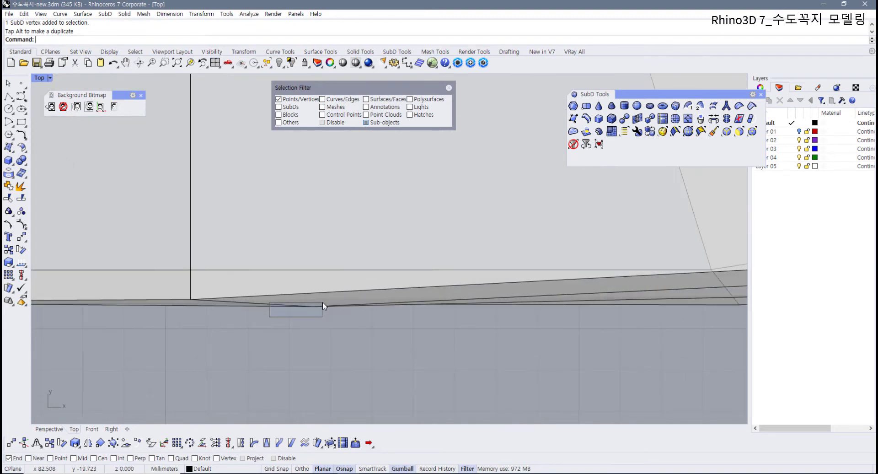
pyautogui.moveTo(335, 287); pyautogui.dragTo(246, 280)
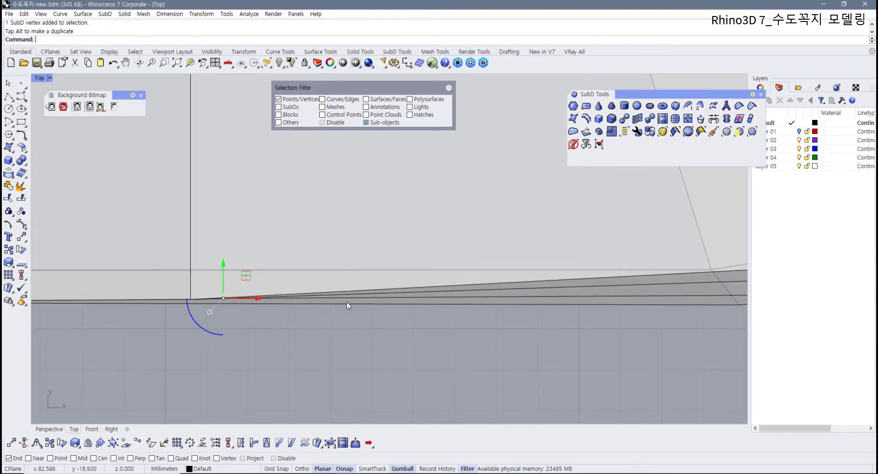
pyautogui.moveTo(659, 313); pyautogui.dragTo(229, 367, button='right')
pyautogui.scroll(-2, 228, 367)
pyautogui.scroll(4, 256, 366)
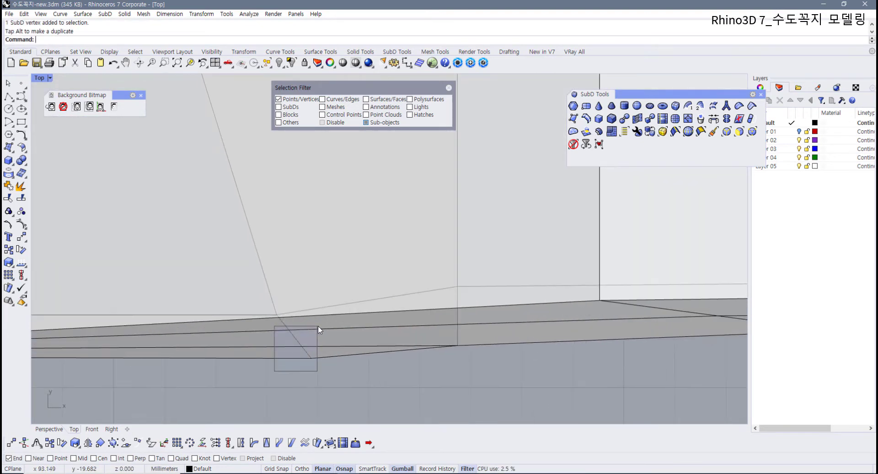
pyautogui.moveTo(318, 325); pyautogui.dragTo(301, 292)
pyautogui.moveTo(396, 345); pyautogui.dragTo(327, 357, button='right')
pyautogui.moveTo(346, 370); pyautogui.dragTo(408, 300)
pyautogui.scroll(-4, 386, 359)
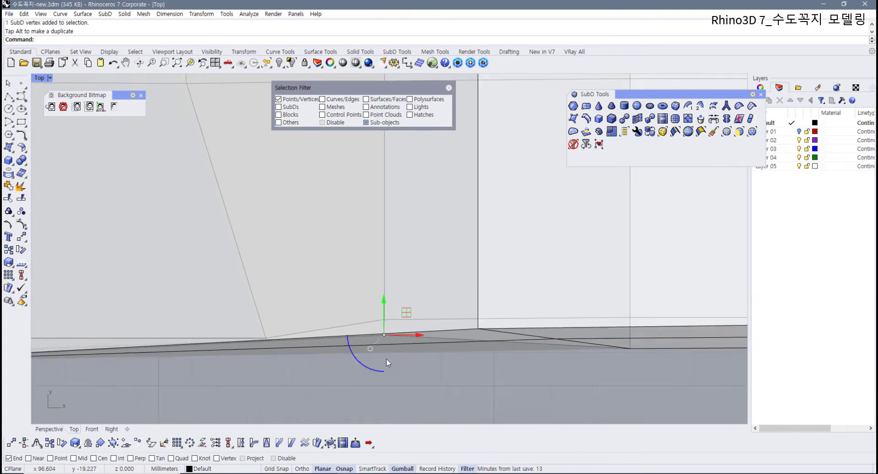
# Step: Move the protruding side vertices farther along the body inward onto the same edge line in the top view
pyautogui.scroll(-2, 386, 359)
pyautogui.moveTo(540, 356); pyautogui.dragTo(368, 369, button='right')
pyautogui.moveTo(430, 342); pyautogui.dragTo(432, 325)
pyautogui.moveTo(371, 333); pyautogui.dragTo(368, 325)
# Step: Restore the four-view layout and nudge two vertices on the underside's inner rim edge slightly outward in the perspective view
pyautogui.doubleClick(39, 78)
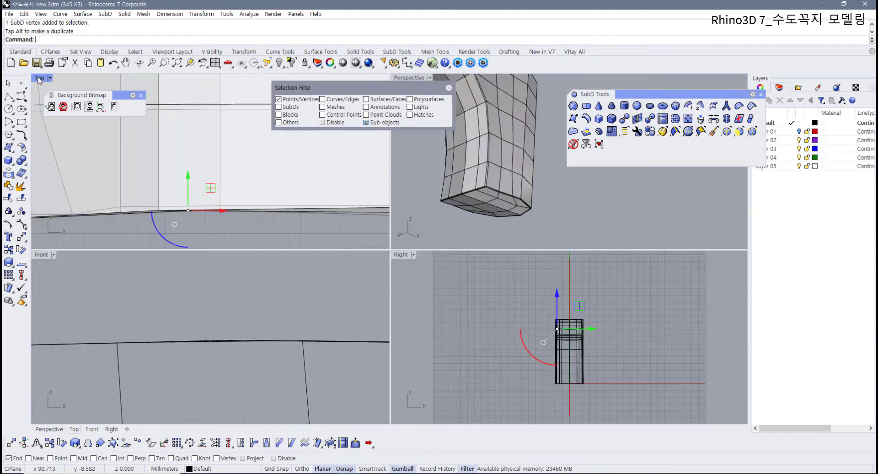
pyautogui.moveTo(484, 171); pyautogui.dragTo(497, 178, button='right')
pyautogui.scroll(8, 471, 134)
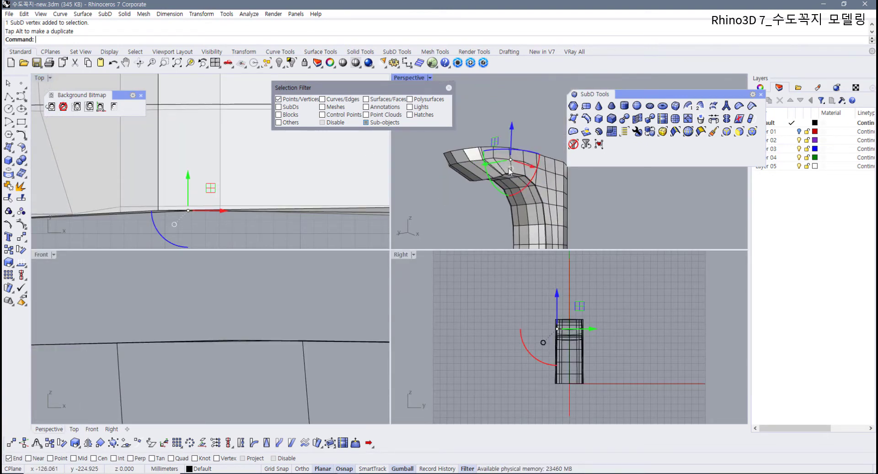
pyautogui.moveTo(508, 203); pyautogui.dragTo(506, 161, button='right')
pyautogui.scroll(3, 506, 161)
pyautogui.click(484, 170)
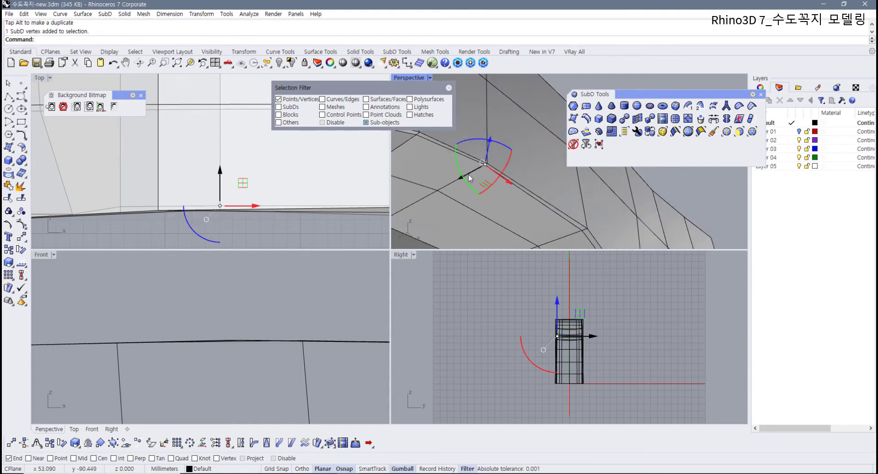
pyautogui.moveTo(460, 176); pyautogui.dragTo(456, 178)
pyautogui.keyDown('shift'); pyautogui.moveTo(456, 179); pyautogui.dragTo(485, 199, button='right'); pyautogui.keyUp('shift')
pyautogui.click(523, 184)
pyautogui.moveTo(509, 191); pyautogui.dragTo(503, 193)
# Step: Move the vertex pair on the spout's upper edge closer to the adjacent edge line in the front view
pyautogui.scroll(-4, 541, 203)
pyautogui.scroll(-2, 541, 203)
pyautogui.scroll(-6, 244, 330)
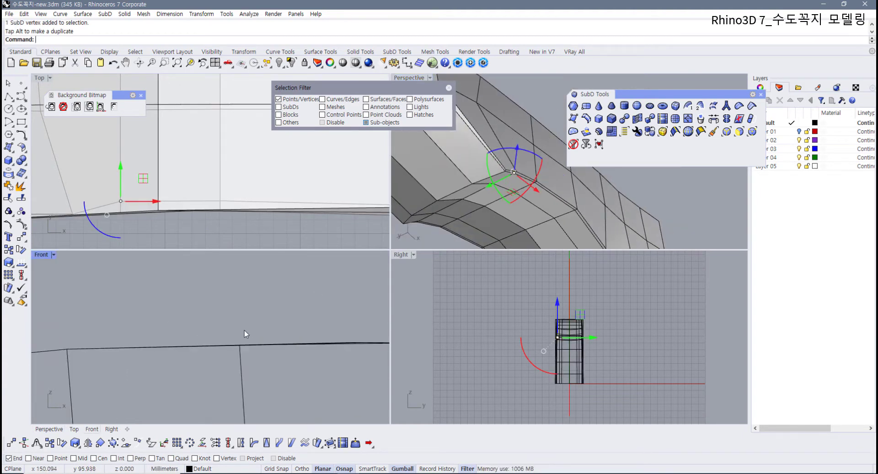
pyautogui.scroll(5, 174, 346)
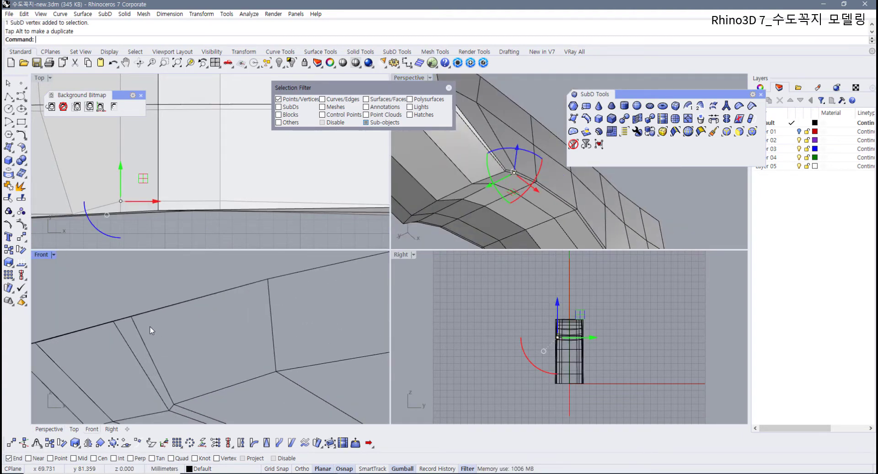
pyautogui.click(113, 322)
pyautogui.moveTo(133, 301); pyautogui.dragTo(142, 300)
pyautogui.scroll(-4, 189, 356)
pyautogui.moveTo(188, 356); pyautogui.dragTo(170, 322, button='right')
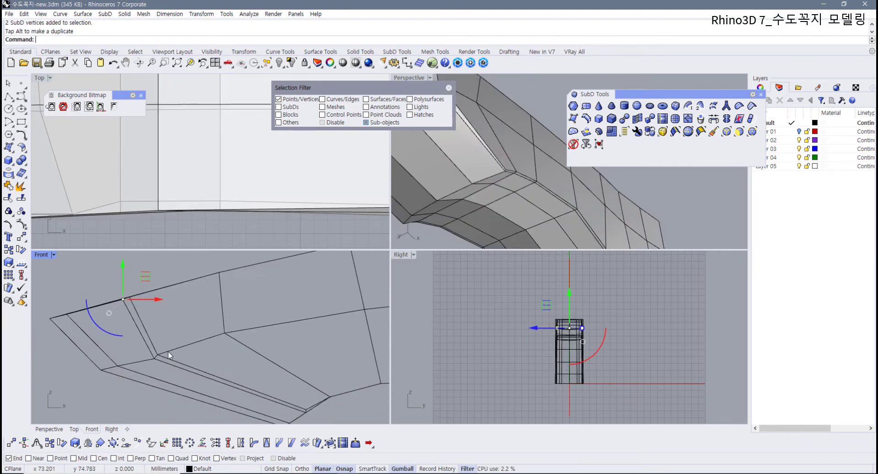
# Step: Adjust the spout's inner corner vertices and the side vertex behind them in the front view, checking the smooth display
pyautogui.scroll(8, 157, 358)
pyautogui.click(152, 357)
pyautogui.moveTo(170, 334); pyautogui.dragTo(174, 340)
pyautogui.click(282, 362)
pyautogui.scroll(-6, 240, 353)
pyautogui.moveTo(327, 328); pyautogui.dragTo(299, 314)
pyautogui.scroll(-3, 176, 365)
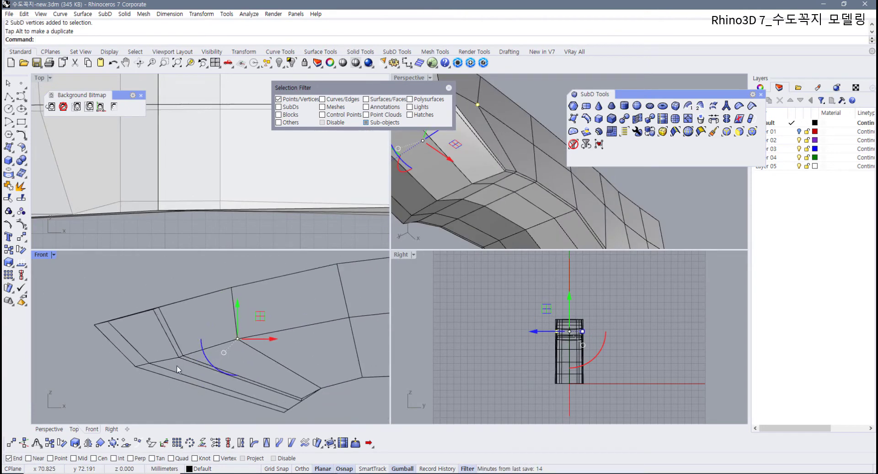
pyautogui.press('Tab')
pyautogui.press('Tab')
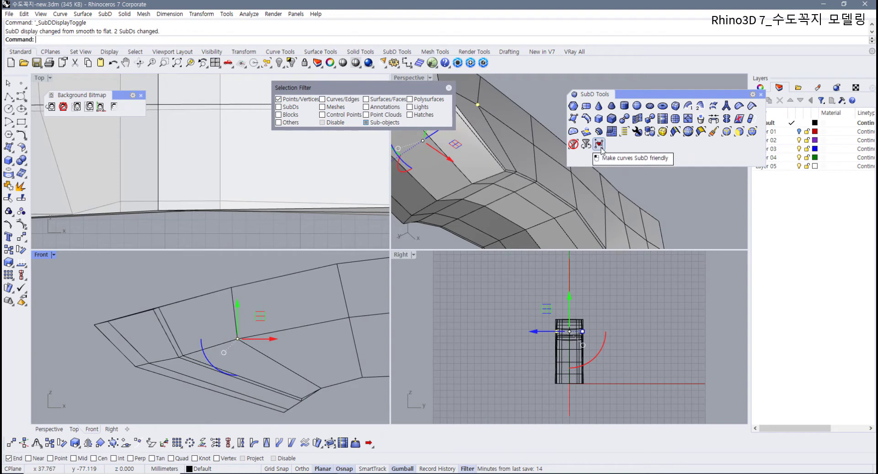
# Step: Move the lower vertex pair at the rear of the spout opening onto the slanted edge line in the front view
pyautogui.scroll(6, 295, 385)
pyautogui.moveTo(294, 386); pyautogui.dragTo(269, 355, button='right')
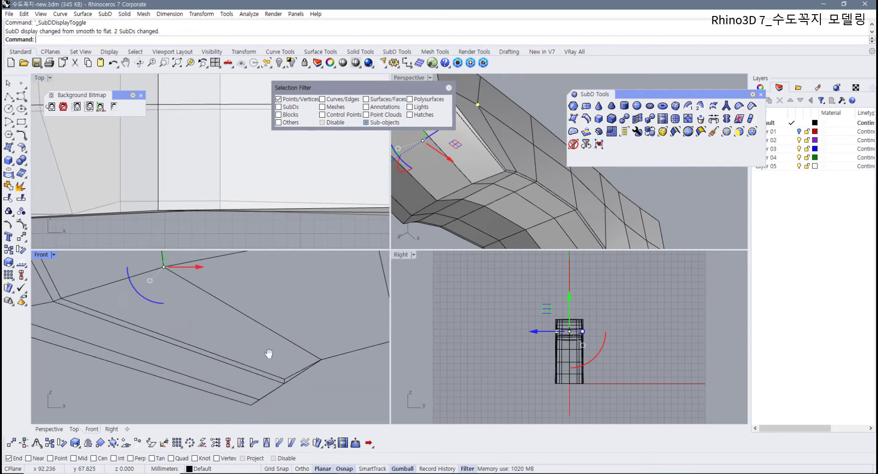
pyautogui.scroll(6, 272, 360)
pyautogui.moveTo(272, 360); pyautogui.dragTo(307, 353)
pyautogui.click(327, 372)
pyautogui.scroll(-6, 326, 372)
pyautogui.click(319, 385)
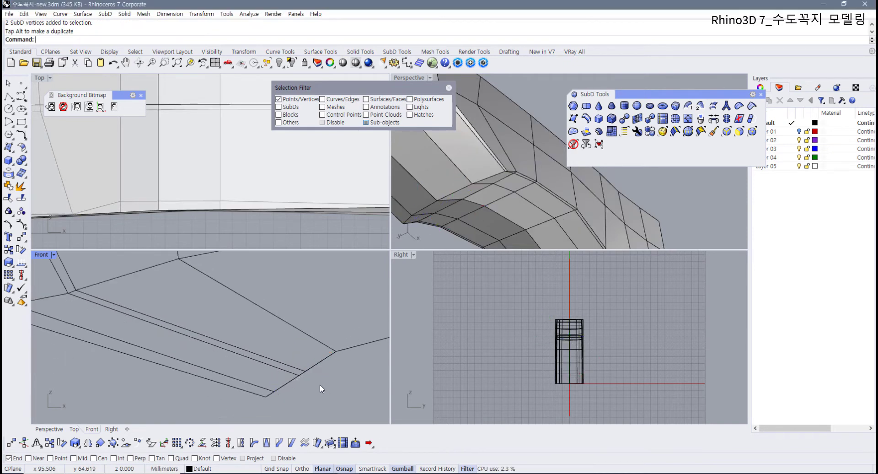
# Step: Maximize the perspective view and nudge the rim vertex at the rear corner of the spout's underside slightly outward
pyautogui.doubleClick(408, 79)
pyautogui.scroll(-5, 346, 233)
pyautogui.moveTo(347, 233); pyautogui.dragTo(277, 215, button='right')
pyautogui.scroll(5, 278, 217)
pyautogui.click(274, 196)
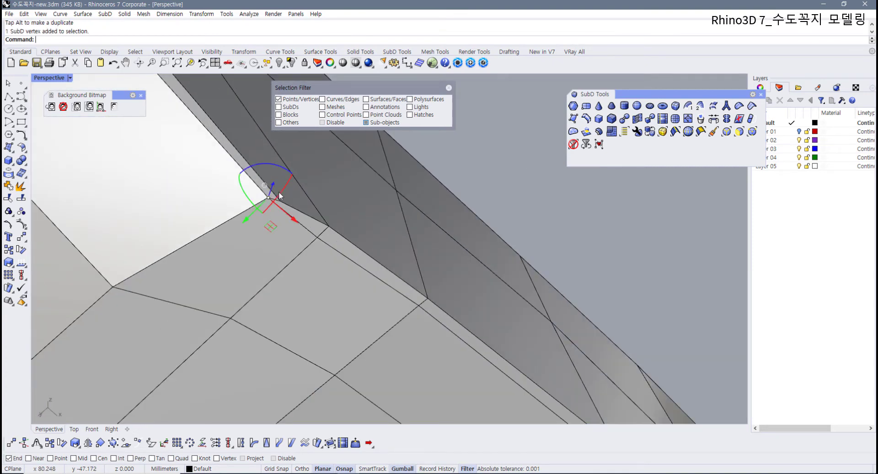
pyautogui.moveTo(271, 226); pyautogui.dragTo(263, 232)
pyautogui.click(393, 186)
# Step: Restore the four-view layout and move that rear corner vertex onto the slanted spout edge in the front view
pyautogui.moveTo(297, 207); pyautogui.dragTo(120, 304, button='right')
pyautogui.doubleClick(42, 78)
pyautogui.scroll(-5, 144, 295)
pyautogui.scroll(5, 206, 331)
pyautogui.moveTo(249, 321); pyautogui.dragTo(241, 325)
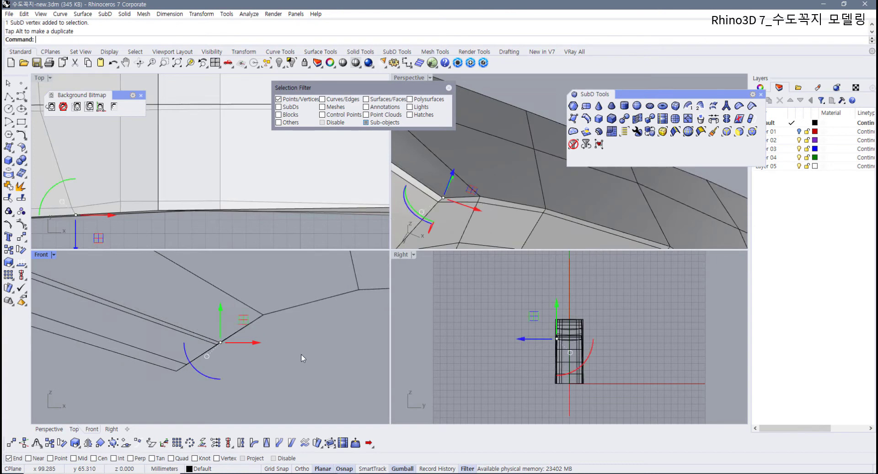
# Step: Maximize the perspective view and shift the vertex at the rear corner of the spout's underside to tidy the narrow corner edges
pyautogui.doubleClick(407, 78)
pyautogui.scroll(5, 432, 208)
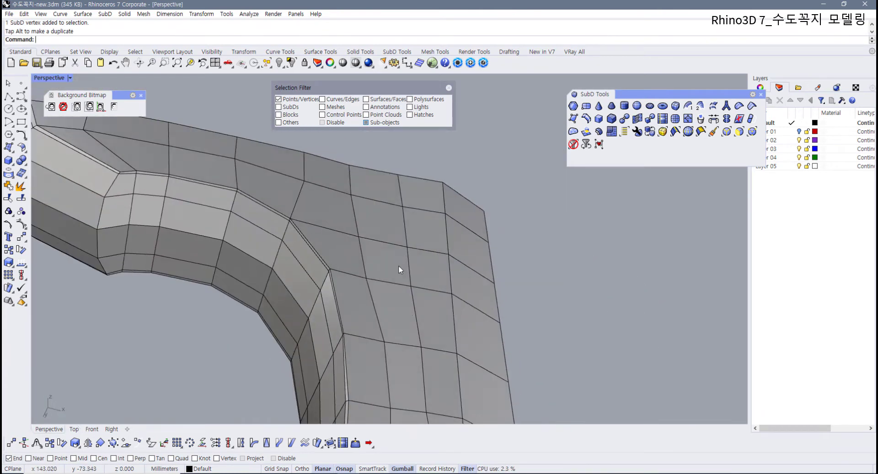
pyautogui.scroll(-5, 396, 256)
pyautogui.moveTo(392, 247); pyautogui.dragTo(376, 289, button='right')
pyautogui.scroll(6, 321, 293)
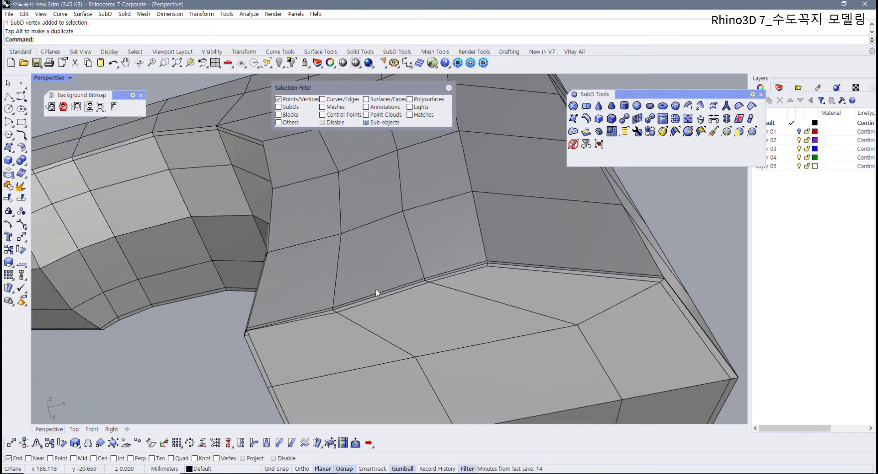
pyautogui.scroll(5, 328, 311)
pyautogui.keyDown('shift'); pyautogui.moveTo(270, 350); pyautogui.dragTo(388, 315, button='right'); pyautogui.keyUp('shift')
pyautogui.keyDown('shift'); pyautogui.moveTo(389, 315); pyautogui.dragTo(435, 315, button='right'); pyautogui.keyUp('shift')
pyautogui.scroll(4, 312, 276)
pyautogui.scroll(-3, 372, 323)
pyautogui.scroll(2, 357, 316)
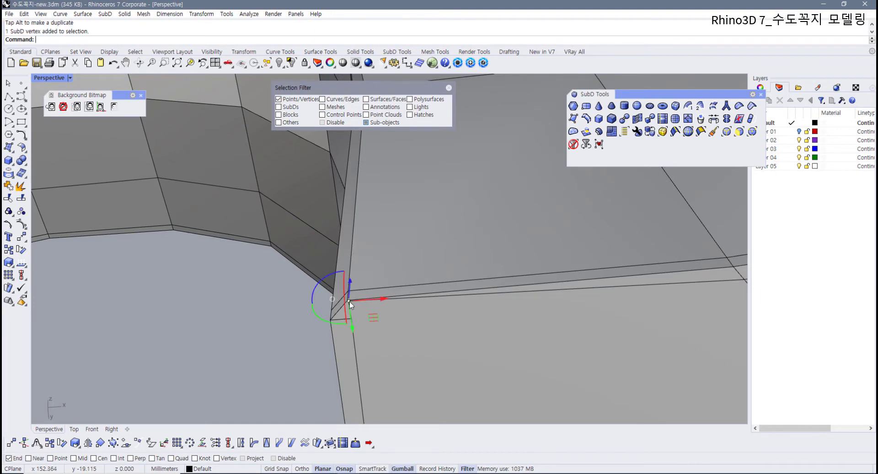
pyautogui.moveTo(372, 319); pyautogui.dragTo(358, 350)
pyautogui.click(353, 319)
pyautogui.click(310, 306)
pyautogui.scroll(-7, 311, 306)
pyautogui.keyDown('shift'); pyautogui.moveTo(330, 305); pyautogui.dragTo(266, 278, button='right'); pyautogui.keyUp('shift')
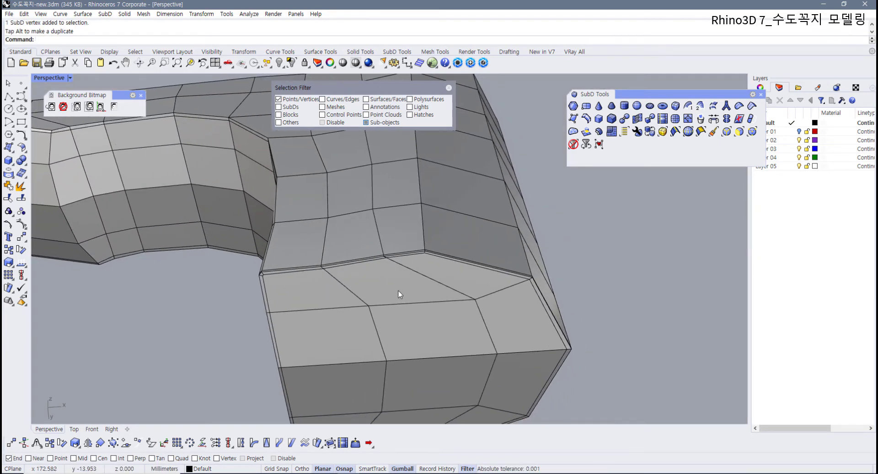
# Step: Examine the spout's underside, top face and side from several angles to check how cleanly the edges run
pyautogui.moveTo(400, 295); pyautogui.dragTo(476, 354, button='right')
pyautogui.scroll(-5, 333, 302)
pyautogui.scroll(3, 345, 284)
pyautogui.moveTo(345, 284)
pyautogui.mouseDown(button='right')
pyautogui.moveTo(371, 274)
pyautogui.moveTo(340, 295)
pyautogui.mouseUp(button='right')
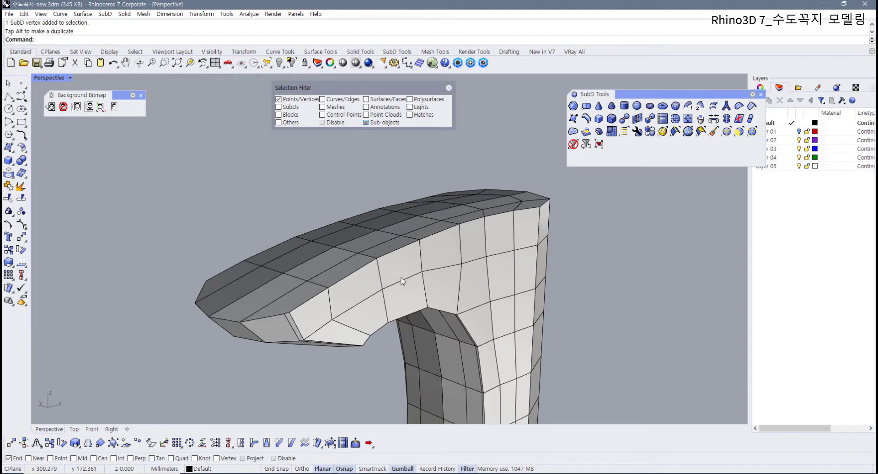
pyautogui.moveTo(402, 278); pyautogui.dragTo(389, 274, button='right')
pyautogui.scroll(3, 278, 284)
pyautogui.keyDown('shift'); pyautogui.moveTo(319, 298); pyautogui.dragTo(263, 313, button='right'); pyautogui.keyUp('shift')
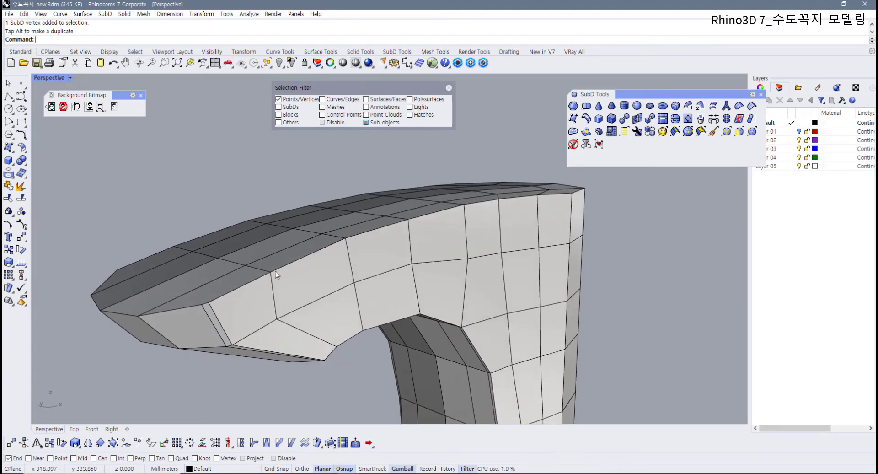
pyautogui.moveTo(236, 374); pyautogui.dragTo(242, 327, button='right')
pyautogui.scroll(2, 243, 327)
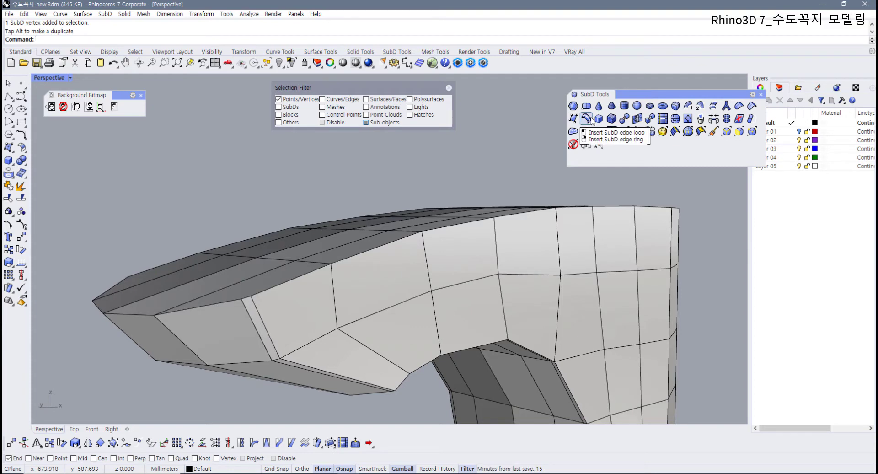
# Step: Try inserting edge loops on both sides of the loop along the middle of the spout's side, and undo the insertion
pyautogui.click(592, 120)
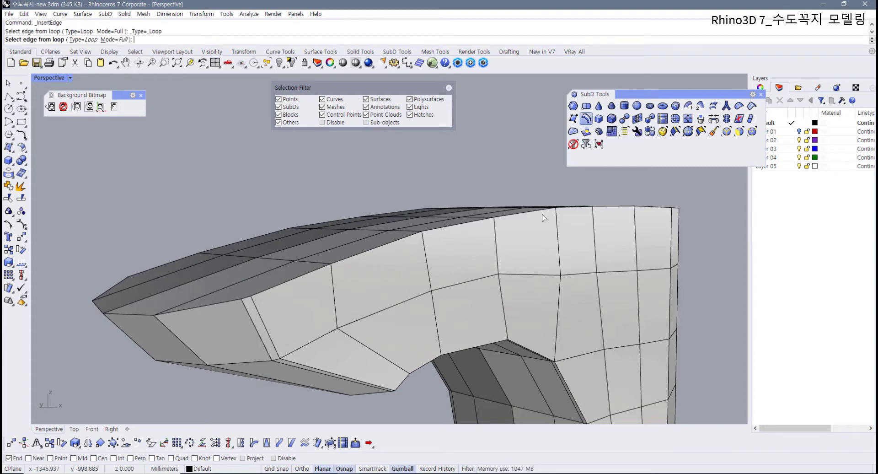
pyautogui.click(409, 304)
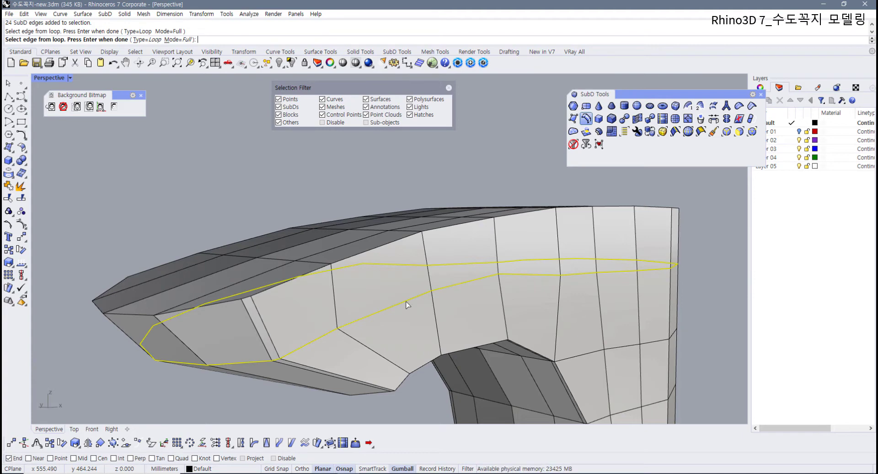
pyautogui.press('Return')
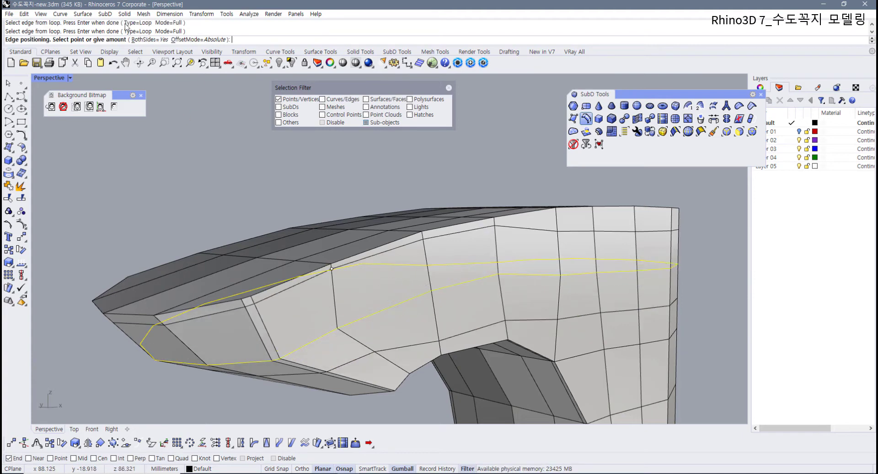
pyautogui.click(144, 39)
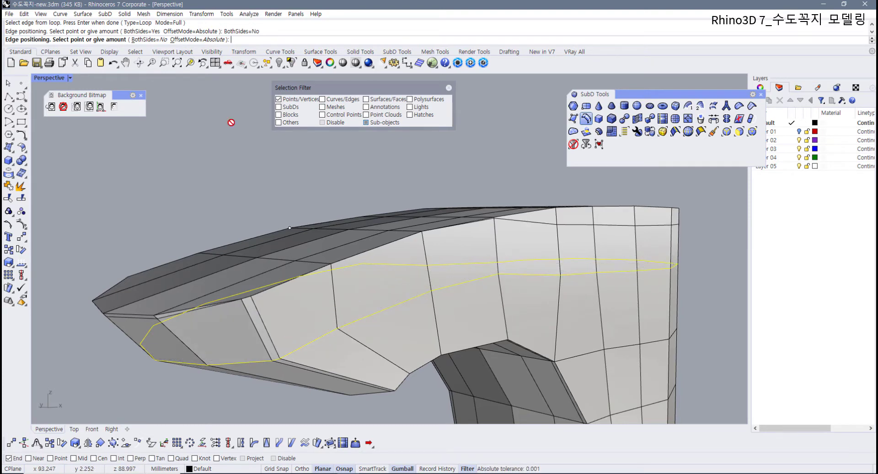
pyautogui.click(155, 40)
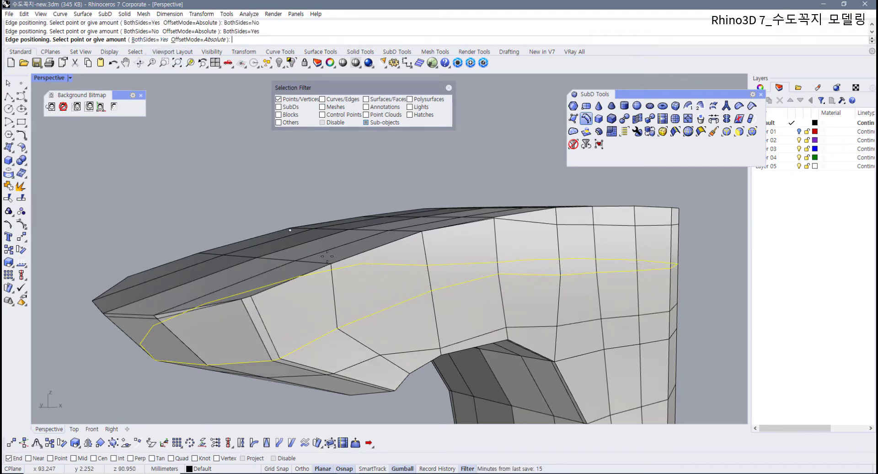
pyautogui.click(287, 352)
pyautogui.moveTo(287, 353); pyautogui.dragTo(350, 322, button='right')
pyautogui.hotkey('ctrl', 'z')
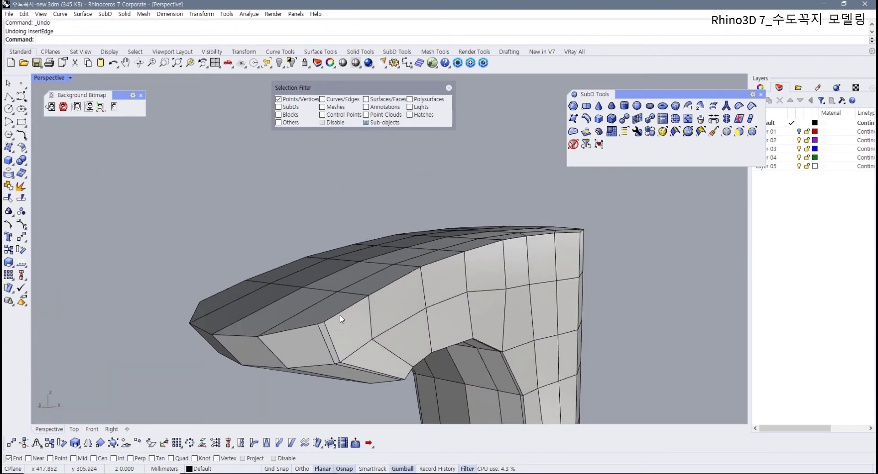
# Step: Try inserting edge loops close to both sides of the complete upper rim loop around the spout and the back of the faucet
pyautogui.click(587, 120)
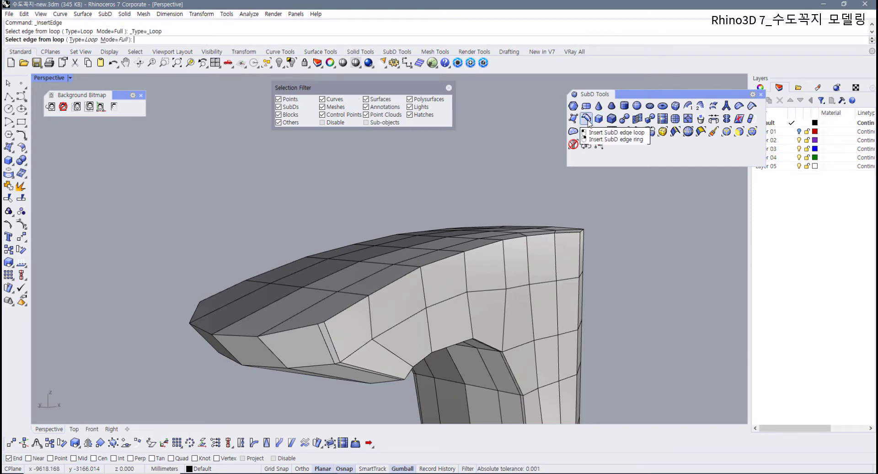
pyautogui.click(339, 320)
pyautogui.click(302, 329)
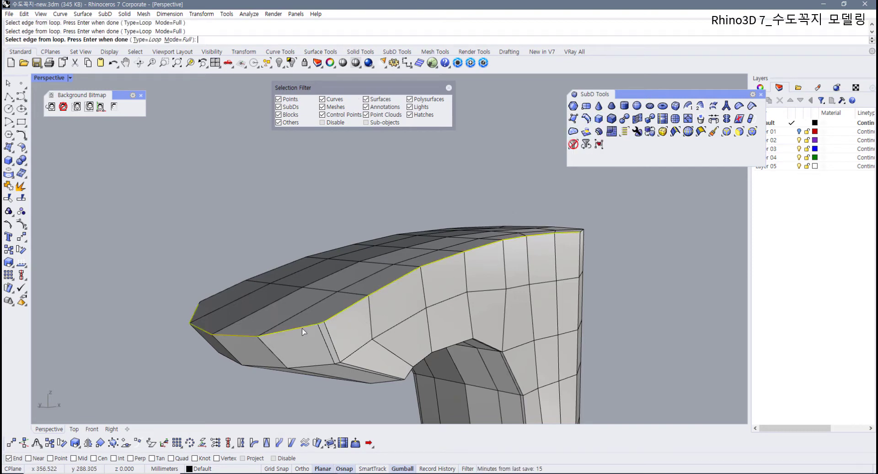
pyautogui.moveTo(522, 261); pyautogui.dragTo(486, 330, button='right')
pyautogui.click(366, 291)
pyautogui.scroll(-4, 374, 288)
pyautogui.click(493, 308)
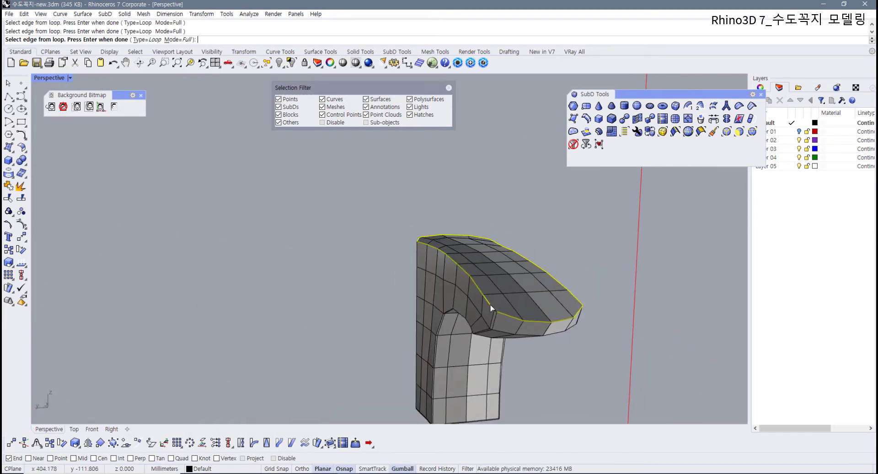
pyautogui.scroll(6, 500, 319)
pyautogui.click(497, 314)
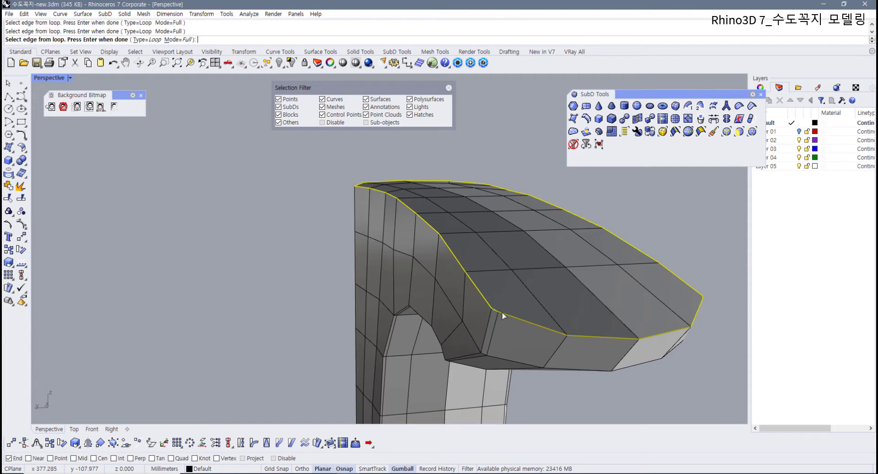
pyautogui.scroll(-6, 519, 315)
pyautogui.moveTo(580, 299); pyautogui.dragTo(388, 318, button='right')
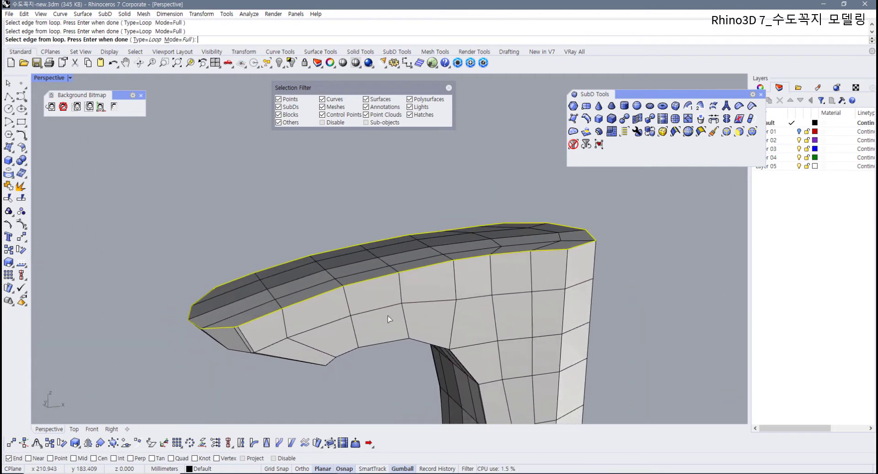
pyautogui.press('Return')
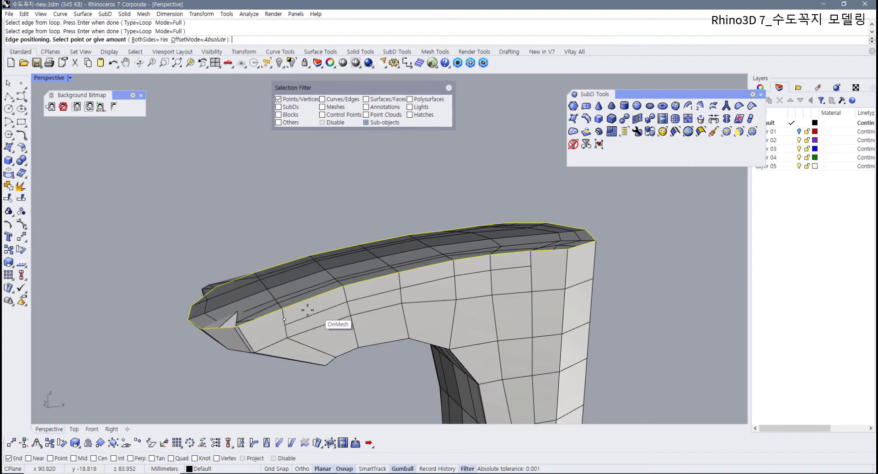
pyautogui.click(283, 314)
pyautogui.scroll(2, 287, 315)
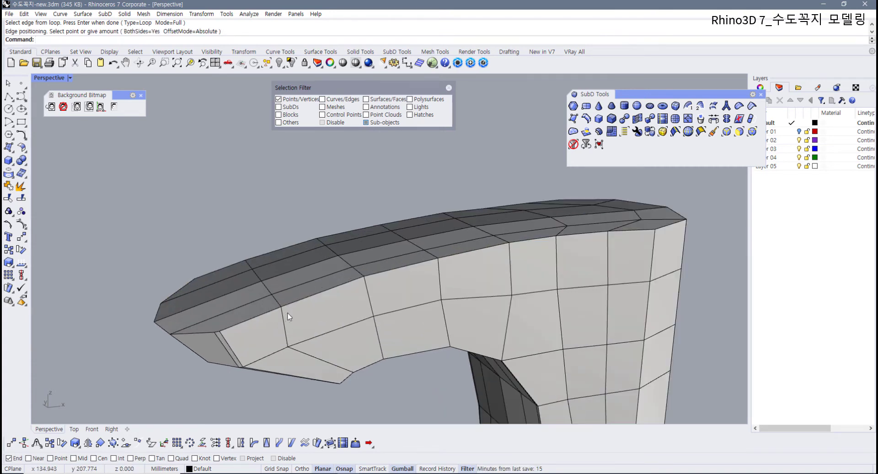
# Step: Allow edge selection and insert closely spaced edges on both sides of five consecutive upper rim edges along the spout's side
pyautogui.click(316, 295)
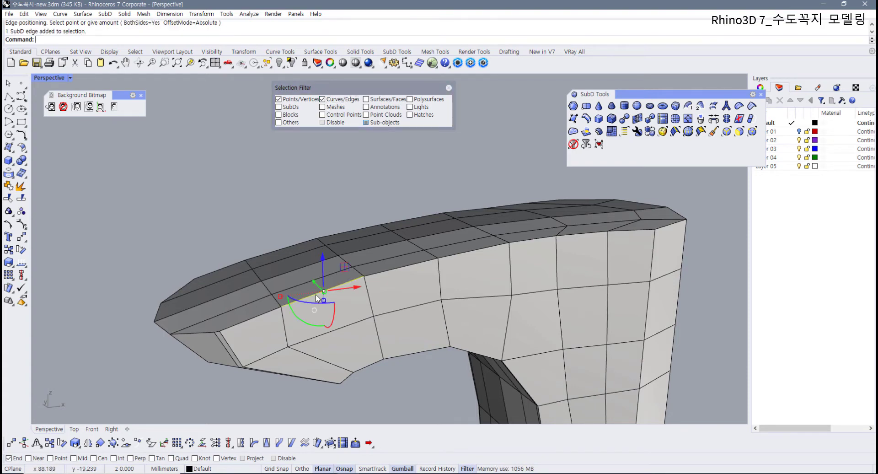
pyautogui.keyDown('shift'); pyautogui.click(392, 270); pyautogui.keyUp('shift')
pyautogui.keyDown('shift'); pyautogui.click(469, 252); pyautogui.keyUp('shift')
pyautogui.keyDown('shift'); pyautogui.click(539, 239); pyautogui.keyUp('shift')
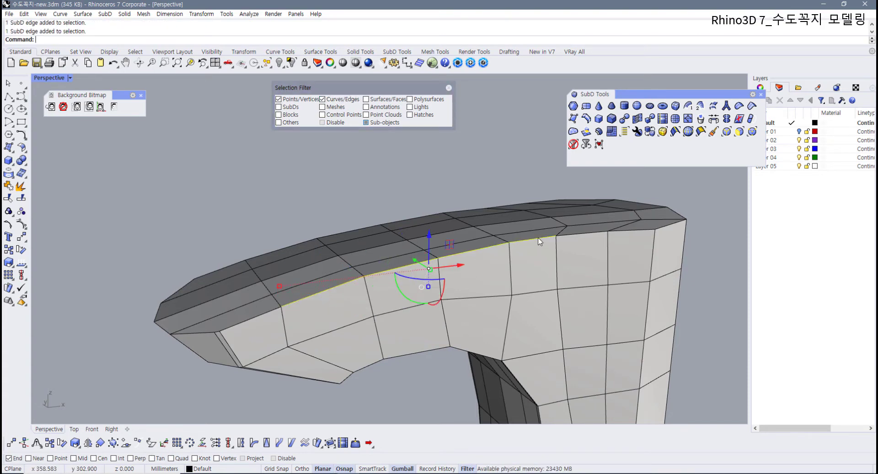
pyautogui.keyDown('shift'); pyautogui.click(591, 234); pyautogui.keyUp('shift')
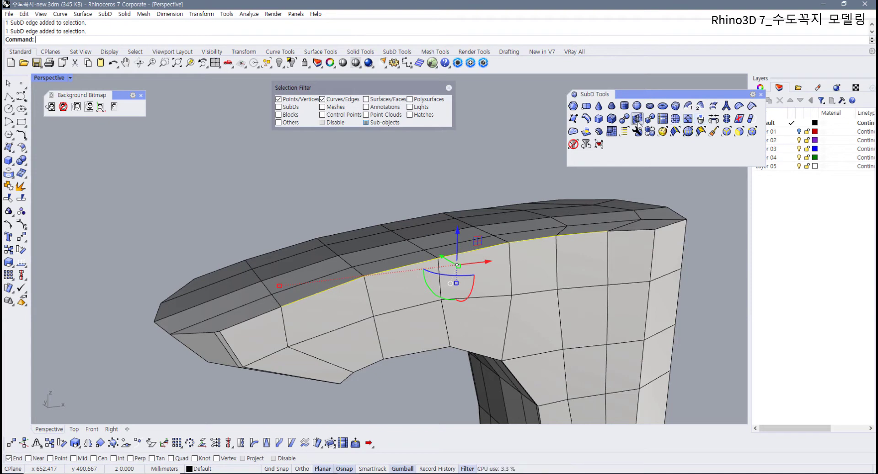
pyautogui.click(586, 118)
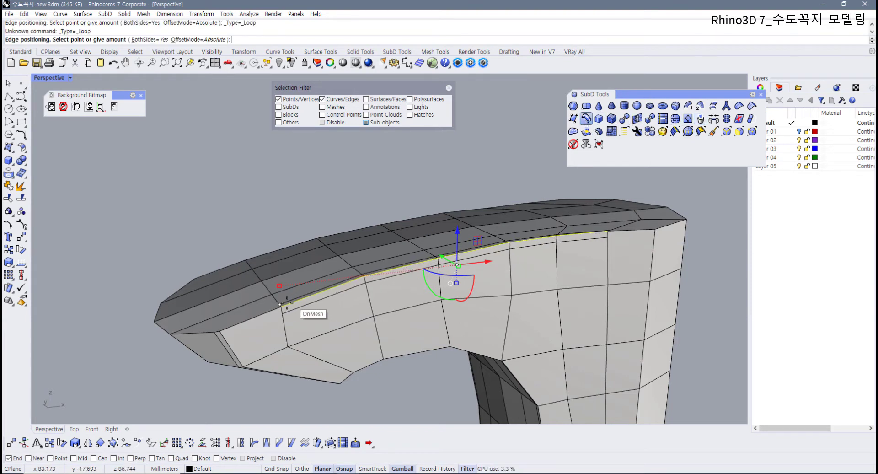
pyautogui.scroll(3, 290, 309)
pyautogui.moveTo(290, 308); pyautogui.dragTo(304, 321, button='right')
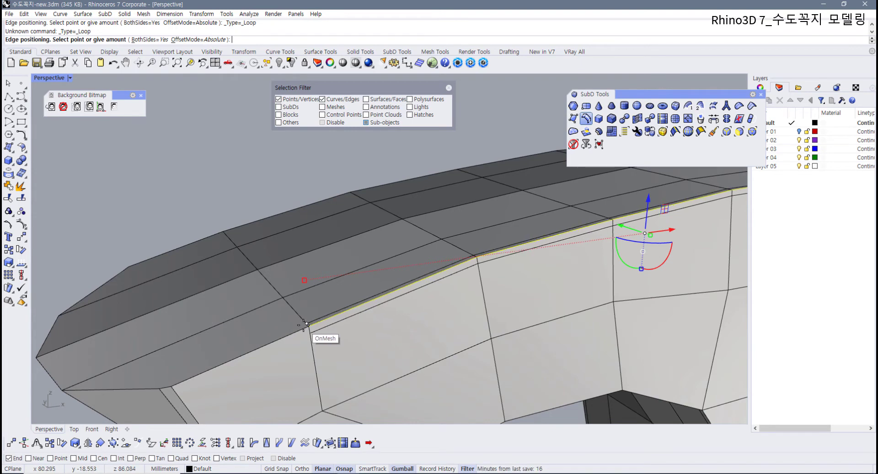
pyautogui.click(304, 325)
pyautogui.moveTo(350, 326); pyautogui.dragTo(523, 351, button='right')
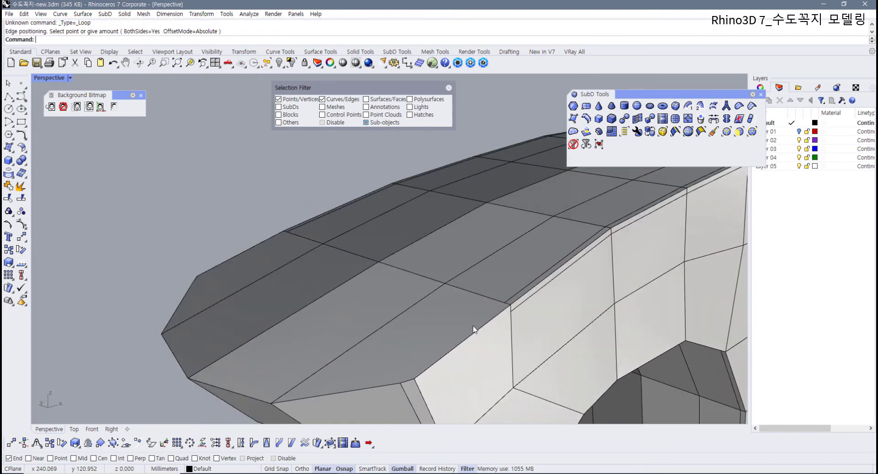
pyautogui.moveTo(392, 359); pyautogui.dragTo(326, 340, button='right')
pyautogui.click(303, 333)
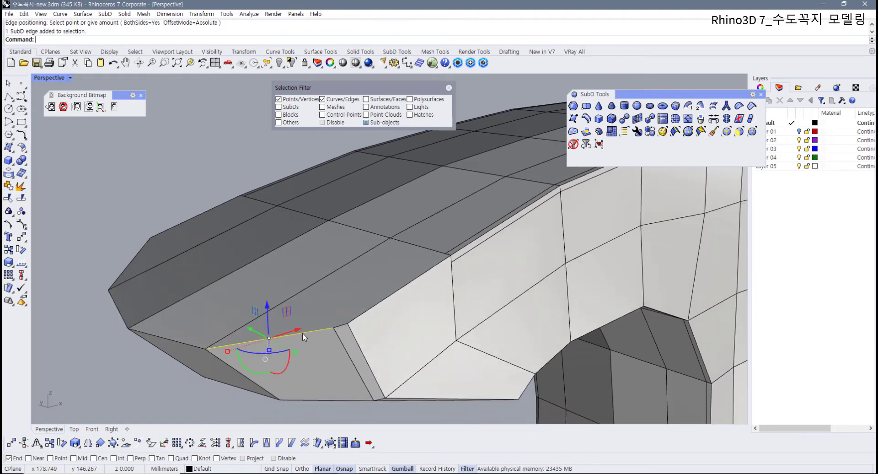
pyautogui.keyDown('shift'); pyautogui.click(339, 327); pyautogui.keyUp('shift')
pyautogui.keyDown('shift'); pyautogui.click(359, 316); pyautogui.keyUp('shift')
pyautogui.click(160, 364)
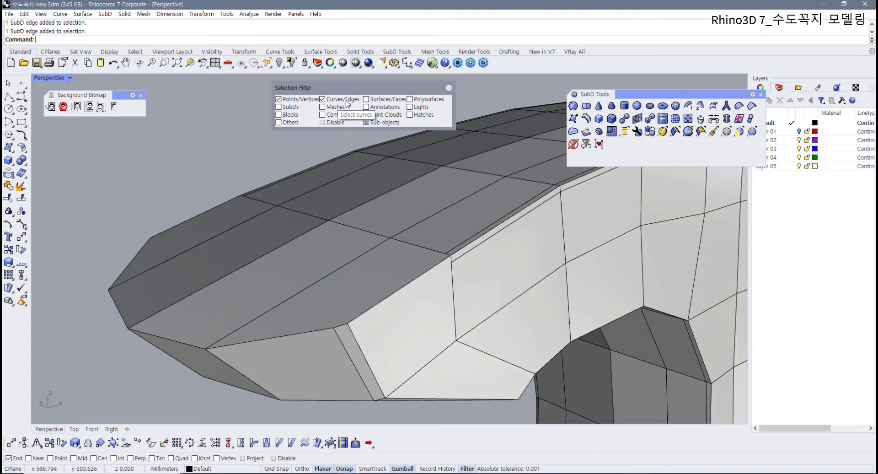
pyautogui.click(322, 331)
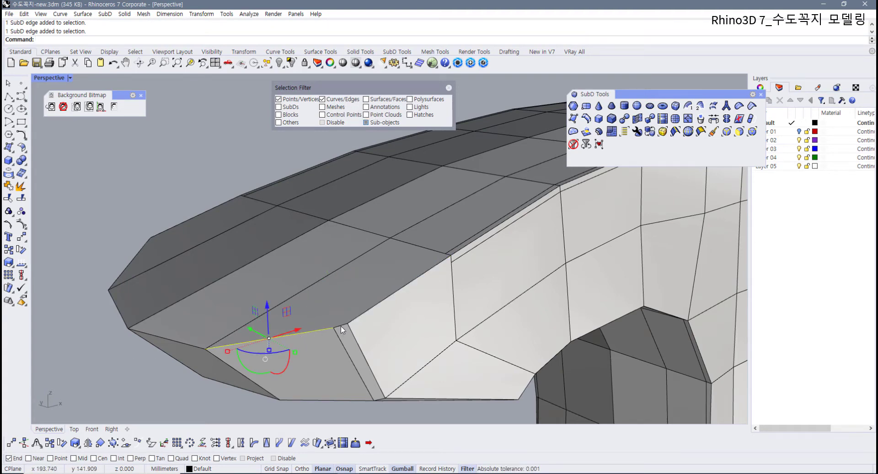
pyautogui.click(341, 325)
pyautogui.click(371, 309)
pyautogui.click(312, 331)
pyautogui.keyDown('shift'); pyautogui.click(340, 326); pyautogui.keyUp('shift')
pyautogui.keyDown('shift'); pyautogui.click(365, 313); pyautogui.keyUp('shift')
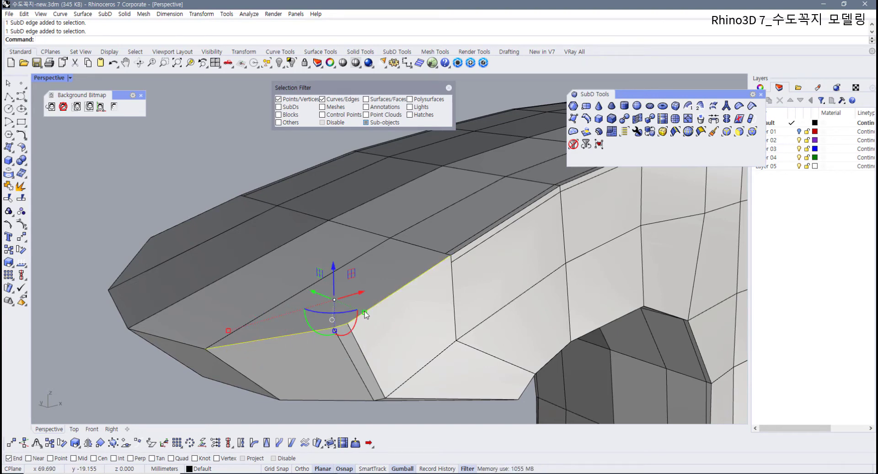
# Step: Close the Selection Filter and clear the edge selection
pyautogui.click(449, 88)
pyautogui.press('Escape')
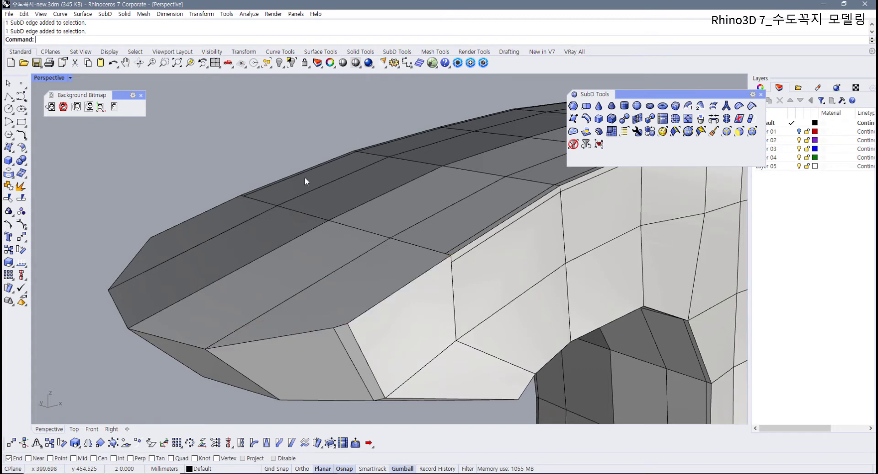
# Step: Try inserting edges on both sides of the three upper rim edges around the spout tip's side corner
pyautogui.click(292, 333)
pyautogui.keyDown('shift'); pyautogui.click(344, 325); pyautogui.keyUp('shift')
pyautogui.keyDown('shift'); pyautogui.click(365, 313); pyautogui.keyUp('shift')
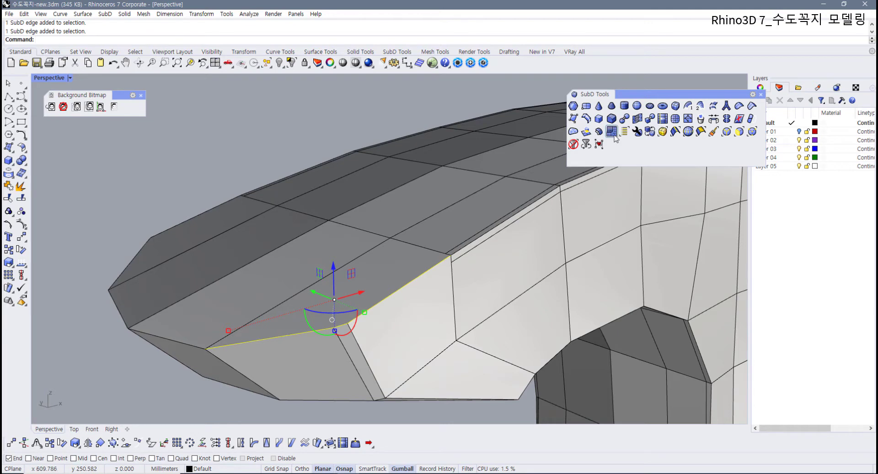
pyautogui.click(587, 119)
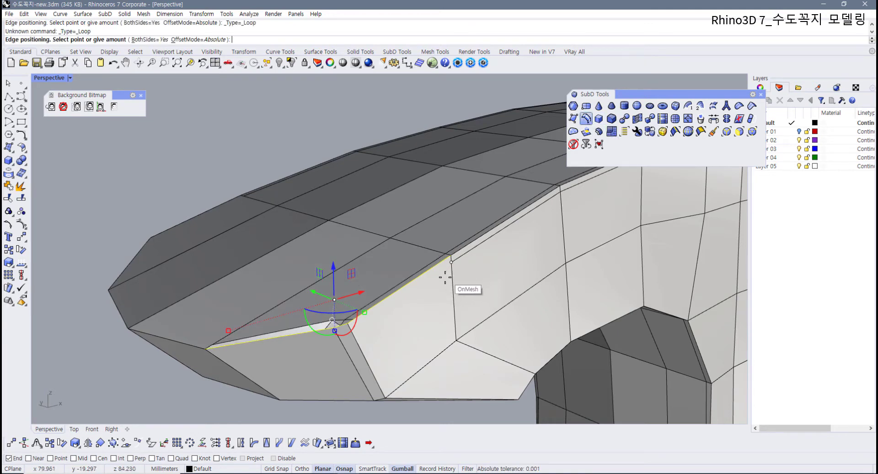
pyautogui.click(388, 317)
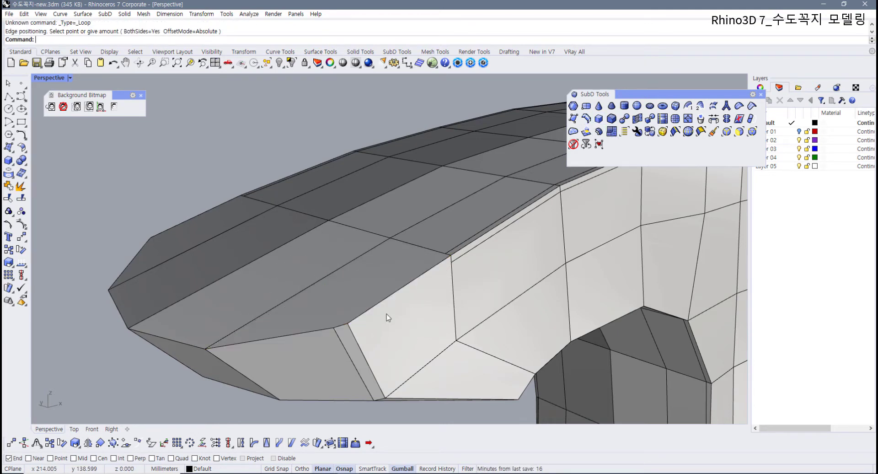
pyautogui.moveTo(368, 309)
pyautogui.mouseDown(button='right')
pyautogui.moveTo(465, 257)
pyautogui.moveTo(428, 227)
pyautogui.moveTo(348, 279)
pyautogui.moveTo(345, 307)
pyautogui.moveTo(360, 307)
pyautogui.mouseUp(button='right')
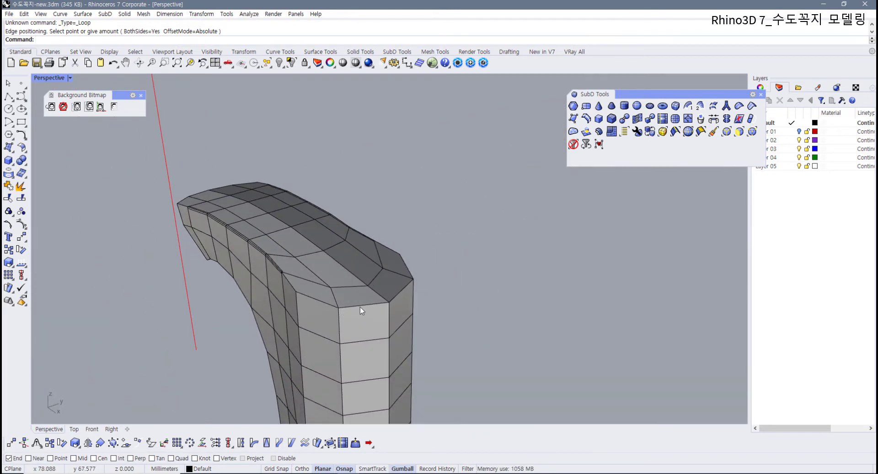
# Step: Insert closely spaced edges on both sides of the two upper rim edges around the faucet's back corner
pyautogui.click(359, 307)
pyautogui.press('Escape')
pyautogui.scroll(3, 384, 302)
pyautogui.keyDown('ctrl'); pyautogui.keyDown('shift'); pyautogui.click(345, 311); pyautogui.keyUp('shift'); pyautogui.keyUp('ctrl')
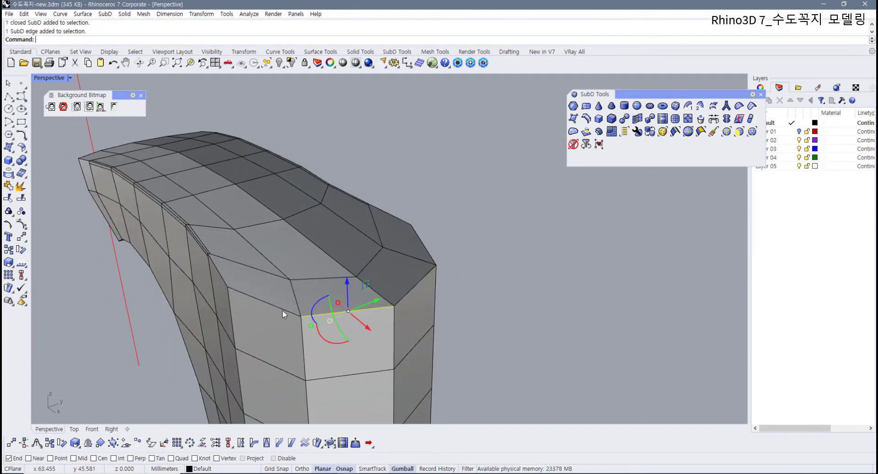
pyautogui.keyDown('ctrl'); pyautogui.keyDown('shift'); pyautogui.click(282, 310); pyautogui.keyUp('shift'); pyautogui.keyUp('ctrl')
pyautogui.rightClick(504, 233)
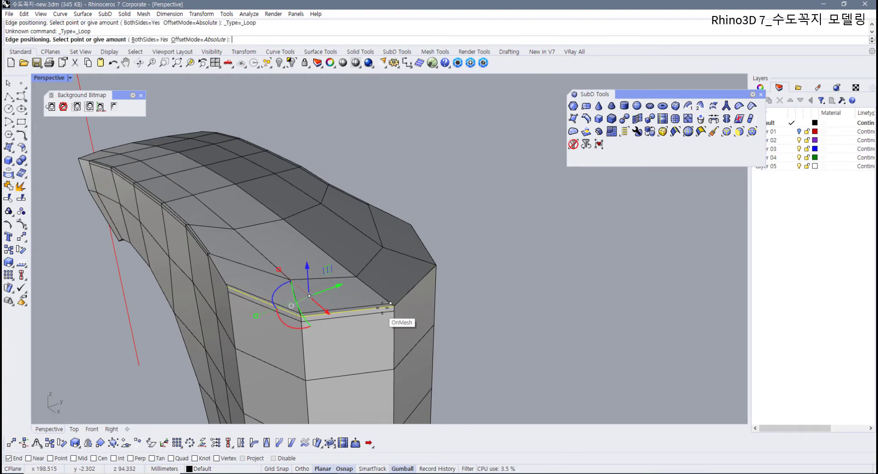
pyautogui.click(386, 309)
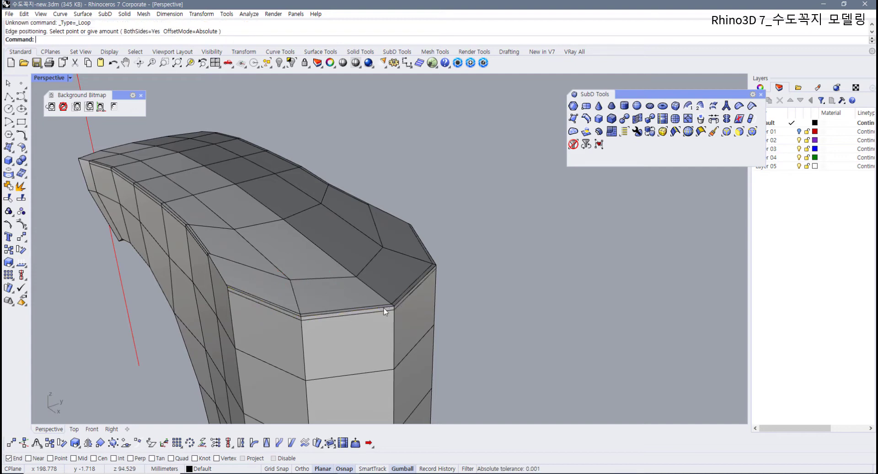
# Step: Enable Vertex snapping and vertex-only selection, and connect the lower supporting edges across the side face beside the back corner with Insert Point
pyautogui.moveTo(322, 311); pyautogui.dragTo(545, 193, button='right')
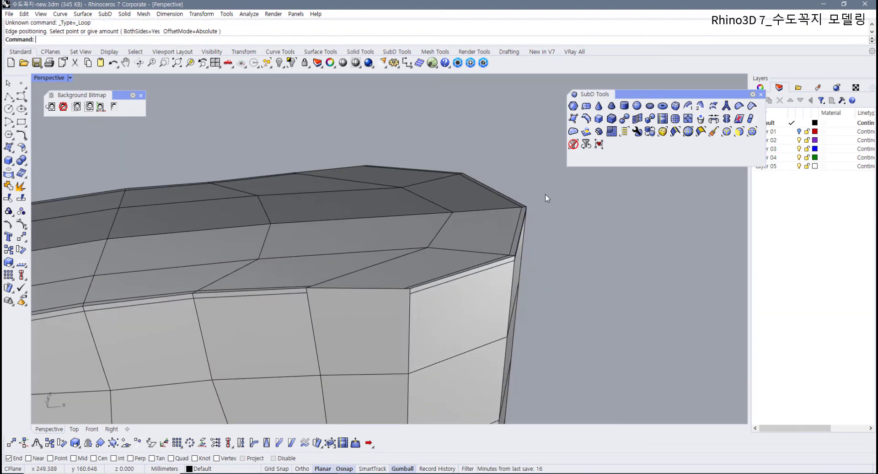
pyautogui.click(689, 119)
pyautogui.scroll(3, 308, 295)
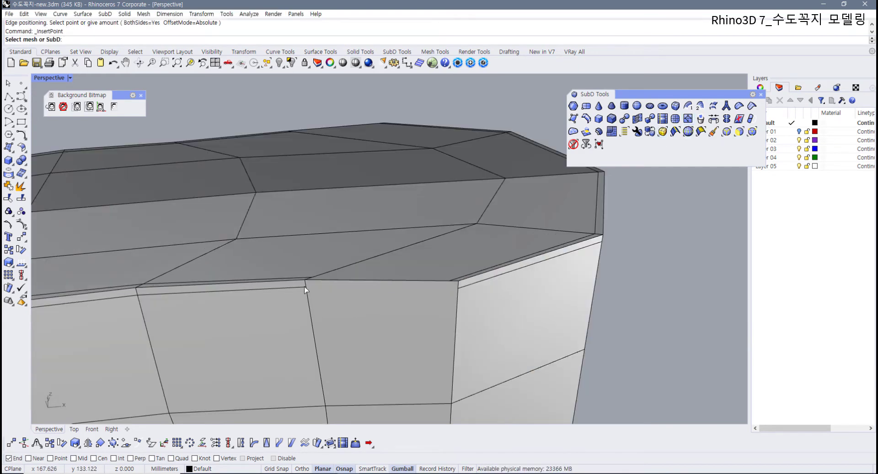
pyautogui.click(217, 458)
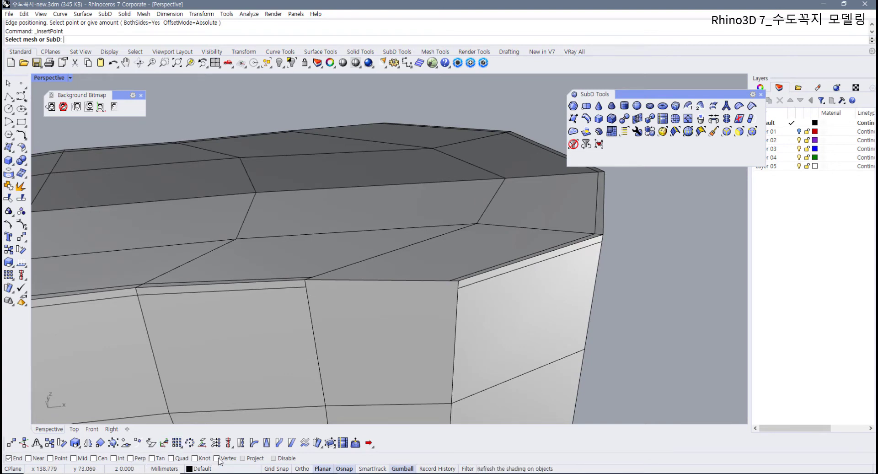
pyautogui.click(740, 132)
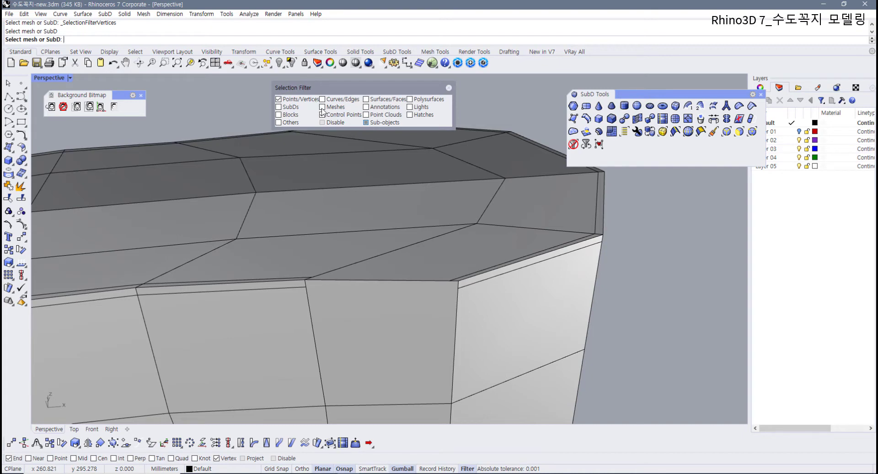
pyautogui.click(323, 115)
pyautogui.click(306, 289)
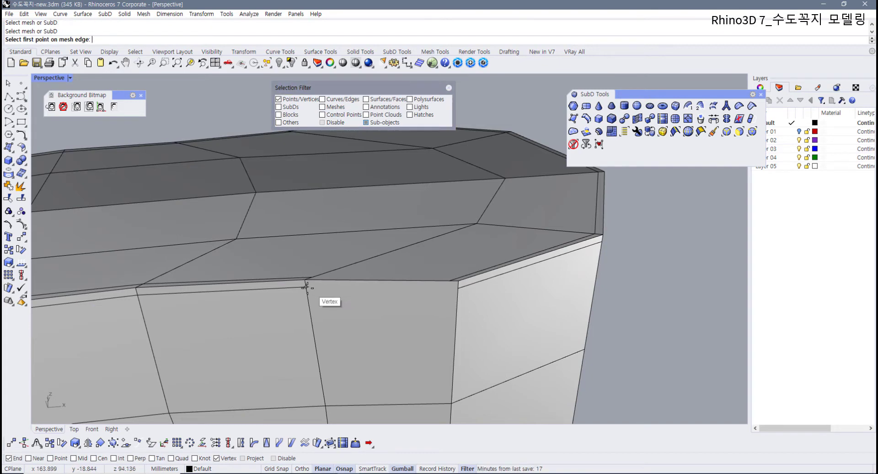
pyautogui.click(307, 287)
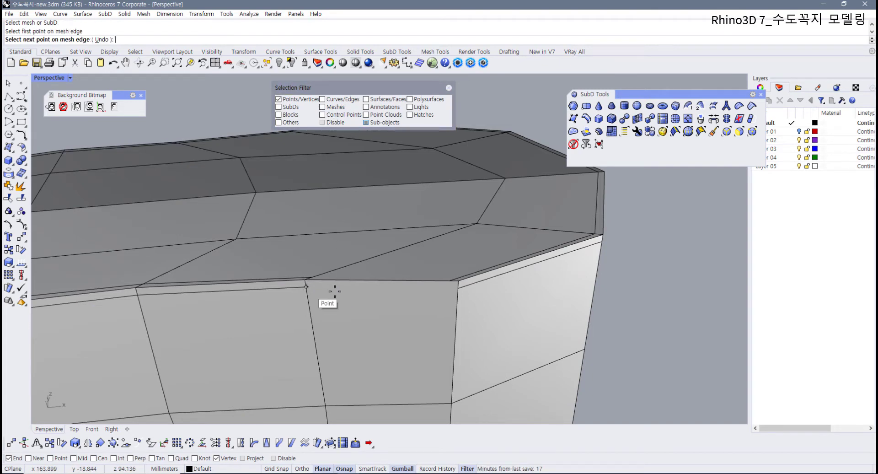
pyautogui.click(459, 289)
pyautogui.press('Return')
# Step: Connect the upper supporting edges across the gap on the top face beside the back corner with Insert Point
pyautogui.moveTo(392, 300); pyautogui.dragTo(334, 321, button='right')
pyautogui.scroll(4, 332, 322)
pyautogui.rightClick(328, 321)
pyautogui.scroll(4, 328, 319)
pyautogui.click(327, 316)
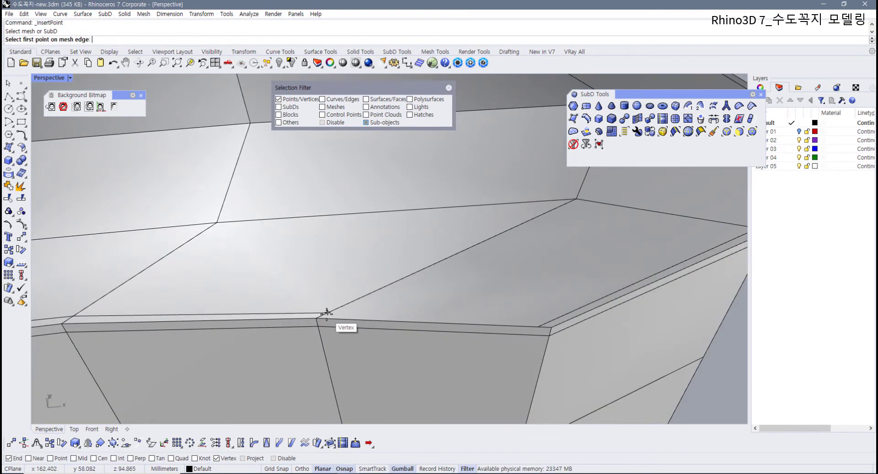
pyautogui.click(327, 313)
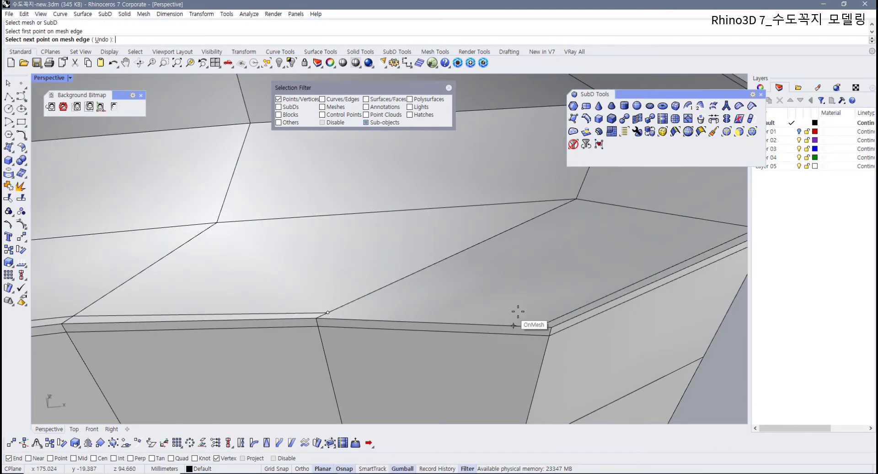
pyautogui.click(551, 320)
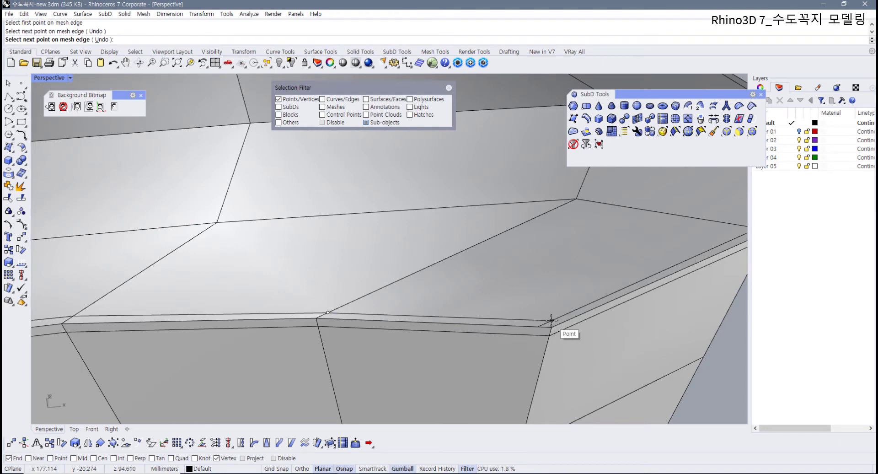
pyautogui.click(552, 320)
pyautogui.rightClick(531, 326)
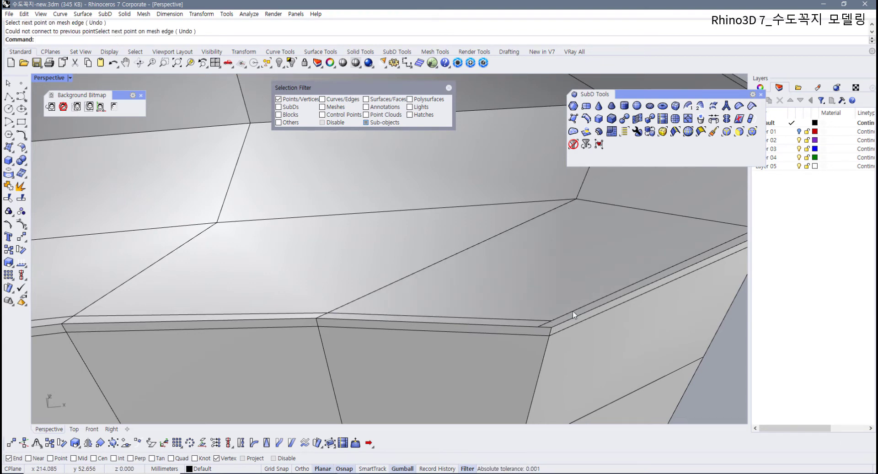
# Step: Stitch the stray rim vertex beside the back corner to the corner vertex, using the Average location
pyautogui.moveTo(573, 314); pyautogui.dragTo(339, 342, button='right')
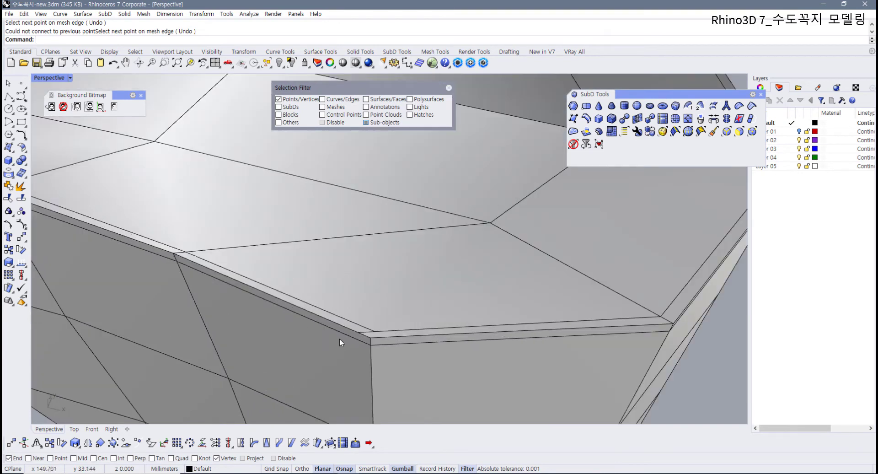
pyautogui.scroll(5, 340, 342)
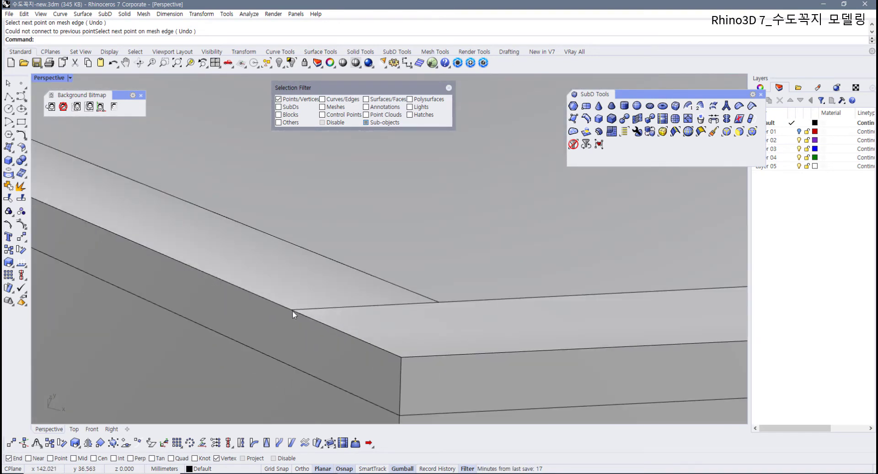
pyautogui.click(637, 120)
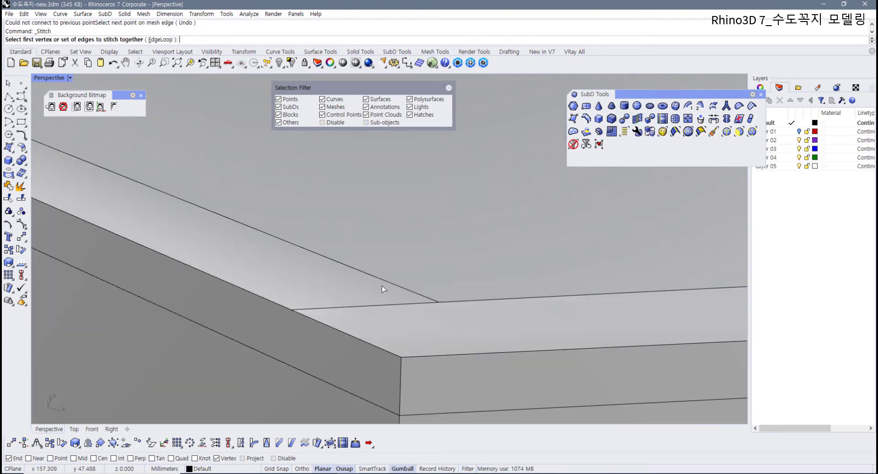
pyautogui.click(293, 311)
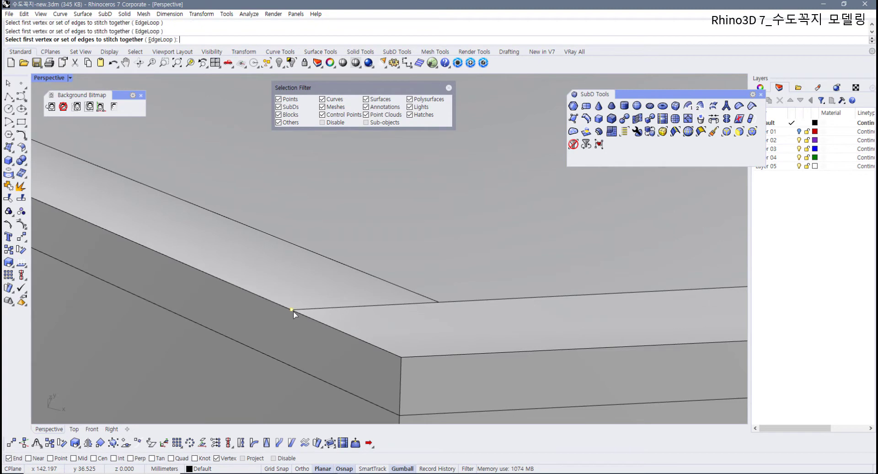
pyautogui.click(400, 357)
pyautogui.press('Return')
pyautogui.scroll(-5, 400, 356)
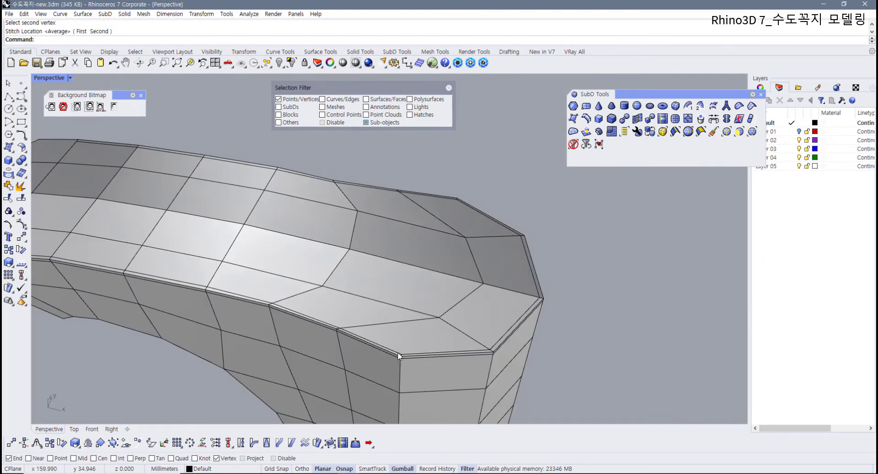
# Step: Extend the lower supporting edge along the spout's side and across the narrow corner strip at the tip with Insert Point
pyautogui.moveTo(421, 354); pyautogui.dragTo(537, 311, button='right')
pyautogui.scroll(3, 393, 331)
pyautogui.moveTo(394, 331); pyautogui.dragTo(435, 227, button='right')
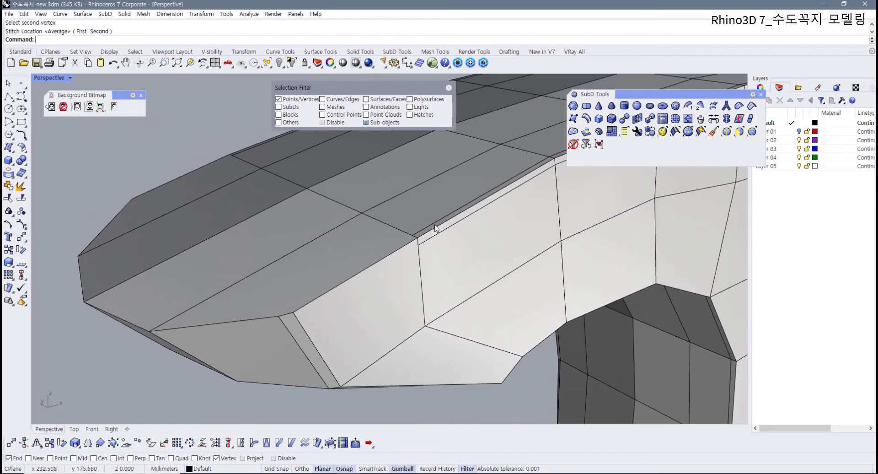
pyautogui.click(689, 120)
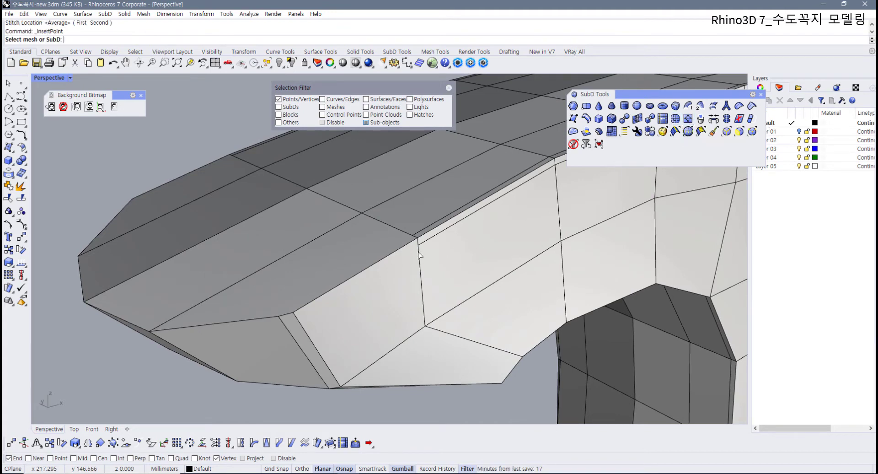
pyautogui.click(418, 245)
pyautogui.click(417, 244)
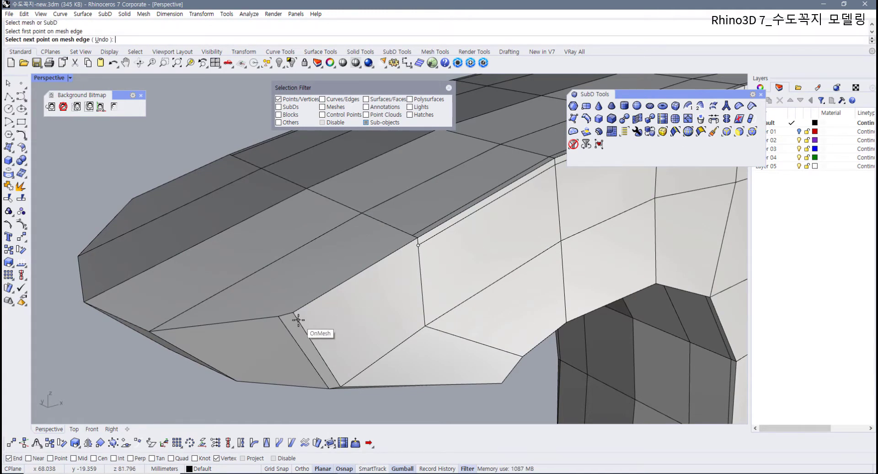
pyautogui.click(297, 321)
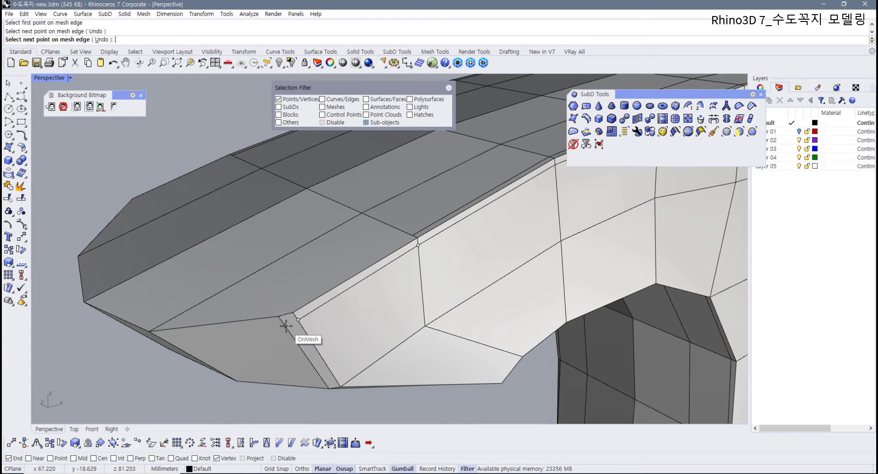
pyautogui.scroll(3, 284, 328)
pyautogui.click(236, 274)
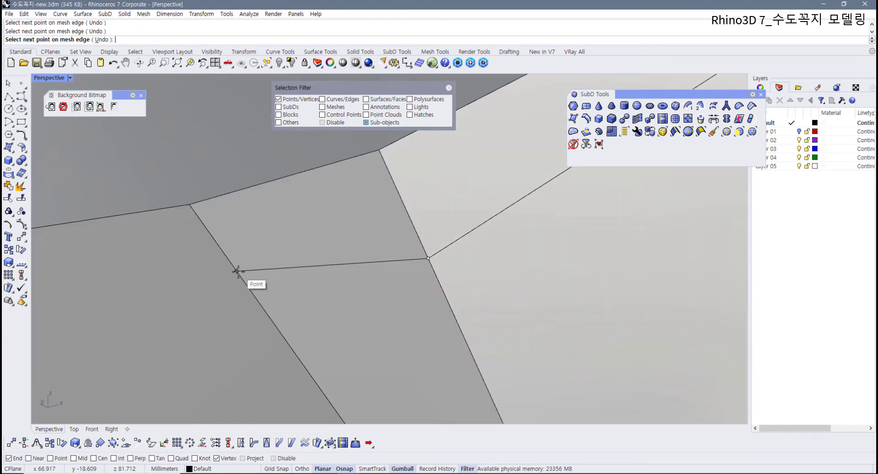
# Step: Continue the supporting edge just below the upper rim across the spout tip's front faces
pyautogui.scroll(-5, 313, 278)
pyautogui.scroll(5, 425, 270)
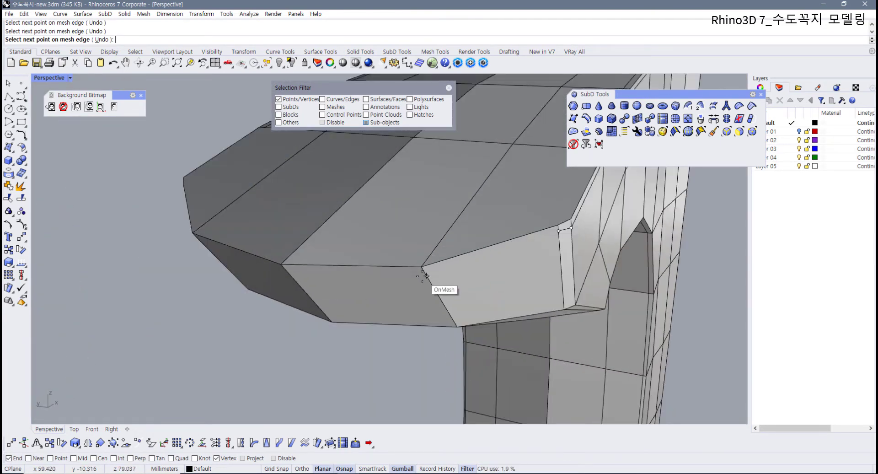
pyautogui.click(425, 273)
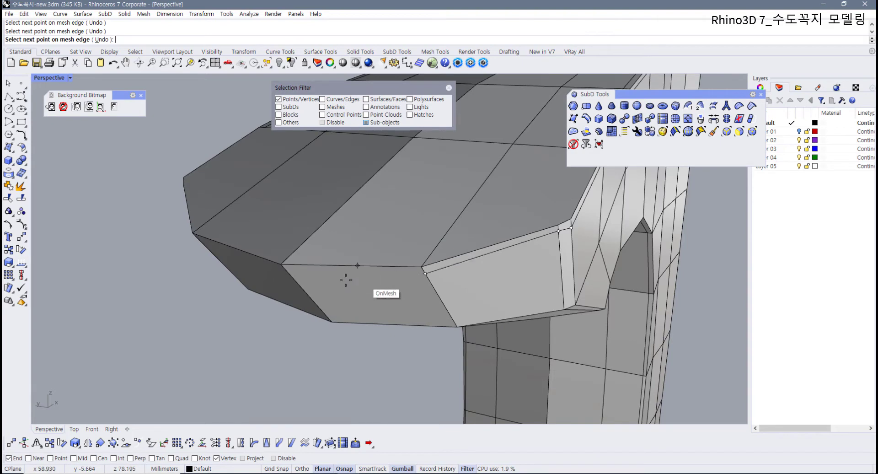
pyautogui.click(290, 273)
pyautogui.press('Return')
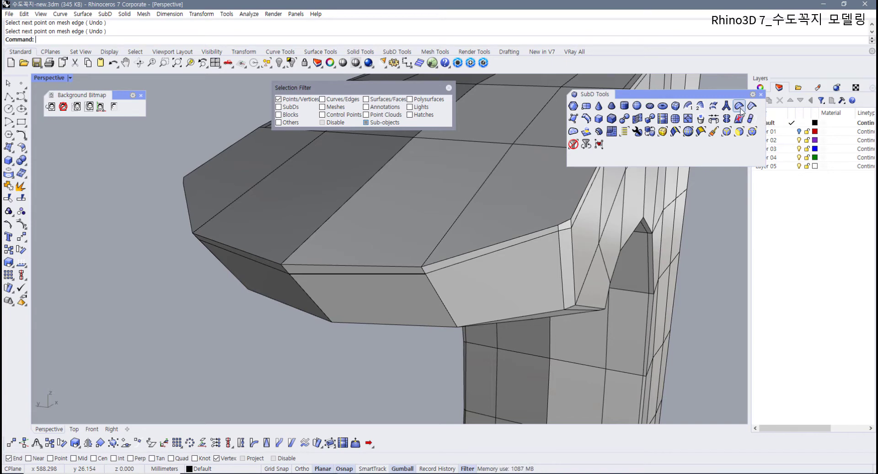
# Step: Examine the spout tip and upper rim in smooth SubD display, and return to flat display
pyautogui.scroll(2, 544, 285)
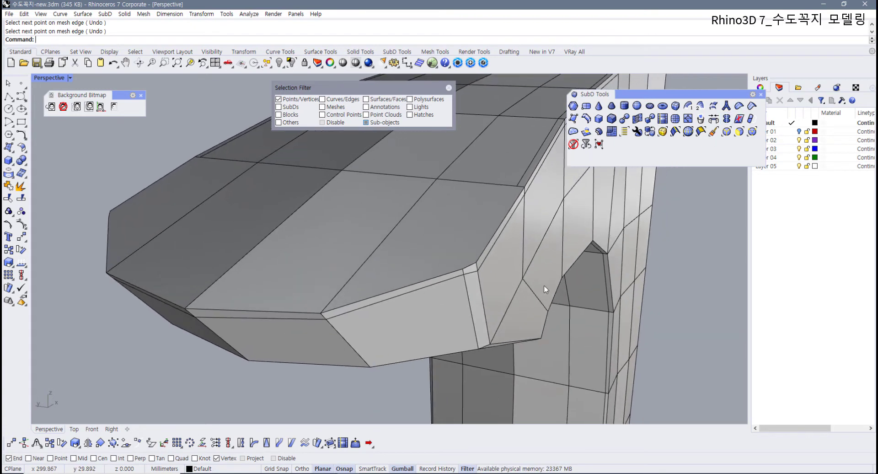
pyautogui.press('Tab')
pyautogui.scroll(-3, 474, 299)
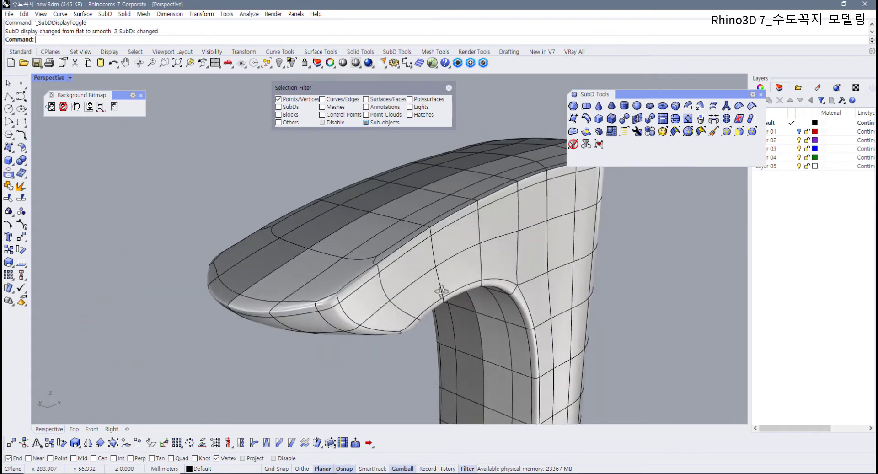
pyautogui.press('Tab')
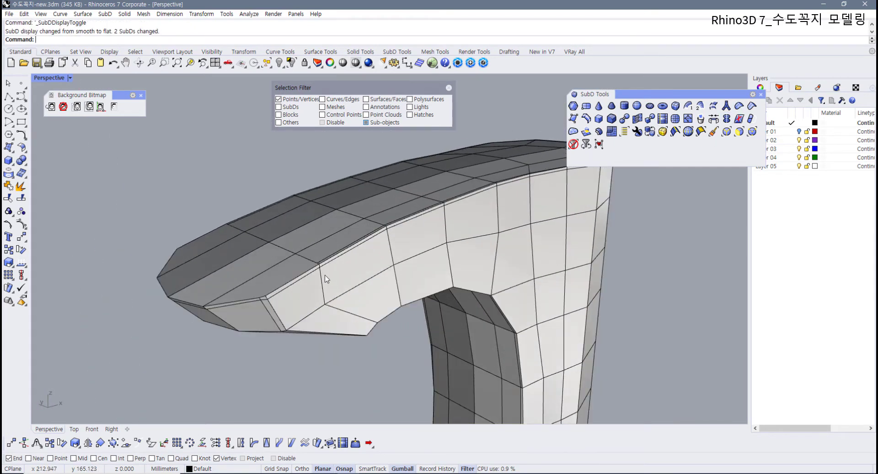
pyautogui.moveTo(324, 278); pyautogui.dragTo(482, 295, button='right')
pyautogui.scroll(3, 449, 284)
pyautogui.scroll(3, 449, 282)
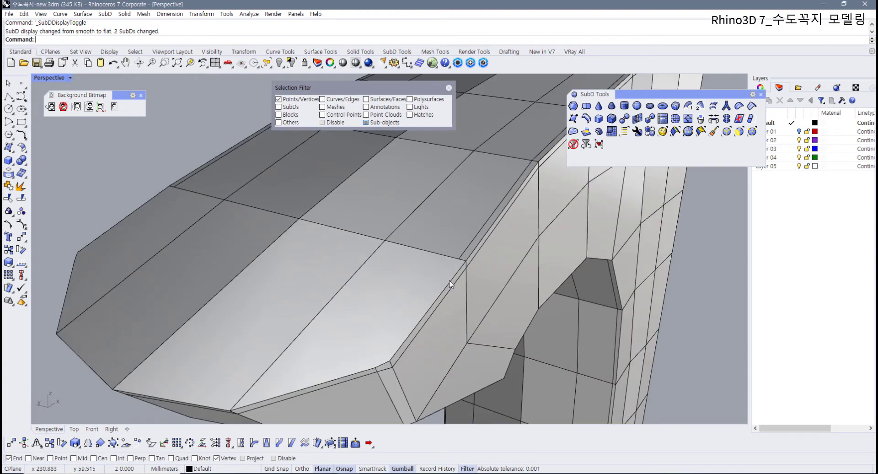
pyautogui.moveTo(170, 408); pyautogui.dragTo(203, 385, button='right')
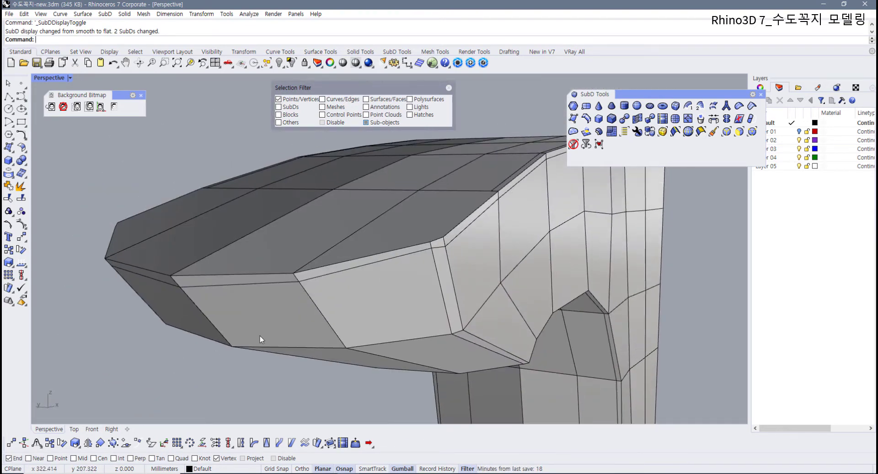
# Step: In the Front view, move the inserted vertex at the spout tip closer to the upper rim
pyautogui.click(179, 288)
pyautogui.doubleClick(50, 78)
pyautogui.scroll(-2, 123, 313)
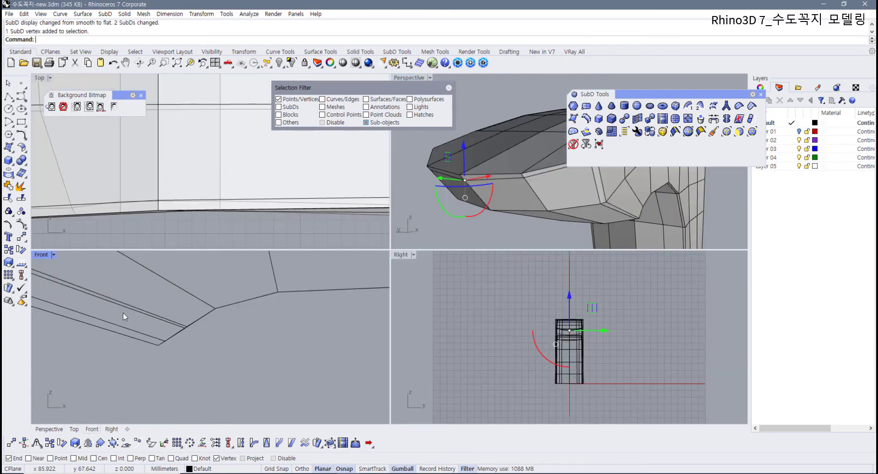
pyautogui.moveTo(122, 313); pyautogui.dragTo(247, 352, button='right')
pyautogui.moveTo(108, 337); pyautogui.dragTo(249, 413, button='right')
pyautogui.moveTo(174, 368); pyautogui.dragTo(184, 386, button='right')
pyautogui.scroll(9, 184, 386)
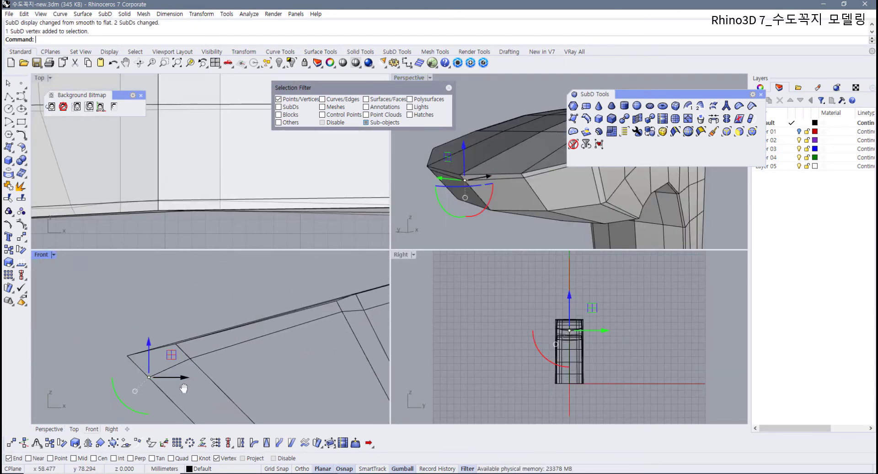
pyautogui.moveTo(162, 359); pyautogui.dragTo(143, 341)
pyautogui.moveTo(212, 368); pyautogui.dragTo(216, 320)
# Step: Select the pair of upper vertices at the spout tip's side corners and nudge them slightly upward in the Front view
pyautogui.scroll(-7, 293, 365)
pyautogui.moveTo(311, 346); pyautogui.dragTo(192, 379, button='right')
pyautogui.scroll(6, 247, 361)
pyautogui.moveTo(228, 356); pyautogui.dragTo(264, 371)
pyautogui.moveTo(265, 341); pyautogui.dragTo(262, 337)
# Step: Examine the spout's profile and upper contour in the Front view
pyautogui.scroll(-10, 287, 353)
pyautogui.moveTo(320, 350); pyautogui.dragTo(131, 380, button='right')
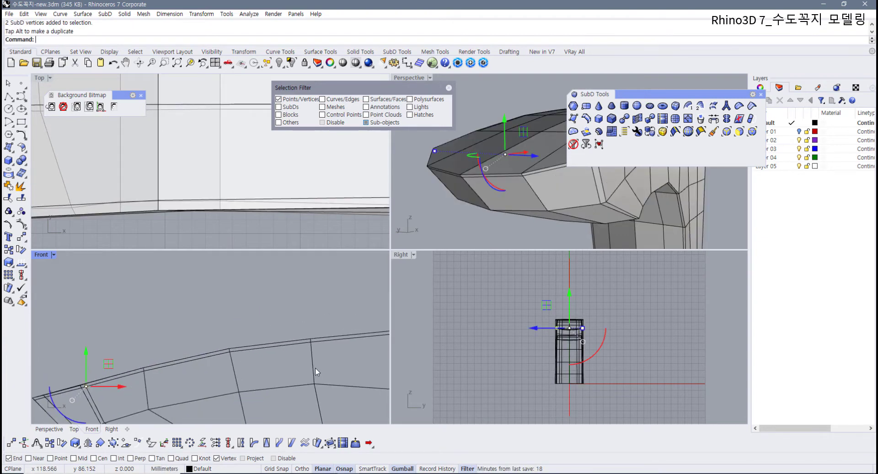
pyautogui.scroll(-10, 314, 367)
pyautogui.moveTo(315, 372); pyautogui.dragTo(184, 369, button='right')
pyautogui.scroll(5, 254, 347)
pyautogui.scroll(4, 310, 349)
pyautogui.scroll(-6, 310, 350)
pyautogui.moveTo(314, 366); pyautogui.dragTo(299, 357, button='right')
pyautogui.scroll(-4, 293, 337)
pyautogui.scroll(2, 292, 325)
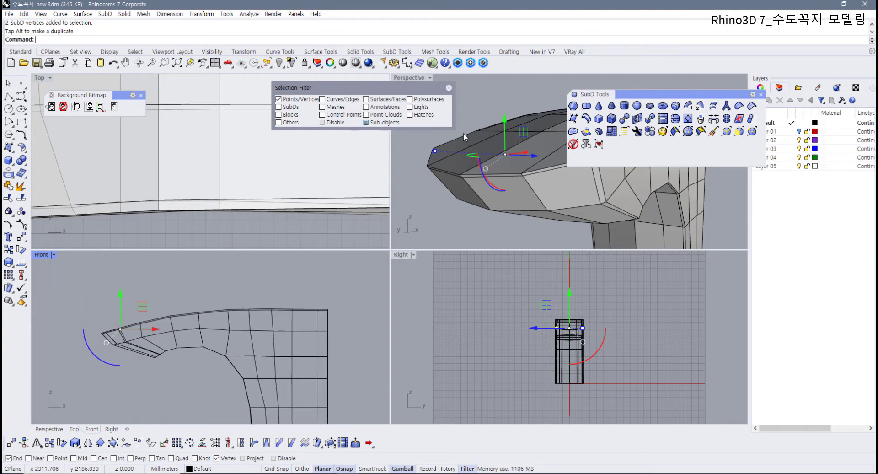
# Step: Examine the spout tip and its upper rim in the Perspective and Top views with nothing selected
pyautogui.doubleClick(414, 79)
pyautogui.scroll(-4, 315, 234)
pyautogui.moveTo(316, 235); pyautogui.dragTo(402, 279, button='right')
pyautogui.click(626, 324)
pyautogui.scroll(8, 362, 306)
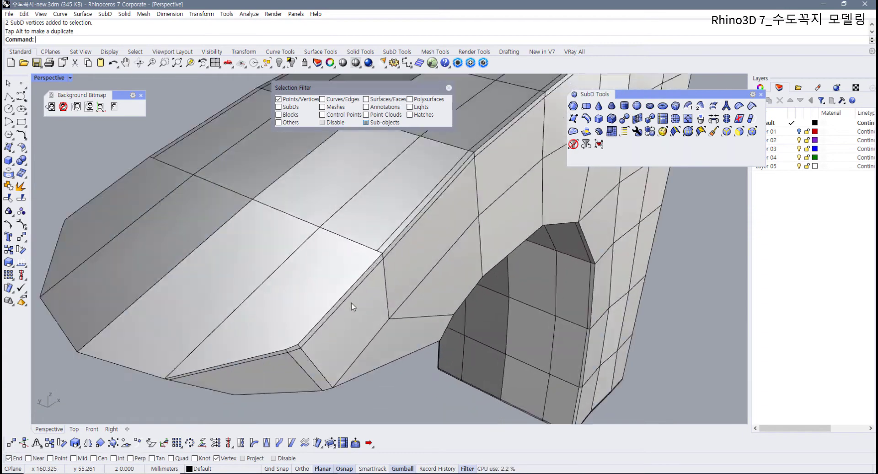
pyautogui.doubleClick(48, 79)
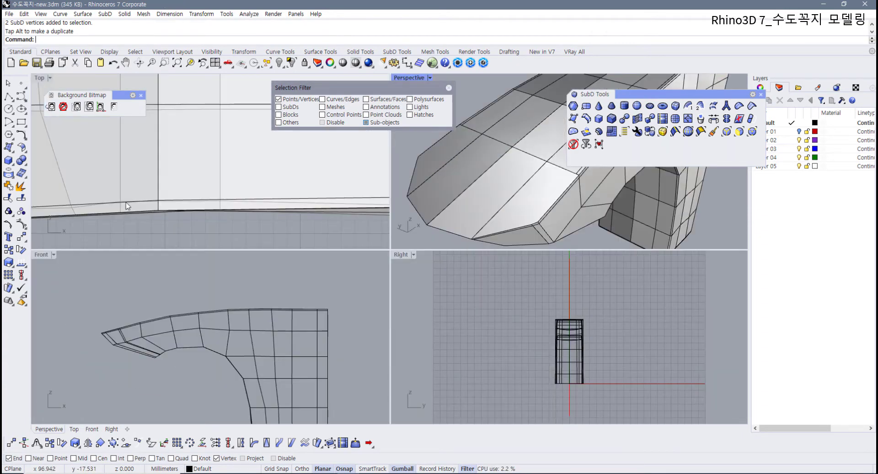
pyautogui.scroll(3, 217, 198)
pyautogui.scroll(2, 228, 215)
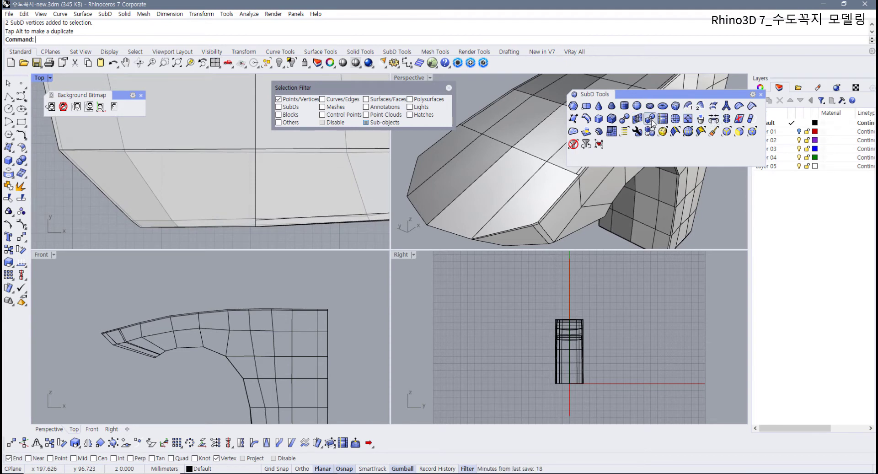
# Step: Try to insert a supporting edge from the side rim's inner vertex to a point beside the spout tip's side corner
pyautogui.click(689, 120)
pyautogui.scroll(3, 260, 228)
pyautogui.click(241, 228)
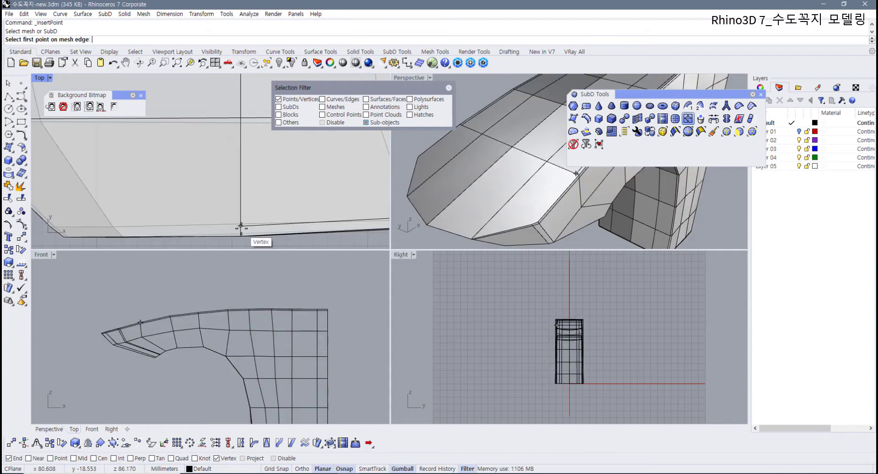
pyautogui.click(241, 226)
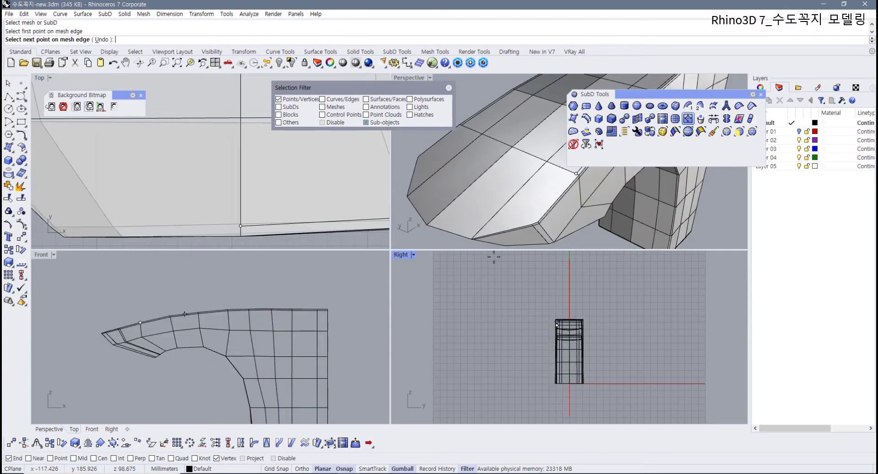
pyautogui.doubleClick(401, 79)
pyautogui.scroll(2, 390, 215)
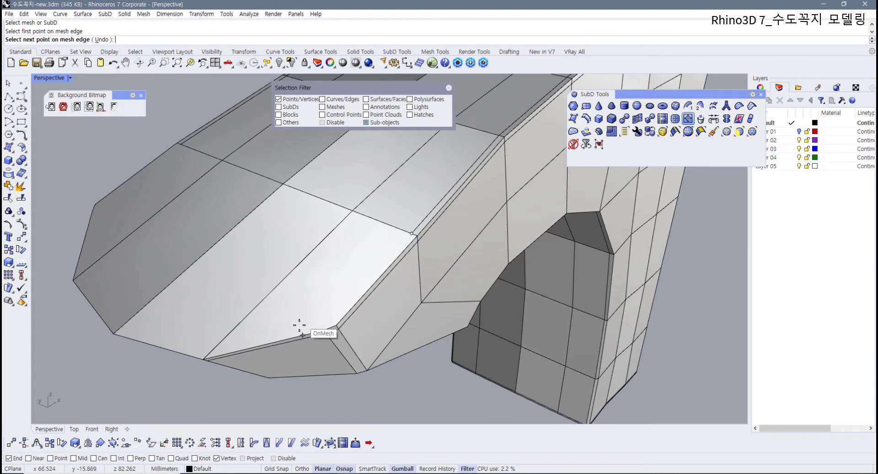
pyautogui.click(334, 320)
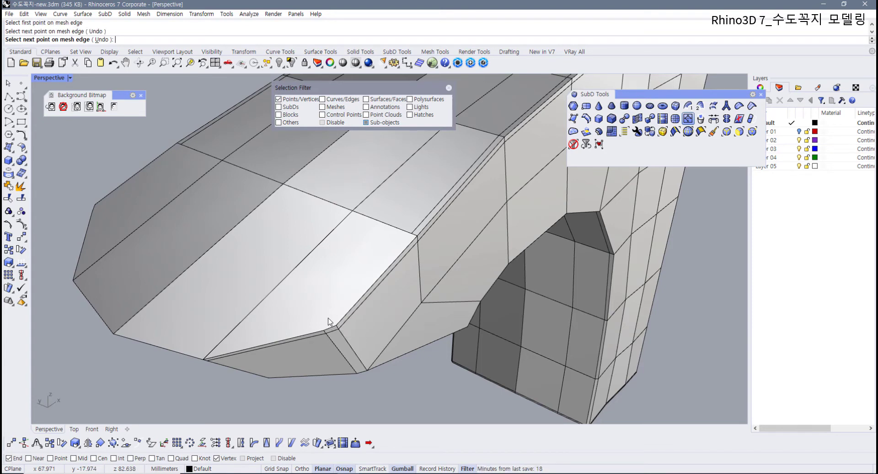
pyautogui.press('Return')
# Step: Insert connected supporting edges just inside the spout tip's upper rim, from its center edge across the adjacent edge to the side corner
pyautogui.moveTo(121, 329); pyautogui.dragTo(221, 319, button='right')
pyautogui.scroll(4, 208, 327)
pyautogui.press('Escape')
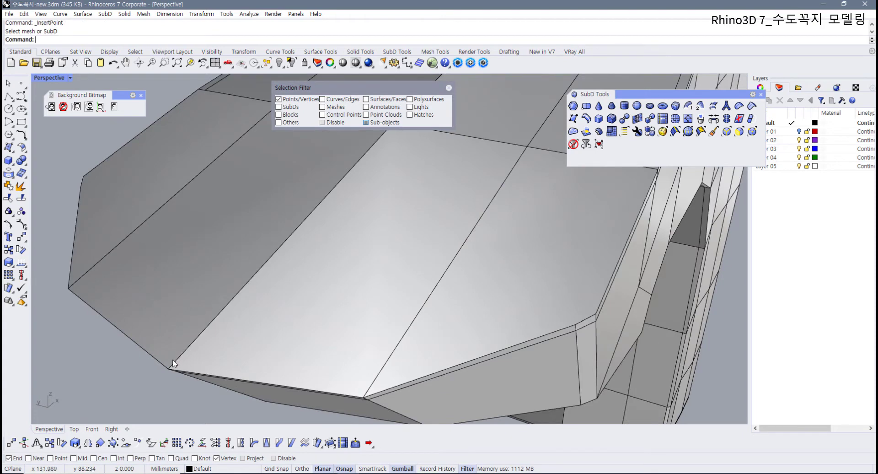
pyautogui.press('Return')
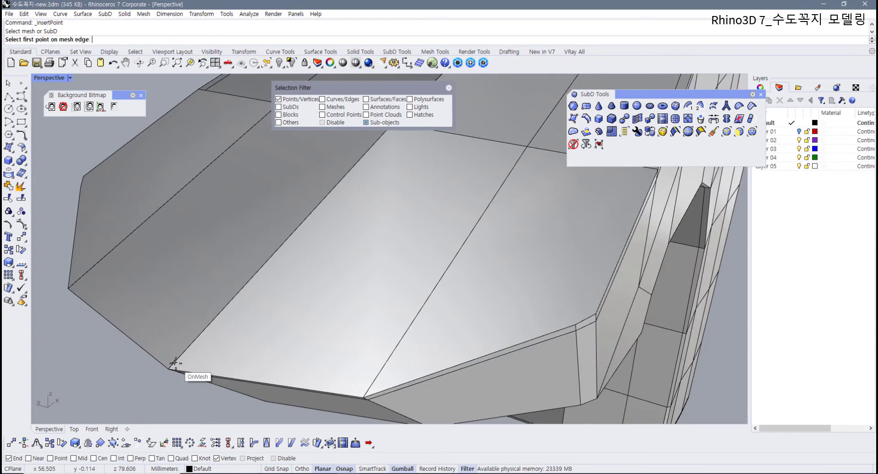
pyautogui.click(176, 363)
pyautogui.click(369, 388)
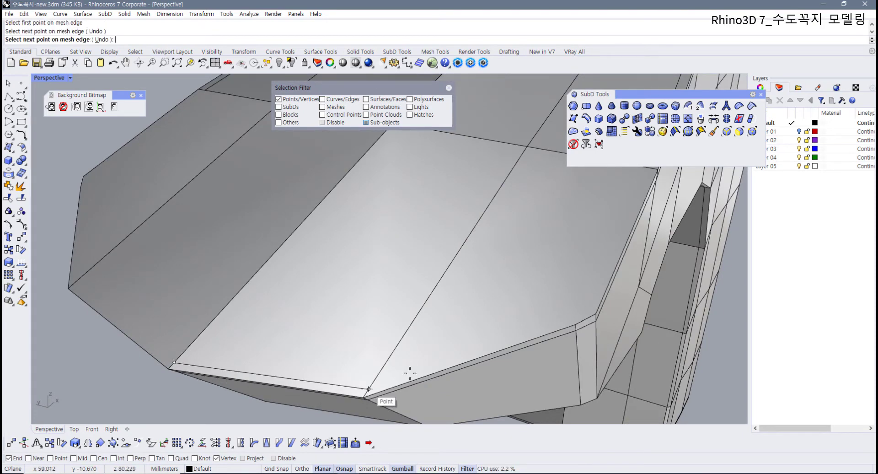
pyautogui.moveTo(593, 318); pyautogui.dragTo(524, 315, button='right')
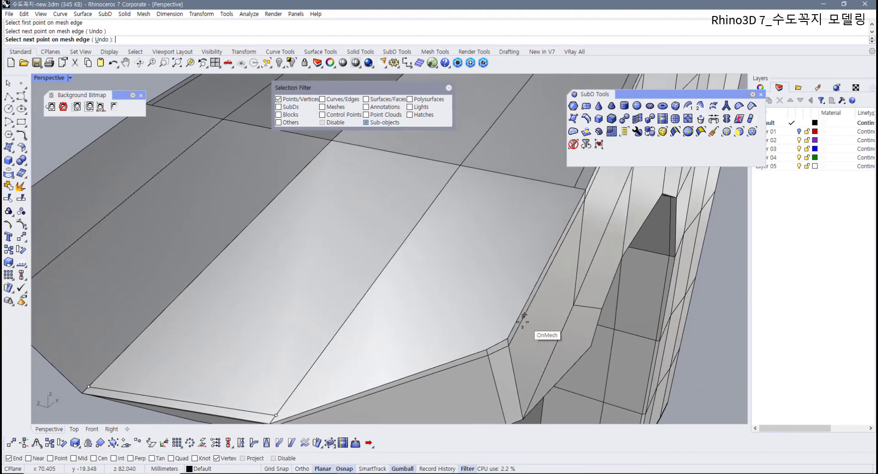
pyautogui.click(512, 323)
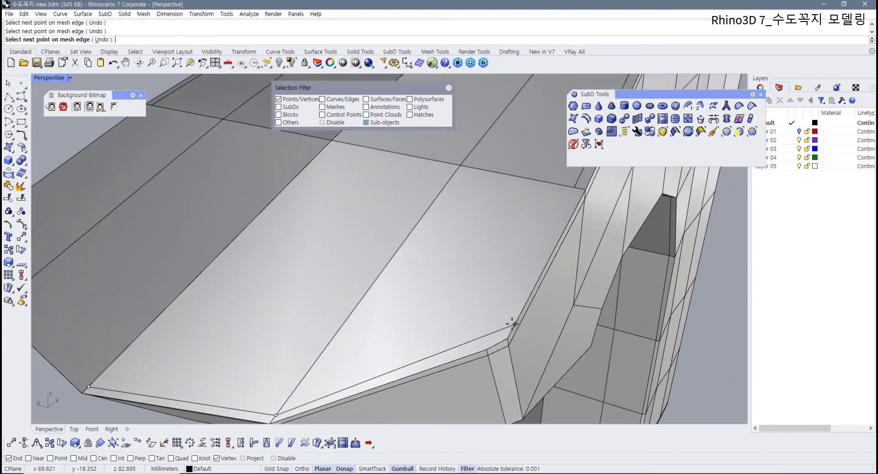
pyautogui.rightClick(512, 324)
# Step: Insert an edge from the side rim's inner vertex to the new supporting edge at the spout tip's side corner
pyautogui.scroll(-6, 492, 350)
pyautogui.moveTo(526, 314); pyautogui.dragTo(502, 317, button='right')
pyautogui.rightClick(502, 316)
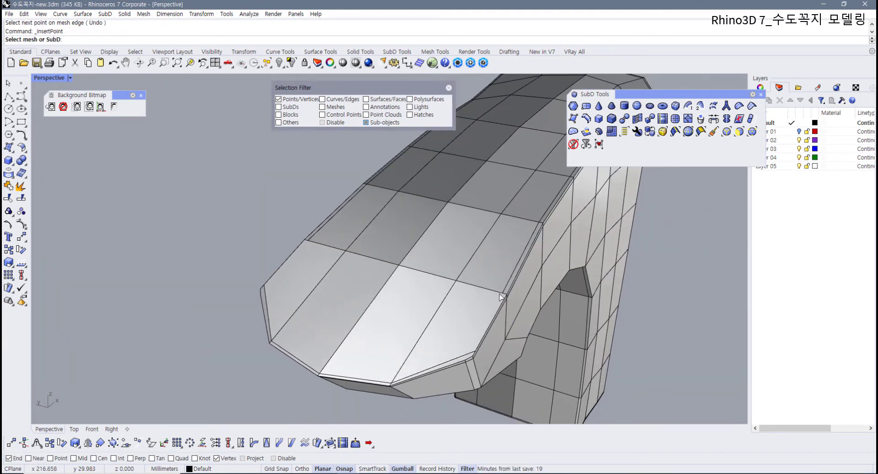
pyautogui.scroll(3, 503, 296)
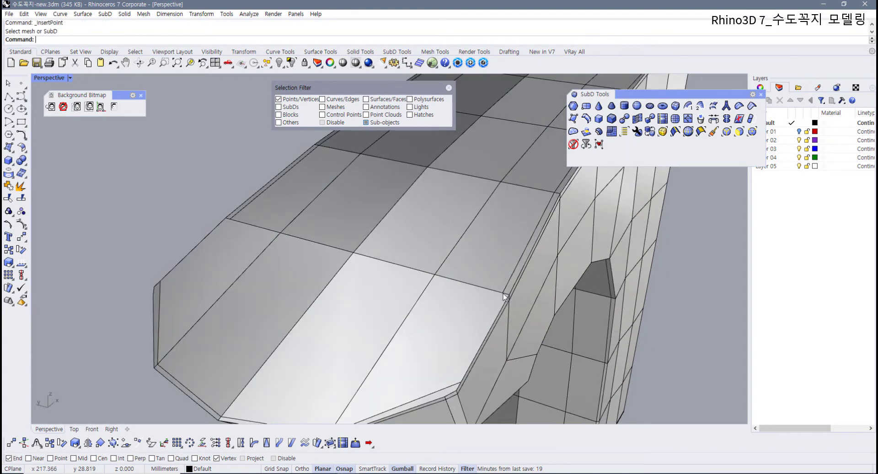
pyautogui.click(505, 297)
pyautogui.rightClick(505, 297)
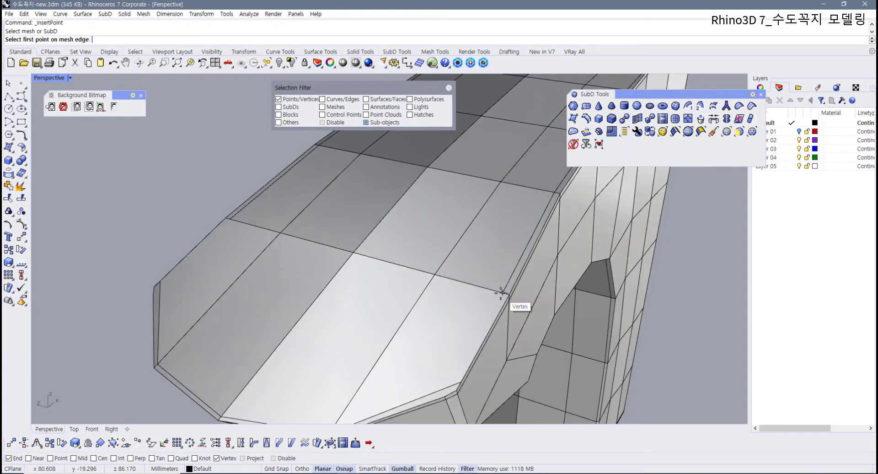
pyautogui.click(503, 293)
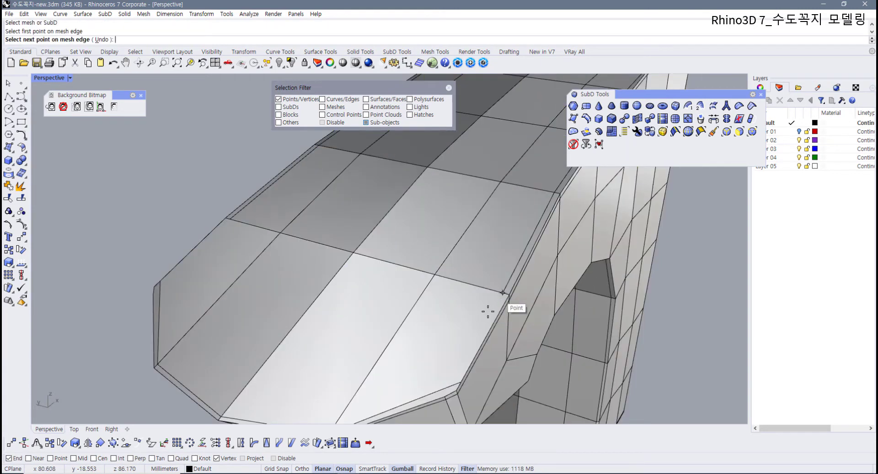
pyautogui.click(450, 386)
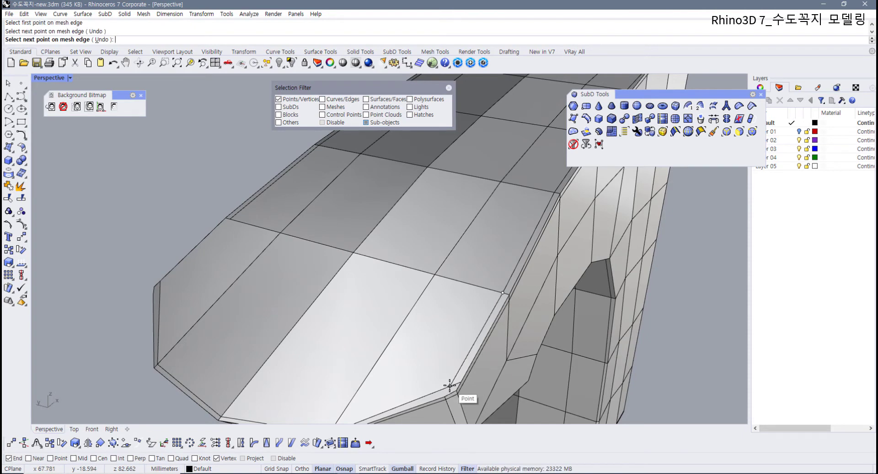
pyautogui.press('Return')
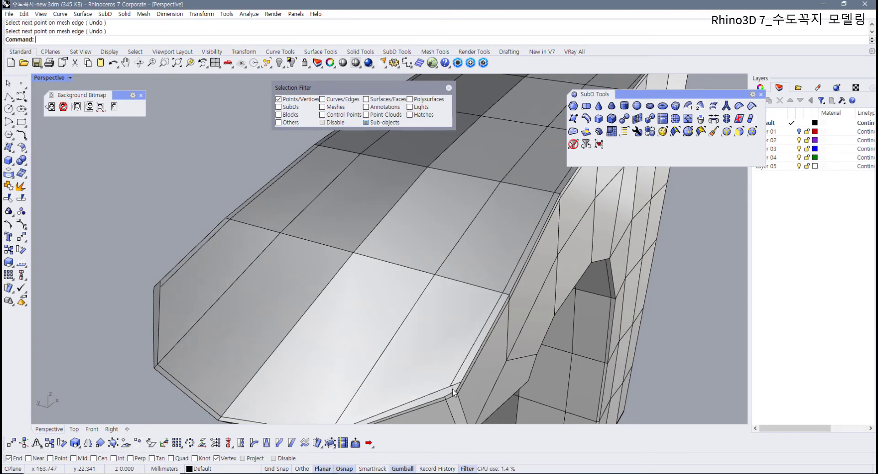
# Step: Try to stitch the extra side rim vertex to the neighbouring corner vertex at the spout tip
pyautogui.scroll(5, 451, 366)
pyautogui.click(457, 319)
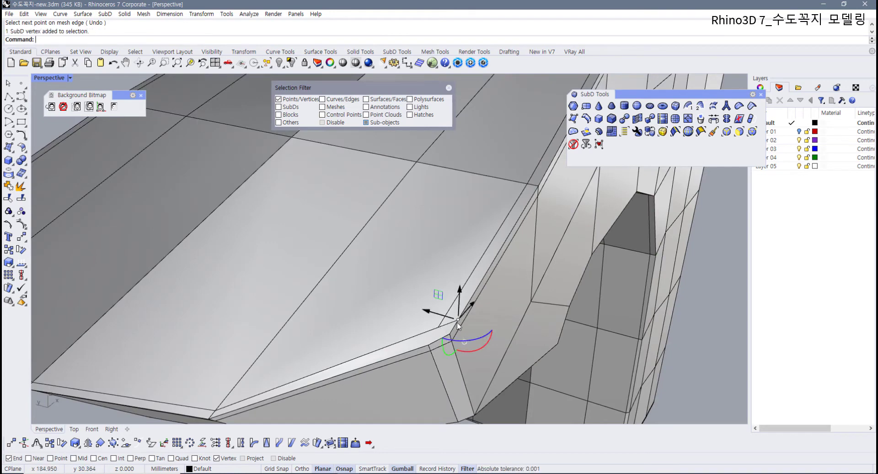
pyautogui.moveTo(460, 328); pyautogui.dragTo(351, 320, button='right')
pyautogui.scroll(5, 334, 319)
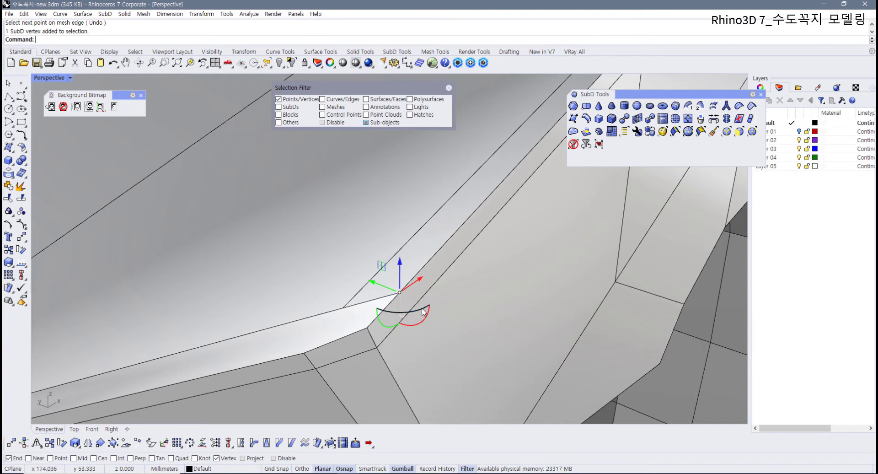
pyautogui.keyDown('shift'); pyautogui.moveTo(375, 311); pyautogui.dragTo(435, 311, button='right'); pyautogui.keyUp('shift')
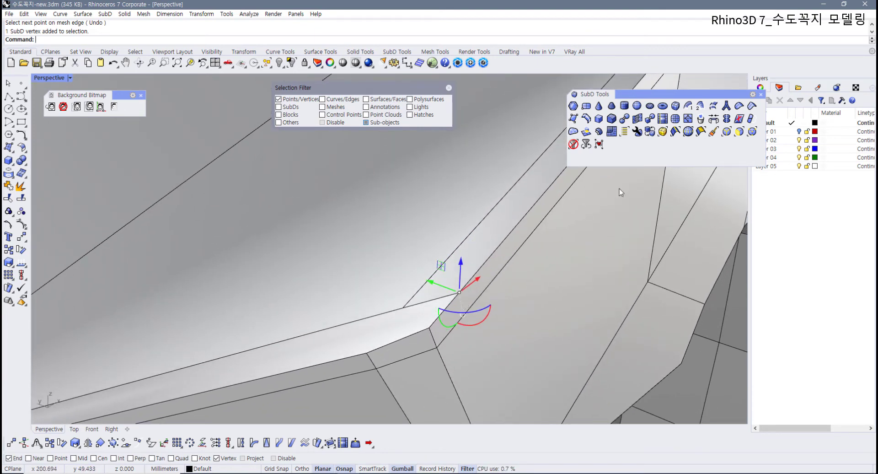
pyautogui.click(637, 119)
pyautogui.click(459, 293)
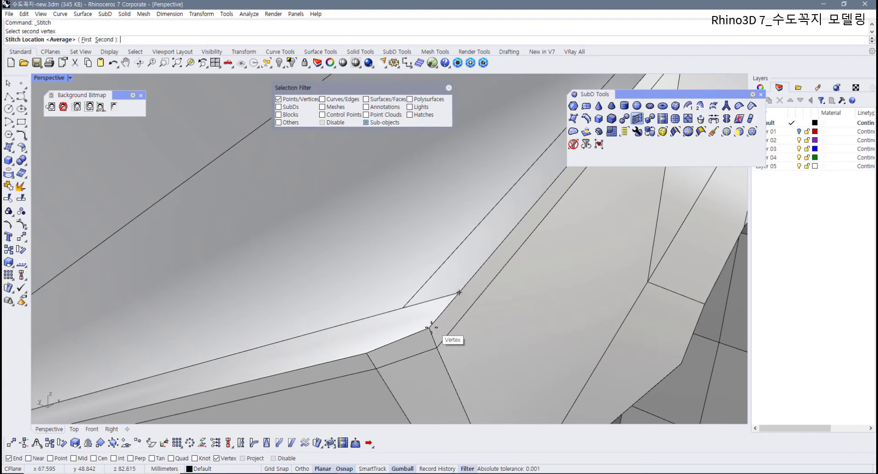
pyautogui.press('Return')
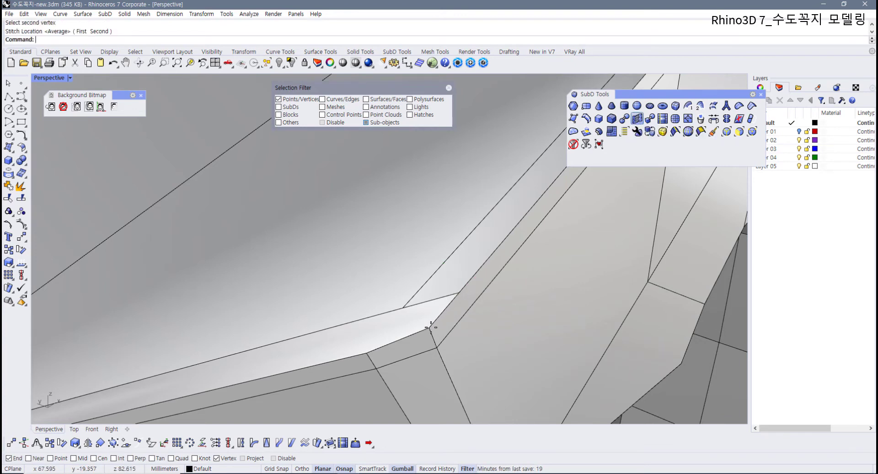
# Step: Stitch the extra side rim vertex together with the spout tip's side corner vertex
pyautogui.click(637, 120)
pyautogui.click(459, 294)
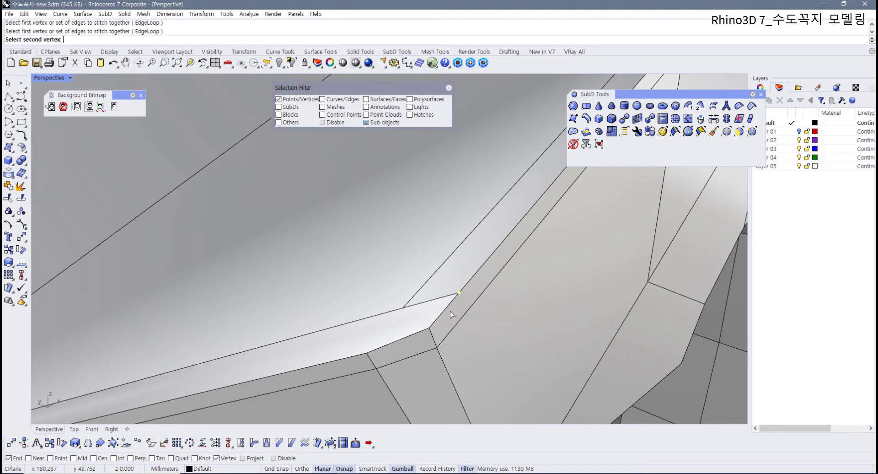
pyautogui.click(429, 328)
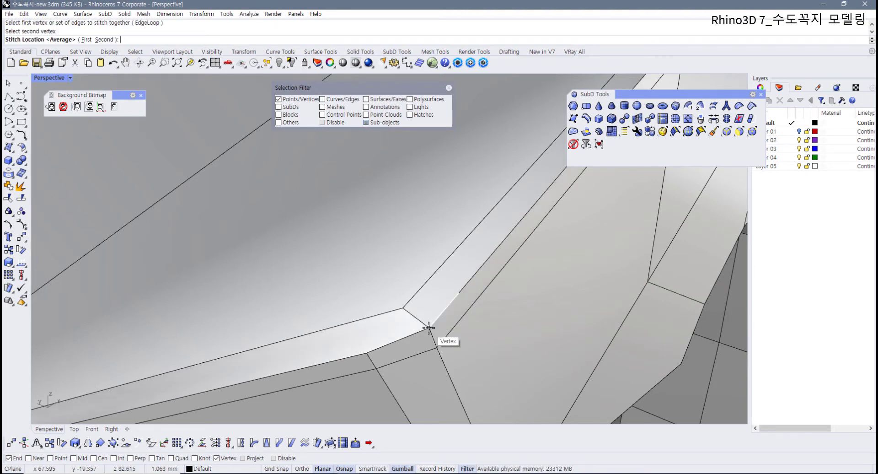
pyautogui.press('Return')
pyautogui.scroll(-5, 427, 329)
pyautogui.scroll(10, 428, 333)
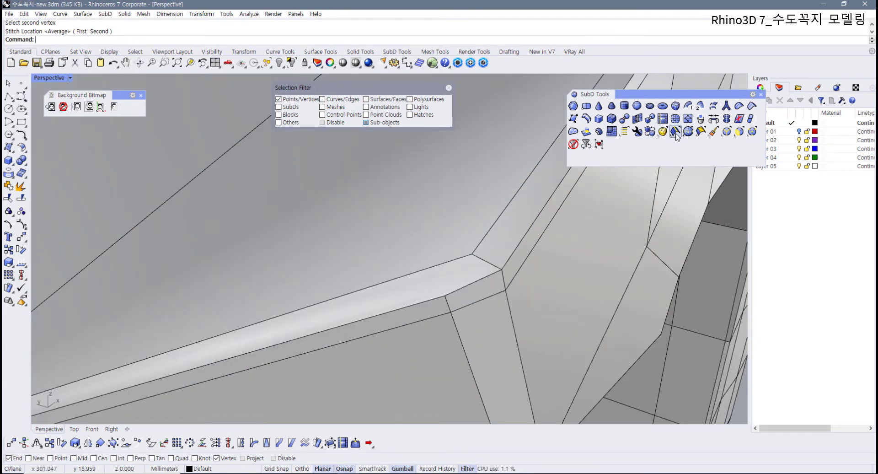
# Step: Insert a short edge from the rim vertex in front of the side corner to the inner supporting edge
pyautogui.click(674, 133)
pyautogui.click(445, 295)
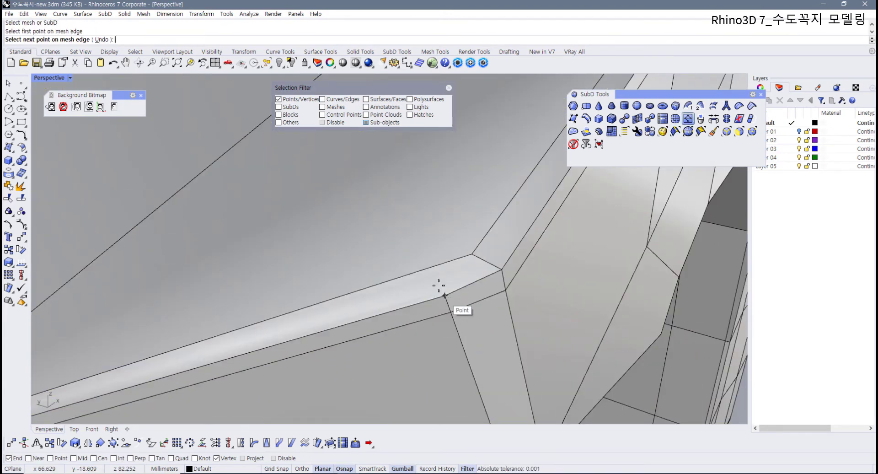
pyautogui.click(429, 269)
pyautogui.press('Return')
pyautogui.scroll(-8, 429, 269)
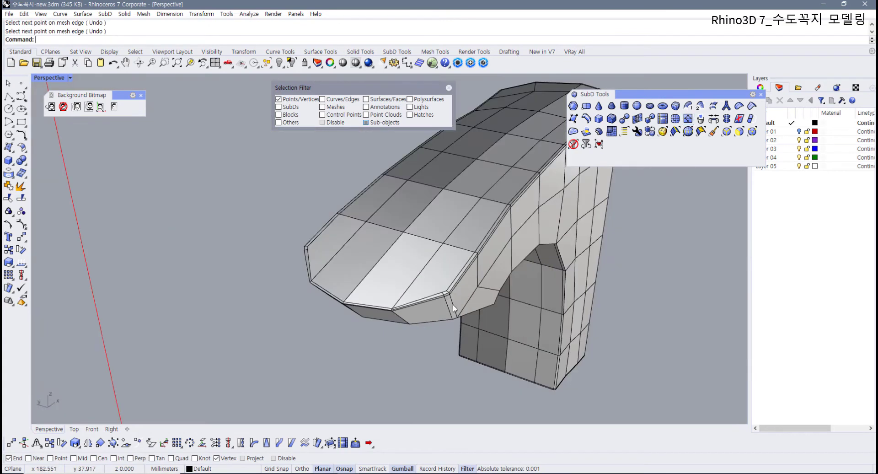
pyautogui.scroll(4, 453, 304)
# Step: Reposition the two inner rim vertices at the spout tip's side corner in the Top view
pyautogui.doubleClick(40, 80)
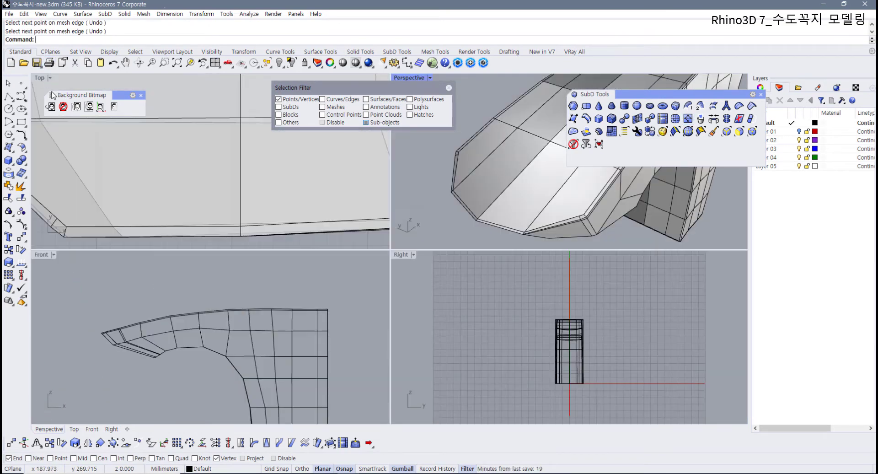
pyautogui.scroll(5, 140, 219)
pyautogui.click(164, 226)
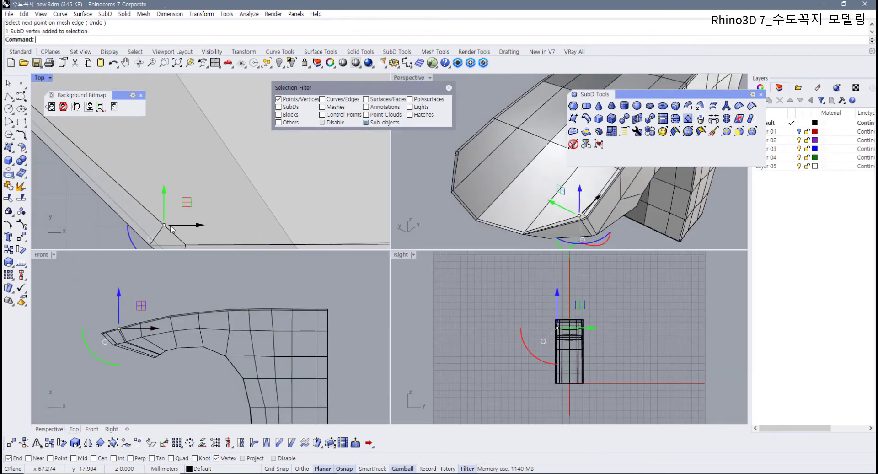
pyautogui.moveTo(220, 221); pyautogui.dragTo(255, 209, button='right')
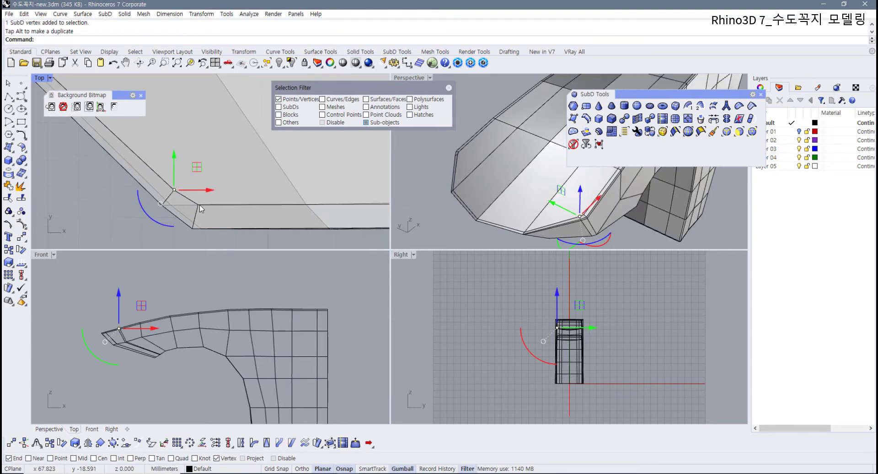
pyautogui.moveTo(221, 188); pyautogui.dragTo(221, 191)
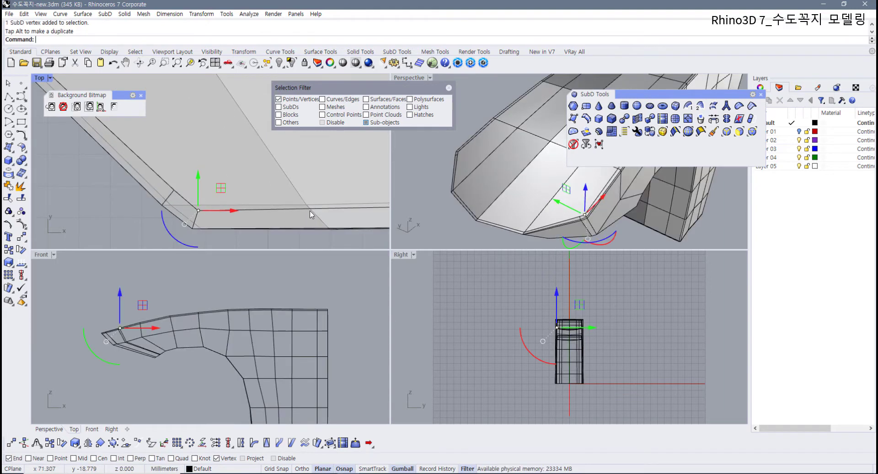
# Step: Adjust the inner rim vertex at the spout tip's front corner in the Top view
pyautogui.scroll(5, 169, 173)
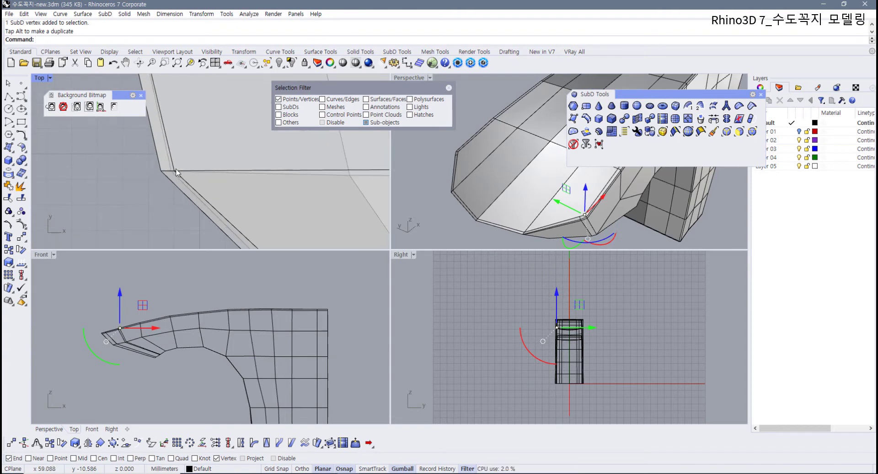
pyautogui.click(177, 171)
pyautogui.moveTo(205, 172); pyautogui.dragTo(229, 276, button='right')
# Step: Try to shift the spout tip's center rim vertex along the X axis in the Top view, and undo the move
pyautogui.click(165, 133)
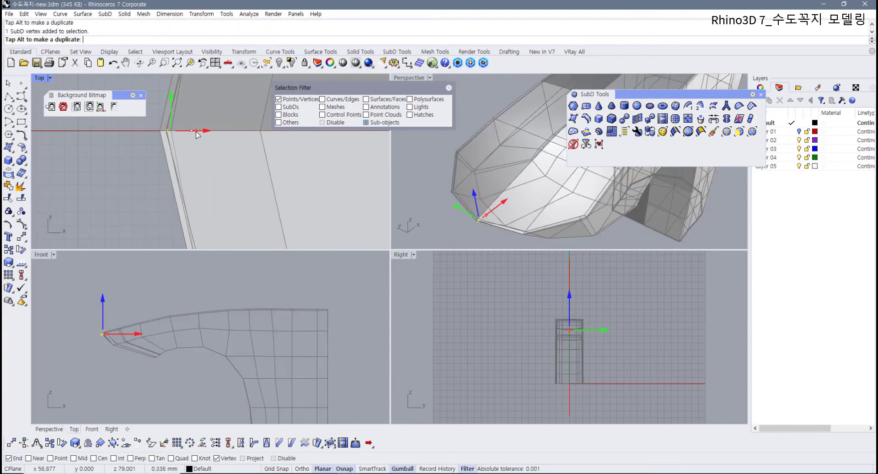
pyautogui.moveTo(190, 167); pyautogui.dragTo(227, 198, button='right')
pyautogui.scroll(10, 200, 169)
pyautogui.hotkey('ctrl', 'z')
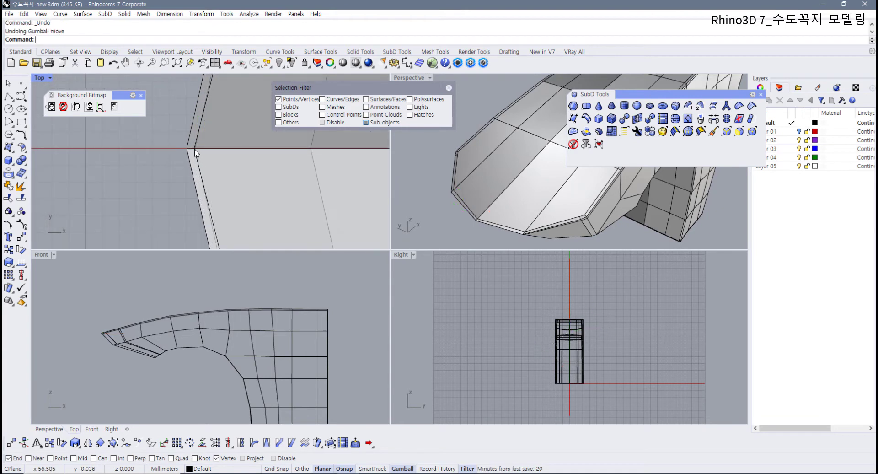
# Step: Shift the inner rim vertex at the center of the spout tip slightly along the X axis in the Top view
pyautogui.click(194, 148)
pyautogui.moveTo(214, 149); pyautogui.dragTo(220, 149)
pyautogui.scroll(-6, 251, 174)
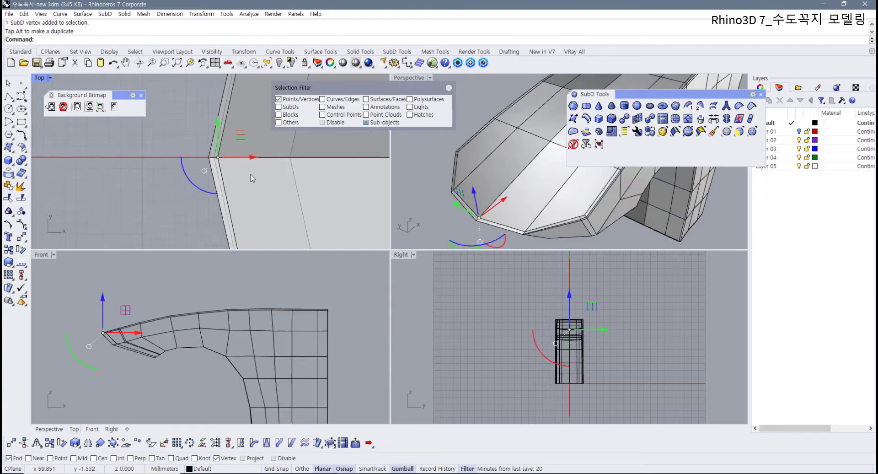
pyautogui.moveTo(461, 149); pyautogui.dragTo(467, 127, button='right')
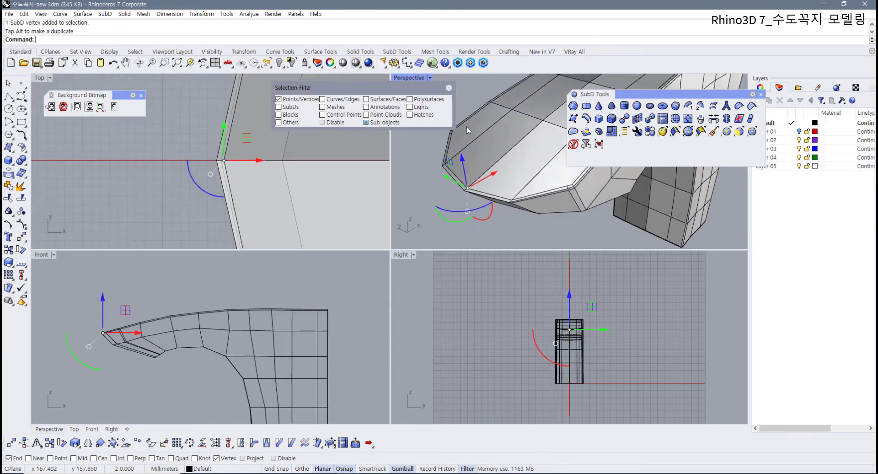
pyautogui.doubleClick(412, 79)
pyautogui.press('Escape')
# Step: Examine the spout tip, side and underside of the faucet body in smooth and flat SubD display
pyautogui.scroll(-4, 371, 248)
pyautogui.moveTo(362, 255); pyautogui.dragTo(341, 256, button='right')
pyautogui.press('Tab')
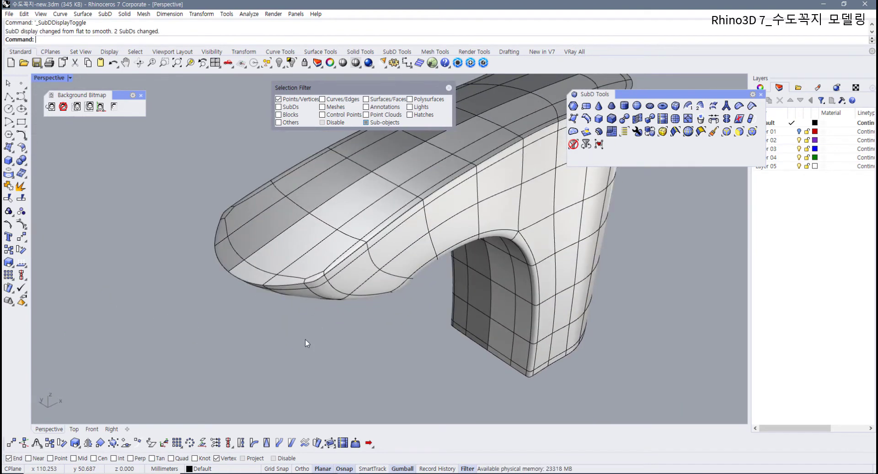
pyautogui.moveTo(306, 340); pyautogui.dragTo(288, 310, button='right')
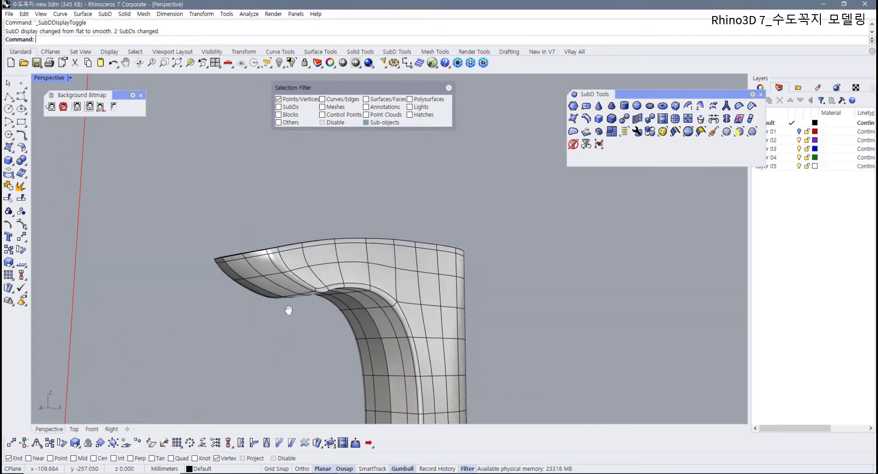
pyautogui.scroll(6, 275, 293)
pyautogui.press('Tab')
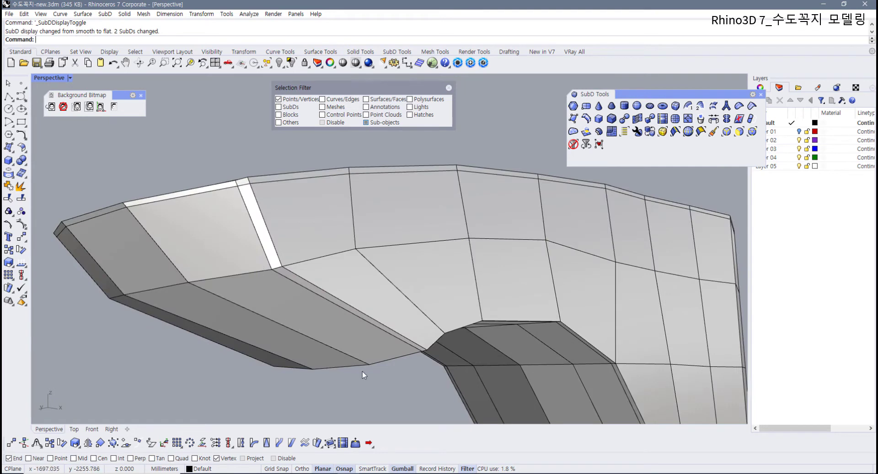
pyautogui.scroll(-2, 375, 374)
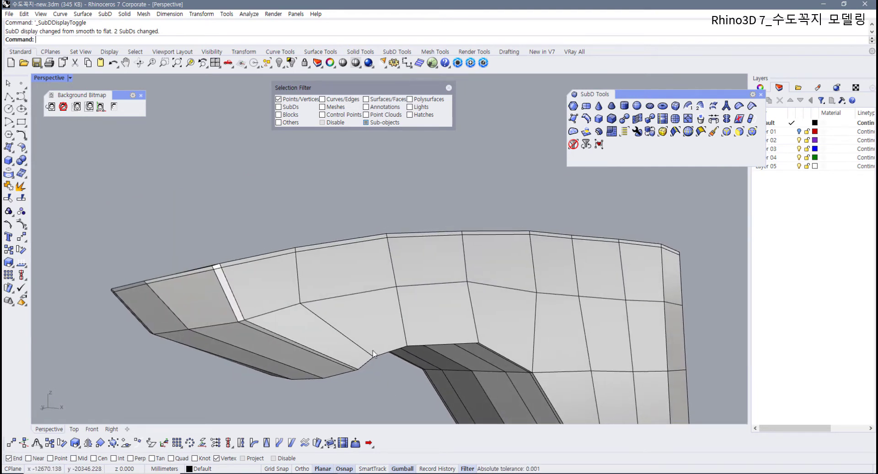
pyautogui.moveTo(434, 345); pyautogui.dragTo(269, 192, button='right')
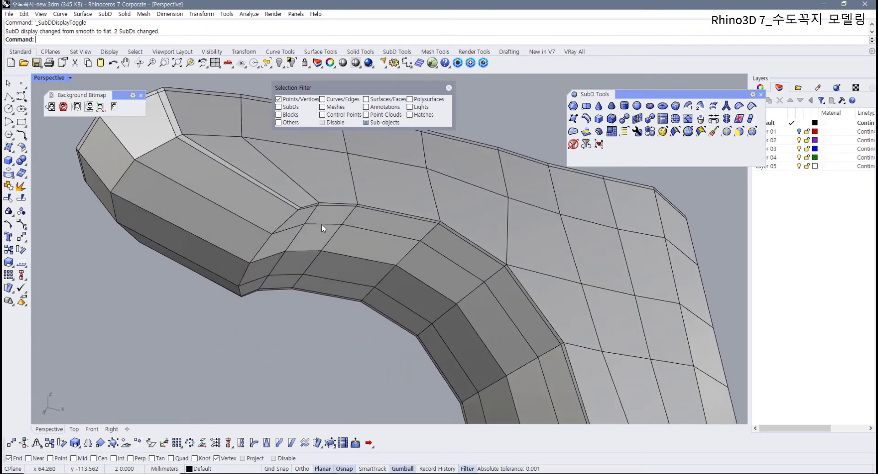
pyautogui.moveTo(322, 224); pyautogui.dragTo(284, 299, button='right')
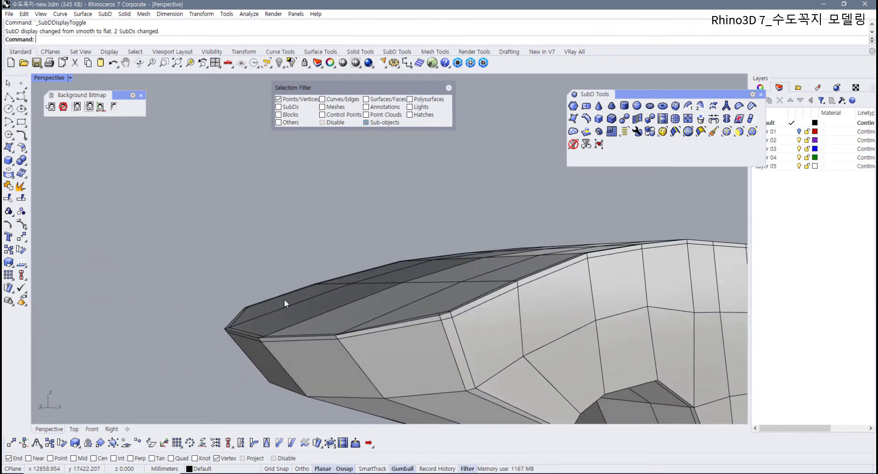
pyautogui.scroll(4, 375, 314)
# Step: Move the mirrored pair of rim vertices just in front of the spout tip's side corners in the Front view
pyautogui.click(385, 269)
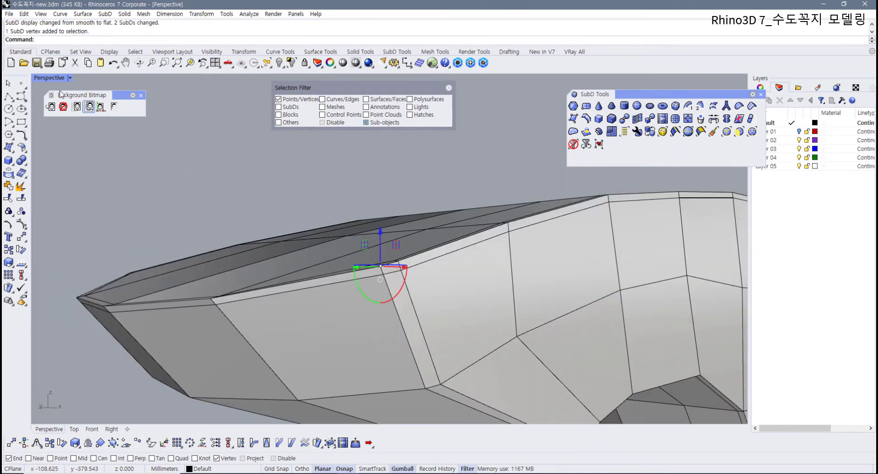
pyautogui.doubleClick(46, 79)
pyautogui.scroll(4, 154, 315)
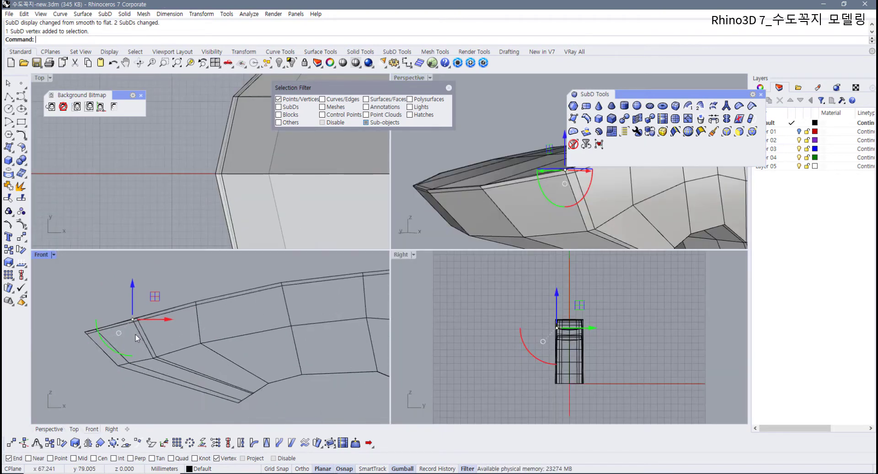
pyautogui.scroll(7, 148, 333)
pyautogui.moveTo(141, 321); pyautogui.dragTo(176, 346)
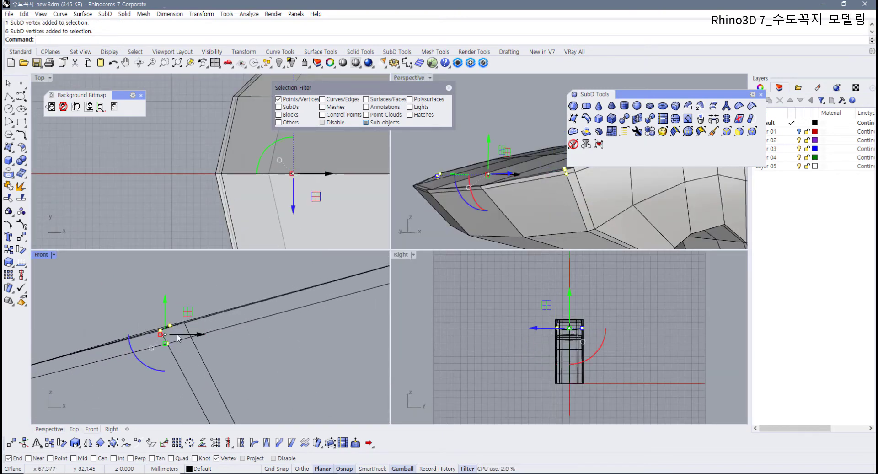
pyautogui.scroll(3, 148, 321)
pyautogui.moveTo(148, 322); pyautogui.dragTo(173, 340)
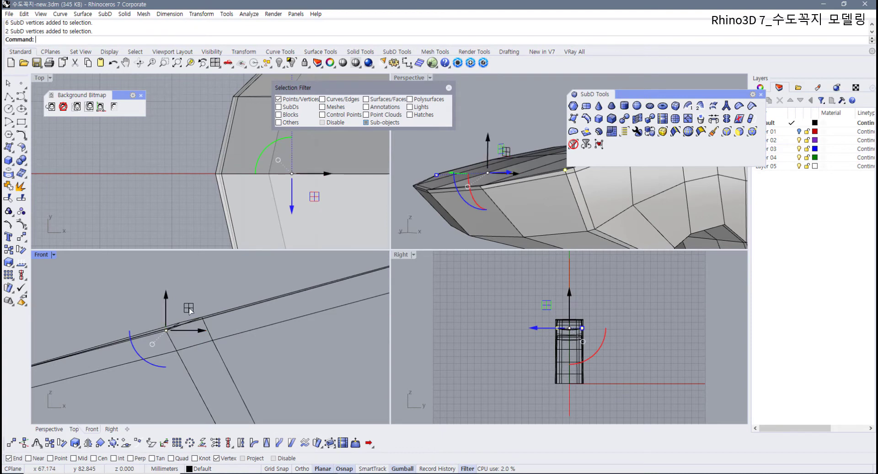
pyautogui.moveTo(189, 308); pyautogui.dragTo(200, 305)
# Step: Fine-tune the neighbouring vertex pairs just in front of the side corners along the sloping rim in the Front view
pyautogui.moveTo(139, 344); pyautogui.dragTo(190, 361)
pyautogui.moveTo(200, 330); pyautogui.dragTo(213, 341)
pyautogui.scroll(4, 175, 330)
pyautogui.moveTo(158, 332); pyautogui.dragTo(172, 317)
pyautogui.click(175, 320)
pyautogui.click(150, 334)
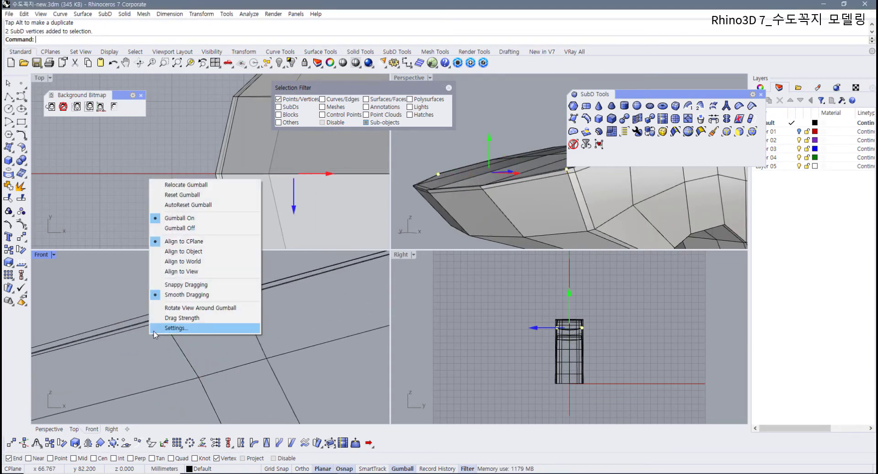
pyautogui.click(136, 347)
pyautogui.scroll(4, 148, 322)
pyautogui.moveTo(195, 299); pyautogui.dragTo(213, 289)
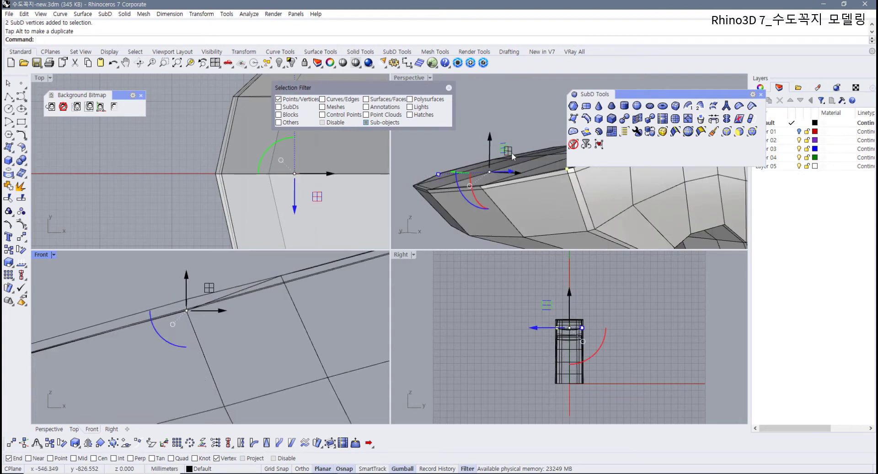
# Step: Reposition the mirrored pair of rim vertices at the spout tip's side corners in the Front view
pyautogui.moveTo(511, 153); pyautogui.dragTo(476, 199, button='right')
pyautogui.scroll(5, 474, 199)
pyautogui.scroll(3, 466, 208)
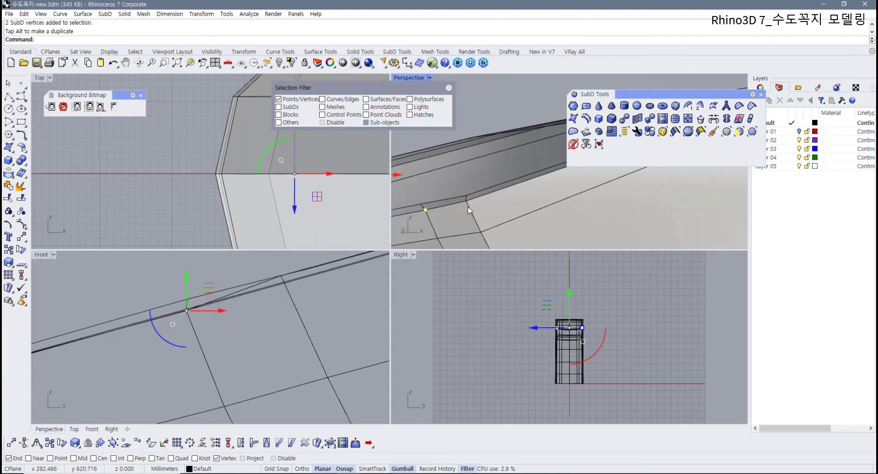
pyautogui.moveTo(274, 270); pyautogui.dragTo(290, 277)
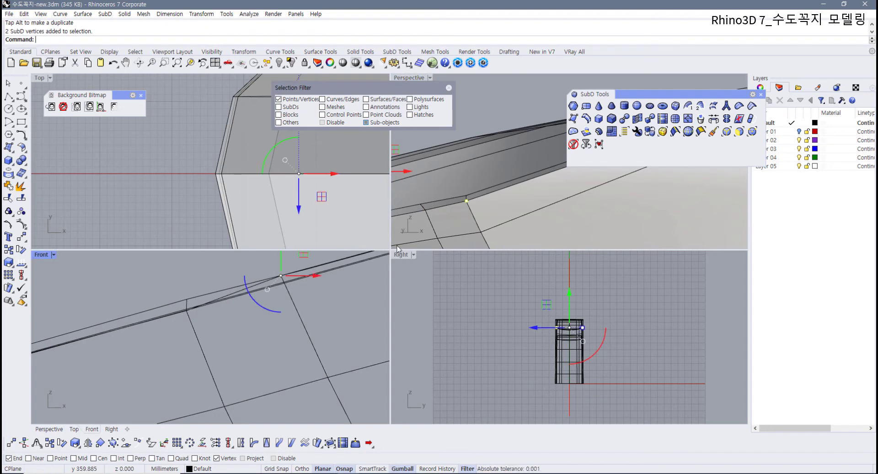
pyautogui.moveTo(302, 280); pyautogui.dragTo(297, 303, button='right')
pyautogui.moveTo(297, 275); pyautogui.dragTo(301, 280)
pyautogui.scroll(-3, 508, 215)
pyautogui.moveTo(501, 194); pyautogui.dragTo(484, 208, button='right')
pyautogui.click(313, 306)
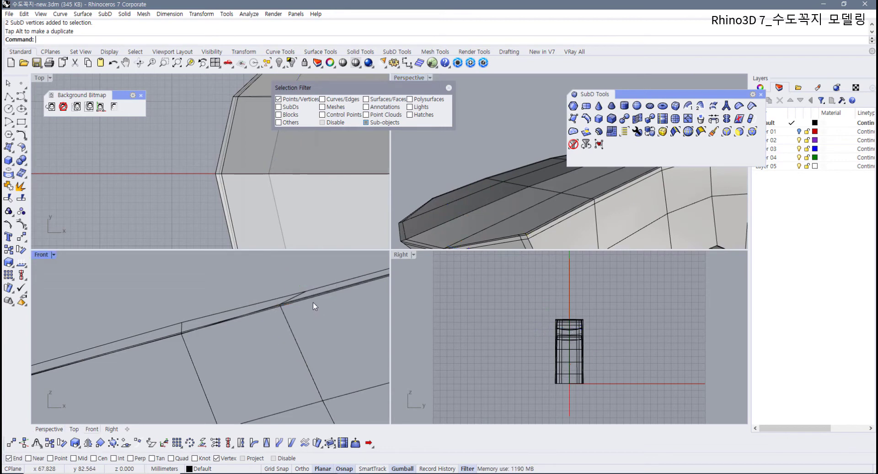
pyautogui.moveTo(314, 291); pyautogui.dragTo(314, 292)
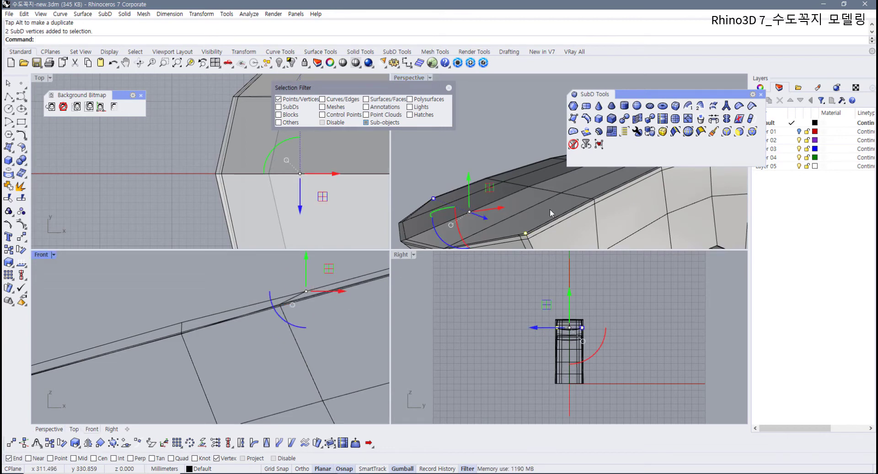
pyautogui.click(323, 314)
# Step: Adjust the single outer rim vertex just in front of the spout tip's side corner in the Top view
pyautogui.scroll(-6, 281, 337)
pyautogui.moveTo(281, 342); pyautogui.dragTo(232, 290, button='right')
pyautogui.moveTo(268, 218); pyautogui.dragTo(208, 167, button='right')
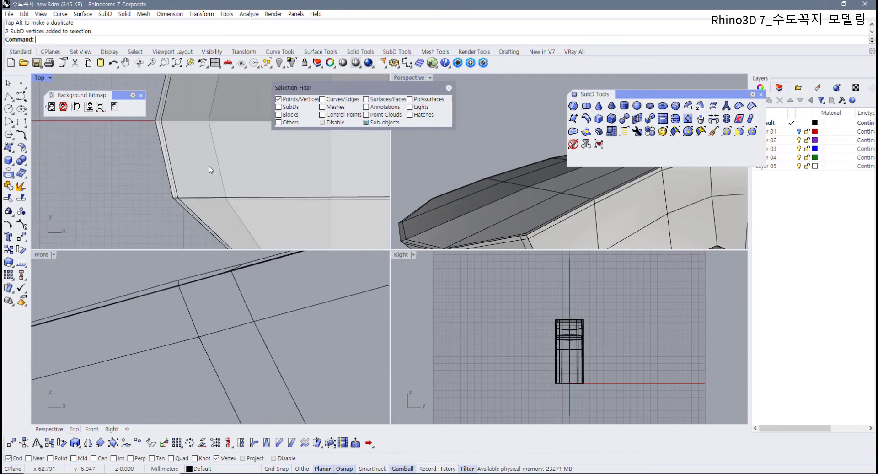
pyautogui.scroll(-5, 208, 172)
pyautogui.scroll(14, 202, 207)
pyautogui.moveTo(187, 214); pyautogui.dragTo(198, 205)
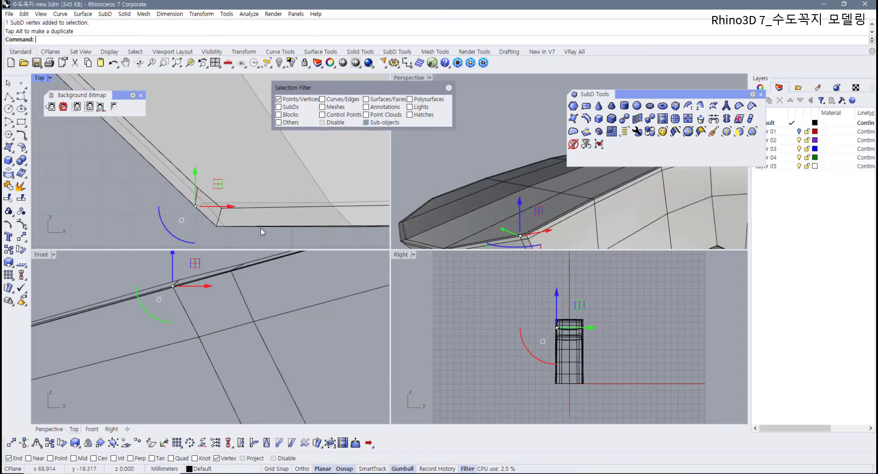
pyautogui.click(154, 229)
# Step: Reposition the supporting-edge vertex pair just below the rim at the side corners in the Front view
pyautogui.scroll(-12, 197, 275)
pyautogui.moveTo(201, 284)
pyautogui.mouseDown(button='right')
pyautogui.moveTo(229, 320)
pyautogui.moveTo(188, 303)
pyautogui.moveTo(193, 295)
pyautogui.mouseUp(button='right')
pyautogui.scroll(10, 191, 295)
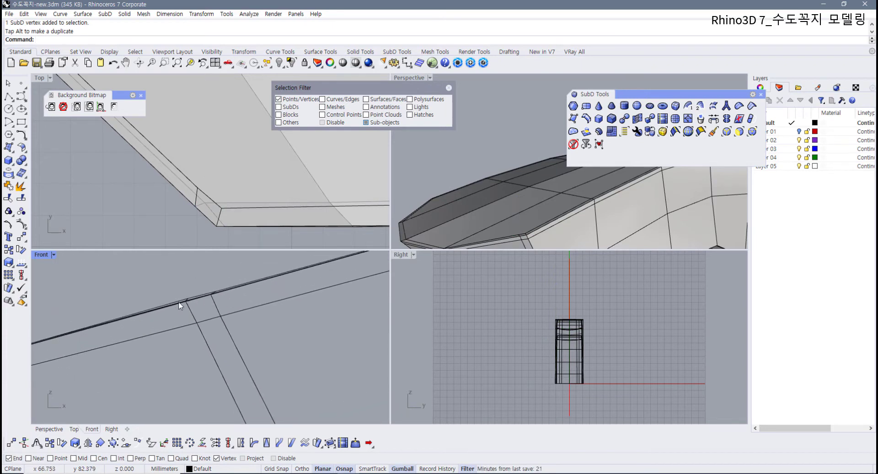
pyautogui.scroll(3, 196, 323)
pyautogui.moveTo(215, 309); pyautogui.dragTo(234, 291)
pyautogui.scroll(-8, 233, 292)
pyautogui.moveTo(222, 311); pyautogui.dragTo(200, 329, button='right')
pyautogui.moveTo(212, 360); pyautogui.dragTo(250, 326)
pyautogui.scroll(-8, 264, 324)
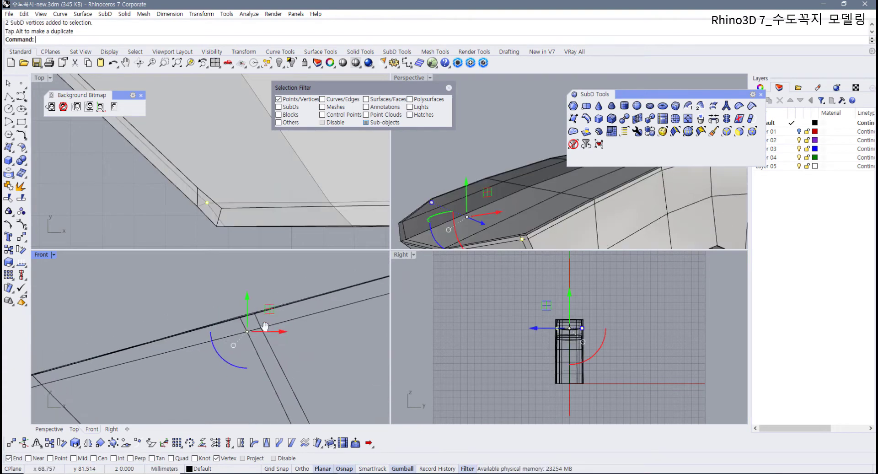
# Step: Move the vertex pair at the lower end of the side corners' front edge closer to the corner edge in the Front view
pyautogui.moveTo(273, 340); pyautogui.dragTo(249, 328, button='right')
pyautogui.scroll(2, 274, 396)
pyautogui.moveTo(274, 395); pyautogui.dragTo(224, 355, button='right')
pyautogui.scroll(4, 211, 355)
pyautogui.moveTo(203, 345); pyautogui.dragTo(225, 358)
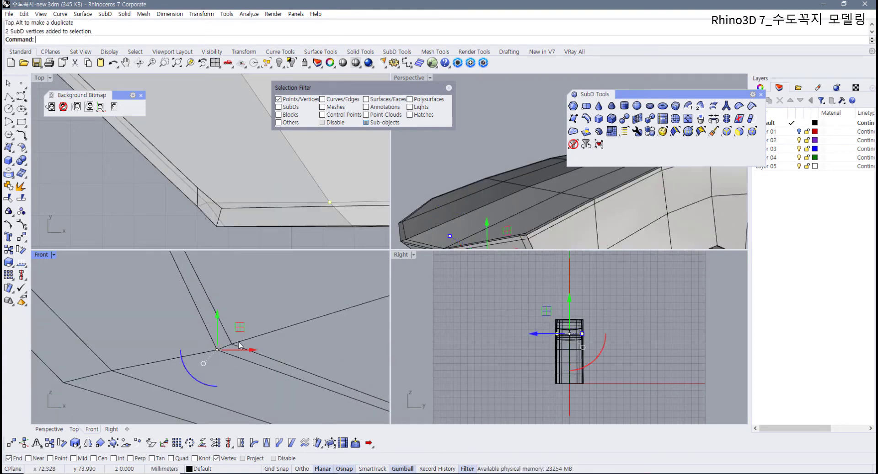
pyautogui.moveTo(240, 328); pyautogui.dragTo(244, 325)
# Step: Inspect the adjusted rim and side corner edges of the spout tip from several angles in the Perspective view
pyautogui.scroll(-5, 247, 350)
pyautogui.moveTo(244, 360); pyautogui.dragTo(161, 319, button='right')
pyautogui.scroll(-5, 179, 347)
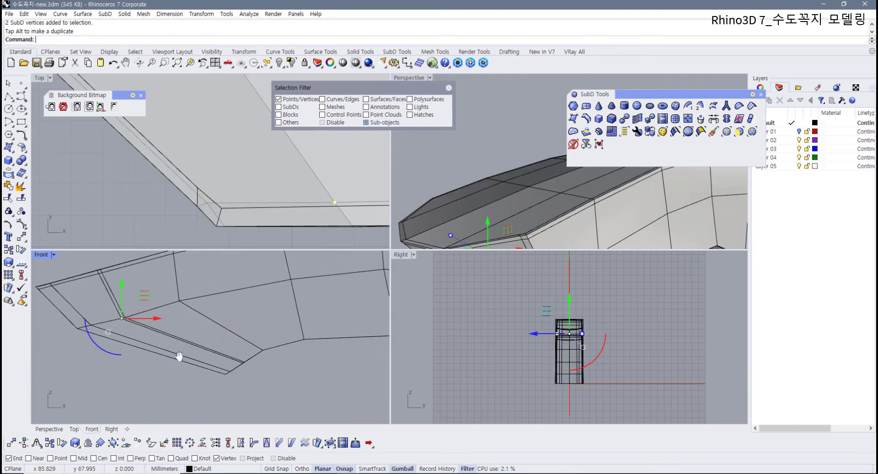
pyautogui.moveTo(180, 357); pyautogui.dragTo(145, 356, button='right')
pyautogui.scroll(2, 213, 361)
pyautogui.moveTo(539, 225); pyautogui.dragTo(518, 194, button='right')
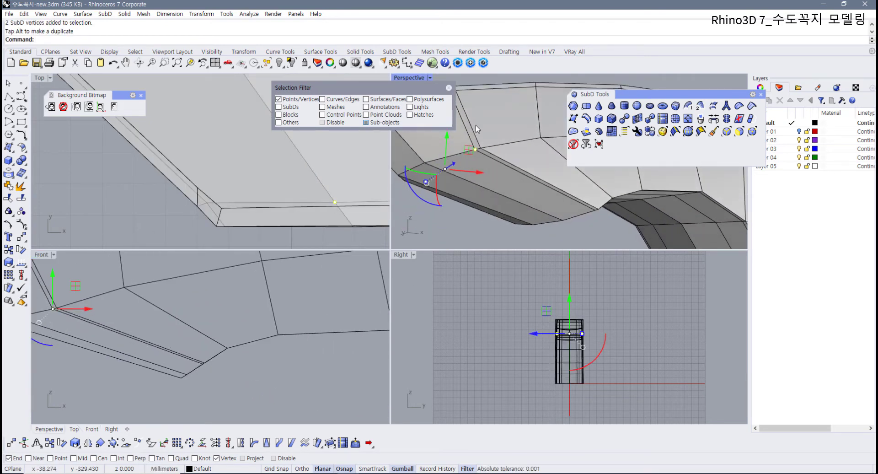
pyautogui.doubleClick(413, 77)
pyautogui.moveTo(293, 275); pyautogui.dragTo(235, 361, button='right')
pyautogui.click(250, 222)
pyautogui.scroll(-3, 261, 265)
pyautogui.scroll(2, 158, 270)
pyautogui.scroll(4, 220, 323)
pyautogui.moveTo(220, 320); pyautogui.dragTo(237, 315, button='right')
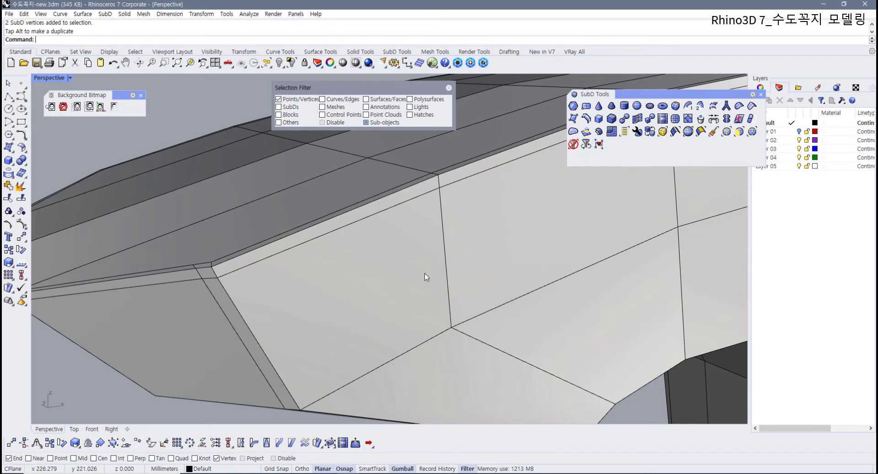
pyautogui.keyDown('shift'); pyautogui.moveTo(406, 275); pyautogui.dragTo(383, 254, button='right'); pyautogui.keyUp('shift')
pyautogui.scroll(-6, 511, 277)
pyautogui.keyDown('shift'); pyautogui.moveTo(499, 279); pyautogui.dragTo(473, 301, button='right'); pyautogui.keyUp('shift')
pyautogui.click(586, 120)
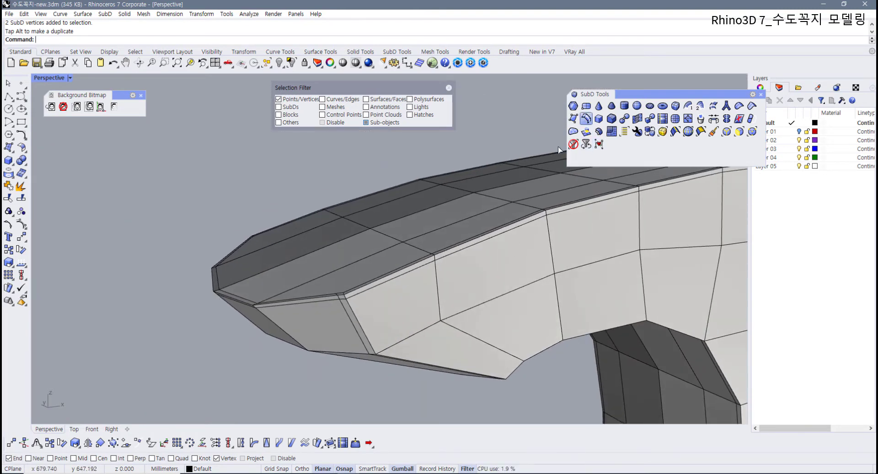
pyautogui.click(363, 295)
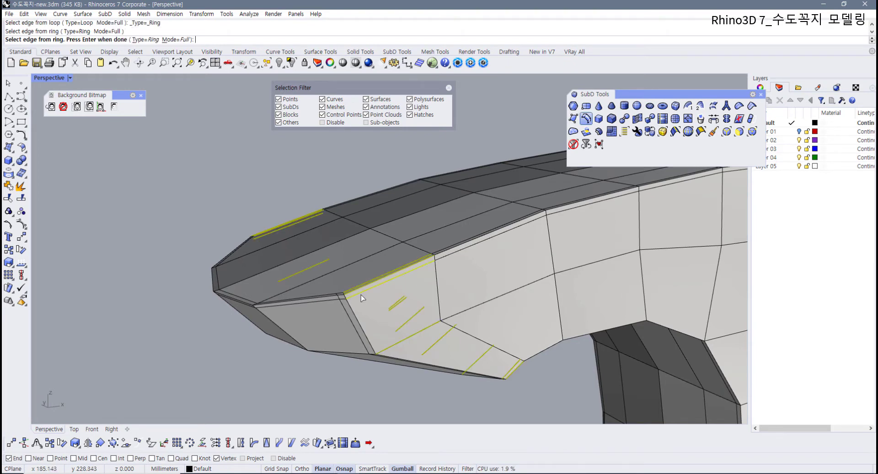
pyautogui.press('Return')
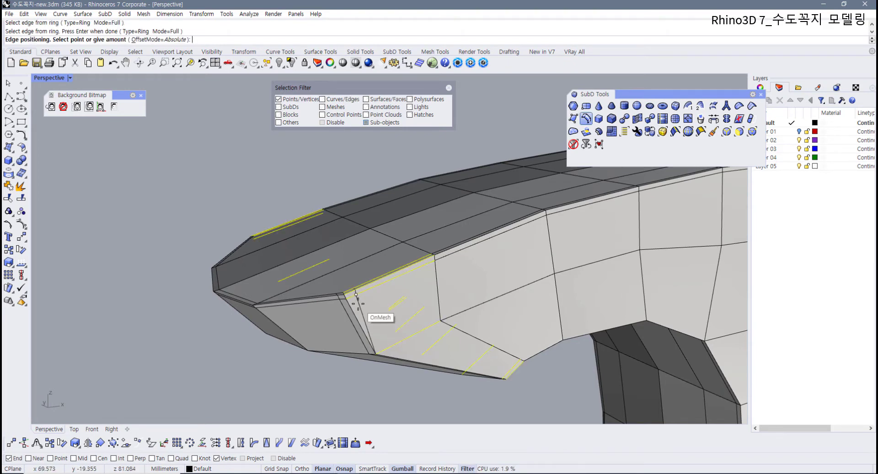
pyautogui.click(371, 324)
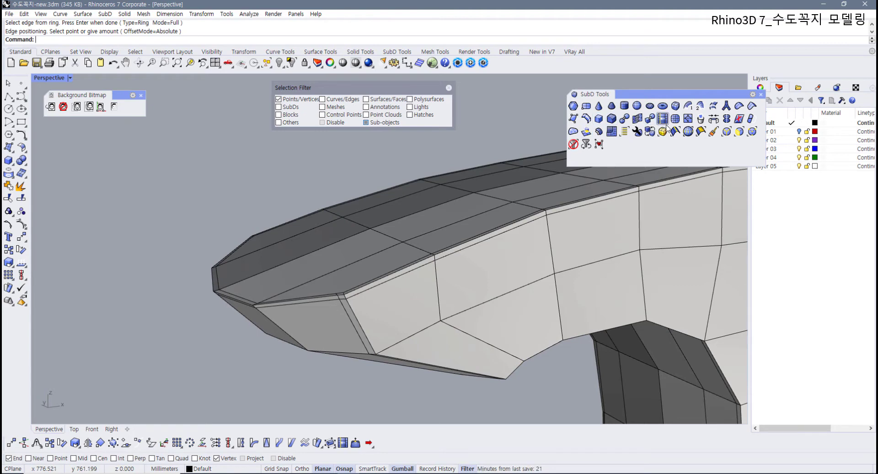
# Step: Insert a supporting edge just behind the spout tip's side corner edge, running from the rim down to the corner's lower end
pyautogui.click(688, 120)
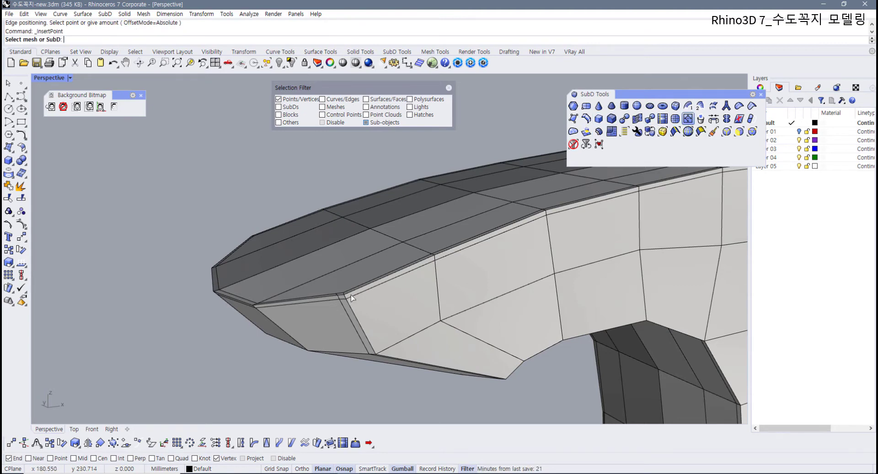
pyautogui.scroll(5, 402, 332)
pyautogui.scroll(5, 431, 352)
pyautogui.scroll(-5, 369, 336)
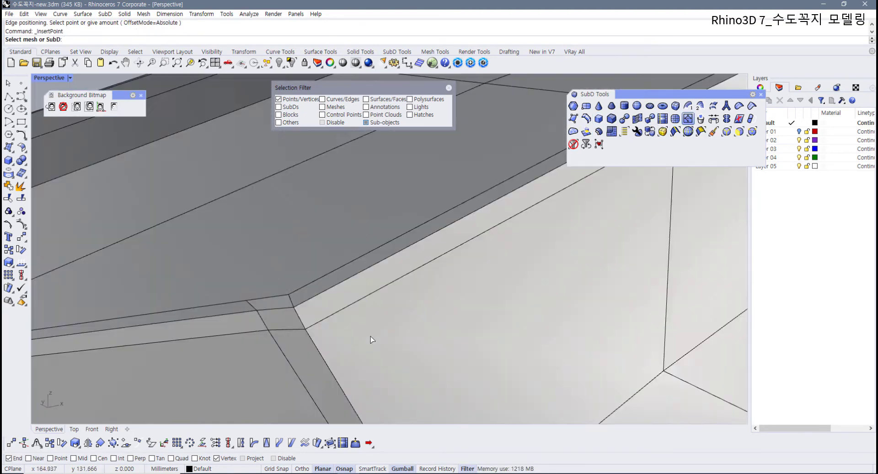
pyautogui.click(342, 317)
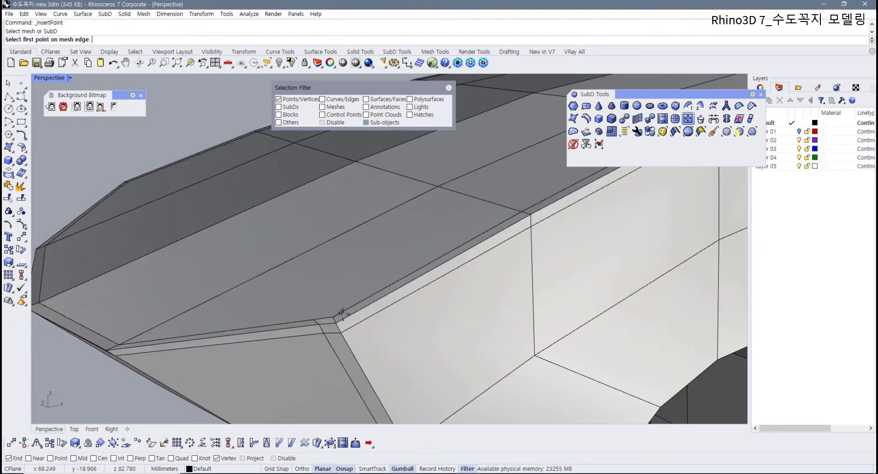
pyautogui.click(344, 318)
pyautogui.click(349, 329)
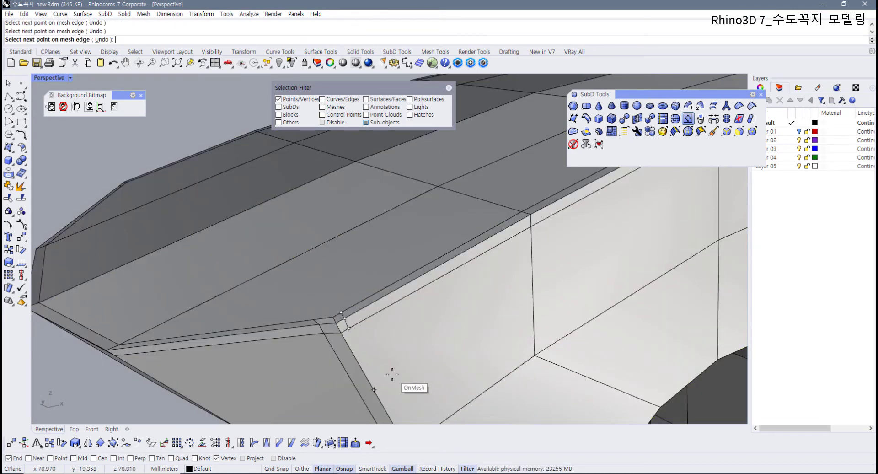
pyautogui.scroll(-4, 375, 362)
pyautogui.scroll(2, 369, 369)
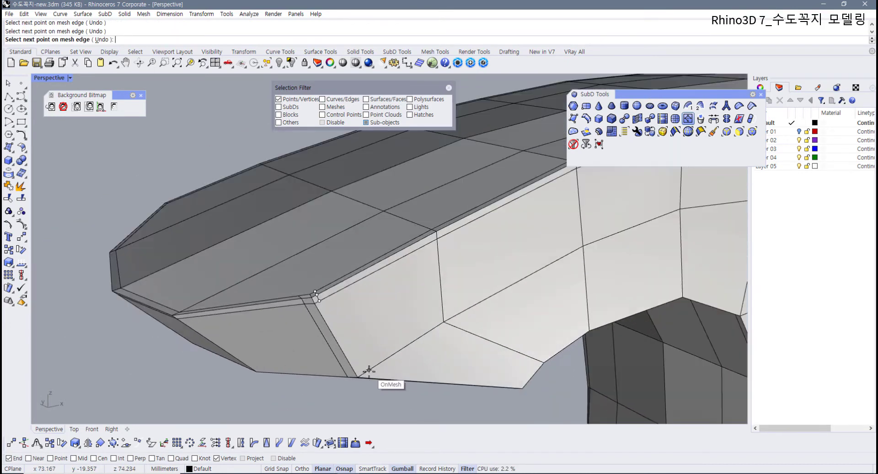
pyautogui.click(366, 371)
pyautogui.rightClick(366, 372)
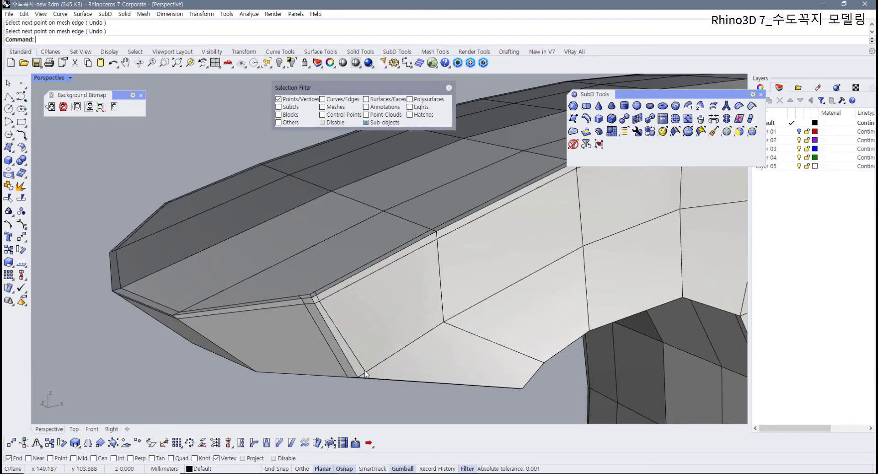
pyautogui.moveTo(330, 345); pyautogui.dragTo(256, 251, button='right')
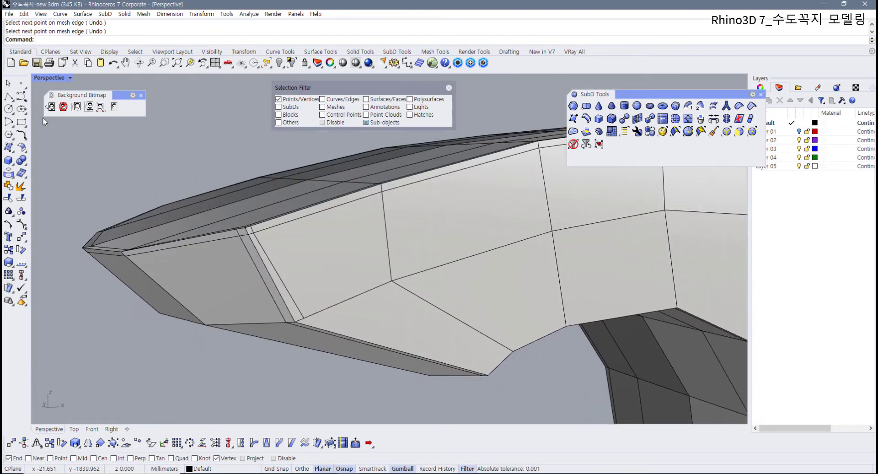
pyautogui.scroll(-3, 213, 280)
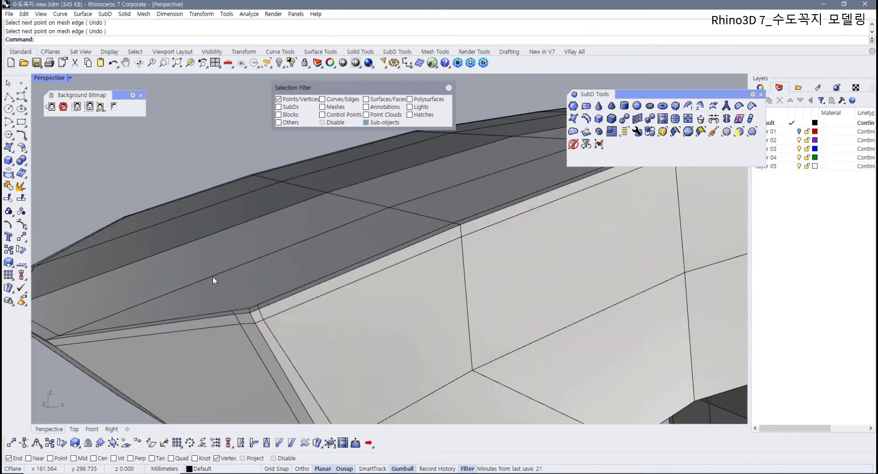
# Step: Reposition the vertices of the supporting edge just in front of the side corner in the Top view
pyautogui.doubleClick(53, 80)
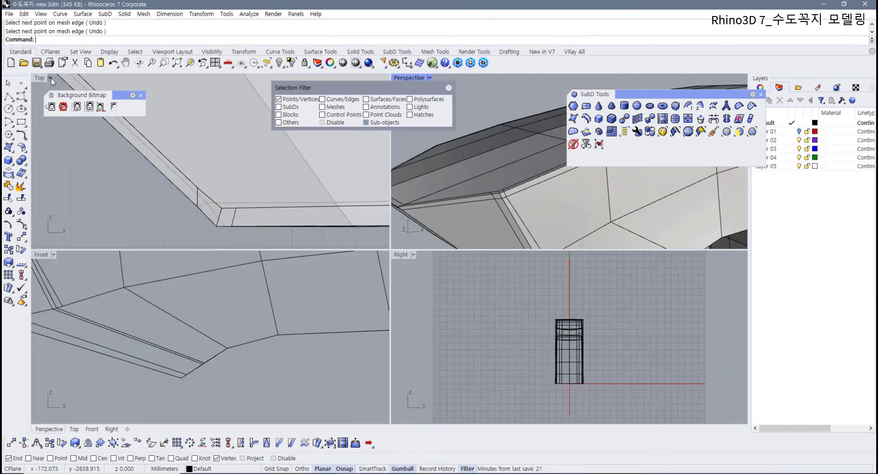
pyautogui.click(201, 203)
pyautogui.moveTo(220, 185); pyautogui.dragTo(244, 173)
pyautogui.click(172, 228)
pyautogui.scroll(4, 194, 192)
pyautogui.click(133, 186)
pyautogui.click(134, 187)
pyautogui.click(226, 158)
pyautogui.moveTo(203, 224); pyautogui.dragTo(196, 226, button='right')
pyautogui.click(156, 225)
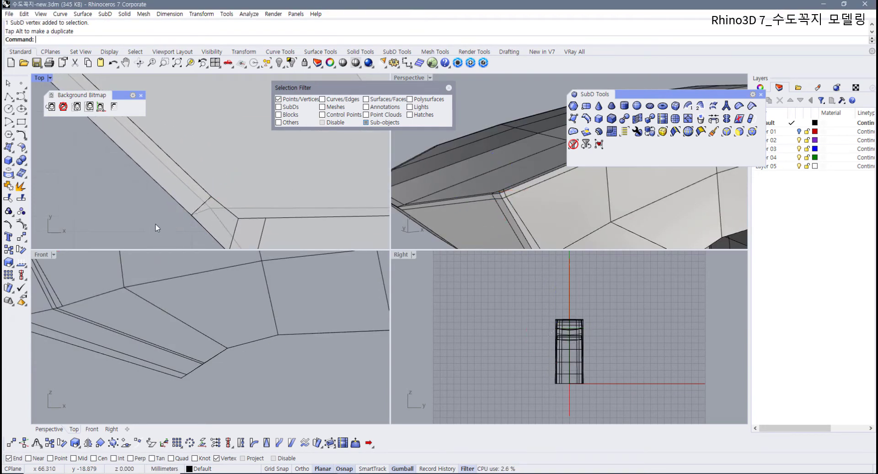
# Step: Fine-tune the three supporting-edge vertices in front of the side corner, as a group and individually, in the Top view
pyautogui.moveTo(214, 188); pyautogui.dragTo(234, 190)
pyautogui.click(210, 223)
pyautogui.scroll(4, 211, 223)
pyautogui.click(130, 218)
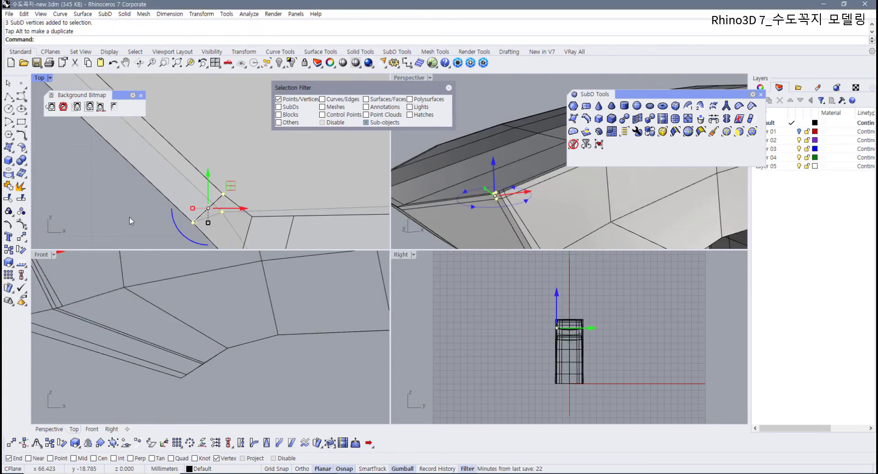
pyautogui.moveTo(181, 211); pyautogui.dragTo(206, 229)
pyautogui.moveTo(216, 200); pyautogui.dragTo(244, 200)
pyautogui.click(226, 221)
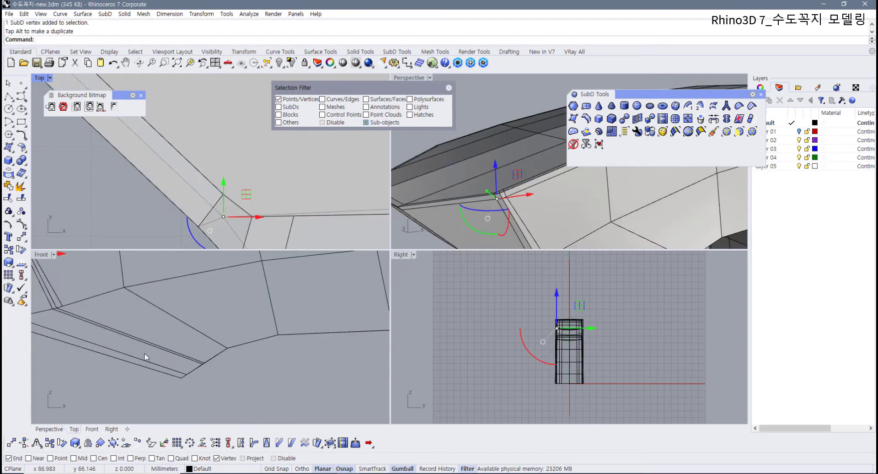
# Step: Adjust the supporting-edge vertices at the upper end of the side corner, around the rim, in the Front view
pyautogui.moveTo(144, 353); pyautogui.dragTo(183, 324, button='right')
pyautogui.scroll(7, 203, 328)
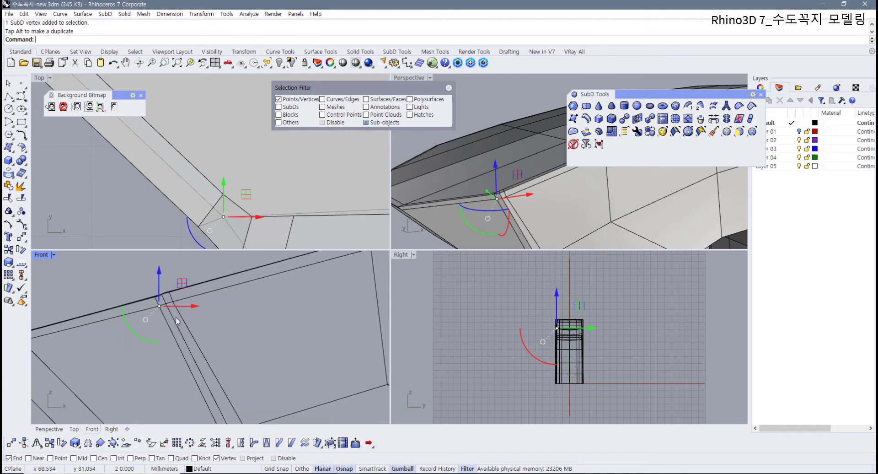
pyautogui.scroll(3, 176, 318)
pyautogui.scroll(10, 165, 284)
pyautogui.moveTo(161, 285); pyautogui.dragTo(181, 297)
pyautogui.moveTo(183, 293); pyautogui.dragTo(183, 315, button='right')
pyautogui.scroll(4, 183, 315)
pyautogui.moveTo(182, 290); pyautogui.dragTo(118, 313)
pyautogui.click(177, 310)
# Step: Move the vertex pair at the lower end of the rear supporting edge closer to the corner edge in the Front view
pyautogui.scroll(-10, 177, 309)
pyautogui.moveTo(184, 341); pyautogui.dragTo(177, 318, button='right')
pyautogui.scroll(-6, 176, 337)
pyautogui.scroll(8, 192, 330)
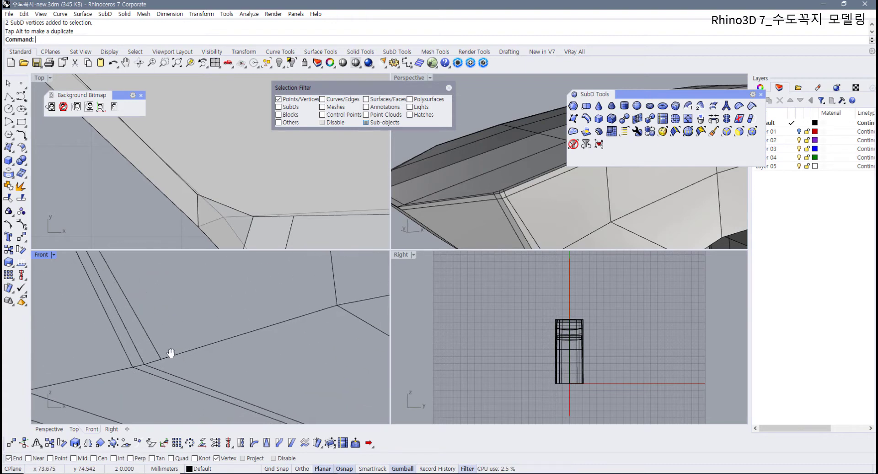
pyautogui.moveTo(143, 356); pyautogui.dragTo(163, 333)
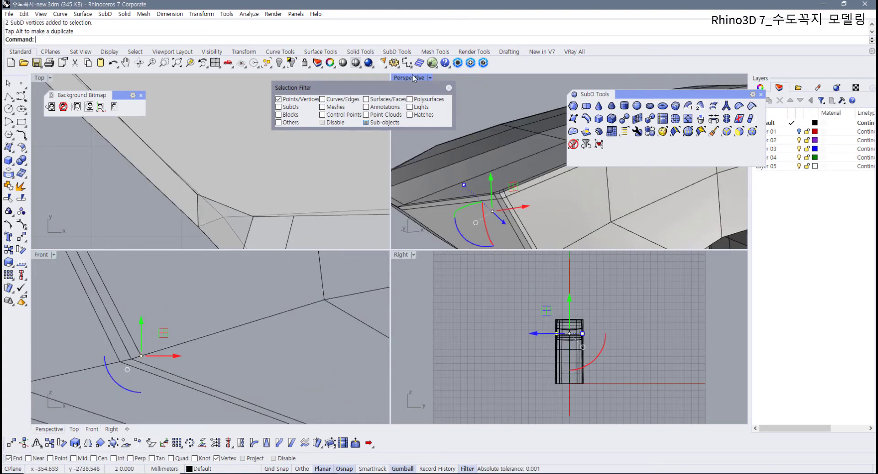
# Step: Insert a supporting edge along the side face's lower border, from the corner's rear supporting edge to the underside corner, in the Perspective view
pyautogui.doubleClick(414, 77)
pyautogui.scroll(5, 369, 252)
pyautogui.scroll(-3, 353, 263)
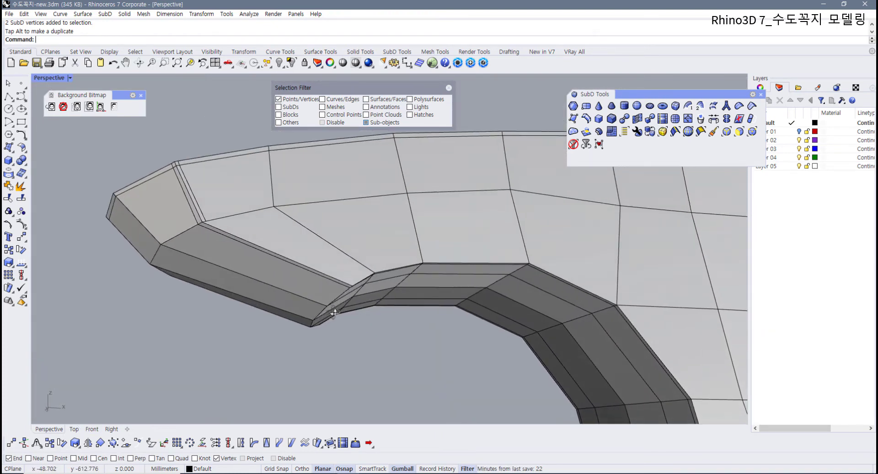
pyautogui.moveTo(353, 263); pyautogui.dragTo(351, 329, button='right')
pyautogui.click(650, 133)
pyautogui.scroll(2, 161, 265)
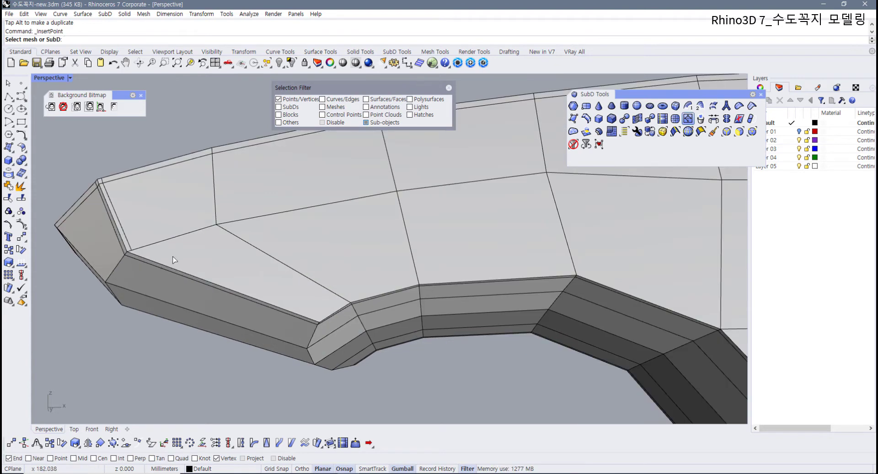
pyautogui.click(130, 251)
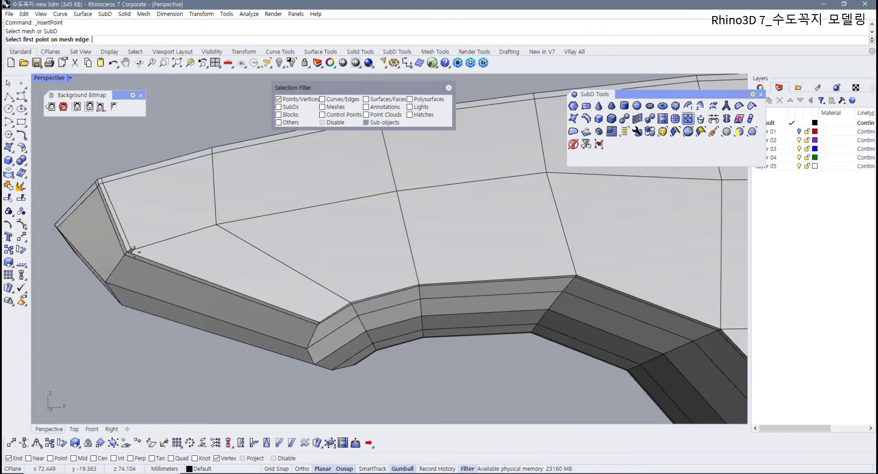
pyautogui.click(131, 250)
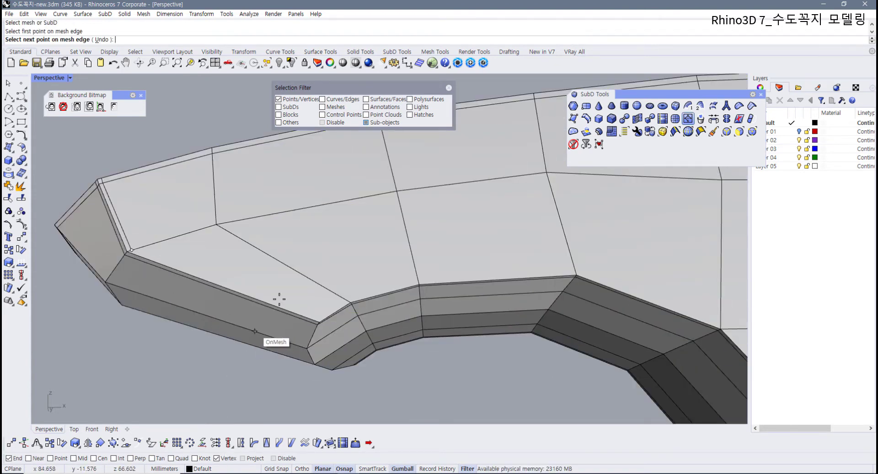
pyautogui.scroll(4, 314, 310)
pyautogui.keyDown('shift'); pyautogui.moveTo(323, 335); pyautogui.dragTo(294, 329, button='right'); pyautogui.keyUp('shift')
pyautogui.scroll(-4, 209, 285)
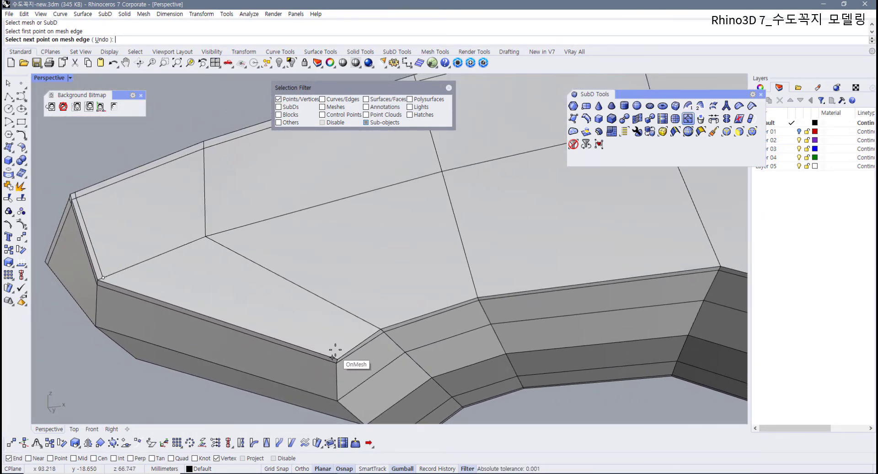
pyautogui.scroll(2, 335, 350)
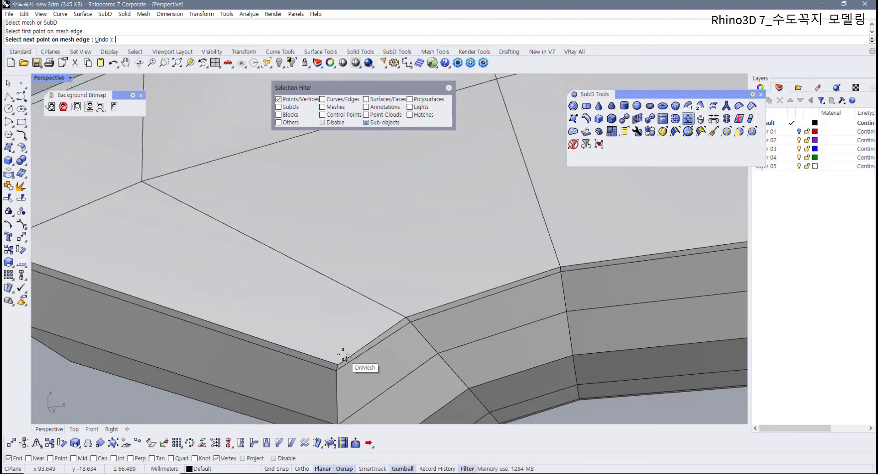
pyautogui.click(342, 358)
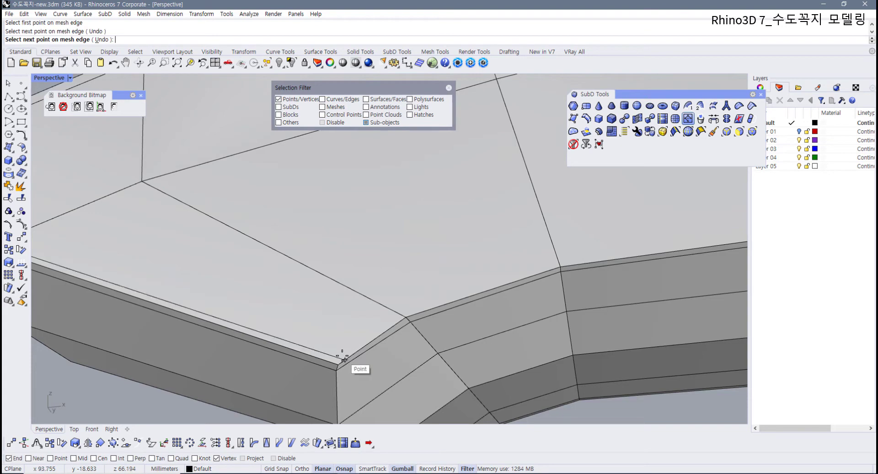
pyautogui.press('Return')
pyautogui.press('Escape')
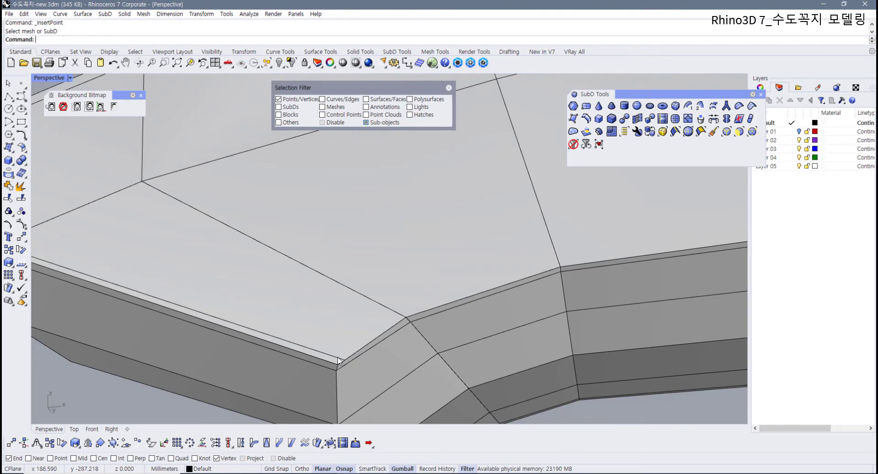
# Step: Insert a connecting edge from the new lower supporting edge to the face edge at the underside bend, parallel to the border
pyautogui.press('Return')
pyautogui.click(338, 357)
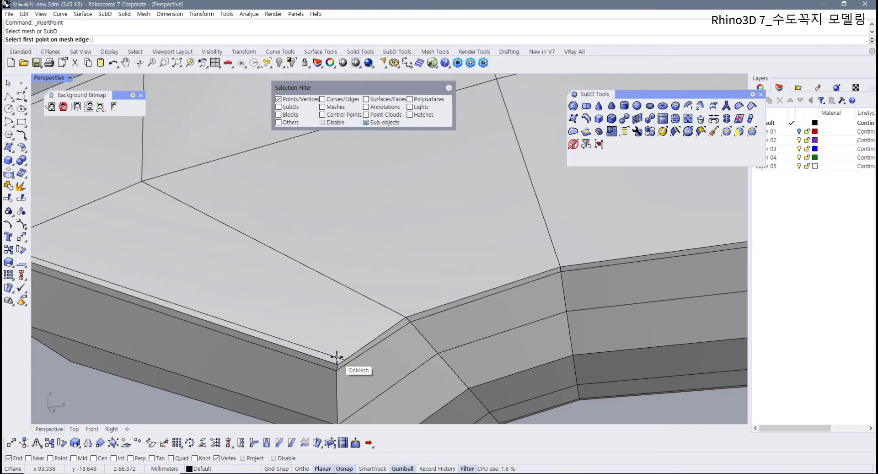
pyautogui.click(336, 357)
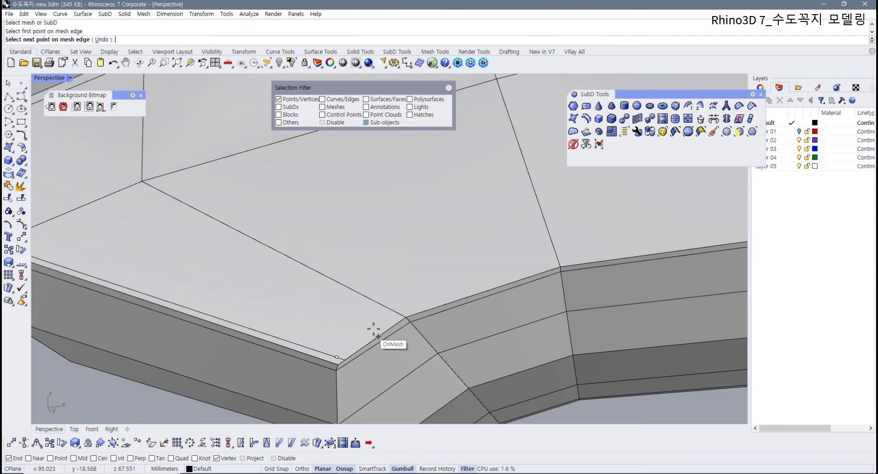
pyautogui.click(398, 314)
pyautogui.press('Return')
pyautogui.scroll(4, 326, 354)
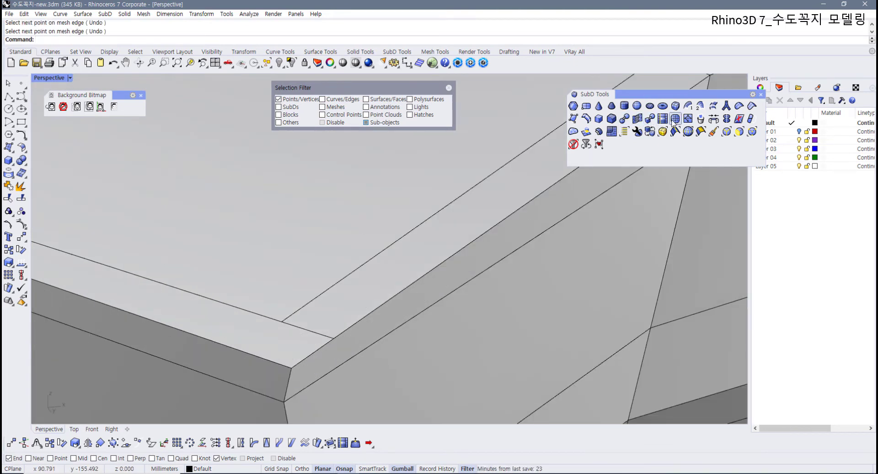
# Step: Save the model and stitch the stray border vertex to the underside corner vertex at the average location
pyautogui.click(637, 119)
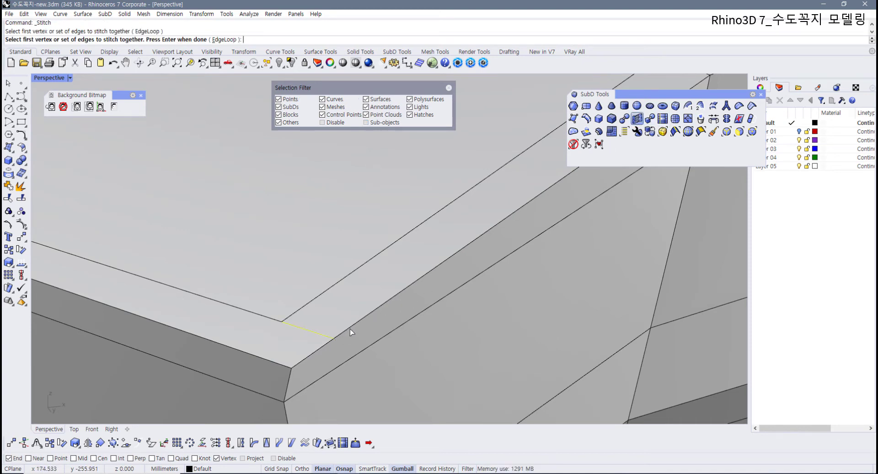
pyautogui.press('Escape')
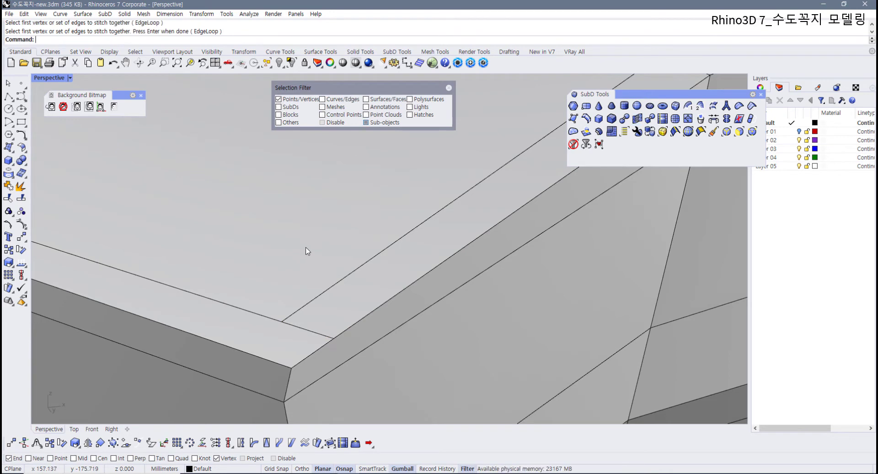
pyautogui.hotkey('ctrl', 's')
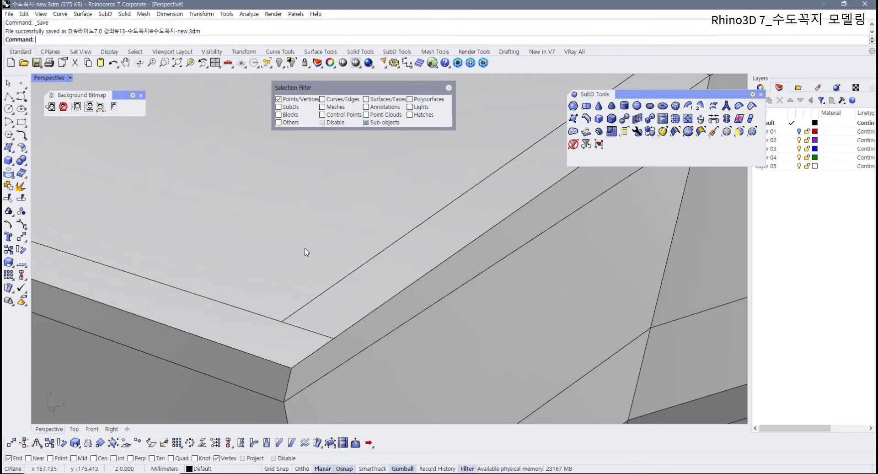
pyautogui.click(638, 119)
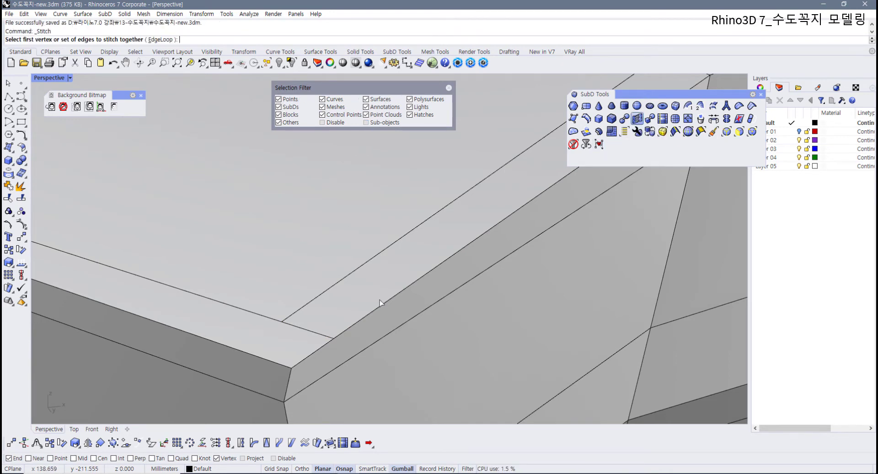
pyautogui.click(330, 337)
pyautogui.click(292, 367)
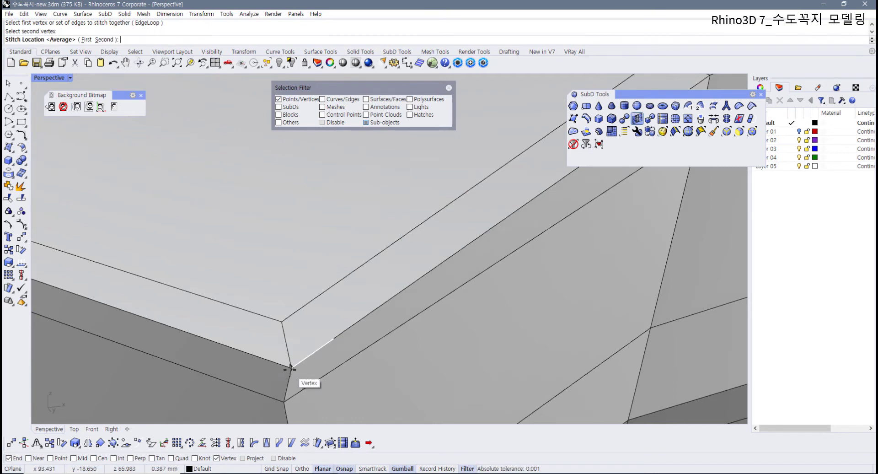
pyautogui.press('Return')
# Step: Insert a supporting edge on the side face along its underside border, from the spout-tip supporting edge's end across the next three cross edges
pyautogui.scroll(-5, 290, 370)
pyautogui.scroll(10, 289, 369)
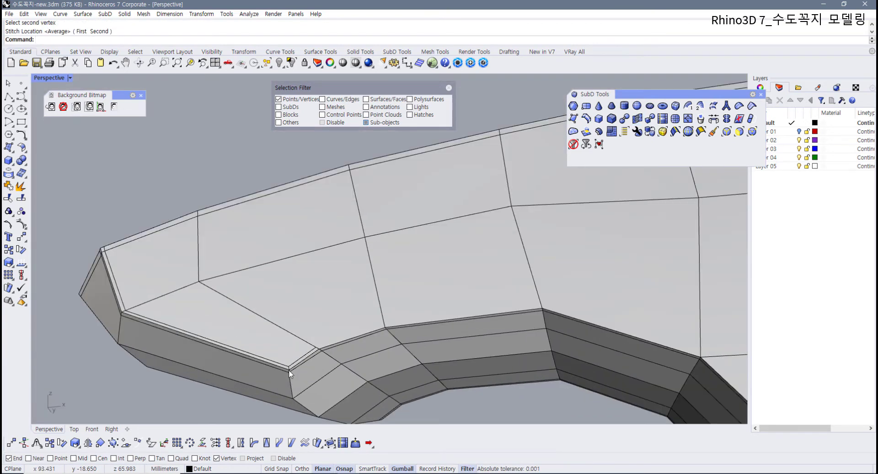
pyautogui.keyDown('shift'); pyautogui.moveTo(313, 350); pyautogui.dragTo(270, 341, button='right'); pyautogui.keyUp('shift')
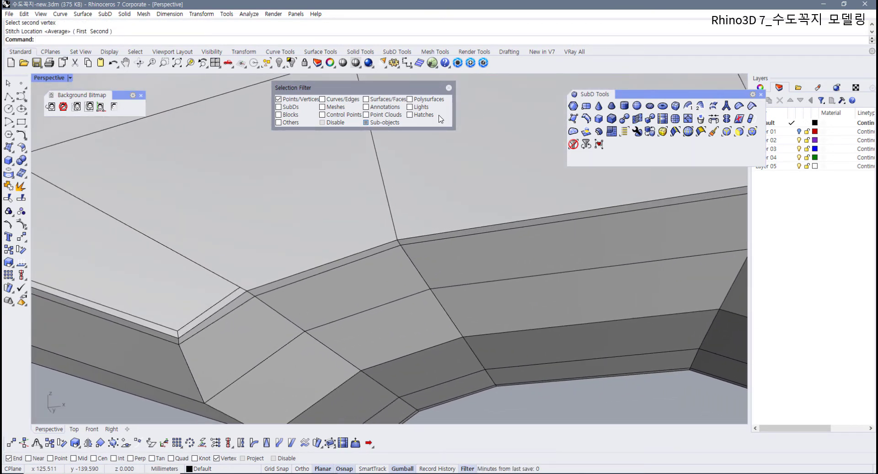
pyautogui.click(688, 120)
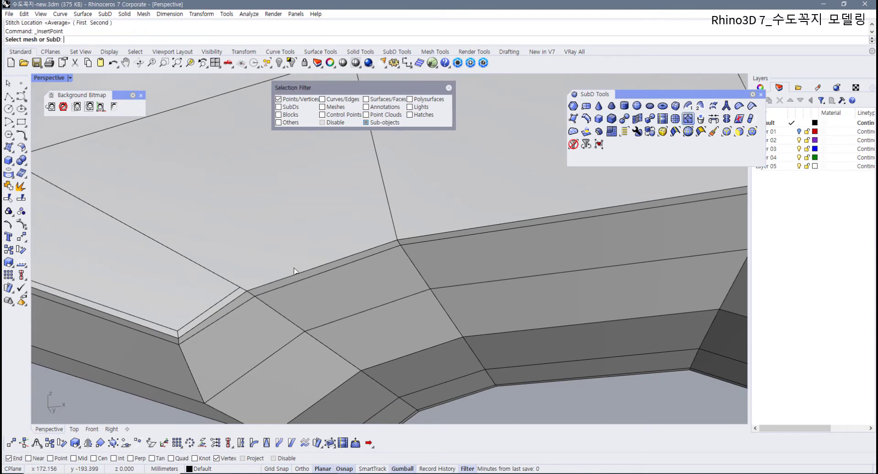
pyautogui.click(240, 291)
pyautogui.click(240, 287)
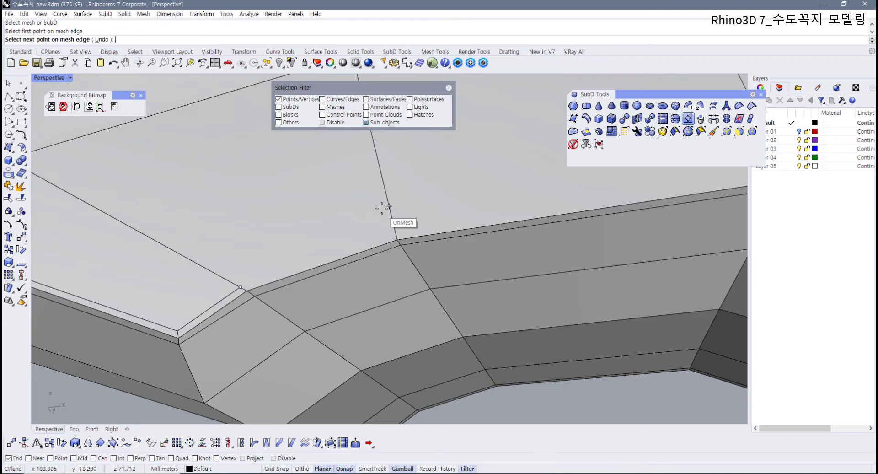
pyautogui.click(396, 235)
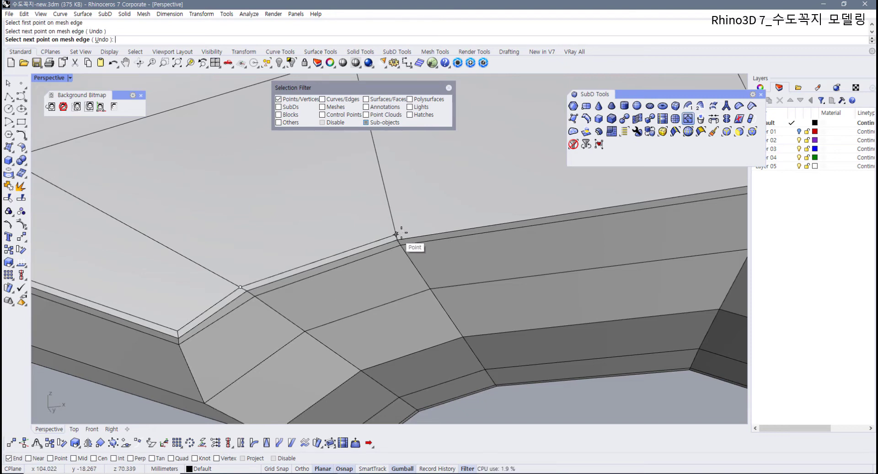
pyautogui.scroll(-6, 484, 220)
pyautogui.keyDown('shift'); pyautogui.moveTo(484, 221); pyautogui.dragTo(320, 263, button='right'); pyautogui.keyUp('shift')
pyautogui.scroll(5, 367, 257)
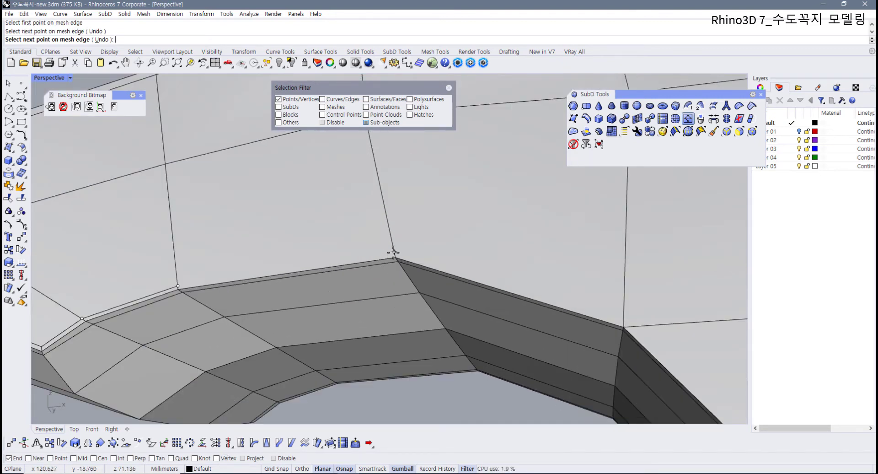
pyautogui.click(393, 252)
pyautogui.click(624, 321)
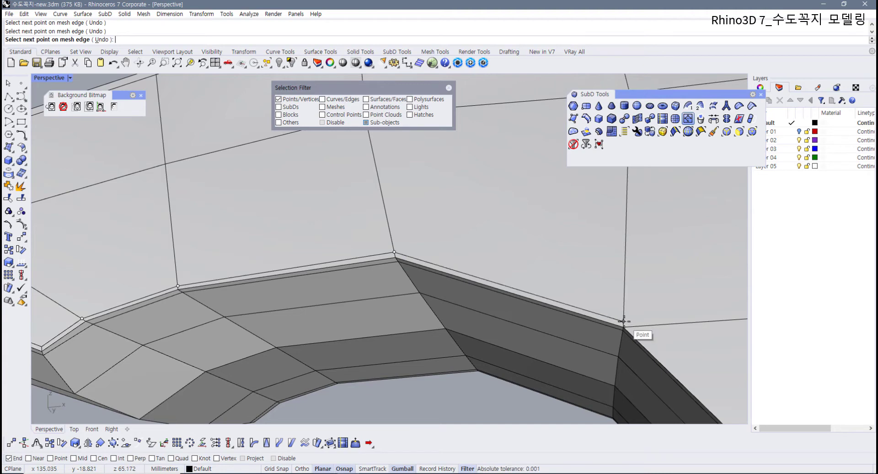
# Step: Continue the supporting edge around the inner bend, parallel to the border, to the next cross edge on the faucet's neck
pyautogui.scroll(-6, 673, 341)
pyautogui.keyDown('shift'); pyautogui.moveTo(672, 341); pyautogui.dragTo(382, 293, button='right'); pyautogui.keyUp('shift')
pyautogui.scroll(6, 378, 280)
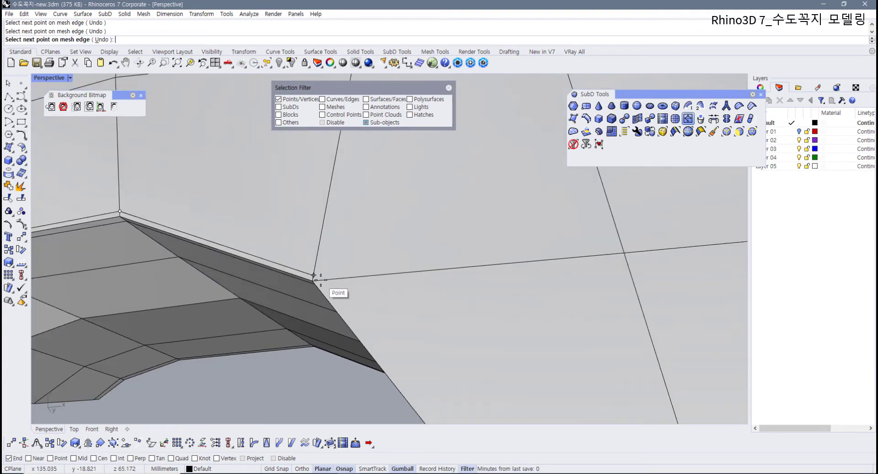
pyautogui.scroll(5, 321, 280)
pyautogui.scroll(-3, 300, 286)
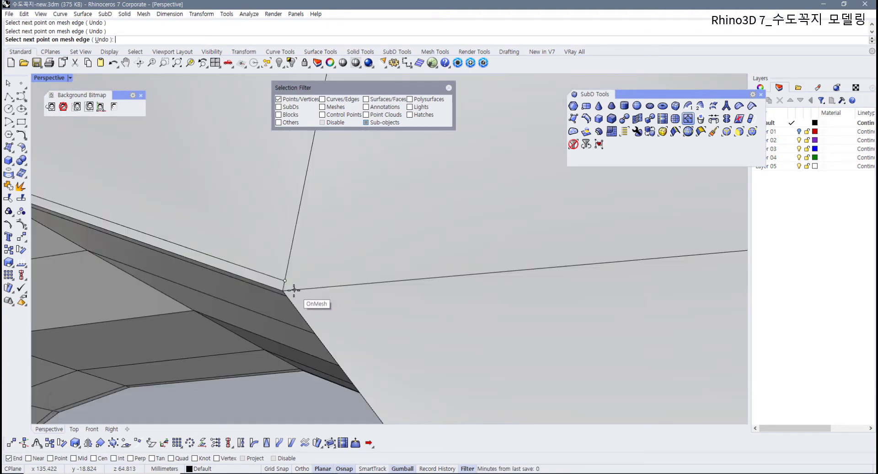
pyautogui.scroll(-3, 322, 309)
pyautogui.keyDown('shift'); pyautogui.moveTo(323, 310); pyautogui.dragTo(258, 237, button='right'); pyautogui.keyUp('shift')
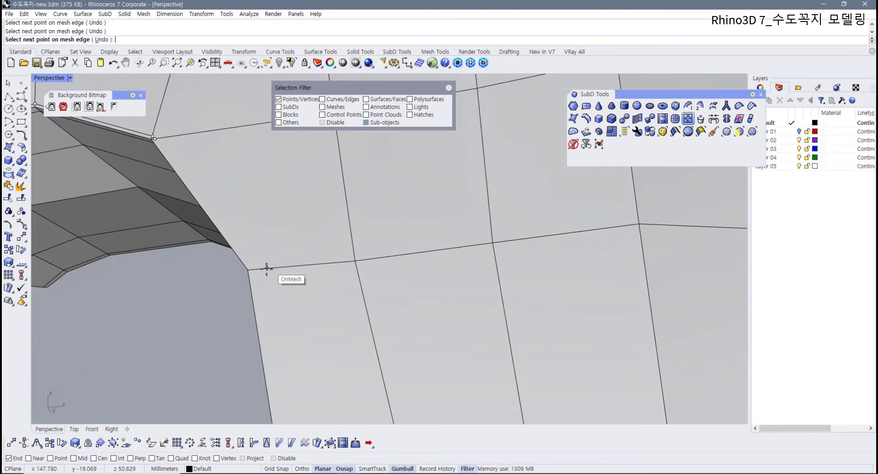
pyautogui.click(254, 270)
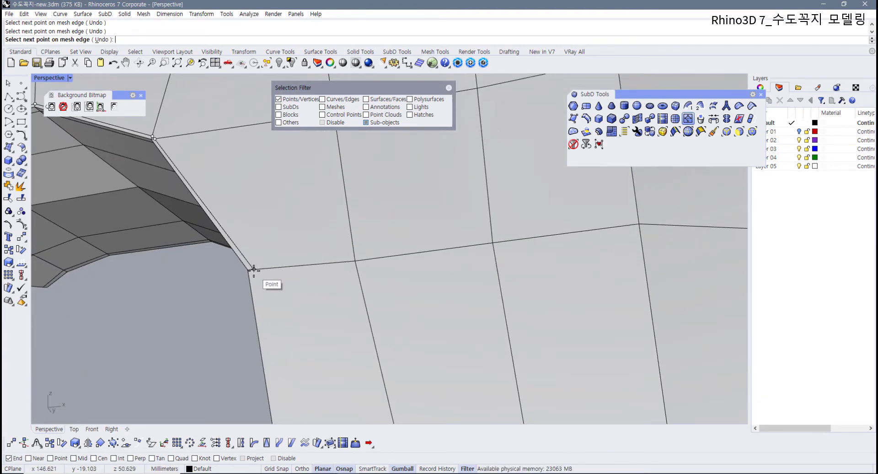
# Step: Extend the supporting edge down the neck's inner border through the remaining cross edges and end it at the base rim's supporting edges
pyautogui.scroll(-3, 269, 284)
pyautogui.keyDown('shift'); pyautogui.moveTo(268, 285); pyautogui.dragTo(286, 265, button='right'); pyautogui.keyUp('shift')
pyautogui.scroll(2, 331, 294)
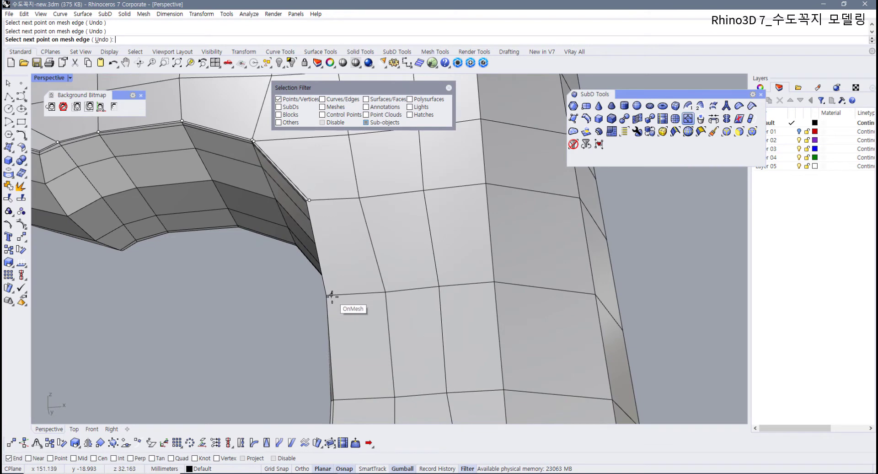
pyautogui.scroll(2, 341, 359)
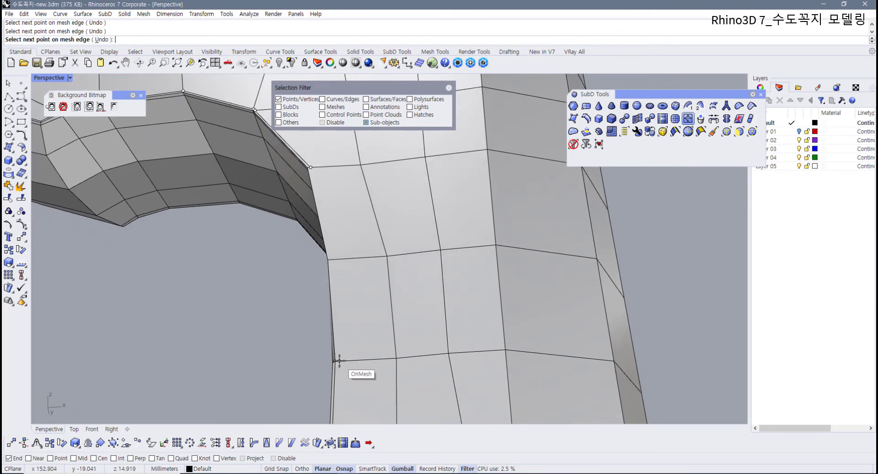
pyautogui.click(332, 259)
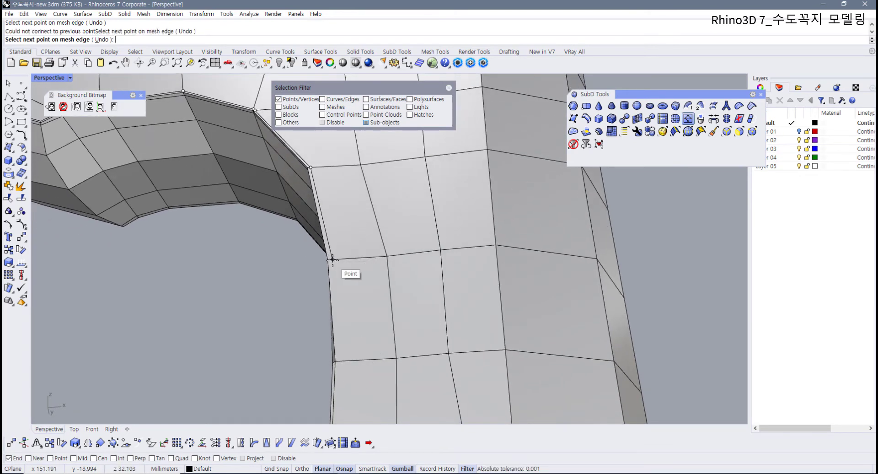
pyautogui.click(341, 361)
pyautogui.scroll(-5, 338, 353)
pyautogui.moveTo(337, 349); pyautogui.dragTo(355, 337, button='right')
pyautogui.scroll(5, 381, 343)
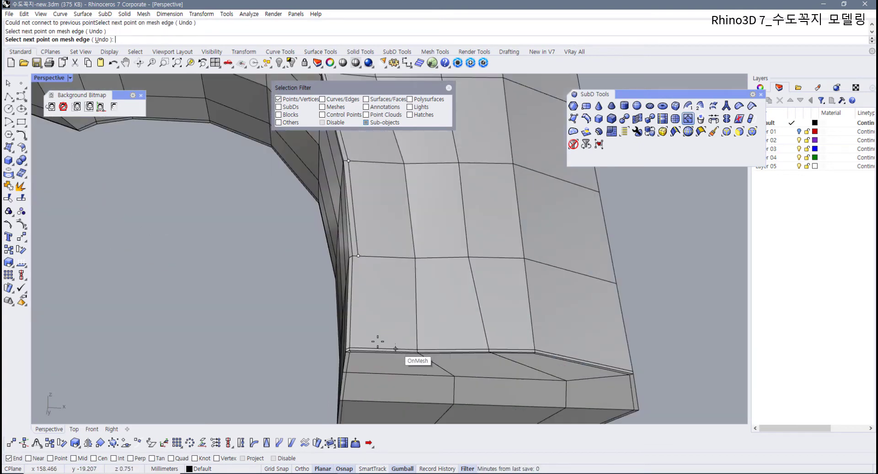
pyautogui.scroll(4, 378, 341)
pyautogui.click(344, 344)
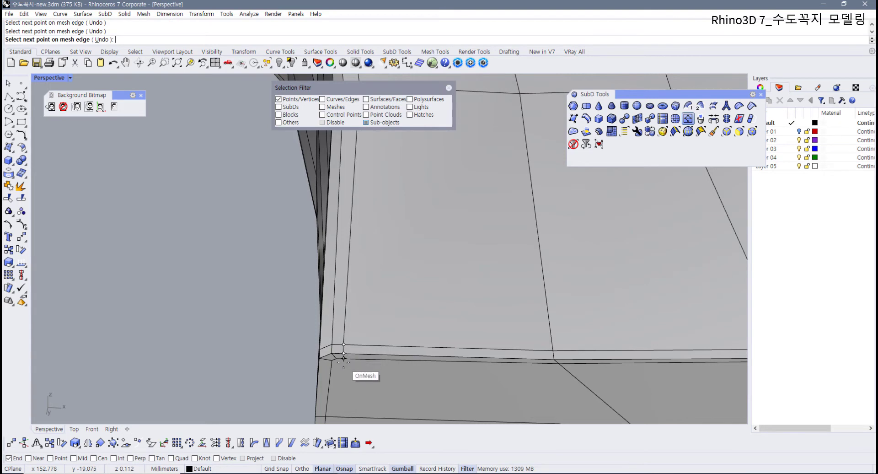
pyautogui.rightClick(344, 359)
# Step: In the Front view, adjust the new supporting edge's vertex pairs at the first two cross edges for even spacing from the underside border
pyautogui.scroll(-8, 362, 352)
pyautogui.moveTo(373, 349); pyautogui.dragTo(409, 352, button='right')
pyautogui.scroll(8, 476, 289)
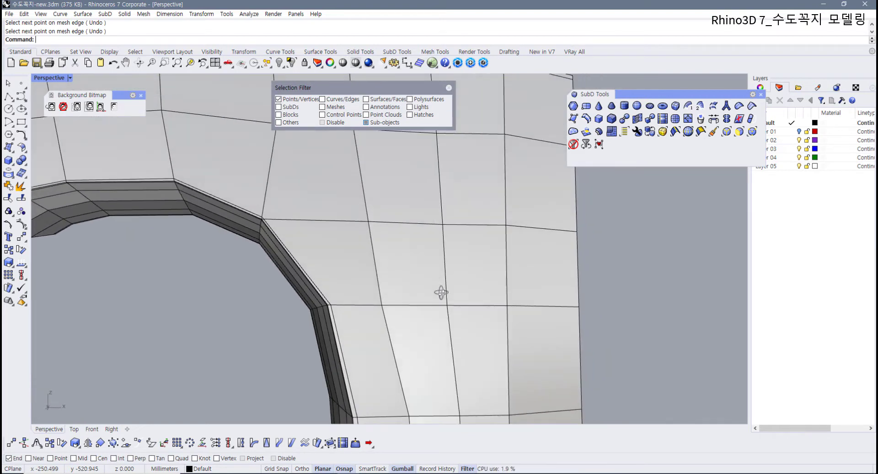
pyautogui.doubleClick(55, 78)
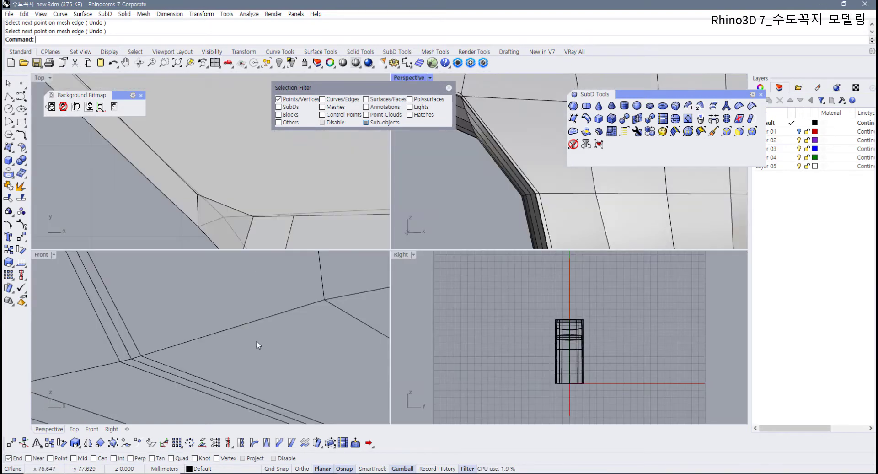
pyautogui.scroll(-5, 256, 341)
pyautogui.scroll(3, 200, 332)
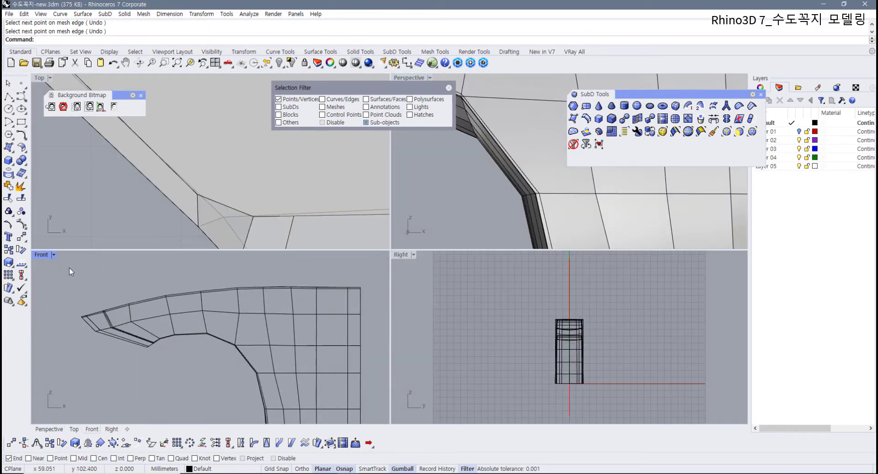
pyautogui.doubleClick(42, 254)
pyautogui.scroll(8, 313, 288)
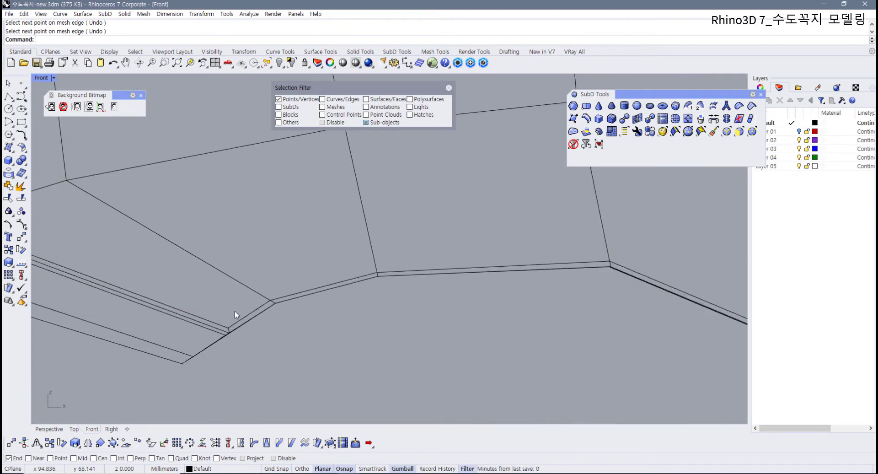
pyautogui.moveTo(235, 342); pyautogui.dragTo(250, 316)
pyautogui.moveTo(302, 275); pyautogui.dragTo(315, 289)
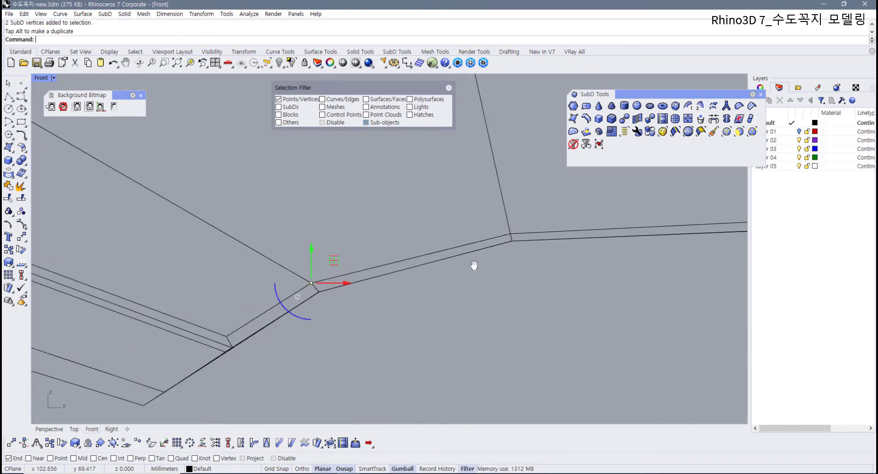
pyautogui.moveTo(472, 263); pyautogui.dragTo(253, 302, button='right')
pyautogui.moveTo(297, 300); pyautogui.dragTo(297, 300)
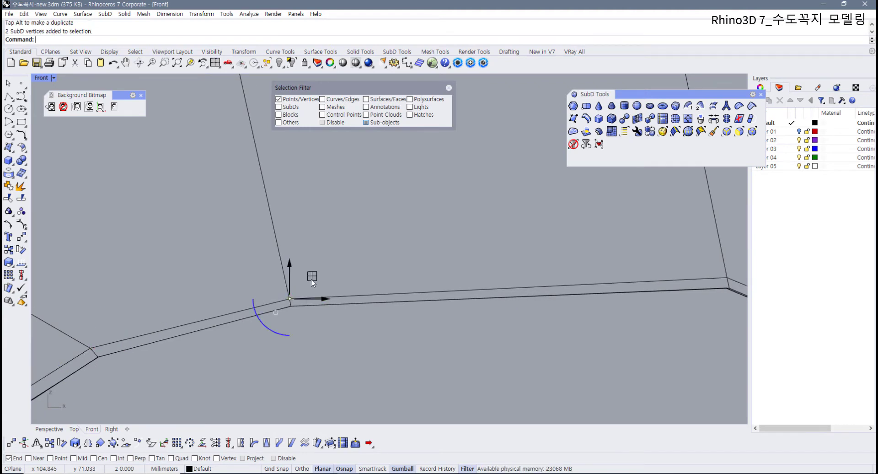
# Step: Stitch the two neighbouring supporting-edge vertex pairs together at the inner bend's corner
pyautogui.scroll(-3, 346, 281)
pyautogui.moveTo(473, 282); pyautogui.dragTo(205, 268, button='right')
pyautogui.scroll(4, 471, 347)
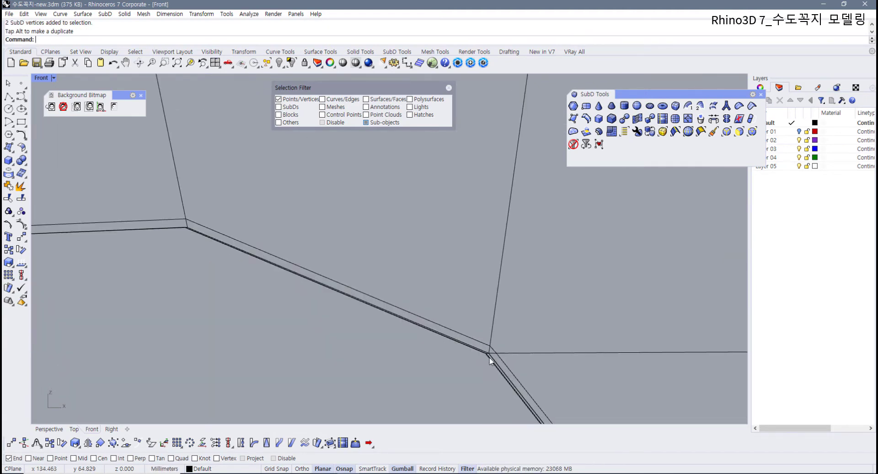
pyautogui.moveTo(488, 356); pyautogui.dragTo(373, 337, button='right')
pyautogui.scroll(8, 373, 336)
pyautogui.moveTo(408, 322); pyautogui.dragTo(413, 326)
pyautogui.keyDown('shift'); pyautogui.moveTo(382, 299); pyautogui.dragTo(392, 312); pyautogui.keyUp('shift')
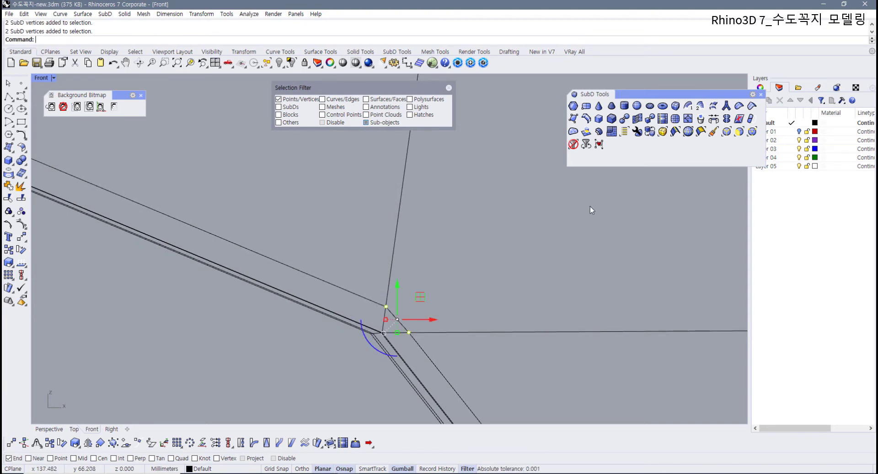
pyautogui.click(637, 119)
# Step: Fine-tune the stitched vertices' diagonal offset from the inner bend's corner to match the adjoining supporting edges
pyautogui.scroll(-4, 482, 319)
pyautogui.moveTo(492, 354); pyautogui.dragTo(392, 267, button='right')
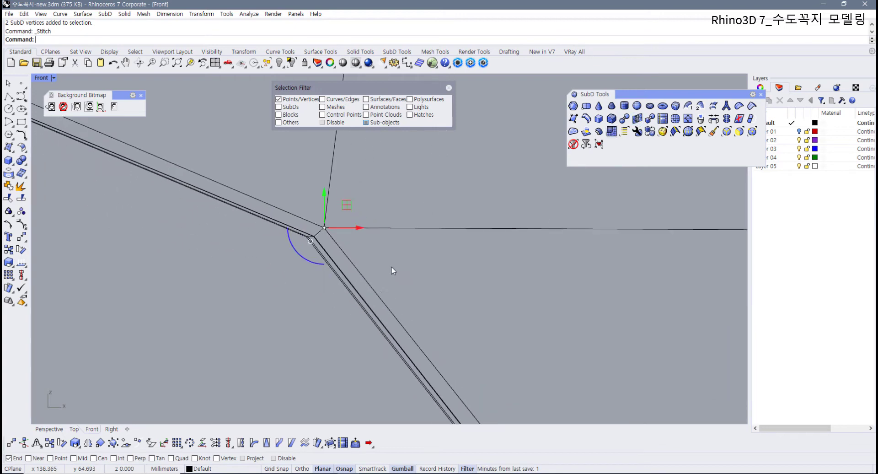
pyautogui.moveTo(344, 209); pyautogui.dragTo(339, 214)
pyautogui.scroll(-3, 483, 358)
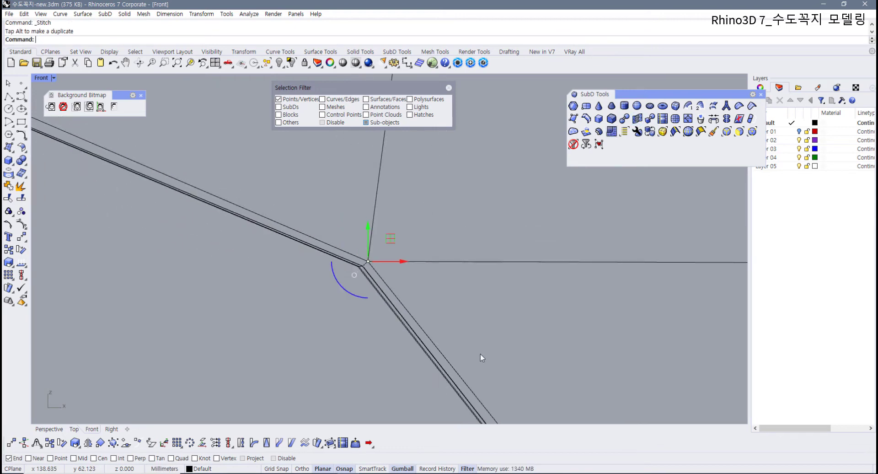
pyautogui.moveTo(482, 358); pyautogui.dragTo(337, 221, button='right')
pyautogui.scroll(-5, 422, 365)
pyautogui.moveTo(422, 365); pyautogui.dragTo(346, 274, button='right')
pyautogui.moveTo(295, 165); pyautogui.dragTo(337, 246, button='right')
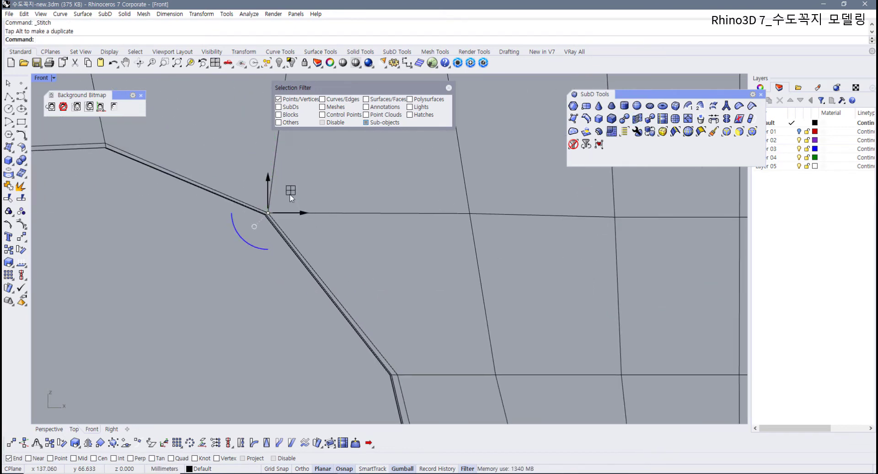
pyautogui.moveTo(290, 195); pyautogui.dragTo(292, 192)
# Step: Move the supporting edge's vertex pair at the cross edge before the inner bend's corner slightly upward, away from the border
pyautogui.moveTo(164, 204); pyautogui.dragTo(284, 277, button='right')
pyautogui.scroll(4, 221, 220)
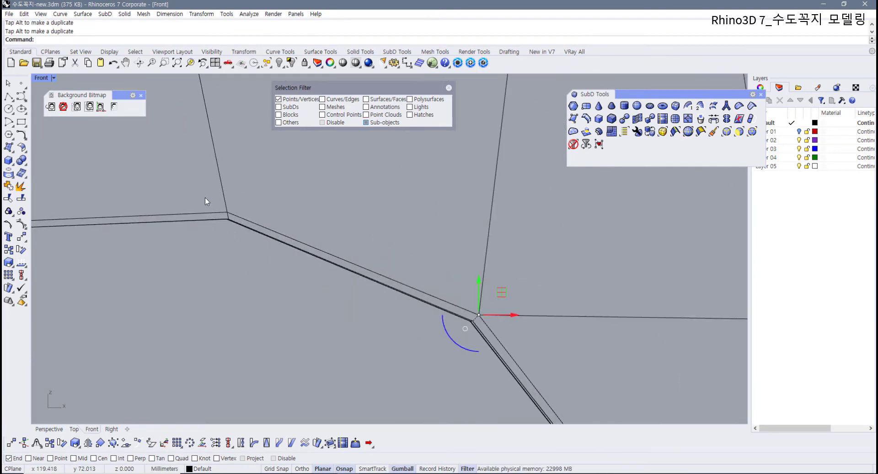
pyautogui.click(227, 212)
pyautogui.moveTo(248, 191); pyautogui.dragTo(248, 189)
# Step: Move the supporting edge's vertex pair at the top of the neck's inner side slightly outward from the border
pyautogui.scroll(-4, 439, 283)
pyautogui.moveTo(483, 315); pyautogui.dragTo(373, 194, button='right')
pyautogui.moveTo(517, 361); pyautogui.dragTo(419, 302, button='right')
pyautogui.scroll(4, 420, 302)
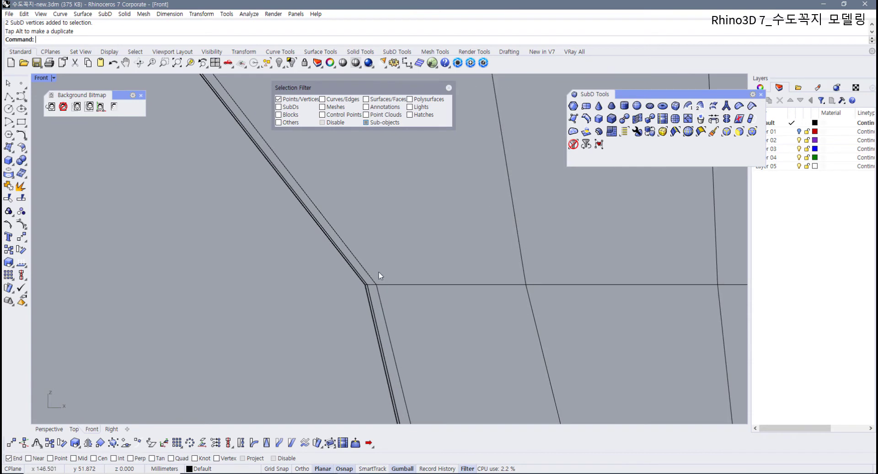
pyautogui.click(377, 284)
pyautogui.moveTo(400, 263); pyautogui.dragTo(403, 262)
# Step: Move the supporting edge's vertex pair at a lower neck cross edge slightly away from the inner border
pyautogui.scroll(-4, 419, 322)
pyautogui.moveTo(425, 334); pyautogui.dragTo(354, 219, button='right')
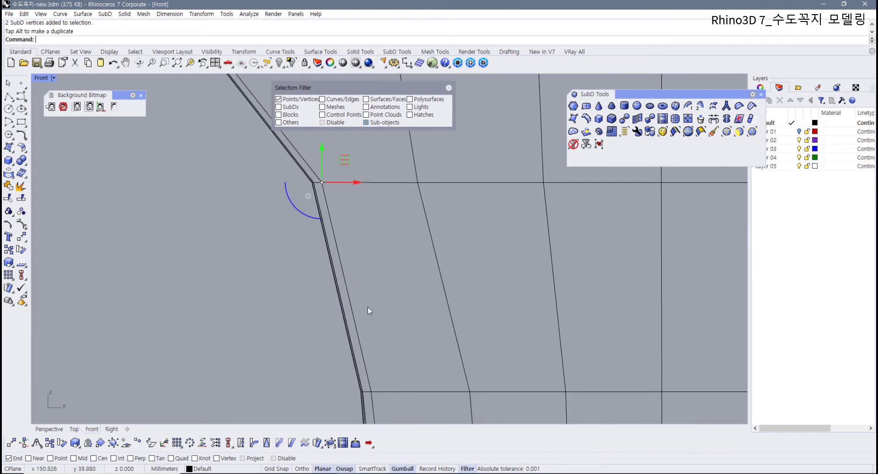
pyautogui.scroll(-4, 331, 243)
pyautogui.scroll(5, 335, 262)
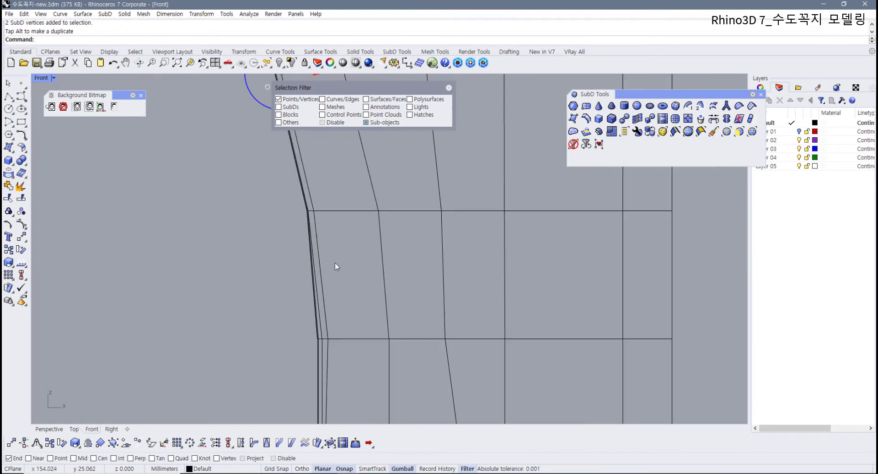
pyautogui.scroll(3, 311, 215)
pyautogui.click(305, 219)
pyautogui.moveTo(322, 222); pyautogui.dragTo(329, 224)
# Step: Move the supporting-edge vertices on the lowest neck cross edge above the base slightly toward the inner border
pyautogui.scroll(-3, 343, 323)
pyautogui.scroll(5, 319, 359)
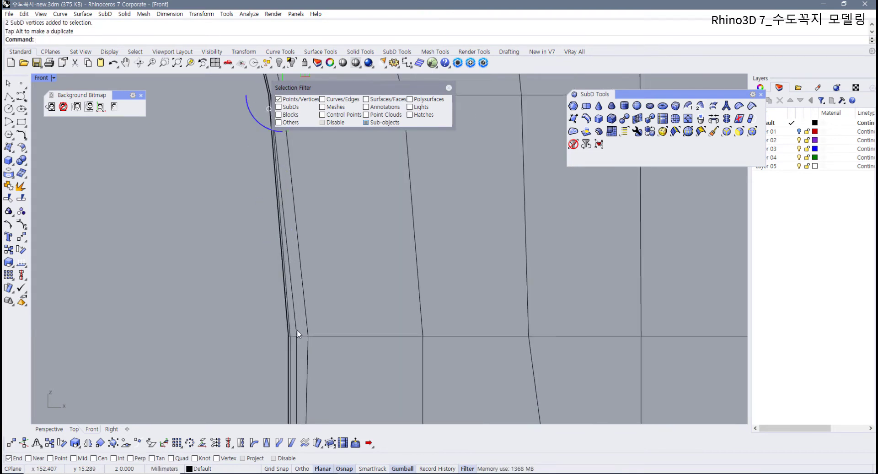
pyautogui.click(296, 338)
pyautogui.scroll(-1, 311, 332)
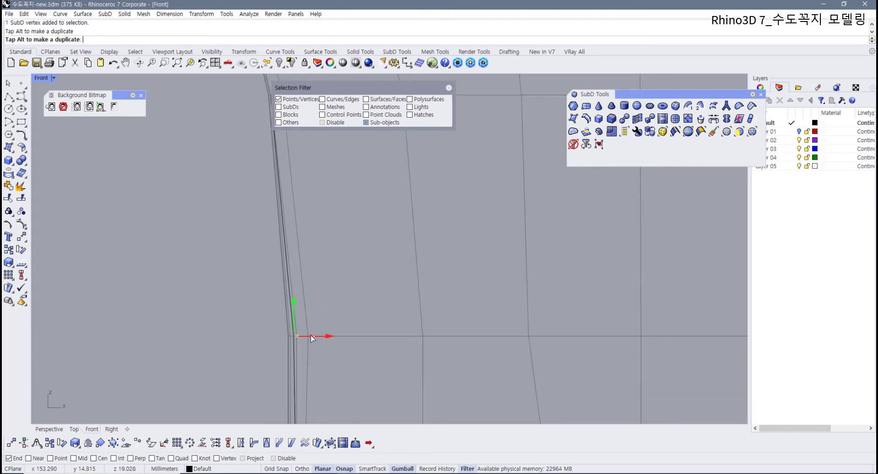
pyautogui.scroll(-1, 314, 329)
pyautogui.moveTo(314, 330); pyautogui.dragTo(295, 273, button='right')
pyautogui.scroll(4, 292, 318)
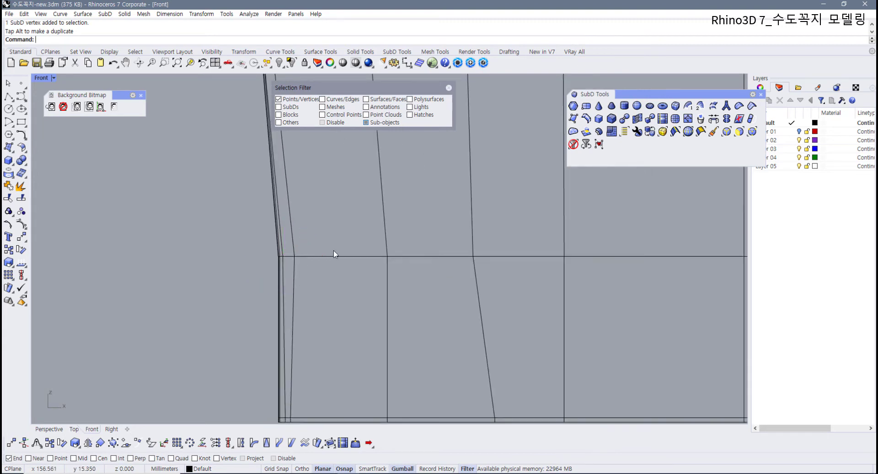
pyautogui.moveTo(304, 265); pyautogui.dragTo(316, 256)
pyautogui.scroll(8, 281, 261)
pyautogui.click(291, 249)
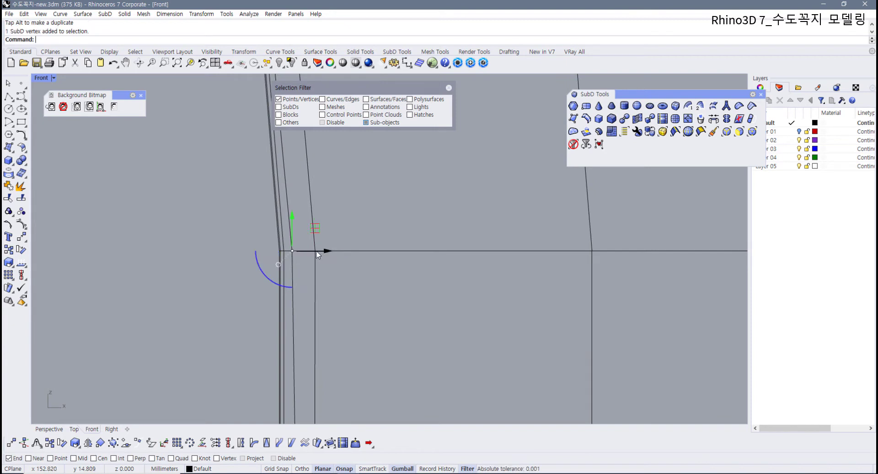
# Step: Move the supporting edge's lowest vertices at the base's inner corner horizontally toward the inner border so the edge runs straight
pyautogui.scroll(-6, 310, 268)
pyautogui.moveTo(316, 316); pyautogui.dragTo(300, 146, button='right')
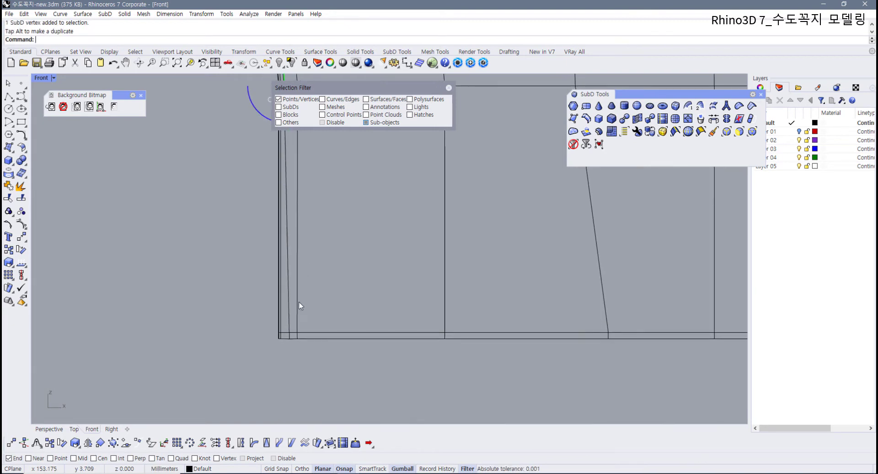
pyautogui.scroll(10, 288, 341)
pyautogui.moveTo(271, 296); pyautogui.dragTo(294, 335)
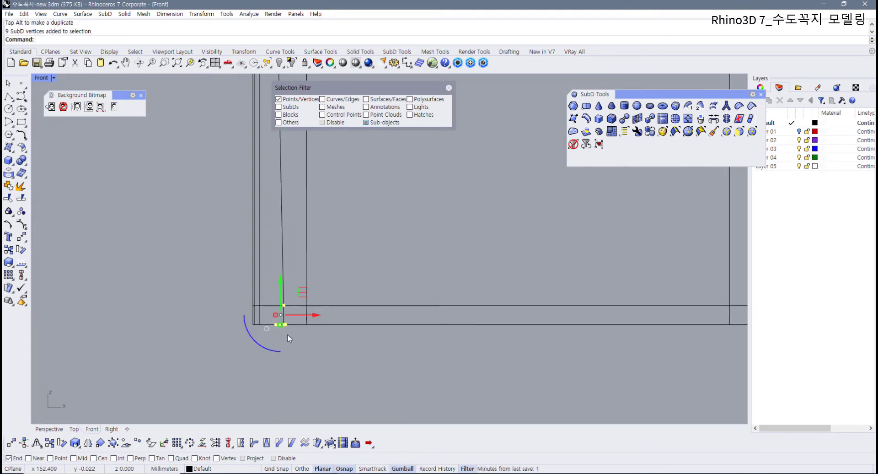
pyautogui.press('Escape')
pyautogui.scroll(3, 284, 322)
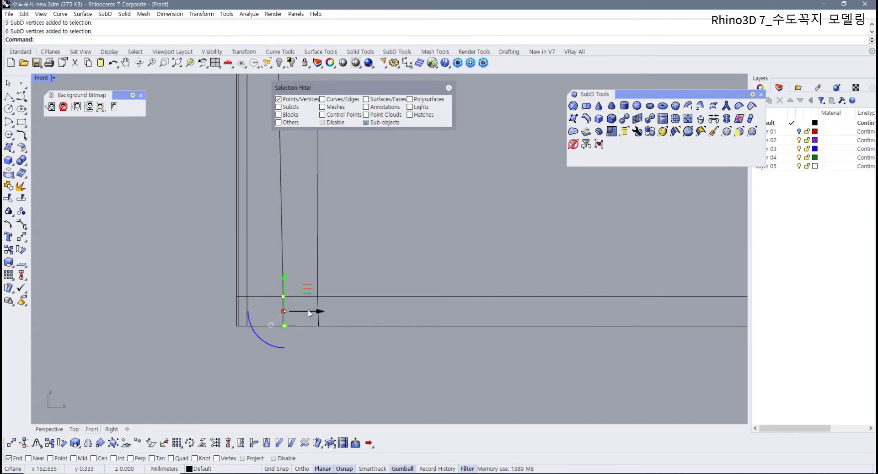
pyautogui.moveTo(309, 312); pyautogui.dragTo(305, 312)
pyautogui.moveTo(301, 367); pyautogui.dragTo(301, 366)
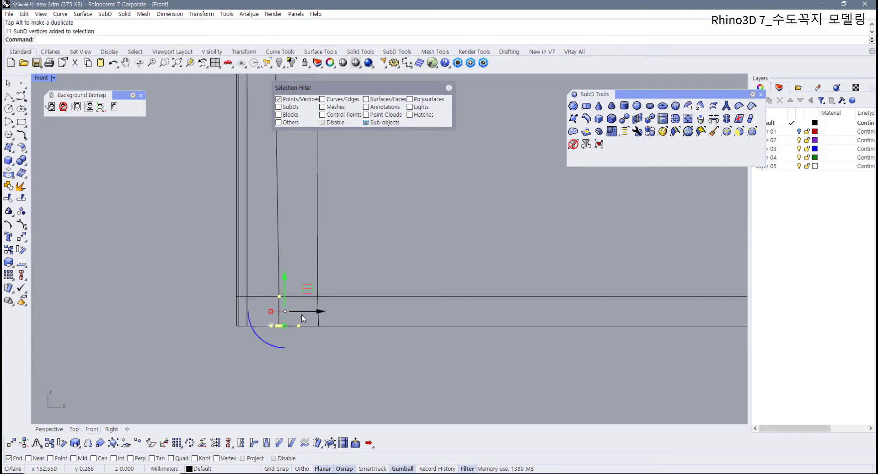
pyautogui.moveTo(301, 314); pyautogui.dragTo(287, 319)
pyautogui.press('Escape')
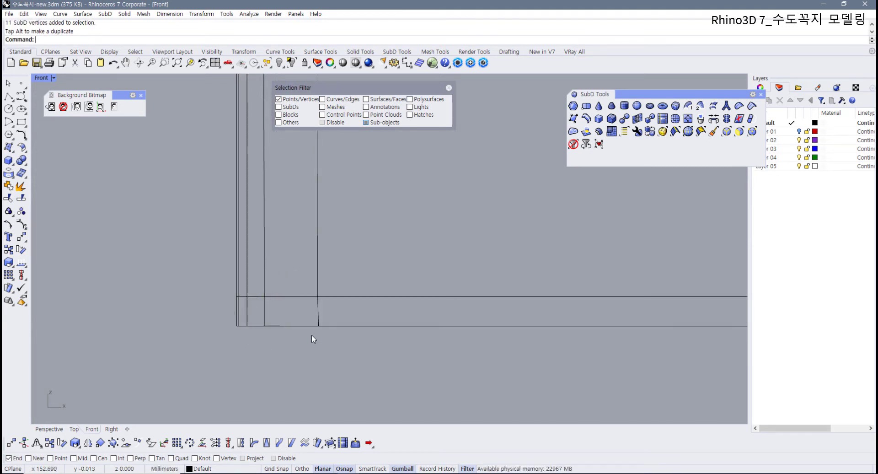
# Step: Examine the spacing of the supporting edges along the neck's inner border, from the base up to the bend
pyautogui.scroll(-6, 309, 336)
pyautogui.moveTo(309, 336); pyautogui.dragTo(290, 372, button='right')
pyautogui.scroll(-8, 278, 362)
pyautogui.scroll(-6, 273, 326)
pyautogui.moveTo(273, 326); pyautogui.dragTo(249, 439, button='right')
pyautogui.scroll(5, 227, 227)
pyautogui.moveTo(226, 226); pyautogui.dragTo(225, 368, button='right')
pyautogui.scroll(3, 236, 255)
pyautogui.scroll(10, 236, 256)
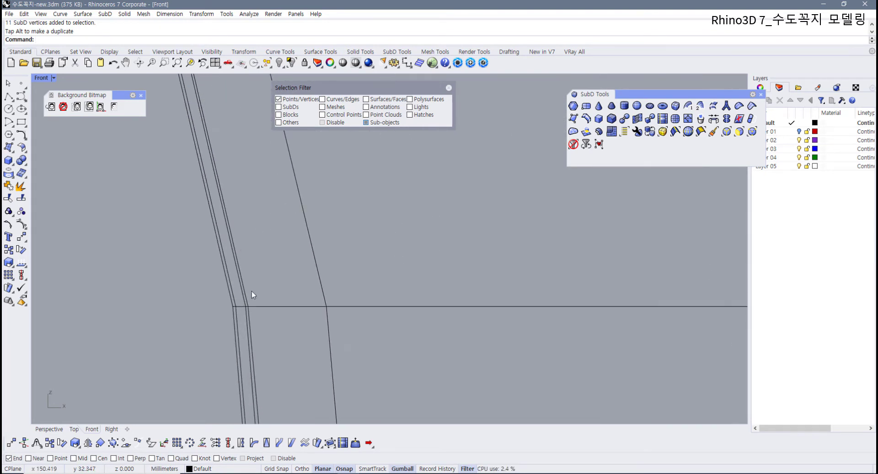
# Step: Move the paired SubD rim vertices along the spout's underside arch slightly away from the inner edge in the Front view
pyautogui.scroll(4, 251, 291)
pyautogui.scroll(-10, 294, 320)
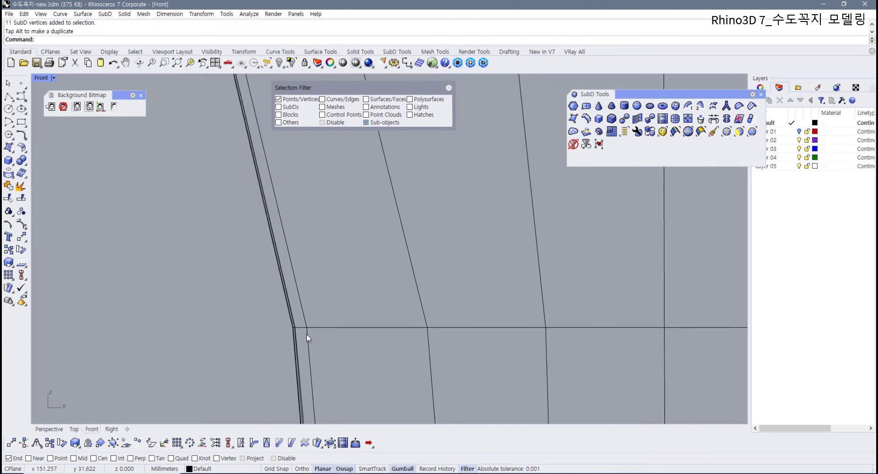
pyautogui.moveTo(326, 357); pyautogui.dragTo(332, 357, button='right')
pyautogui.scroll(10, 279, 275)
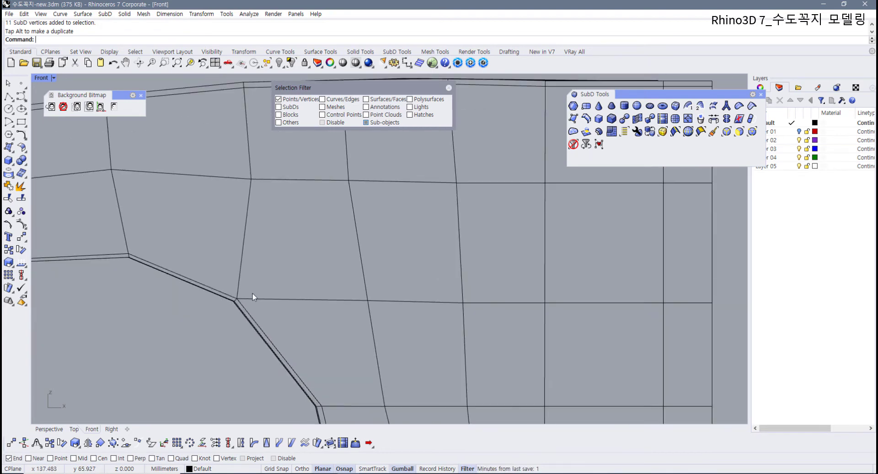
pyautogui.moveTo(243, 304); pyautogui.dragTo(257, 279)
pyautogui.moveTo(177, 272); pyautogui.dragTo(312, 346, button='right')
pyautogui.moveTo(193, 304); pyautogui.dragTo(226, 287)
pyautogui.scroll(3, 183, 324)
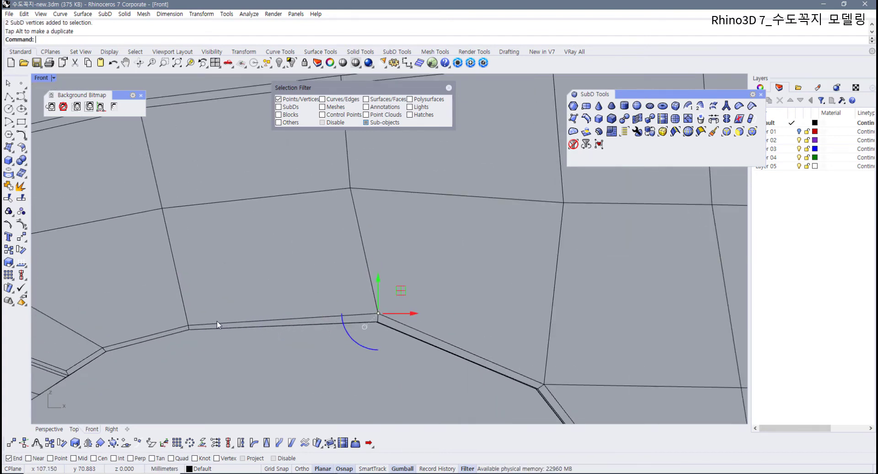
pyautogui.moveTo(193, 327); pyautogui.dragTo(209, 301)
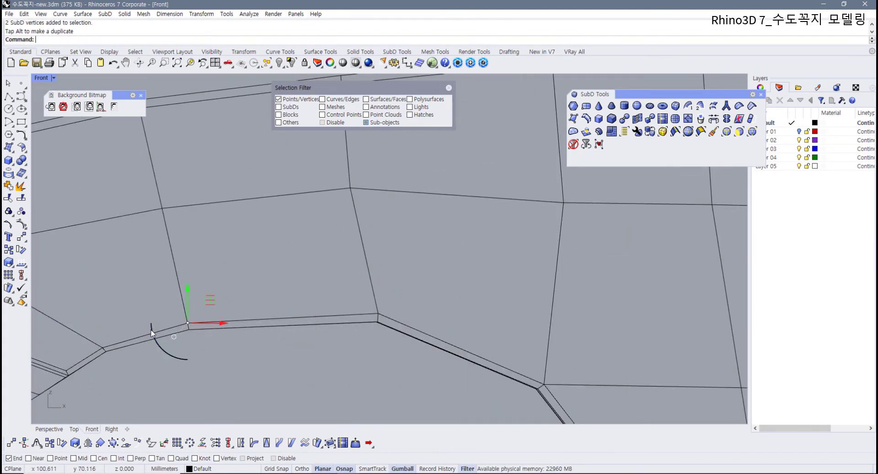
pyautogui.moveTo(153, 334); pyautogui.dragTo(301, 316, button='right')
pyautogui.moveTo(244, 315); pyautogui.dragTo(259, 336)
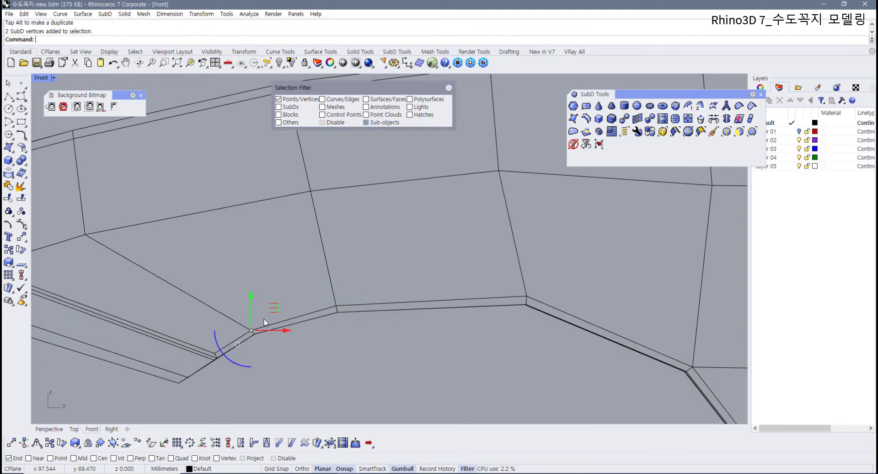
# Step: Inspect the spout-to-body junction in smooth SubD display in the Perspective view, and return the model to flat display
pyautogui.press('Tab')
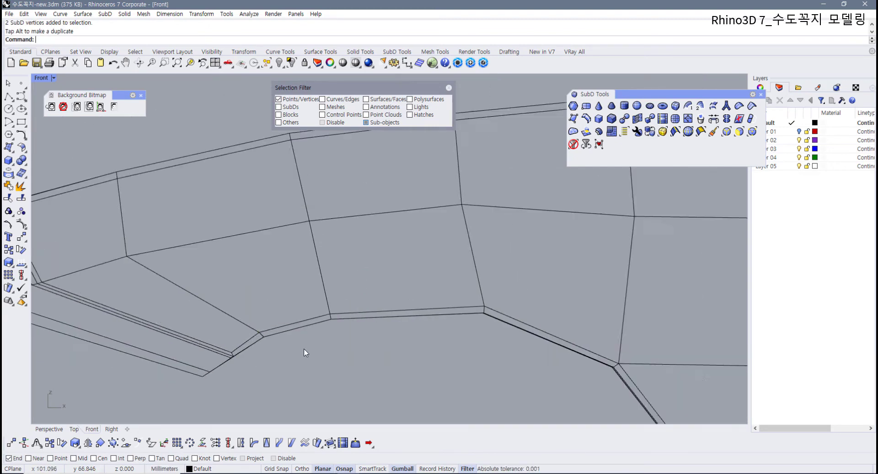
pyautogui.doubleClick(33, 75)
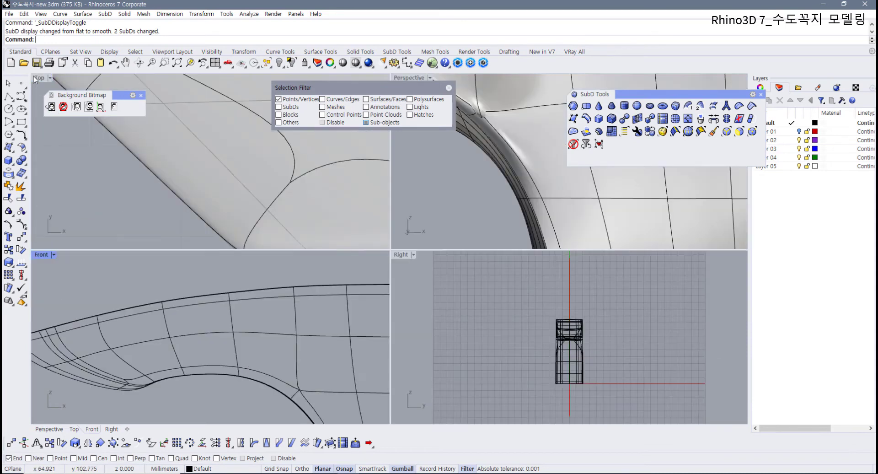
pyautogui.doubleClick(401, 78)
pyautogui.moveTo(284, 248); pyautogui.dragTo(302, 299, button='right')
pyautogui.scroll(2, 347, 280)
pyautogui.keyDown('shift'); pyautogui.moveTo(195, 372); pyautogui.dragTo(243, 315, button='right'); pyautogui.keyUp('shift')
pyautogui.scroll(-3, 285, 307)
pyautogui.scroll(3, 303, 309)
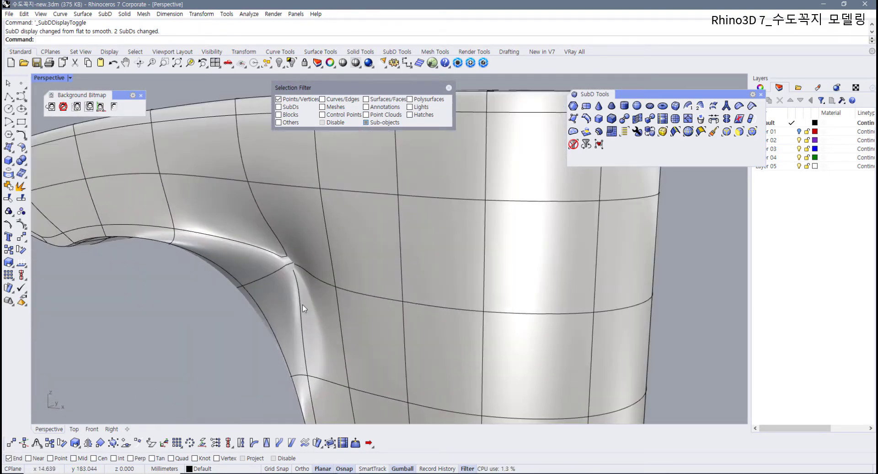
pyautogui.doubleClick(37, 78)
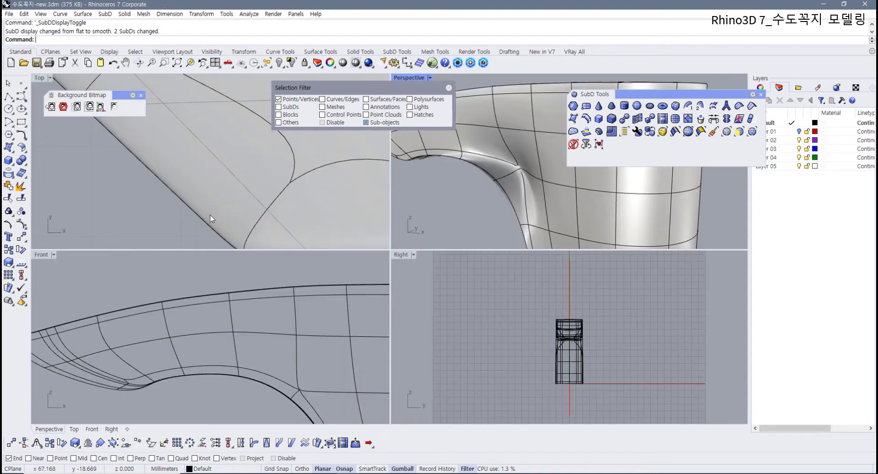
pyautogui.press('Tab')
pyautogui.scroll(5, 542, 189)
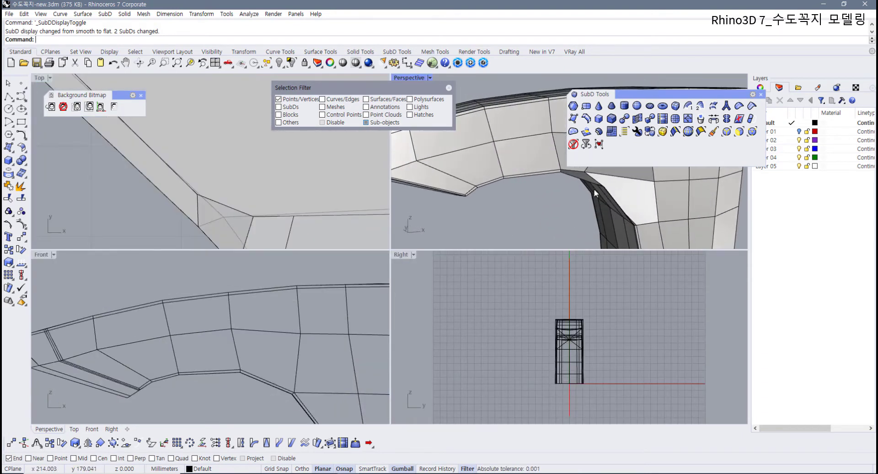
# Step: Try to move the pinched vertex at the spout-to-body junction, and undo the recent gumball moves
pyautogui.click(572, 178)
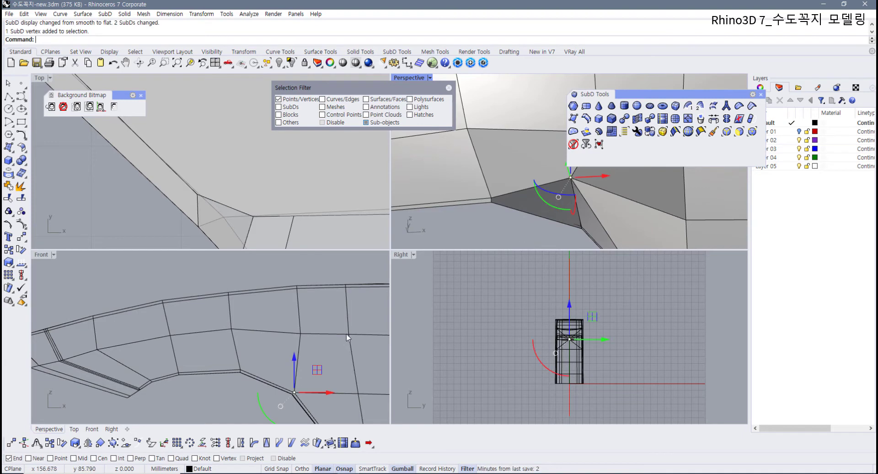
pyautogui.scroll(5, 571, 355)
pyautogui.moveTo(571, 366); pyautogui.dragTo(577, 375)
pyautogui.scroll(-5, 571, 215)
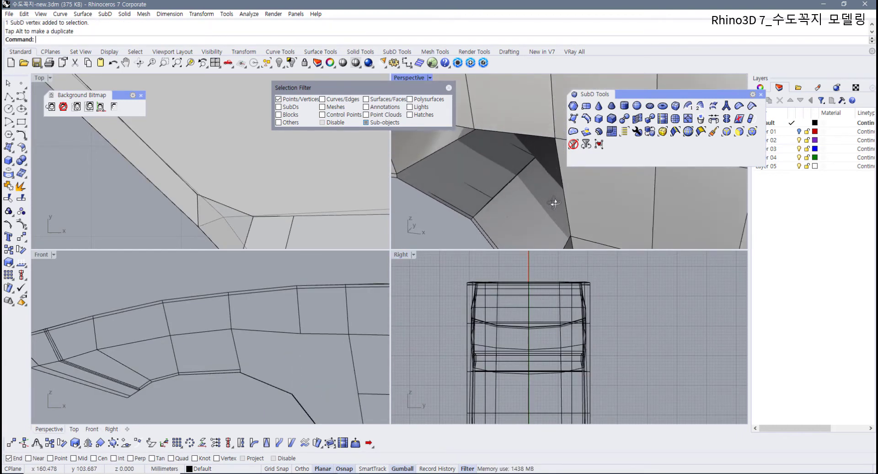
pyautogui.moveTo(554, 212); pyautogui.dragTo(625, 196, button='right')
pyautogui.hotkey('ctrl', 'z')
pyautogui.scroll(-3, 569, 211)
pyautogui.moveTo(568, 211); pyautogui.dragTo(527, 192, button='right')
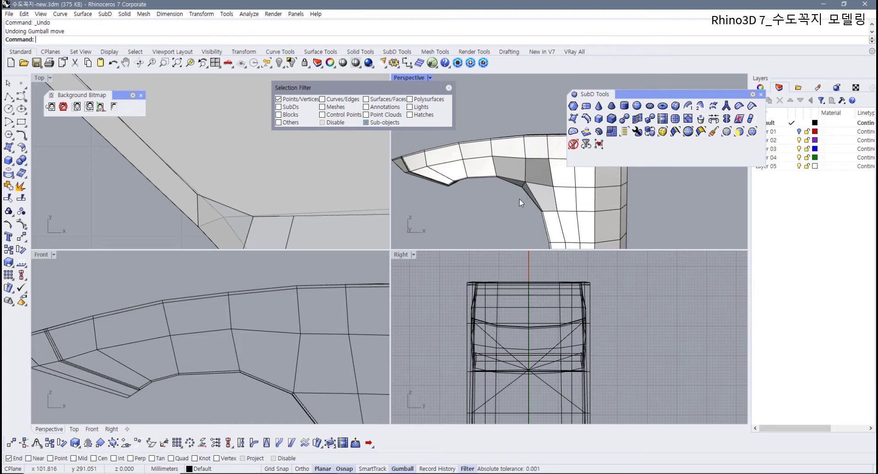
# Step: Stitch the two neighbouring rim vertices at the spout-to-body corner together at their Average location
pyautogui.moveTo(519, 198); pyautogui.dragTo(549, 199, button='right')
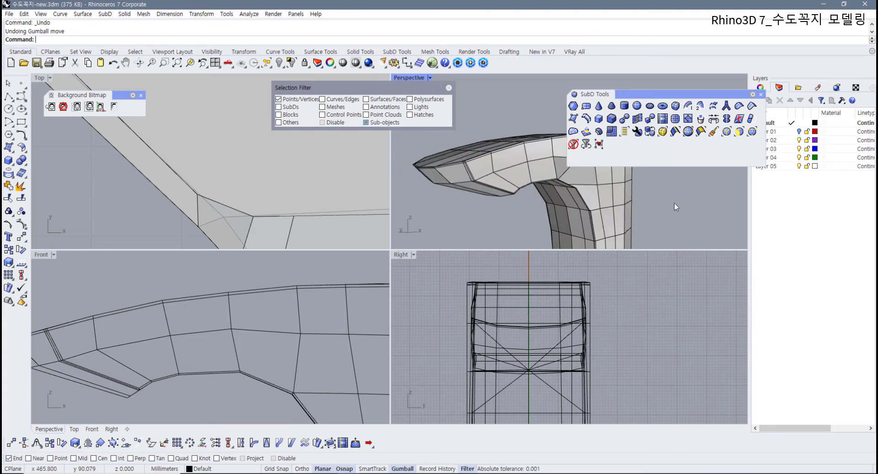
pyautogui.scroll(5, 558, 185)
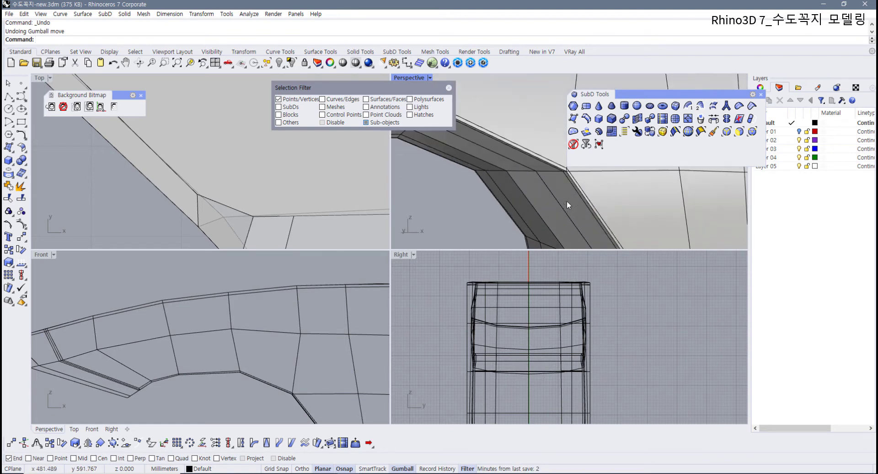
pyautogui.moveTo(567, 201); pyautogui.dragTo(492, 166, button='right')
pyautogui.click(464, 155)
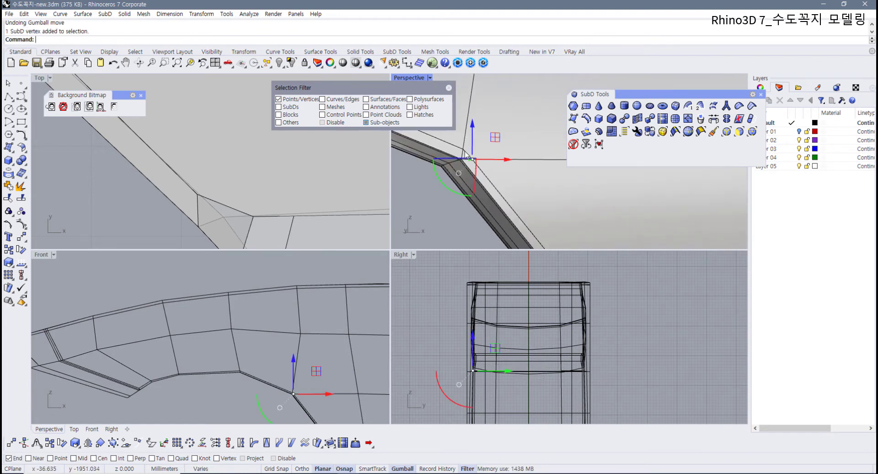
pyautogui.click(466, 156)
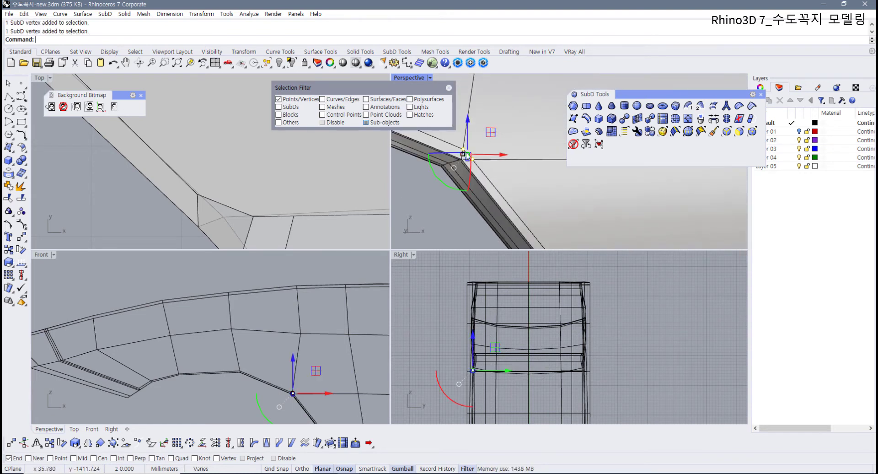
pyautogui.click(637, 119)
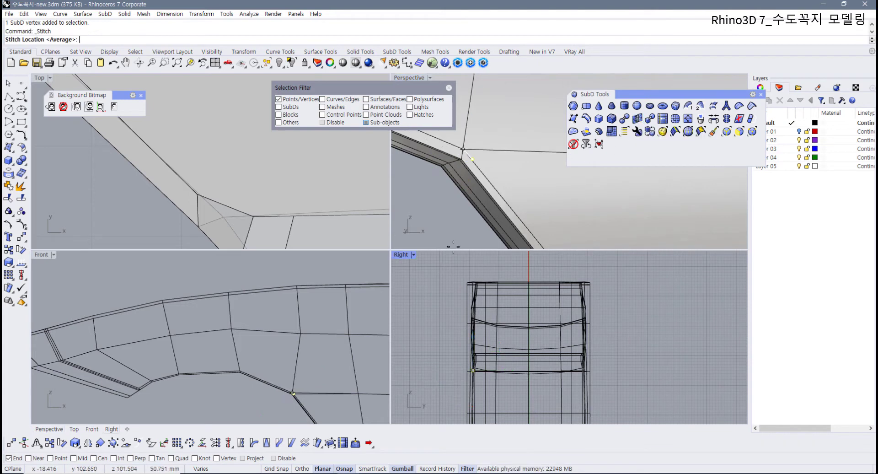
pyautogui.press('Return')
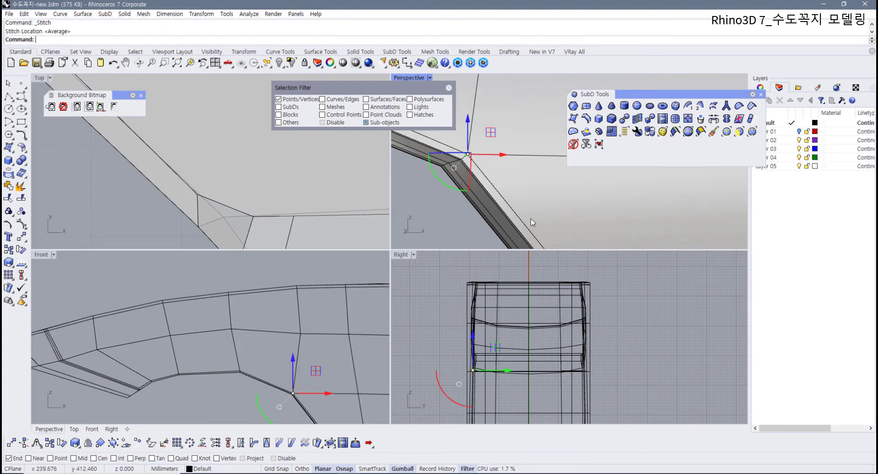
pyautogui.click(466, 215)
pyautogui.scroll(-4, 466, 215)
pyautogui.moveTo(469, 214); pyautogui.dragTo(525, 210, button='right')
pyautogui.press('Return')
pyautogui.moveTo(296, 387); pyautogui.dragTo(286, 357, button='right')
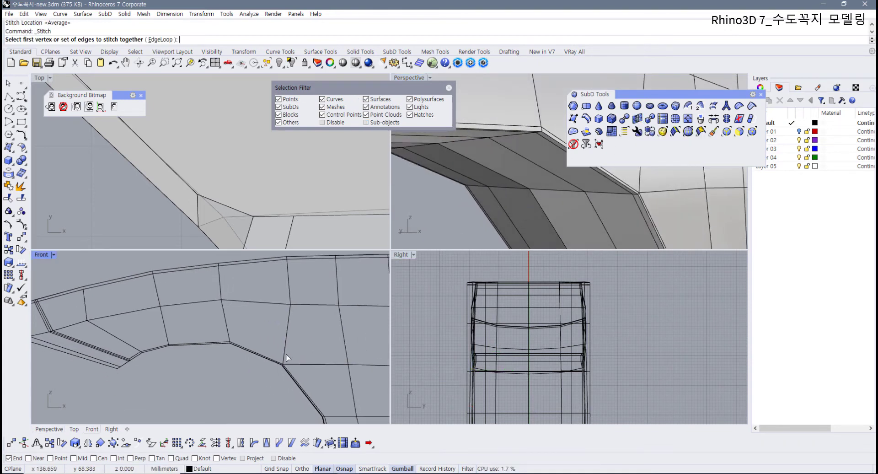
pyautogui.scroll(2, 286, 358)
pyautogui.click(282, 371)
pyautogui.scroll(2, 274, 378)
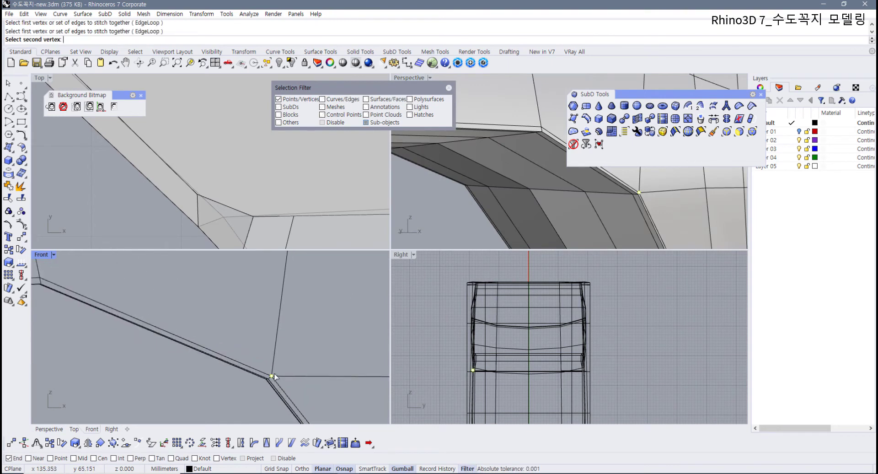
# Step: Nudge the stitched corner vertex and the adjacent pair of rim vertices away from the arch's inner edge in the Front view
pyautogui.click(272, 376)
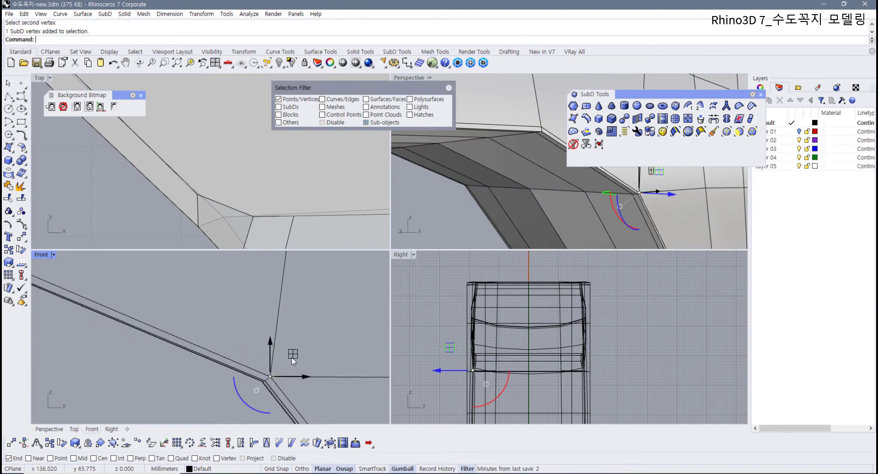
pyautogui.moveTo(292, 359); pyautogui.dragTo(170, 310)
pyautogui.moveTo(187, 282); pyautogui.dragTo(189, 278)
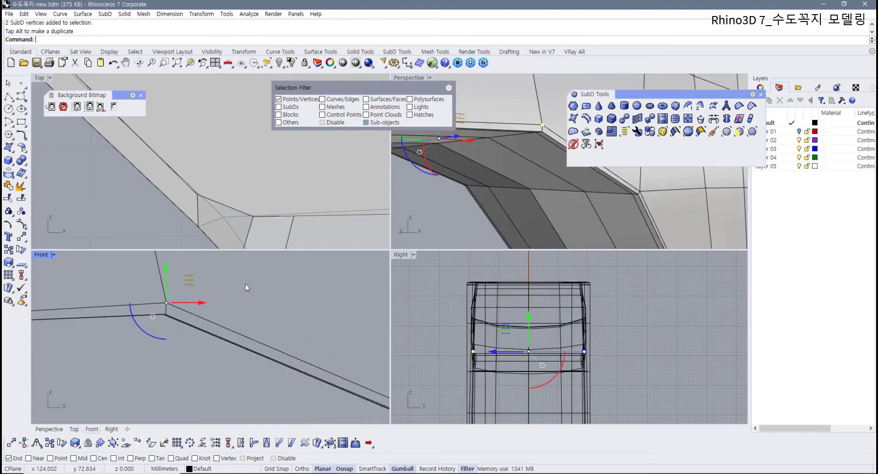
pyautogui.scroll(-5, 456, 185)
pyautogui.moveTo(62, 316); pyautogui.dragTo(233, 316, button='right')
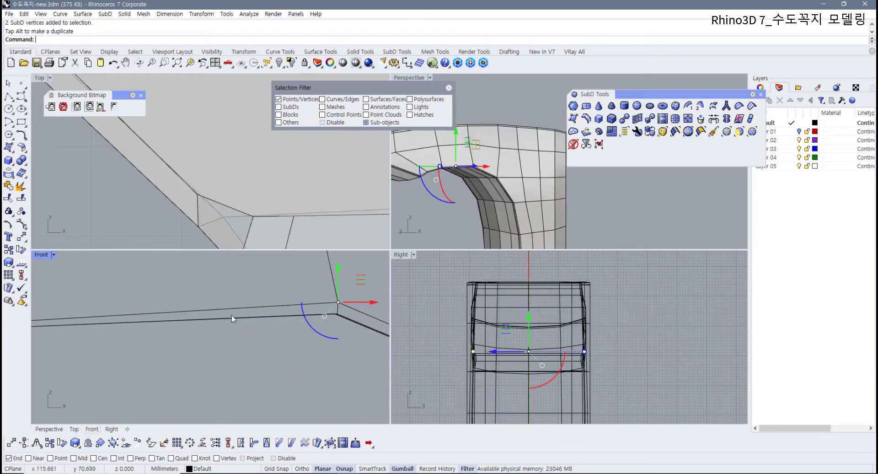
# Step: Move the next pair of rim vertices towards the spout tip slightly upward to widen the rim band
pyautogui.scroll(-4, 182, 320)
pyautogui.scroll(4, 183, 320)
pyautogui.moveTo(146, 303); pyautogui.dragTo(186, 287)
pyautogui.scroll(-4, 181, 329)
pyautogui.moveTo(182, 329); pyautogui.dragTo(293, 313, button='right')
pyautogui.scroll(-2, 270, 333)
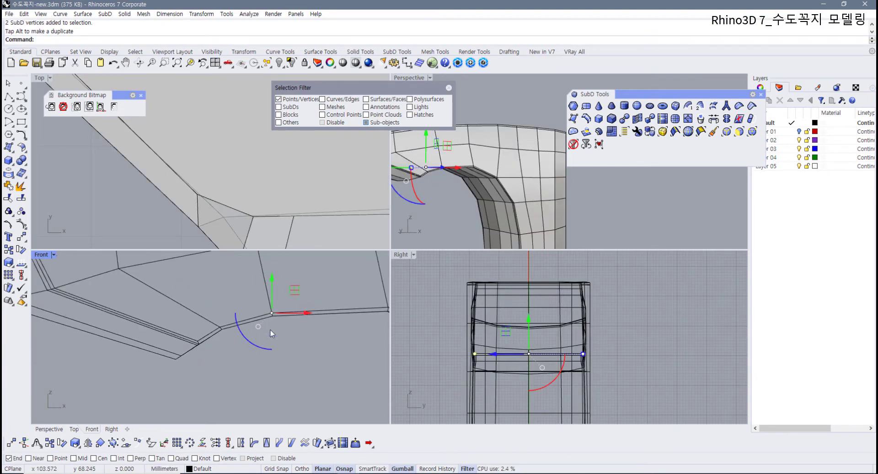
# Step: Move the pair of rim vertices on the lower body's inner side slightly away from the inner edge
pyautogui.scroll(-6, 311, 330)
pyautogui.moveTo(357, 370); pyautogui.dragTo(224, 288, button='right')
pyautogui.scroll(6, 254, 352)
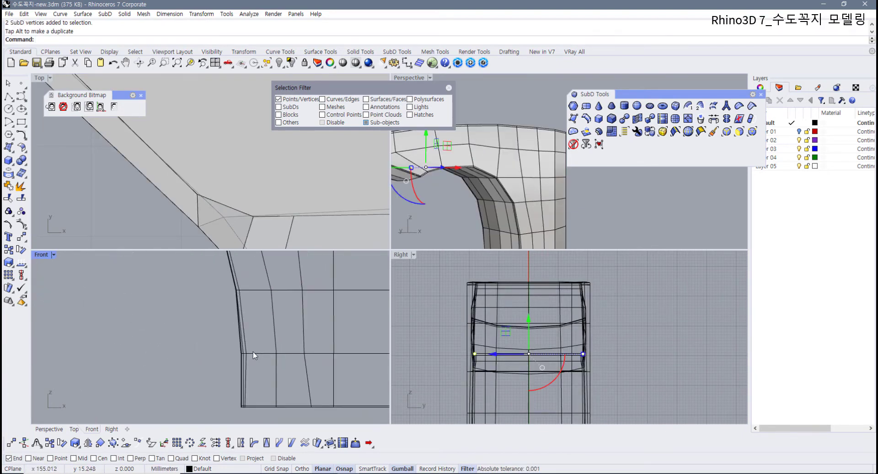
pyautogui.scroll(6, 234, 355)
pyautogui.moveTo(217, 352); pyautogui.dragTo(241, 357)
pyautogui.scroll(-6, 241, 358)
# Step: Select the rim vertices at the body's bottom inner corner, shift them slightly away from the inner edge, and deselect them
pyautogui.moveTo(242, 419); pyautogui.dragTo(256, 303, button='right')
pyautogui.scroll(4, 256, 303)
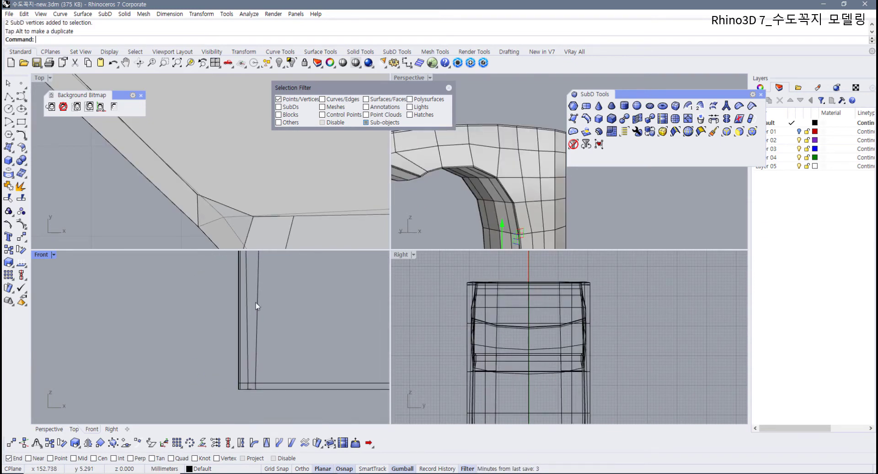
pyautogui.scroll(2, 254, 366)
pyautogui.moveTo(252, 379); pyautogui.dragTo(257, 312, button='right')
pyautogui.scroll(4, 257, 314)
pyautogui.moveTo(247, 369); pyautogui.dragTo(265, 344)
pyautogui.press('Escape')
pyautogui.scroll(-5, 273, 352)
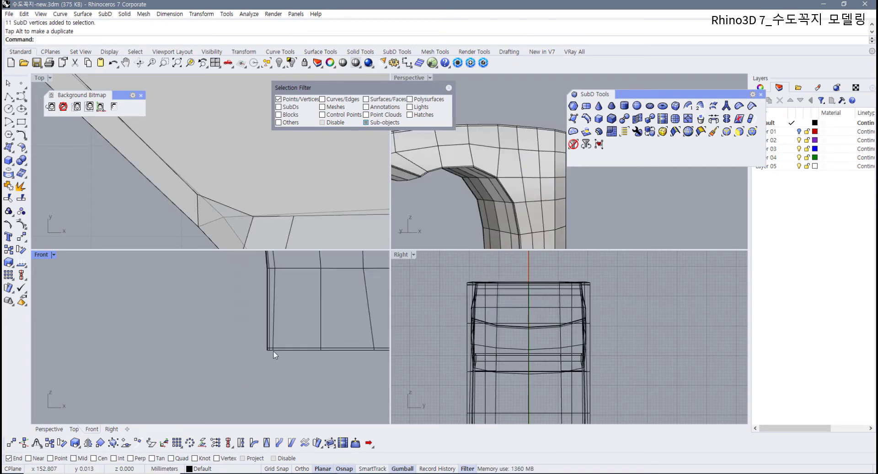
# Step: Adjust the pair of rim vertices on the edge row just above the body's base to even out the rim band
pyautogui.scroll(4, 215, 327)
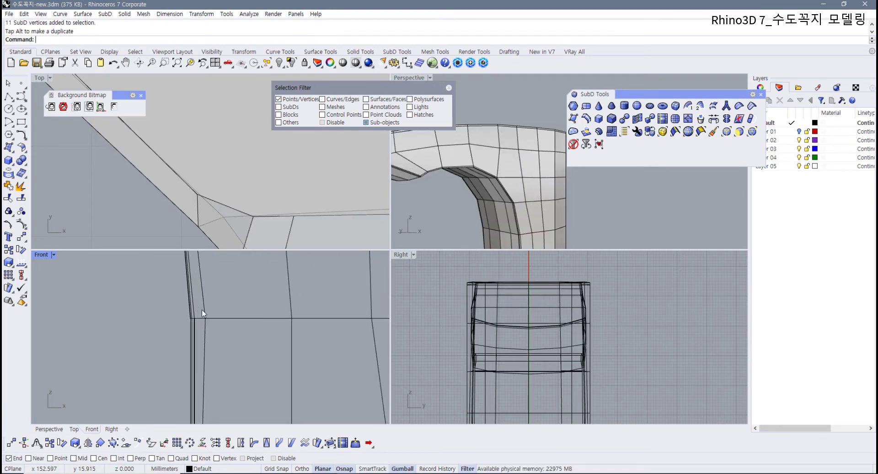
pyautogui.moveTo(202, 310); pyautogui.dragTo(214, 320)
pyautogui.click(240, 337)
pyautogui.scroll(-8, 241, 337)
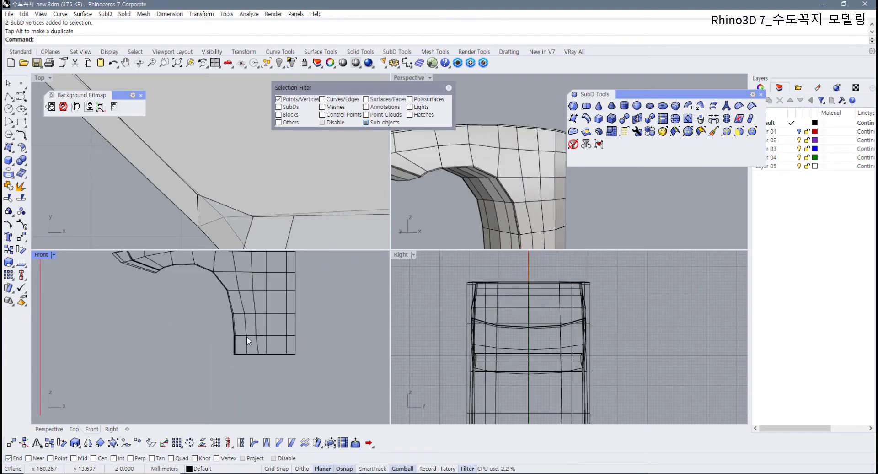
# Step: Maximize the Front view and show the faucet drawing as its background bitmap
pyautogui.scroll(3, 245, 345)
pyautogui.scroll(-4, 321, 344)
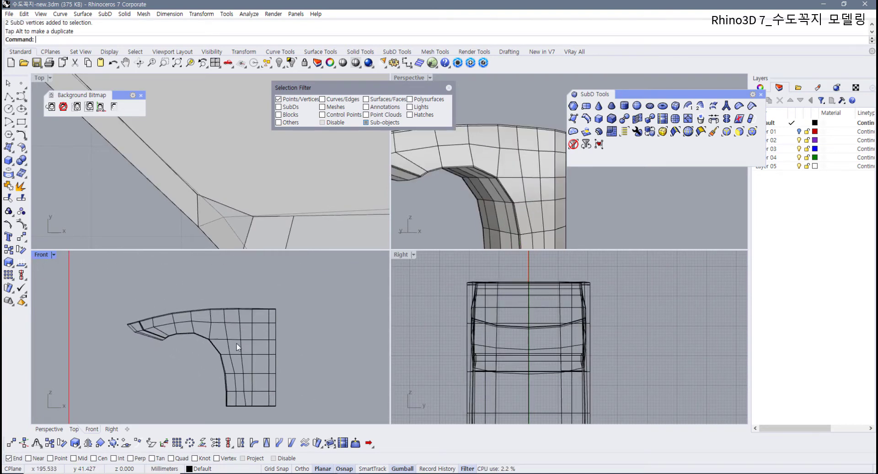
pyautogui.doubleClick(46, 256)
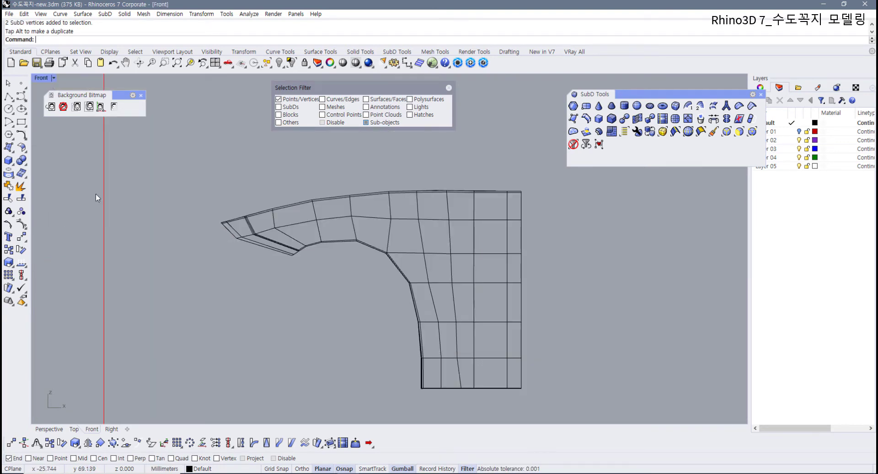
pyautogui.click(114, 107)
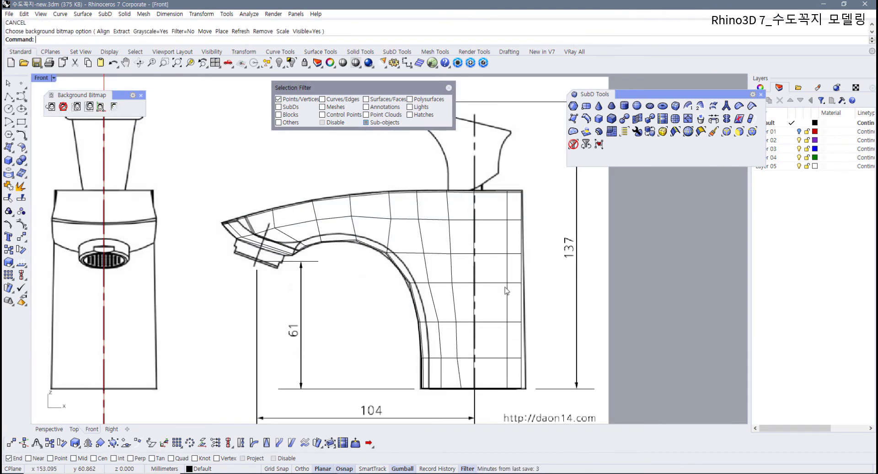
# Step: Try to move a vertex on the body's straight back edge outward to the reference outline, and undo the move
pyautogui.scroll(2, 437, 296)
pyautogui.click(438, 240)
pyautogui.scroll(3, 452, 245)
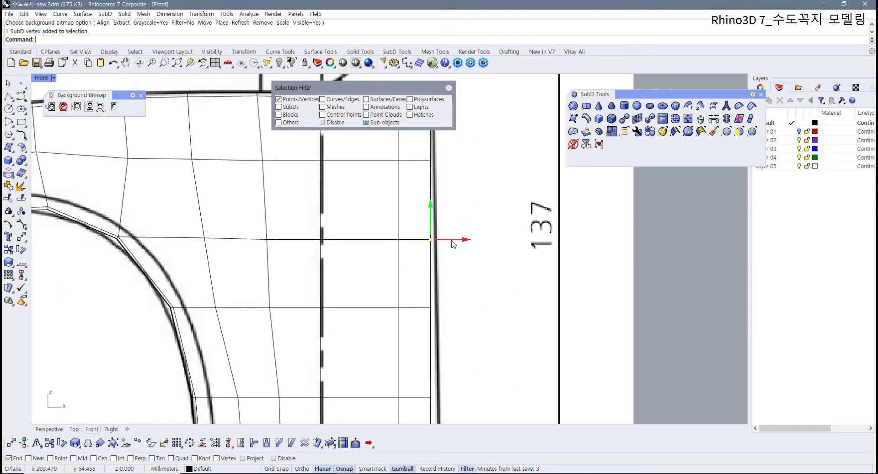
pyautogui.moveTo(453, 244); pyautogui.dragTo(457, 243)
pyautogui.hotkey('ctrl', 'z')
pyautogui.scroll(-4, 415, 218)
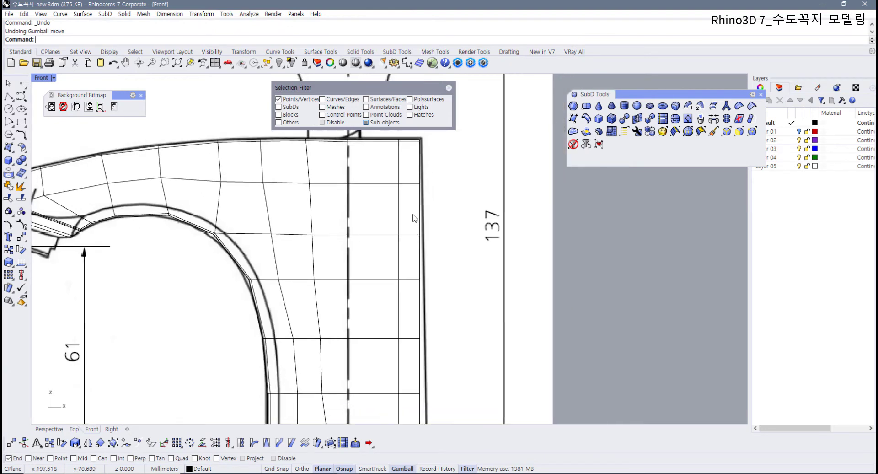
# Step: Select the vertices along the body's straight back edge below the top corner and move them slightly outward to the reference outline
pyautogui.moveTo(414, 178); pyautogui.dragTo(460, 389)
pyautogui.scroll(-5, 412, 281)
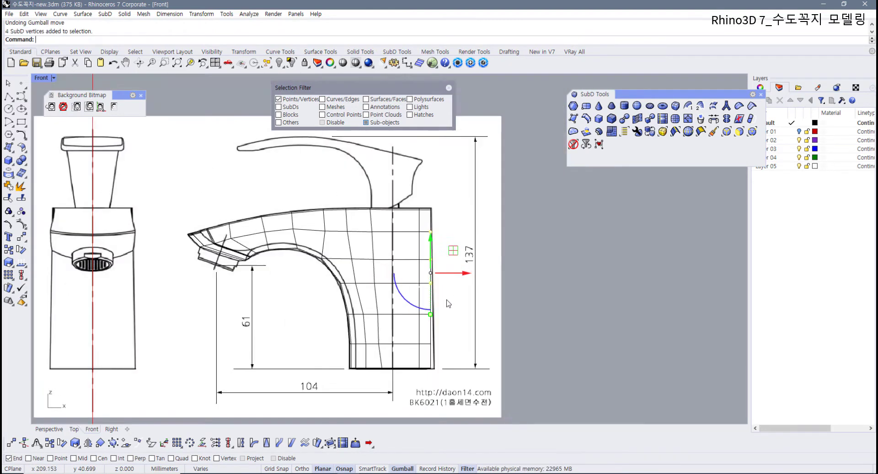
pyautogui.scroll(3, 411, 282)
pyautogui.keyDown('shift'); pyautogui.moveTo(392, 268); pyautogui.dragTo(423, 364); pyautogui.keyUp('shift')
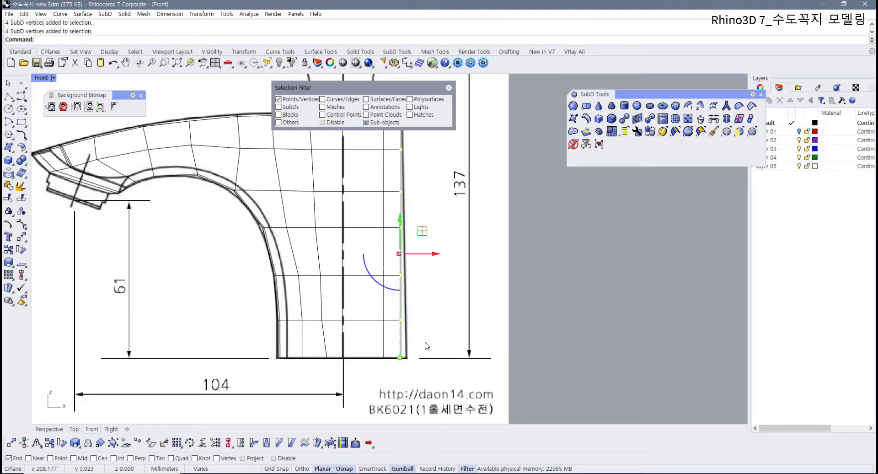
pyautogui.moveTo(428, 254); pyautogui.dragTo(432, 254)
pyautogui.scroll(5, 432, 300)
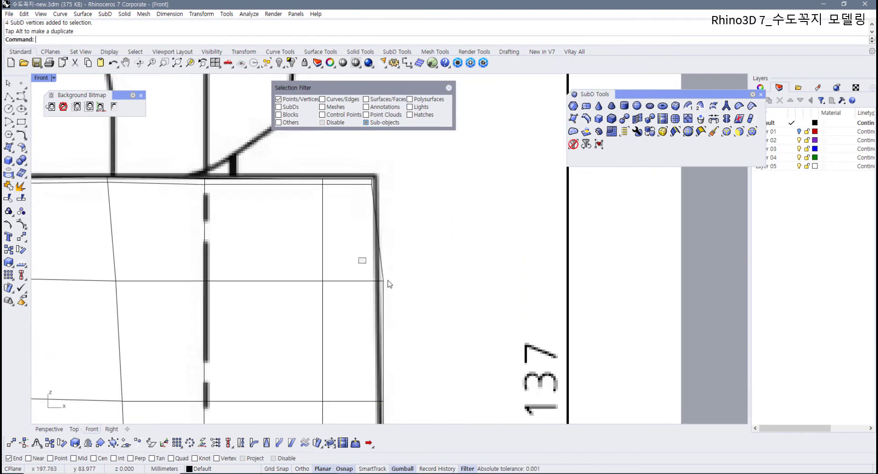
# Step: Pull the back-edge vertex nearest the body's top corner slightly inward onto the reference outline
pyautogui.click(384, 281)
pyautogui.moveTo(367, 176); pyautogui.dragTo(399, 185)
pyautogui.click(384, 280)
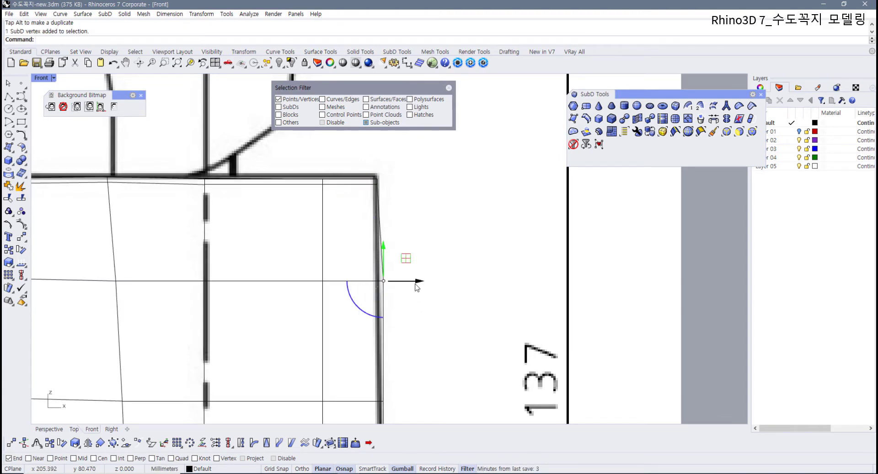
pyautogui.moveTo(415, 284); pyautogui.dragTo(410, 284)
# Step: Move the next vertex down the body's back edge slightly inward to align with the reference outline
pyautogui.scroll(-6, 406, 304)
pyautogui.moveTo(401, 308); pyautogui.dragTo(377, 262, button='right')
pyautogui.scroll(4, 359, 299)
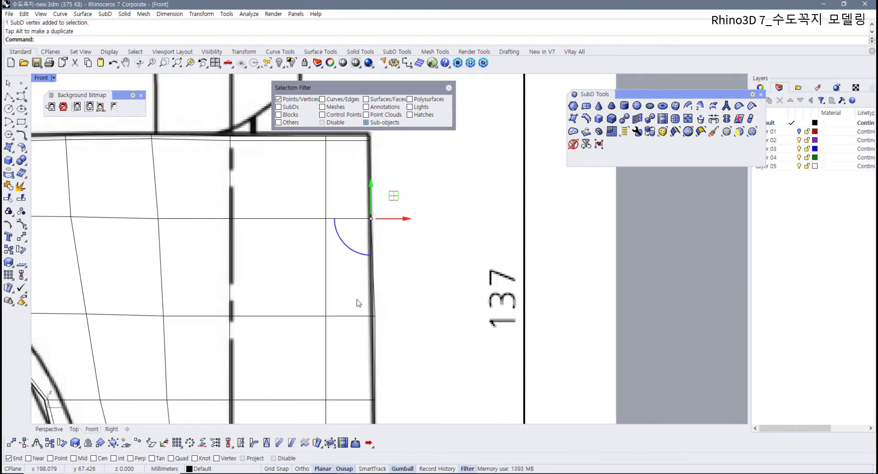
pyautogui.scroll(-2, 370, 269)
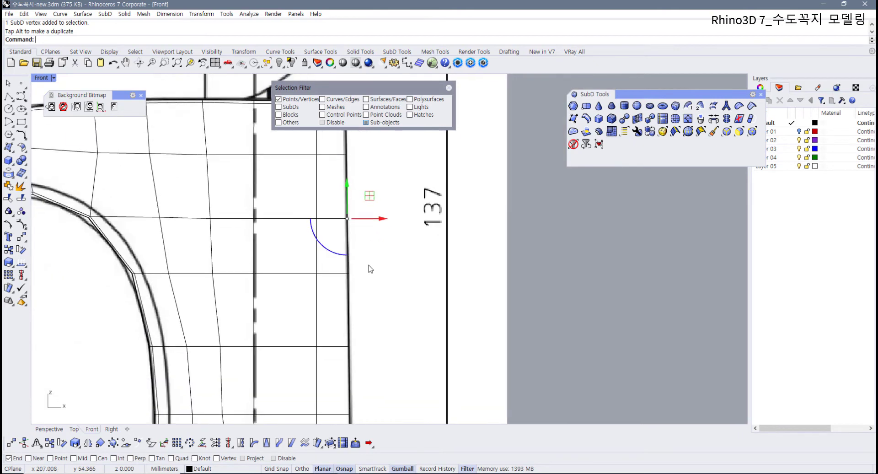
pyautogui.scroll(4, 369, 284)
pyautogui.moveTo(339, 265); pyautogui.dragTo(402, 311)
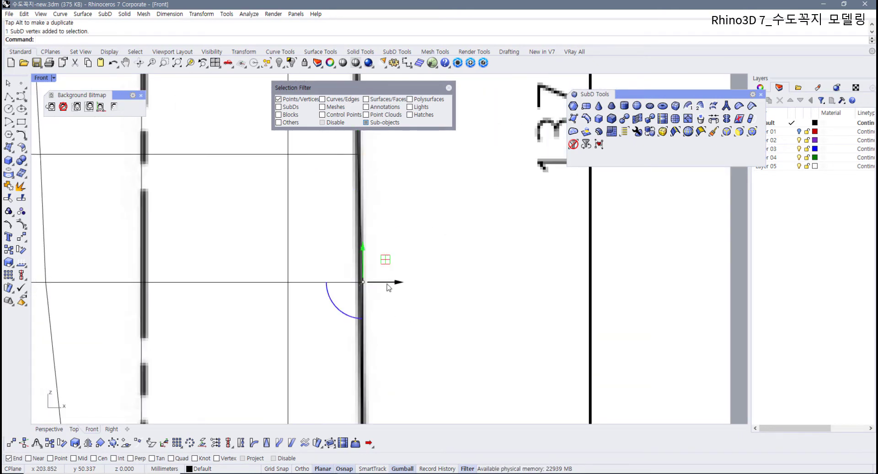
pyautogui.moveTo(385, 283); pyautogui.dragTo(382, 284)
# Step: Move the vertex cluster on the spout's upper edge behind the tip to the start of the drawing's outlet curve
pyautogui.scroll(-6, 403, 324)
pyautogui.moveTo(404, 325)
pyautogui.mouseDown(button='right')
pyautogui.moveTo(385, 243)
pyautogui.moveTo(403, 335)
pyautogui.mouseUp(button='right')
pyautogui.scroll(-8, 392, 292)
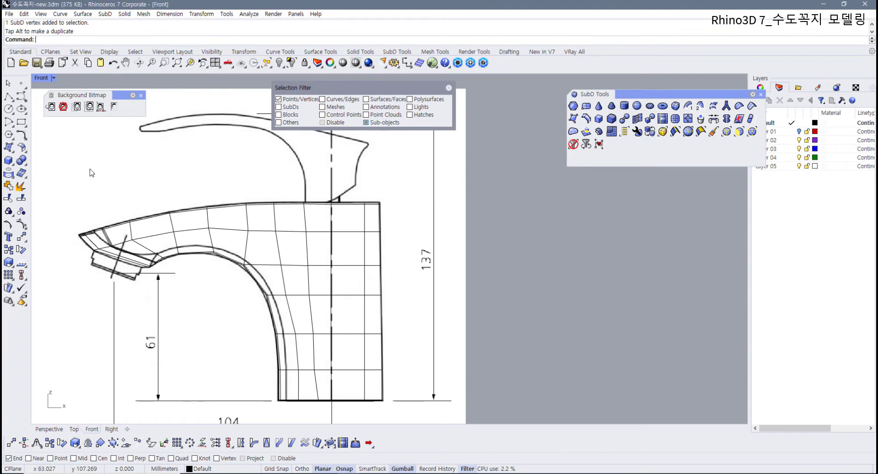
pyautogui.scroll(5, 97, 217)
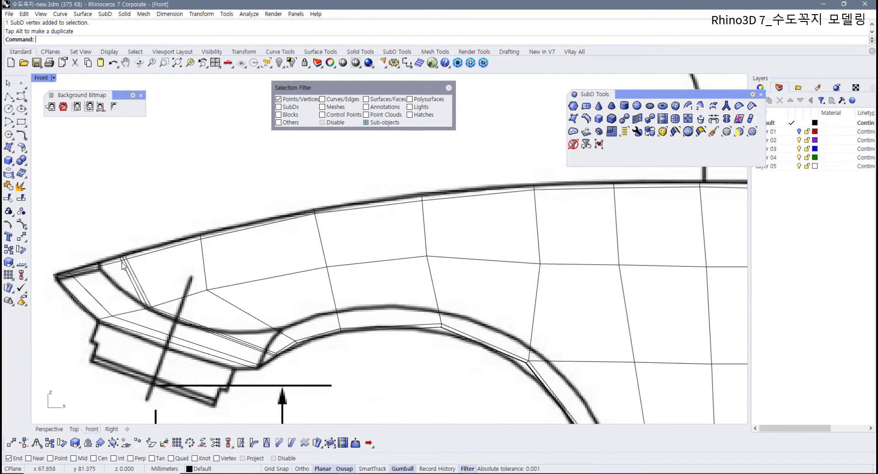
pyautogui.moveTo(108, 247); pyautogui.dragTo(147, 278)
pyautogui.moveTo(161, 275); pyautogui.dragTo(174, 270, button='right')
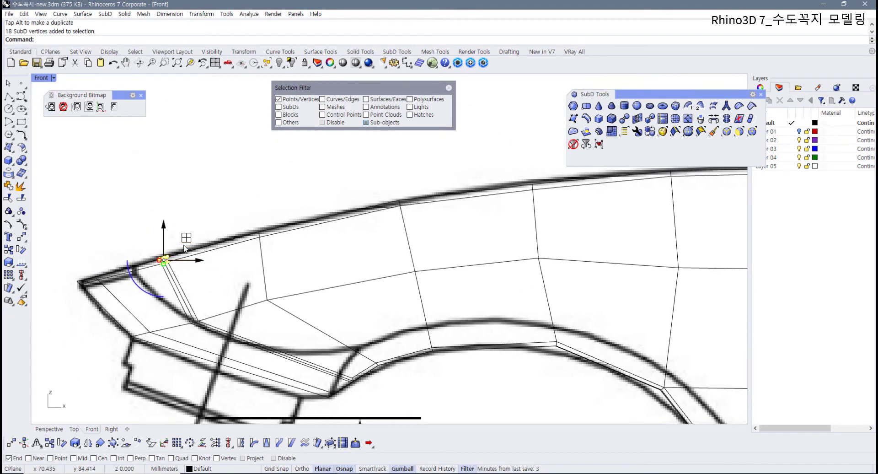
pyautogui.moveTo(132, 241); pyautogui.dragTo(193, 277)
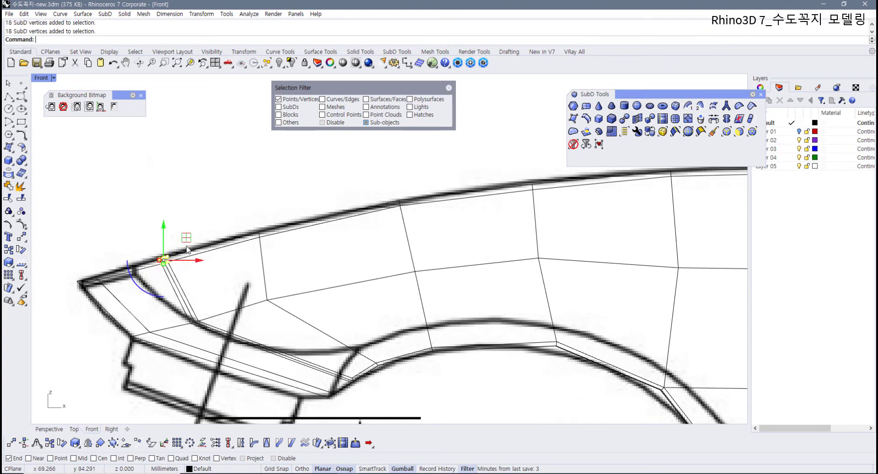
pyautogui.moveTo(187, 237); pyautogui.dragTo(158, 247)
# Step: Shift the vertex cluster midway along the spout's outlet rim slightly toward the tip, onto the drawing's curve
pyautogui.moveTo(161, 315); pyautogui.dragTo(212, 331)
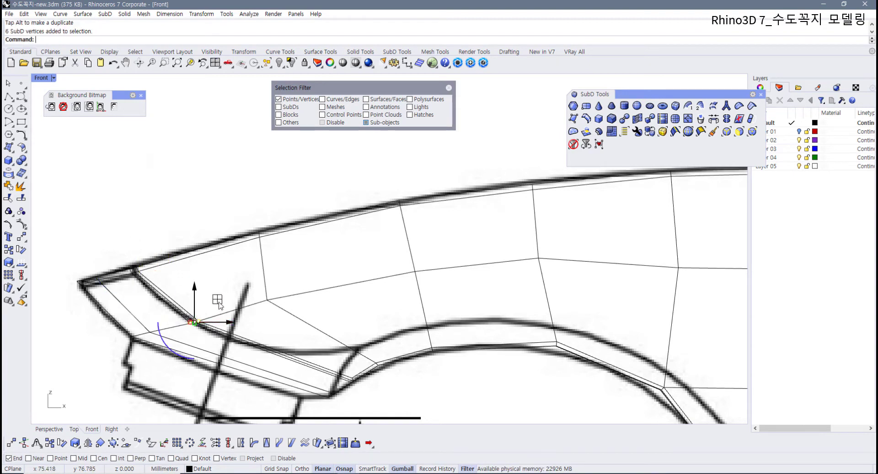
pyautogui.moveTo(218, 303); pyautogui.dragTo(216, 302)
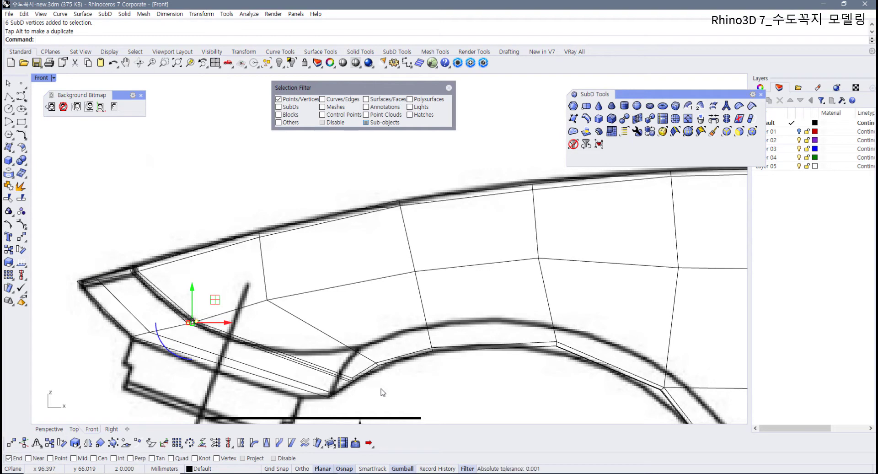
pyautogui.scroll(-5, 386, 391)
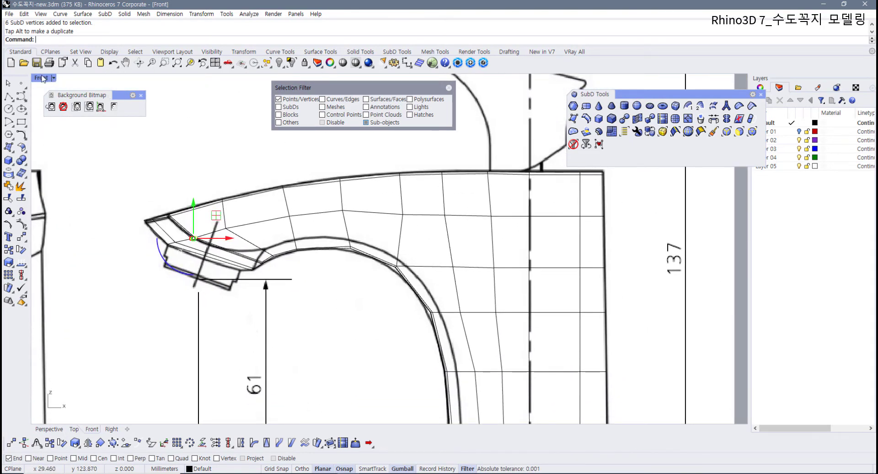
# Step: Restore the four-viewport layout and frame the arch's underside in the Front and Perspective views
pyautogui.doubleClick(42, 78)
pyautogui.click(490, 207)
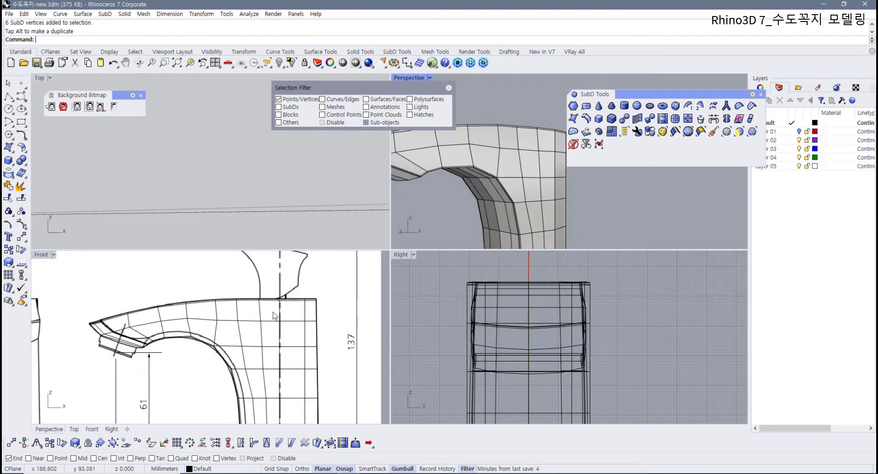
pyautogui.scroll(-5, 276, 350)
pyautogui.scroll(7, 270, 356)
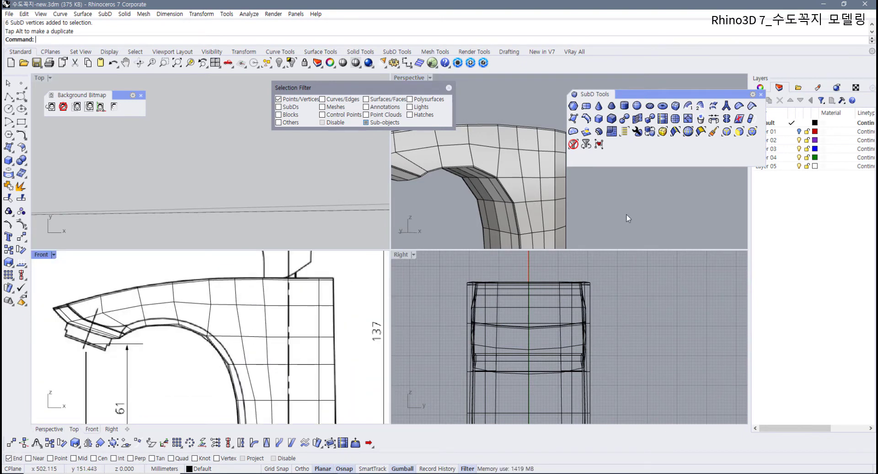
pyautogui.moveTo(626, 215); pyautogui.dragTo(612, 203, button='right')
pyautogui.scroll(5, 187, 343)
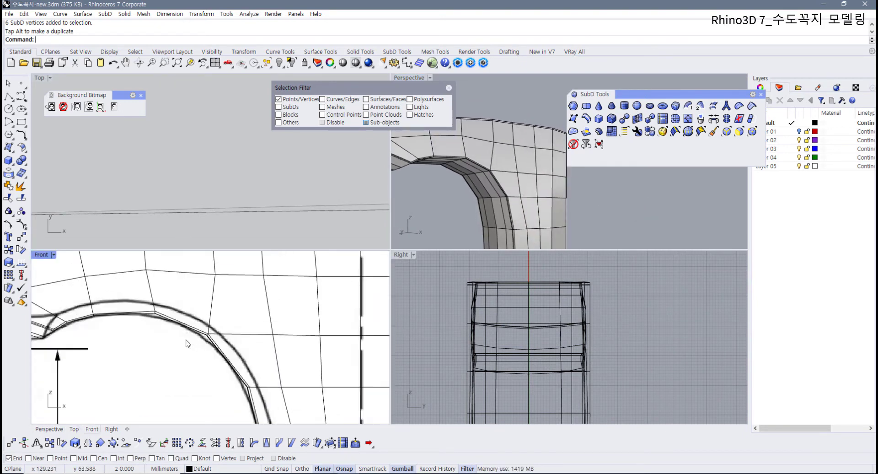
pyautogui.scroll(2, 192, 346)
pyautogui.scroll(7, 178, 323)
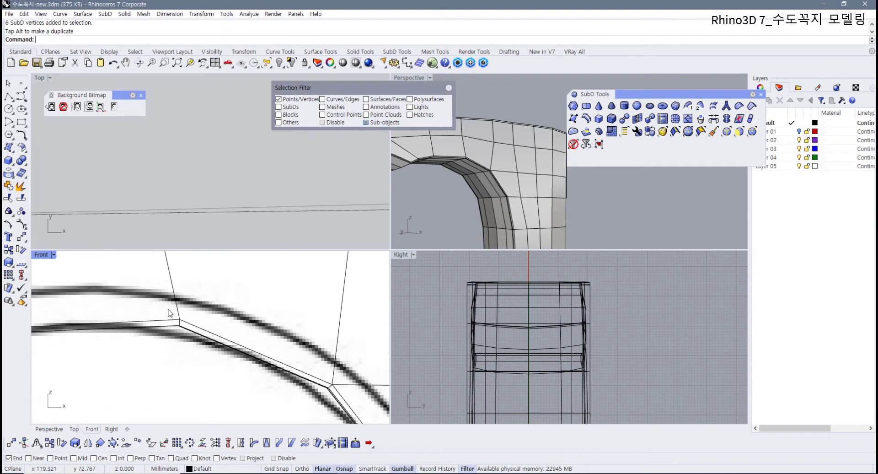
pyautogui.moveTo(168, 308); pyautogui.dragTo(189, 334)
pyautogui.click(189, 333)
pyautogui.scroll(6, 171, 320)
# Step: Select the three side rim vertices at the bend of the arch and move them up to the outer reference curve
pyautogui.scroll(5, 477, 205)
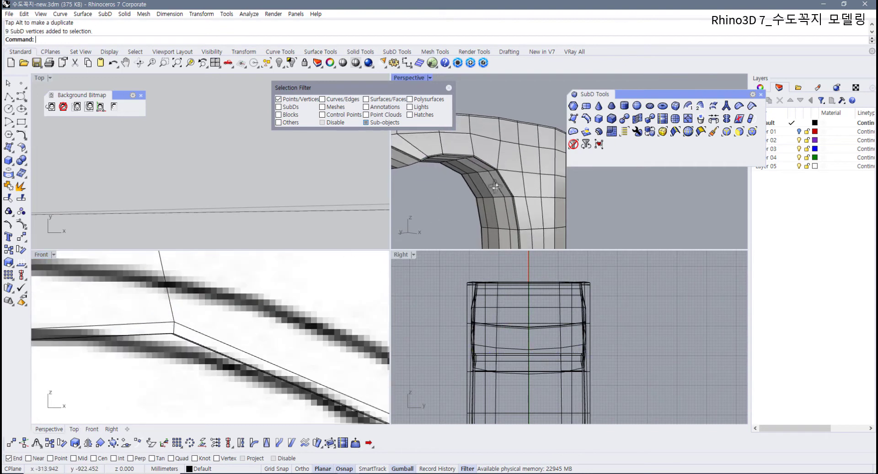
pyautogui.moveTo(487, 135); pyautogui.dragTo(514, 176)
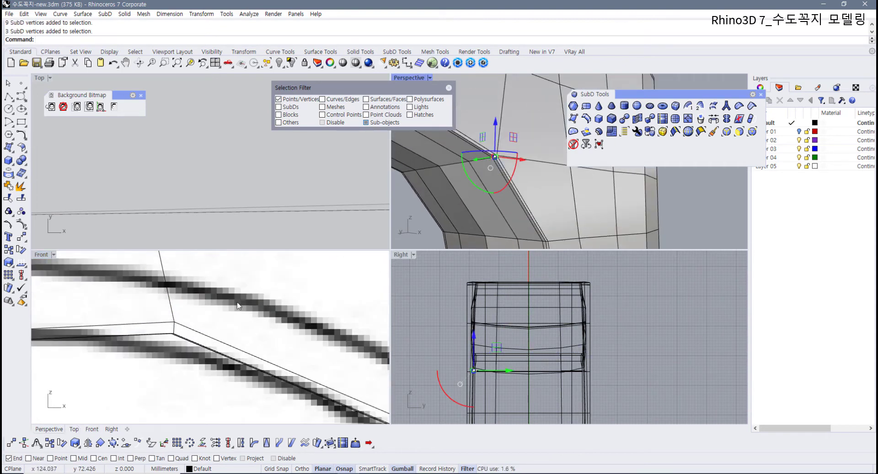
pyautogui.moveTo(233, 313); pyautogui.dragTo(247, 327, button='right')
pyautogui.scroll(-10, 265, 336)
pyautogui.moveTo(304, 349); pyautogui.dragTo(267, 356, button='right')
pyautogui.scroll(5, 267, 356)
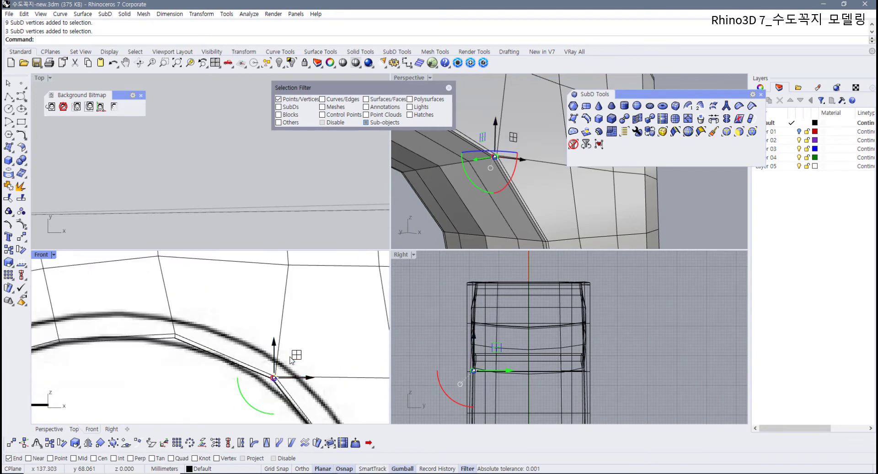
pyautogui.moveTo(297, 354); pyautogui.dragTo(307, 346)
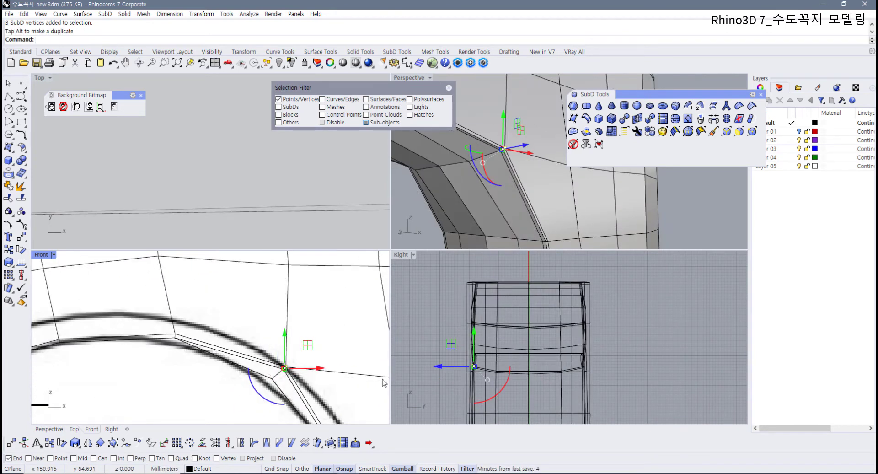
# Step: Move the next three side rim vertices, nearer the arch's crown, up to the outer reference curve
pyautogui.moveTo(462, 188); pyautogui.dragTo(475, 170, button='right')
pyautogui.moveTo(478, 158); pyautogui.dragTo(510, 189)
pyautogui.moveTo(208, 330); pyautogui.dragTo(246, 339, button='right')
pyautogui.moveTo(237, 324); pyautogui.dragTo(231, 313)
pyautogui.moveTo(129, 336); pyautogui.dragTo(244, 314, button='right')
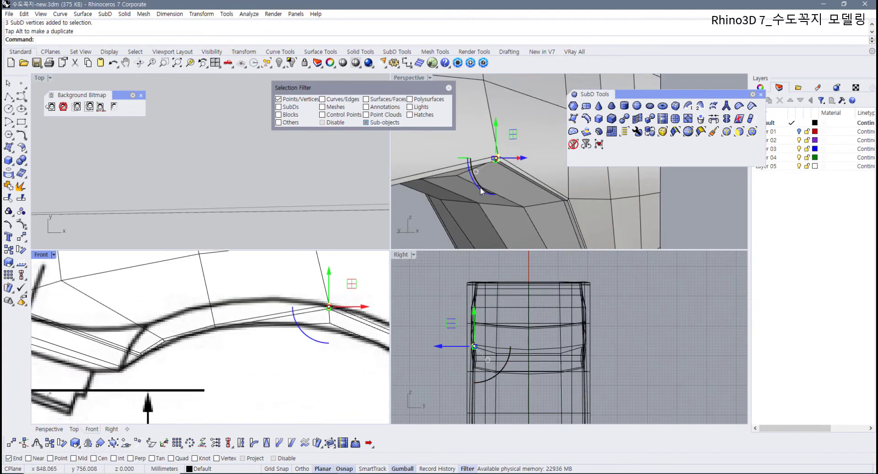
# Step: Select the remaining side rim vertex groups between the arch and the spout outlet, move them up to the outer reference curve, and deselect them
pyautogui.moveTo(482, 188); pyautogui.dragTo(500, 203, button='right')
pyautogui.moveTo(432, 157); pyautogui.dragTo(459, 180)
pyautogui.moveTo(478, 181); pyautogui.dragTo(496, 151, button='right')
pyautogui.scroll(-3, 495, 150)
pyautogui.moveTo(490, 204); pyautogui.dragTo(433, 167, button='right')
pyautogui.scroll(4, 158, 334)
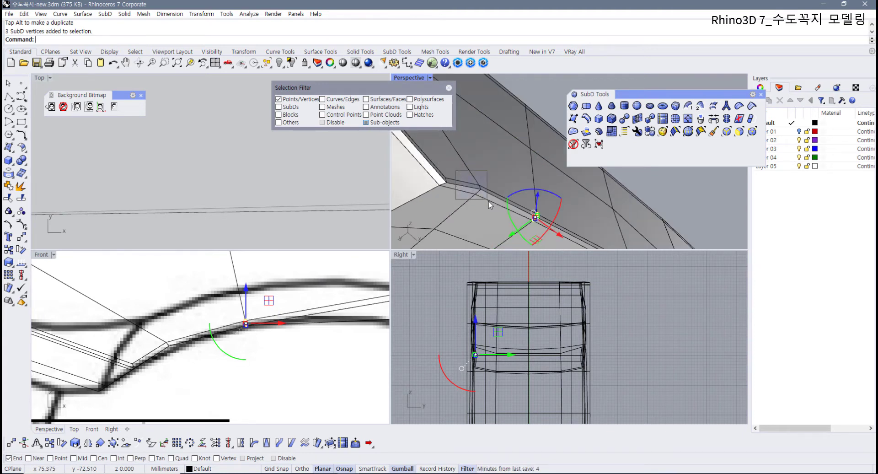
pyautogui.keyDown('shift'); pyautogui.moveTo(488, 201); pyautogui.dragTo(489, 201); pyautogui.keyUp('shift')
pyautogui.keyDown('shift'); pyautogui.moveTo(408, 168); pyautogui.dragTo(460, 200); pyautogui.keyUp('shift')
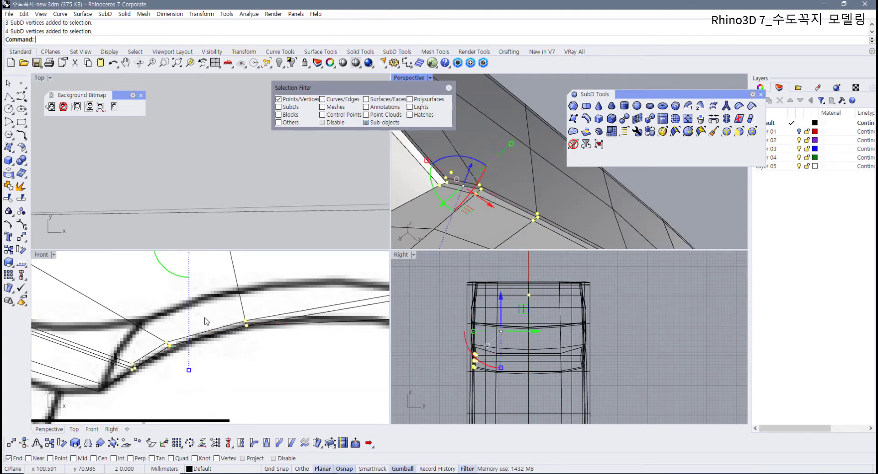
pyautogui.scroll(-6, 206, 321)
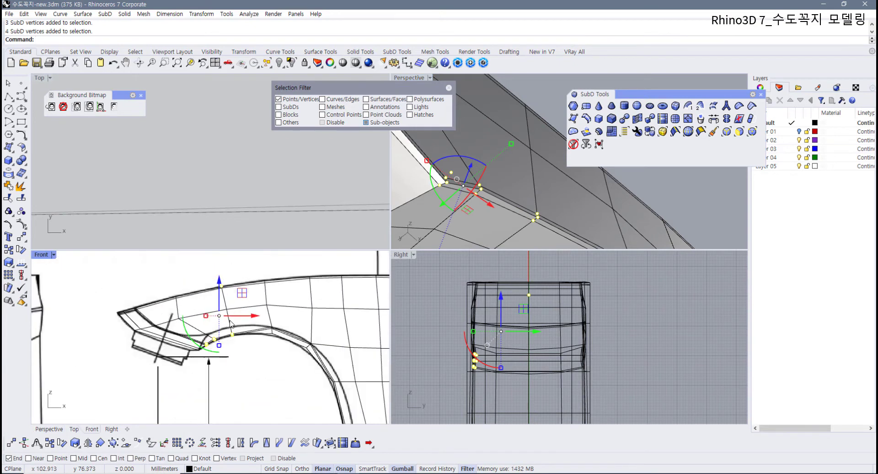
pyautogui.scroll(2, 231, 325)
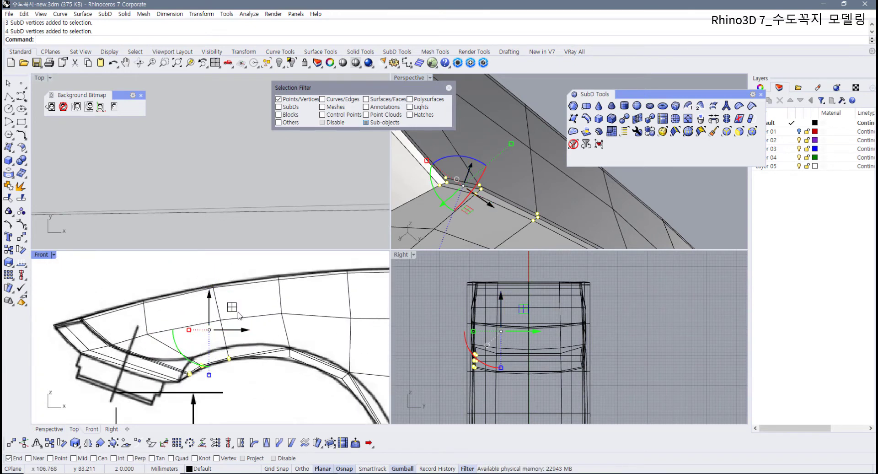
pyautogui.moveTo(232, 307); pyautogui.dragTo(229, 331)
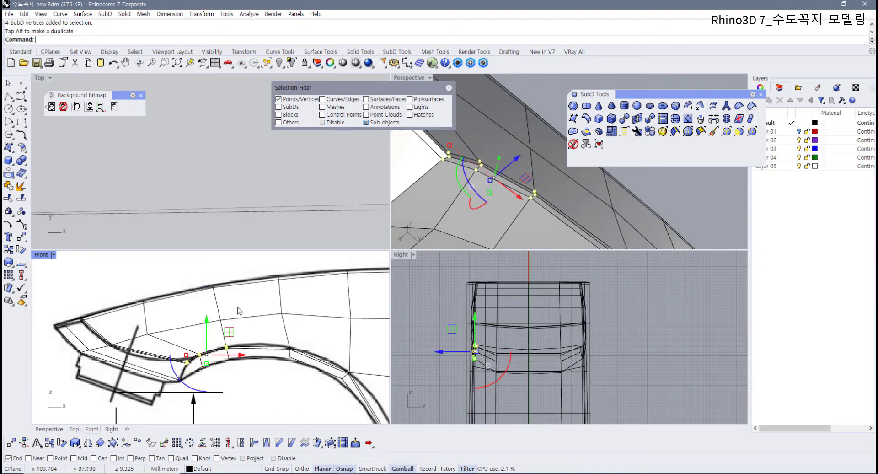
pyautogui.click(291, 384)
pyautogui.scroll(2, 276, 355)
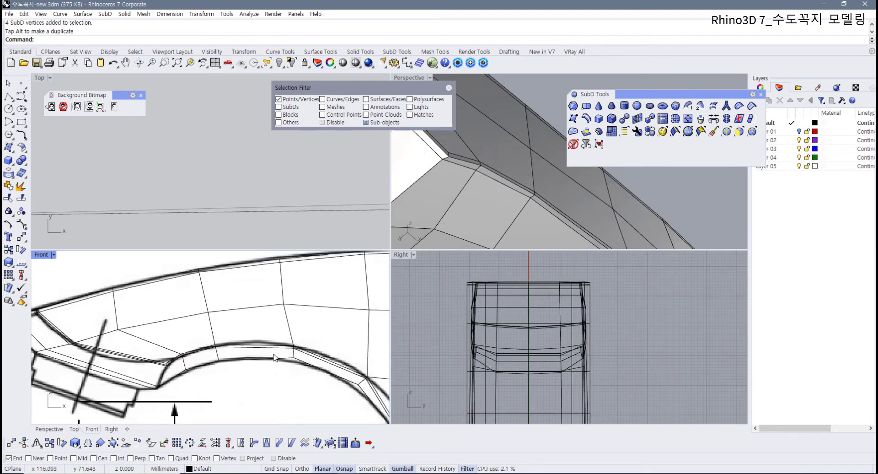
# Step: Examine the rim vertices at the arch's bend against the outer reference curve in the Perspective and Front views
pyautogui.scroll(-6, 278, 355)
pyautogui.moveTo(297, 361); pyautogui.dragTo(233, 312, button='right')
pyautogui.moveTo(606, 203); pyautogui.dragTo(492, 206, button='right')
pyautogui.moveTo(492, 206); pyautogui.dragTo(519, 194)
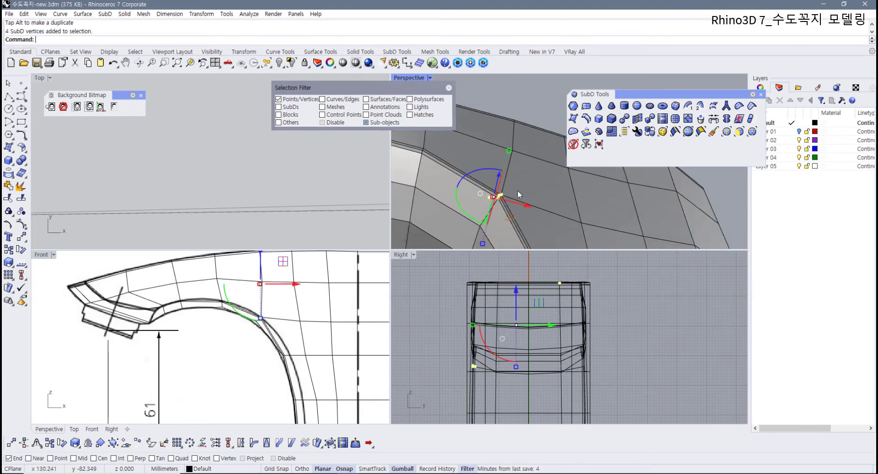
pyautogui.press('Escape')
pyautogui.scroll(3, 498, 191)
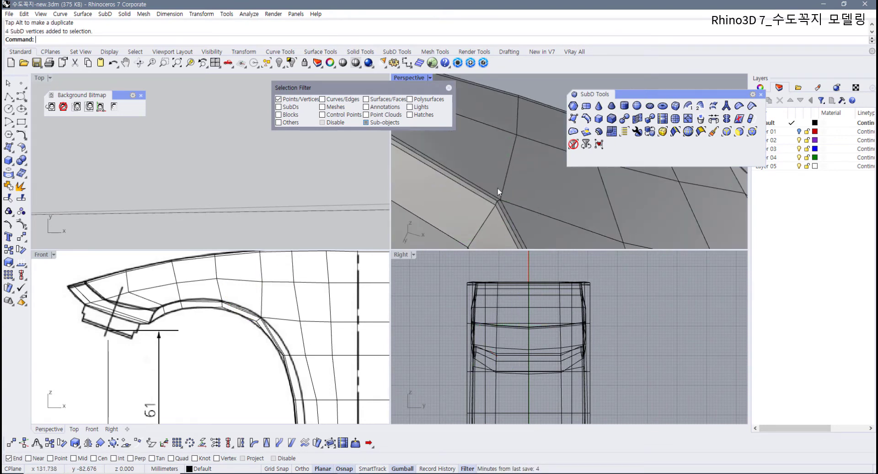
pyautogui.moveTo(512, 216); pyautogui.dragTo(512, 217)
pyautogui.scroll(-8, 513, 217)
pyautogui.moveTo(515, 205); pyautogui.dragTo(502, 91, button='right')
pyautogui.scroll(3, 276, 318)
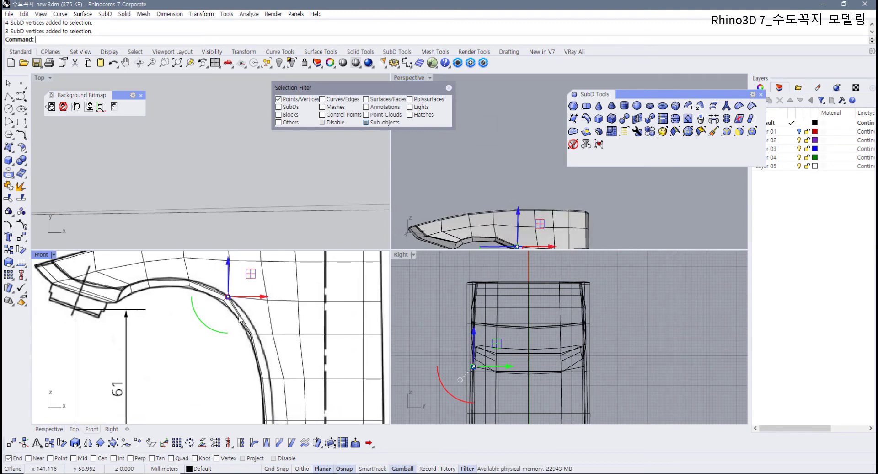
# Step: Select the three side rim vertices just below the arch's bend and move them horizontally out to the outer reference curve
pyautogui.scroll(5, 507, 189)
pyautogui.scroll(5, 506, 189)
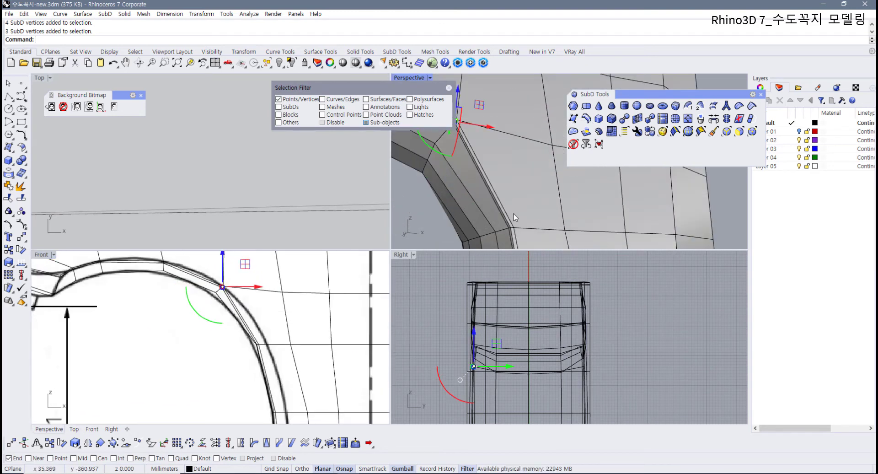
pyautogui.moveTo(493, 223); pyautogui.dragTo(528, 246)
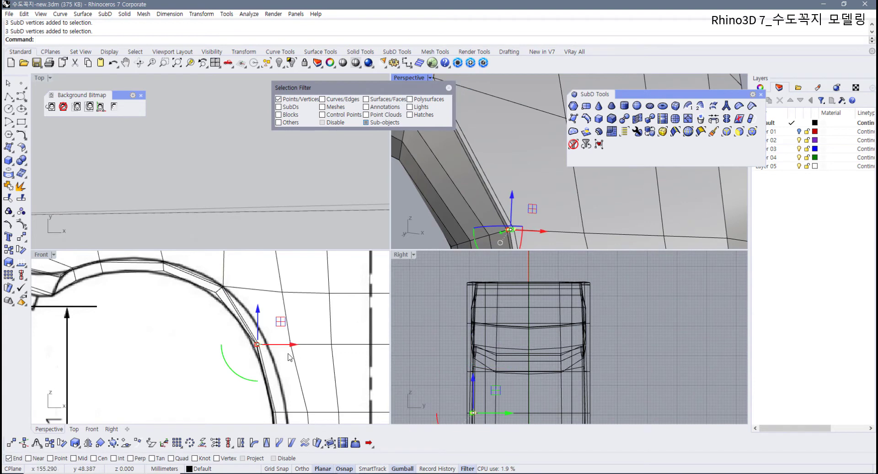
pyautogui.moveTo(285, 342); pyautogui.dragTo(269, 323, button='right')
pyautogui.moveTo(273, 326); pyautogui.dragTo(285, 327)
pyautogui.moveTo(300, 348); pyautogui.dragTo(260, 293, button='right')
pyautogui.scroll(-2, 263, 293)
pyautogui.moveTo(479, 218); pyautogui.dragTo(496, 188, button='right')
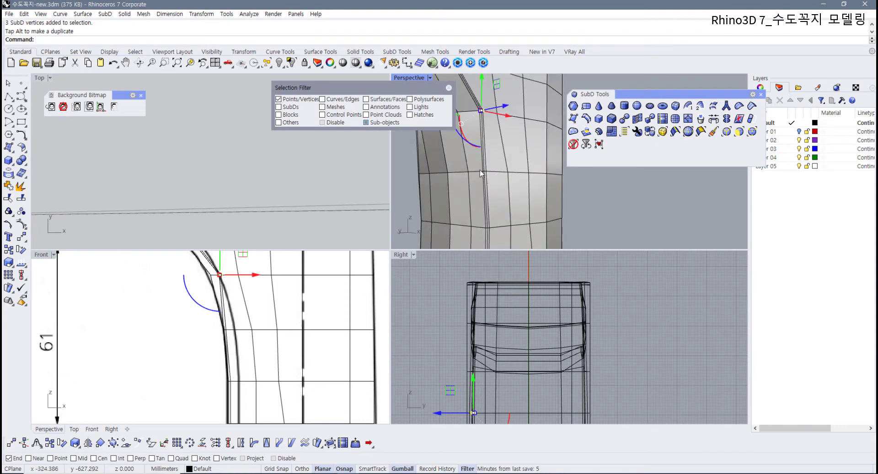
# Step: Select the lower side rim vertices from below the arch's bend to the base and move them horizontally onto the outer reference curve
pyautogui.moveTo(475, 165); pyautogui.dragTo(492, 181)
pyautogui.scroll(-3, 499, 207)
pyautogui.keyDown('shift'); pyautogui.moveTo(499, 207); pyautogui.dragTo(474, 194, button='right'); pyautogui.keyUp('shift')
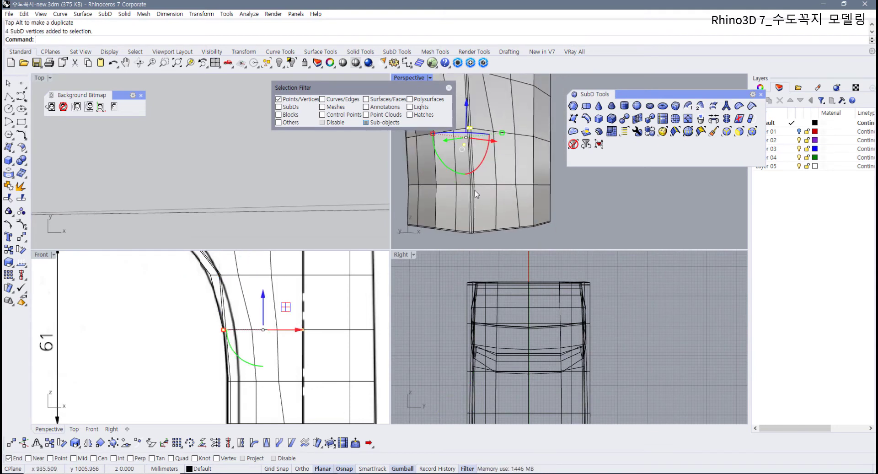
pyautogui.keyDown('shift'); pyautogui.moveTo(476, 185); pyautogui.dragTo(482, 181); pyautogui.keyUp('shift')
pyautogui.moveTo(482, 219); pyautogui.dragTo(459, 184, button='right')
pyautogui.scroll(4, 459, 184)
pyautogui.keyDown('shift'); pyautogui.moveTo(444, 164); pyautogui.dragTo(470, 180); pyautogui.keyUp('shift')
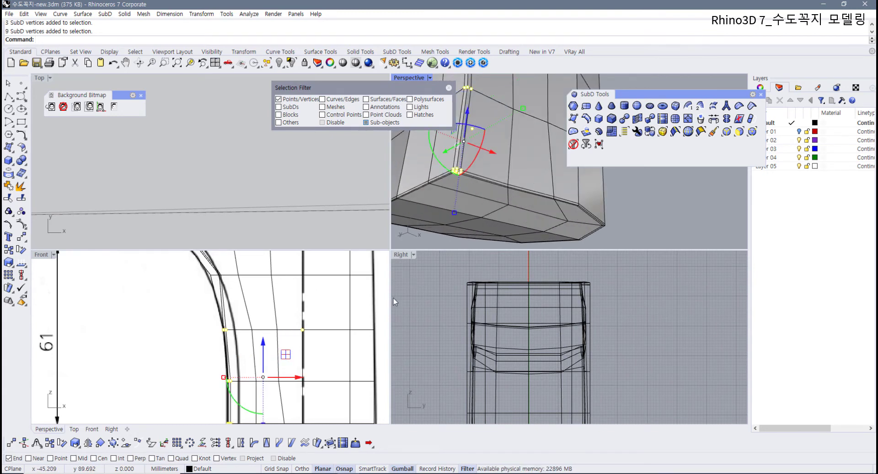
pyautogui.scroll(-2, 382, 306)
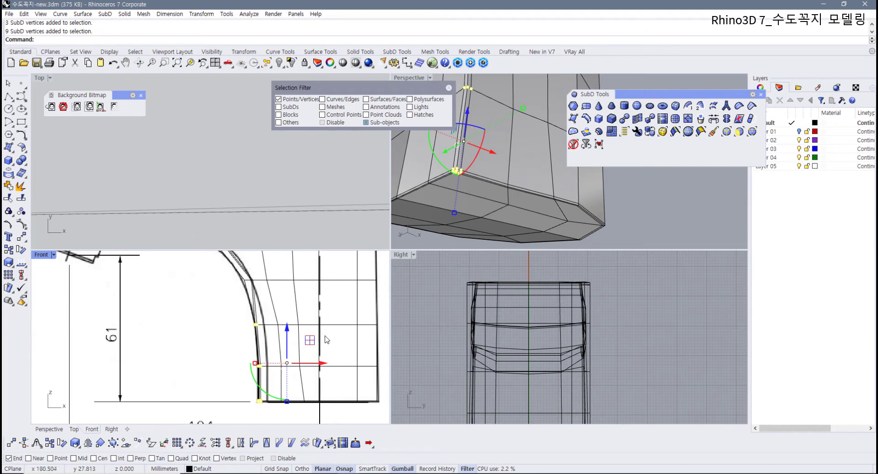
pyautogui.moveTo(311, 367)
pyautogui.mouseDown()
pyautogui.moveTo(325, 368)
pyautogui.moveTo(316, 365)
pyautogui.mouseUp()
# Step: Select the side vertices between the rim and the centre line near the base and move them horizontally to even out the edge flow
pyautogui.click(309, 385)
pyautogui.scroll(2, 301, 370)
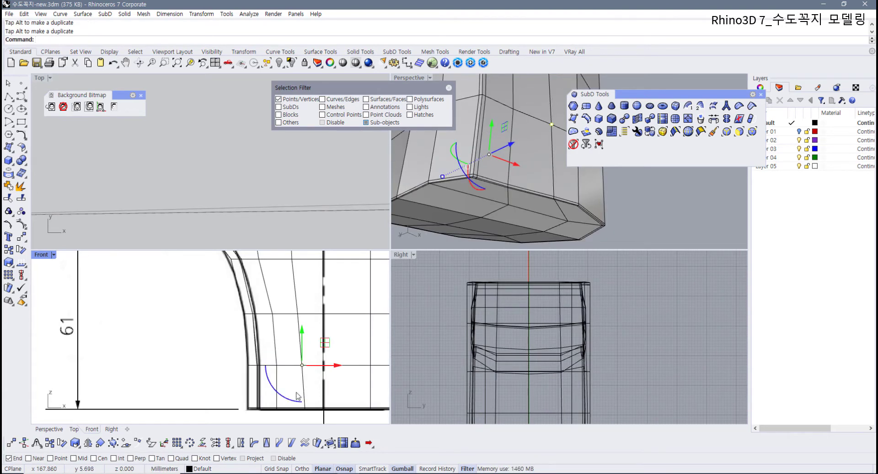
pyautogui.moveTo(296, 394); pyautogui.dragTo(323, 409)
# Step: Examine the rim vertices at the arch's bend against the reference drawing in smooth display, and return the SubDs to flat display
pyautogui.moveTo(270, 316); pyautogui.dragTo(278, 362, button='right')
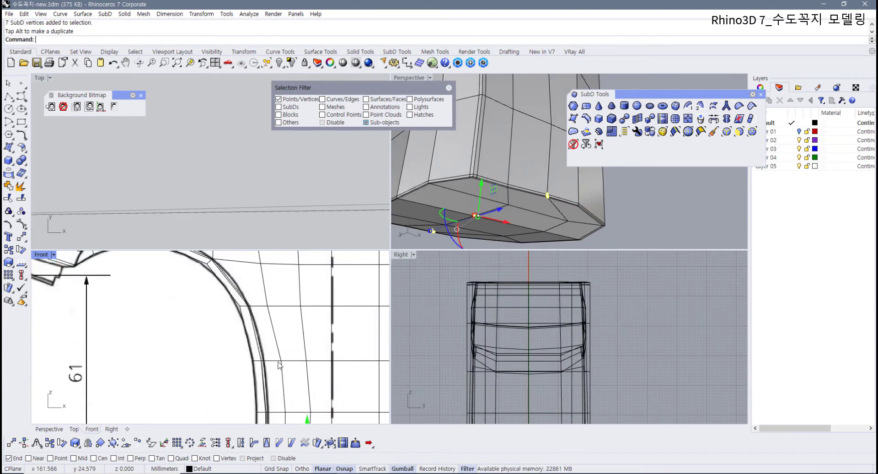
pyautogui.moveTo(240, 304); pyautogui.dragTo(242, 348, button='right')
pyautogui.scroll(6, 241, 348)
pyautogui.moveTo(231, 361); pyautogui.dragTo(265, 355)
pyautogui.scroll(-2, 283, 352)
pyautogui.press('Tab')
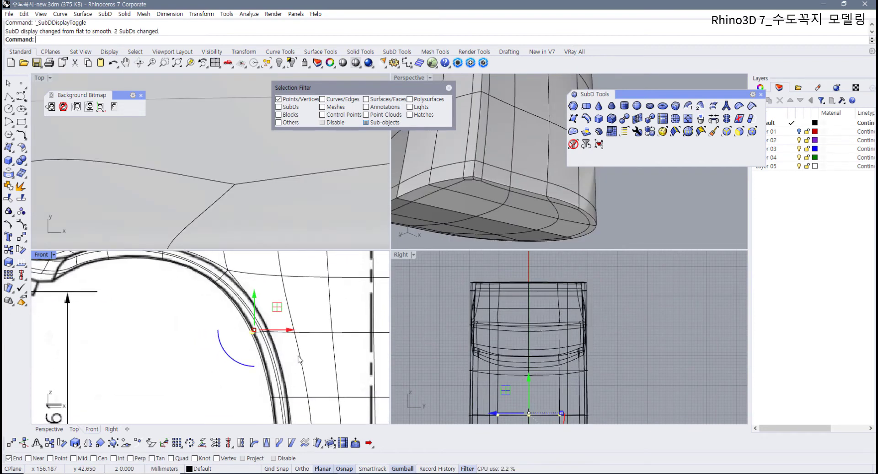
pyautogui.moveTo(481, 169); pyautogui.dragTo(486, 81, button='right')
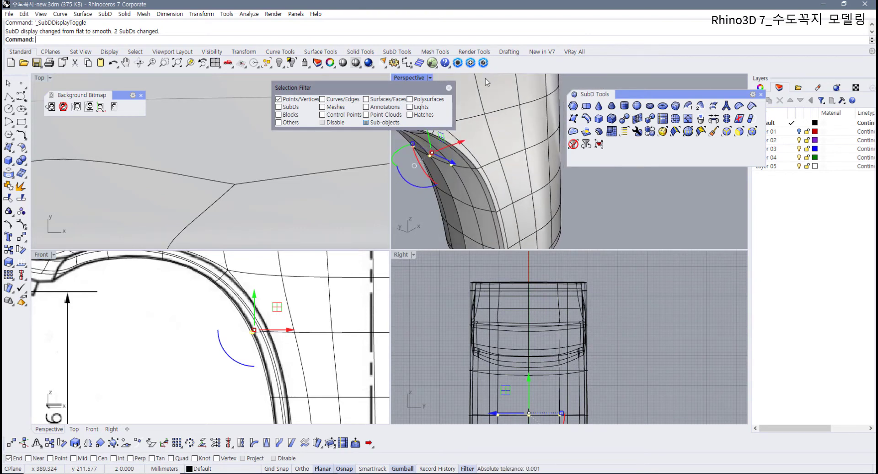
pyautogui.click(256, 320)
pyautogui.scroll(4, 251, 334)
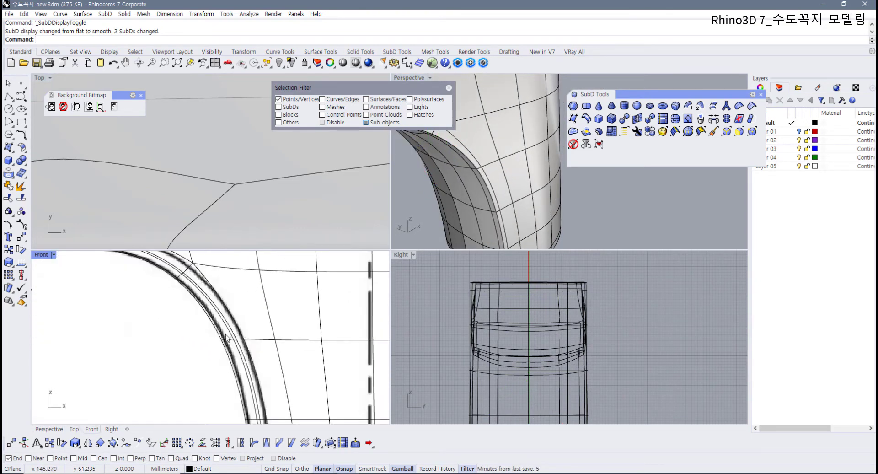
pyautogui.scroll(6, 232, 334)
pyautogui.moveTo(230, 336); pyautogui.dragTo(284, 354)
pyautogui.click(299, 360)
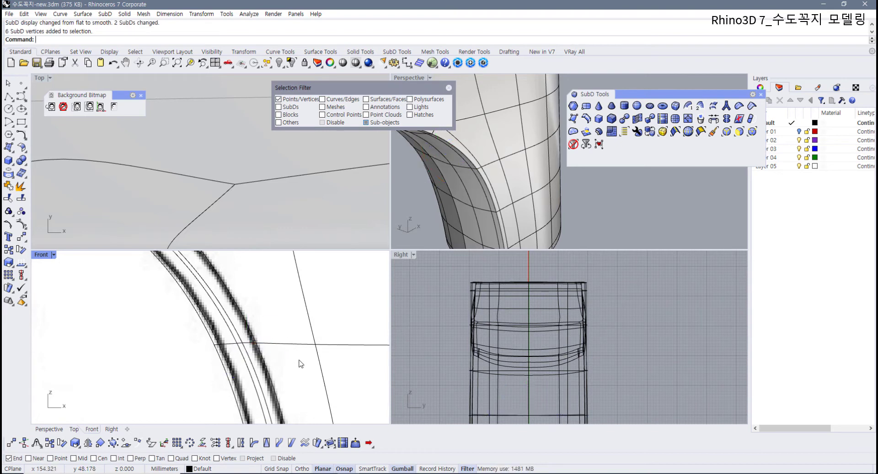
pyautogui.press('Tab')
pyautogui.moveTo(452, 201); pyautogui.dragTo(481, 152, button='right')
pyautogui.rightClick(481, 153)
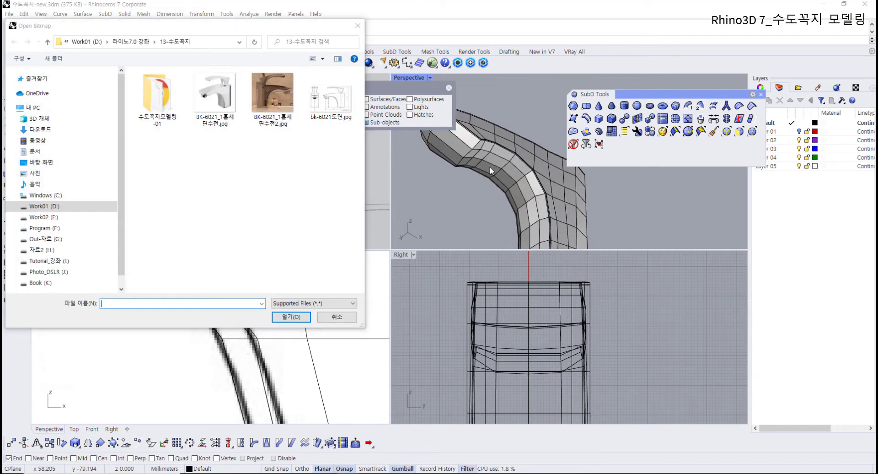
pyautogui.click(341, 320)
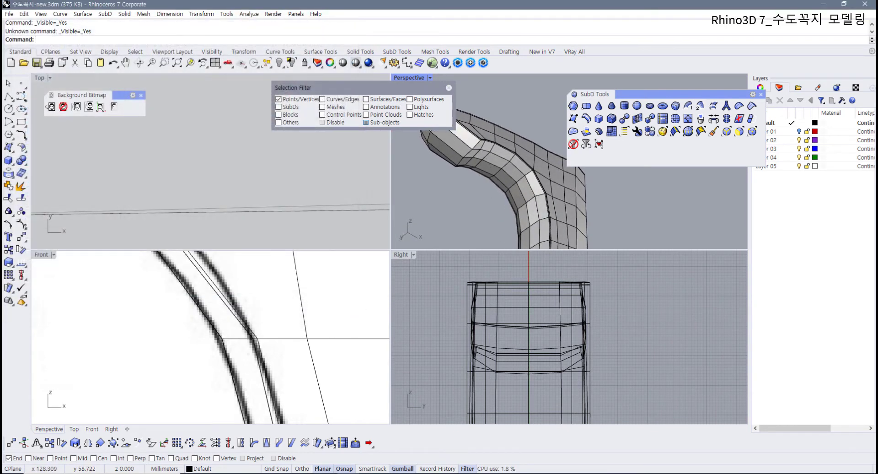
# Step: Examine the junction between the spout outlet and the inner arch up close, and maximize the Perspective view on it
pyautogui.click(470, 144)
pyautogui.scroll(9, 471, 145)
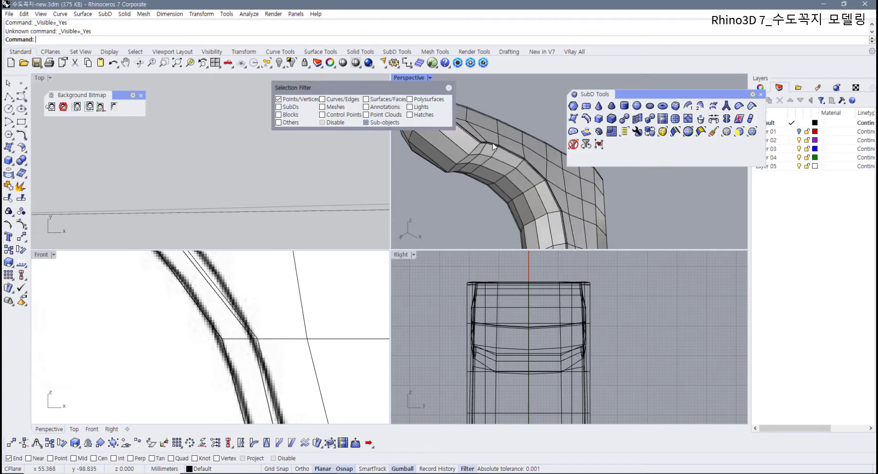
pyautogui.moveTo(491, 175); pyautogui.dragTo(504, 163, button='right')
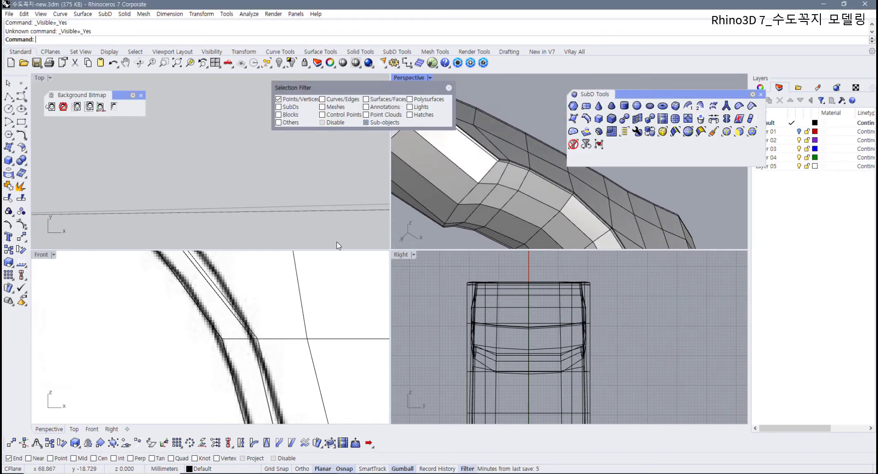
pyautogui.scroll(-8, 191, 323)
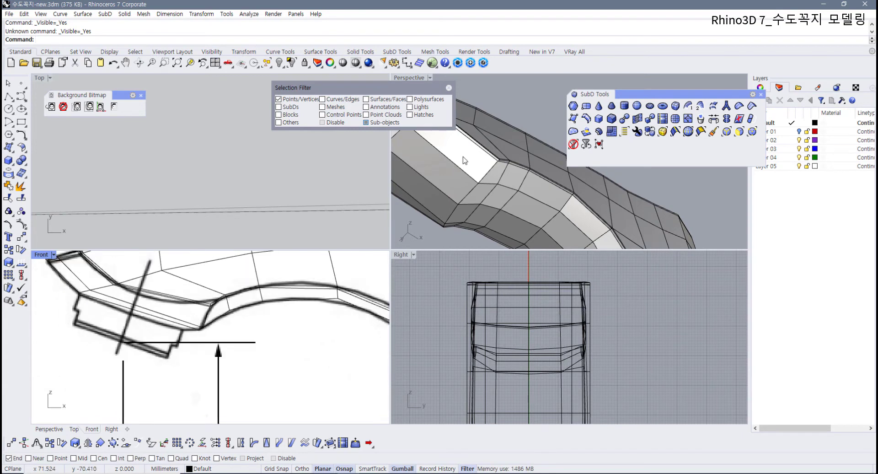
pyautogui.doubleClick(416, 78)
pyautogui.moveTo(257, 269); pyautogui.dragTo(342, 306, button='right')
pyautogui.scroll(3, 298, 282)
pyautogui.keyDown('shift'); pyautogui.moveTo(341, 305); pyautogui.dragTo(332, 324, button='right'); pyautogui.keyUp('shift')
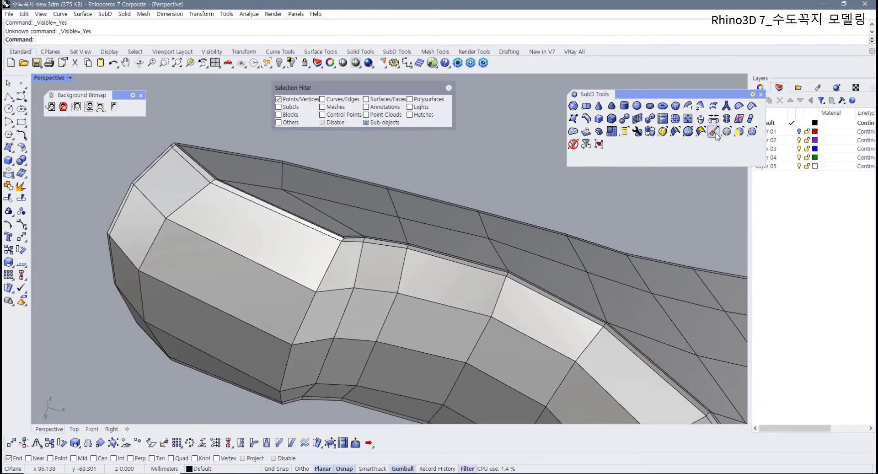
# Step: Use Insert Point to add a supporting edge on the spout outlet side of the outlet-to-arch corner edge, continuing across the rim bevel
pyautogui.click(688, 119)
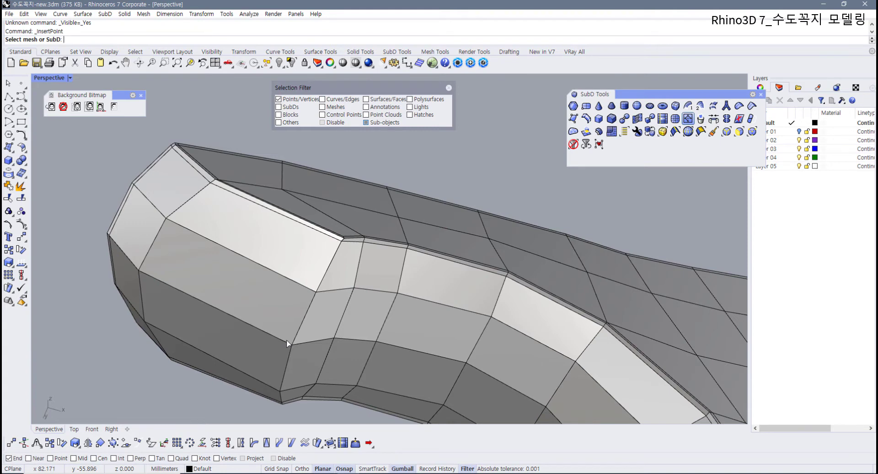
pyautogui.click(287, 344)
pyautogui.scroll(3, 288, 343)
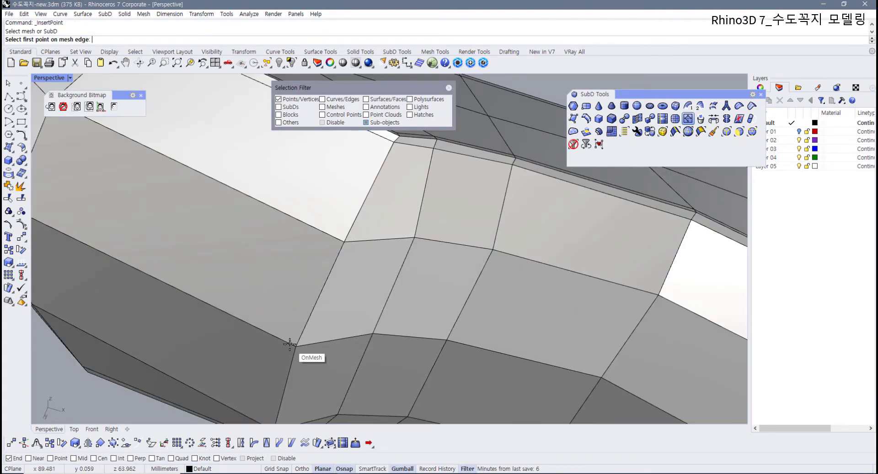
pyautogui.click(289, 343)
pyautogui.click(338, 238)
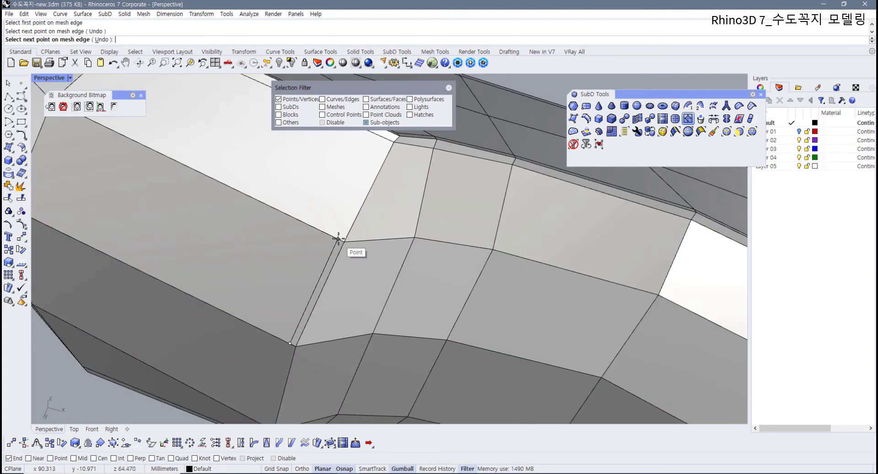
pyautogui.moveTo(368, 197); pyautogui.dragTo(348, 231, button='right')
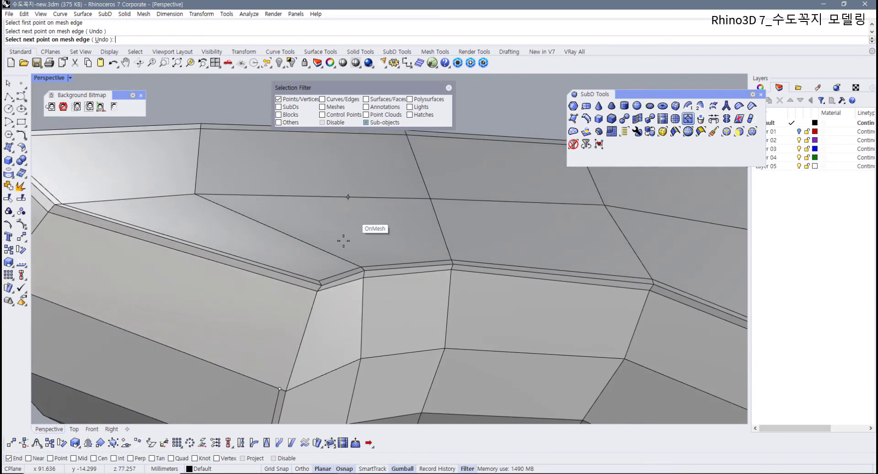
pyautogui.click(311, 290)
pyautogui.scroll(2, 310, 290)
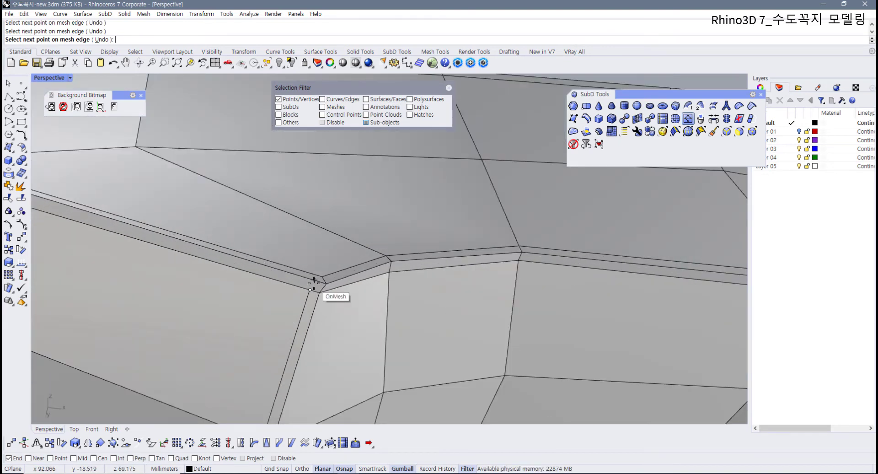
pyautogui.click(313, 282)
pyautogui.moveTo(313, 284); pyautogui.dragTo(371, 270, button='right')
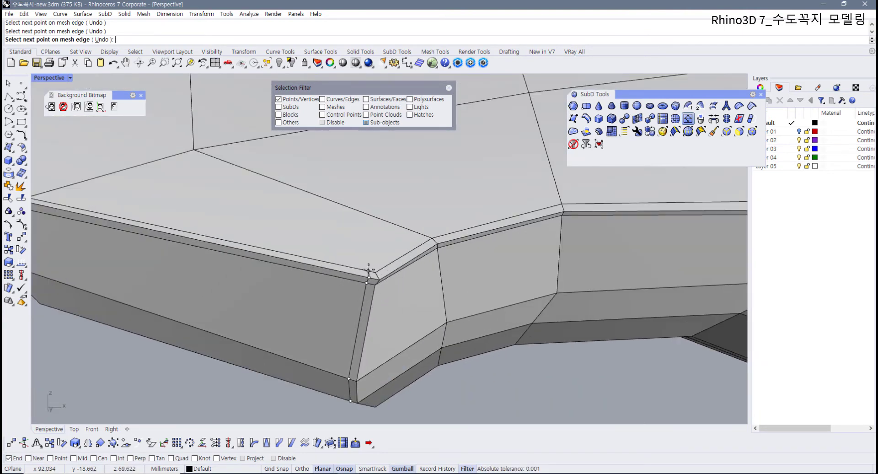
pyautogui.rightClick(368, 270)
# Step: Insert a second supporting edge on the arch side of the same corner edge, from the rim bevel onto the underside
pyautogui.rightClick(396, 273)
pyautogui.click(386, 273)
pyautogui.click(382, 269)
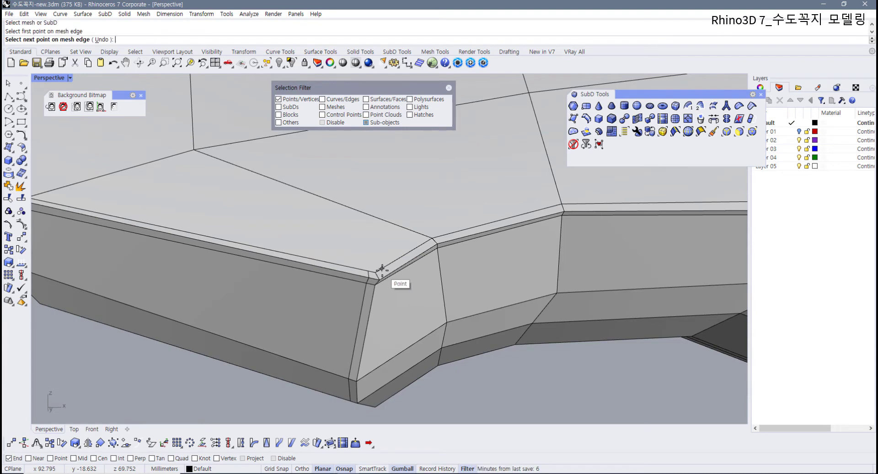
pyautogui.click(387, 276)
pyautogui.moveTo(391, 284); pyautogui.dragTo(255, 261, button='right')
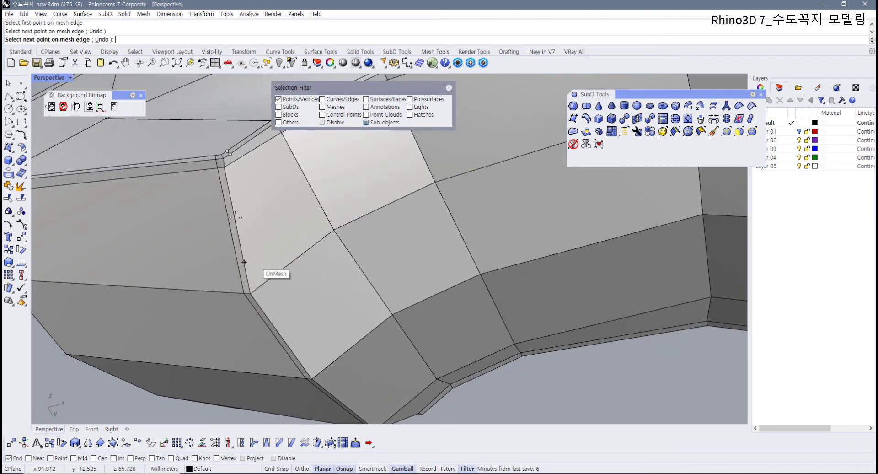
pyautogui.click(233, 162)
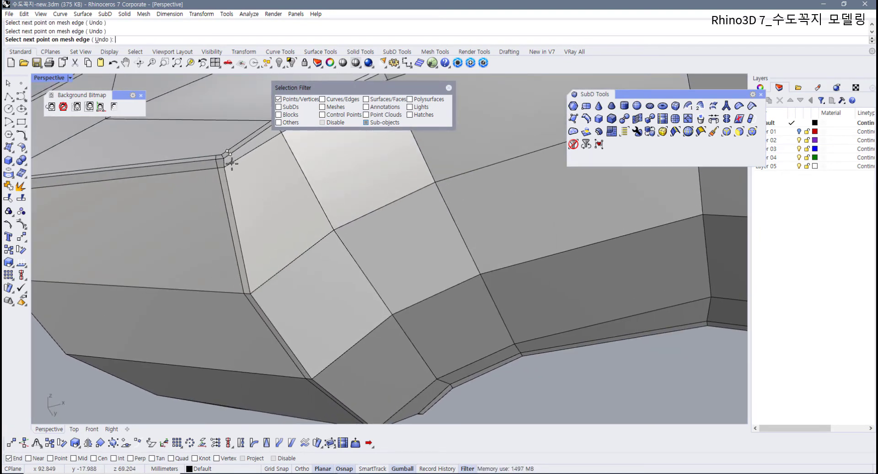
pyautogui.click(259, 287)
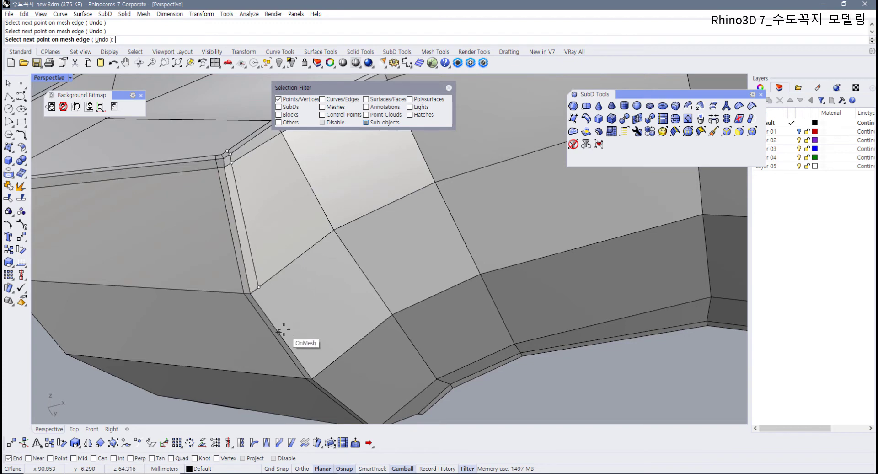
pyautogui.rightClick(318, 373)
# Step: Compare the outlet corner in smooth and flat display, and examine the side face next to the new supporting edges
pyautogui.scroll(-7, 364, 372)
pyautogui.moveTo(364, 372); pyautogui.dragTo(328, 366, button='right')
pyautogui.scroll(4, 371, 381)
pyautogui.press('Tab')
pyautogui.press('Tab')
pyautogui.scroll(5, 340, 365)
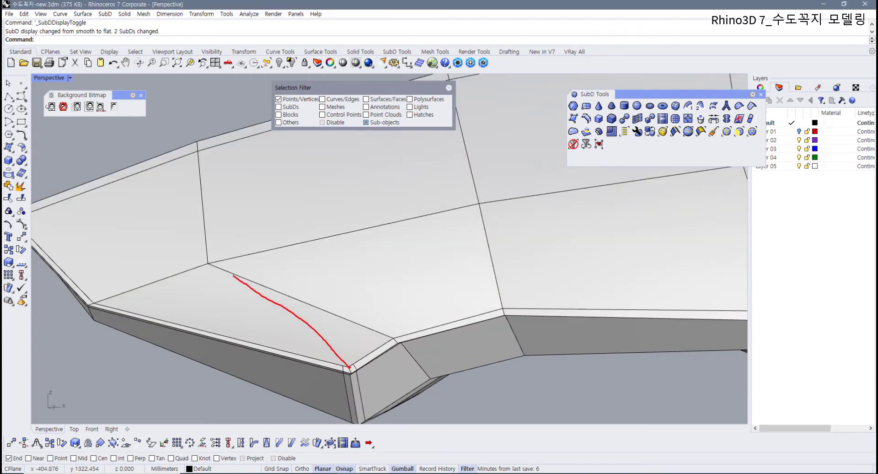
pyautogui.press('Escape')
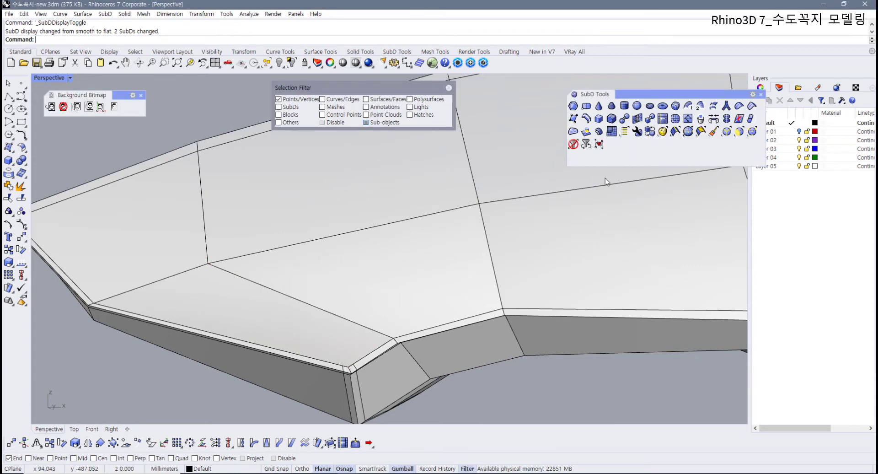
# Step: Turn on the Vertex object snap and insert an edge from the outlet's rim corner vertex to the nearby interior vertex on the side face
pyautogui.click(689, 119)
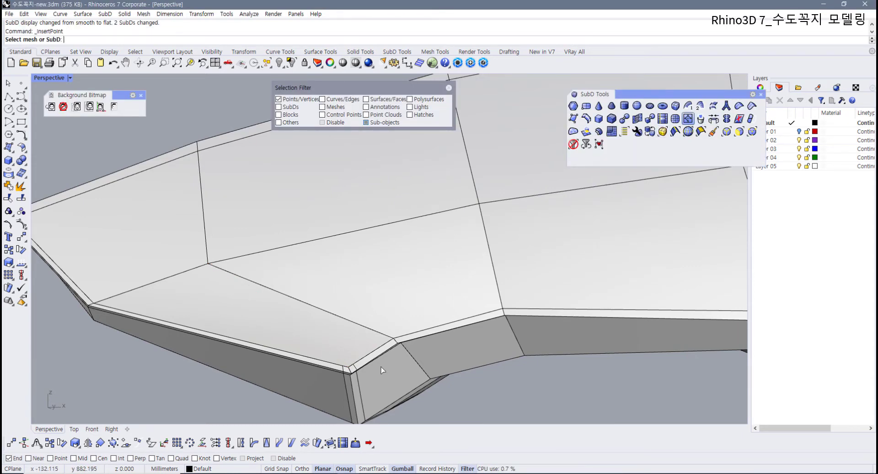
pyautogui.click(383, 369)
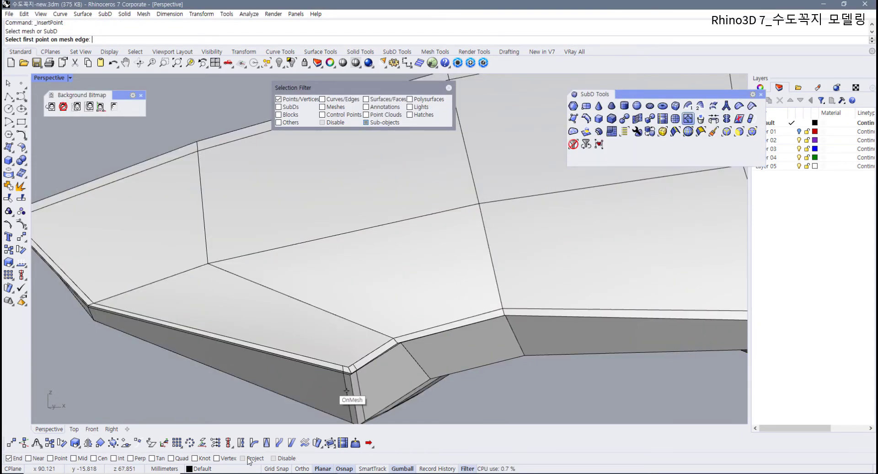
pyautogui.click(217, 458)
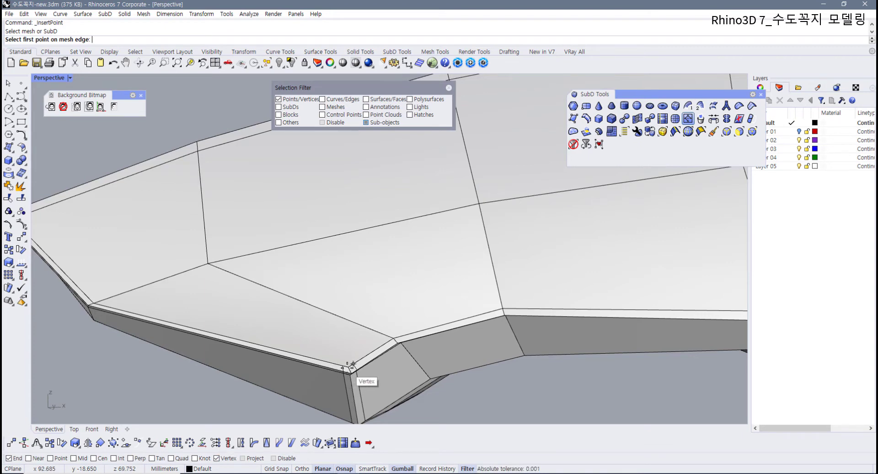
pyautogui.scroll(2, 351, 364)
pyautogui.click(349, 366)
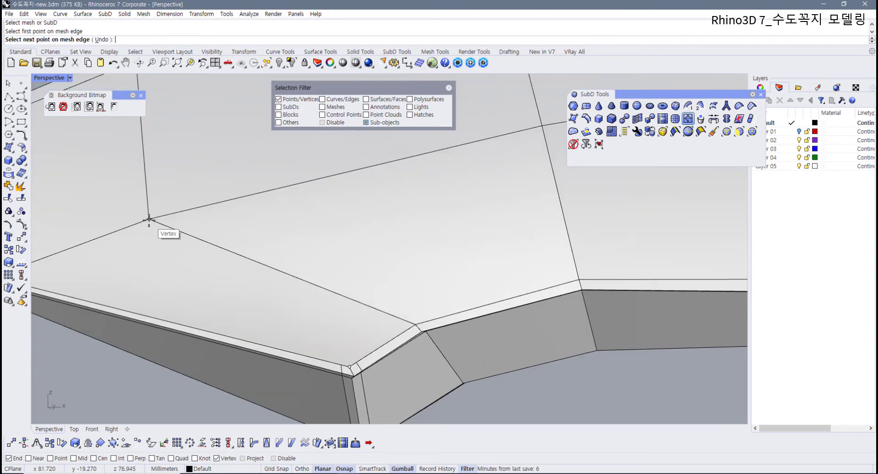
pyautogui.press('Escape')
# Step: Examine the spout end and outlet corner in smooth display and wireless shaded preview, and return to flat display with edges shown
pyautogui.press('Tab')
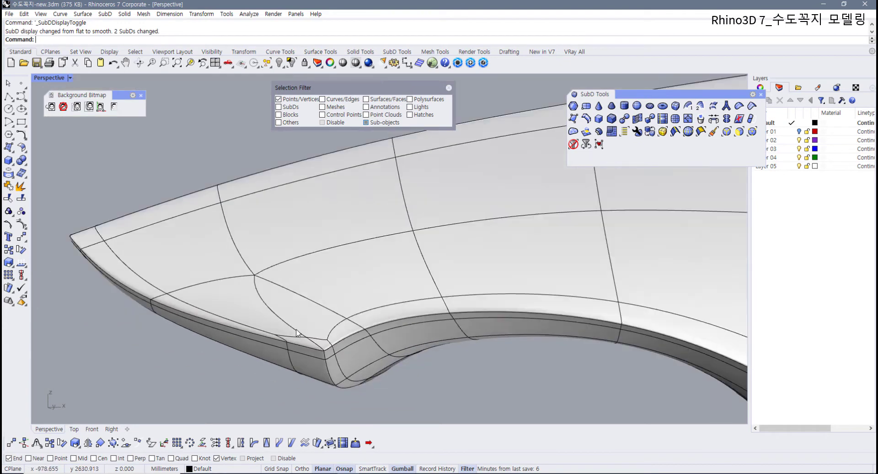
pyautogui.moveTo(297, 332); pyautogui.dragTo(413, 351, button='right')
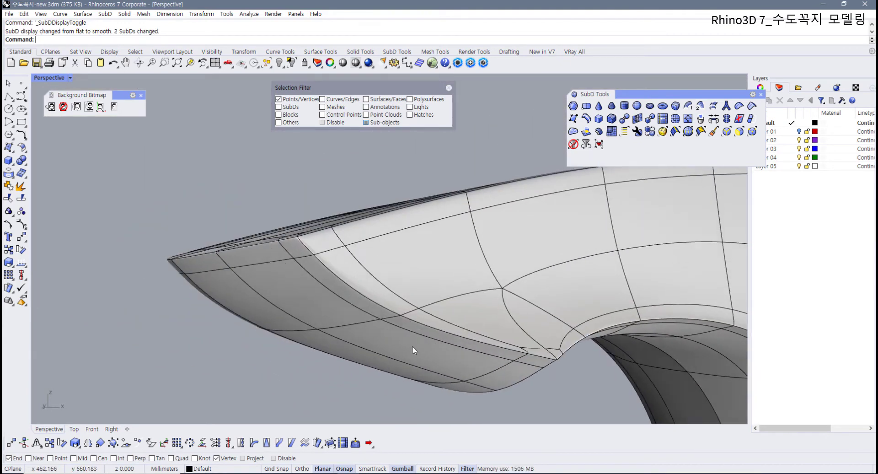
pyautogui.click(344, 62)
pyautogui.moveTo(379, 257)
pyautogui.mouseDown(button='right')
pyautogui.moveTo(337, 278)
pyautogui.moveTo(281, 279)
pyautogui.moveTo(312, 236)
pyautogui.moveTo(397, 304)
pyautogui.moveTo(405, 333)
pyautogui.mouseUp(button='right')
pyautogui.press('Tab')
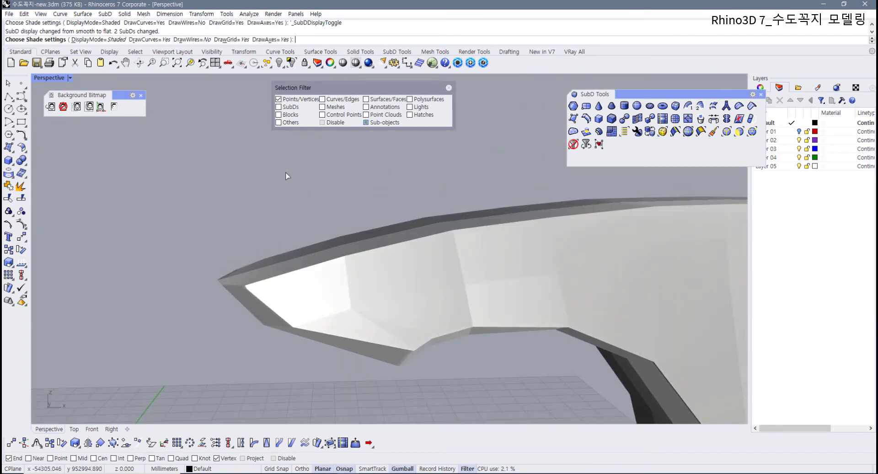
pyautogui.press('Escape')
pyautogui.moveTo(310, 290); pyautogui.dragTo(332, 314, button='right')
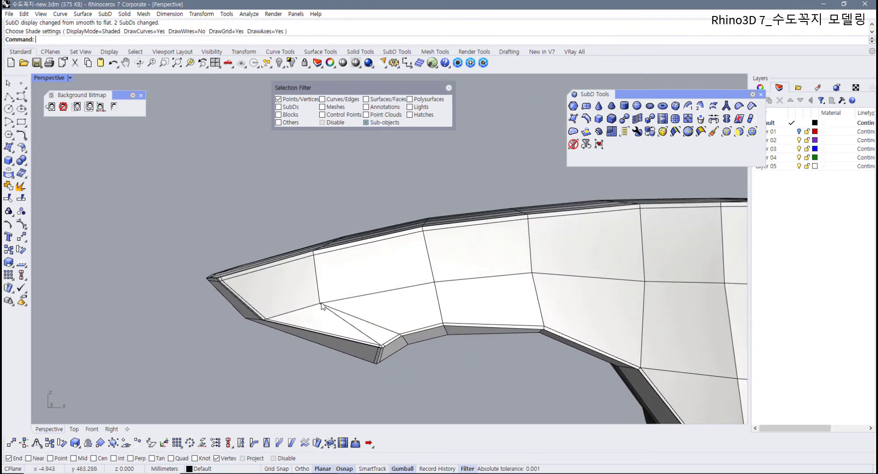
# Step: Select the interior vertex at the end of the diagonal edge on the side face and shift it slightly towards the arch in the Front view
pyautogui.click(321, 303)
pyautogui.doubleClick(46, 77)
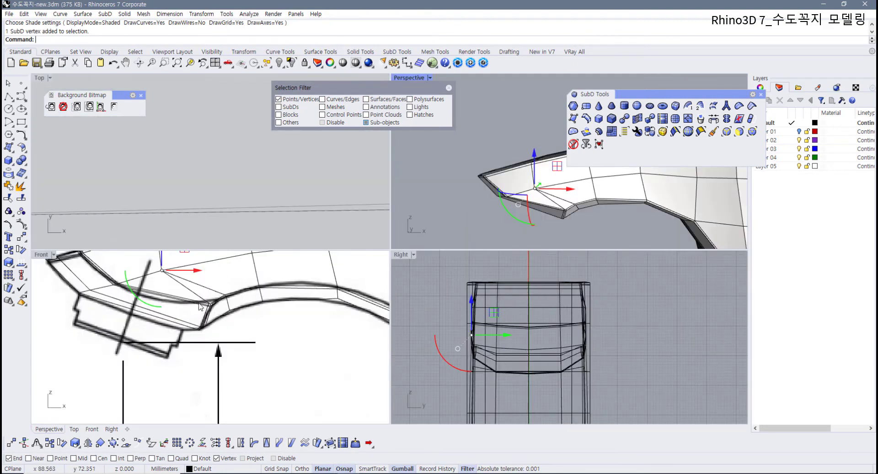
pyautogui.scroll(3, 208, 306)
pyautogui.moveTo(210, 307); pyautogui.dragTo(224, 299)
pyautogui.scroll(3, 291, 368)
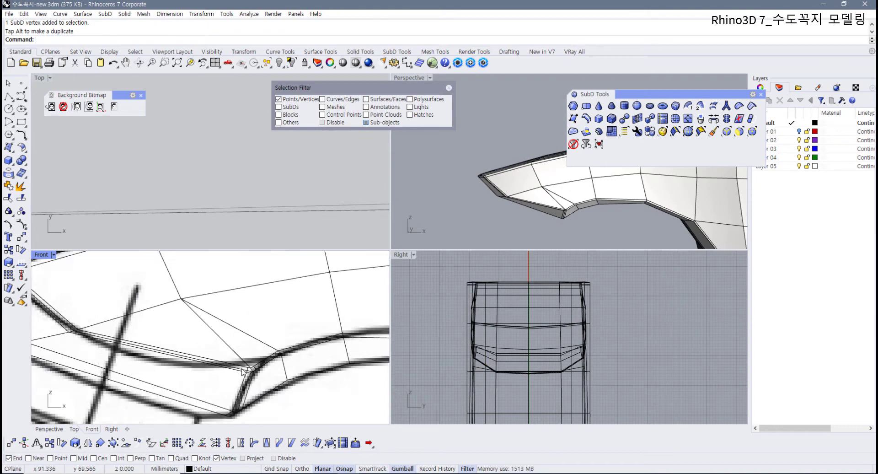
# Step: Select the outlet corner vertices in the Front view and compare the corner with the reference drawing in smooth and flat display
pyautogui.doubleClick(255, 369)
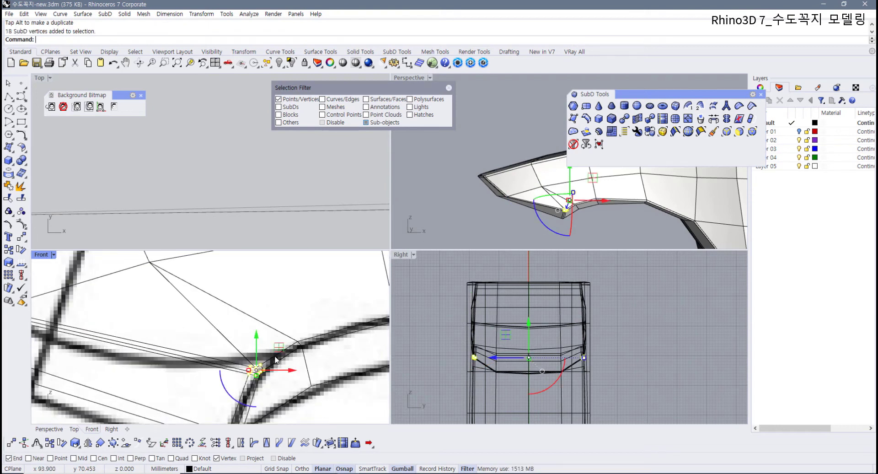
pyautogui.press('Tab')
pyautogui.scroll(4, 161, 356)
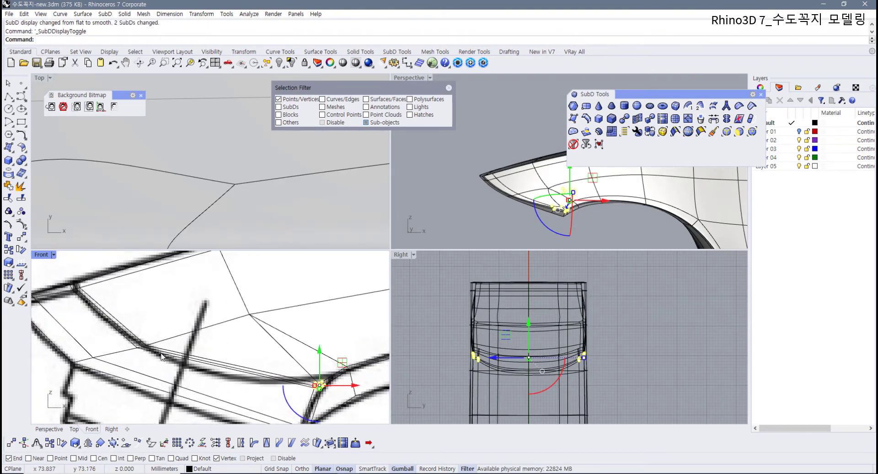
pyautogui.press('Tab')
pyautogui.scroll(-7, 213, 368)
pyautogui.moveTo(213, 368); pyautogui.dragTo(161, 354, button='right')
pyautogui.click(231, 385)
pyautogui.scroll(-6, 231, 383)
pyautogui.moveTo(232, 381); pyautogui.dragTo(169, 364, button='right')
pyautogui.scroll(5, 168, 364)
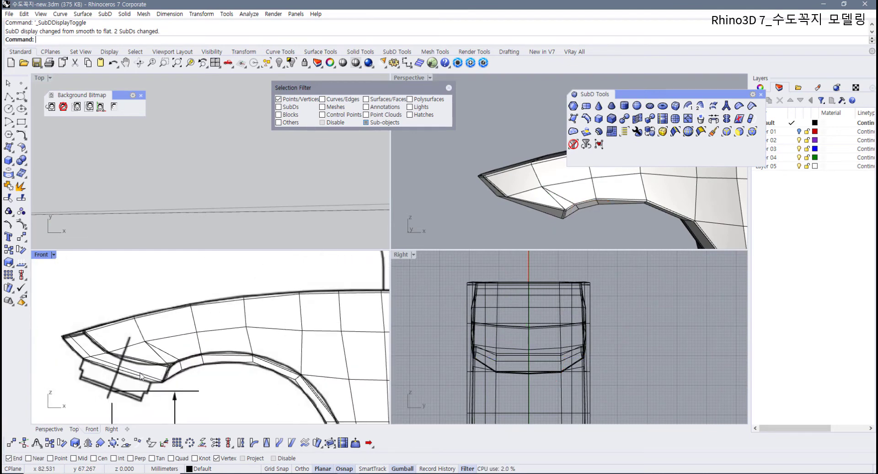
# Step: In smooth display, select the vertices crossing the front part of the outlet rim and move them closer to the reference outline
pyautogui.moveTo(155, 369)
pyautogui.mouseDown(button='right')
pyautogui.moveTo(163, 366)
pyautogui.moveTo(154, 376)
pyautogui.mouseUp(button='right')
pyautogui.press('Tab')
pyautogui.scroll(-4, 121, 378)
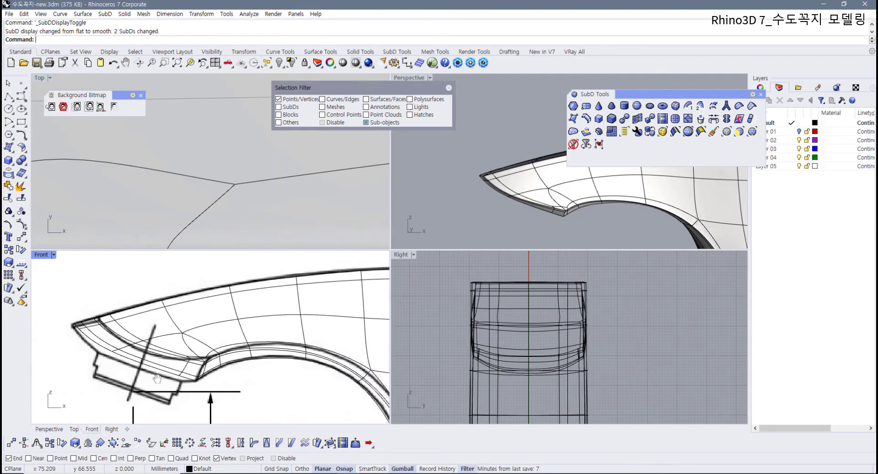
pyautogui.scroll(2, 136, 361)
pyautogui.moveTo(112, 367); pyautogui.dragTo(150, 337)
pyautogui.scroll(4, 140, 354)
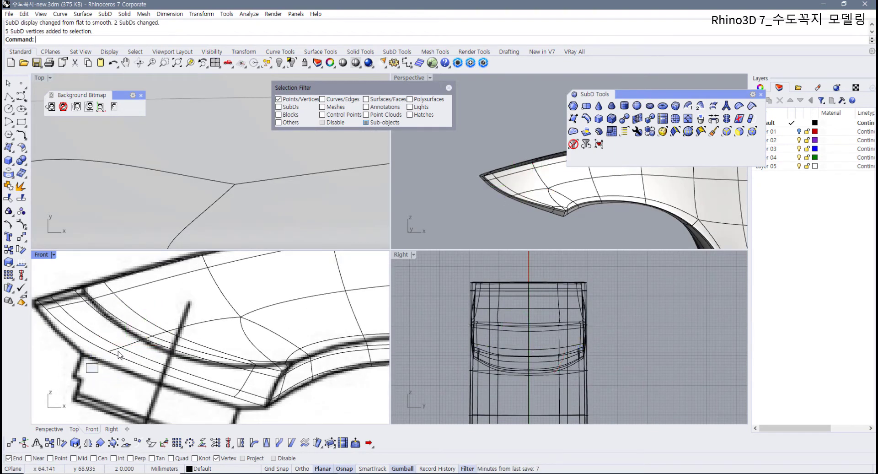
pyautogui.moveTo(85, 374); pyautogui.dragTo(155, 326)
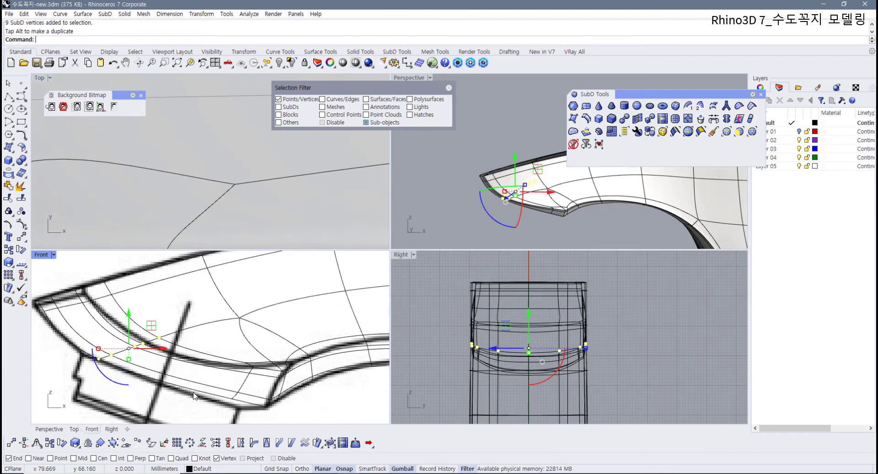
pyautogui.scroll(-1, 194, 396)
pyautogui.scroll(4, 138, 382)
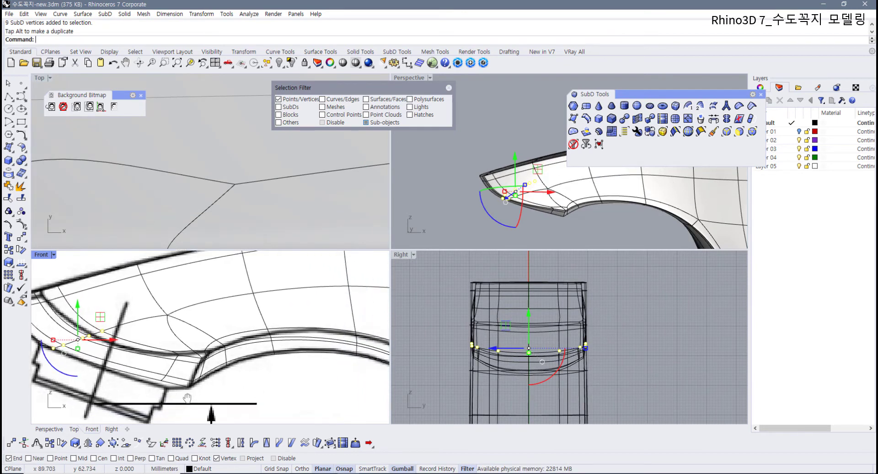
# Step: Return to flat display and slightly raise the horizontal row of vertices across the upper body in the Front view
pyautogui.press('Tab')
pyautogui.press('Escape')
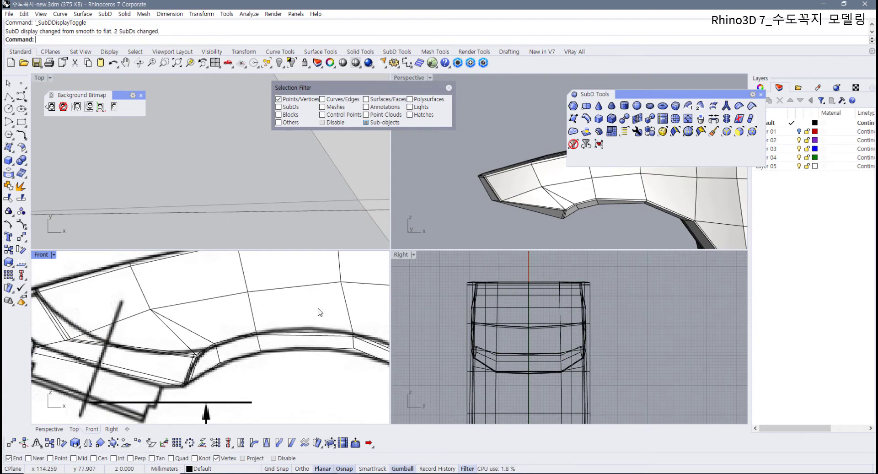
pyautogui.scroll(-3, 160, 333)
pyautogui.scroll(-4, 178, 332)
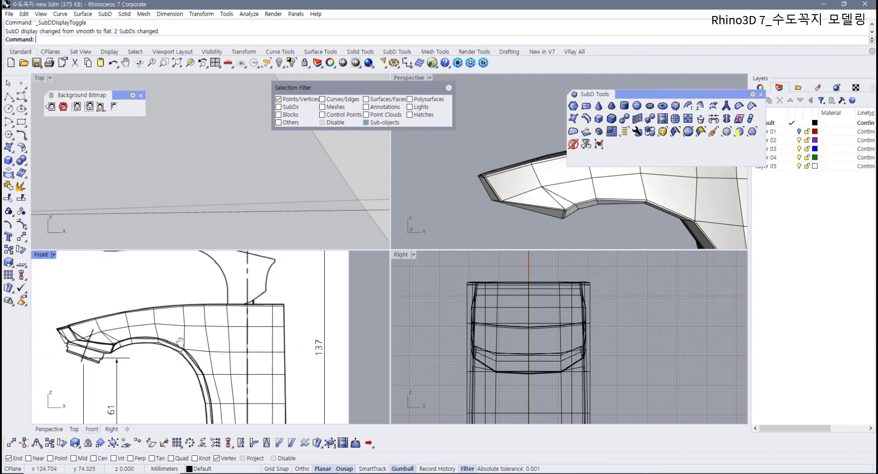
pyautogui.moveTo(272, 331); pyautogui.dragTo(322, 333)
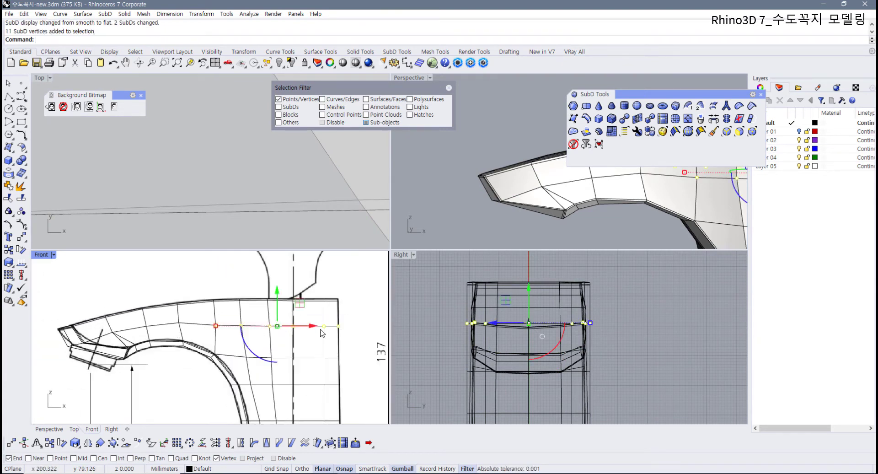
pyautogui.moveTo(278, 308); pyautogui.dragTo(278, 305)
pyautogui.click(287, 367)
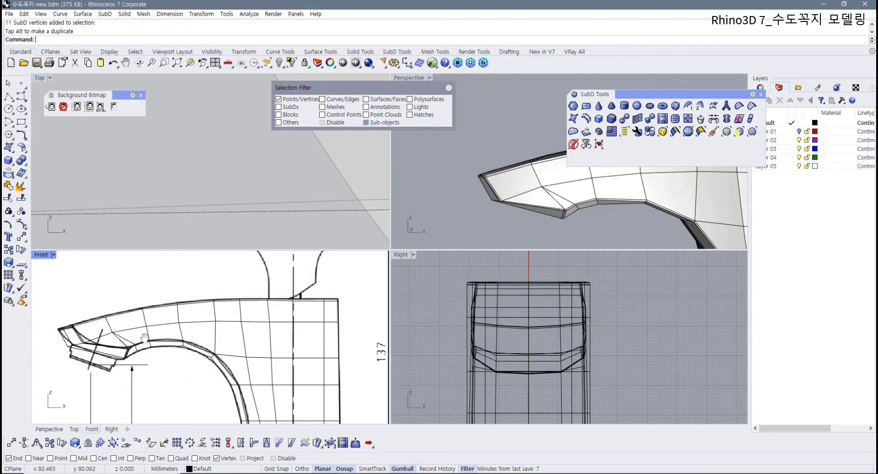
# Step: Try to insert a ring edge through the side-face edges below the raised row, including the edges at the outlet corner
pyautogui.moveTo(135, 337); pyautogui.dragTo(159, 347, button='right')
pyautogui.scroll(4, 158, 347)
pyautogui.moveTo(311, 344); pyautogui.dragTo(229, 338, button='right')
pyautogui.scroll(-2, 194, 310)
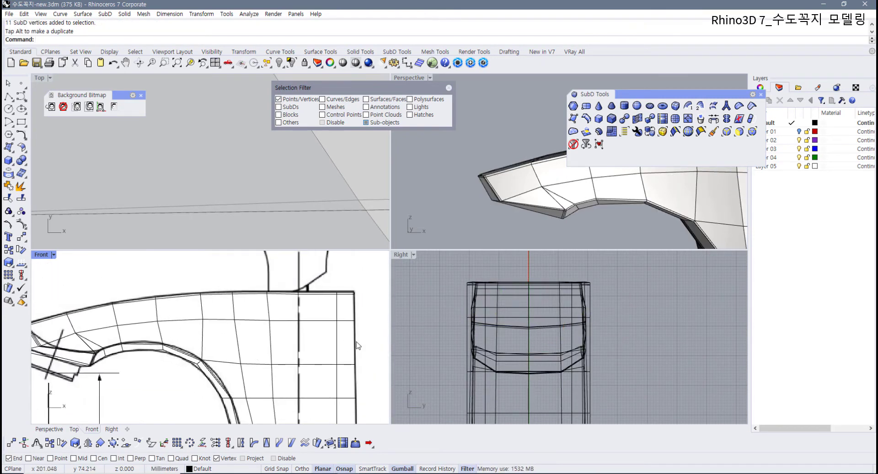
pyautogui.moveTo(263, 333); pyautogui.dragTo(201, 329)
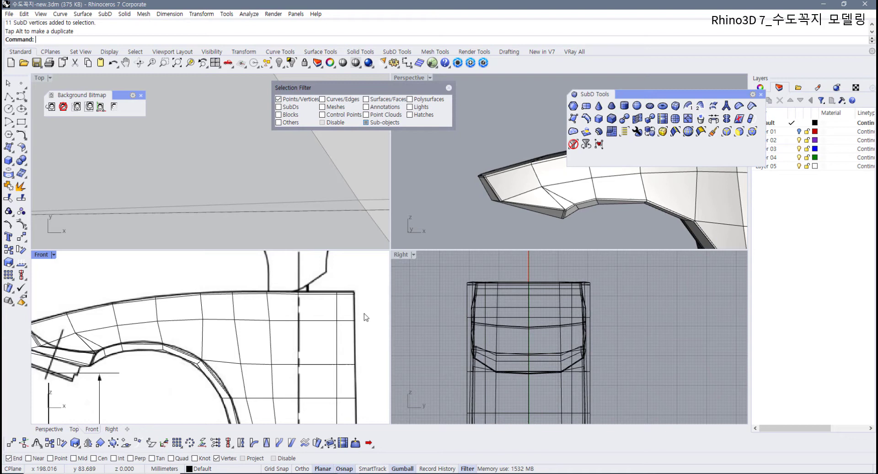
pyautogui.click(585, 119)
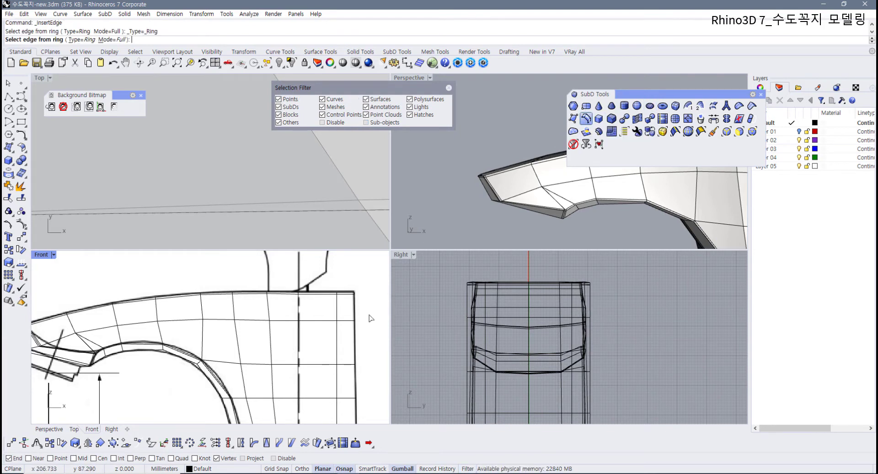
pyautogui.click(203, 333)
pyautogui.moveTo(170, 332); pyautogui.dragTo(242, 318, button='right')
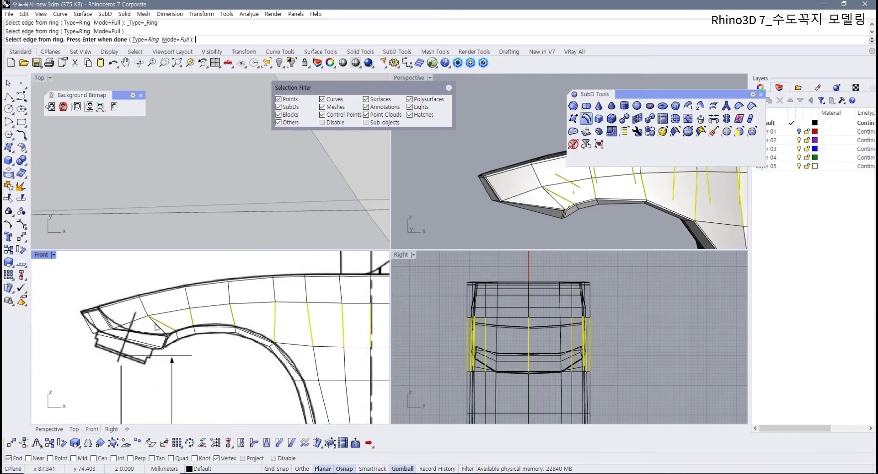
pyautogui.scroll(4, 155, 327)
pyautogui.click(156, 325)
pyautogui.press('Return')
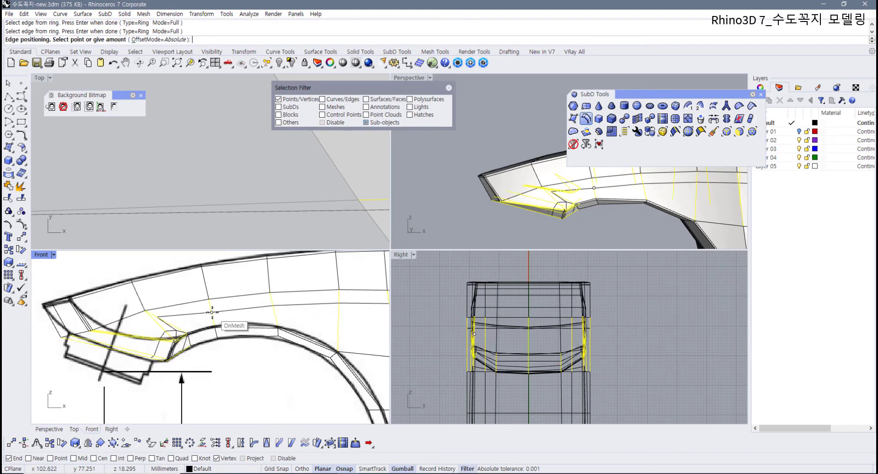
pyautogui.scroll(-3, 183, 322)
pyautogui.click(159, 329)
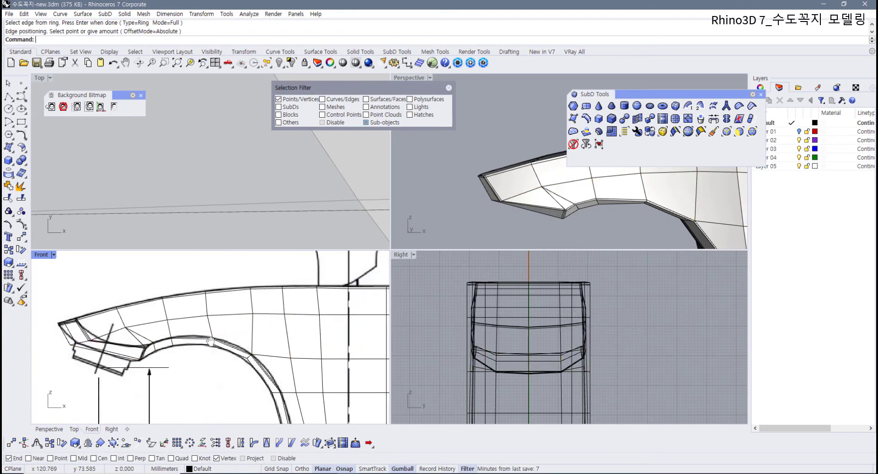
pyautogui.scroll(2, 175, 335)
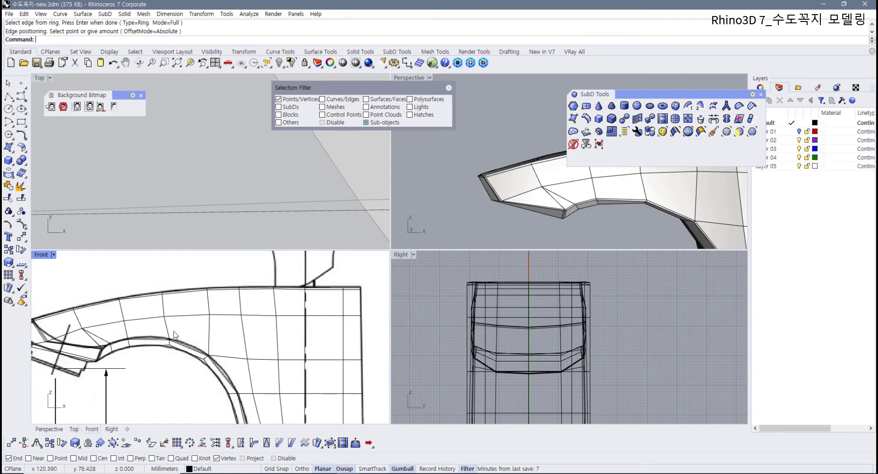
# Step: Preview the same edge ring for Insert Edge and examine where it passes through the outlet corner in the Perspective view
pyautogui.rightClick(358, 342)
pyautogui.moveTo(357, 334); pyautogui.dragTo(209, 327)
pyautogui.moveTo(134, 337); pyautogui.dragTo(186, 341, button='right')
pyautogui.scroll(2, 154, 340)
pyautogui.click(153, 349)
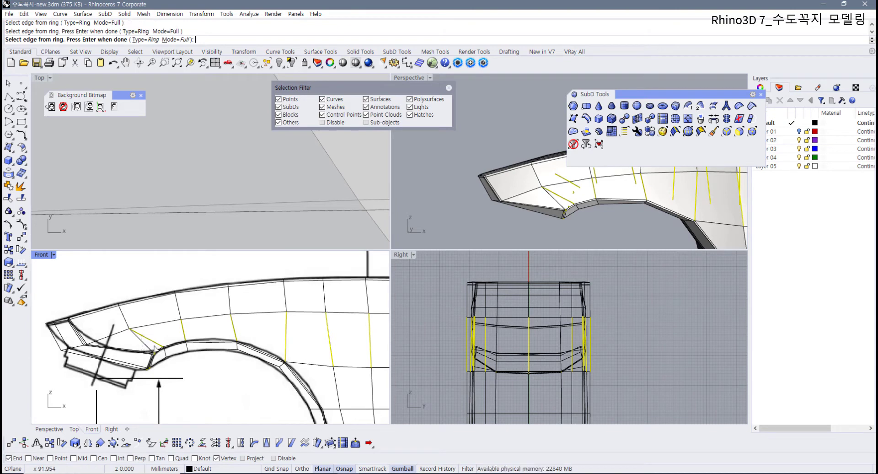
pyautogui.moveTo(567, 214); pyautogui.dragTo(545, 185, button='right')
pyautogui.scroll(5, 544, 185)
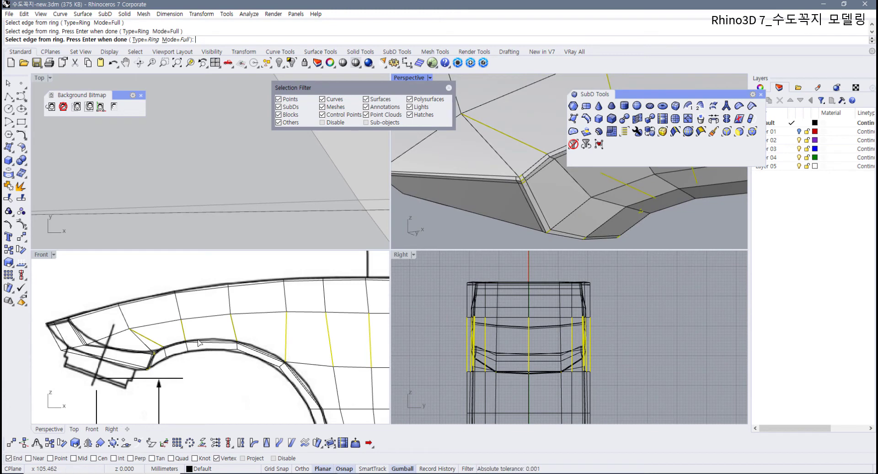
pyautogui.scroll(2, 198, 342)
pyautogui.press('Escape')
pyautogui.rightClick(252, 365)
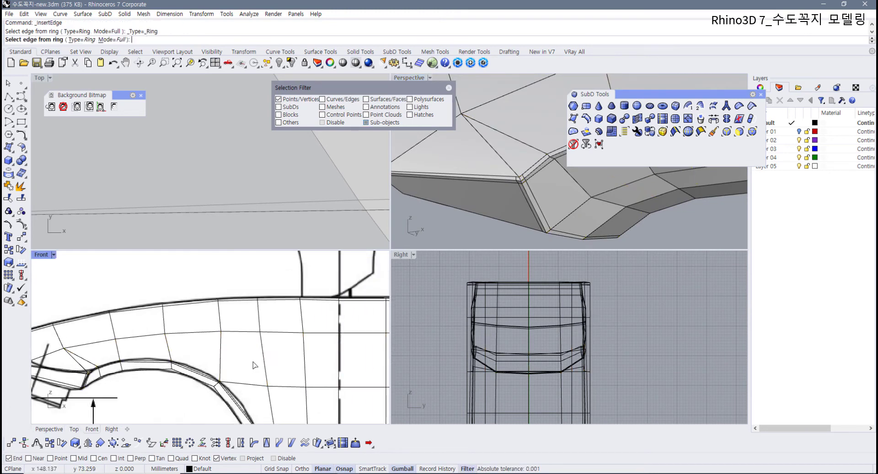
pyautogui.moveTo(255, 364); pyautogui.dragTo(234, 362, button='right')
pyautogui.click(246, 362)
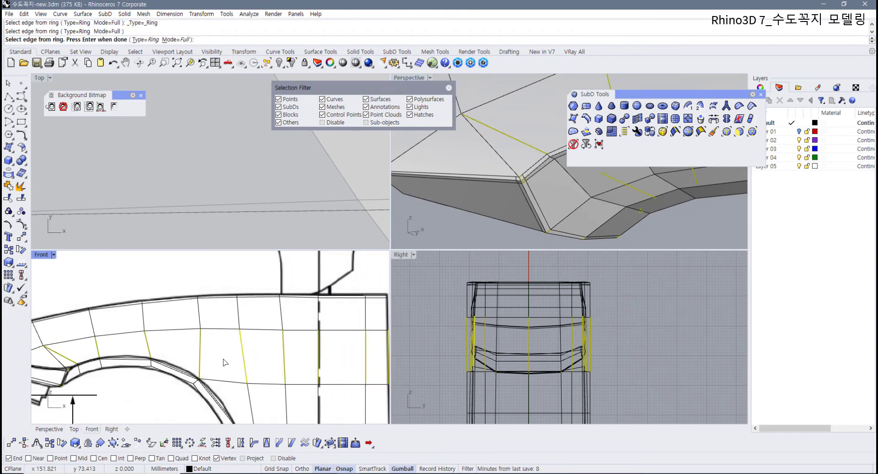
pyautogui.moveTo(75, 367); pyautogui.dragTo(137, 355, button='right')
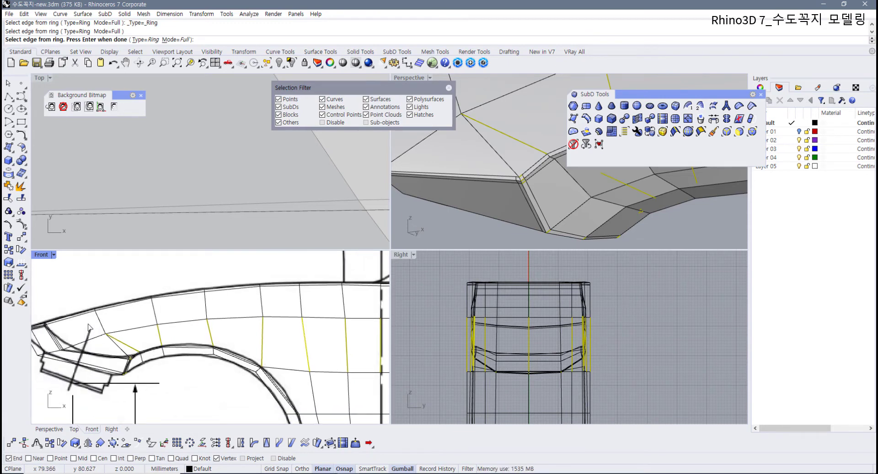
pyautogui.moveTo(83, 321); pyautogui.dragTo(119, 369)
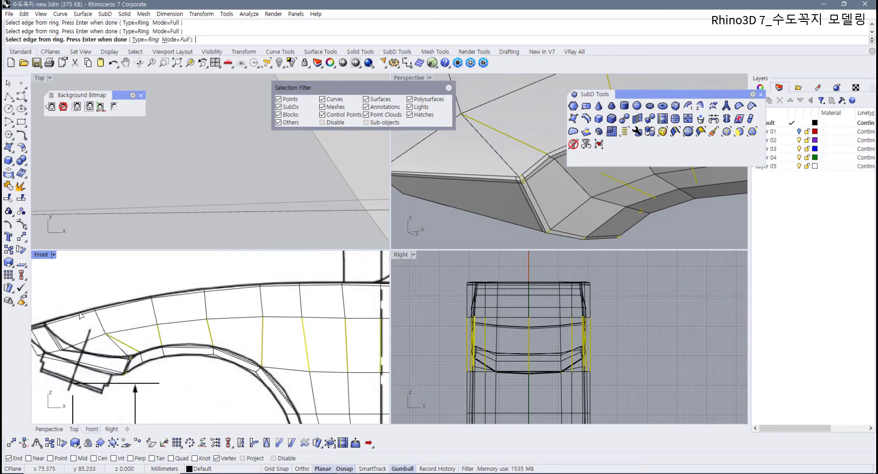
pyautogui.press('Escape')
pyautogui.moveTo(108, 364); pyautogui.dragTo(168, 358, button='right')
pyautogui.scroll(4, 167, 359)
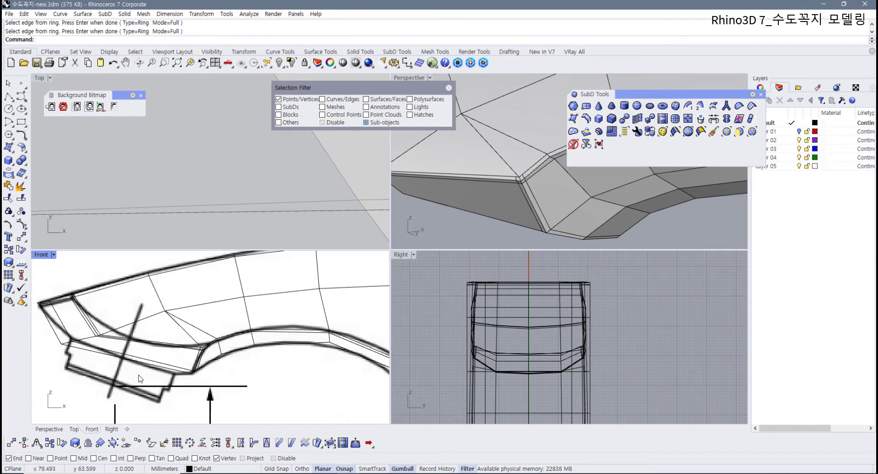
pyautogui.rightClick(142, 379)
pyautogui.click(154, 348)
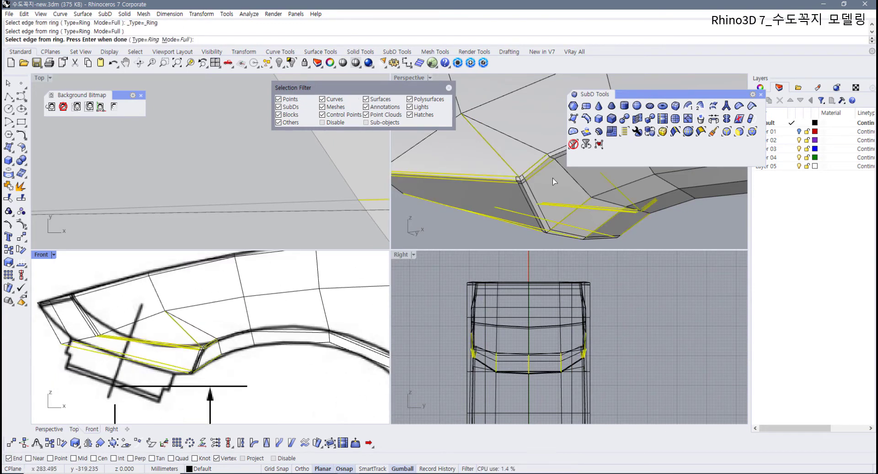
pyautogui.press('Return')
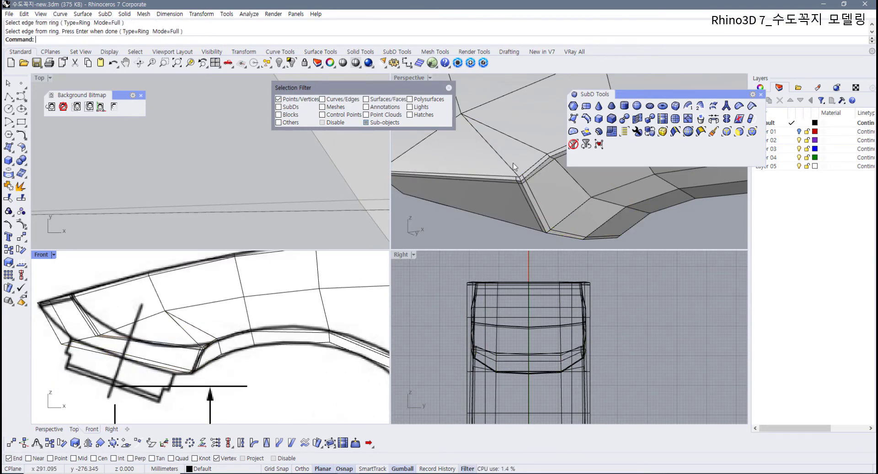
# Step: Maximize the Perspective view, limit the selection filter to curves and edges, and close the filter panel
pyautogui.doubleClick(402, 79)
pyautogui.scroll(-5, 396, 206)
pyautogui.moveTo(379, 249); pyautogui.dragTo(450, 322, button='right')
pyautogui.scroll(-3, 356, 304)
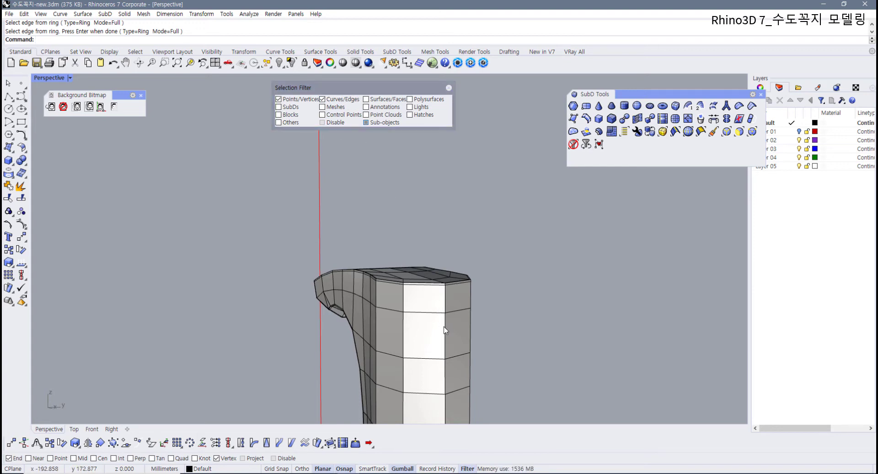
pyautogui.click(445, 327)
pyautogui.moveTo(293, 161); pyautogui.dragTo(340, 147, button='right')
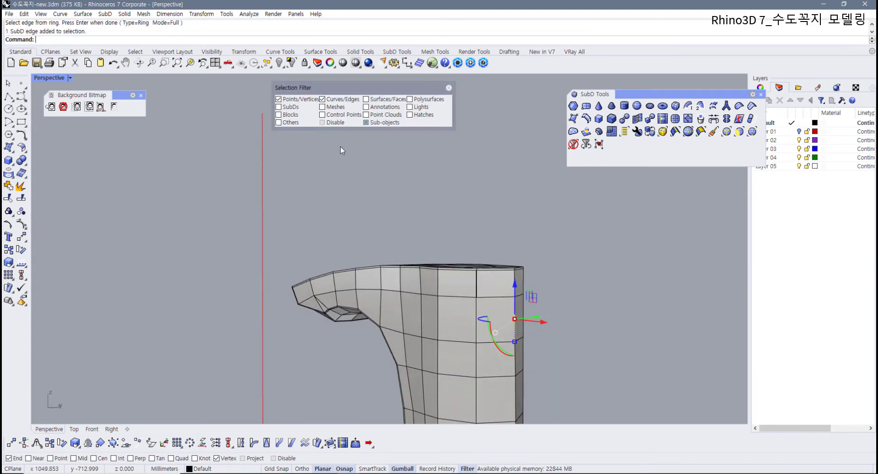
pyautogui.click(289, 100)
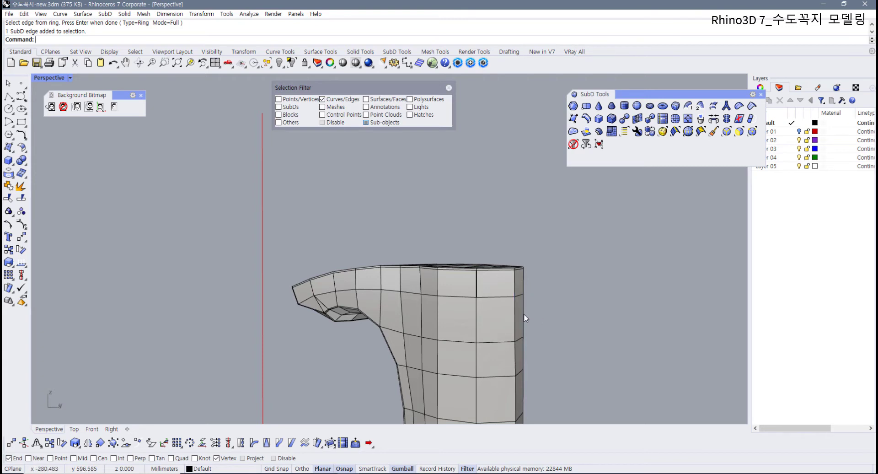
pyautogui.click(449, 87)
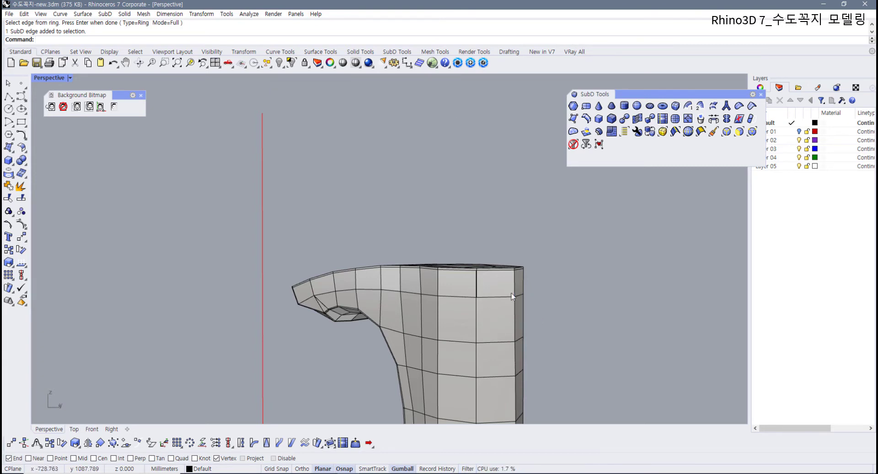
# Step: Insert an edge about midway through the five vertical side-face edges below the raised row, from the back of the body toward the spout
pyautogui.keyDown('ctrl'); pyautogui.keyDown('shift'); pyautogui.click(514, 316); pyautogui.keyUp('shift'); pyautogui.keyUp('ctrl')
pyautogui.moveTo(513, 315); pyautogui.dragTo(586, 299, button='right')
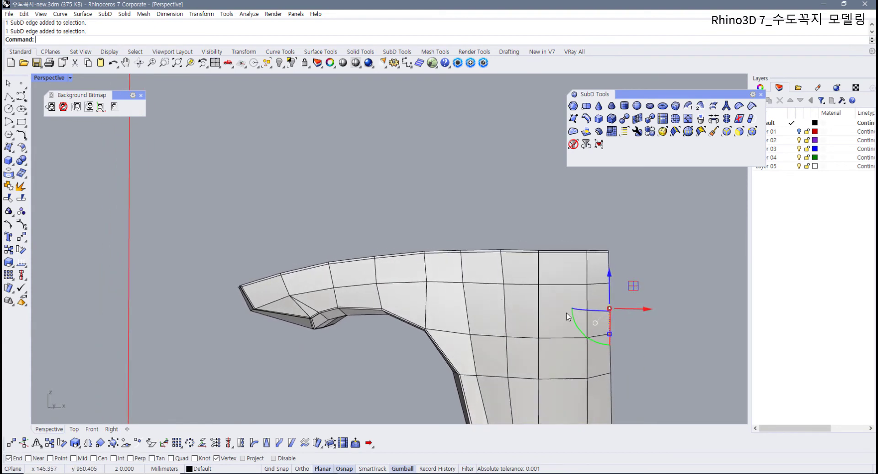
pyautogui.keyDown('ctrl'); pyautogui.keyDown('shift'); pyautogui.click(586, 299); pyautogui.keyUp('shift'); pyautogui.keyUp('ctrl')
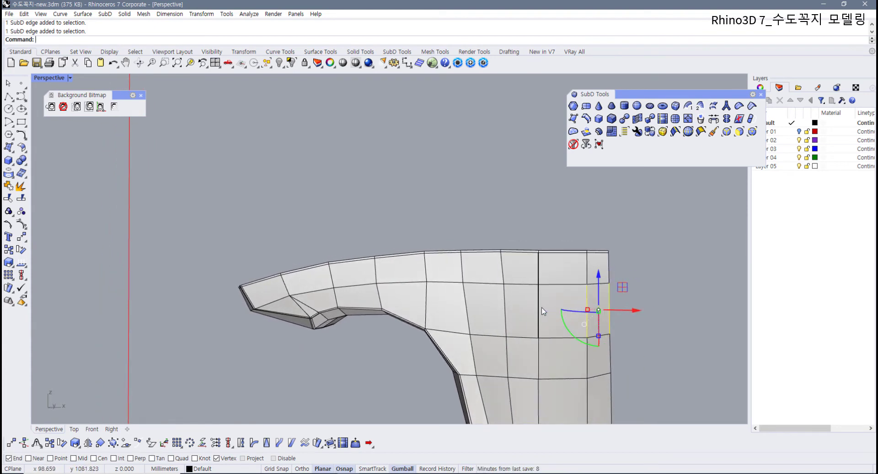
pyautogui.keyDown('shift'); pyautogui.click(506, 306); pyautogui.keyUp('shift')
pyautogui.keyDown('shift'); pyautogui.click(467, 301); pyautogui.keyUp('shift')
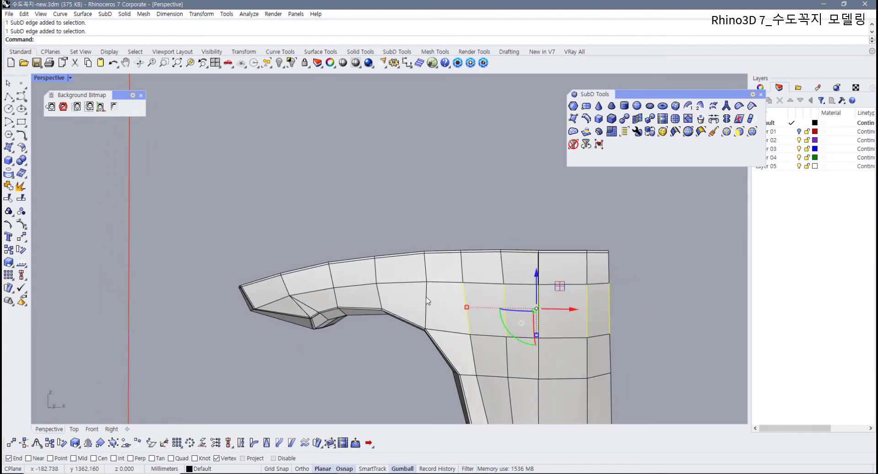
pyautogui.press('Return')
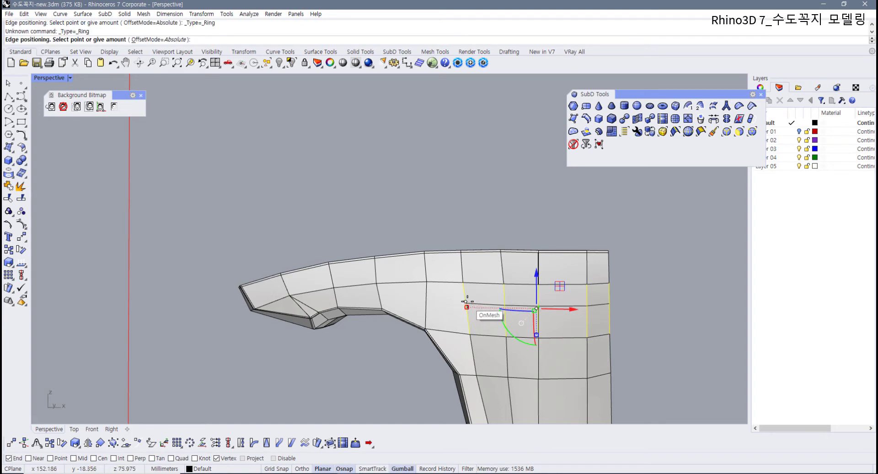
pyautogui.click(466, 303)
# Step: Insert a matching edge through the side-face edges along the spout, ending at the diagonal edge by the outlet corner
pyautogui.moveTo(458, 307)
pyautogui.mouseDown(button='right')
pyautogui.moveTo(363, 313)
pyautogui.moveTo(437, 327)
pyautogui.moveTo(479, 319)
pyautogui.moveTo(467, 306)
pyautogui.mouseUp(button='right')
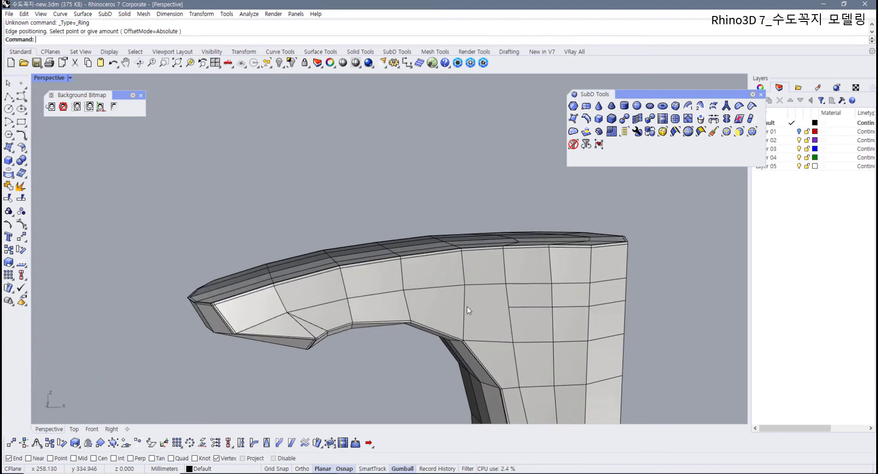
pyautogui.keyDown('ctrl'); pyautogui.keyDown('shift'); pyautogui.click(465, 306); pyautogui.keyUp('shift'); pyautogui.keyUp('ctrl')
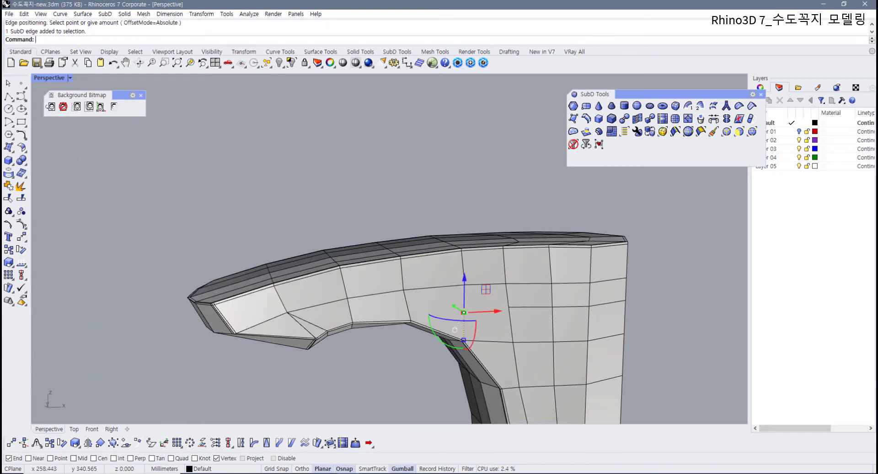
pyautogui.keyDown('ctrl'); pyautogui.keyDown('shift'); pyautogui.click(409, 307); pyautogui.keyUp('shift'); pyautogui.keyUp('ctrl')
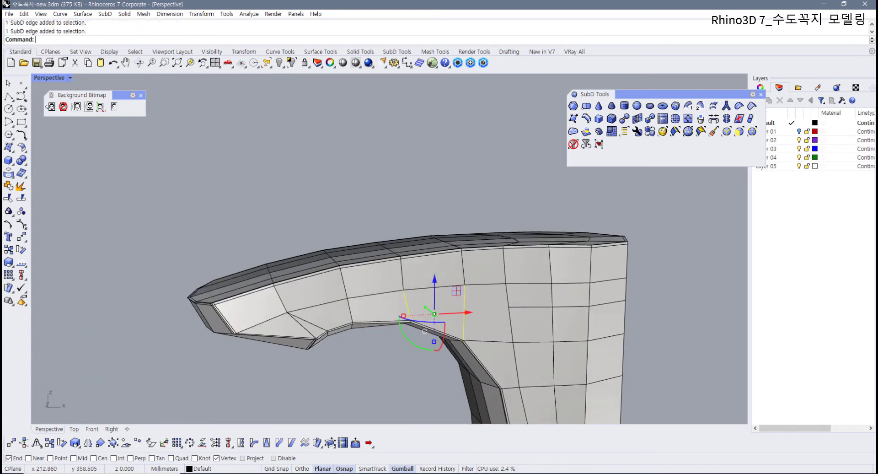
pyautogui.keyDown('ctrl'); pyautogui.keyDown('shift'); pyautogui.click(315, 325); pyautogui.keyUp('shift'); pyautogui.keyUp('ctrl')
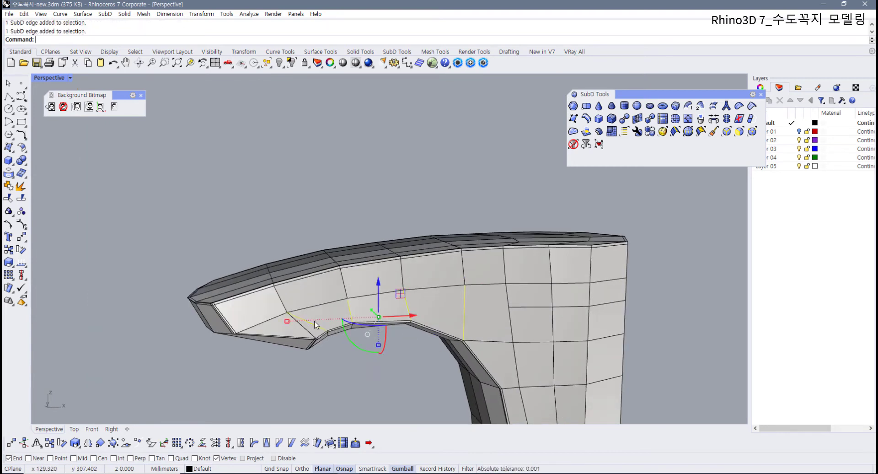
pyautogui.click(466, 303)
# Step: Use Insert Point to join the loose ends of the two inserted edges across the gap on the side face
pyautogui.scroll(5, 466, 302)
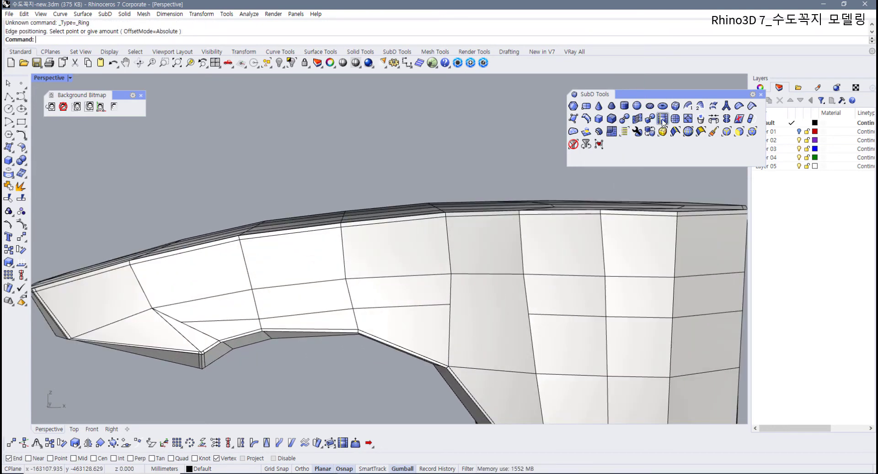
pyautogui.click(688, 119)
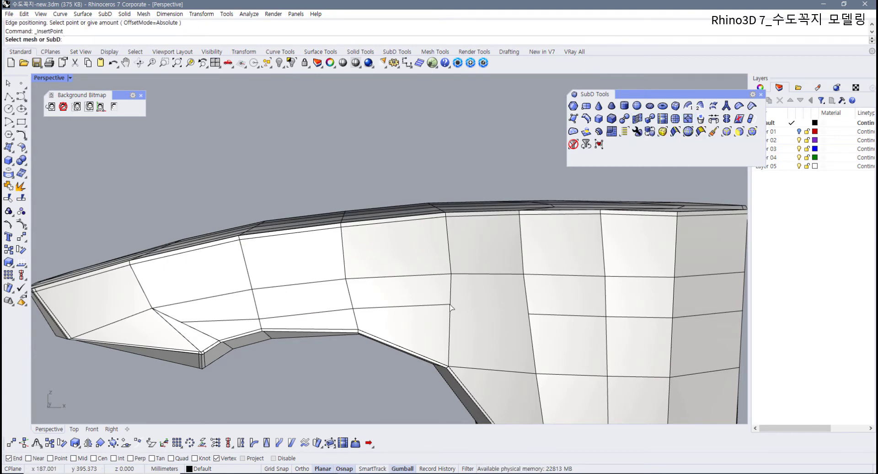
pyautogui.click(450, 305)
pyautogui.click(450, 304)
pyautogui.click(529, 313)
pyautogui.press('Return')
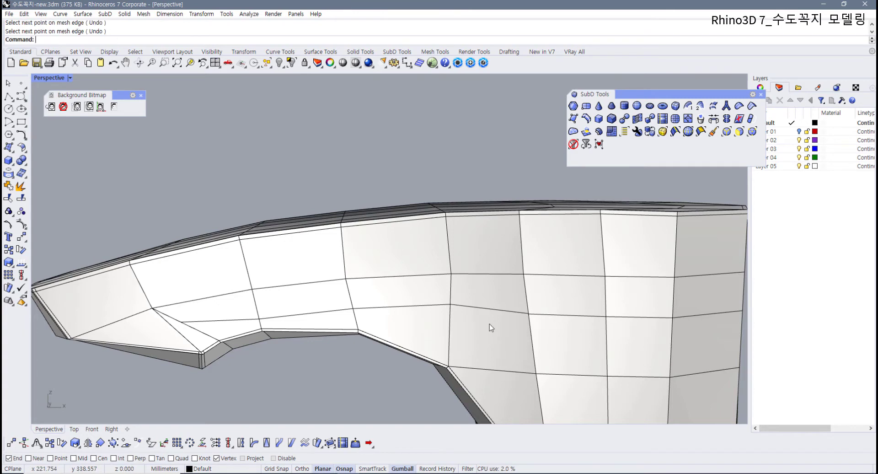
# Step: Start another Insert Point cut at the spout edge's loose end and carry it across the diagonal edge to the outlet rim
pyautogui.moveTo(490, 324); pyautogui.dragTo(307, 321, button='right')
pyautogui.scroll(2, 329, 311)
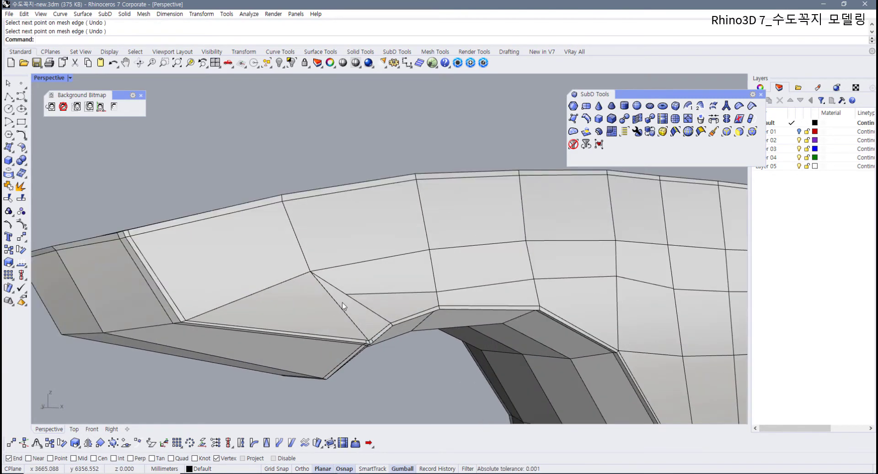
pyautogui.press('Return')
pyautogui.click(346, 297)
pyautogui.click(345, 295)
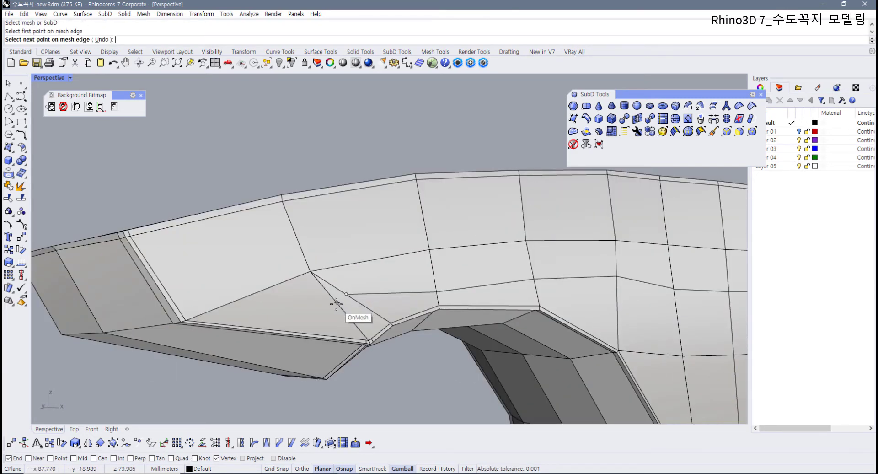
pyautogui.click(336, 303)
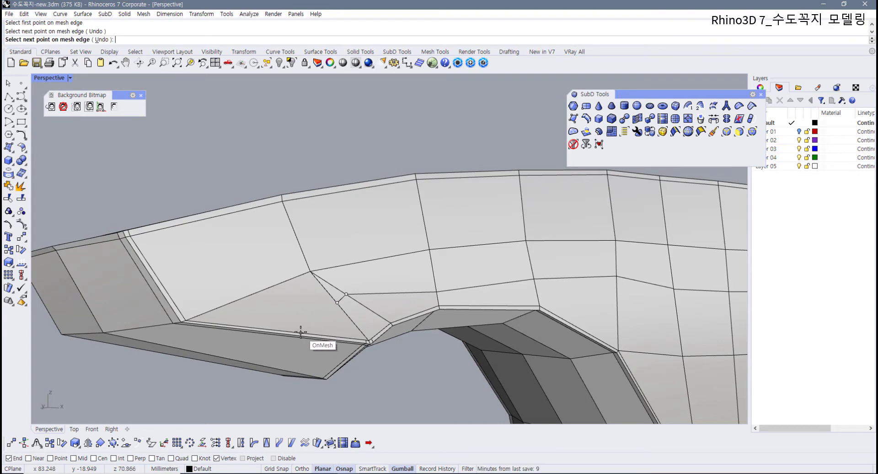
pyautogui.click(301, 332)
# Step: Continue the cut over the narrow rim faces and across the first faces of the spout's underside, and finish it
pyautogui.moveTo(268, 340); pyautogui.dragTo(384, 245, button='right')
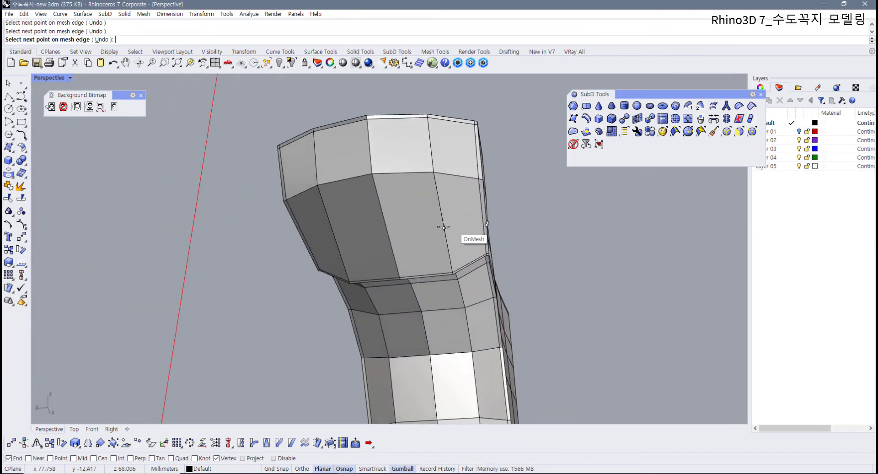
pyautogui.moveTo(443, 228); pyautogui.dragTo(412, 237, button='right')
pyautogui.scroll(9, 381, 251)
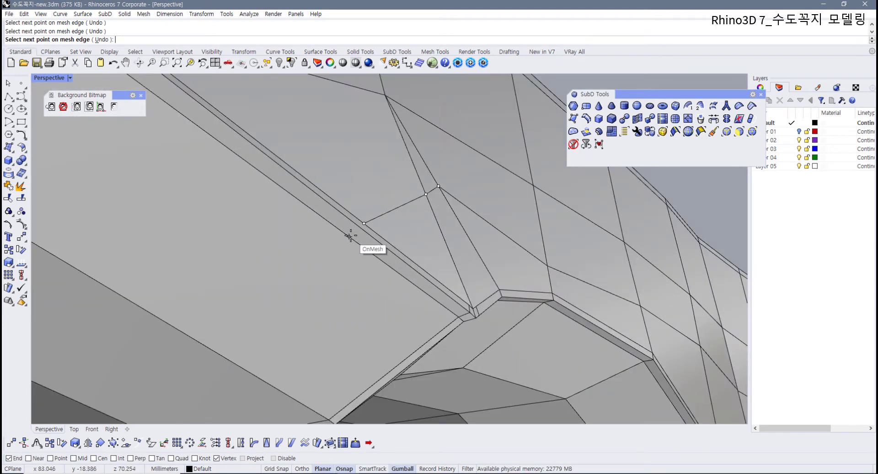
pyautogui.click(346, 235)
pyautogui.scroll(-8, 192, 327)
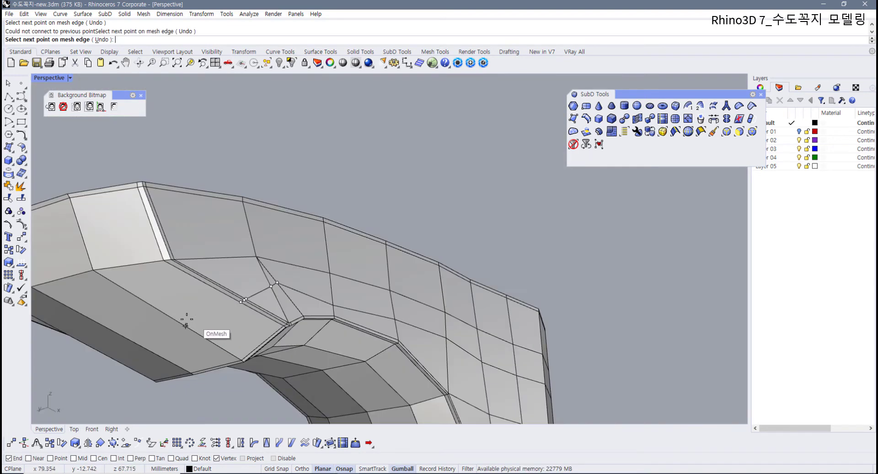
pyautogui.click(259, 293)
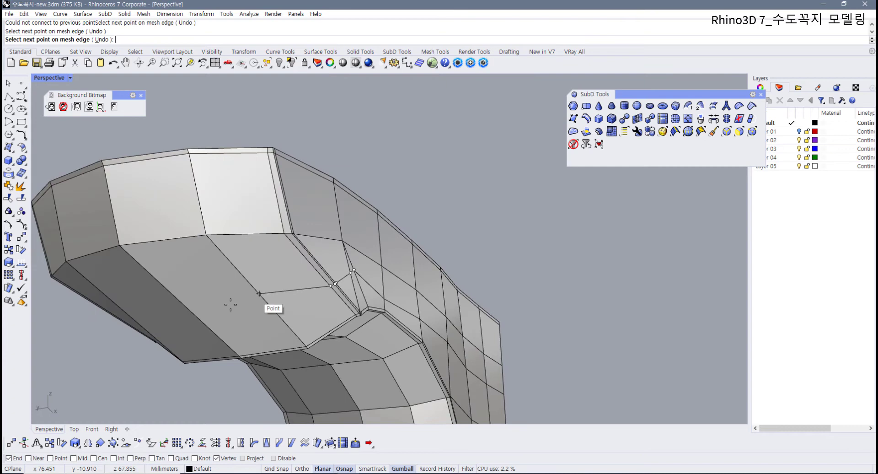
pyautogui.click(194, 314)
pyautogui.rightClick(194, 314)
# Step: Stitch the two neighbouring vertices above the outlet corner together at the position of the vertex on the diagonal edge
pyautogui.scroll(-6, 260, 333)
pyautogui.moveTo(260, 333); pyautogui.dragTo(231, 324, button='right')
pyautogui.scroll(10, 231, 323)
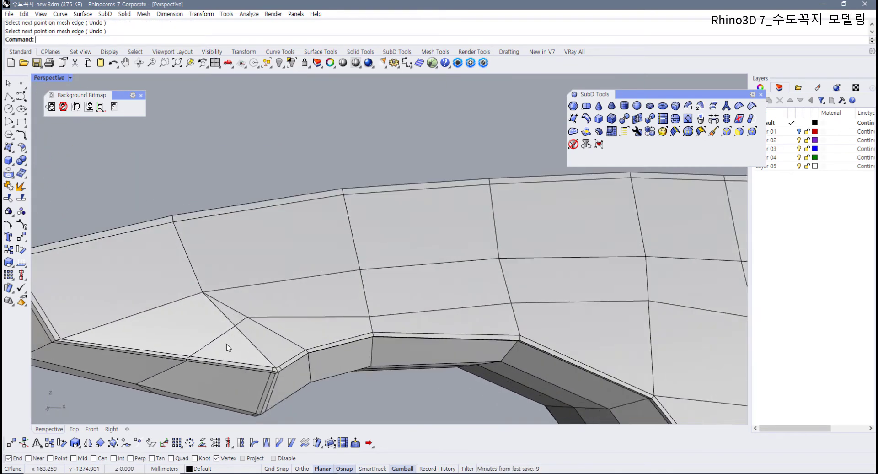
pyautogui.scroll(3, 235, 330)
pyautogui.click(248, 320)
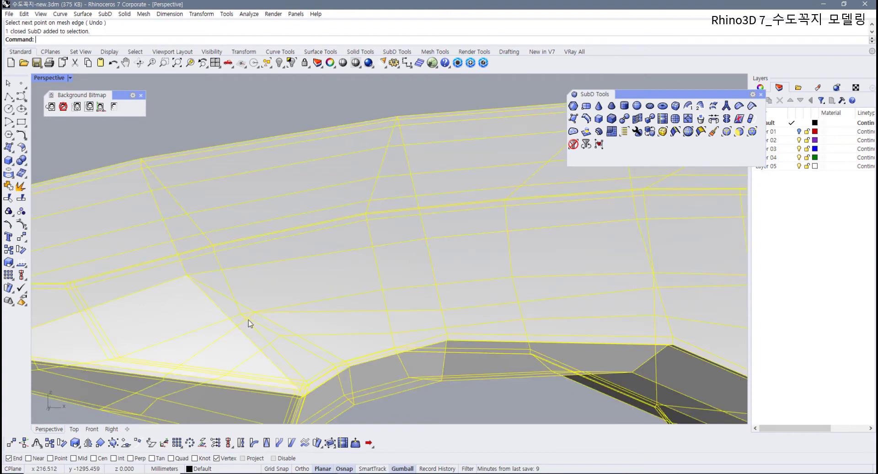
pyautogui.click(314, 105)
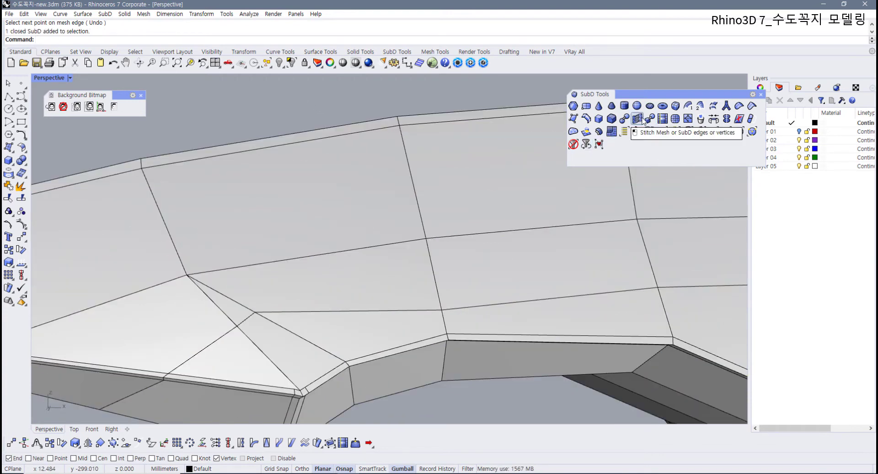
pyautogui.click(642, 121)
pyautogui.click(234, 326)
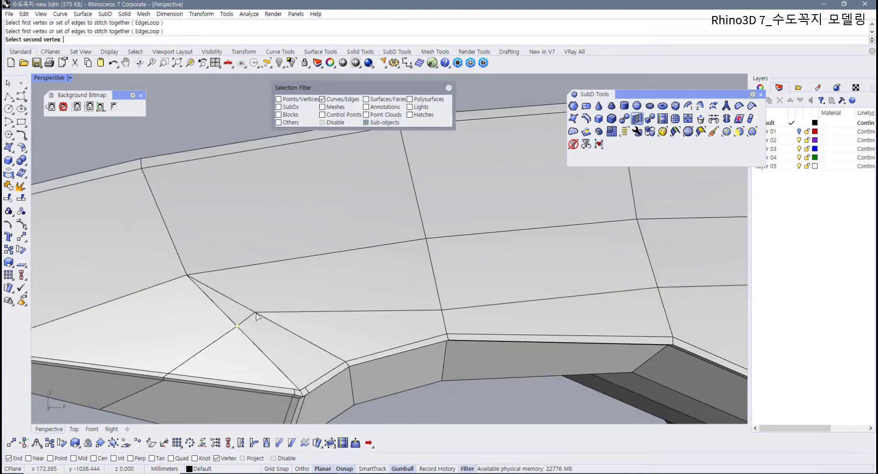
pyautogui.click(254, 313)
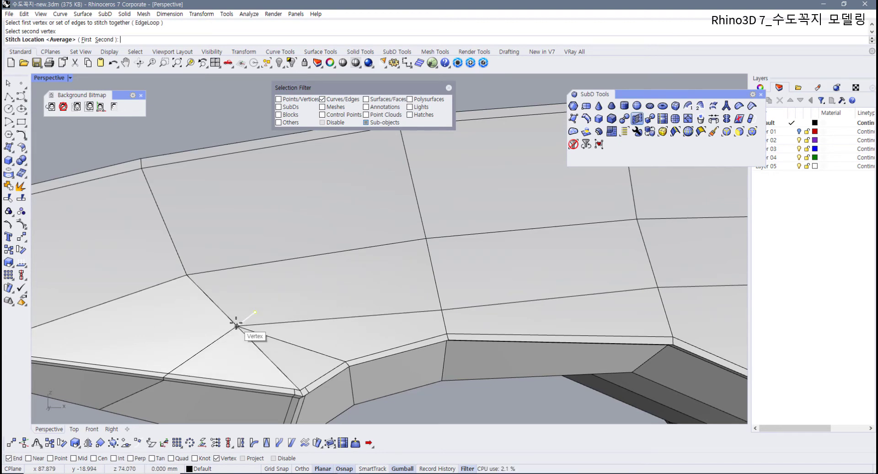
pyautogui.moveTo(236, 326); pyautogui.dragTo(280, 337, button='right')
pyautogui.rightClick(315, 304)
# Step: Return to the four-view layout, include points and vertices in the selection filter, and shift the stitched vertex slightly in the Front view
pyautogui.scroll(-3, 327, 308)
pyautogui.doubleClick(48, 78)
pyautogui.scroll(5, 197, 311)
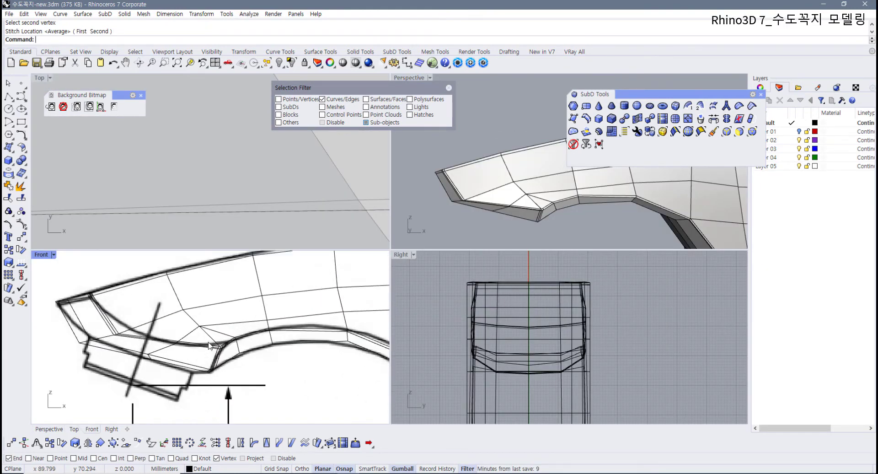
pyautogui.scroll(2, 215, 322)
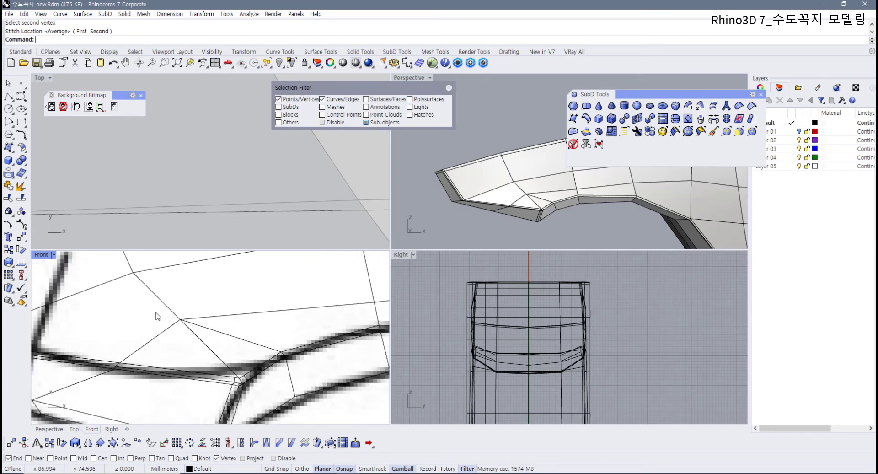
pyautogui.moveTo(156, 312); pyautogui.dragTo(219, 327)
pyautogui.moveTo(203, 296); pyautogui.dragTo(213, 297)
# Step: Move the new vertices on the outlet rim onto the reference's upper rim line in the Front view
pyautogui.moveTo(249, 328); pyautogui.dragTo(315, 301, button='right')
pyautogui.scroll(4, 189, 336)
pyautogui.moveTo(172, 358); pyautogui.dragTo(177, 314)
pyautogui.scroll(-3, 177, 347)
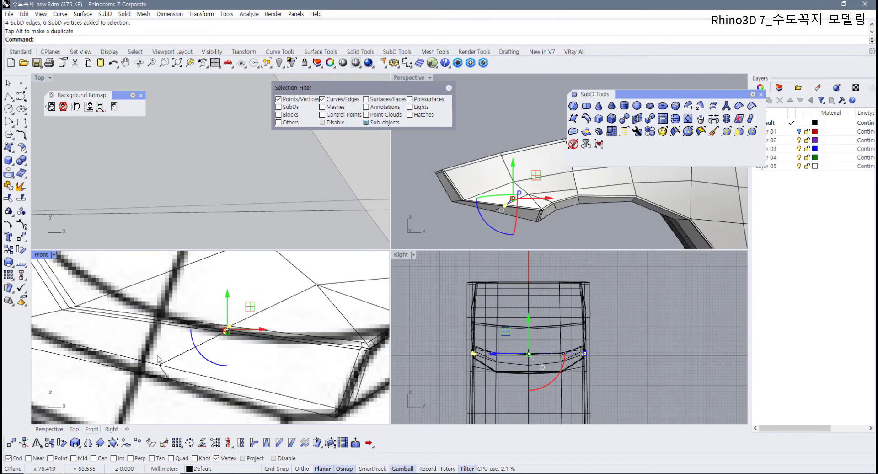
# Step: Adjust the new underside vertices to the reference's lower outlet line in the Front view, undoing the misplaced move
pyautogui.moveTo(157, 356); pyautogui.dragTo(172, 371)
pyautogui.moveTo(182, 342); pyautogui.dragTo(197, 348)
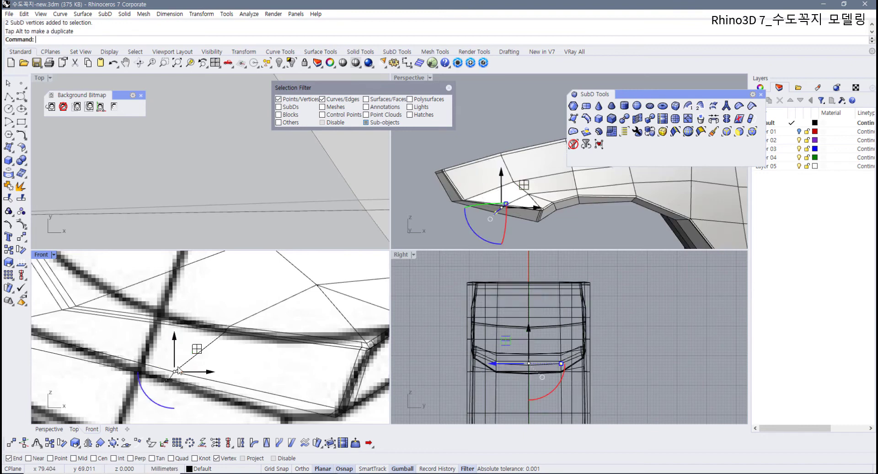
pyautogui.moveTo(161, 405); pyautogui.dragTo(200, 357)
pyautogui.hotkey('ctrl', 'z')
pyautogui.scroll(-2, 210, 364)
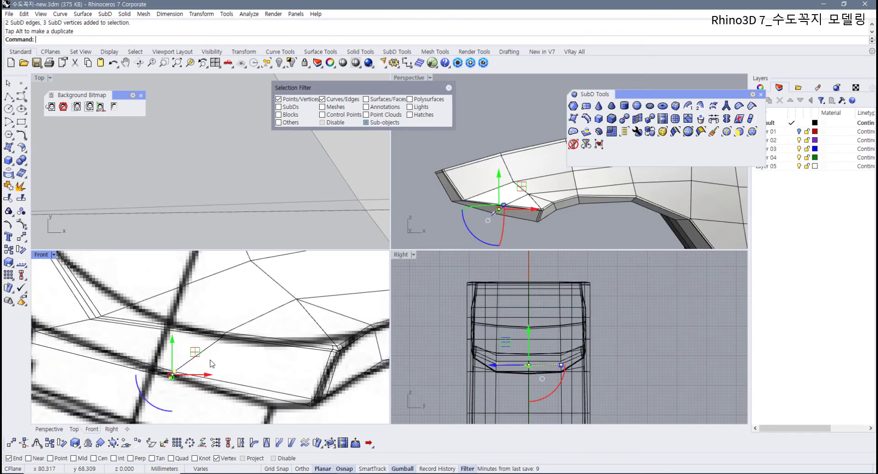
# Step: Switch to smooth display and fit the lower vertices near the spout tip to the reference outline in the Front view
pyautogui.scroll(-4, 211, 364)
pyautogui.moveTo(210, 364); pyautogui.dragTo(254, 348, button='right')
pyautogui.scroll(4, 149, 361)
pyautogui.click(130, 366)
pyautogui.scroll(-2, 124, 373)
pyautogui.moveTo(123, 374); pyautogui.dragTo(100, 373, button='right')
pyautogui.press('Tab')
pyautogui.moveTo(192, 384); pyautogui.dragTo(176, 391, button='right')
pyautogui.scroll(2, 177, 390)
pyautogui.moveTo(192, 394); pyautogui.dragTo(99, 319)
pyautogui.scroll(-4, 149, 343)
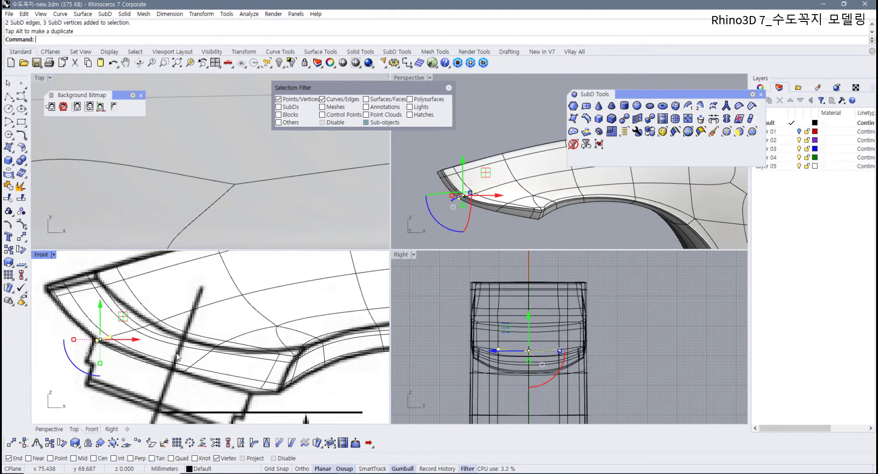
pyautogui.moveTo(177, 359); pyautogui.dragTo(197, 360, button='right')
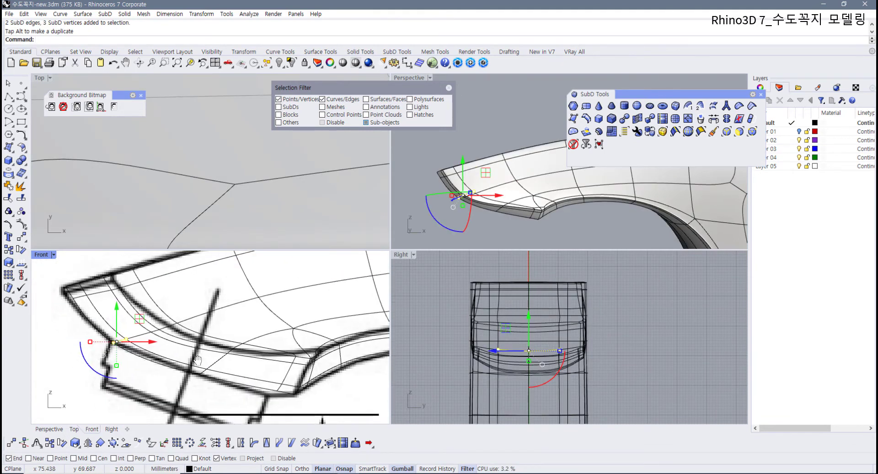
pyautogui.click(578, 217)
# Step: Try to reposition the single vertex beside the outlet corner in the Front view while in smooth display
pyautogui.scroll(5, 534, 211)
pyautogui.moveTo(292, 397); pyautogui.dragTo(253, 386, button='right')
pyautogui.scroll(6, 252, 386)
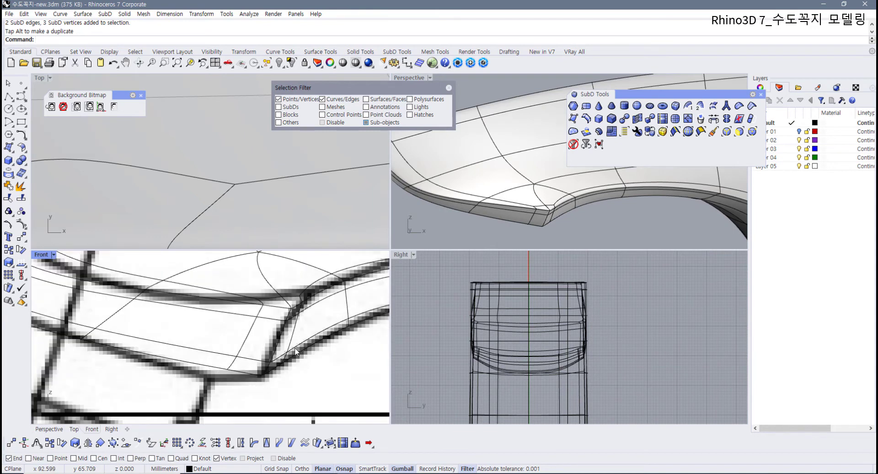
pyautogui.moveTo(558, 200)
pyautogui.mouseDown(button='right')
pyautogui.moveTo(545, 223)
pyautogui.moveTo(546, 204)
pyautogui.mouseUp(button='right')
pyautogui.click(524, 199)
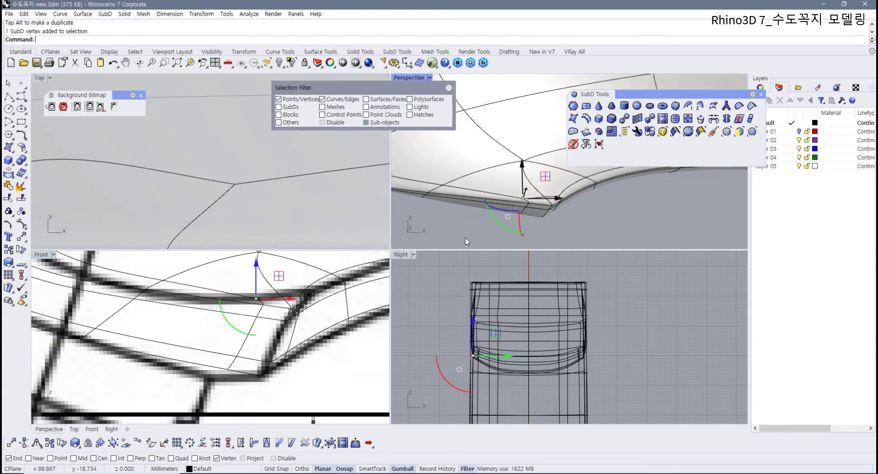
pyautogui.moveTo(274, 294); pyautogui.dragTo(253, 336, button='right')
pyautogui.moveTo(256, 319); pyautogui.dragTo(269, 310)
pyautogui.click(594, 216)
pyautogui.moveTo(595, 216); pyautogui.dragTo(568, 225, button='right')
# Step: Return to flat display and move the displaced outlet-corner vertex back onto the rim line in the Front view
pyautogui.click(253, 314)
pyautogui.press('Tab')
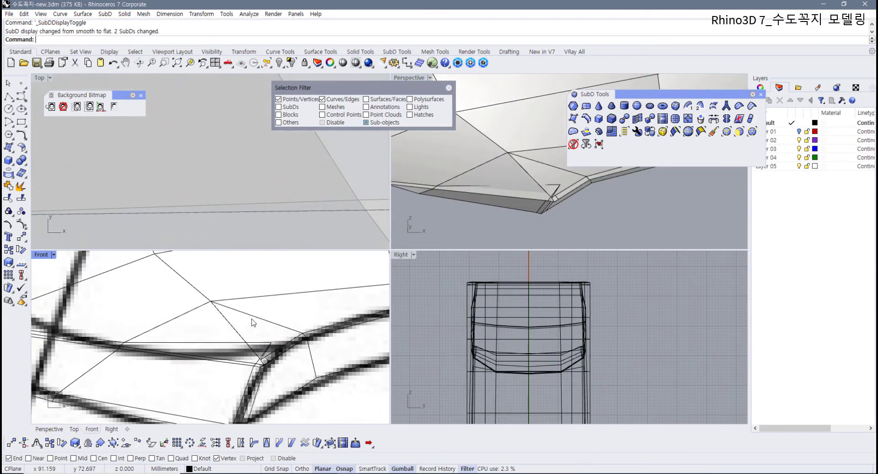
pyautogui.click(555, 198)
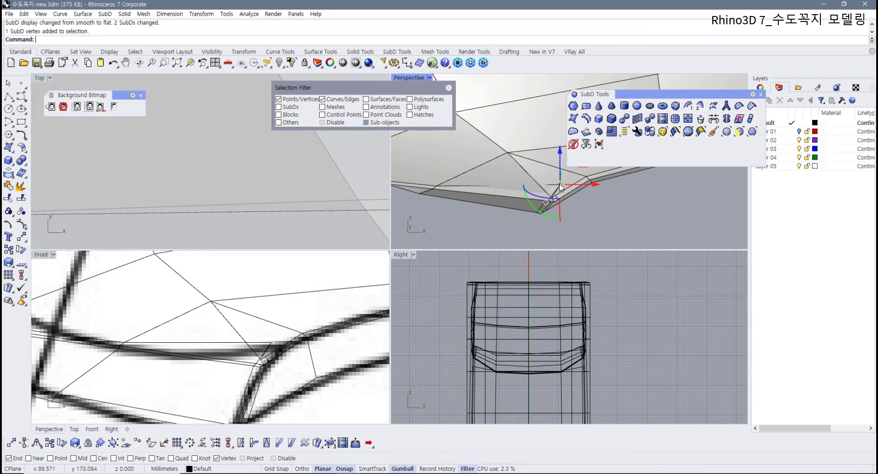
pyautogui.moveTo(290, 319); pyautogui.dragTo(253, 341)
pyautogui.moveTo(575, 206); pyautogui.dragTo(544, 194, button='right')
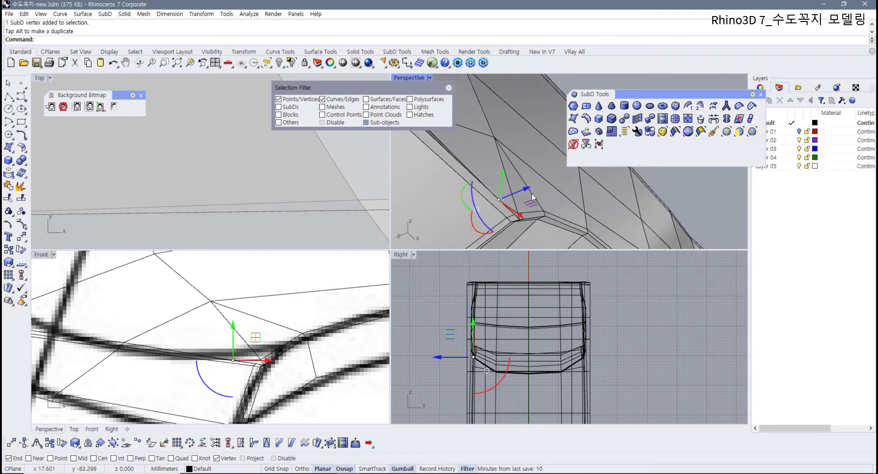
# Step: Try to reposition the vertex beside the outlet corner in the Perspective view, and undo the last two changes
pyautogui.moveTo(526, 188); pyautogui.dragTo(533, 187)
pyautogui.moveTo(538, 194); pyautogui.dragTo(479, 251, button='right')
pyautogui.hotkey('ctrl', 'z')
pyautogui.hotkey('ctrl', 'z')
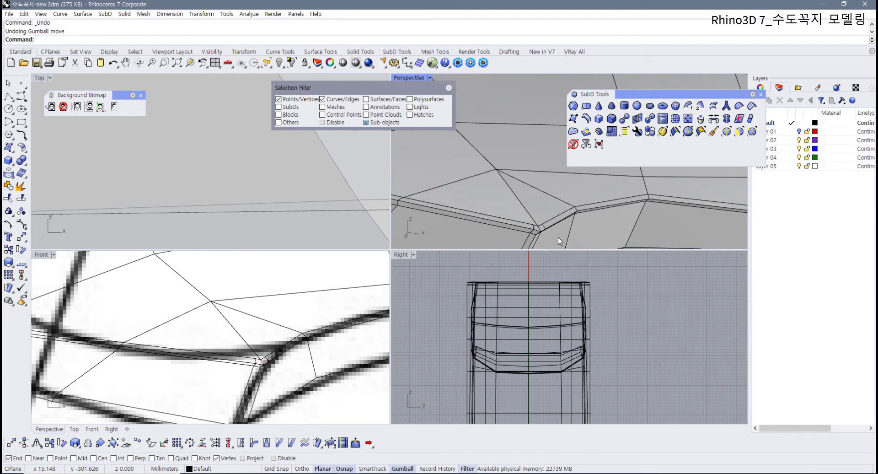
# Step: Nudge the clustered outlet-corner vertices in the Front view to fit the reference corner
pyautogui.moveTo(259, 365); pyautogui.dragTo(237, 372, button='right')
pyautogui.scroll(12, 237, 373)
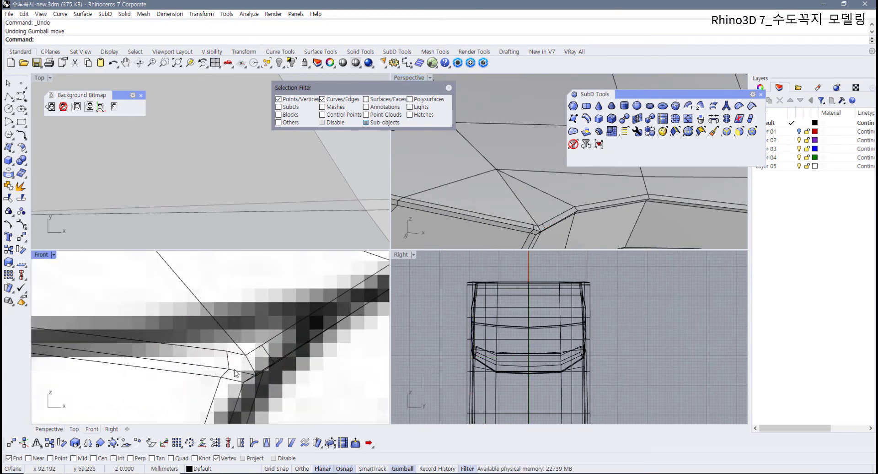
pyautogui.moveTo(213, 359); pyautogui.dragTo(232, 373)
pyautogui.moveTo(247, 344); pyautogui.dragTo(241, 345)
pyautogui.click(152, 396)
pyautogui.moveTo(160, 393); pyautogui.dragTo(234, 356)
pyautogui.moveTo(213, 325); pyautogui.dragTo(245, 332)
pyautogui.click(279, 316)
# Step: Maximize the Front view and examine the diagonal edge and surrounding side edges near the outlet corner
pyautogui.scroll(-5, 295, 332)
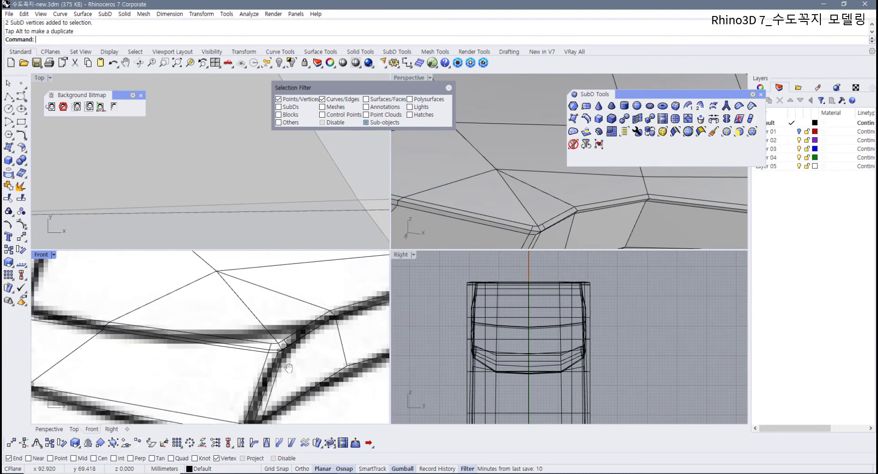
pyautogui.moveTo(328, 355); pyautogui.dragTo(299, 363, button='right')
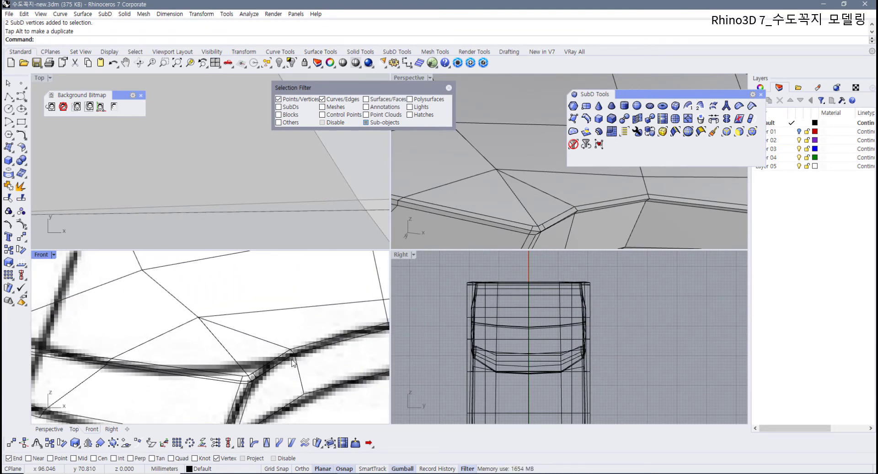
pyautogui.scroll(-3, 213, 350)
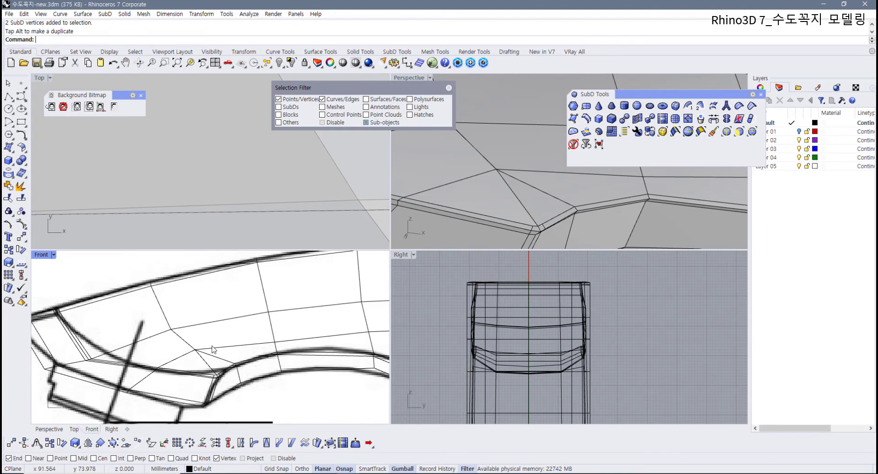
pyautogui.doubleClick(42, 256)
pyautogui.scroll(3, 365, 315)
pyautogui.click(364, 295)
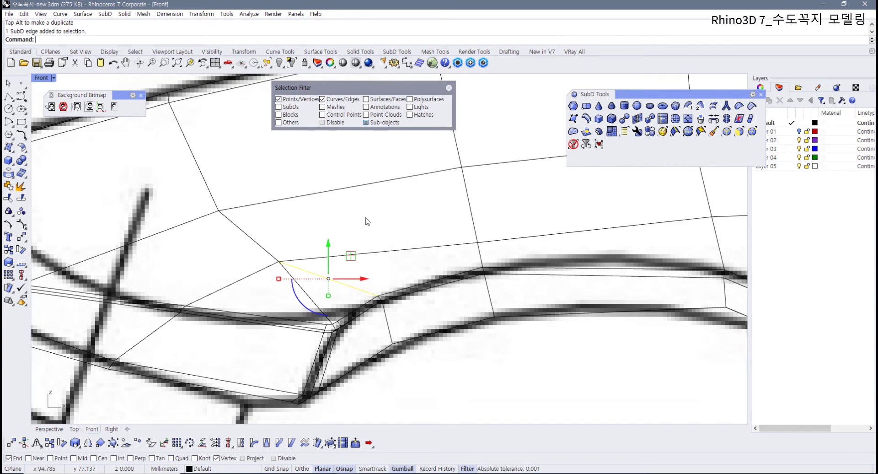
pyautogui.moveTo(367, 221); pyautogui.dragTo(358, 300, button='right')
pyautogui.scroll(-1, 353, 319)
pyautogui.moveTo(347, 352); pyautogui.dragTo(343, 330, button='right')
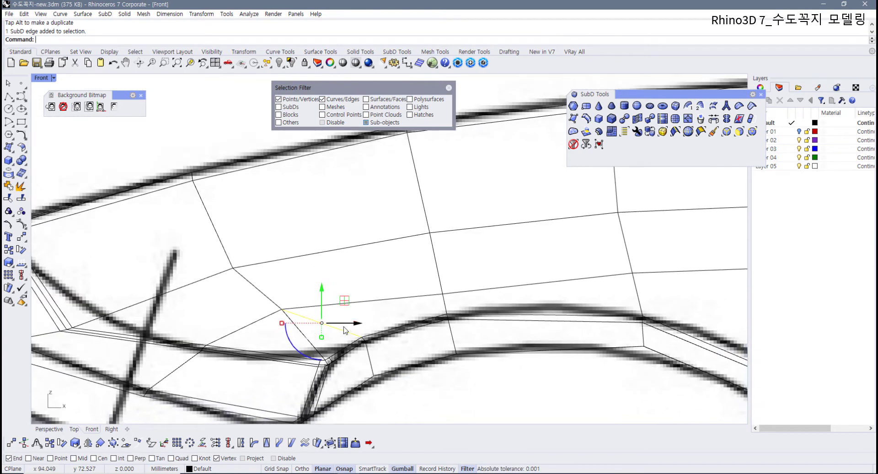
pyautogui.scroll(2, 343, 329)
pyautogui.press('Escape')
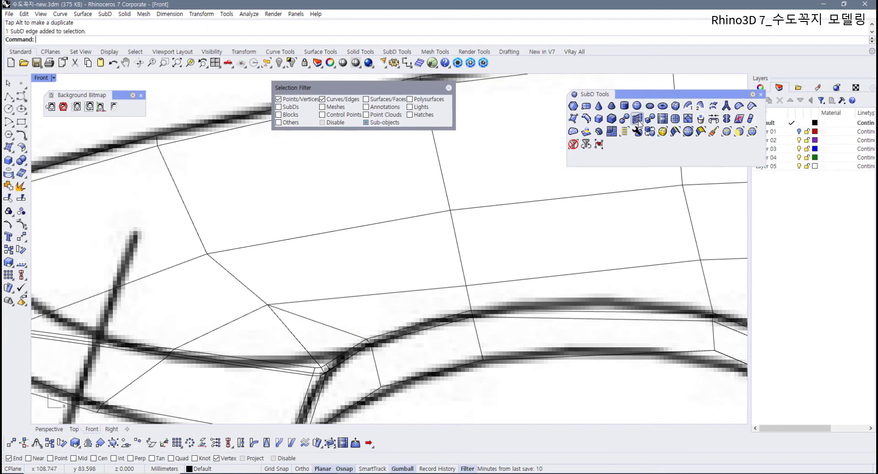
# Step: Insert a connected edge line from the underside vertex right of the outlet corner up across the side to the spout's upper rim
pyautogui.click(688, 118)
pyautogui.click(364, 341)
pyautogui.click(366, 339)
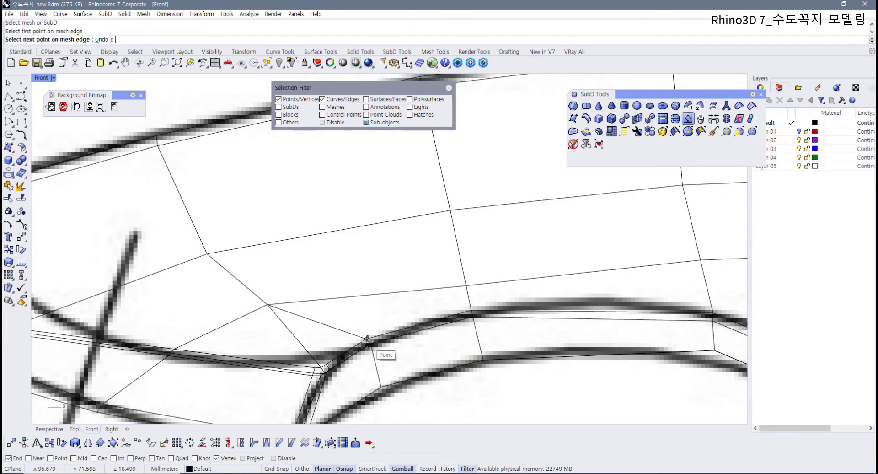
pyautogui.click(357, 296)
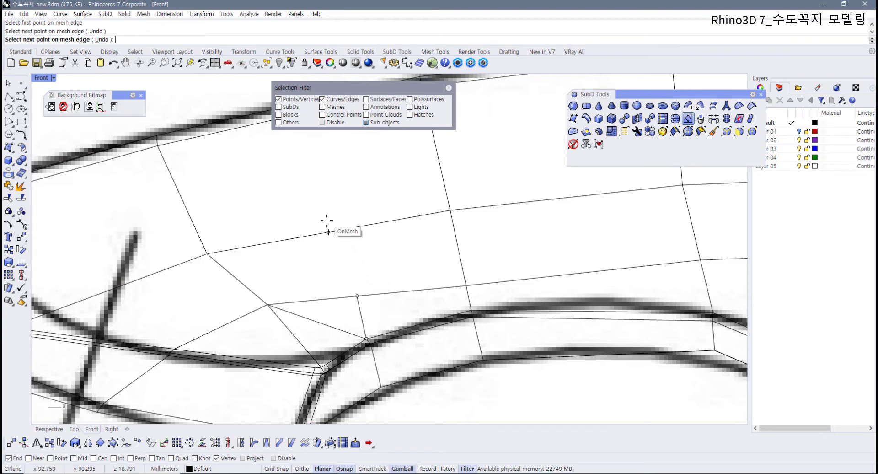
pyautogui.click(328, 232)
pyautogui.scroll(3, 283, 224)
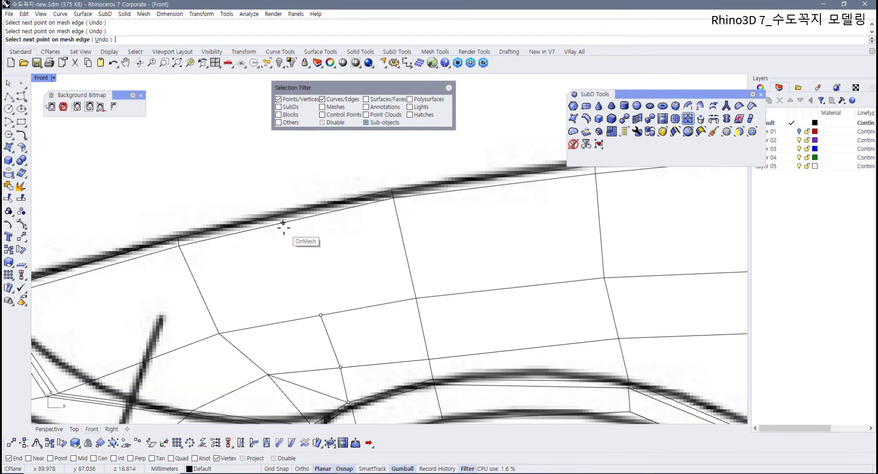
pyautogui.click(280, 214)
pyautogui.rightClick(280, 214)
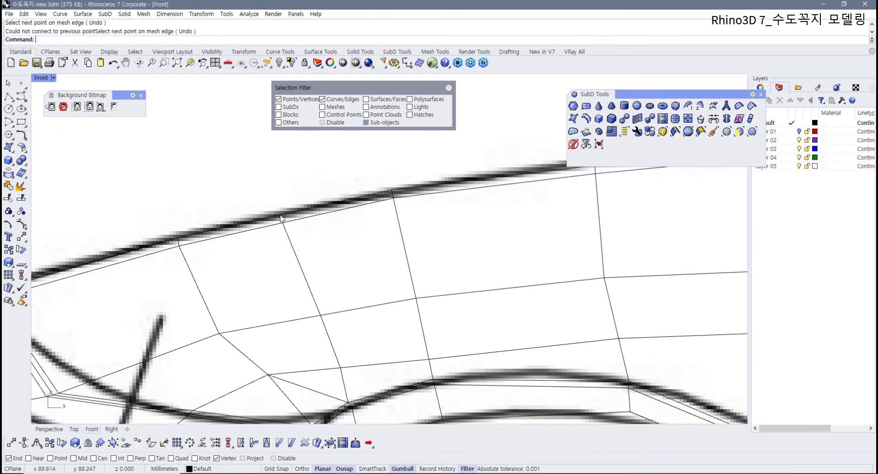
# Step: Delete the diagonal edge beside the new edge line and check the body in smooth display before returning to flat display
pyautogui.scroll(-2, 308, 328)
pyautogui.moveTo(309, 328); pyautogui.dragTo(303, 295, button='right')
pyautogui.scroll(2, 304, 344)
pyautogui.click(307, 351)
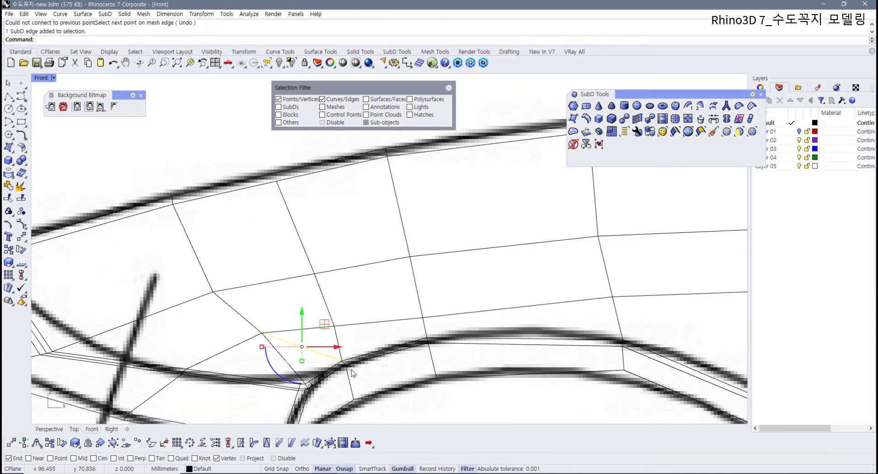
pyautogui.press('Delete')
pyautogui.press('Tab')
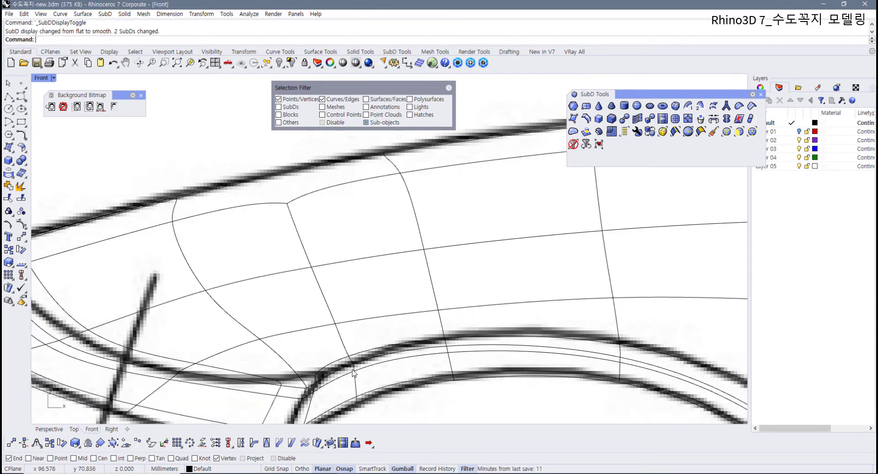
pyautogui.press('Tab')
# Step: Move the new line's underside vertices along the reference curve and adjust the pair of side vertices just above them
pyautogui.scroll(2, 342, 371)
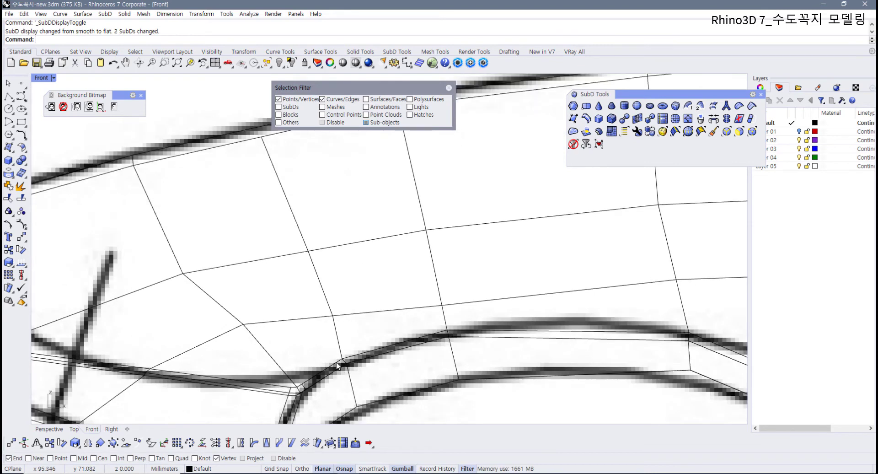
pyautogui.moveTo(331, 348); pyautogui.dragTo(357, 369)
pyautogui.moveTo(367, 341); pyautogui.dragTo(372, 343)
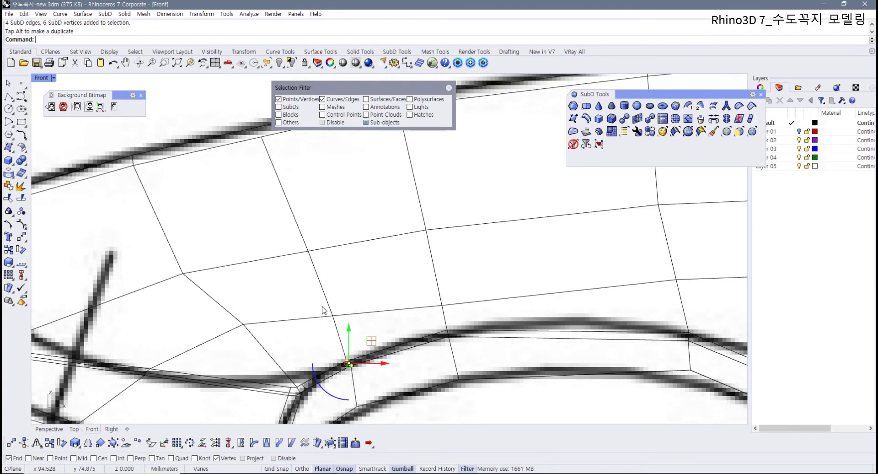
pyautogui.moveTo(322, 304); pyautogui.dragTo(348, 321)
pyautogui.moveTo(358, 292); pyautogui.dragTo(357, 288)
# Step: In the Perspective view, extend the new edge line with Insert Point from its upper side vertex over the rim and across the spout's top
pyautogui.scroll(-4, 369, 293)
pyautogui.moveTo(363, 275); pyautogui.dragTo(353, 293, button='right')
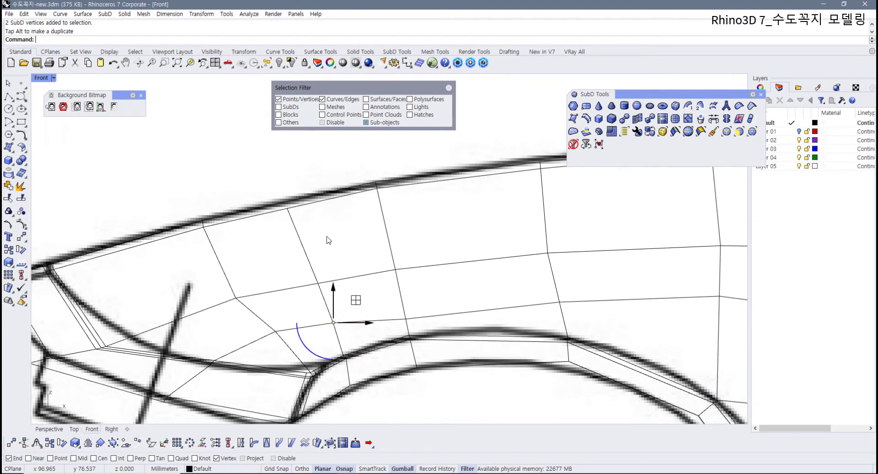
pyautogui.doubleClick(41, 78)
pyautogui.moveTo(544, 184); pyautogui.dragTo(510, 46, button='right')
pyautogui.doubleClick(416, 78)
pyautogui.click(433, 295)
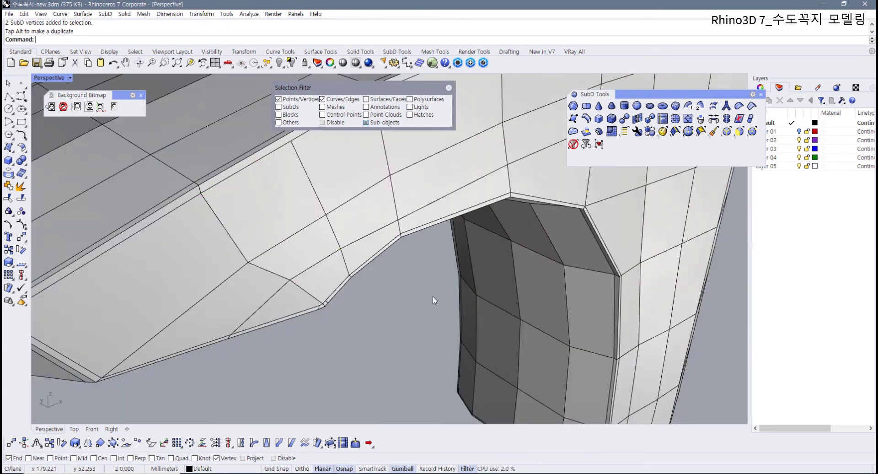
pyautogui.scroll(5, 389, 265)
pyautogui.moveTo(332, 250); pyautogui.dragTo(637, 164, button='right')
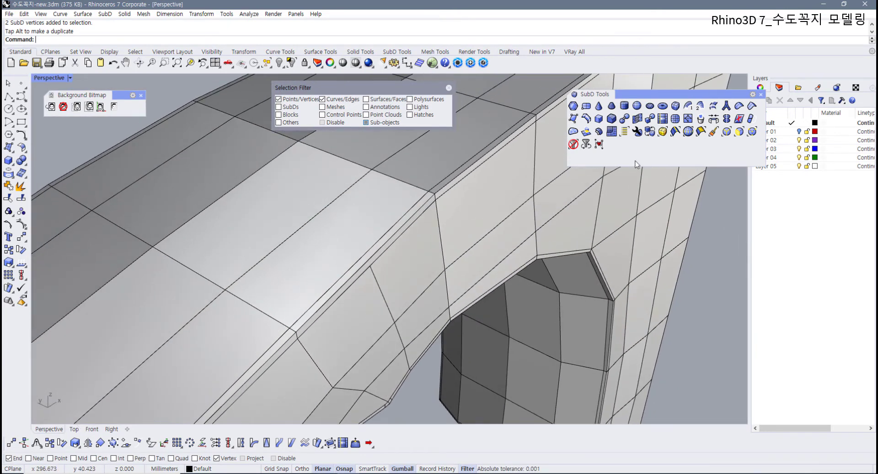
pyautogui.click(688, 120)
pyautogui.click(370, 265)
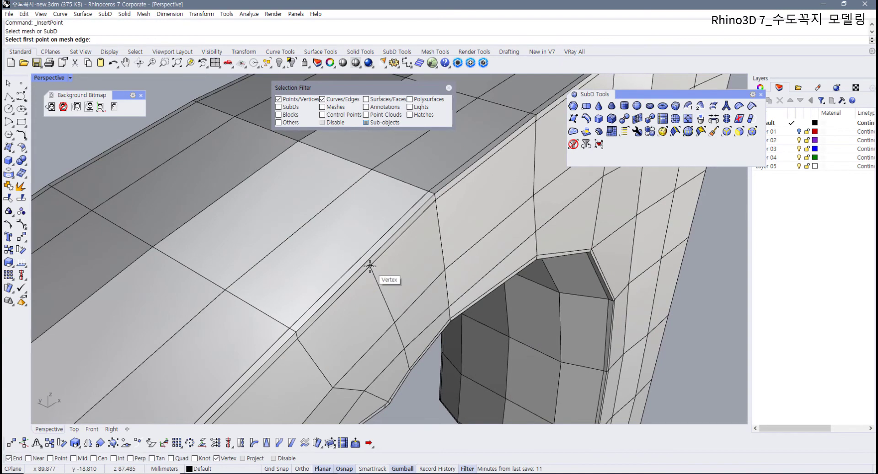
pyautogui.click(369, 266)
pyautogui.scroll(3, 368, 263)
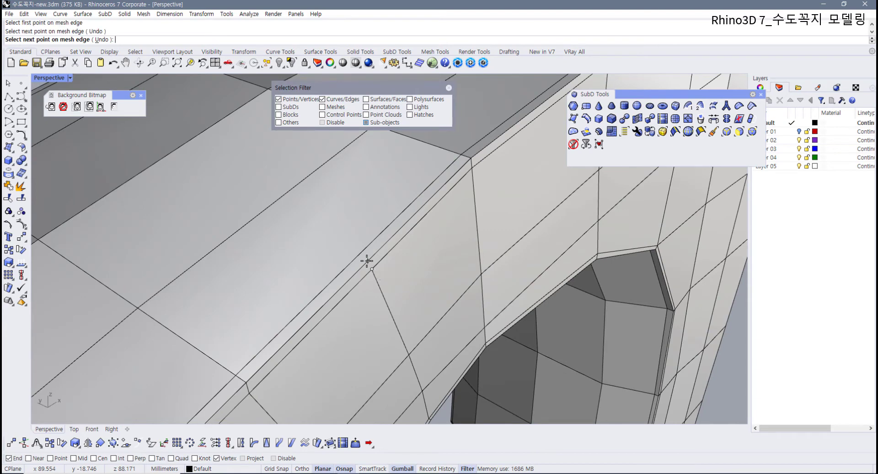
pyautogui.click(359, 254)
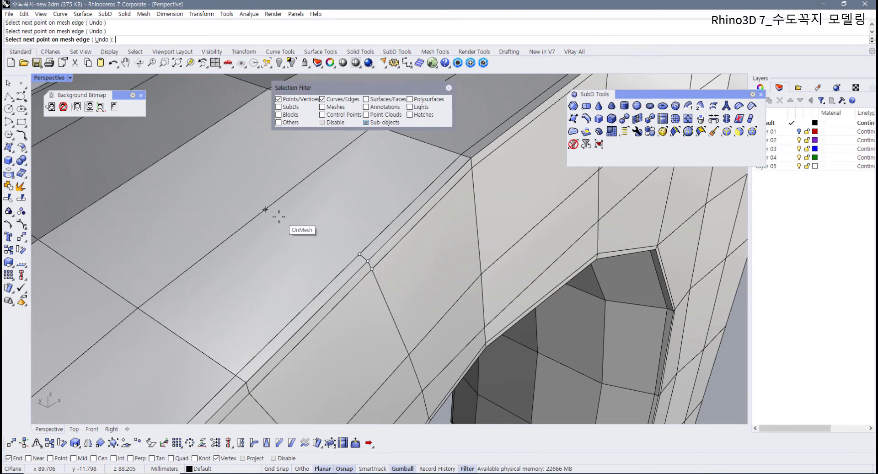
pyautogui.click(264, 209)
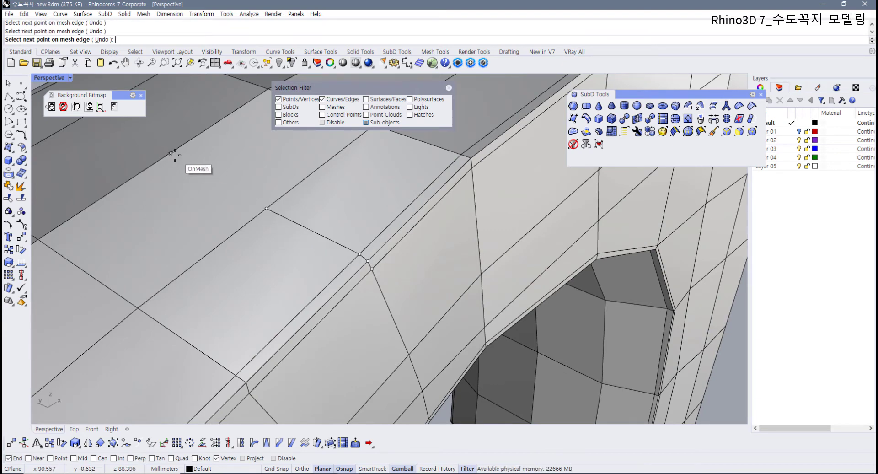
pyautogui.press('Return')
# Step: In the Front view, move the older row of top-rim vertices nearest the outlet toward the spout tip, along the reference outline
pyautogui.scroll(-10, 180, 163)
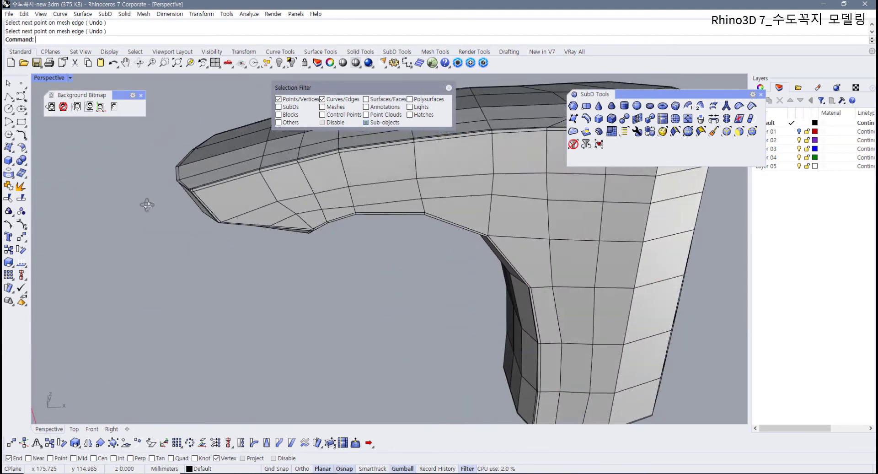
pyautogui.moveTo(183, 172); pyautogui.dragTo(242, 254, button='right')
pyautogui.scroll(2, 205, 188)
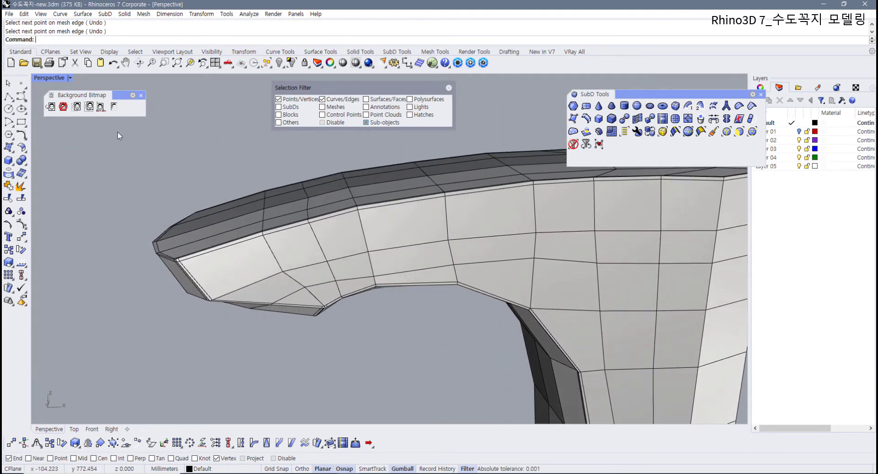
pyautogui.doubleClick(44, 78)
pyautogui.scroll(4, 183, 330)
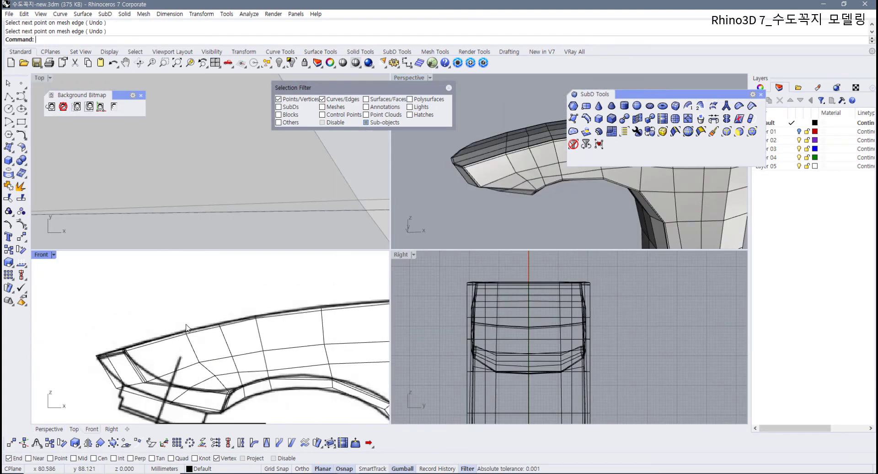
pyautogui.doubleClick(222, 331)
pyautogui.moveTo(222, 332); pyautogui.dragTo(244, 311, button='right')
pyautogui.scroll(4, 245, 311)
pyautogui.moveTo(250, 270); pyautogui.dragTo(308, 318)
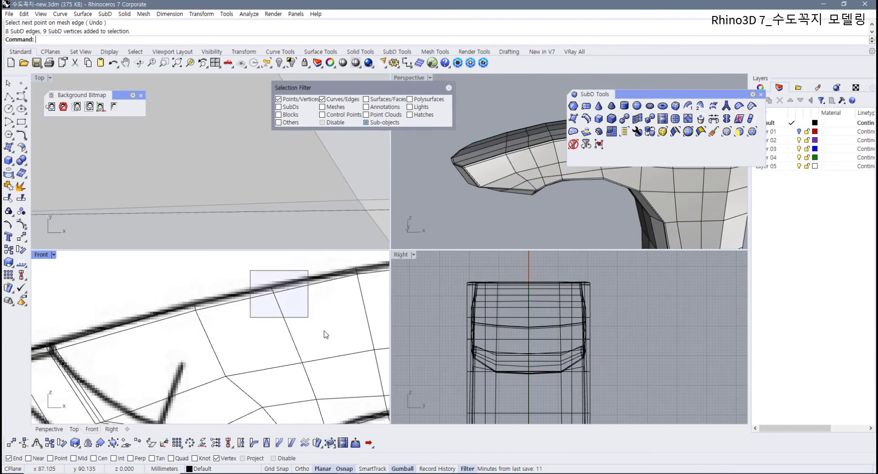
pyautogui.scroll(-4, 289, 321)
pyautogui.moveTo(280, 322); pyautogui.dragTo(293, 331, button='right')
pyautogui.scroll(2, 250, 314)
pyautogui.moveTo(207, 298); pyautogui.dragTo(265, 350)
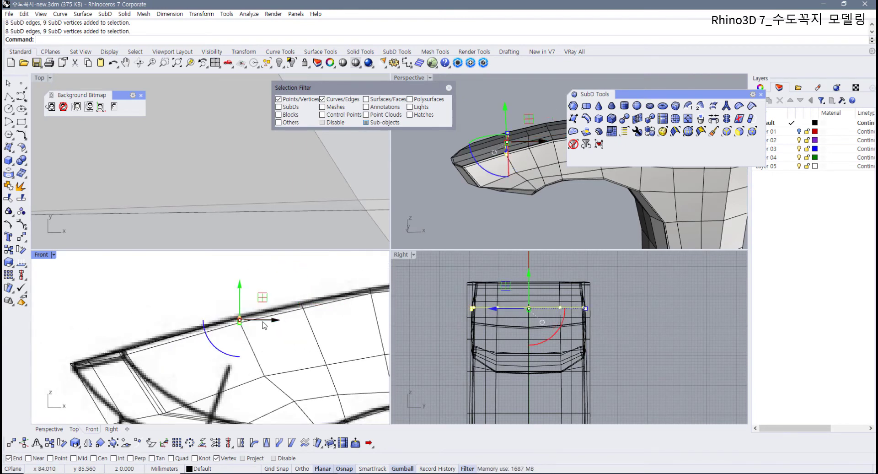
pyautogui.moveTo(259, 303); pyautogui.dragTo(221, 309)
# Step: Shift the newly added row of top-rim vertices slightly toward the spout tip in the Front view
pyautogui.moveTo(257, 315); pyautogui.dragTo(219, 323, button='right')
pyautogui.moveTo(243, 291); pyautogui.dragTo(287, 335)
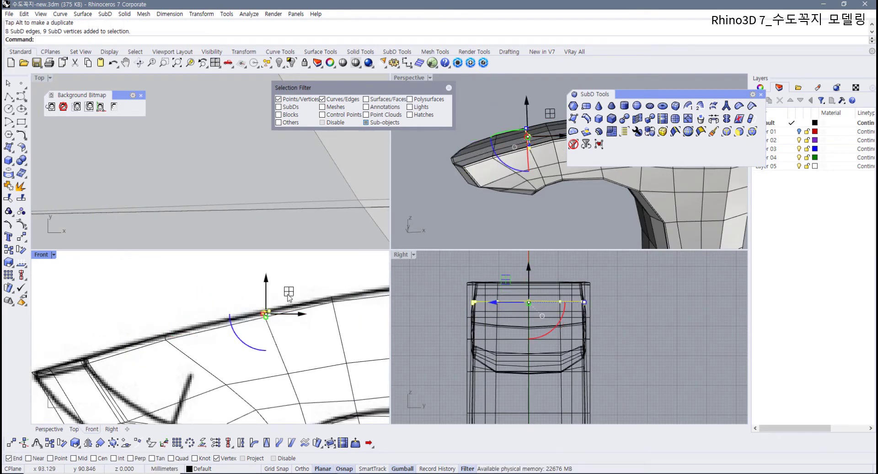
pyautogui.moveTo(287, 294); pyautogui.dragTo(277, 294)
# Step: Shift the next full column of edges and vertices toward the faucet body to even out the spacing
pyautogui.moveTo(336, 316); pyautogui.dragTo(205, 320, button='right')
pyautogui.moveTo(190, 291); pyautogui.dragTo(230, 347)
pyautogui.scroll(-4, 231, 350)
pyautogui.moveTo(231, 350); pyautogui.dragTo(210, 321, button='right')
pyautogui.click(169, 263)
pyautogui.moveTo(181, 263); pyautogui.dragTo(241, 394)
pyautogui.moveTo(224, 320); pyautogui.dragTo(247, 313)
pyautogui.press('Escape')
# Step: Move the underside vertices right of the outlet corner along the reference curve, toward the faucet body
pyautogui.scroll(5, 196, 404)
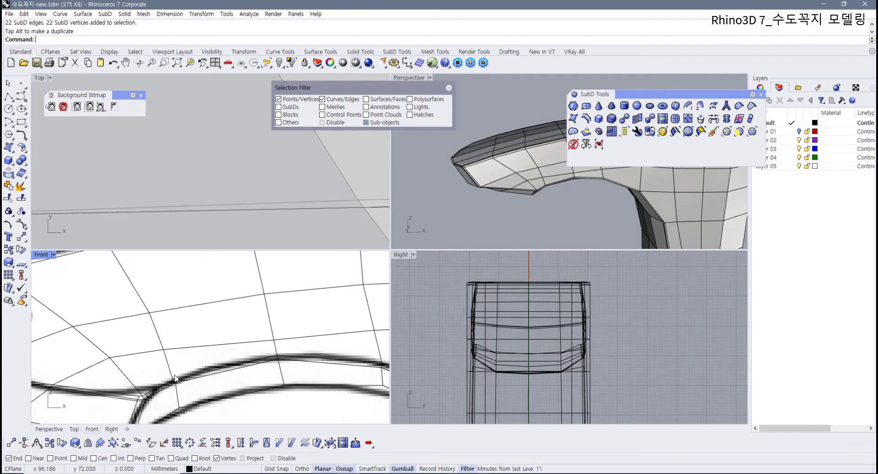
pyautogui.moveTo(191, 396); pyautogui.dragTo(192, 397)
pyautogui.moveTo(198, 360); pyautogui.dragTo(214, 353)
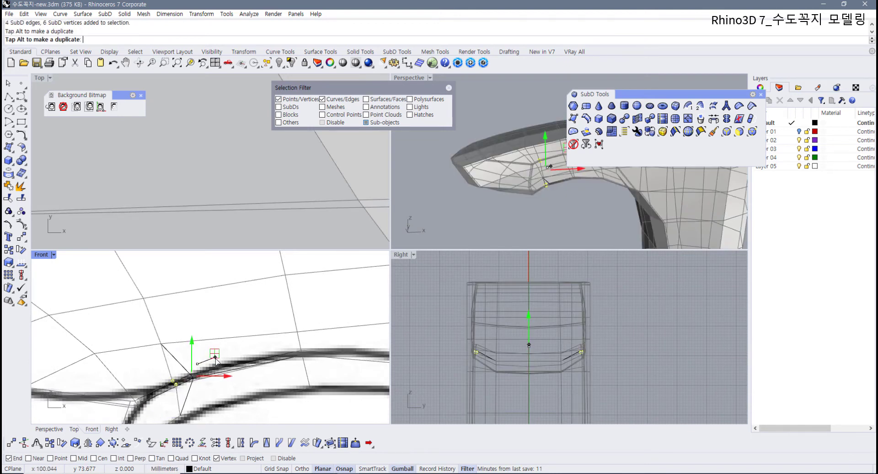
# Step: Try to shift the side vertices above the underside curve toward the faucet body, and undo the move
pyautogui.moveTo(190, 418); pyautogui.dragTo(183, 375, button='right')
pyautogui.moveTo(164, 363); pyautogui.dragTo(181, 380)
pyautogui.moveTo(196, 349); pyautogui.dragTo(228, 348)
pyautogui.moveTo(166, 356); pyautogui.dragTo(186, 381)
pyautogui.hotkey('ctrl', 'z')
# Step: Move the pair of side vertices above the underside curve slightly up and toward the faucet body in the Front view
pyautogui.click(184, 367)
pyautogui.click(149, 358)
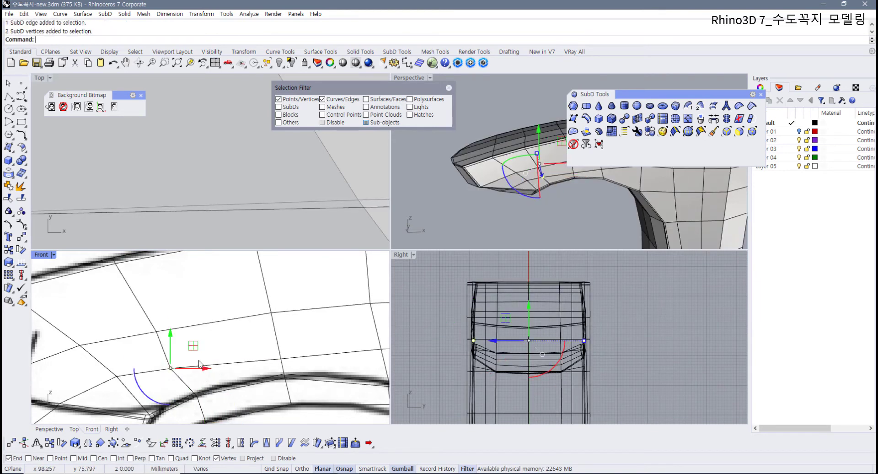
pyautogui.moveTo(193, 346); pyautogui.dragTo(198, 341)
# Step: Raise the upper-row side vertices on the next two columns and the adjoining edge toward the spout tip
pyautogui.scroll(-6, 251, 369)
pyautogui.scroll(3, 255, 370)
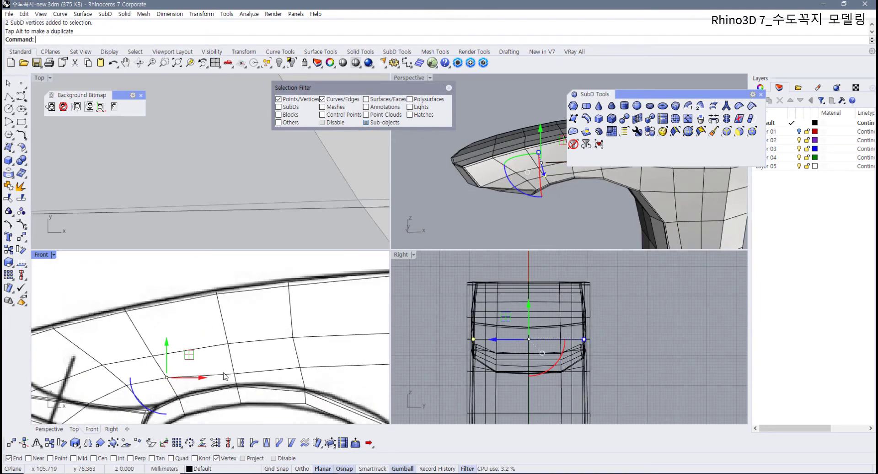
pyautogui.moveTo(257, 350); pyautogui.dragTo(256, 349)
pyautogui.click(243, 337)
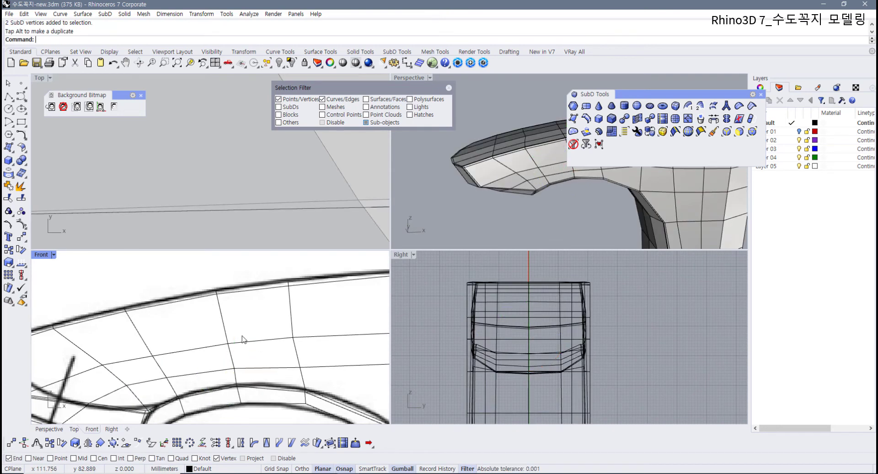
pyautogui.moveTo(204, 325); pyautogui.dragTo(314, 359)
pyautogui.moveTo(280, 319); pyautogui.dragTo(279, 309)
pyautogui.click(139, 358)
pyautogui.moveTo(139, 358); pyautogui.dragTo(136, 348)
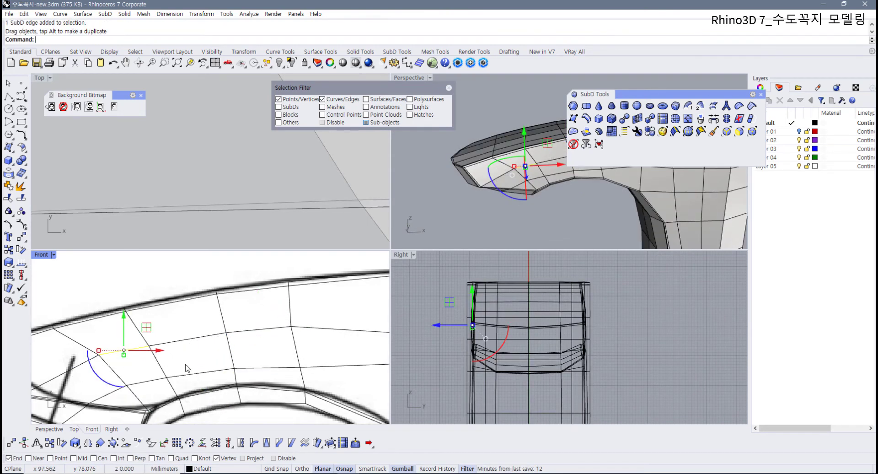
# Step: Display the SubDs smooth and move the rim vertices along the outlet side slightly up and toward the faucet body in the Front view
pyautogui.click(186, 367)
pyautogui.scroll(-2, 134, 374)
pyautogui.moveTo(115, 385); pyautogui.dragTo(204, 363, button='right')
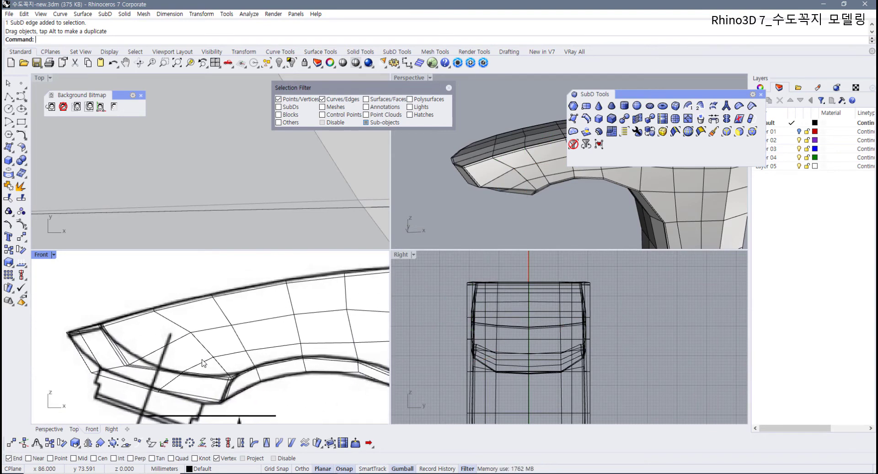
pyautogui.press('Tab')
pyautogui.scroll(8, 121, 352)
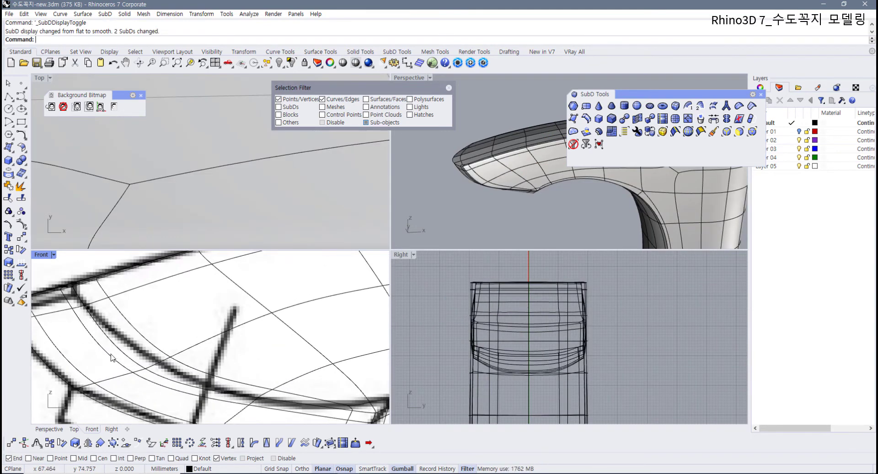
pyautogui.moveTo(85, 347); pyautogui.dragTo(211, 378)
pyautogui.moveTo(168, 345); pyautogui.dragTo(180, 338)
pyautogui.scroll(-4, 147, 383)
pyautogui.moveTo(146, 384); pyautogui.dragTo(104, 371, button='right')
pyautogui.scroll(-6, 156, 366)
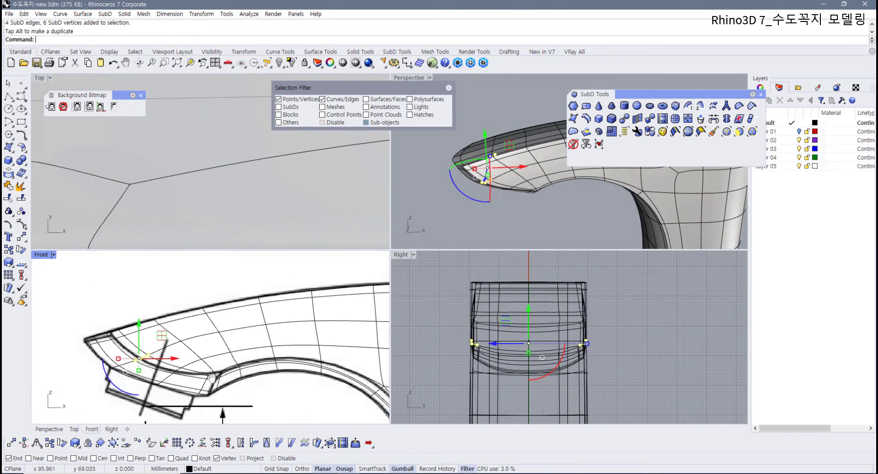
pyautogui.moveTo(169, 364); pyautogui.dragTo(120, 359, button='right')
pyautogui.click(242, 407)
# Step: Nudge the inner rim vertex beside the outlet's rear corner to follow the reference curve in the Front view
pyautogui.moveTo(517, 221); pyautogui.dragTo(500, 174, button='right')
pyautogui.scroll(5, 512, 197)
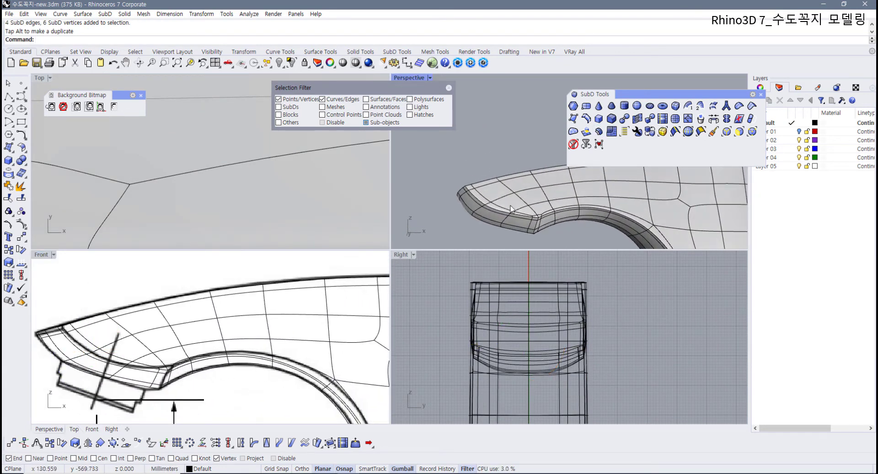
pyautogui.click(529, 220)
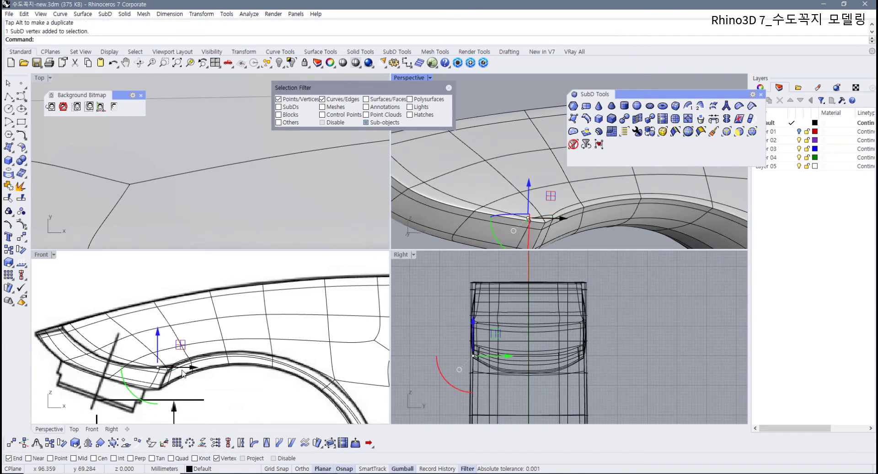
pyautogui.scroll(5, 181, 342)
pyautogui.moveTo(174, 346); pyautogui.dragTo(175, 346)
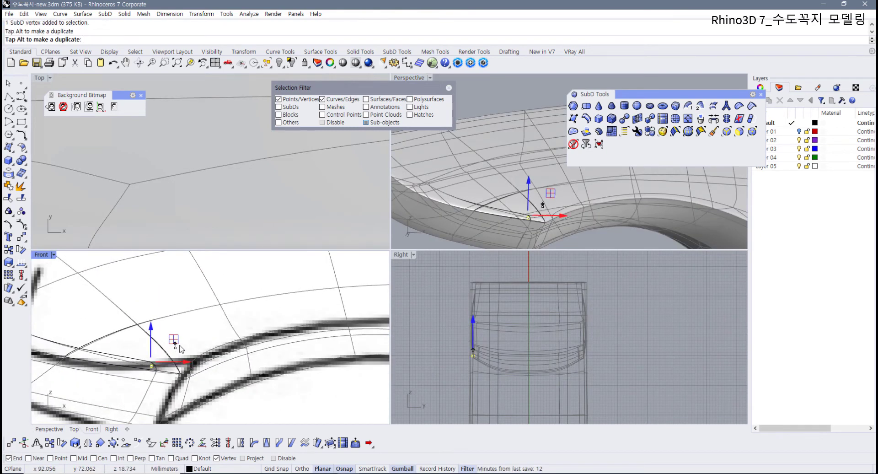
pyautogui.scroll(-4, 559, 202)
pyautogui.moveTo(558, 202); pyautogui.dragTo(537, 222, button='right')
pyautogui.click(537, 221)
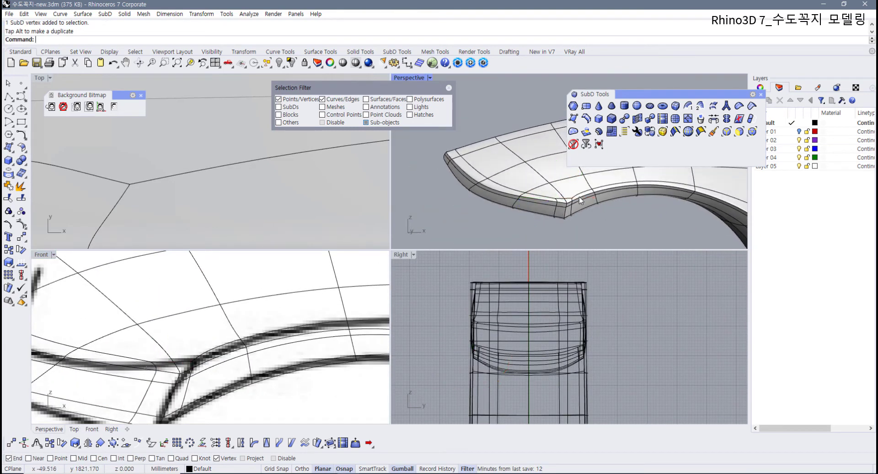
# Step: Fine-tune the rear outlet corner vertex to the junction of the reference curves in the Front view
pyautogui.scroll(5, 567, 213)
pyautogui.click(192, 360)
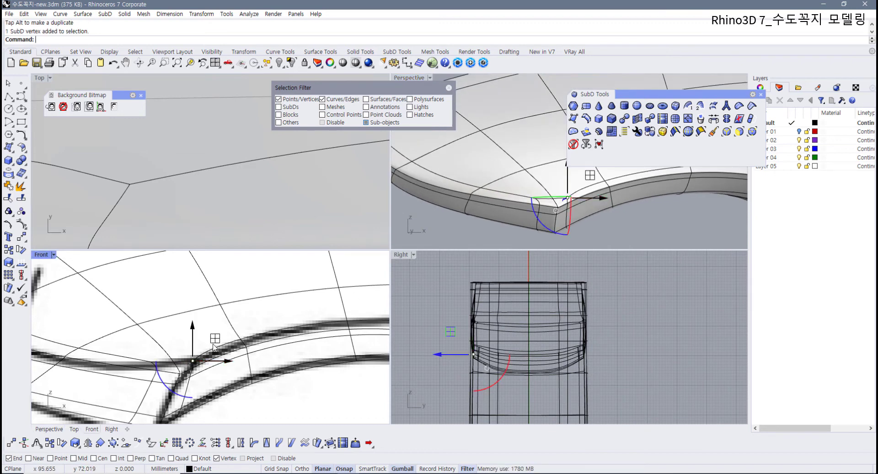
pyautogui.click(296, 405)
pyautogui.scroll(-4, 266, 369)
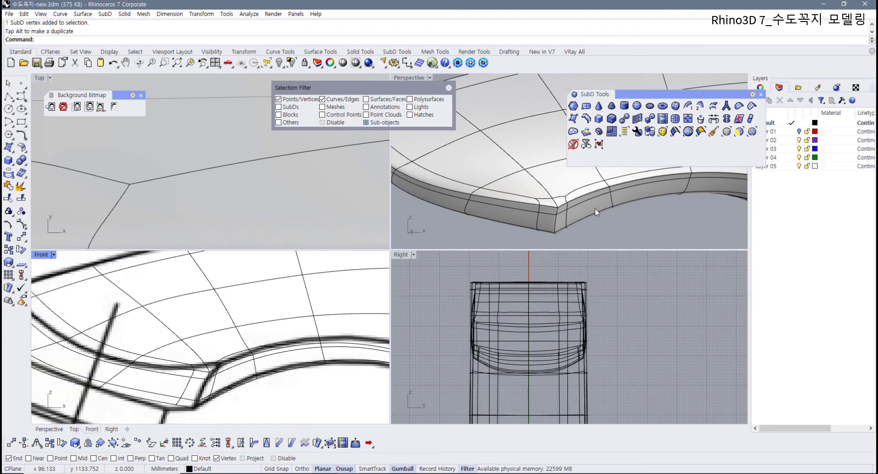
# Step: Display the SubDs flat in a maximized Perspective view and pull the loose side vertex at the spout-body junction down from its neighbour
pyautogui.scroll(-4, 581, 221)
pyautogui.moveTo(580, 221); pyautogui.dragTo(510, 191, button='right')
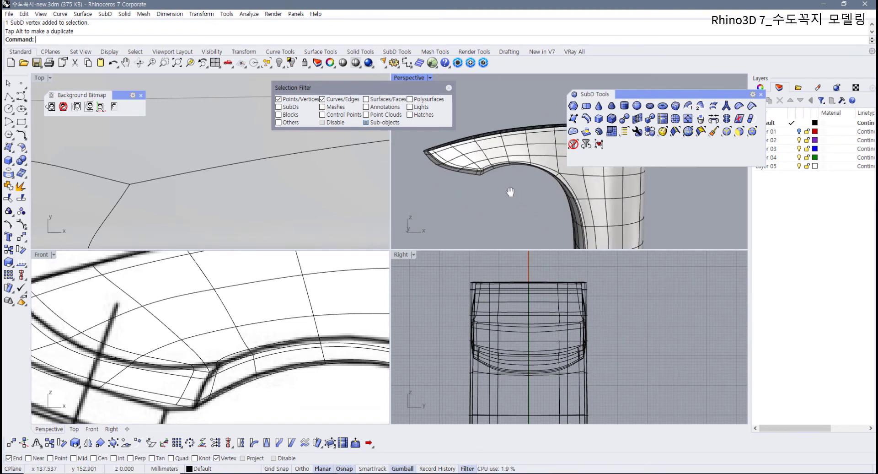
pyautogui.doubleClick(412, 76)
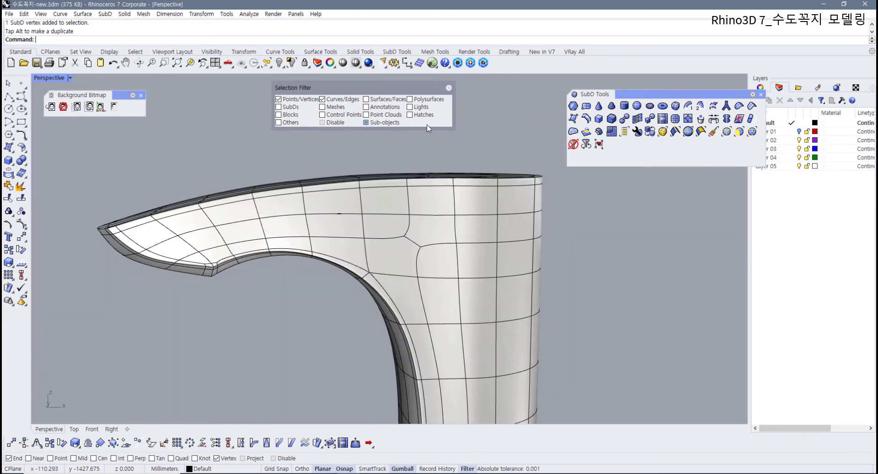
pyautogui.scroll(-3, 426, 230)
pyautogui.scroll(3, 426, 230)
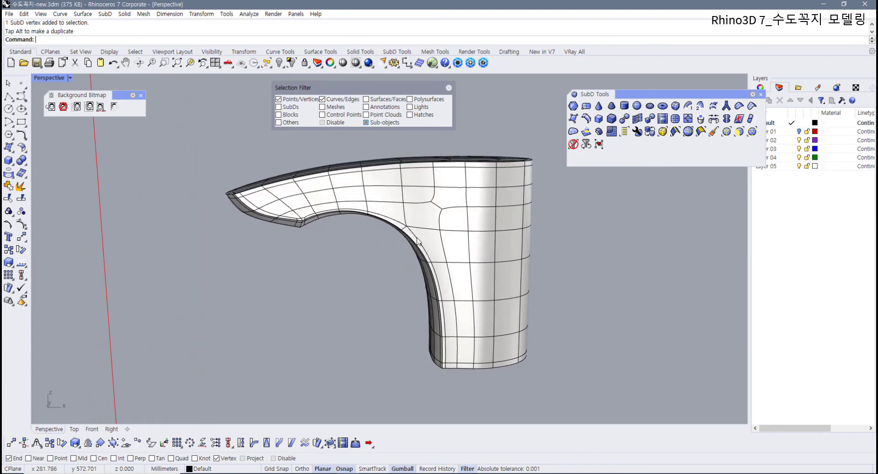
pyautogui.press('Tab')
pyautogui.scroll(4, 423, 227)
pyautogui.click(422, 223)
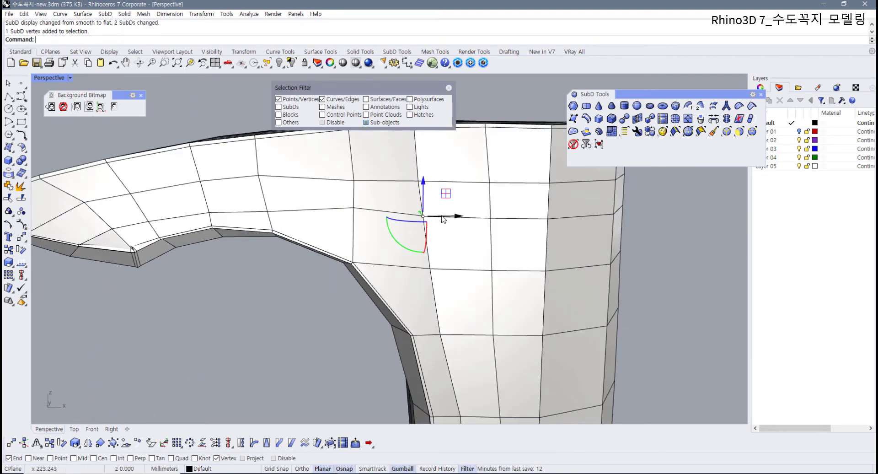
pyautogui.scroll(4, 447, 239)
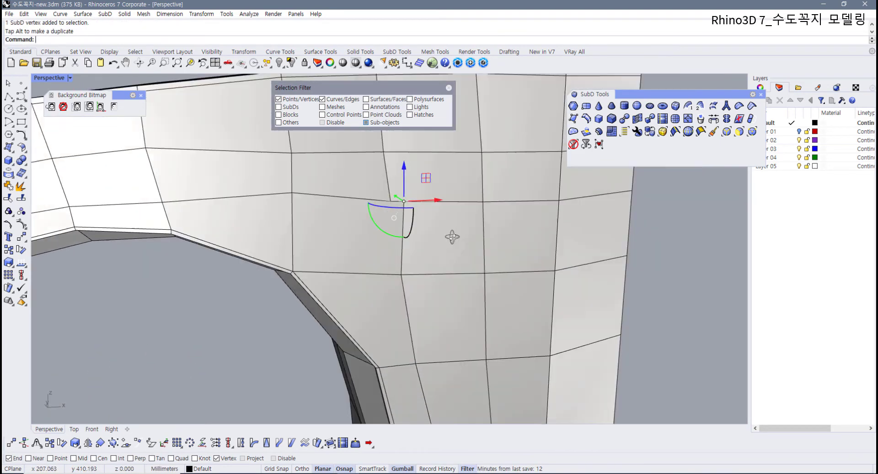
pyautogui.moveTo(452, 237); pyautogui.dragTo(450, 237, button='right')
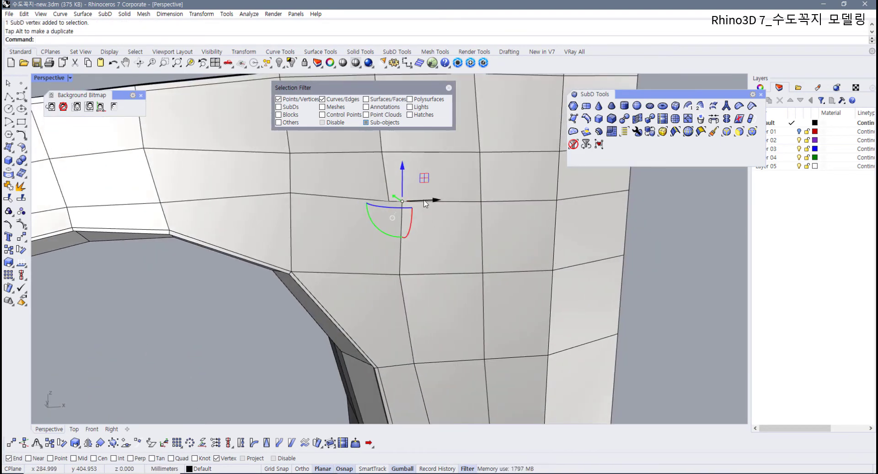
pyautogui.moveTo(422, 180); pyautogui.dragTo(426, 200)
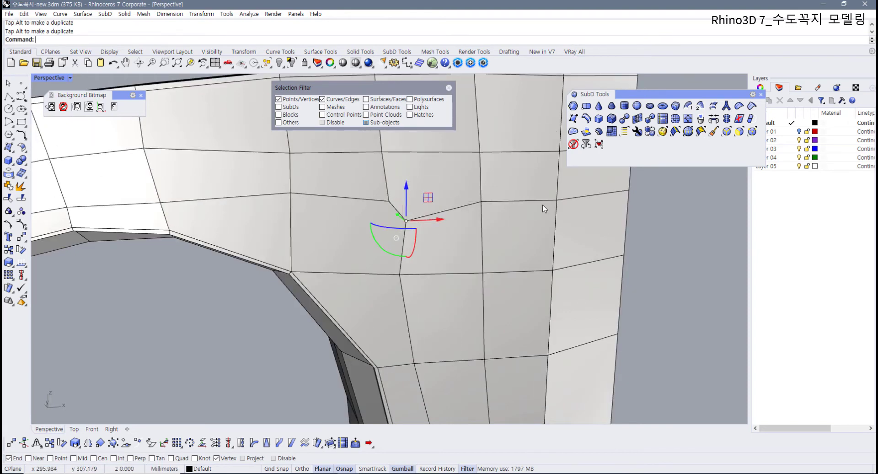
# Step: Try to stitch the pulled-down side vertex using only that vertex as the starting selection
pyautogui.click(636, 119)
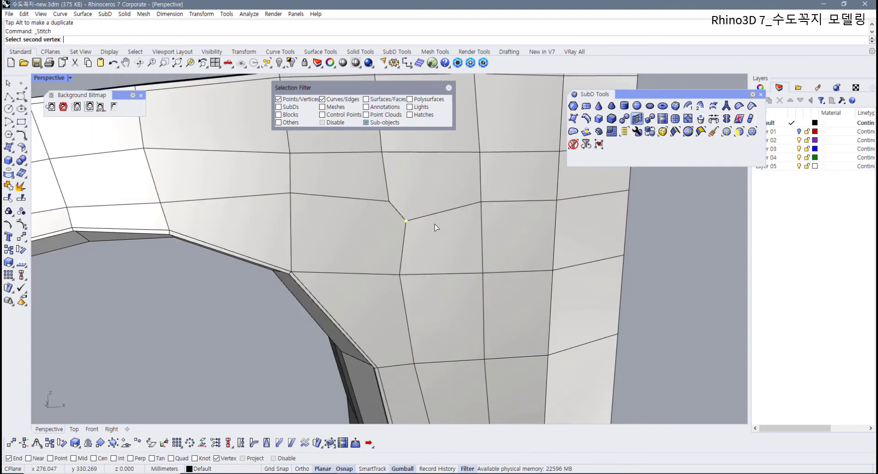
pyautogui.click(405, 222)
pyautogui.press('Return')
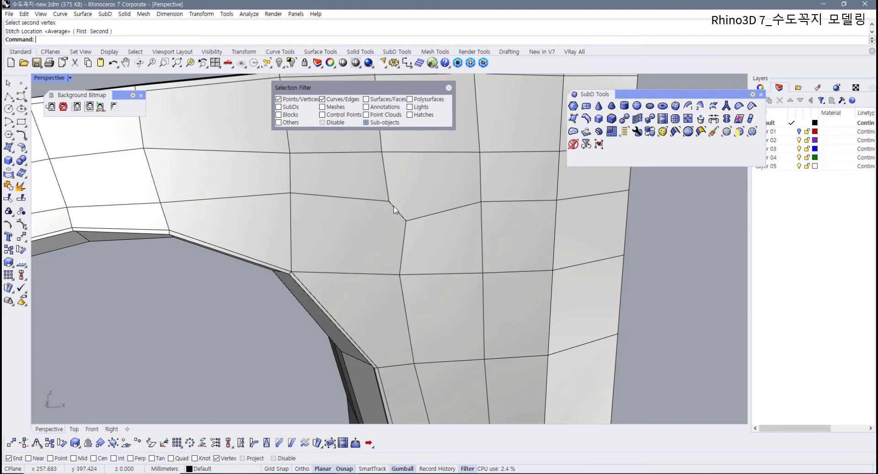
# Step: Stitch the two separated side vertices at the spout-body junction together at their average location
pyautogui.click(406, 222)
pyautogui.keyDown('shift'); pyautogui.click(390, 201); pyautogui.keyUp('shift')
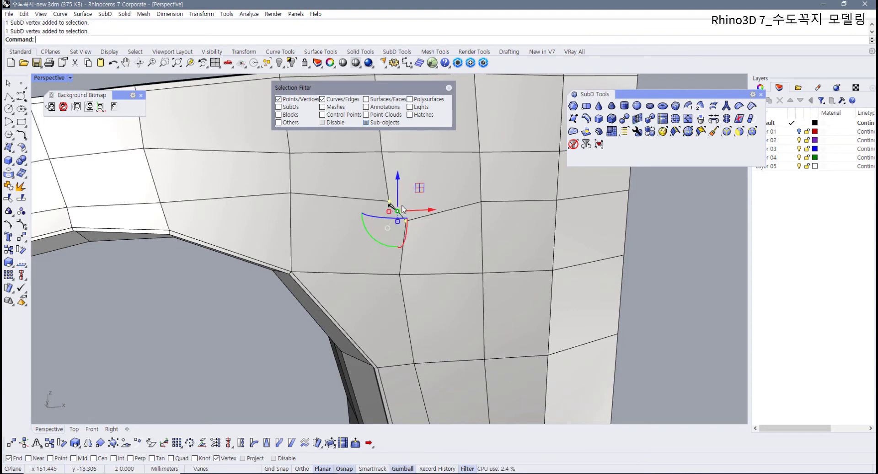
pyautogui.click(636, 119)
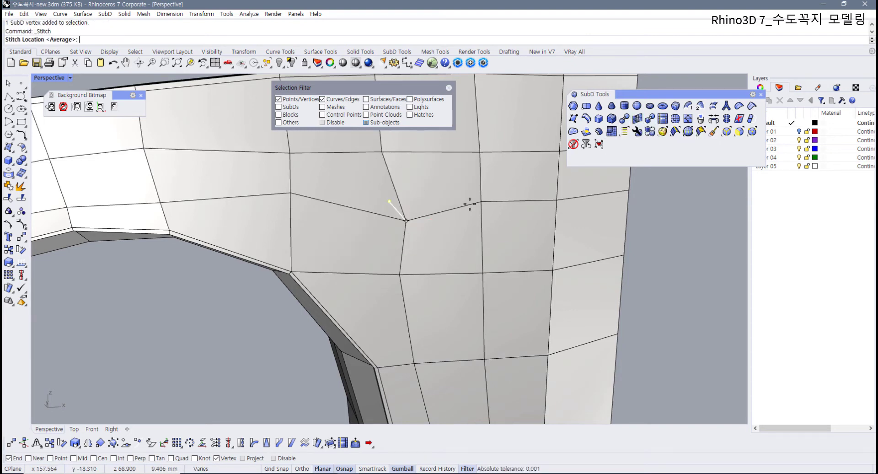
pyautogui.press('Return')
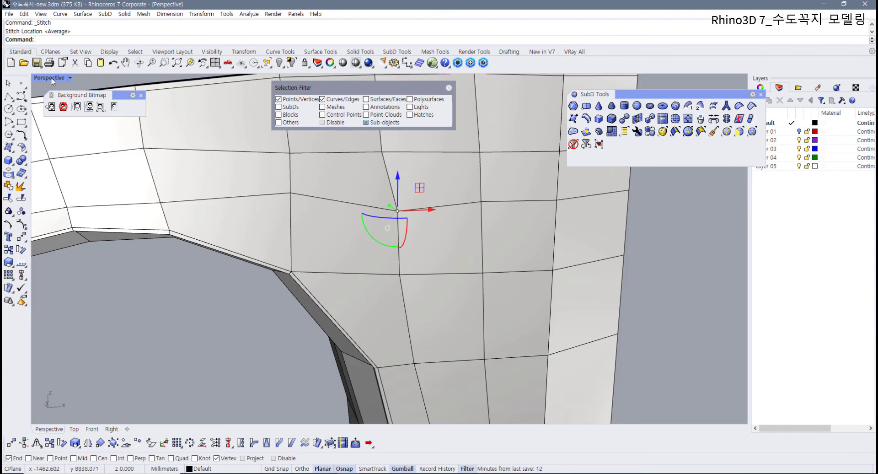
# Step: Restore the four viewports and shift the stitched vertex and its neighbour toward the spout to even the side row in the Front view
pyautogui.hotkey('ctrl', 'm')
pyautogui.scroll(-5, 196, 334)
pyautogui.scroll(6, 219, 333)
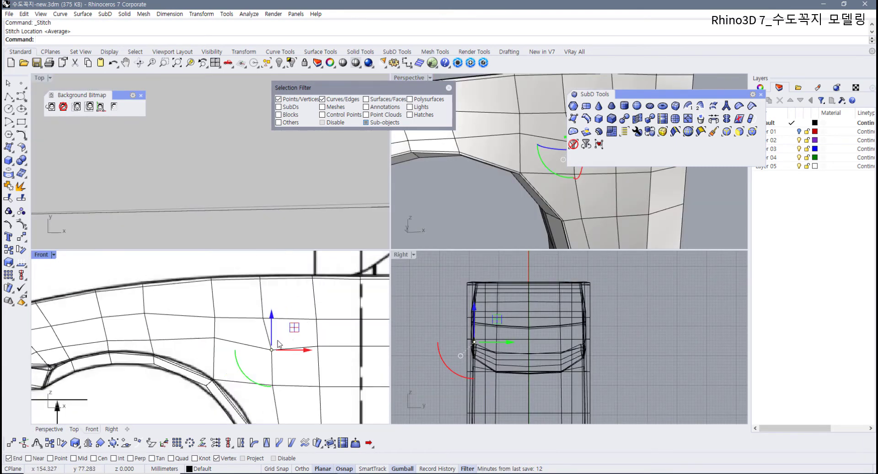
pyautogui.moveTo(295, 327); pyautogui.dragTo(290, 320)
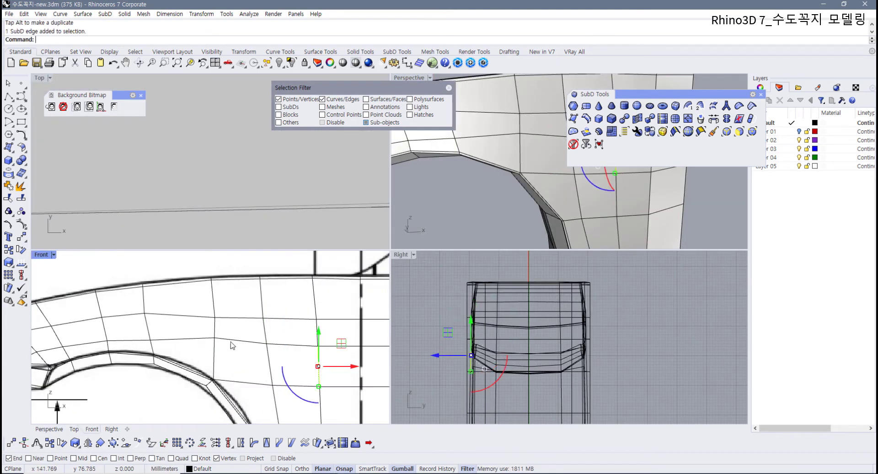
pyautogui.click(214, 341)
pyautogui.moveTo(235, 320); pyautogui.dragTo(262, 296)
# Step: Raise the upper side row's vertices slightly, from the spout junction to the back of the body, in the Front view
pyautogui.click(216, 318)
pyautogui.keyDown('shift'); pyautogui.click(265, 320); pyautogui.keyUp('shift')
pyautogui.click(316, 320)
pyautogui.moveTo(339, 333); pyautogui.dragTo(238, 336, button='right')
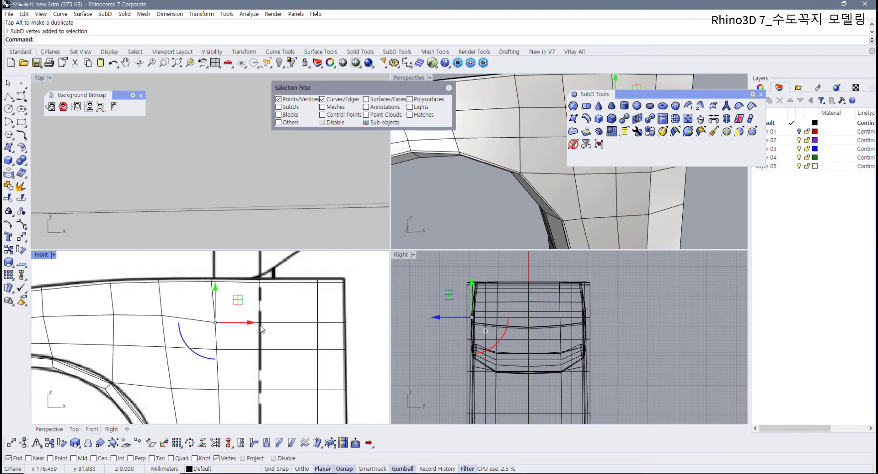
pyautogui.moveTo(218, 303); pyautogui.dragTo(357, 333)
pyautogui.click(319, 343)
pyautogui.moveTo(303, 308); pyautogui.dragTo(303, 304)
pyautogui.click(353, 325)
# Step: Examine the whole faucet body against the drawing and in a maximized Perspective view, in both smooth and flat SubD display
pyautogui.scroll(-6, 333, 348)
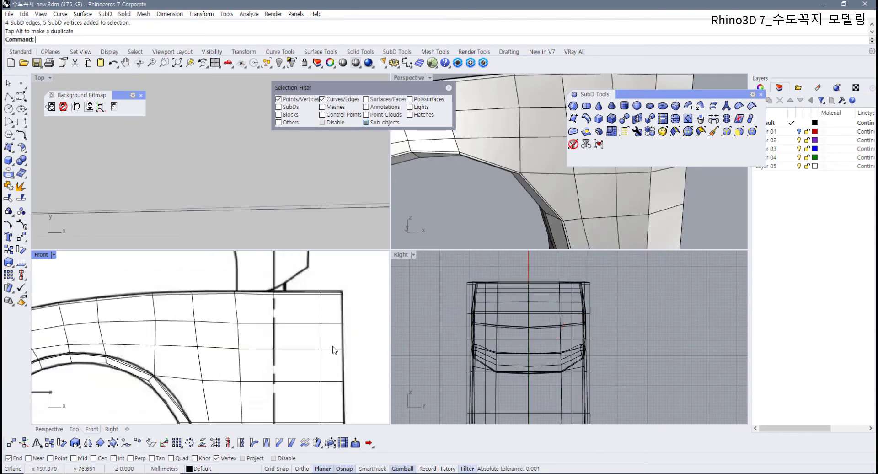
pyautogui.moveTo(341, 322); pyautogui.dragTo(326, 303, button='right')
pyautogui.scroll(-3, 327, 306)
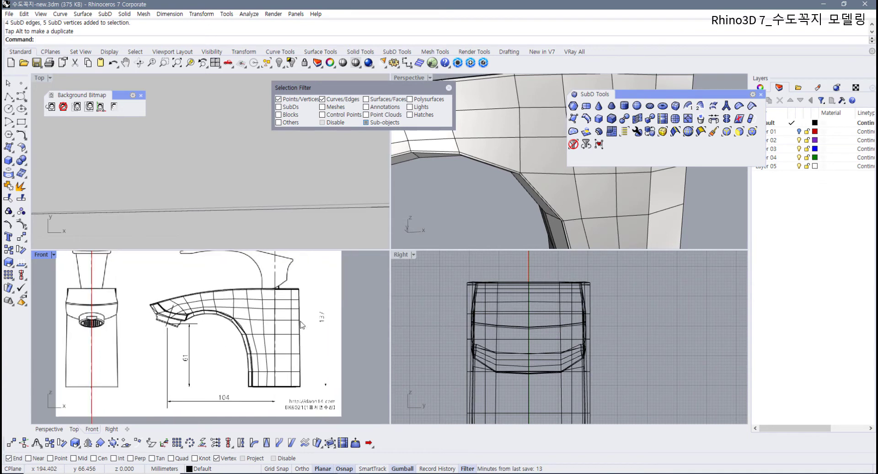
pyautogui.scroll(-8, 500, 187)
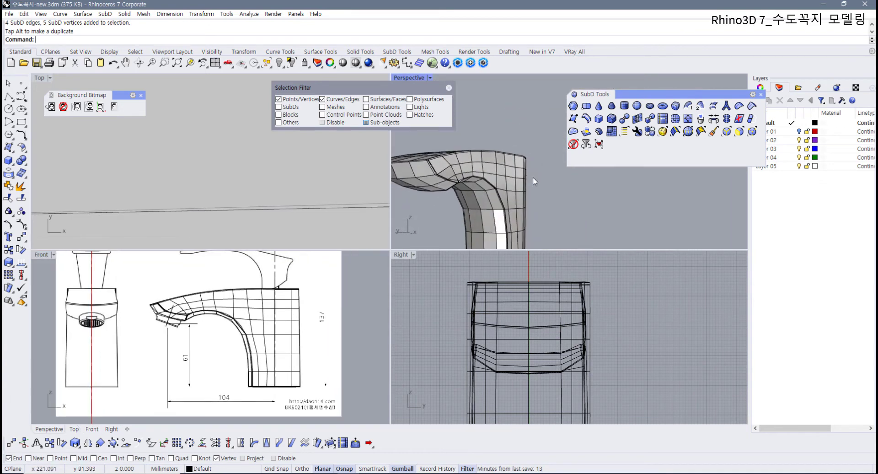
pyautogui.doubleClick(410, 77)
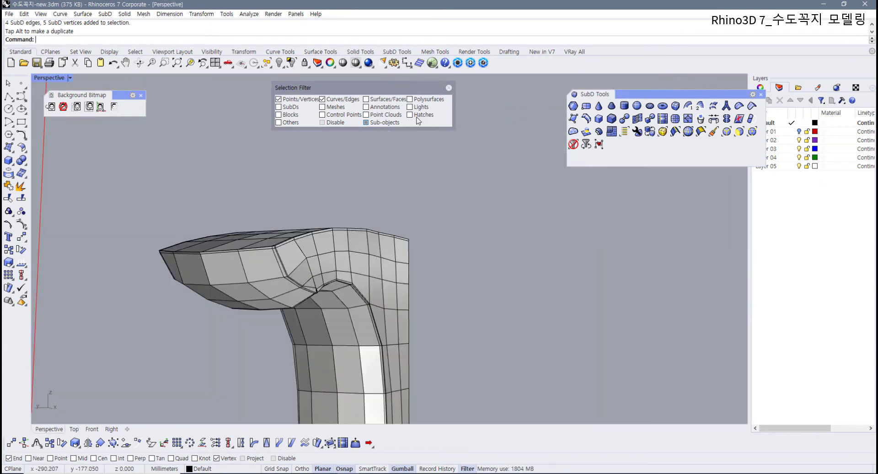
pyautogui.press('Tab')
pyautogui.moveTo(410, 218); pyautogui.dragTo(404, 307, button='right')
pyautogui.press('Tab')
pyautogui.scroll(8, 353, 235)
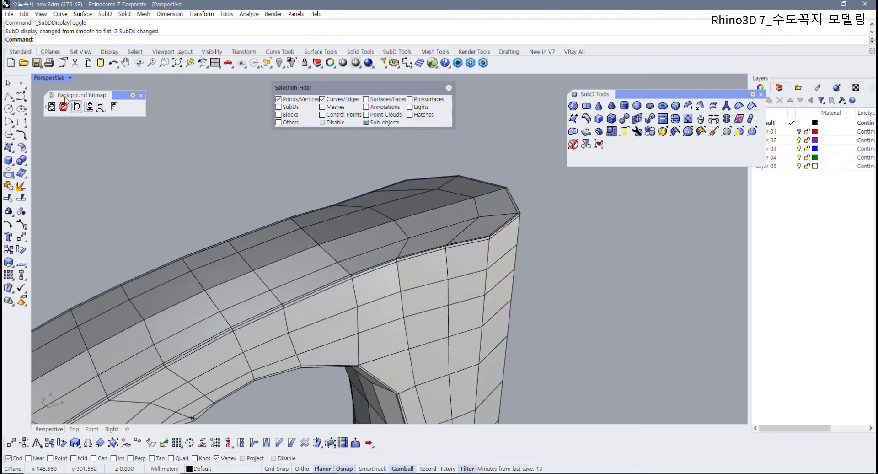
# Step: Restore the four viewports around the reference handle, move the SubD Tools toolbar clear of the layer list, and turn on Layer 01
pyautogui.doubleClick(51, 79)
pyautogui.scroll(-6, 260, 234)
pyautogui.scroll(-6, 266, 350)
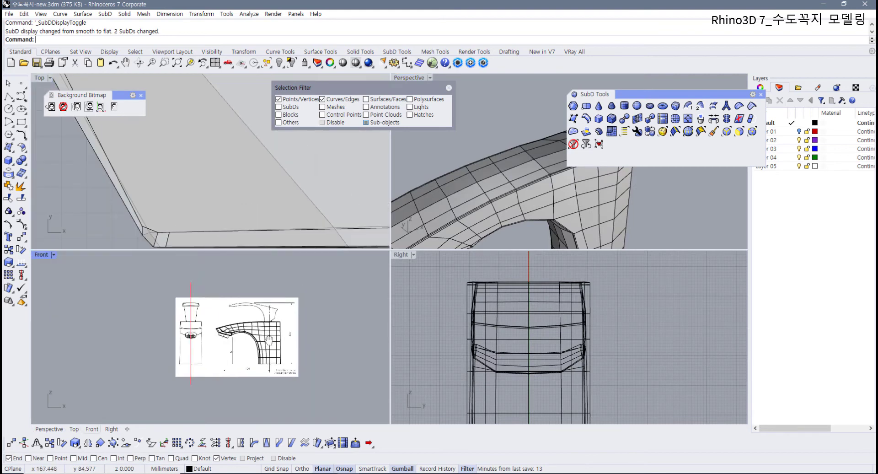
pyautogui.scroll(9, 268, 328)
pyautogui.scroll(2, 264, 346)
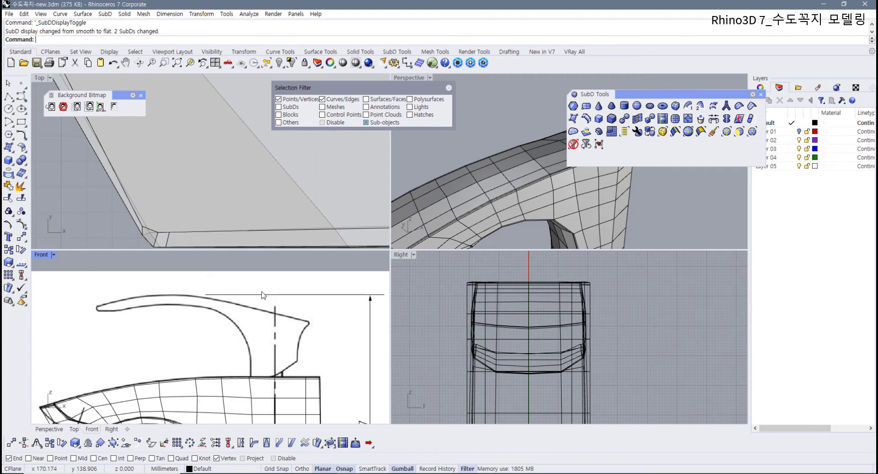
pyautogui.moveTo(684, 92); pyautogui.dragTo(612, 87)
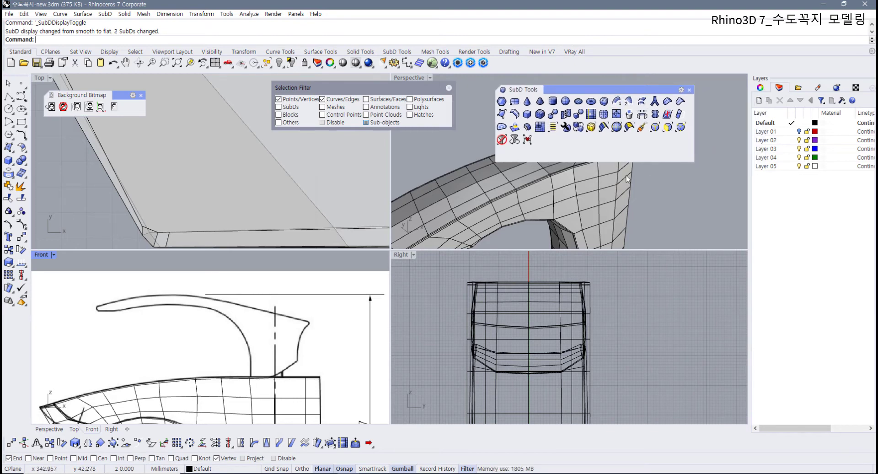
pyautogui.scroll(-4, 626, 178)
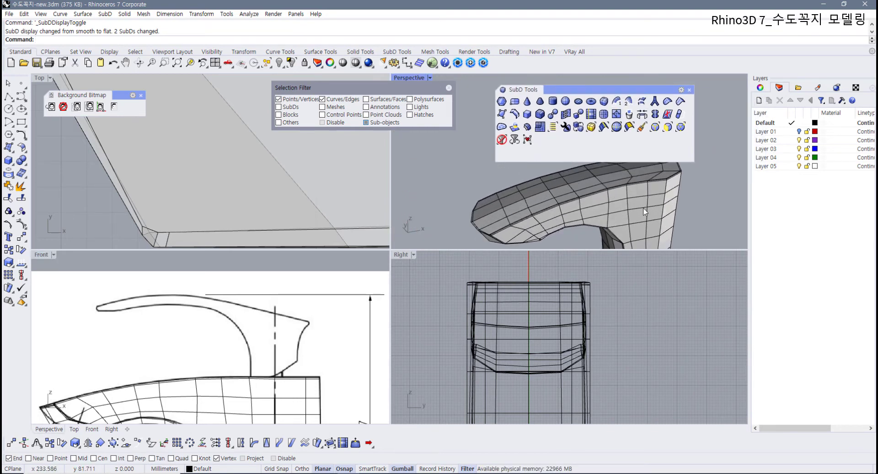
pyautogui.click(799, 131)
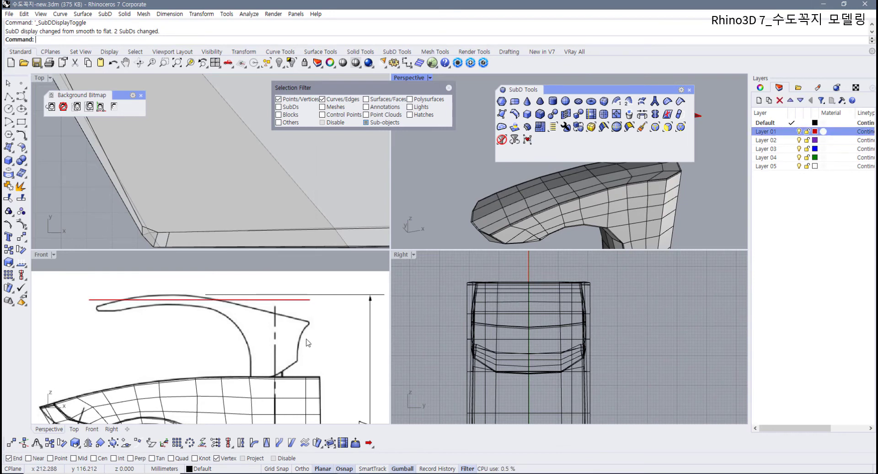
pyautogui.click(289, 300)
pyautogui.scroll(-15, 267, 213)
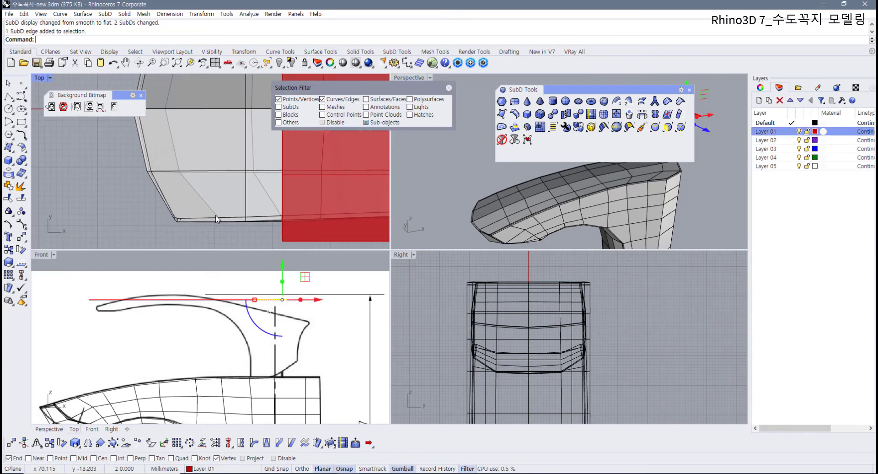
pyautogui.moveTo(275, 219); pyautogui.dragTo(191, 219, button='right')
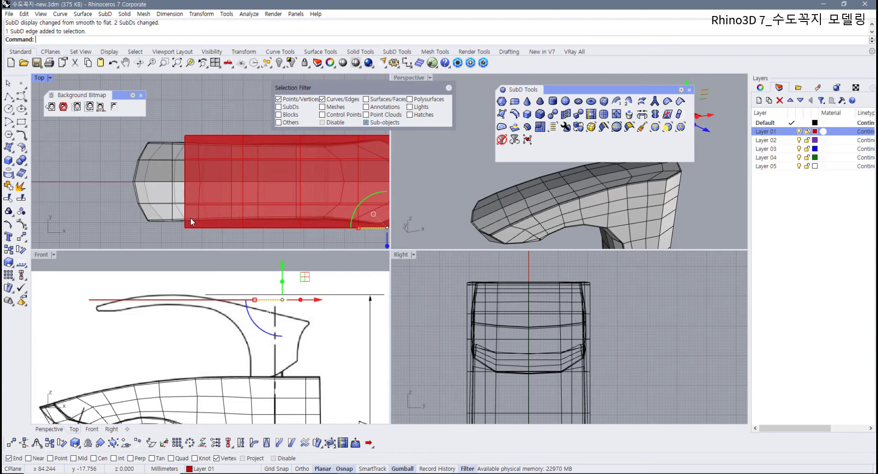
pyautogui.click(311, 333)
pyautogui.scroll(-6, 313, 335)
pyautogui.moveTo(314, 381); pyautogui.dragTo(305, 338, button='right')
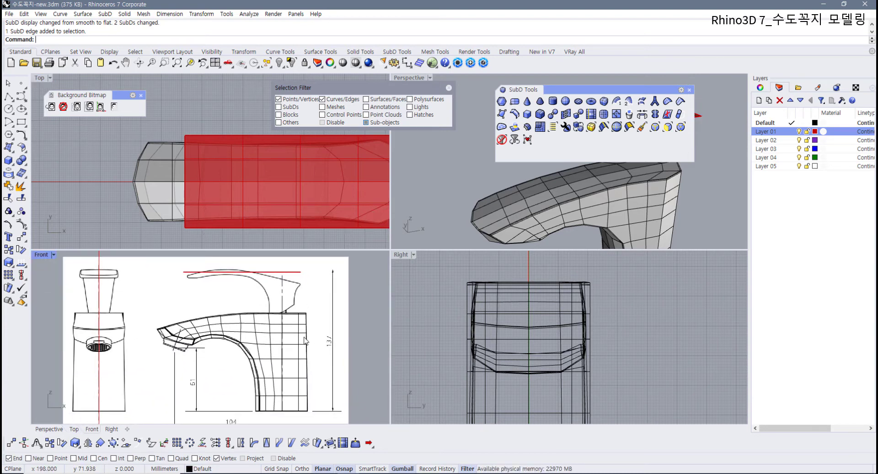
pyautogui.scroll(2, 305, 336)
pyautogui.click(303, 333)
pyautogui.click(326, 362)
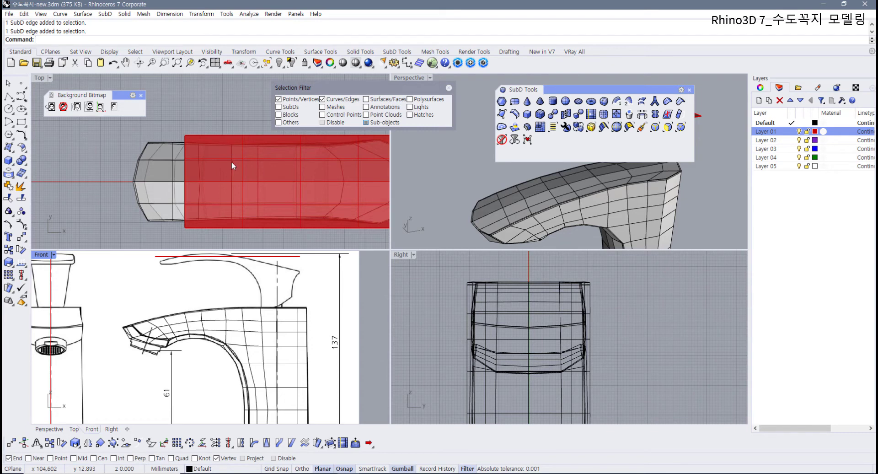
pyautogui.scroll(-2, 232, 161)
pyautogui.click(287, 323)
pyautogui.press('Escape')
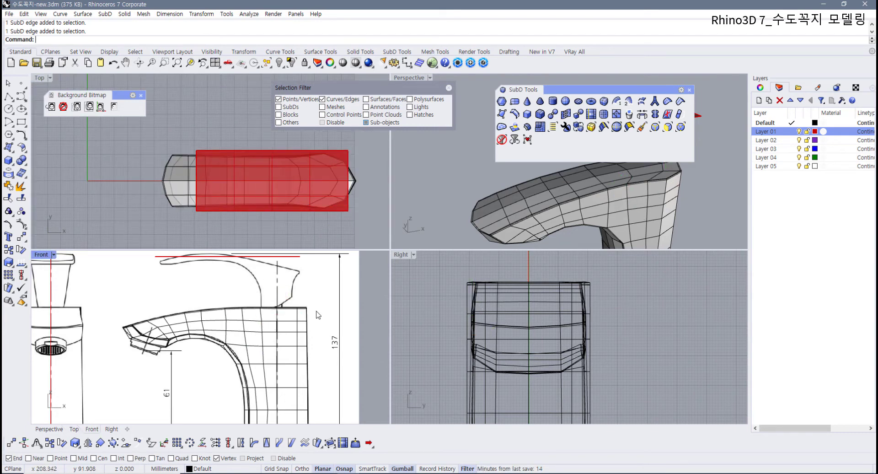
# Step: Clear the selection filter, move the closed faucet body SubD to Layer 02, and turn that layer off
pyautogui.scroll(-3, 238, 327)
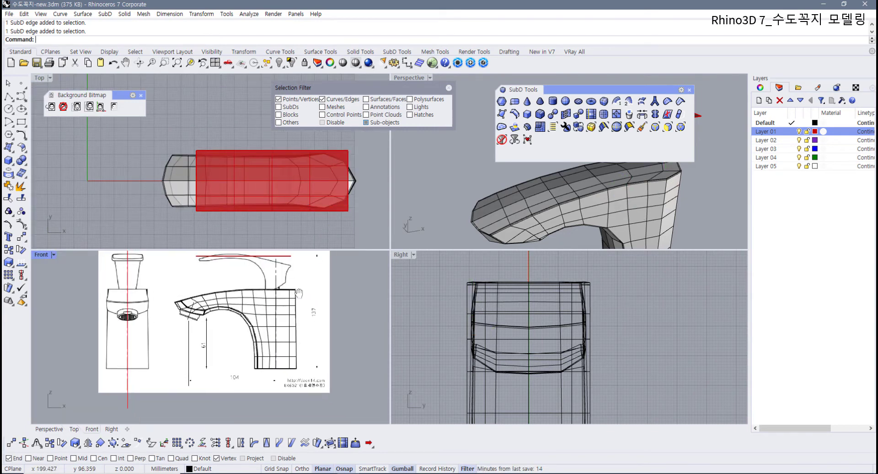
pyautogui.click(449, 87)
pyautogui.click(280, 324)
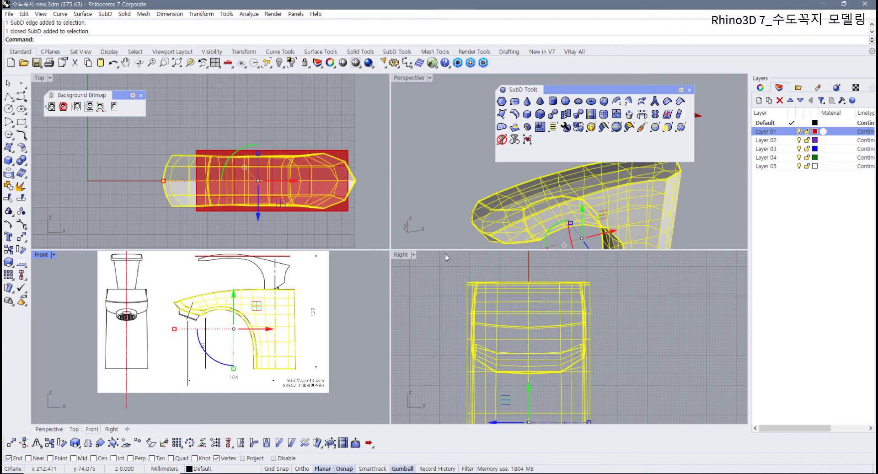
pyautogui.rightClick(768, 140)
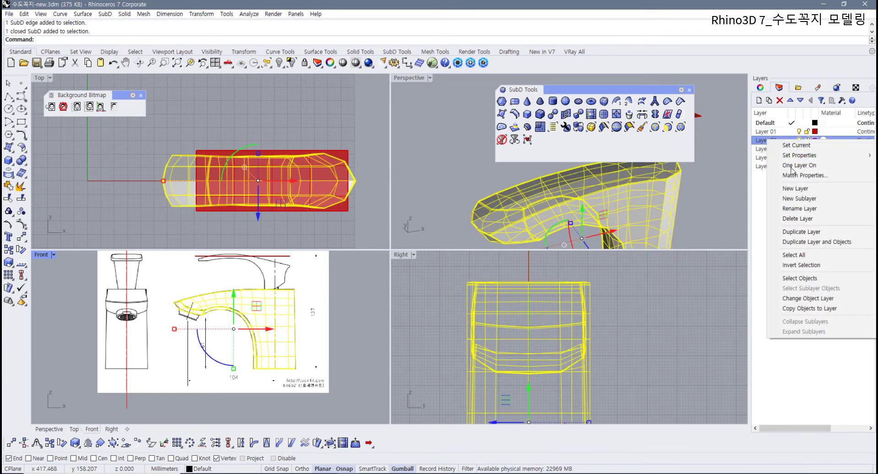
pyautogui.click(826, 301)
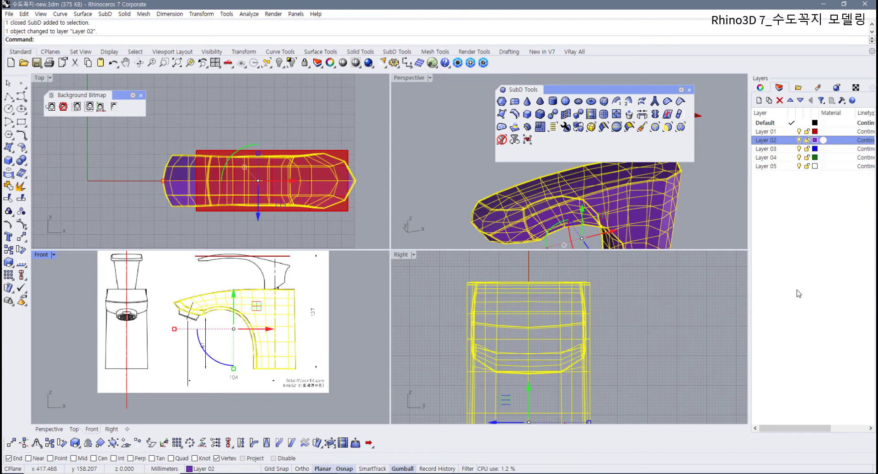
pyautogui.click(799, 140)
# Step: Select the flat handle SubD, centre it in the Front and Top views, and switch the SubD display to smooth
pyautogui.click(280, 257)
pyautogui.moveTo(305, 279); pyautogui.dragTo(318, 316, button='right')
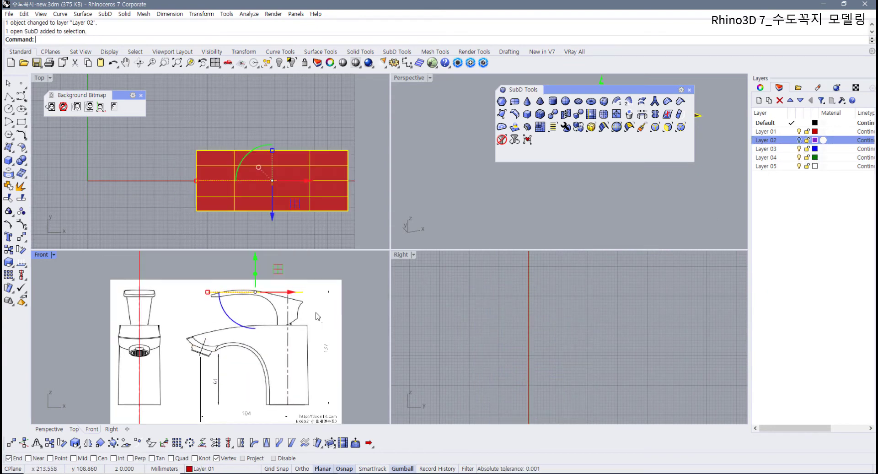
pyautogui.scroll(3, 318, 316)
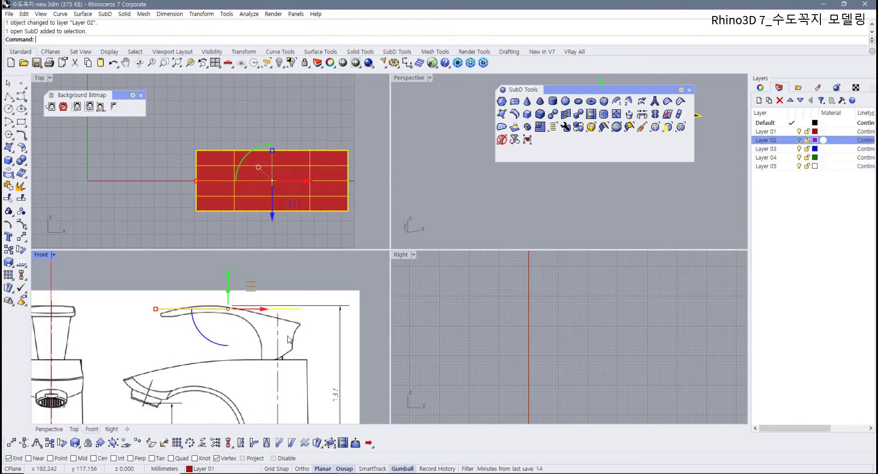
pyautogui.moveTo(289, 341); pyautogui.dragTo(306, 349, button='right')
pyautogui.moveTo(318, 378); pyautogui.dragTo(309, 339, button='right')
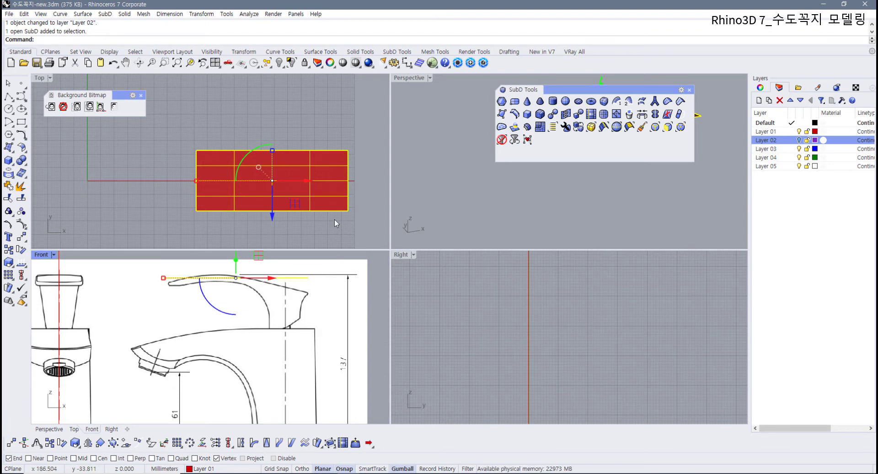
pyautogui.press('Tab')
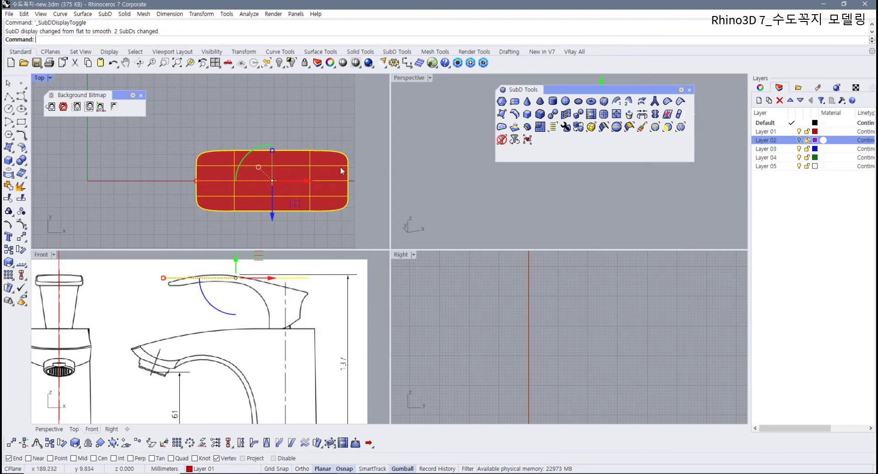
pyautogui.scroll(4, 340, 167)
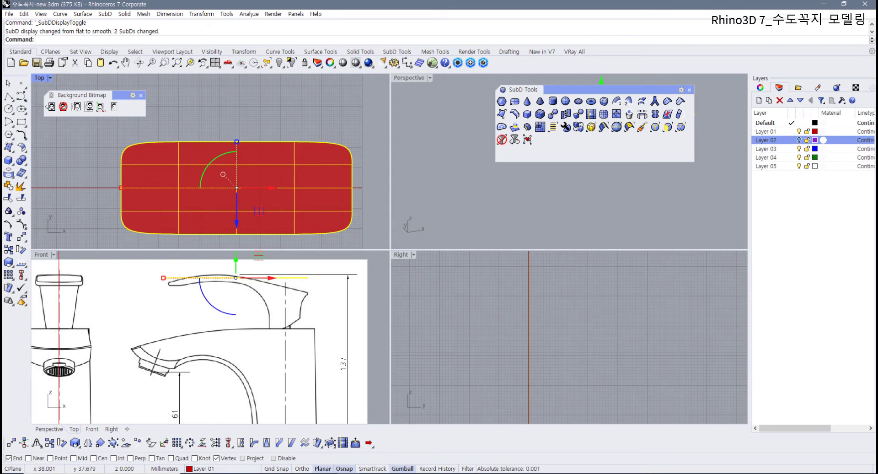
pyautogui.scroll(-2, 240, 130)
pyautogui.moveTo(240, 130); pyautogui.dragTo(221, 110, button='right')
pyautogui.scroll(2, 241, 132)
pyautogui.moveTo(268, 97); pyautogui.dragTo(284, 188)
# Step: Limit selection to vertices and change the Layer 01 colour to black
pyautogui.click(681, 127)
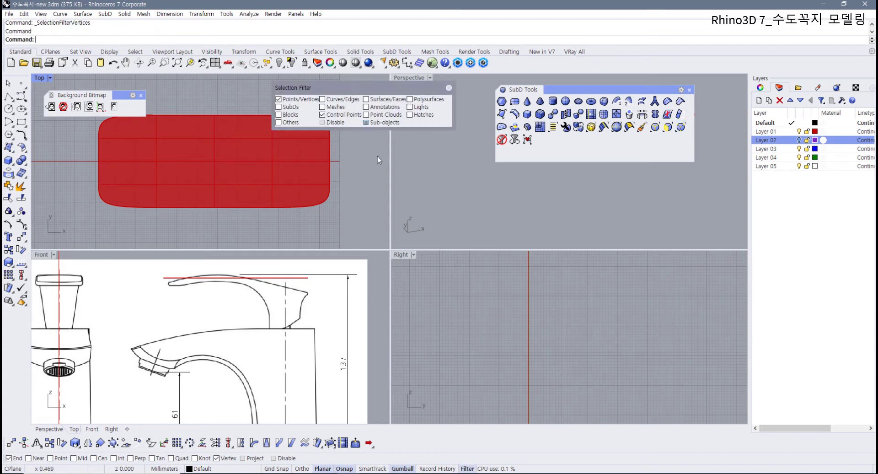
pyautogui.moveTo(316, 160); pyautogui.dragTo(315, 180, button='right')
pyautogui.click(816, 131)
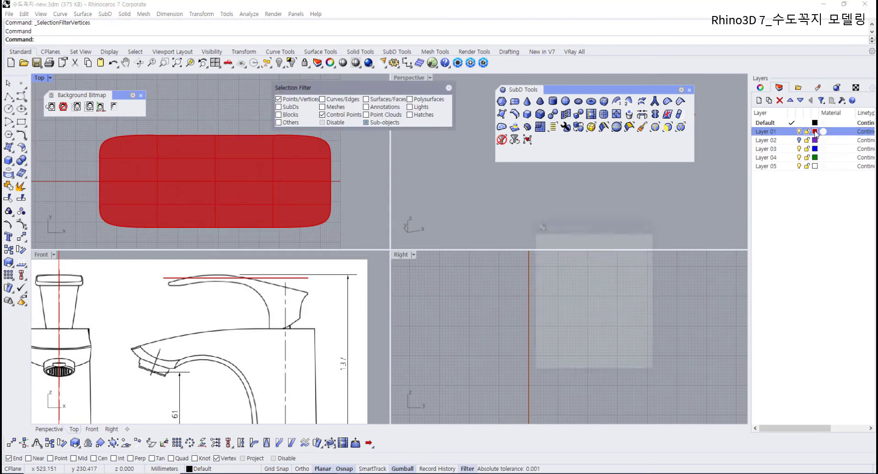
pyautogui.click(586, 335)
pyautogui.click(593, 362)
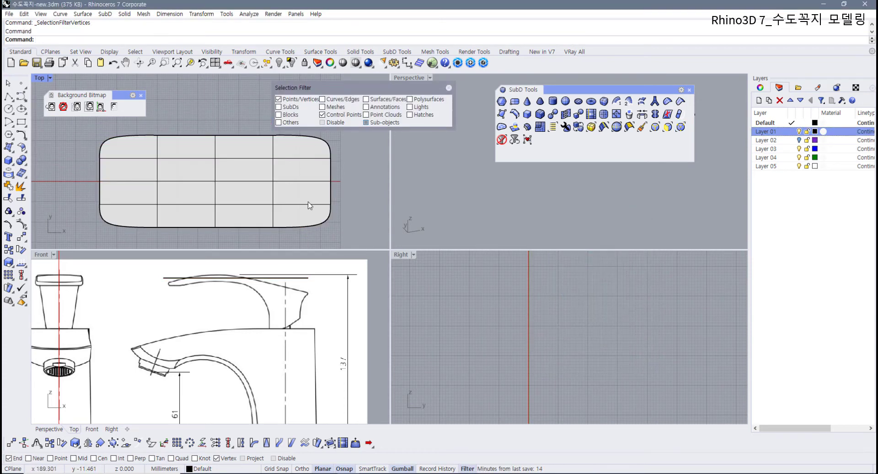
# Step: Scale the handle SubD's back vertices narrower in the Top view, pinching the column before the back end the most
pyautogui.moveTo(242, 124); pyautogui.dragTo(297, 241)
pyautogui.moveTo(276, 229); pyautogui.dragTo(255, 221, button='right')
pyautogui.moveTo(252, 218); pyautogui.dragTo(253, 205)
pyautogui.moveTo(277, 187); pyautogui.dragTo(244, 203, button='right')
pyautogui.moveTo(258, 133); pyautogui.dragTo(272, 214)
pyautogui.scroll(3, 282, 167)
# Step: Switch to flat SubD display and move the handle's two back corner vertices inward along X to chamfer the end
pyautogui.click(258, 151)
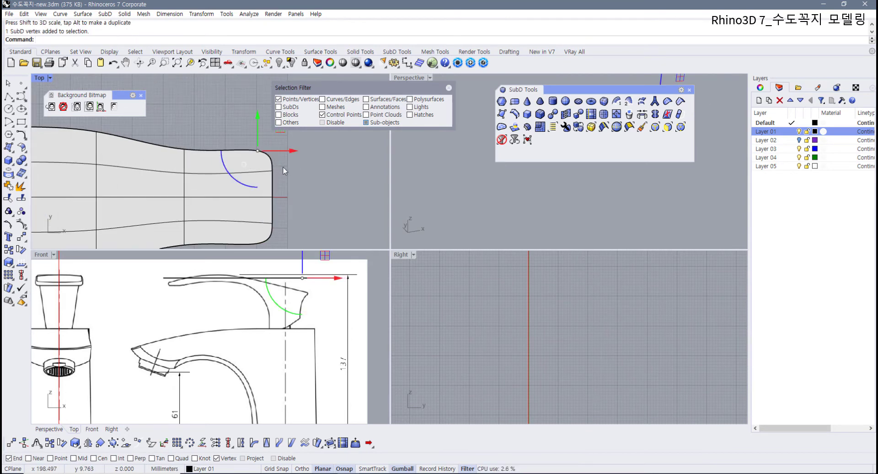
pyautogui.press('Tab')
pyautogui.moveTo(279, 216); pyautogui.dragTo(271, 200, button='right')
pyautogui.keyDown('shift'); pyautogui.click(264, 234); pyautogui.keyUp('shift')
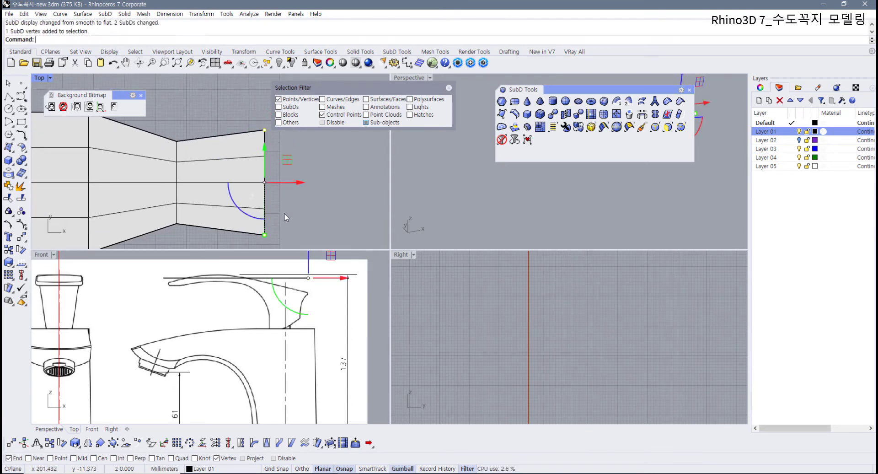
pyautogui.moveTo(285, 183); pyautogui.dragTo(270, 184)
pyautogui.click(284, 194)
pyautogui.scroll(-4, 283, 194)
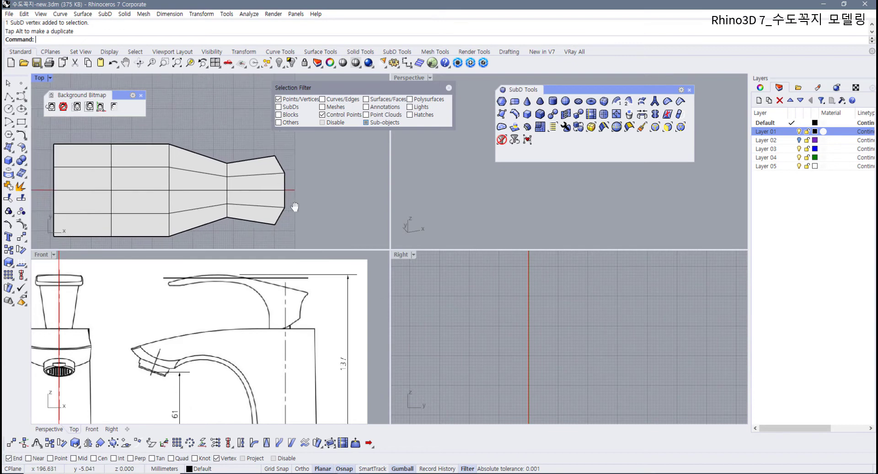
pyautogui.moveTo(268, 187); pyautogui.dragTo(289, 198, button='right')
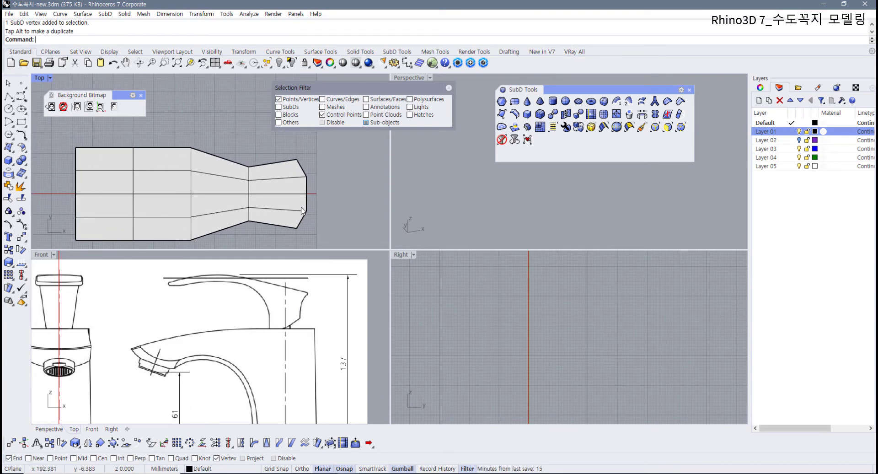
# Step: Reflect the handle SubD across its lengthwise centreline, keeping the negative-Y half with automatic snapping, and limit selection to vertices again
pyautogui.click(449, 87)
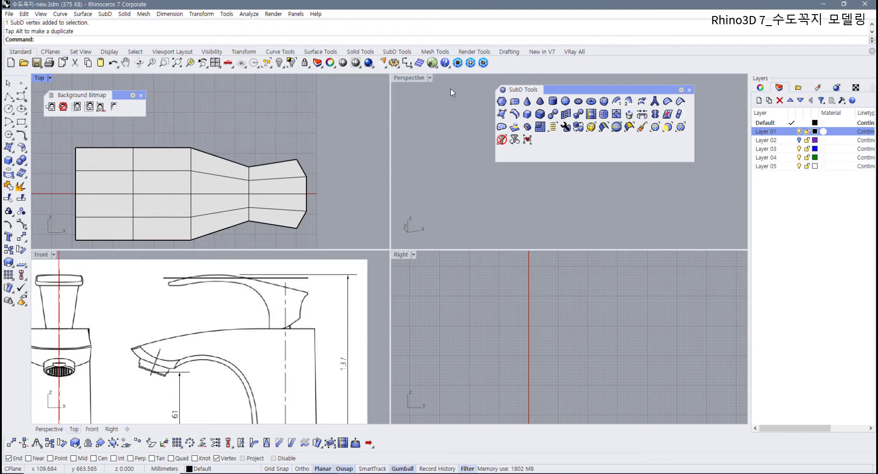
pyautogui.click(655, 115)
pyautogui.click(251, 191)
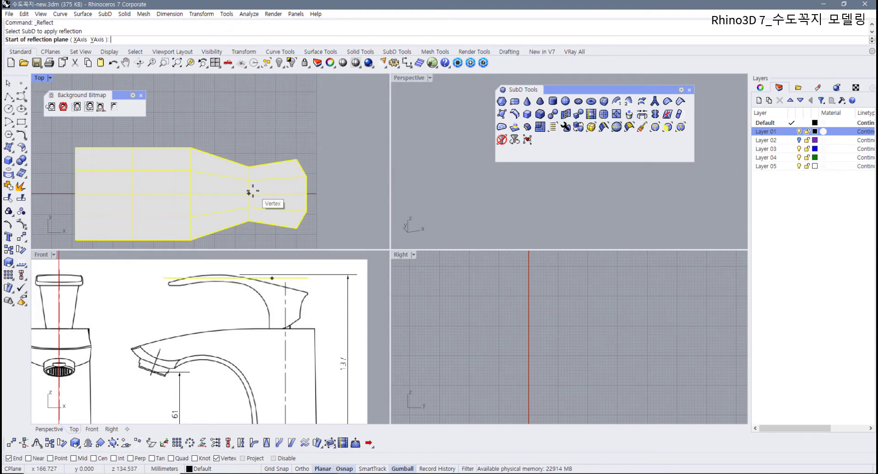
pyautogui.click(76, 194)
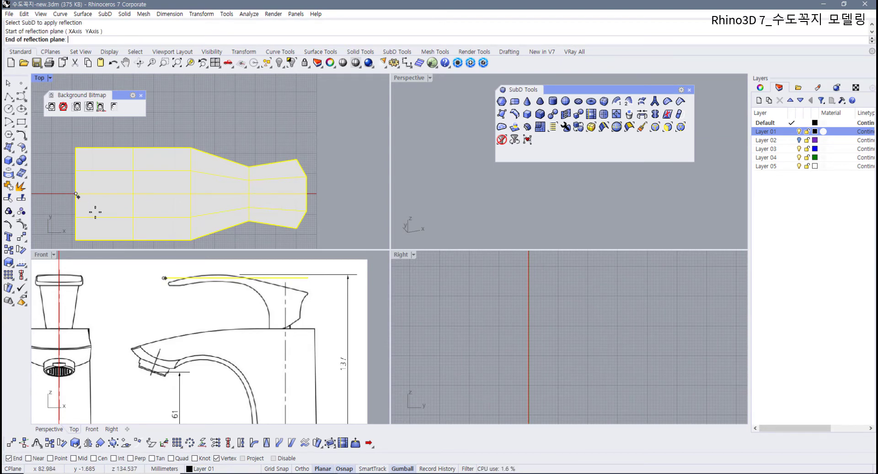
pyautogui.click(307, 194)
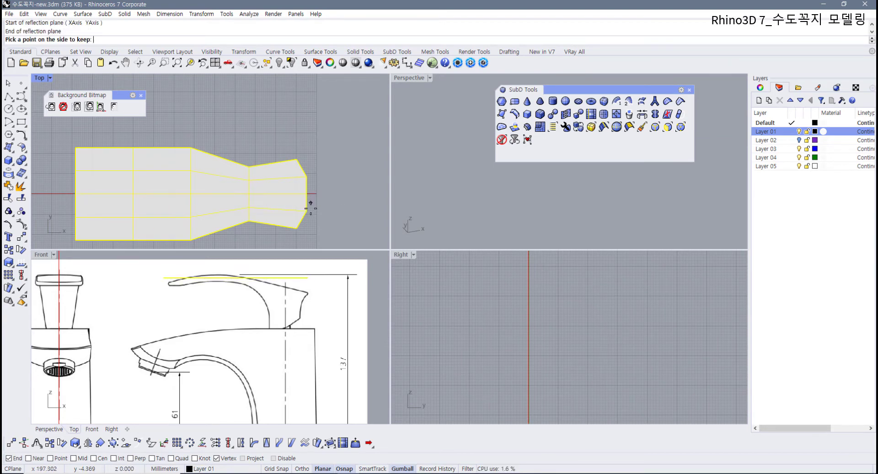
pyautogui.scroll(-2, 308, 192)
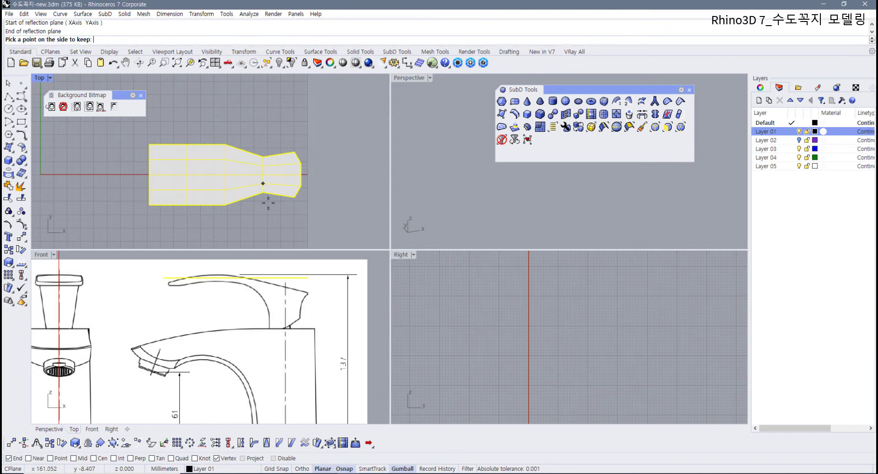
pyautogui.click(273, 222)
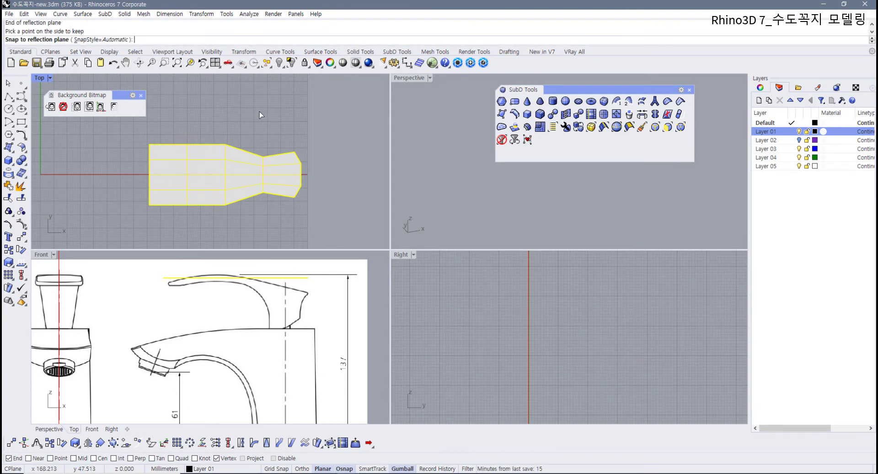
pyautogui.press('Return')
pyautogui.scroll(3, 243, 212)
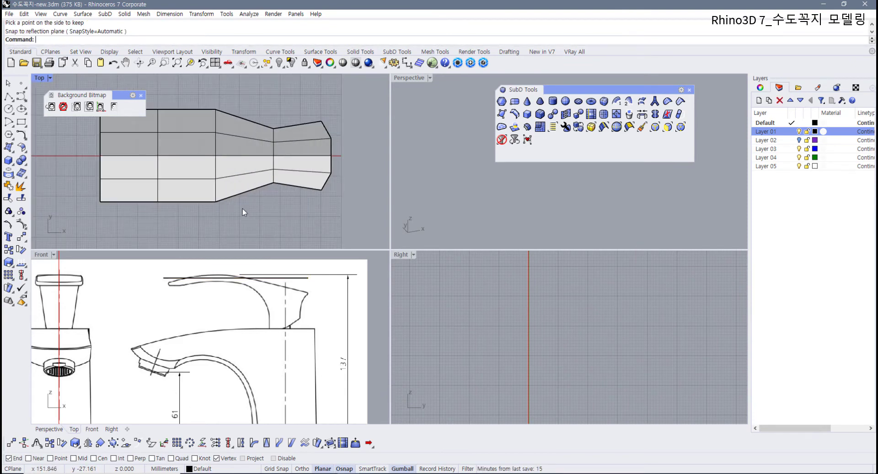
pyautogui.click(681, 128)
# Step: Try moving the handle's middle outer vertex toward the centreline in the Top view, and undo the move
pyautogui.click(215, 201)
pyautogui.moveTo(217, 174); pyautogui.dragTo(217, 165)
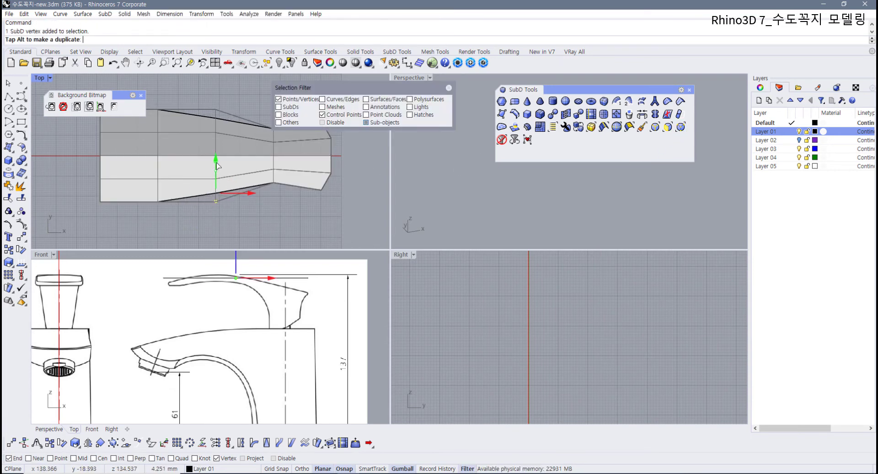
pyautogui.click(248, 210)
pyautogui.scroll(2, 221, 196)
pyautogui.hotkey('ctrl', 'z')
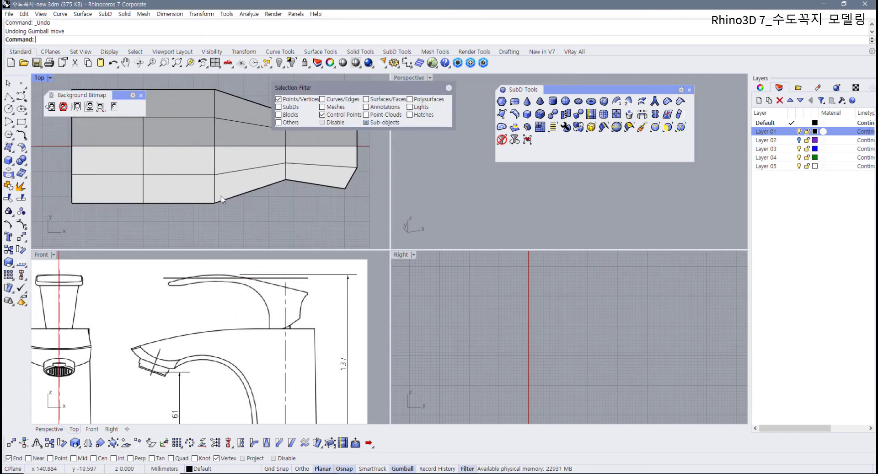
# Step: Scale the handle's two middle vertex columns narrower in the Top view so the sides taper toward the neck
pyautogui.moveTo(199, 213); pyautogui.dragTo(215, 155)
pyautogui.scroll(-2, 227, 181)
pyautogui.moveTo(228, 182); pyautogui.dragTo(240, 207, button='right')
pyautogui.scroll(-4, 207, 173)
pyautogui.moveTo(175, 139); pyautogui.dragTo(222, 196)
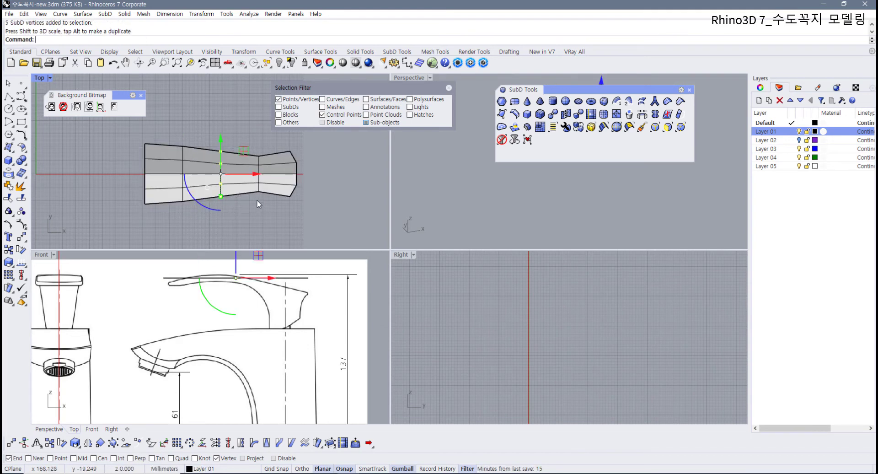
# Step: Move the two back corner vertices slightly further toward the neck and check the outline in smooth and flat SubD display
pyautogui.moveTo(259, 199); pyautogui.dragTo(216, 212, button='right')
pyautogui.scroll(2, 220, 209)
pyautogui.moveTo(234, 139); pyautogui.dragTo(257, 231)
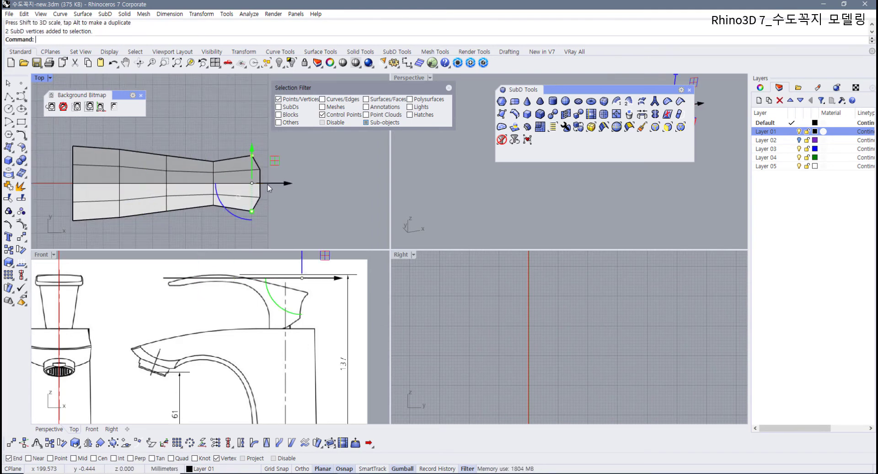
pyautogui.moveTo(268, 185); pyautogui.dragTo(262, 185)
pyautogui.click(283, 203)
pyautogui.scroll(2, 266, 188)
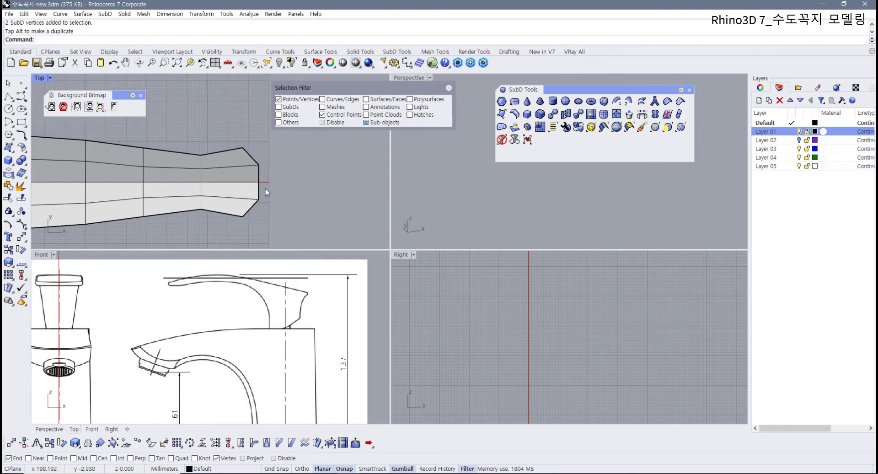
pyautogui.press('Tab')
pyautogui.press('Tab')
# Step: Move the two vertices beside the centreline at the handle's neck end slightly inward to round that end
pyautogui.scroll(2, 252, 173)
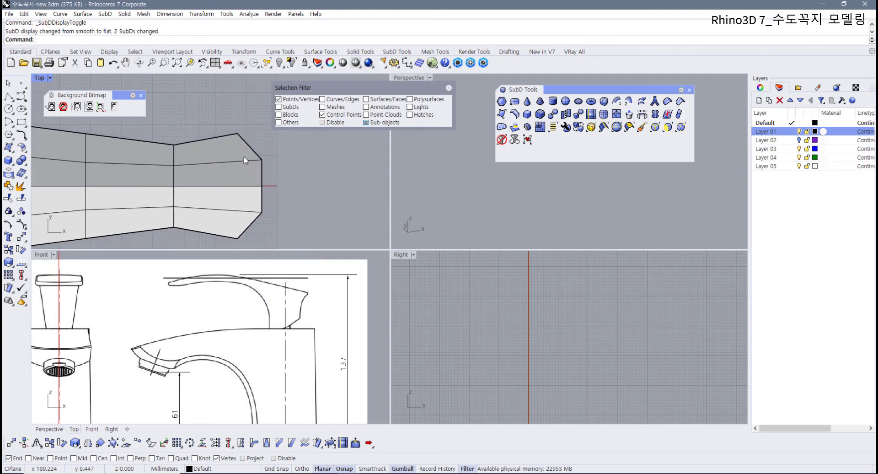
pyautogui.click(264, 167)
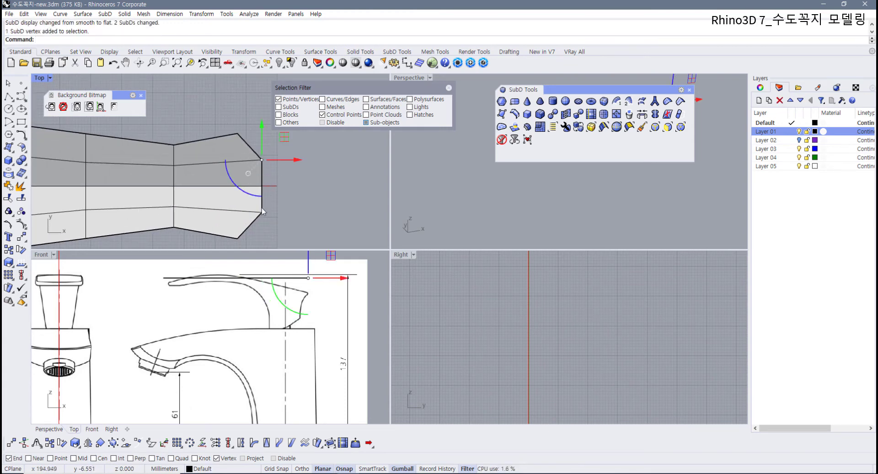
pyautogui.click(261, 160)
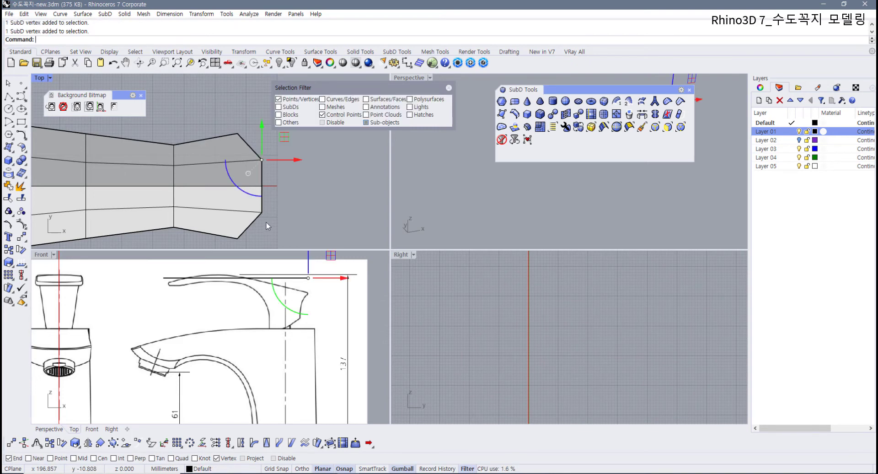
pyautogui.keyDown('shift'); pyautogui.moveTo(270, 207); pyautogui.dragTo(279, 187); pyautogui.keyUp('shift')
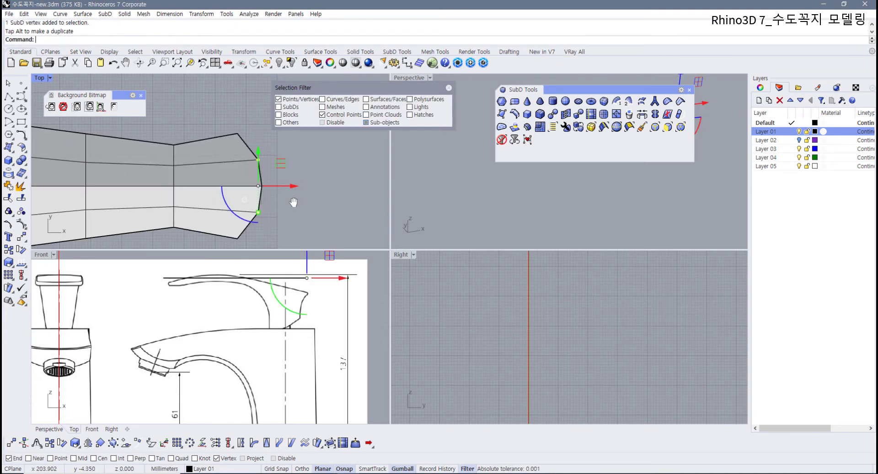
pyautogui.moveTo(293, 200); pyautogui.dragTo(290, 191, button='right')
pyautogui.click(280, 174)
# Step: Scale the neck end's two outer corner vertices narrower, shift them slightly outward, and check the outline in smooth display
pyautogui.click(234, 123)
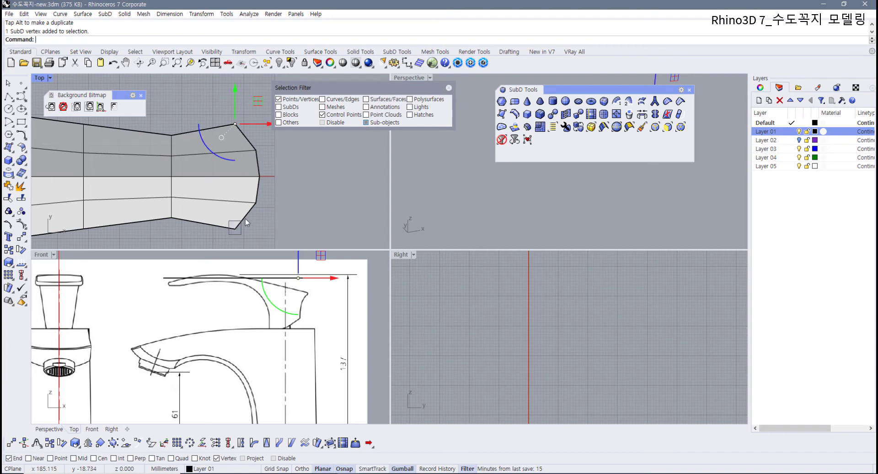
pyautogui.keyDown('shift'); pyautogui.click(235, 227); pyautogui.keyUp('shift')
pyautogui.moveTo(236, 229); pyautogui.dragTo(236, 219)
pyautogui.moveTo(265, 176); pyautogui.dragTo(272, 177)
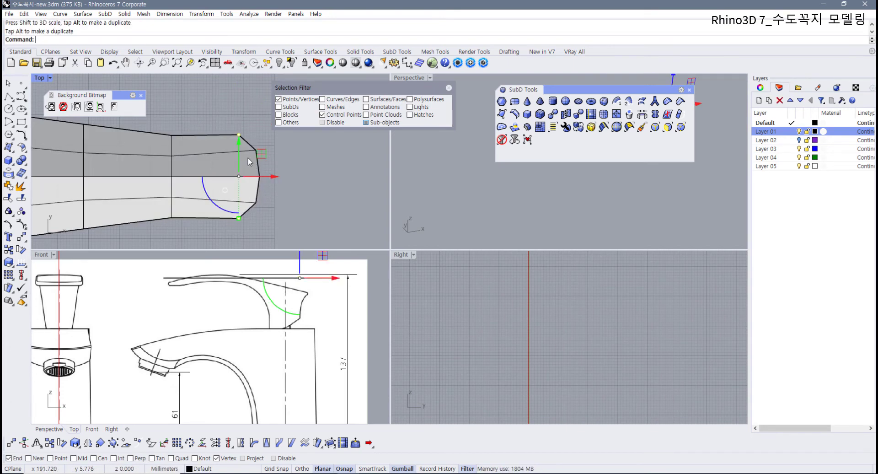
pyautogui.moveTo(239, 218); pyautogui.dragTo(239, 216)
pyautogui.press('Escape')
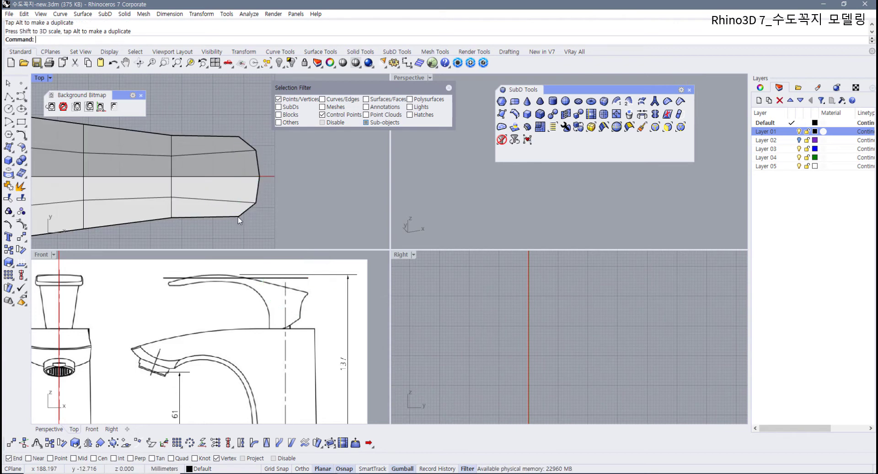
pyautogui.scroll(-6, 239, 217)
pyautogui.moveTo(187, 212); pyautogui.dragTo(219, 204, button='right')
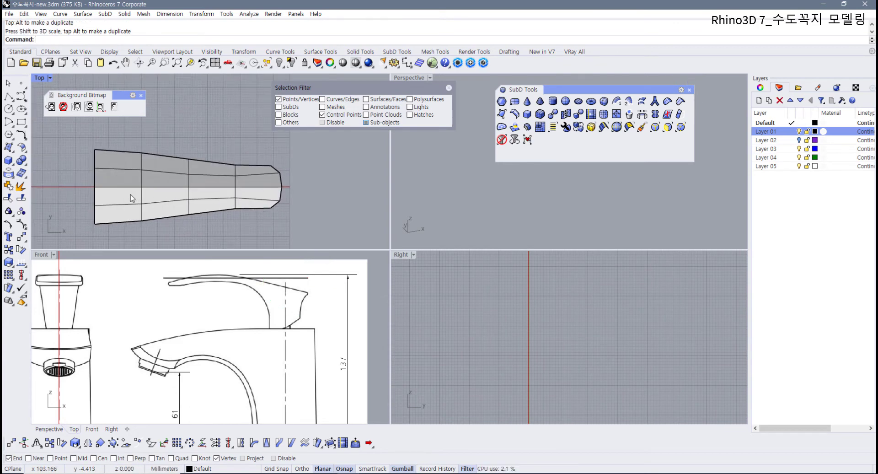
pyautogui.press('Tab')
pyautogui.scroll(-2, 133, 198)
pyautogui.scroll(2, 137, 203)
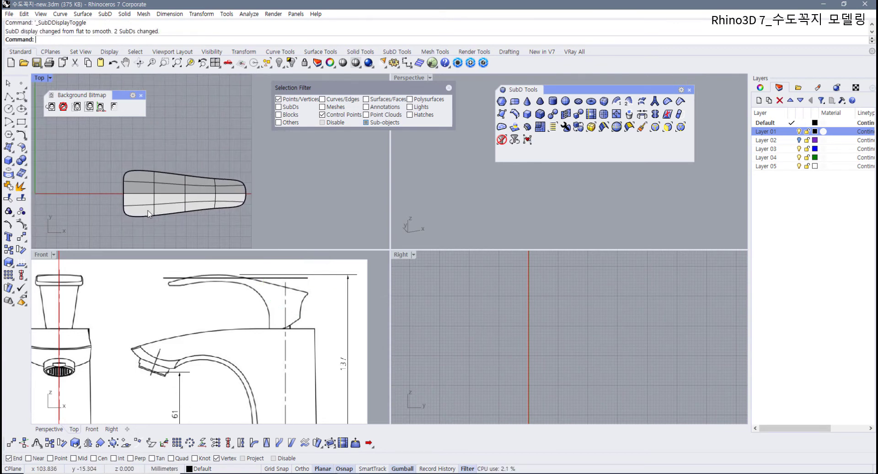
# Step: Move the two outer corner vertices at the handle's wide end toward the neck and scale them slightly narrower
pyautogui.scroll(2, 114, 195)
pyautogui.moveTo(132, 216); pyautogui.dragTo(133, 217)
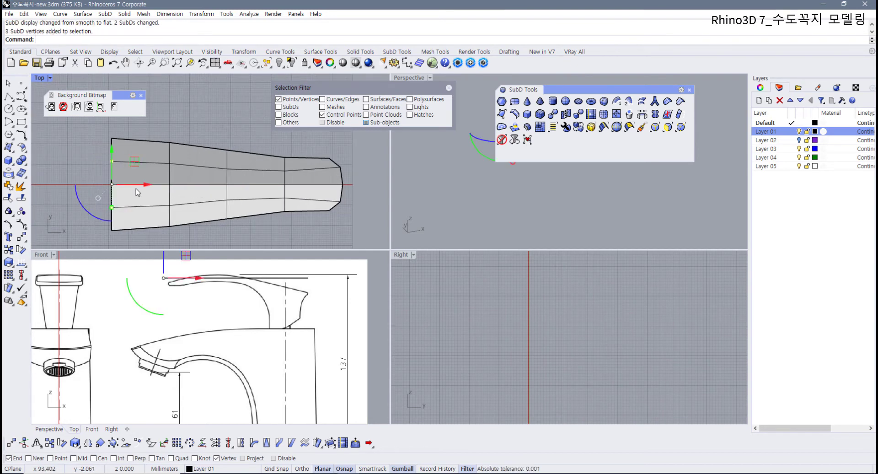
pyautogui.press('Escape')
pyautogui.click(112, 138)
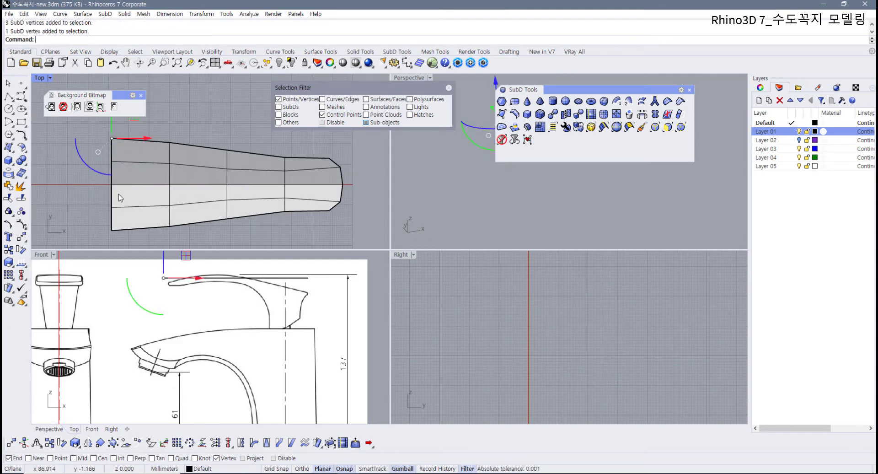
pyautogui.keyDown('shift'); pyautogui.moveTo(146, 246); pyautogui.dragTo(145, 245); pyautogui.keyUp('shift')
pyautogui.moveTo(136, 186); pyautogui.dragTo(150, 184)
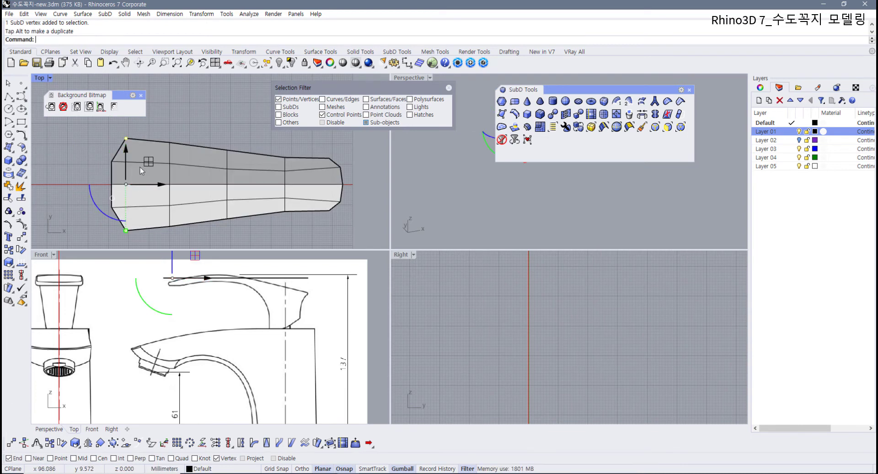
pyautogui.moveTo(126, 230); pyautogui.dragTo(128, 225)
pyautogui.click(174, 204)
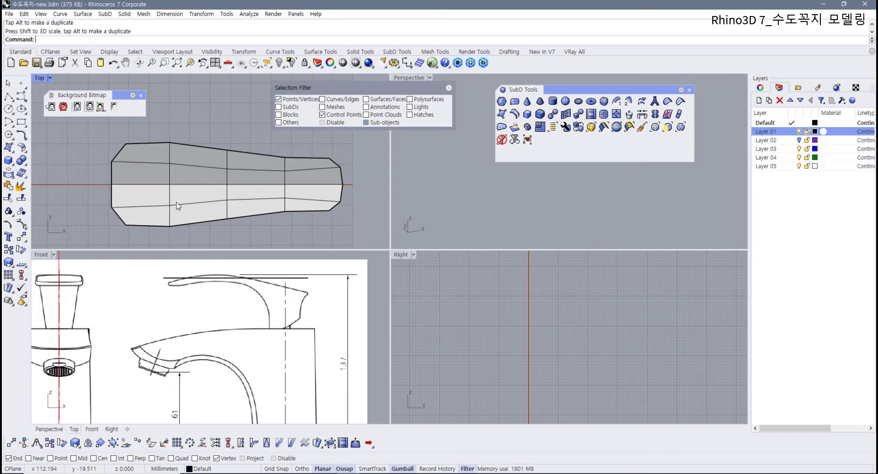
# Step: Narrow the vertex column beside the wide end, move the wide end's inner vertices slightly toward the neck, and check the smooth outline
pyautogui.moveTo(161, 127); pyautogui.dragTo(172, 223)
pyautogui.moveTo(100, 202); pyautogui.dragTo(135, 214)
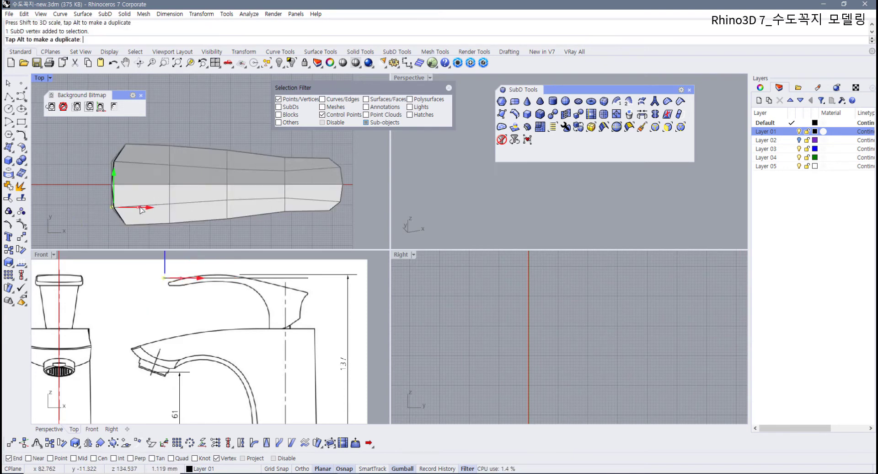
pyautogui.press('Tab')
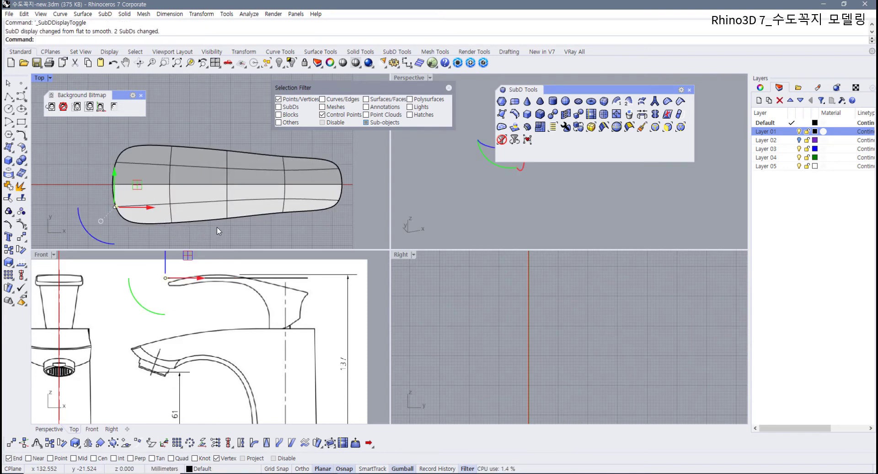
pyautogui.moveTo(274, 215); pyautogui.dragTo(226, 211, button='right')
pyautogui.press('Tab')
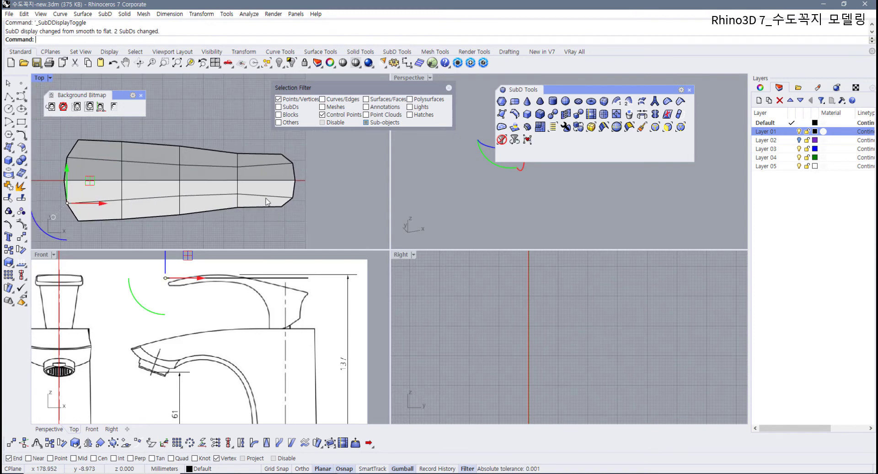
# Step: Shift the neck end's two corner vertices slightly outward and scale them narrower to continue the handle's taper
pyautogui.scroll(3, 274, 192)
pyautogui.moveTo(243, 140); pyautogui.dragTo(275, 229)
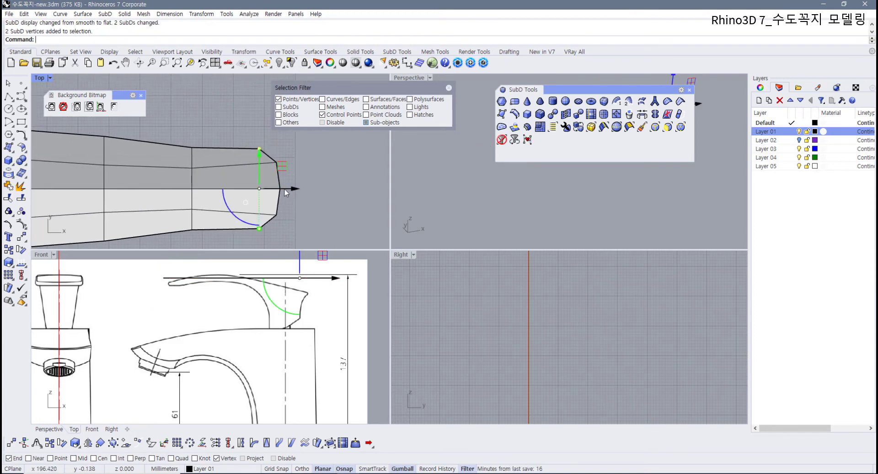
pyautogui.moveTo(284, 189); pyautogui.dragTo(290, 189)
pyautogui.moveTo(265, 229); pyautogui.dragTo(266, 219)
pyautogui.press('Tab')
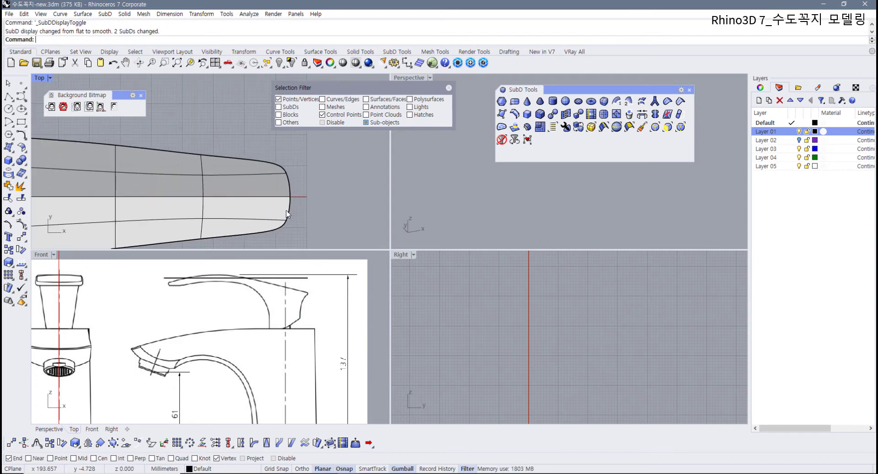
# Step: Bring the neck end's inner vertices closer to the centreline and check the outline in smooth SubD display
pyautogui.press('Tab')
pyautogui.click(288, 174)
pyautogui.moveTo(288, 167); pyautogui.dragTo(289, 161)
pyautogui.click(311, 217)
pyautogui.scroll(-4, 310, 218)
pyautogui.press('Tab')
pyautogui.press('Tab')
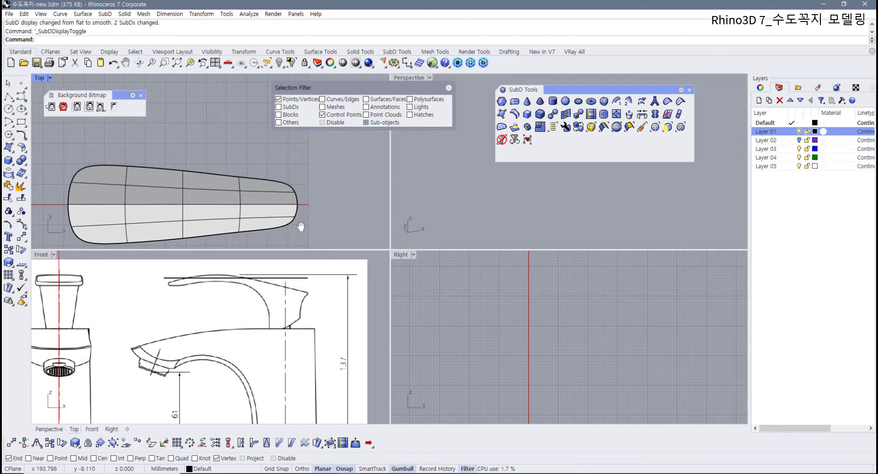
pyautogui.moveTo(301, 226); pyautogui.dragTo(299, 209, button='right')
pyautogui.scroll(-4, 292, 221)
pyautogui.scroll(2, 261, 198)
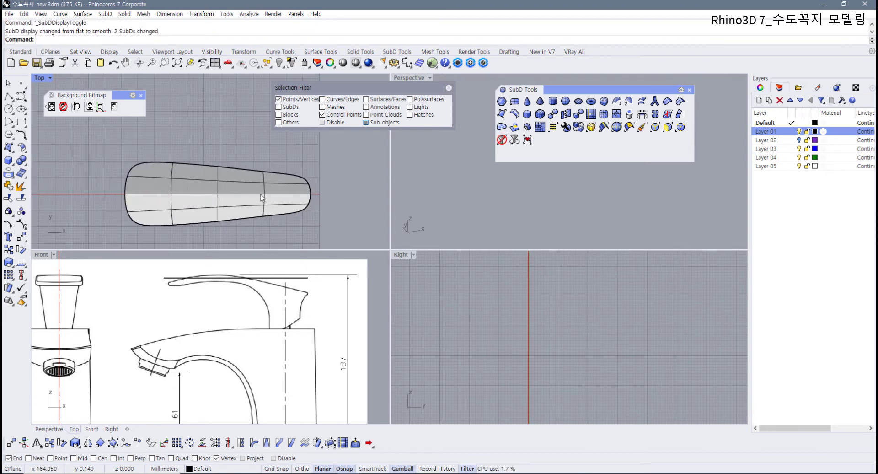
pyautogui.scroll(2, 253, 188)
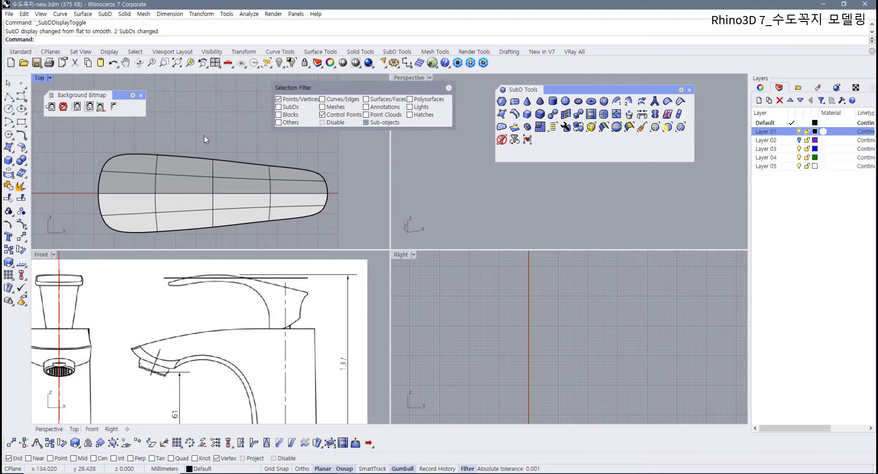
# Step: Scale the handle's middle vertex column slightly narrower and fine-tune the width near the neck in flat display
pyautogui.moveTo(204, 135); pyautogui.dragTo(213, 225)
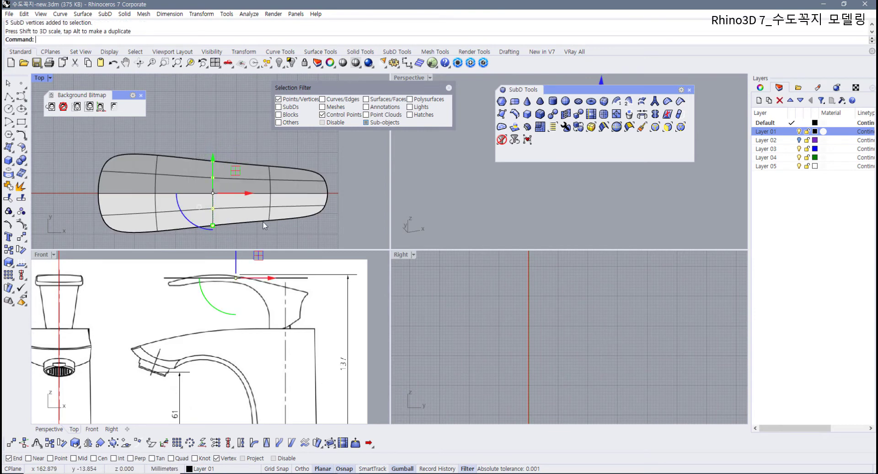
pyautogui.moveTo(291, 203); pyautogui.dragTo(231, 205, button='right')
pyautogui.scroll(4, 231, 206)
pyautogui.press('Escape')
pyautogui.press('Tab')
pyautogui.moveTo(276, 247); pyautogui.dragTo(274, 224)
pyautogui.click(312, 229)
pyautogui.scroll(-4, 284, 210)
pyautogui.scroll(-2, 283, 215)
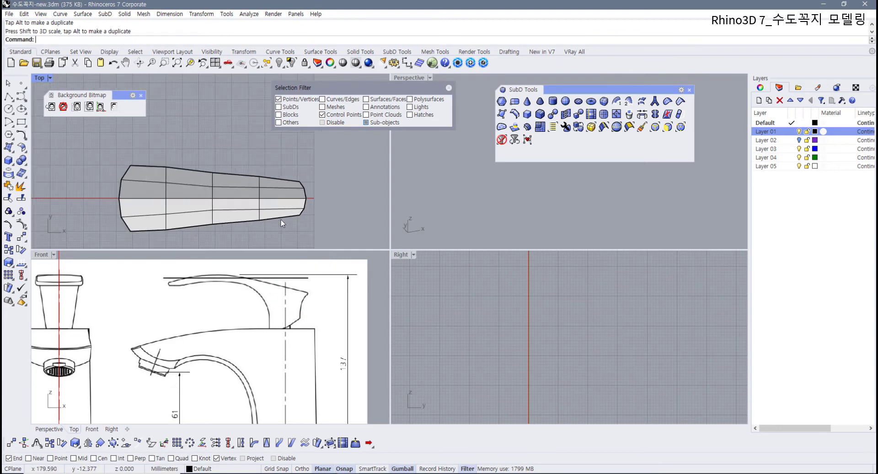
# Step: Adjust the outer vertices of the middle column and the column nearest the wide end to even out the side taper
pyautogui.scroll(3, 144, 192)
pyautogui.moveTo(210, 144); pyautogui.dragTo(227, 224)
pyautogui.click(166, 232)
pyautogui.moveTo(167, 236); pyautogui.dragTo(169, 207)
pyautogui.click(249, 228)
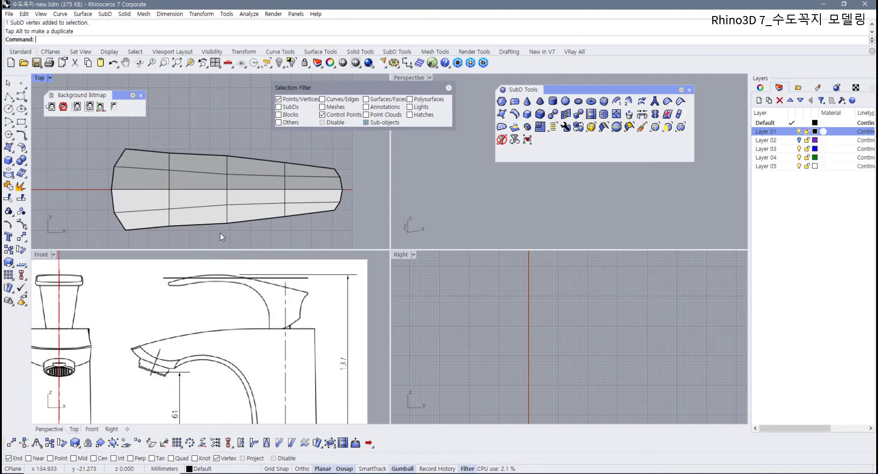
pyautogui.moveTo(220, 234); pyautogui.dragTo(229, 194)
pyautogui.click(308, 238)
# Step: Raise the middle vertex column and the one nearest the wide end onto the handle's upper curve in the Front view
pyautogui.moveTo(183, 292); pyautogui.dragTo(183, 302, button='right')
pyautogui.scroll(3, 215, 307)
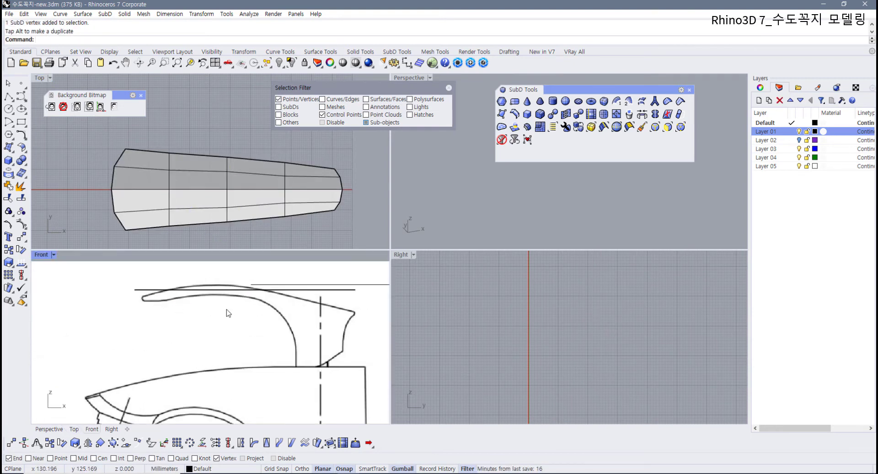
pyautogui.moveTo(247, 313); pyautogui.dragTo(250, 324)
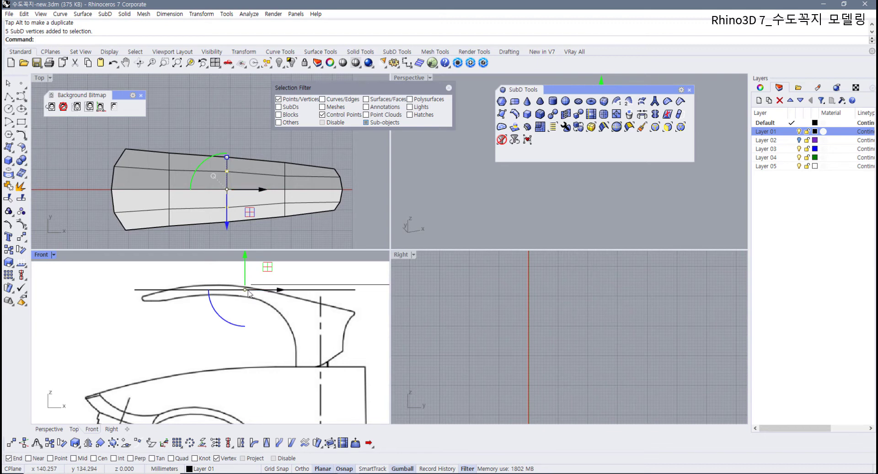
pyautogui.scroll(4, 248, 293)
pyautogui.moveTo(249, 294); pyautogui.dragTo(231, 319, button='right')
pyautogui.moveTo(226, 300); pyautogui.dragTo(227, 297)
pyautogui.moveTo(185, 316); pyautogui.dragTo(205, 321, button='right')
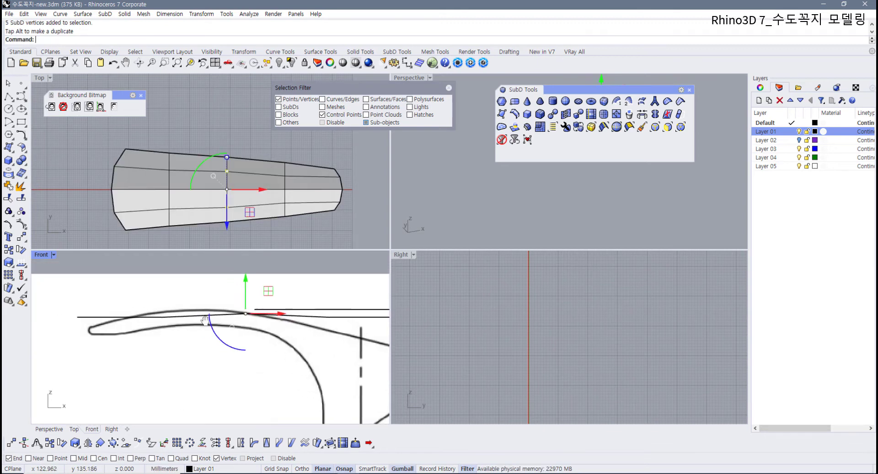
pyautogui.moveTo(148, 303); pyautogui.dragTo(191, 348)
pyautogui.moveTo(163, 297); pyautogui.dragTo(166, 292)
# Step: Try moving only the wide end's three inner vertices down to the handle tip in the Front view, and undo the move
pyautogui.moveTo(65, 299); pyautogui.dragTo(109, 311)
pyautogui.press('Escape')
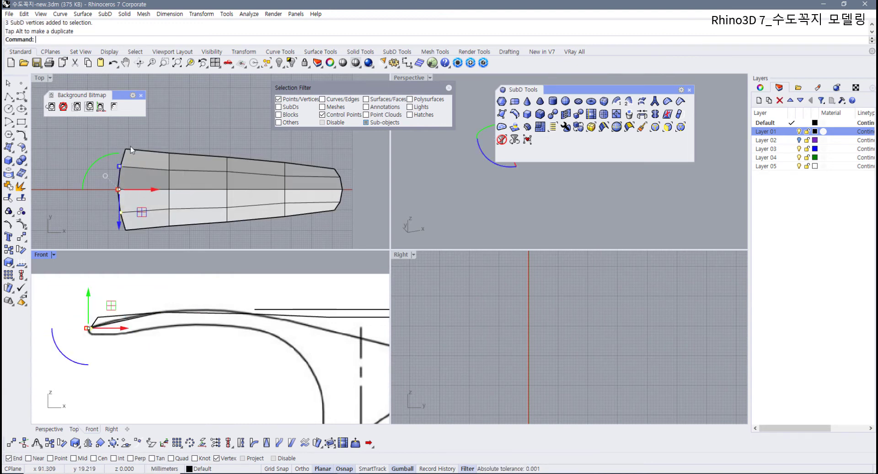
pyautogui.click(135, 168)
pyautogui.moveTo(150, 248); pyautogui.dragTo(147, 248)
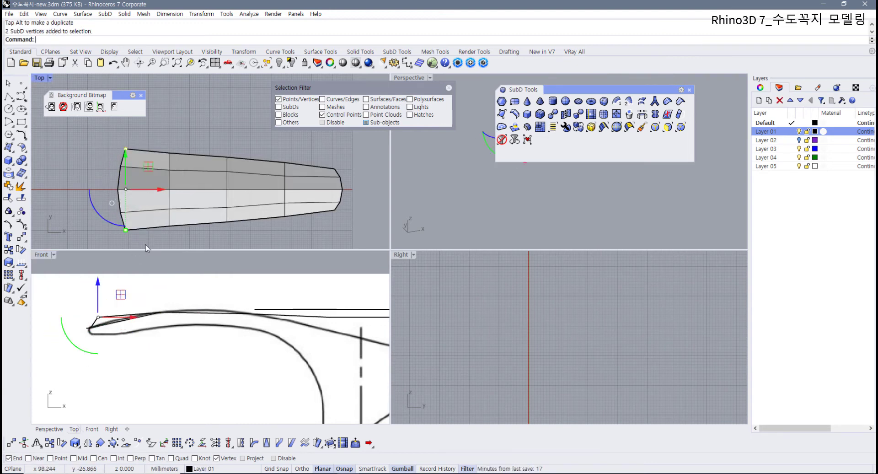
pyautogui.hotkey('ctrl', 'z')
# Step: Move all five wide-end vertices down to the handle tip, and align the two corner vertices with the reference's upper curve
pyautogui.moveTo(95, 138); pyautogui.dragTo(147, 246)
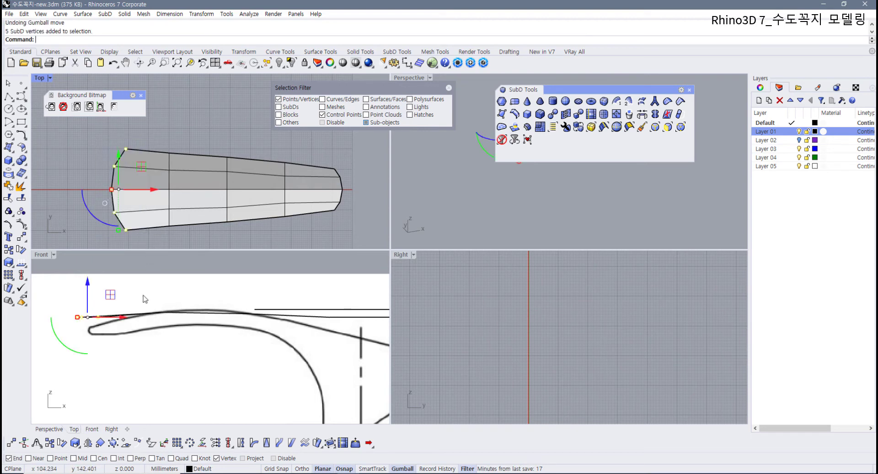
pyautogui.moveTo(111, 294); pyautogui.dragTo(119, 305)
pyautogui.scroll(6, 117, 334)
pyautogui.moveTo(107, 338); pyautogui.dragTo(117, 290)
# Step: Fine-tune the height of the five-vertex column nearest the wide end to match the reference's upper curve
pyautogui.scroll(2, 115, 312)
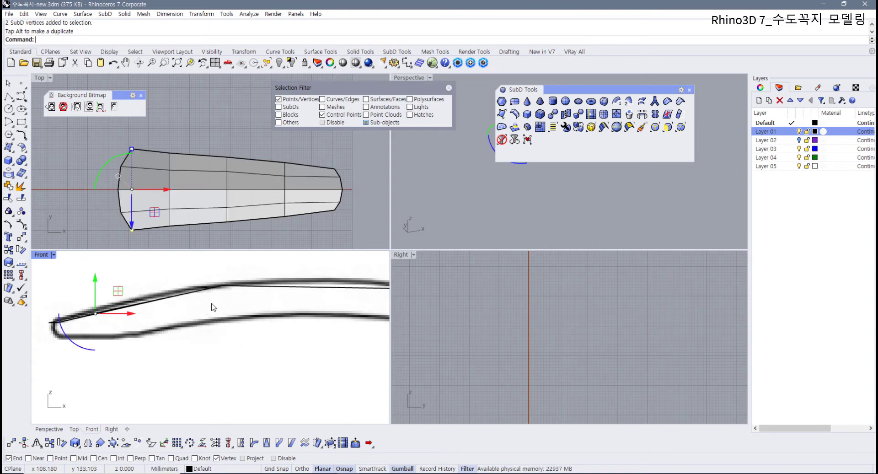
pyautogui.moveTo(211, 304); pyautogui.dragTo(241, 275)
pyautogui.moveTo(243, 272); pyautogui.dragTo(145, 283, button='right')
pyautogui.moveTo(125, 279); pyautogui.dragTo(125, 278)
pyautogui.click(192, 328)
# Step: Lower the neck-end vertices to the reference's back tip and the adjacent vertex column onto its sloping upper line
pyautogui.scroll(-4, 256, 300)
pyautogui.scroll(5, 293, 317)
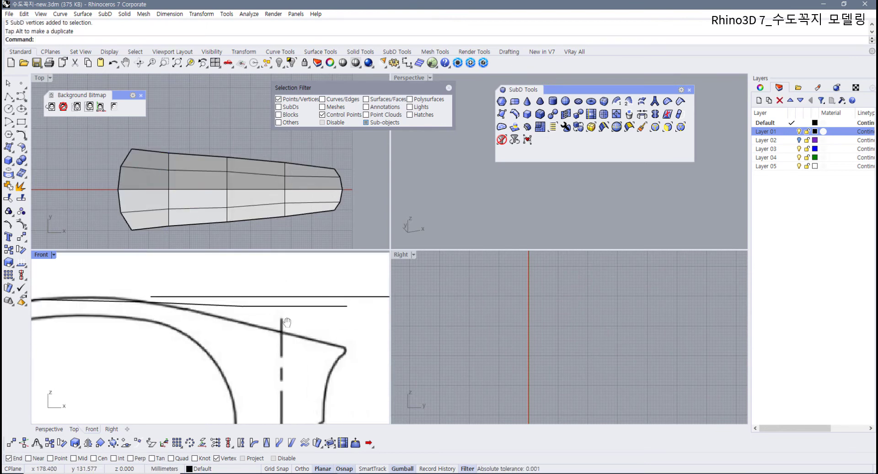
pyautogui.moveTo(263, 287); pyautogui.dragTo(277, 325)
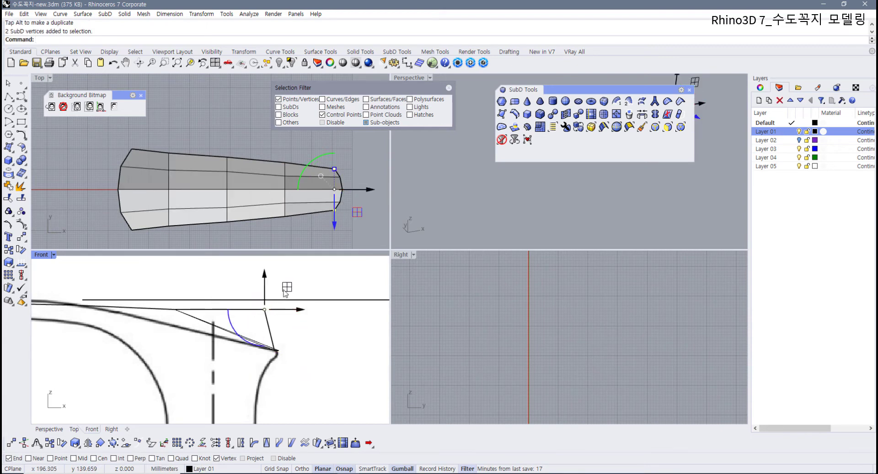
pyautogui.moveTo(283, 289); pyautogui.dragTo(282, 324)
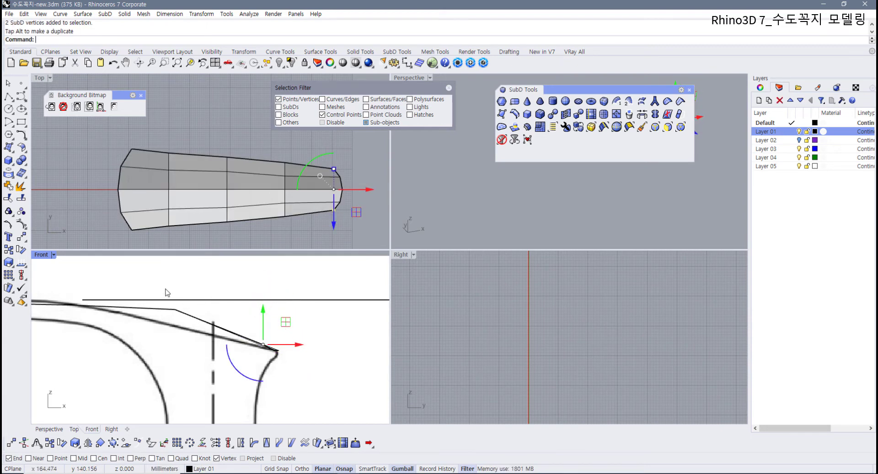
pyautogui.moveTo(161, 289); pyautogui.dragTo(182, 316)
pyautogui.moveTo(196, 287); pyautogui.dragTo(196, 302)
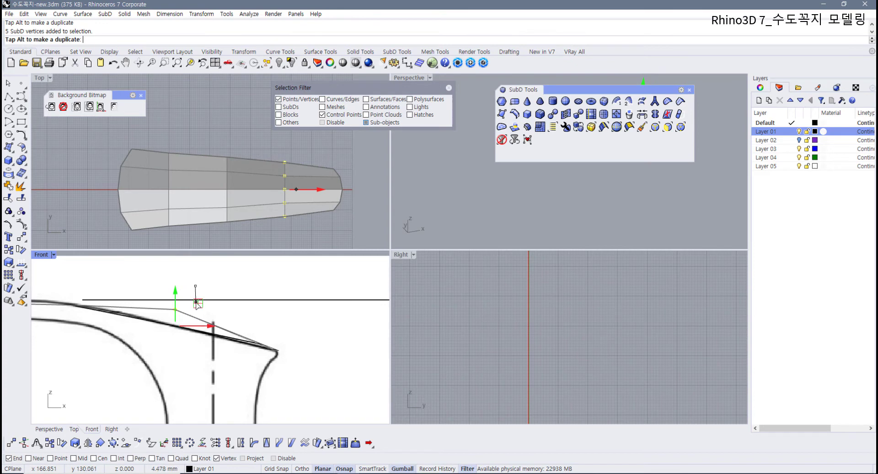
# Step: Move the two SubD vertices just behind the pointed right end down onto the sketch's upper outline in the Front view
pyautogui.scroll(8, 239, 338)
pyautogui.moveTo(259, 332); pyautogui.dragTo(278, 349)
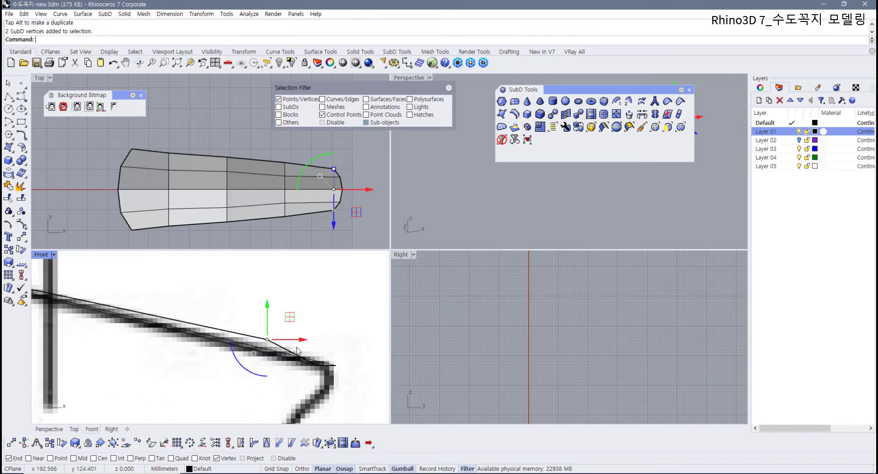
pyautogui.moveTo(289, 317); pyautogui.dragTo(290, 330)
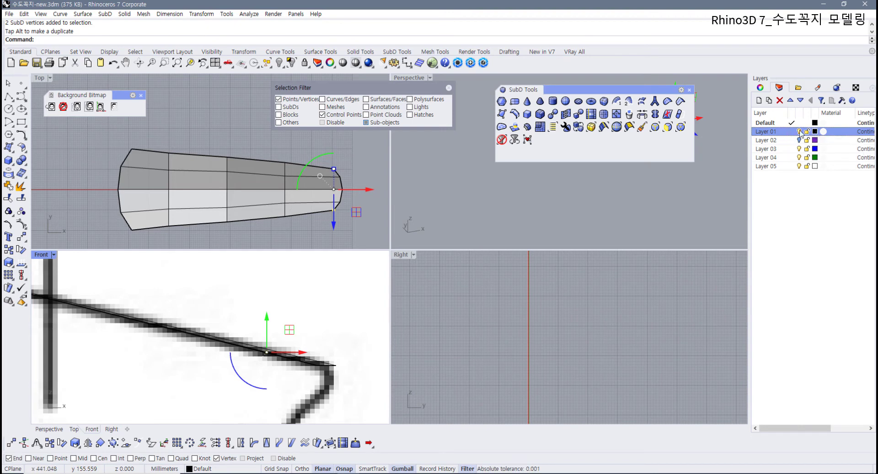
# Step: Set Layer 01's colour to red (R 245, G 0, B 0)
pyautogui.click(816, 132)
pyautogui.click(576, 267)
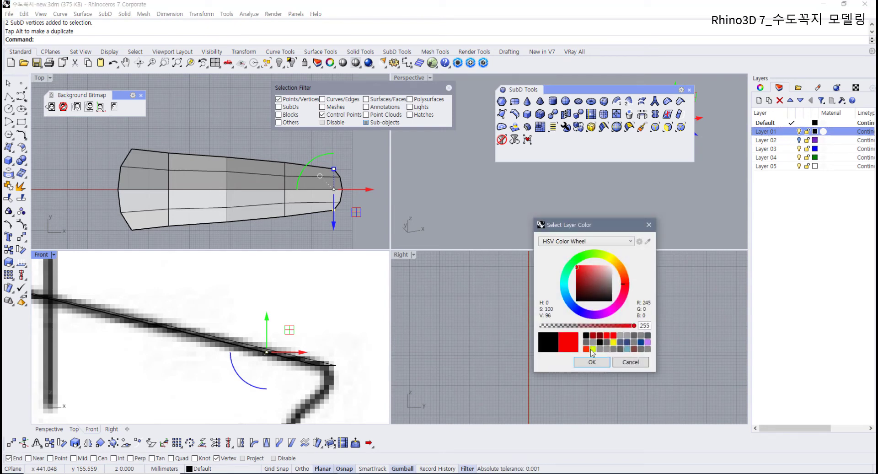
pyautogui.click(591, 363)
# Step: Move the SubD's right end vertex onto the corner of the sketch outline in the Front view
pyautogui.scroll(6, 308, 366)
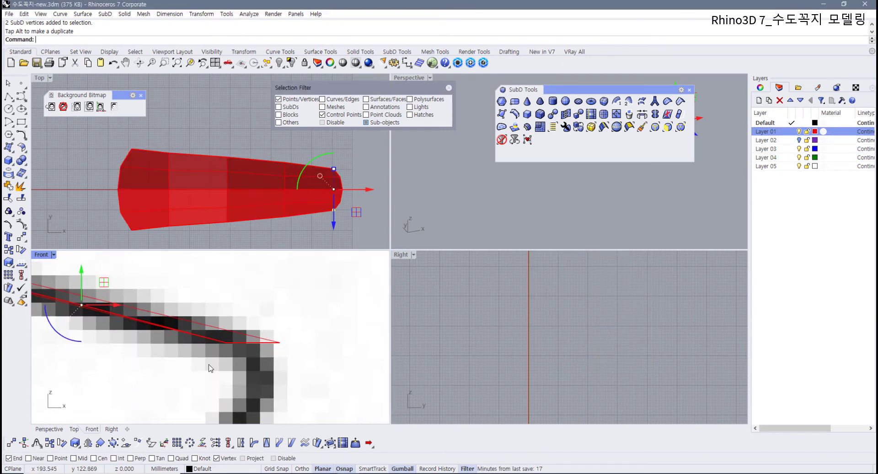
pyautogui.moveTo(257, 320); pyautogui.dragTo(292, 358)
pyautogui.moveTo(306, 320); pyautogui.dragTo(298, 331)
pyautogui.scroll(-6, 267, 355)
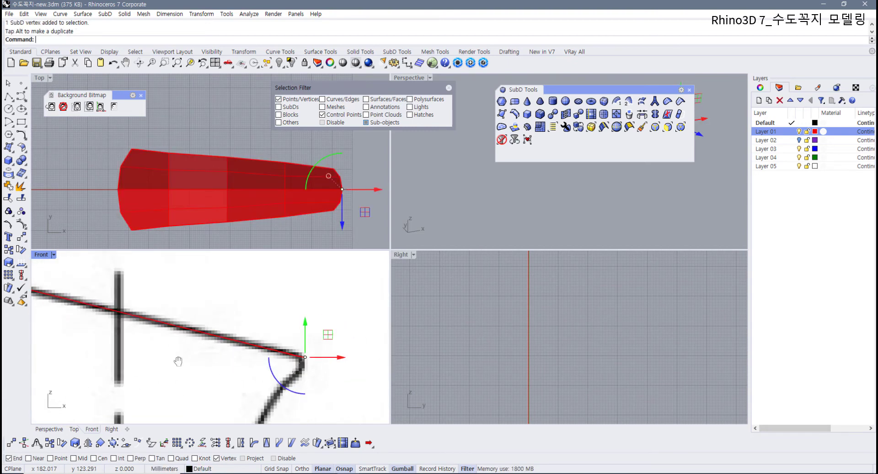
# Step: Select the middle cross row of five SubD vertices and raise it slightly onto the sketch's upper outline
pyautogui.scroll(-6, 169, 332)
pyautogui.moveTo(173, 338); pyautogui.dragTo(270, 376, button='right')
pyautogui.scroll(2, 196, 346)
pyautogui.moveTo(194, 348); pyautogui.dragTo(243, 331)
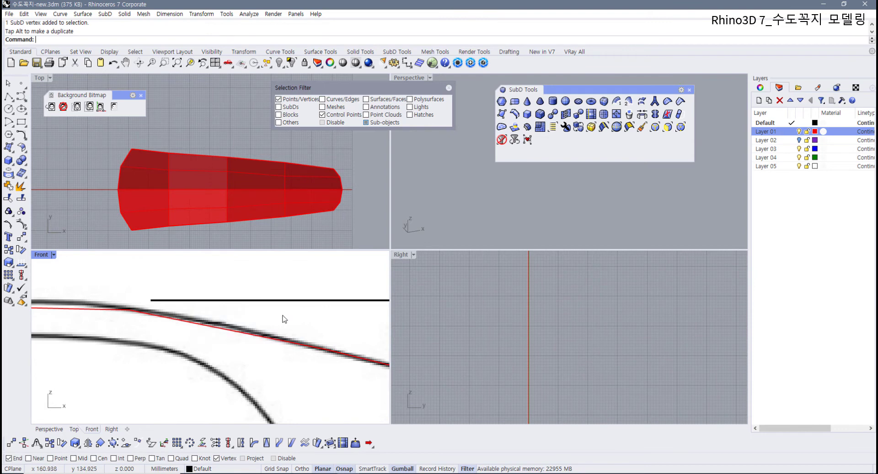
pyautogui.moveTo(218, 237); pyautogui.dragTo(248, 164)
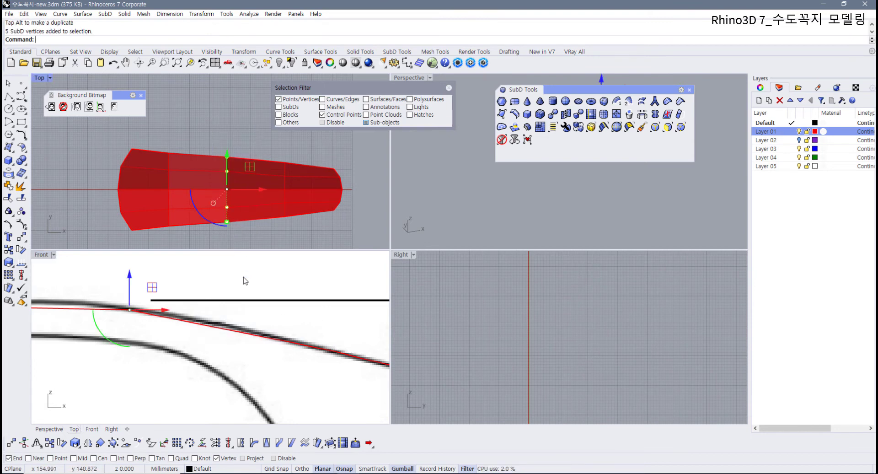
pyautogui.moveTo(153, 289); pyautogui.dragTo(156, 286)
pyautogui.click(230, 358)
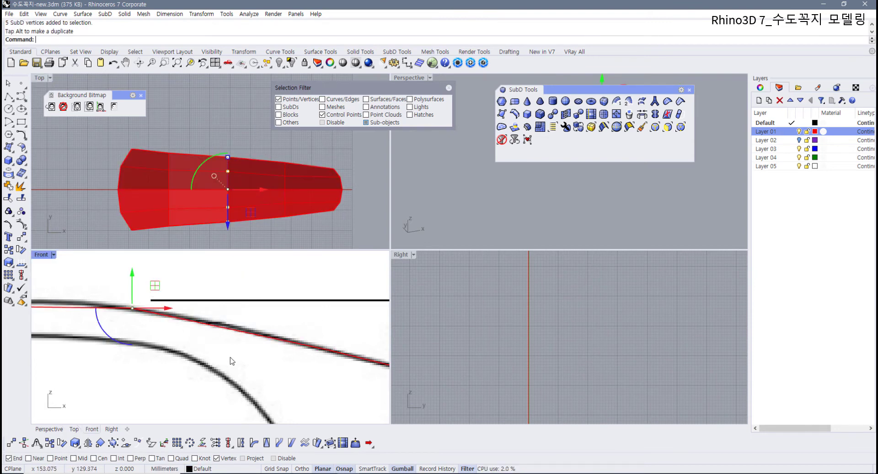
# Step: Compare the SubD's smooth and flat display against the left part of the sketch outline
pyautogui.scroll(-3, 215, 359)
pyautogui.moveTo(138, 349)
pyautogui.mouseDown(button='right')
pyautogui.moveTo(208, 339)
pyautogui.moveTo(186, 348)
pyautogui.mouseUp(button='right')
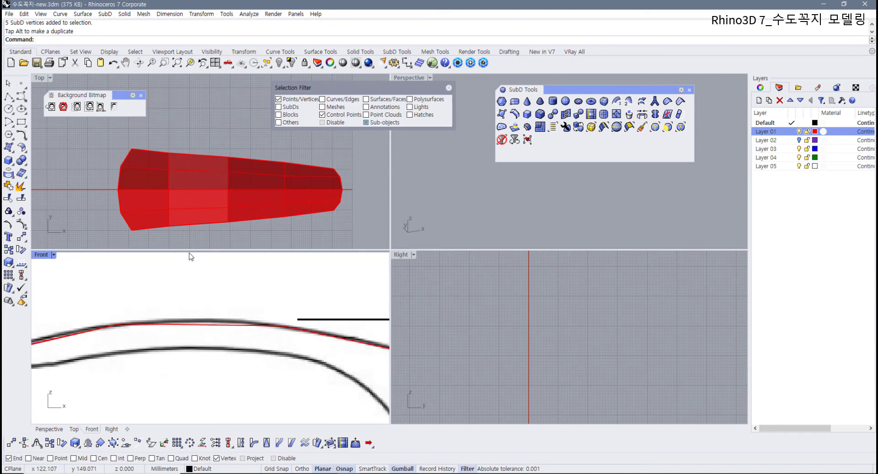
pyautogui.moveTo(164, 232); pyautogui.dragTo(188, 147)
pyautogui.moveTo(133, 333); pyautogui.dragTo(195, 326, button='right')
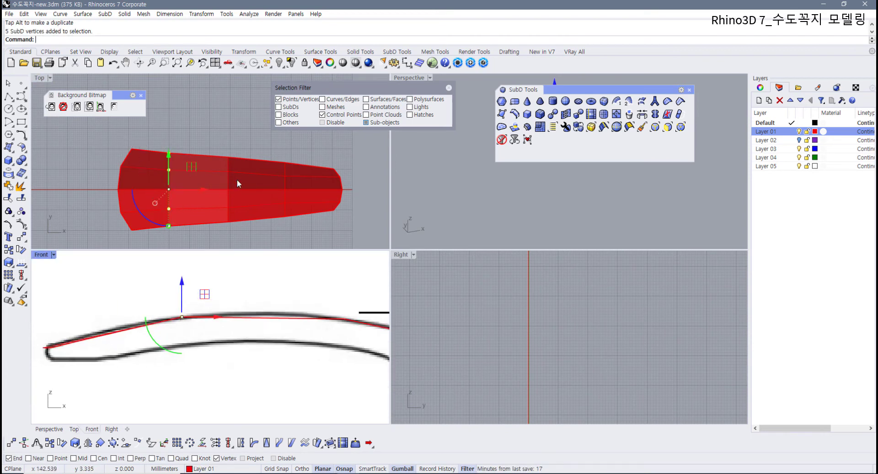
pyautogui.click(243, 166)
pyautogui.press('Tab')
pyautogui.press('Tab')
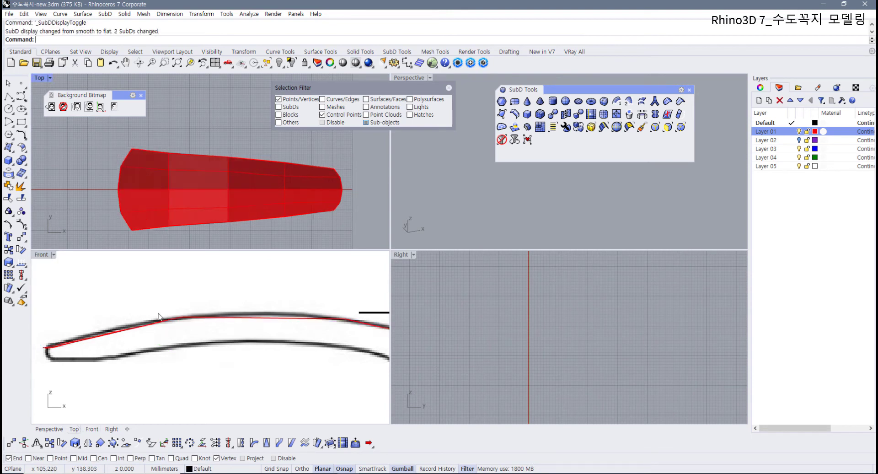
pyautogui.scroll(-4, 135, 329)
pyautogui.scroll(4, 138, 330)
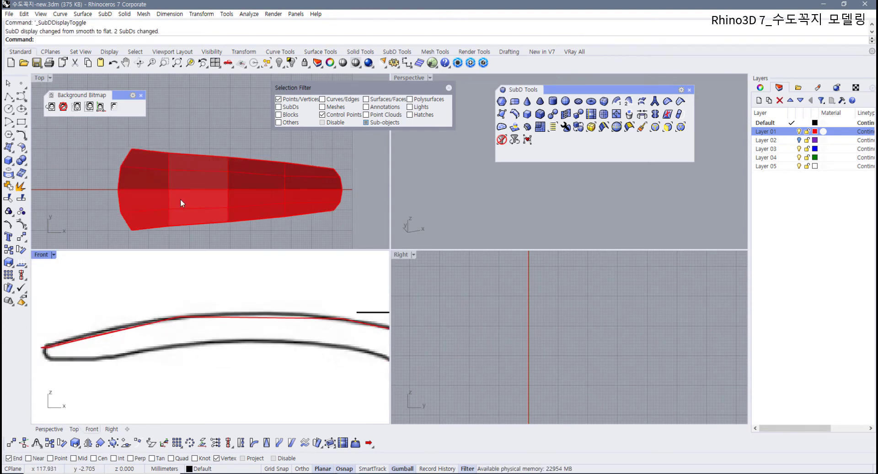
# Step: Insert a full edge ring across the SubD's leftmost section, about midway along it
pyautogui.click(515, 116)
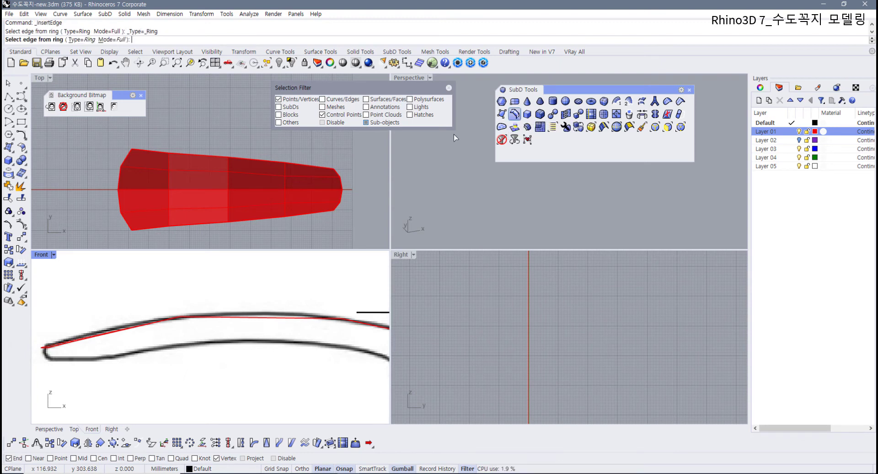
pyautogui.click(161, 228)
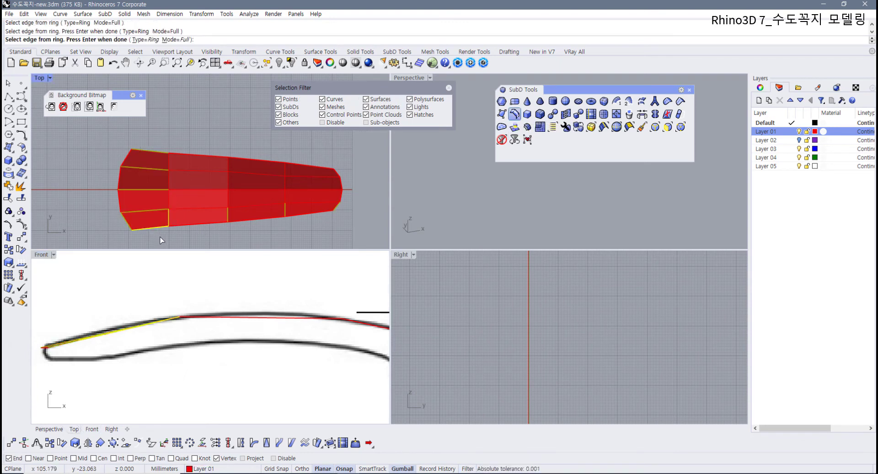
pyautogui.press('Escape')
pyautogui.rightClick(156, 235)
pyautogui.click(154, 227)
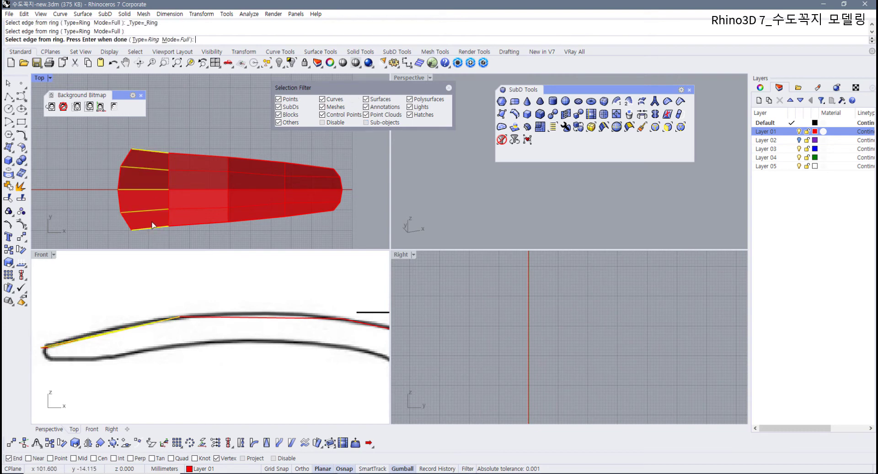
pyautogui.press('Return')
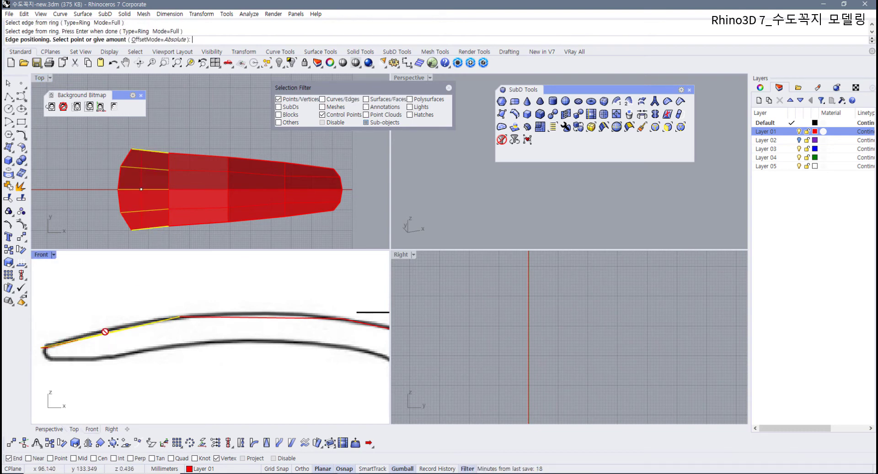
pyautogui.click(147, 217)
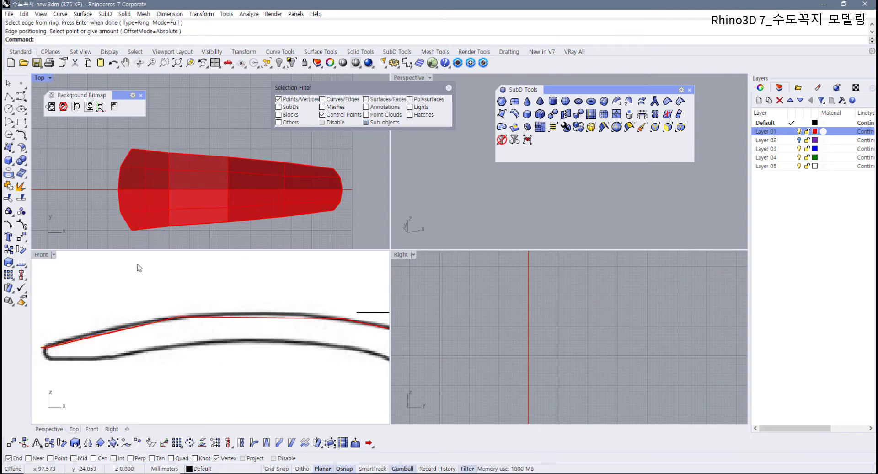
pyautogui.click(112, 340)
pyautogui.rightClick(98, 330)
pyautogui.moveTo(91, 315); pyautogui.dragTo(121, 359)
pyautogui.rightClick(143, 138)
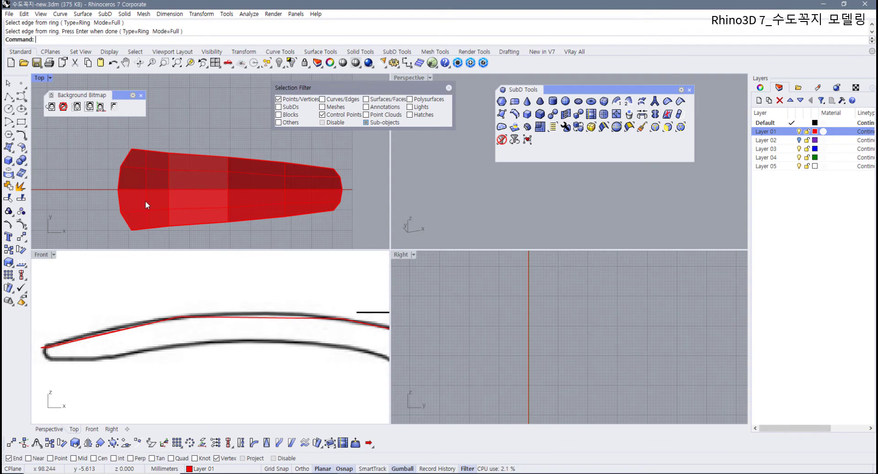
# Step: Allow edges but not control points in the selection filter, and move the newly inserted edge loop onto the upper outline in the Front view
pyautogui.click(322, 99)
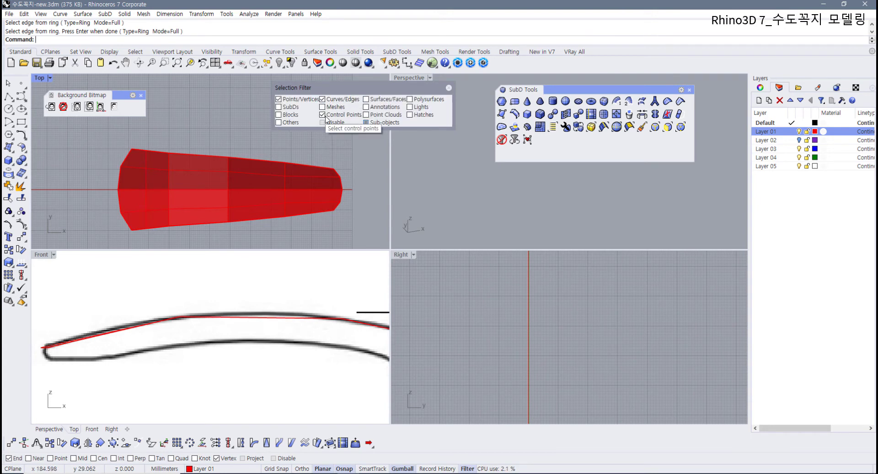
pyautogui.click(147, 179)
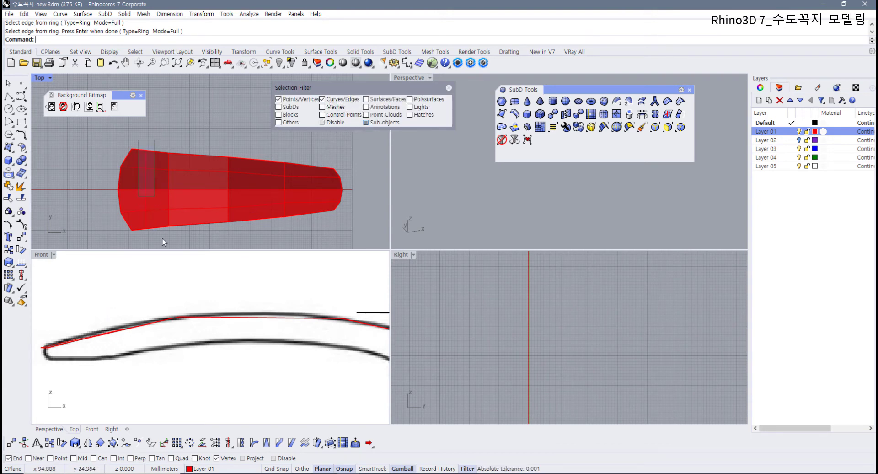
pyautogui.press('Return')
pyautogui.moveTo(140, 308); pyautogui.dragTo(134, 306)
# Step: Select the middle cross edge loop and slide it toward the wide end along the sketch's upper outline in the Front view
pyautogui.moveTo(217, 138); pyautogui.dragTo(243, 219)
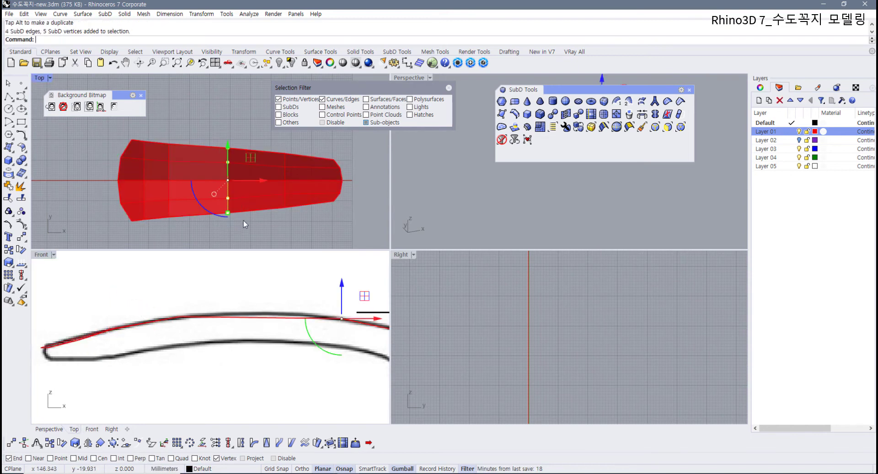
pyautogui.moveTo(310, 323); pyautogui.dragTo(239, 324, button='right')
pyautogui.click(181, 332)
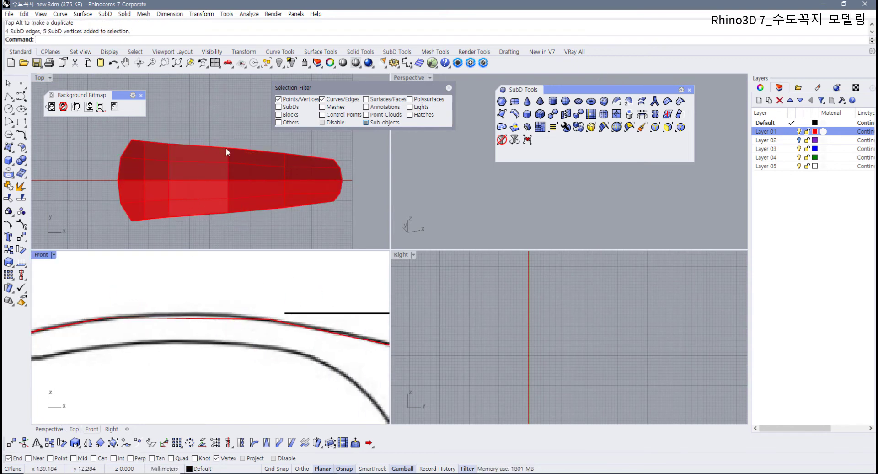
pyautogui.moveTo(224, 139); pyautogui.dragTo(251, 228)
pyautogui.moveTo(293, 326); pyautogui.dragTo(242, 322)
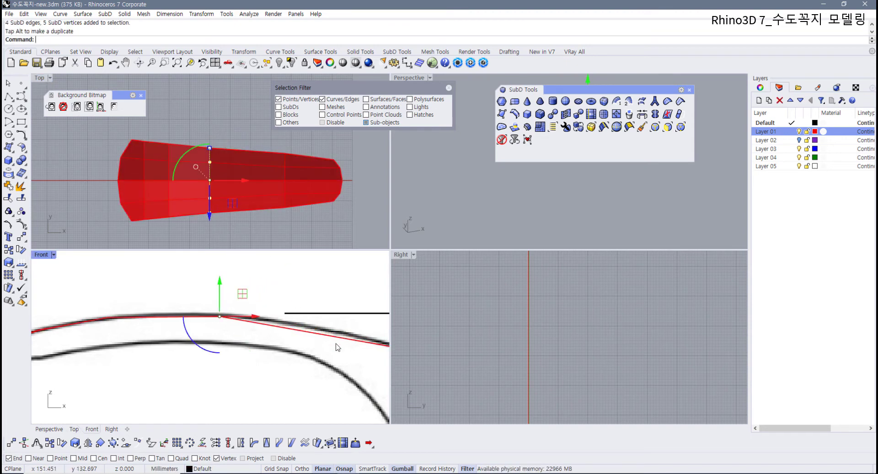
pyautogui.moveTo(338, 347); pyautogui.dragTo(267, 341, button='right')
pyautogui.click(257, 347)
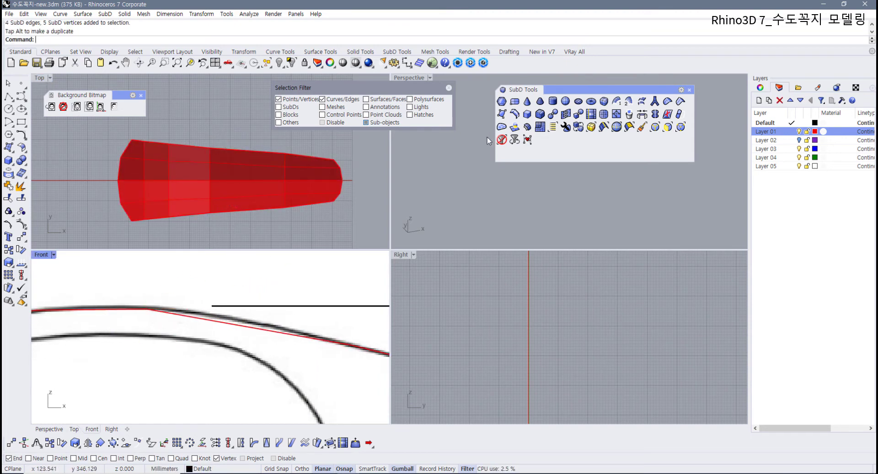
# Step: Set Layer 01's colour to dark red (R 116, G 0, B 0)
pyautogui.click(815, 131)
pyautogui.click(577, 285)
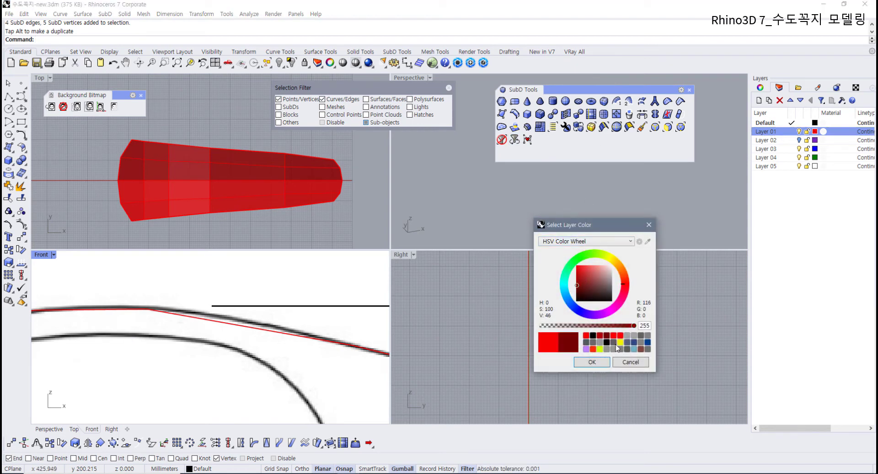
pyautogui.click(592, 362)
pyautogui.moveTo(263, 339); pyautogui.dragTo(238, 334, button='right')
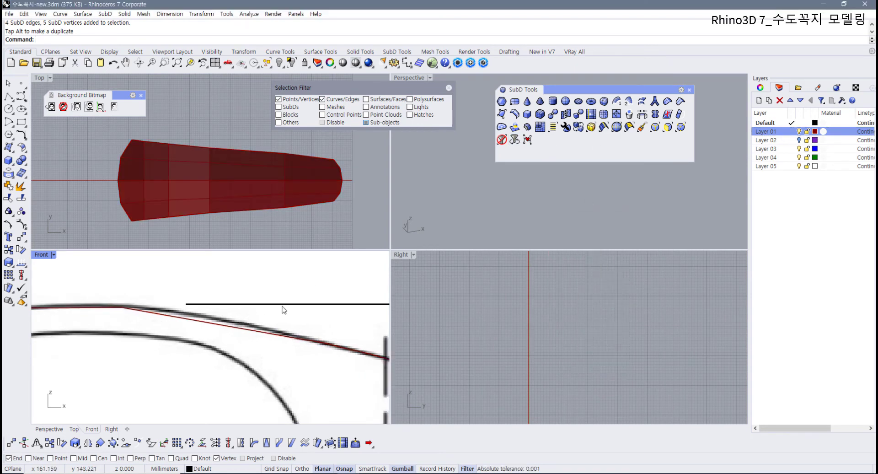
# Step: Insert an edge ring midway across the long section right of the middle loop and raise it onto the sketch's upper outline
pyautogui.click(514, 114)
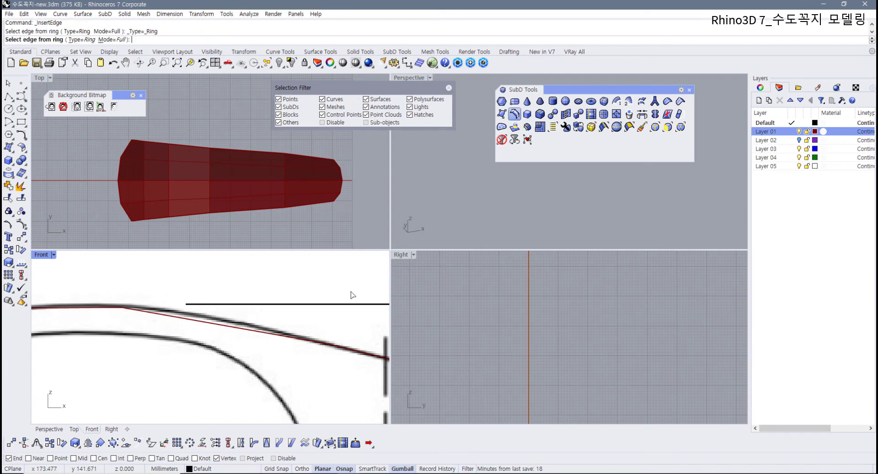
pyautogui.click(253, 330)
pyautogui.rightClick(247, 210)
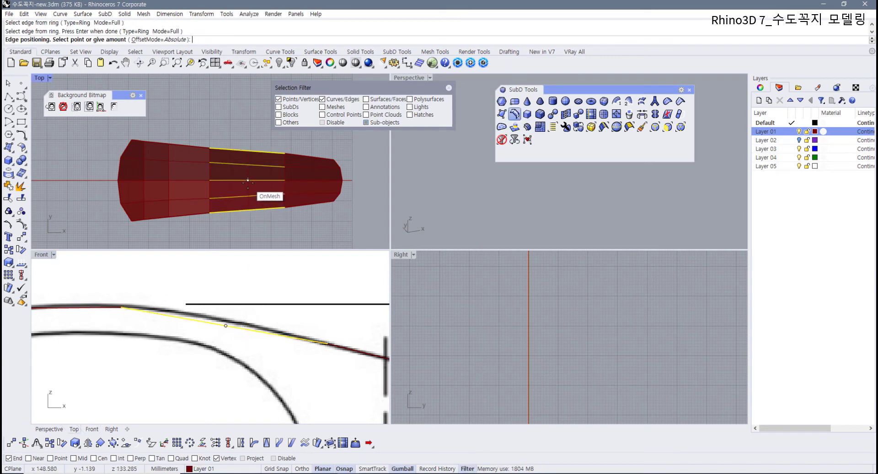
pyautogui.click(249, 181)
pyautogui.moveTo(225, 340); pyautogui.dragTo(249, 305)
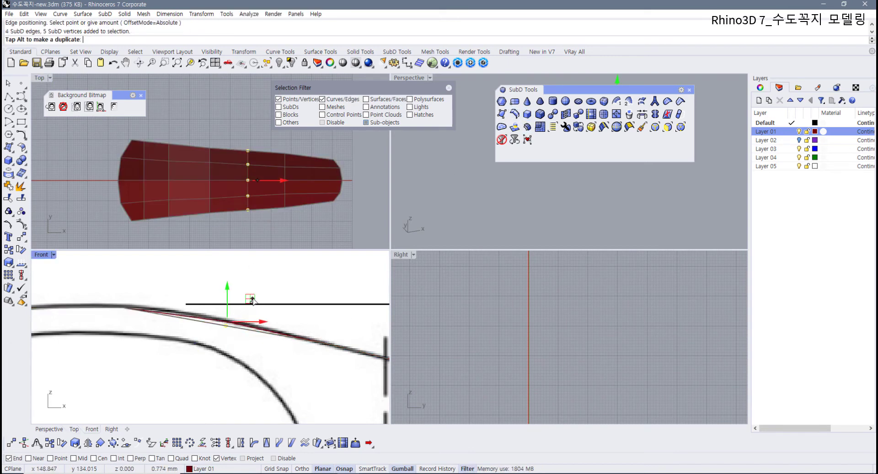
# Step: Set Layer 01's colour to bright green
pyautogui.click(816, 133)
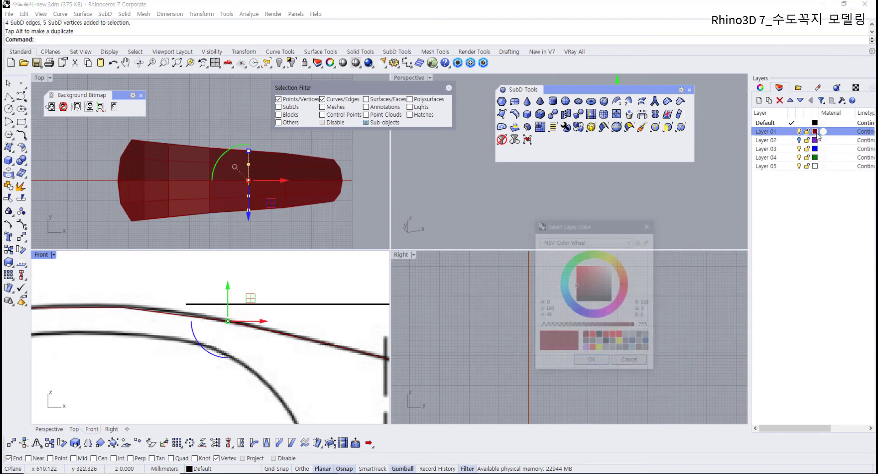
pyautogui.click(589, 260)
pyautogui.moveTo(588, 257); pyautogui.dragTo(572, 264)
pyautogui.click(296, 380)
# Step: Switch the SubD display to smooth and slide the cross edge loop before the narrow end further toward that end
pyautogui.scroll(-6, 294, 370)
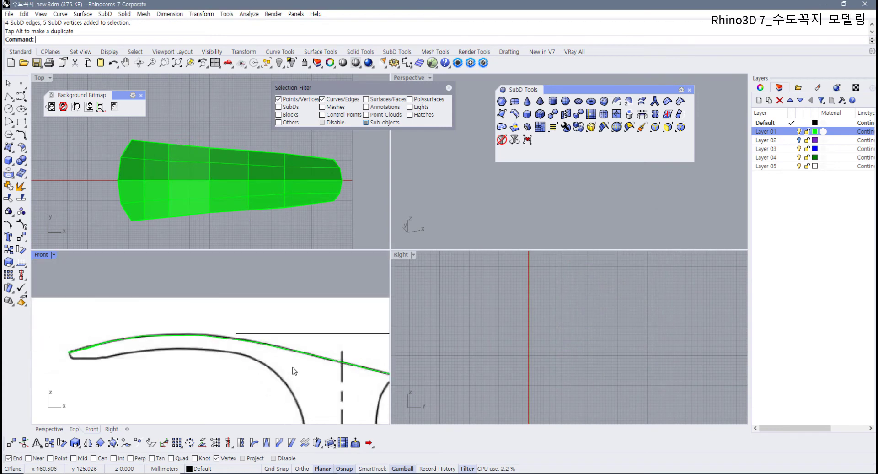
pyautogui.moveTo(294, 371); pyautogui.dragTo(237, 357, button='right')
pyautogui.scroll(2, 249, 352)
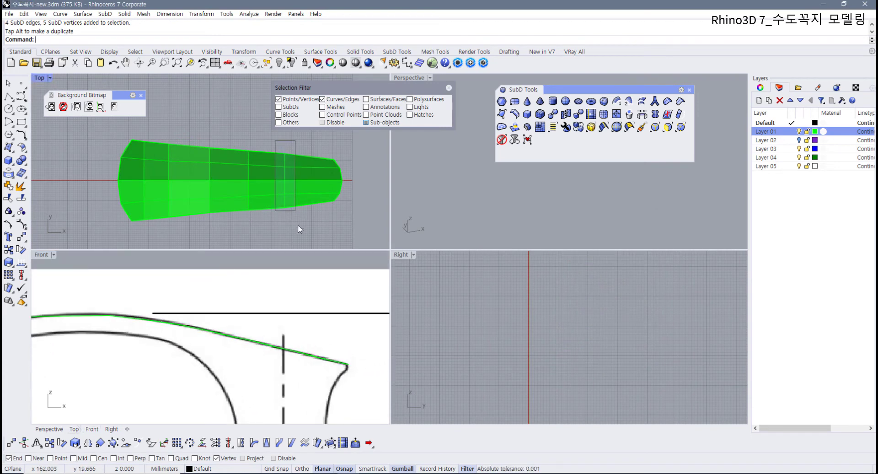
pyautogui.scroll(2, 297, 224)
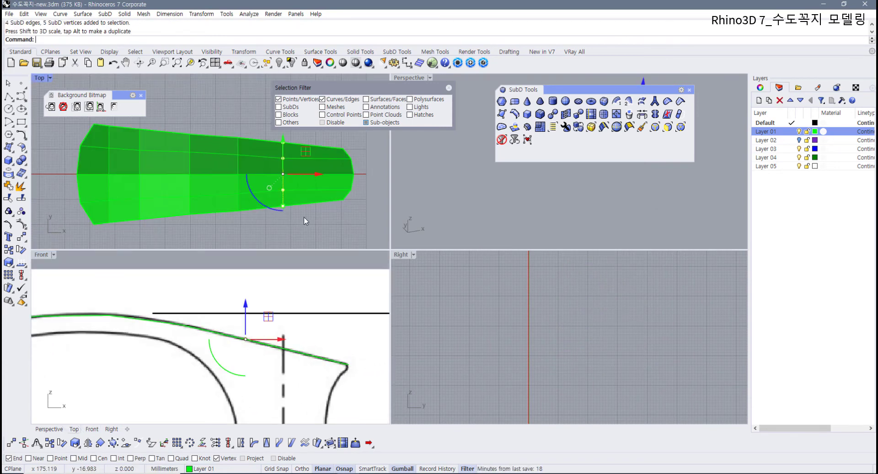
pyautogui.press('Escape')
pyautogui.press('Tab')
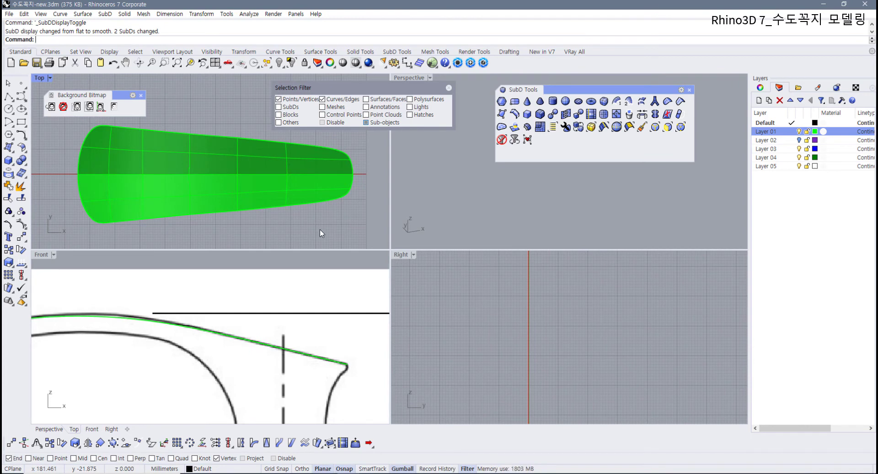
pyautogui.doubleClick(287, 201)
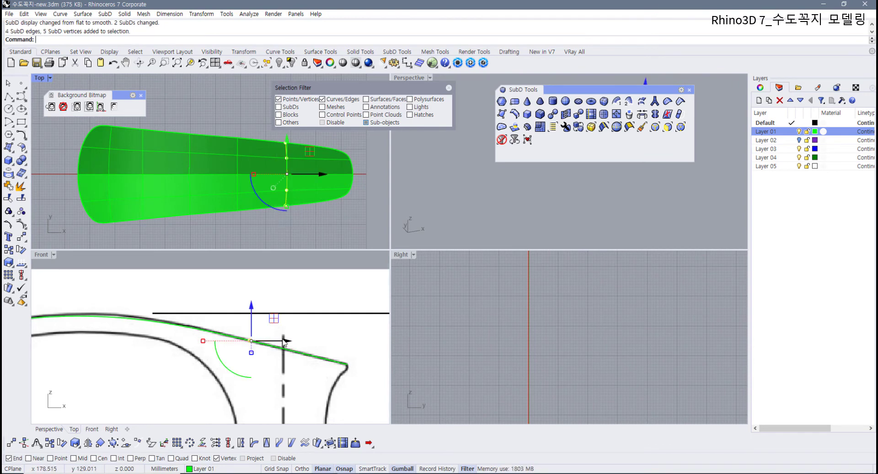
pyautogui.moveTo(283, 342); pyautogui.dragTo(298, 345)
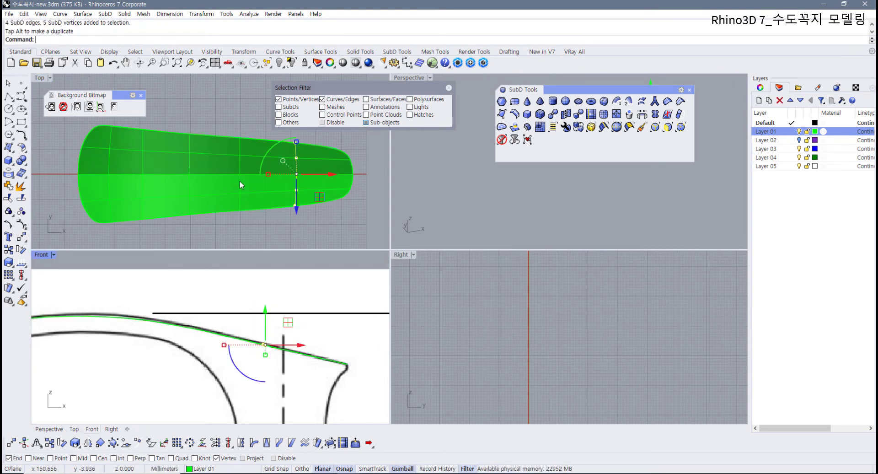
# Step: Shift the remaining inner cross edge loops slightly toward the narrow end to even out their spacing
pyautogui.doubleClick(239, 181)
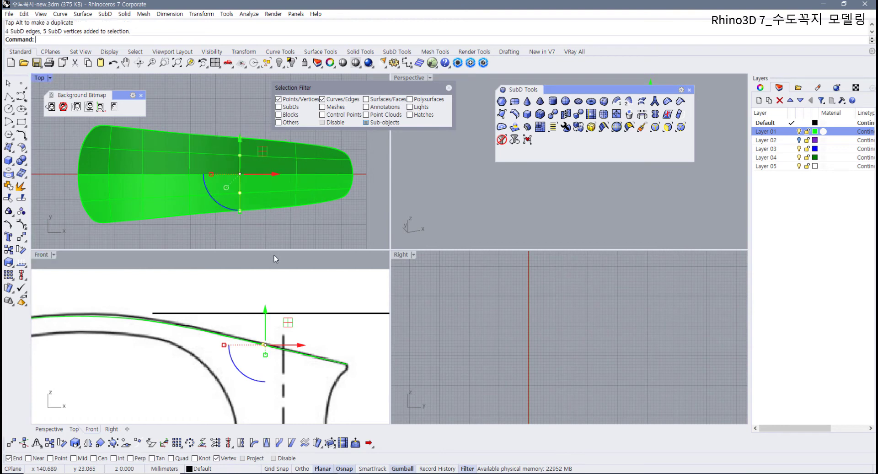
pyautogui.doubleClick(194, 130)
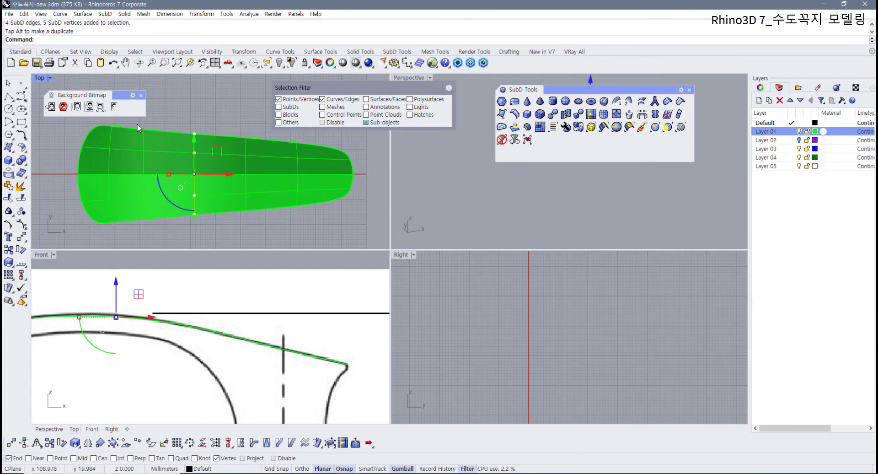
pyautogui.doubleClick(144, 140)
pyautogui.moveTo(168, 174); pyautogui.dragTo(174, 176)
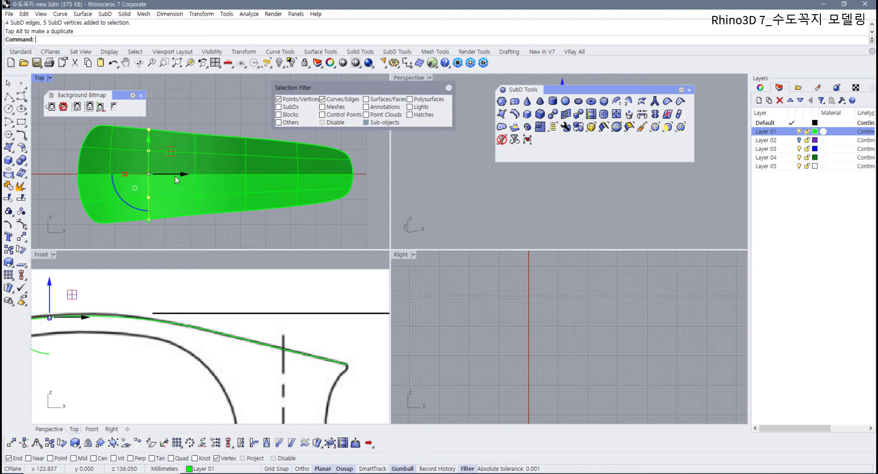
# Step: Raise the wide-end portion of the SubD surface in the Front view so its smooth profile follows the sketch's upper outline
pyautogui.moveTo(179, 354); pyautogui.dragTo(305, 380, button='right')
pyautogui.scroll(4, 211, 357)
pyautogui.click(192, 358)
pyautogui.moveTo(188, 332); pyautogui.dragTo(187, 311)
pyautogui.moveTo(257, 352); pyautogui.dragTo(292, 311)
pyautogui.scroll(-4, 225, 336)
pyautogui.moveTo(200, 354); pyautogui.dragTo(216, 347, button='right')
pyautogui.scroll(2, 125, 365)
pyautogui.moveTo(128, 370); pyautogui.dragTo(98, 372, button='right')
pyautogui.click(141, 285)
pyautogui.scroll(-4, 161, 296)
pyautogui.moveTo(176, 322); pyautogui.dragTo(134, 323, button='right')
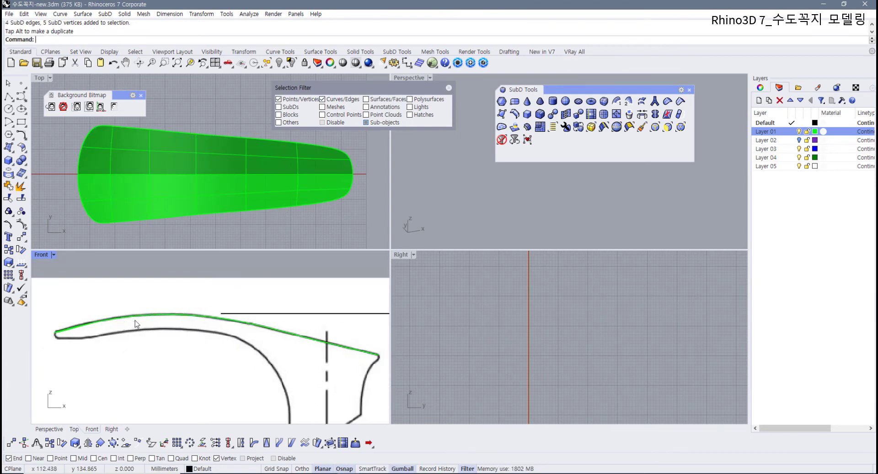
pyautogui.moveTo(256, 331); pyautogui.dragTo(231, 328, button='right')
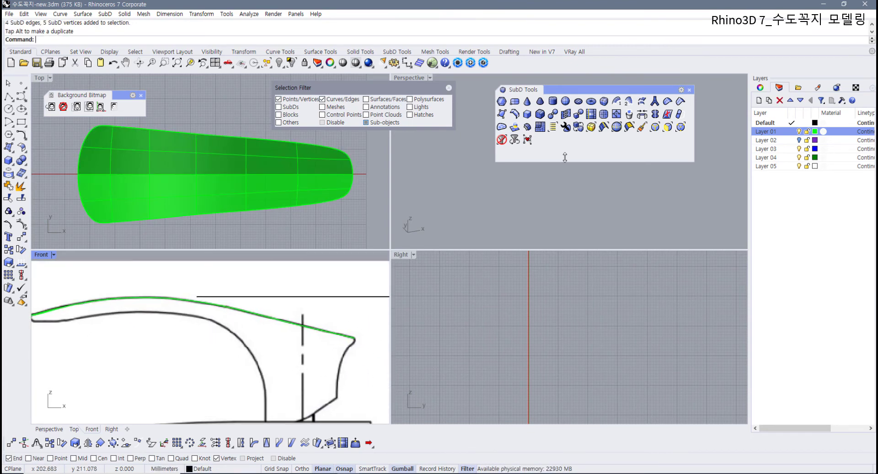
# Step: Allow surface and face selection, and offset the top SubD surface downward by 5 mm as a solid with OffsetSubD, deleting the input
pyautogui.scroll(-6, 477, 223)
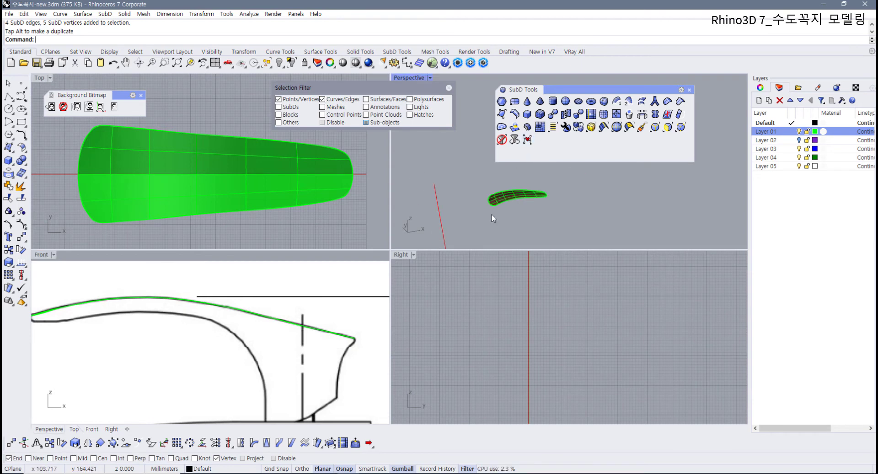
pyautogui.scroll(4, 530, 191)
pyautogui.moveTo(492, 215); pyautogui.dragTo(519, 220, button='right')
pyautogui.scroll(3, 520, 220)
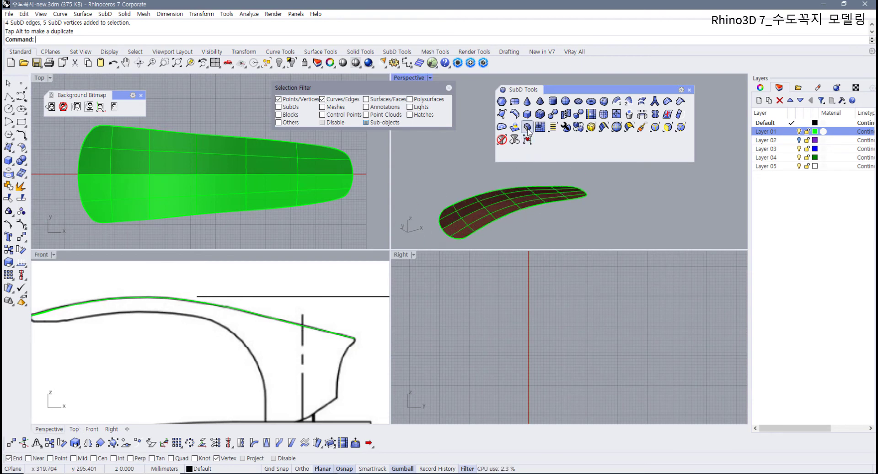
pyautogui.click(527, 127)
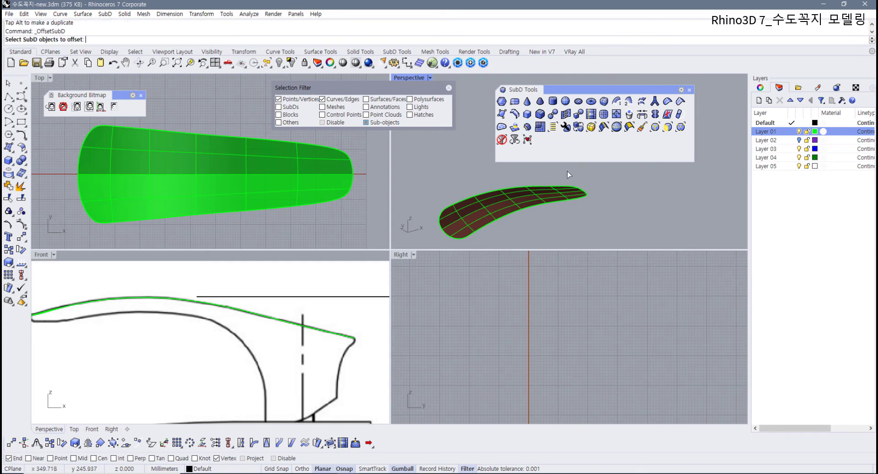
pyautogui.click(367, 101)
pyautogui.click(533, 208)
pyautogui.keyDown('shift'); pyautogui.moveTo(533, 209); pyautogui.dragTo(544, 197, button='right'); pyautogui.keyUp('shift')
pyautogui.moveTo(524, 226); pyautogui.dragTo(491, 207, button='right')
pyautogui.rightClick(490, 206)
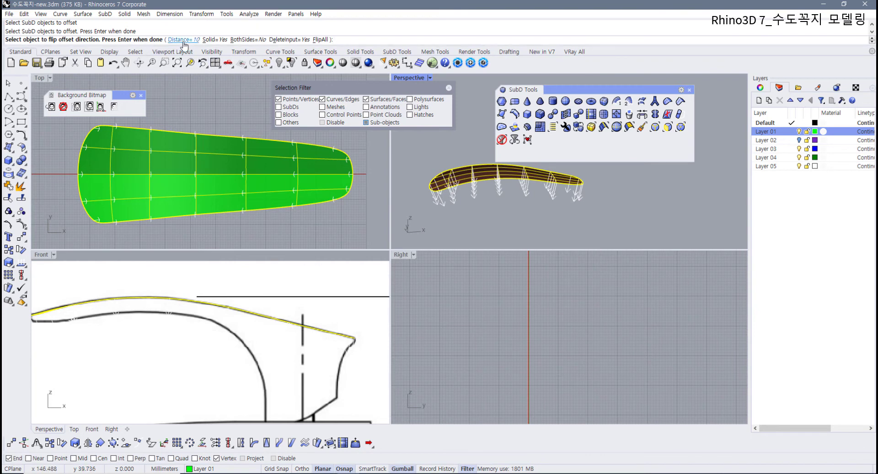
pyautogui.click(184, 40)
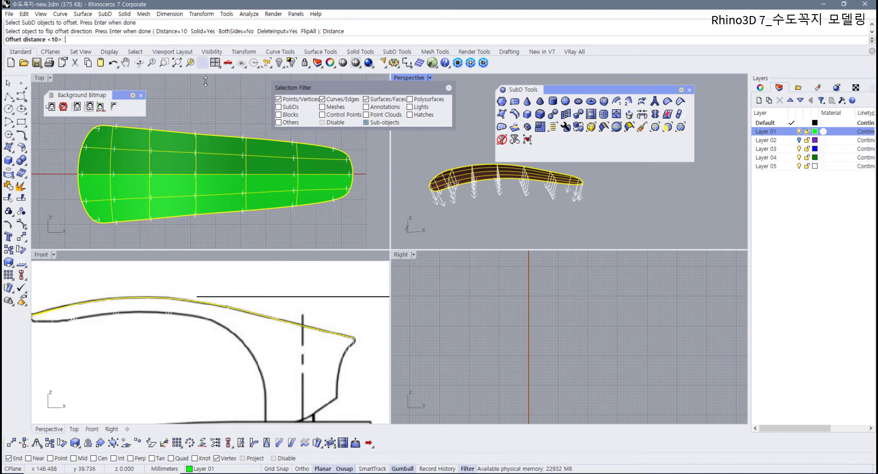
pyautogui.write('5')
pyautogui.press('Return')
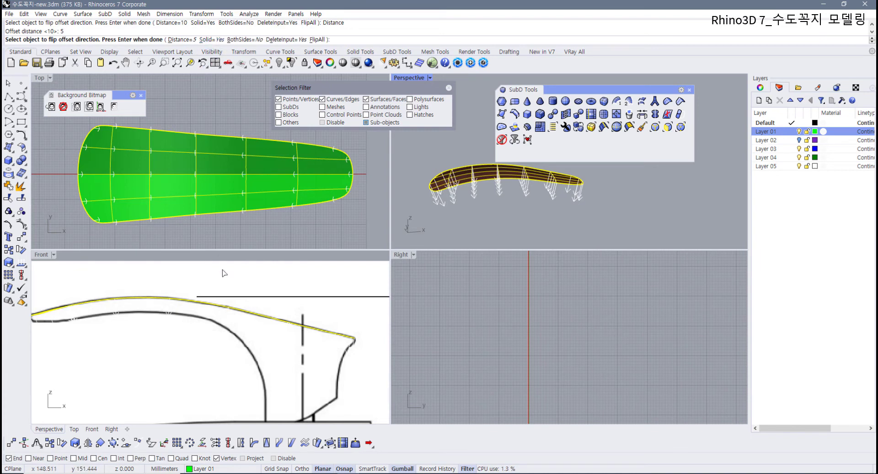
pyautogui.rightClick(215, 320)
pyautogui.moveTo(183, 340); pyautogui.dragTo(215, 342, button='right')
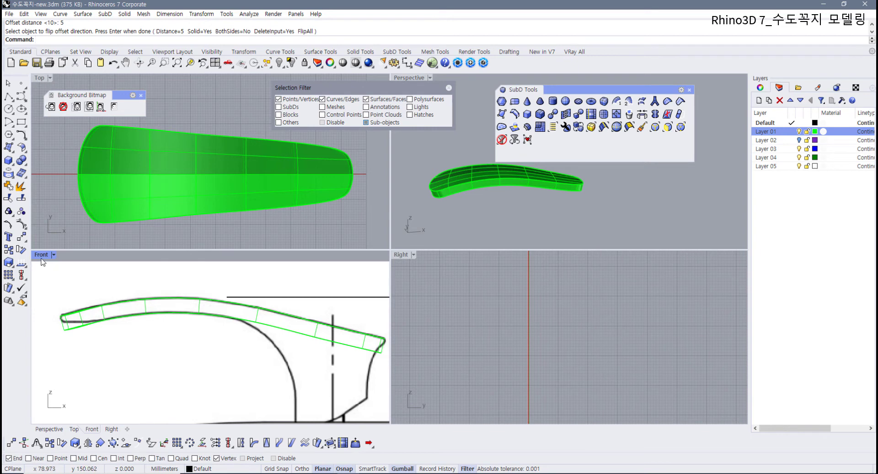
# Step: Maximize the Perspective view and remove the crease from the solid's upper rim edge loop
pyautogui.moveTo(441, 209); pyautogui.dragTo(434, 116, button='right')
pyautogui.doubleClick(409, 78)
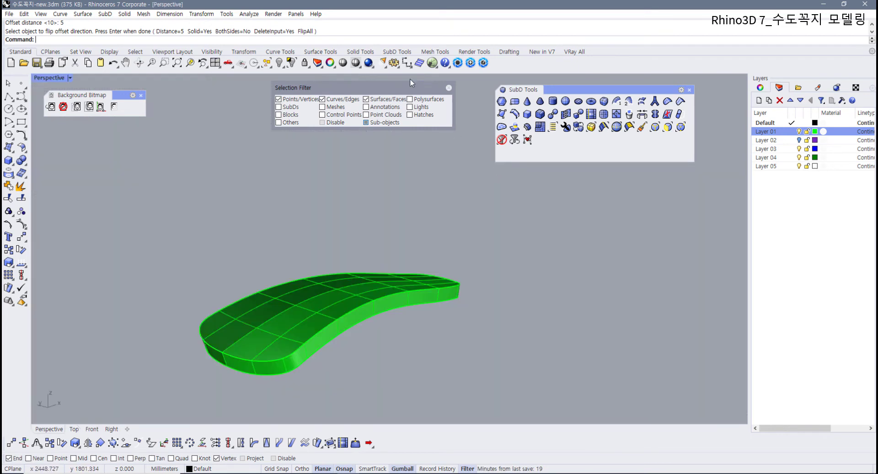
pyautogui.moveTo(295, 286); pyautogui.dragTo(262, 328, button='right')
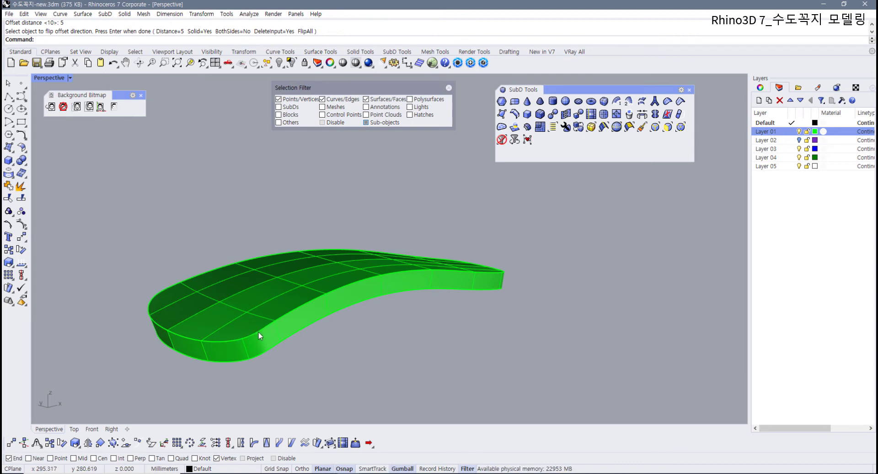
pyautogui.click(668, 102)
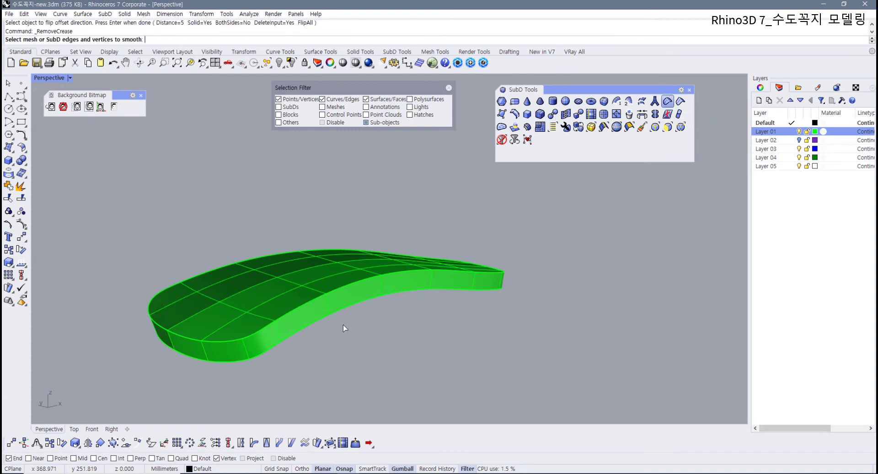
pyautogui.doubleClick(259, 335)
pyautogui.press('Return')
# Step: Remove the crease from the solid's lower rim edge loop, working from the underside
pyautogui.moveTo(258, 333); pyautogui.dragTo(259, 223, button='right')
pyautogui.rightClick(259, 220)
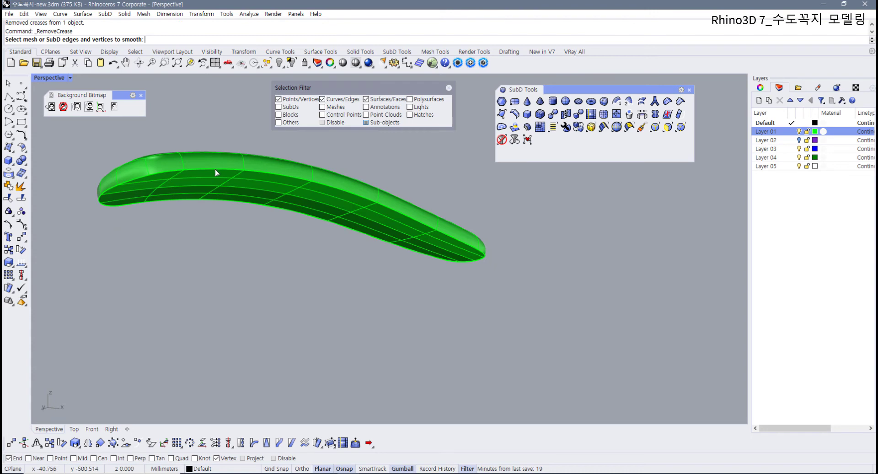
pyautogui.doubleClick(216, 170)
pyautogui.press('Return')
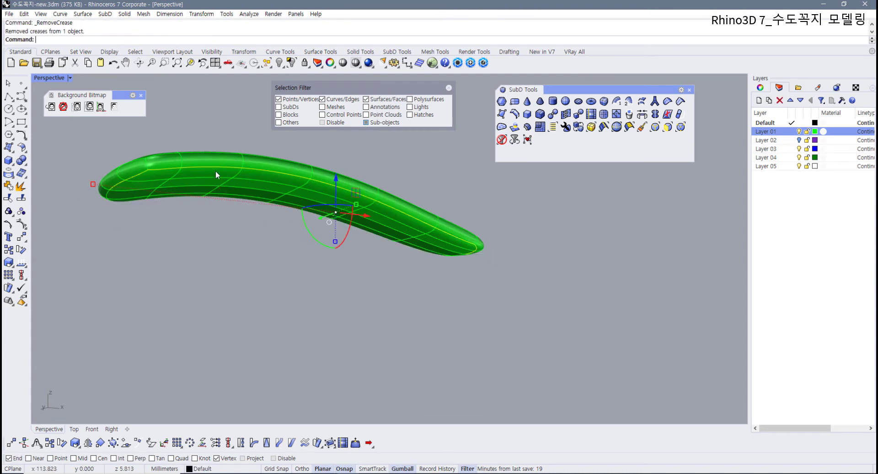
pyautogui.moveTo(216, 171); pyautogui.dragTo(376, 375, button='right')
pyautogui.press('Escape')
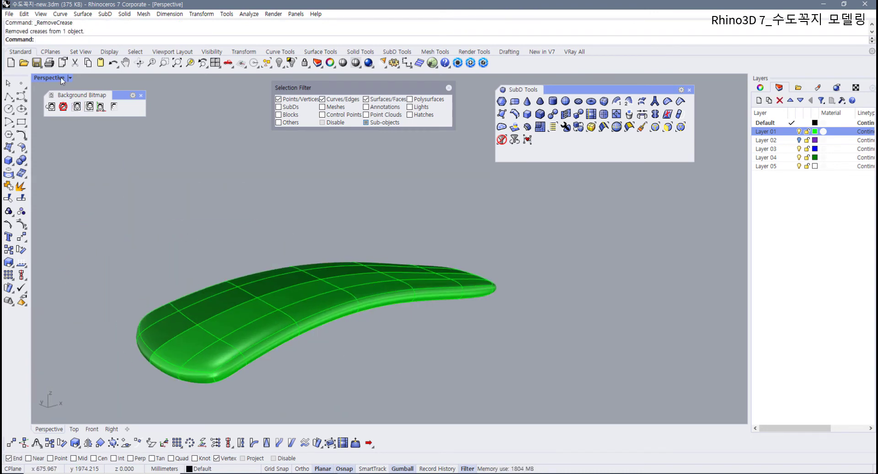
# Step: Restore the four-viewport layout, switch the SubD display to flat, and move the SubD Tools clear of the model
pyautogui.doubleClick(48, 78)
pyautogui.moveTo(193, 317); pyautogui.dragTo(174, 314, button='right')
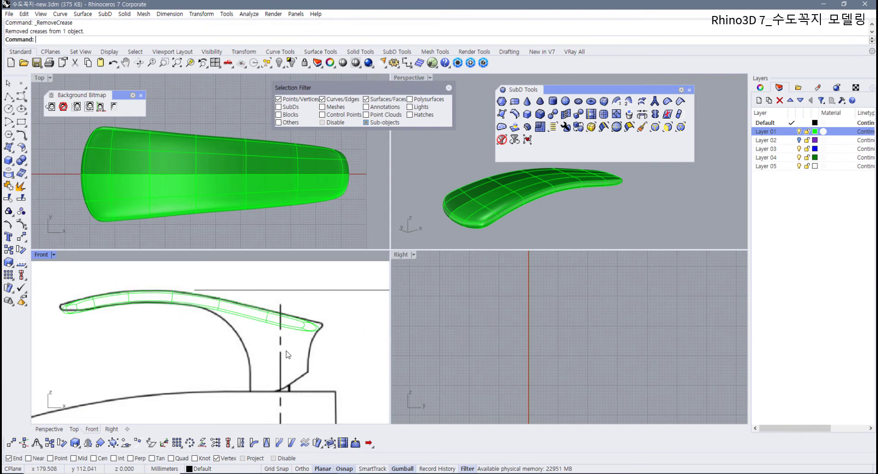
pyautogui.press('Tab')
pyautogui.moveTo(564, 175); pyautogui.dragTo(564, 145, button='right')
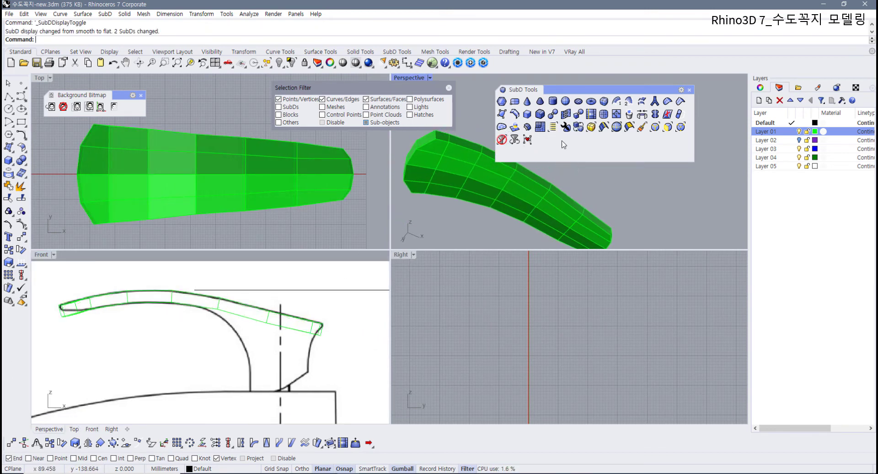
pyautogui.moveTo(583, 90); pyautogui.dragTo(625, 89)
pyautogui.moveTo(562, 196); pyautogui.dragTo(560, 143, button='right')
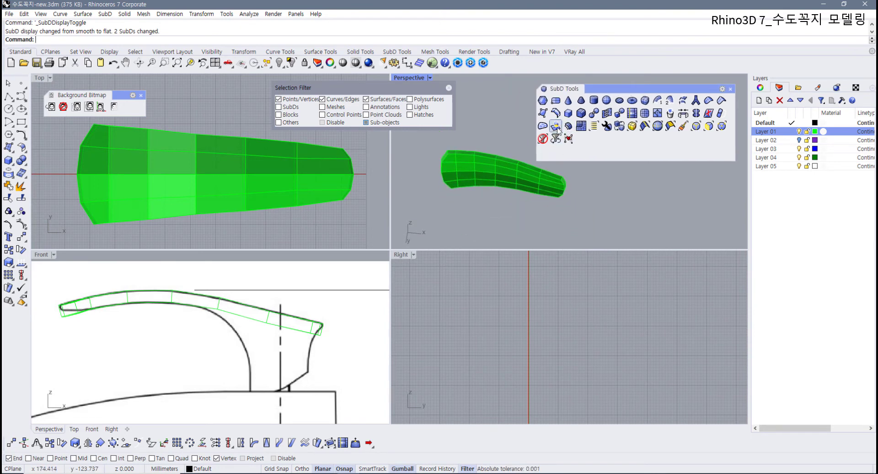
pyautogui.scroll(2, 506, 170)
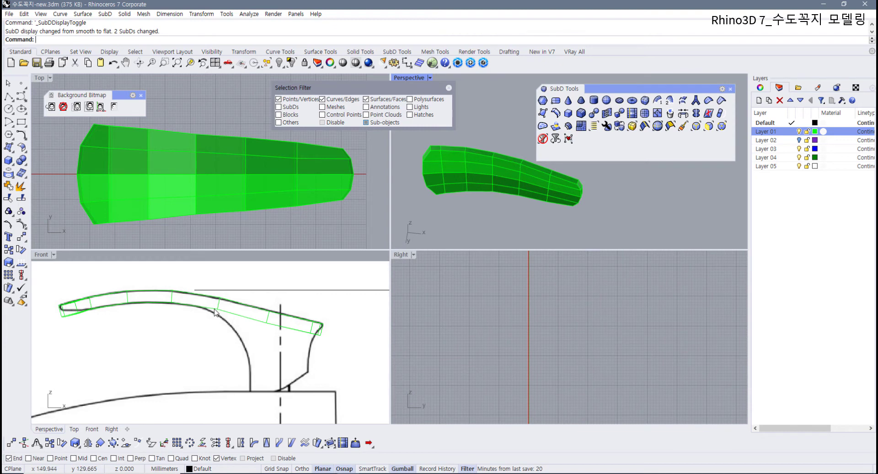
# Step: Move the underside vertices at the wide end onto the sketch's lower outline in the Front view
pyautogui.scroll(4, 176, 307)
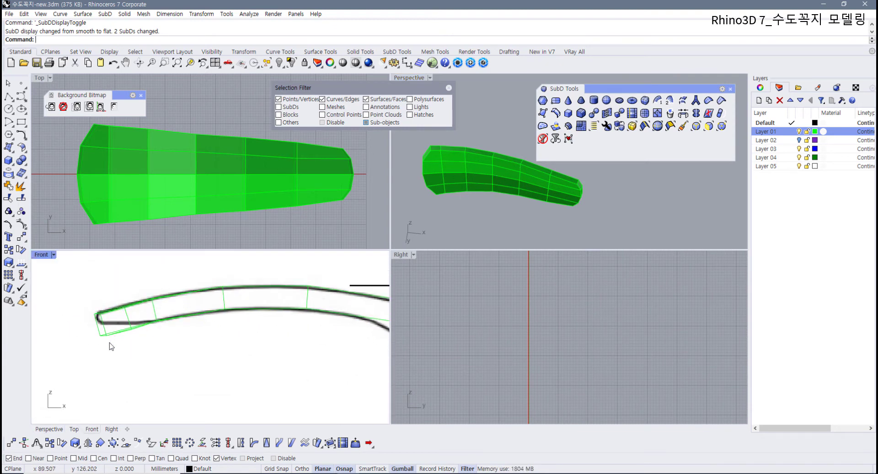
pyautogui.moveTo(94, 328); pyautogui.dragTo(111, 298)
pyautogui.scroll(5, 118, 330)
pyautogui.scroll(4, 146, 327)
pyautogui.moveTo(138, 337); pyautogui.dragTo(164, 285)
pyautogui.click(230, 334)
pyautogui.scroll(2, 203, 316)
pyautogui.moveTo(204, 316); pyautogui.dragTo(200, 345, button='right')
pyautogui.moveTo(194, 323); pyautogui.dragTo(227, 349)
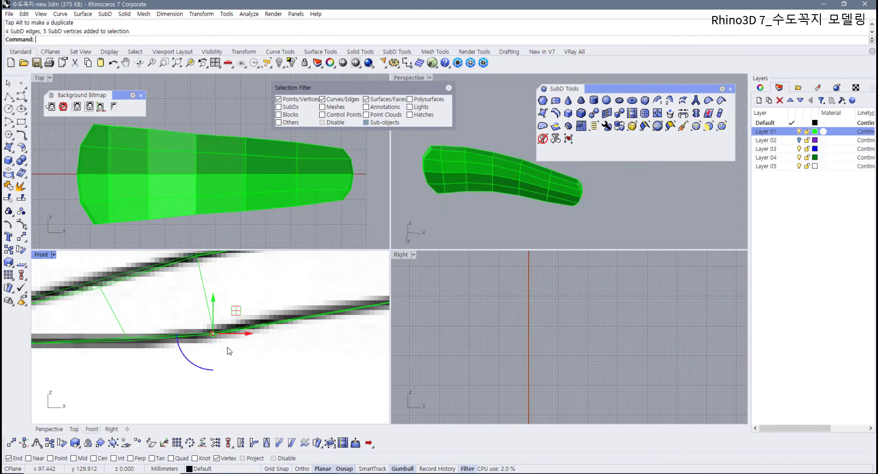
pyautogui.moveTo(236, 314); pyautogui.dragTo(235, 317)
# Step: Fit the underside's middle cross loops to the sketch's lower outline, up to where it curves down into the neck
pyautogui.scroll(-6, 236, 317)
pyautogui.moveTo(284, 333); pyautogui.dragTo(176, 349, button='right')
pyautogui.moveTo(232, 332); pyautogui.dragTo(268, 302)
pyautogui.scroll(-5, 268, 301)
pyautogui.moveTo(268, 301); pyautogui.dragTo(167, 314, button='right')
pyautogui.moveTo(257, 343); pyautogui.dragTo(124, 327, button='right')
pyautogui.moveTo(182, 318); pyautogui.dragTo(212, 297)
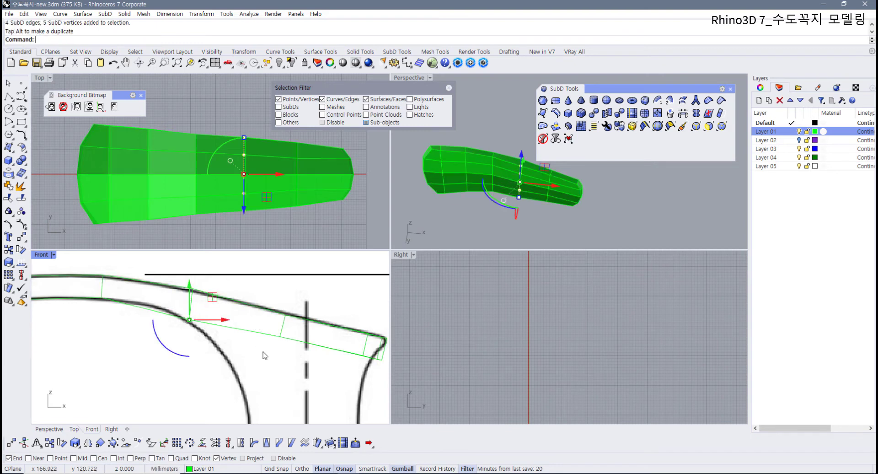
# Step: Raise the underside cross loop near the dashed centreline slightly in the Front view
pyautogui.moveTo(259, 333); pyautogui.dragTo(222, 325, button='right')
pyautogui.moveTo(230, 321); pyautogui.dragTo(262, 344)
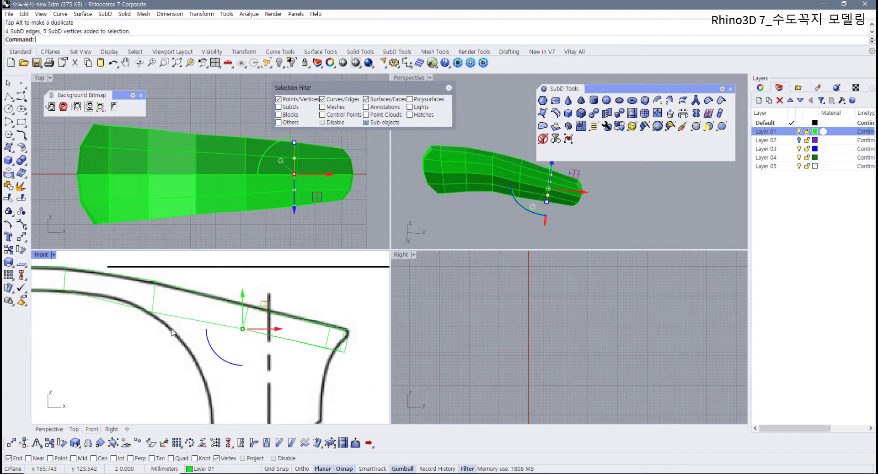
pyautogui.moveTo(265, 305); pyautogui.dragTo(266, 302)
pyautogui.click(327, 365)
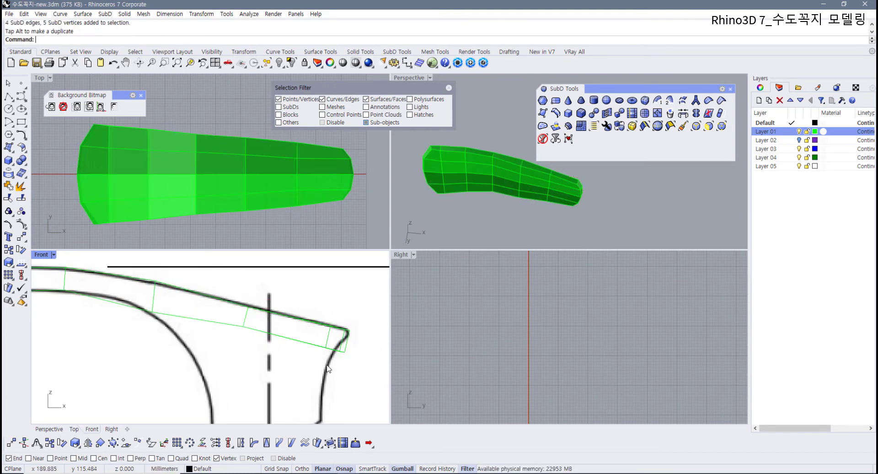
pyautogui.moveTo(343, 349); pyautogui.dragTo(344, 349)
pyautogui.scroll(1, 348, 349)
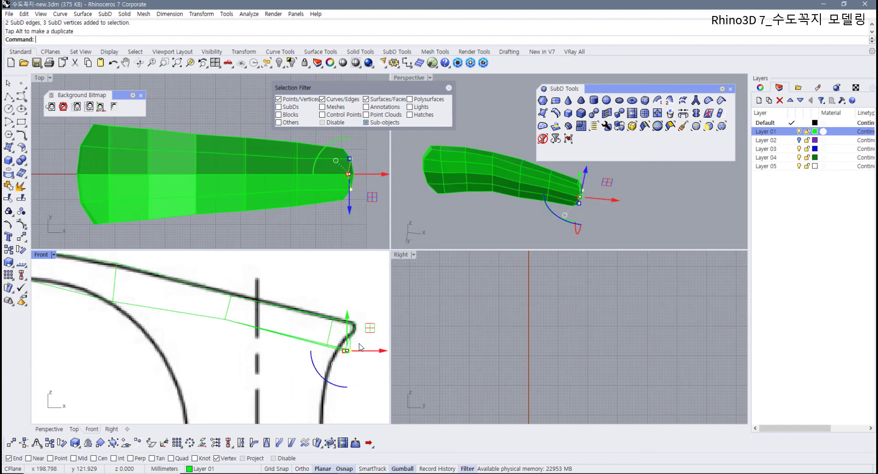
pyautogui.hotkey('ctrl', 'z')
# Step: Pull the lower vertices of the narrow end inward onto the sketch's outline beneath the tip in the Front view
pyautogui.moveTo(302, 372); pyautogui.dragTo(307, 352)
pyautogui.scroll(1, 360, 337)
pyautogui.scroll(-3, 306, 352)
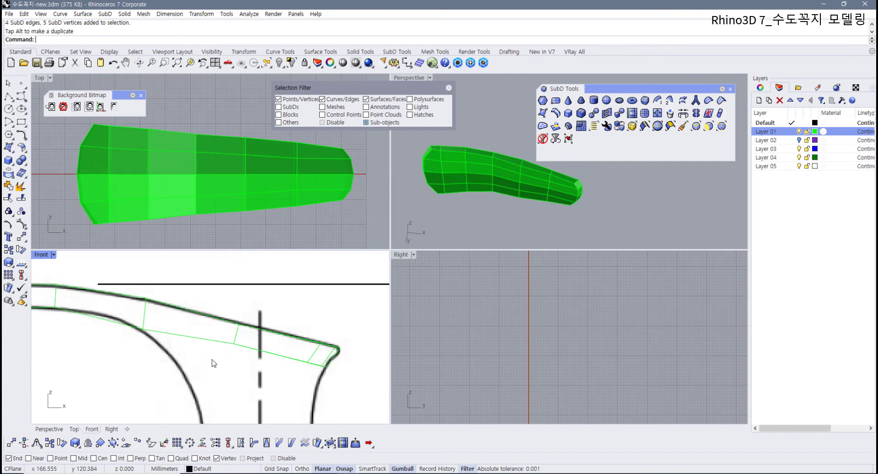
# Step: Lower the underside cross loop near the dashed centreline and adjust the narrow end's lower vertices in the Front view
pyautogui.moveTo(211, 354); pyautogui.dragTo(255, 333)
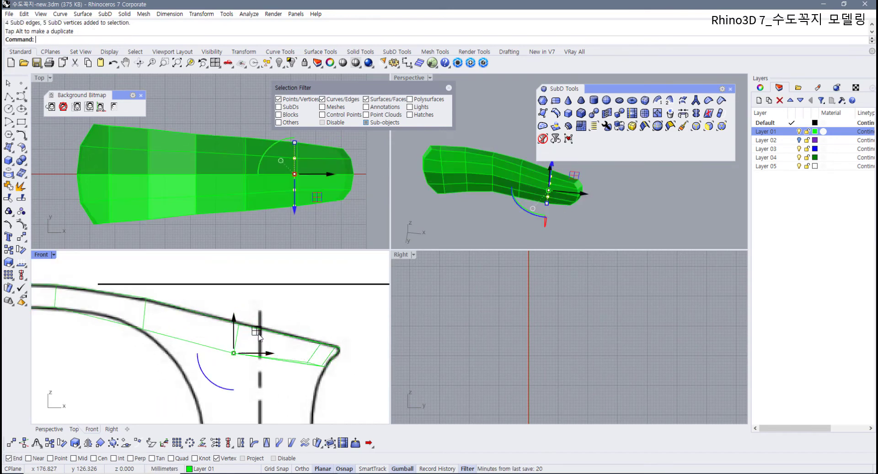
pyautogui.click(292, 379)
pyautogui.moveTo(291, 375); pyautogui.dragTo(344, 350)
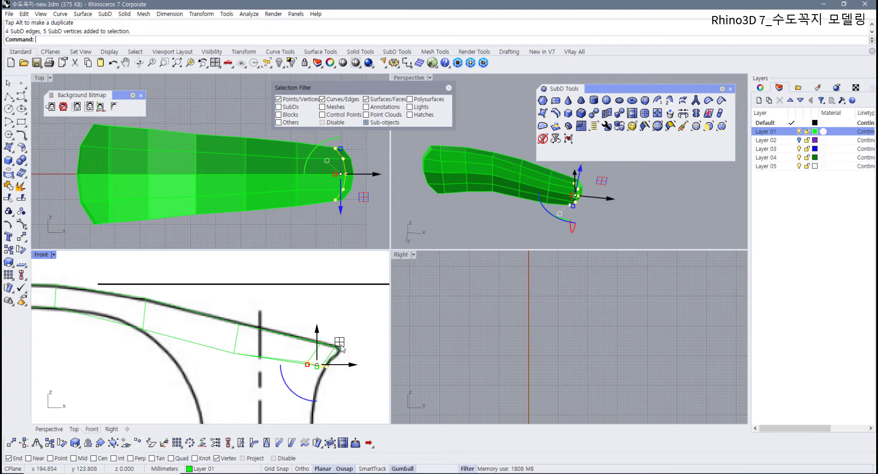
pyautogui.click(341, 378)
pyautogui.moveTo(200, 354); pyautogui.dragTo(183, 352, button='right')
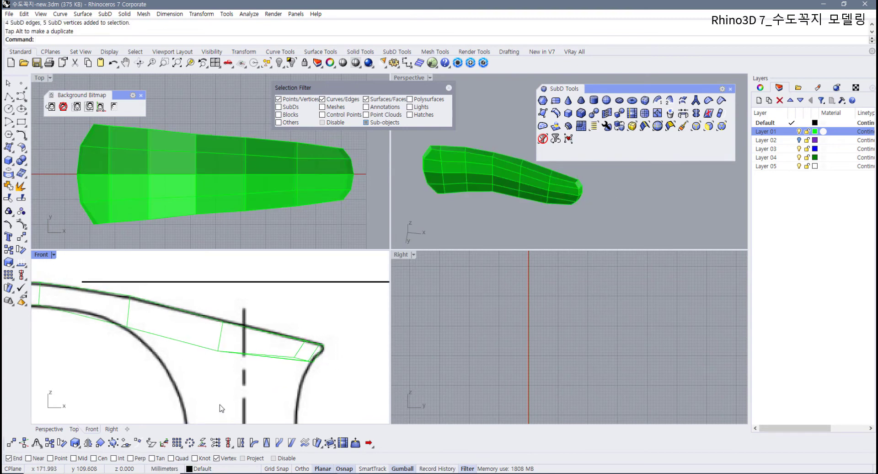
pyautogui.moveTo(222, 408); pyautogui.dragTo(216, 391, button='right')
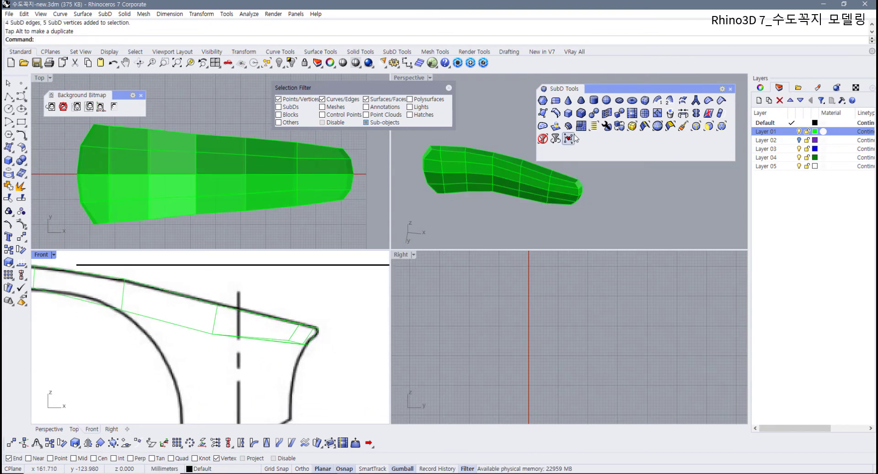
# Step: Extrude the four underside SubD faces on one half near the narrow end about 28 mm downward, just past the sketch's horizontal base line
pyautogui.click(556, 125)
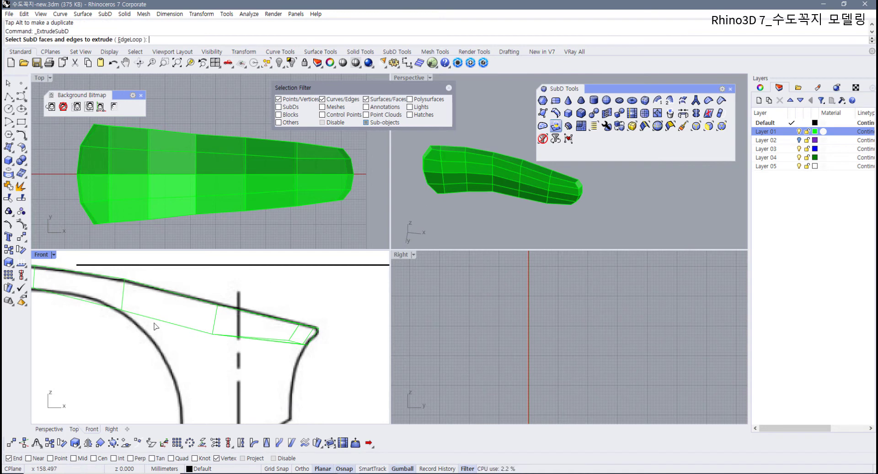
pyautogui.click(171, 323)
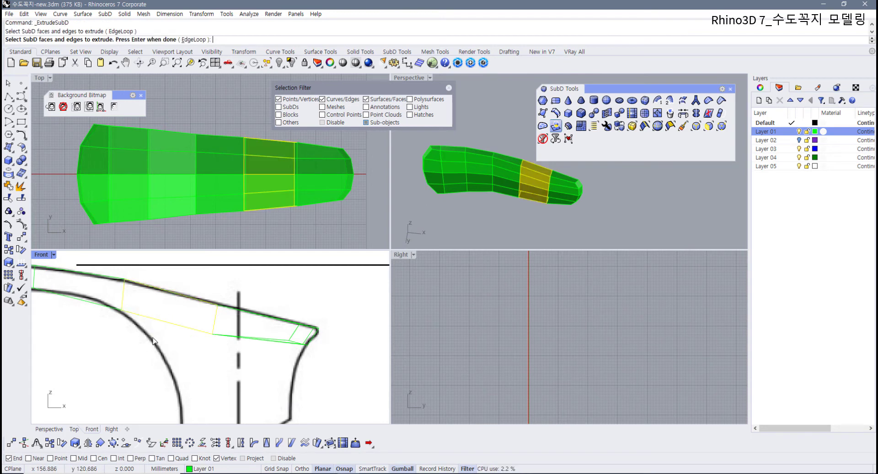
pyautogui.scroll(4, 536, 169)
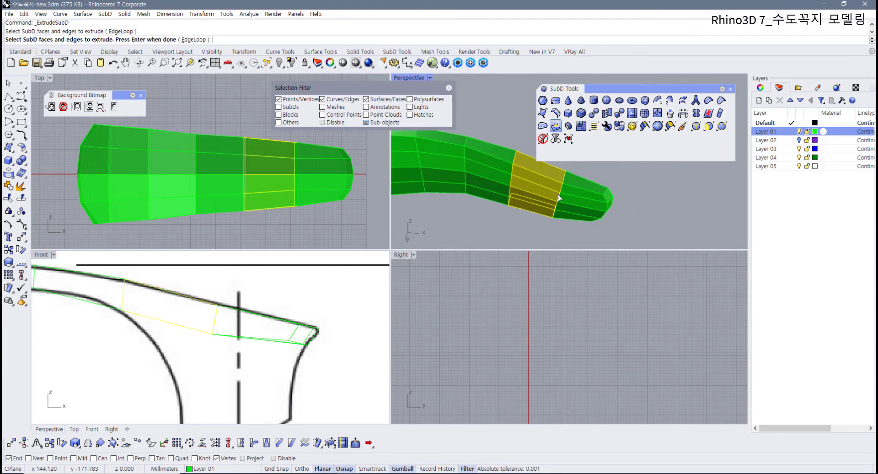
pyautogui.press('Escape')
pyautogui.rightClick(540, 186)
pyautogui.click(539, 185)
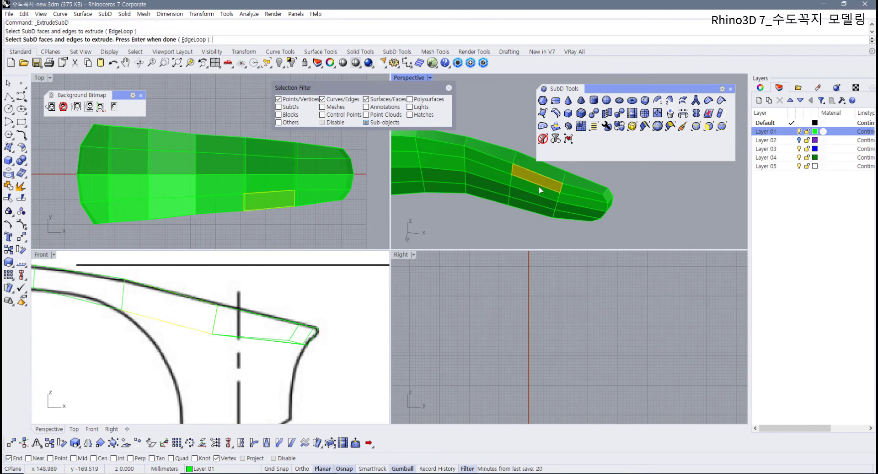
pyautogui.click(537, 192)
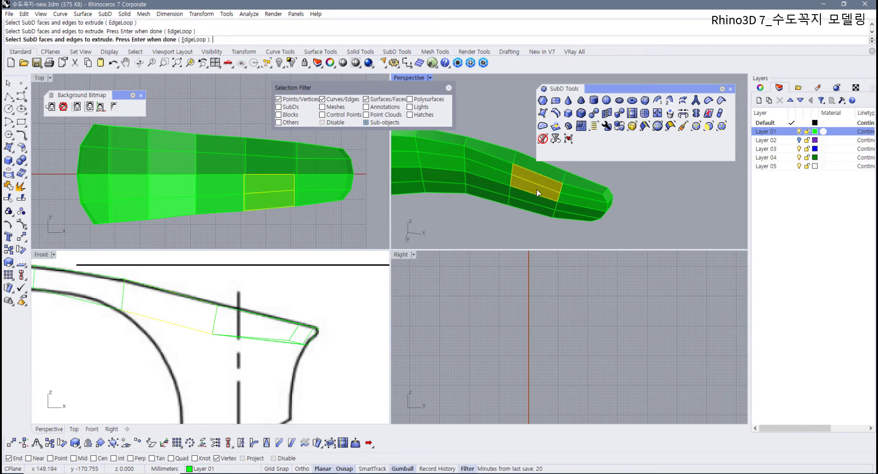
pyautogui.click(570, 189)
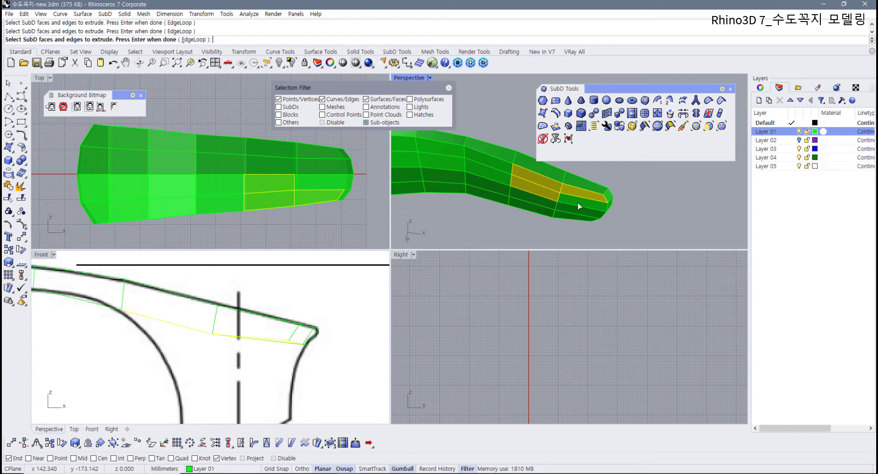
pyautogui.click(580, 202)
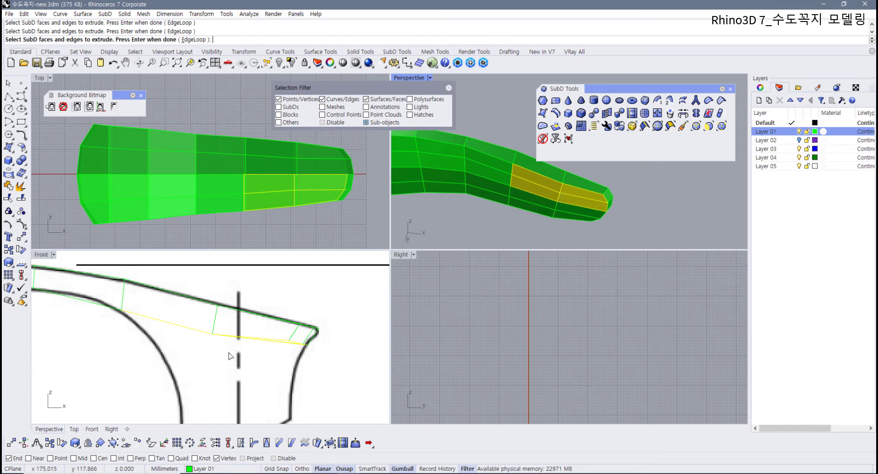
pyautogui.press('Return')
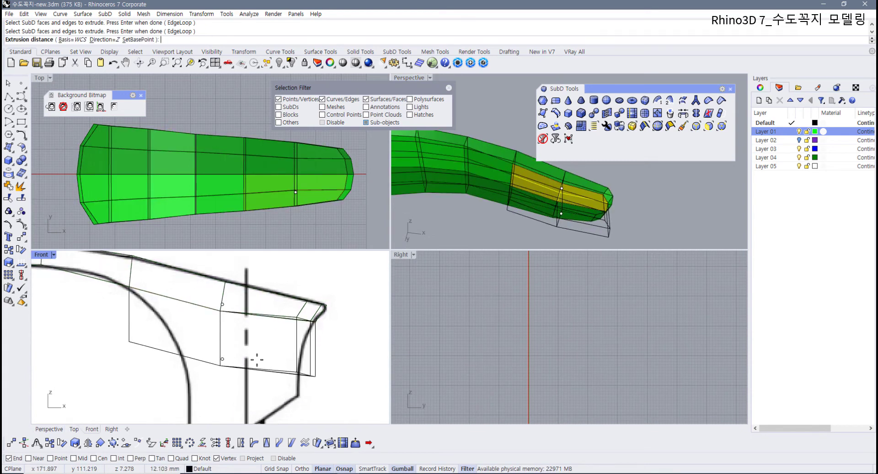
pyautogui.scroll(-5, 257, 359)
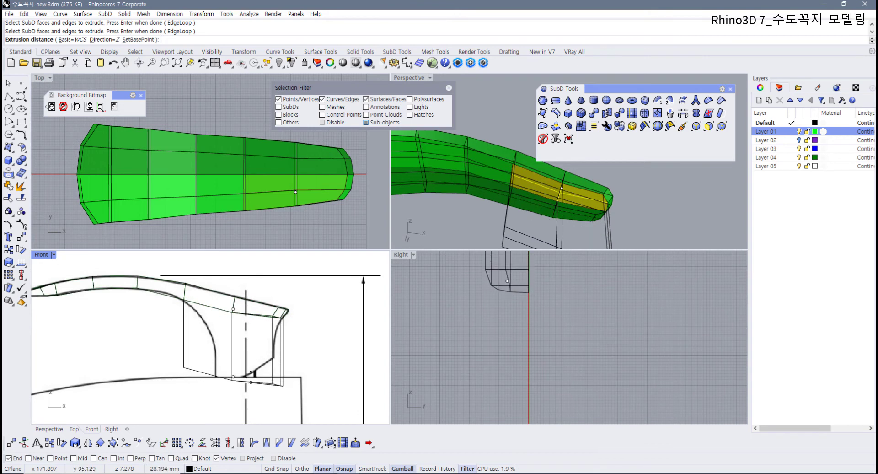
pyautogui.click(251, 382)
# Step: Move the extrusion's inner bottom vertices to where the sketch's neck curve meets the horizontal base line
pyautogui.moveTo(193, 340); pyautogui.dragTo(176, 355, button='right')
pyautogui.scroll(2, 176, 357)
pyautogui.moveTo(148, 373); pyautogui.dragTo(187, 412)
pyautogui.scroll(2, 185, 406)
pyautogui.moveTo(184, 404); pyautogui.dragTo(162, 388, button='right')
pyautogui.moveTo(164, 352); pyautogui.dragTo(330, 424)
# Step: Raise the extrusion's outer bottom vertices to the sketch's corner above the slanted edge, aligning the innermost ones with the slope
pyautogui.scroll(4, 259, 397)
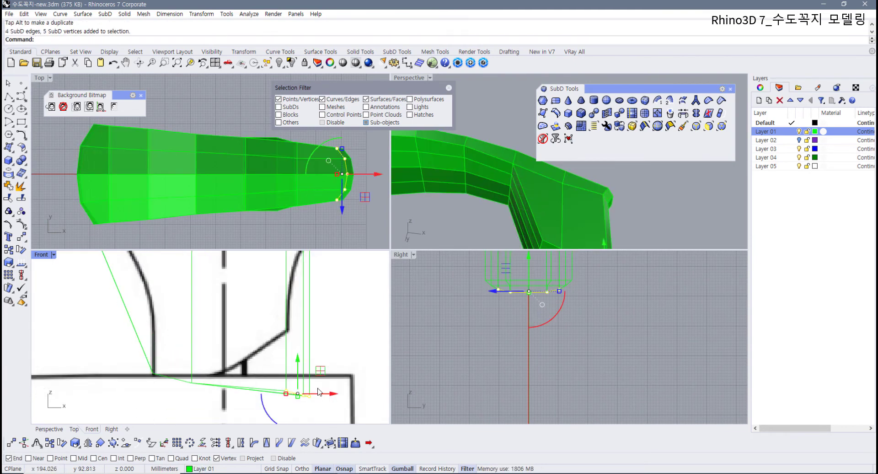
pyautogui.moveTo(319, 374); pyautogui.dragTo(320, 312)
pyautogui.scroll(3, 302, 353)
pyautogui.scroll(-6, 308, 349)
pyautogui.moveTo(303, 349); pyautogui.dragTo(266, 375, button='right')
pyautogui.scroll(4, 266, 395)
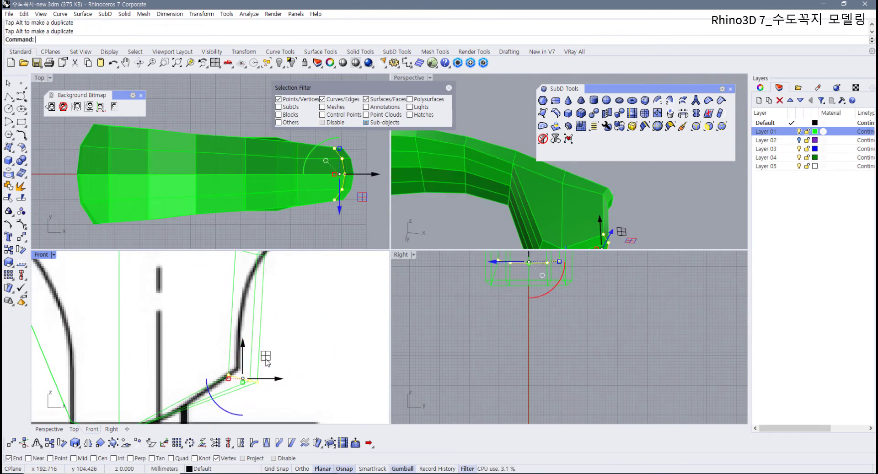
pyautogui.moveTo(264, 355); pyautogui.dragTo(225, 372)
pyautogui.press('Escape')
pyautogui.scroll(2, 213, 372)
pyautogui.moveTo(233, 341); pyautogui.dragTo(273, 342)
pyautogui.scroll(-6, 279, 360)
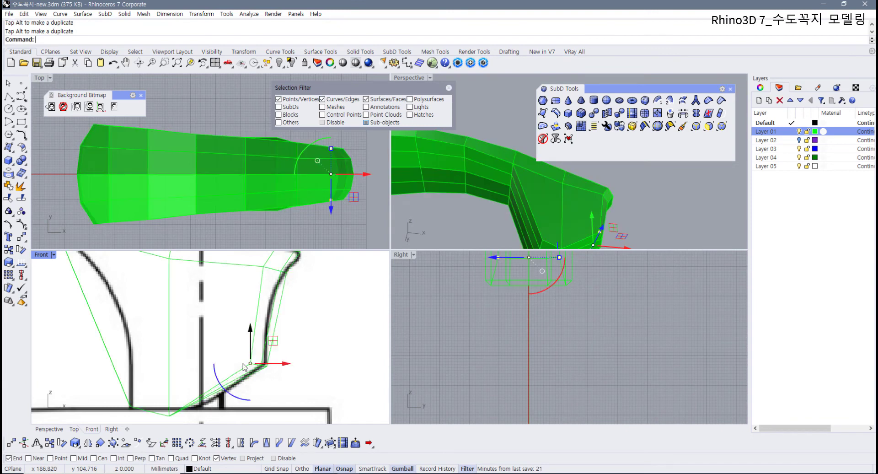
# Step: Raise the extrusion's middle bottom vertices onto the sketch's horizontal base line in the Front view
pyautogui.scroll(-5, 553, 204)
pyautogui.moveTo(562, 233); pyautogui.dragTo(526, 205, button='right')
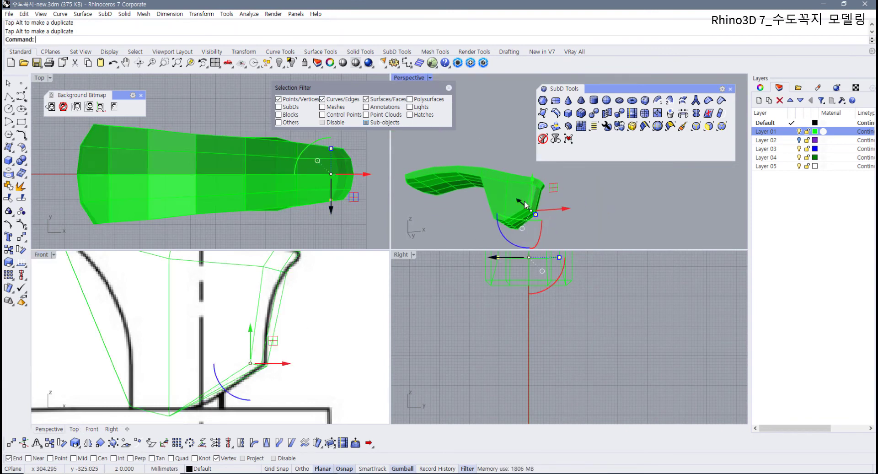
pyautogui.moveTo(256, 321); pyautogui.dragTo(256, 321, button='right')
pyautogui.scroll(5, 258, 347)
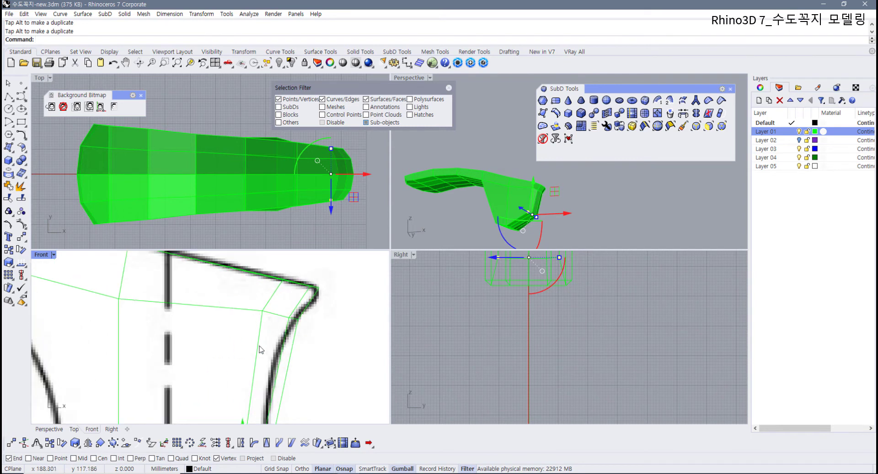
pyautogui.moveTo(263, 361); pyautogui.dragTo(275, 374)
pyautogui.scroll(-3, 275, 374)
pyautogui.keyDown('shift'); pyautogui.moveTo(149, 414); pyautogui.dragTo(200, 369); pyautogui.keyUp('shift')
pyautogui.scroll(-6, 176, 366)
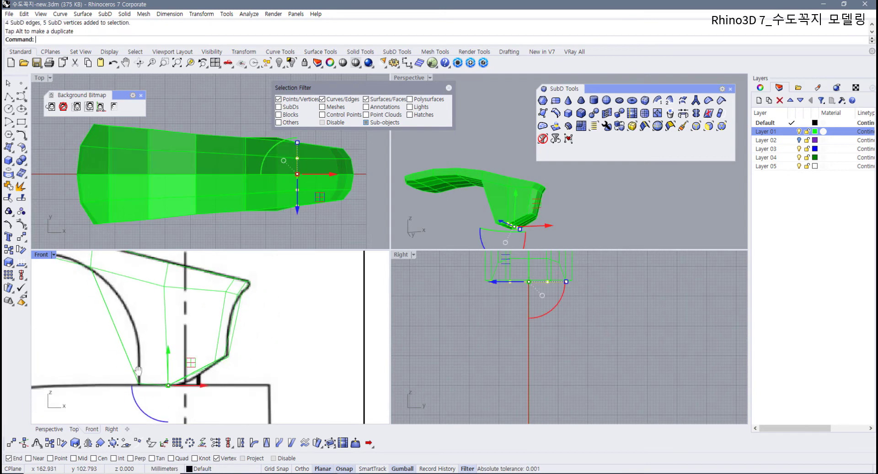
pyautogui.moveTo(209, 341); pyautogui.dragTo(205, 381, button='right')
pyautogui.click(283, 365)
# Step: Insert two horizontal edge loops around the extruded neck with Insert Edge in Ring type, using the maximized Front view
pyautogui.moveTo(116, 306); pyautogui.dragTo(131, 295, button='right')
pyautogui.doubleClick(41, 255)
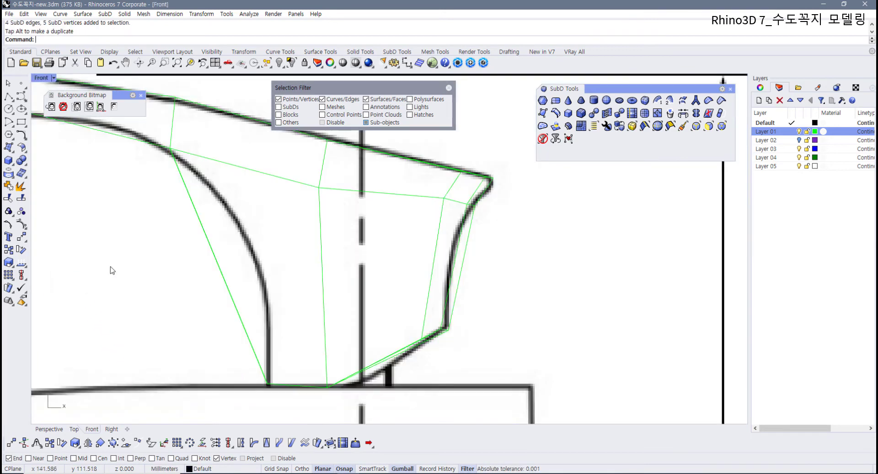
pyautogui.scroll(2, 300, 280)
pyautogui.moveTo(441, 248); pyautogui.dragTo(401, 252, button='right')
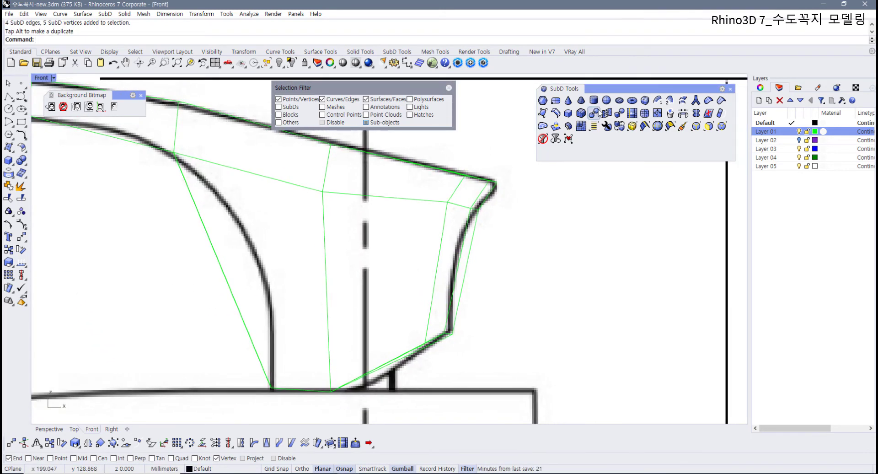
pyautogui.click(561, 114)
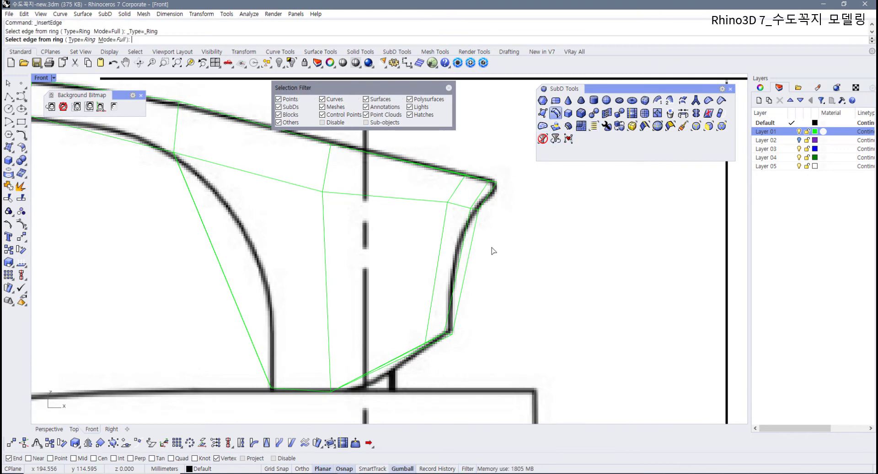
pyautogui.click(315, 282)
pyautogui.press('Return')
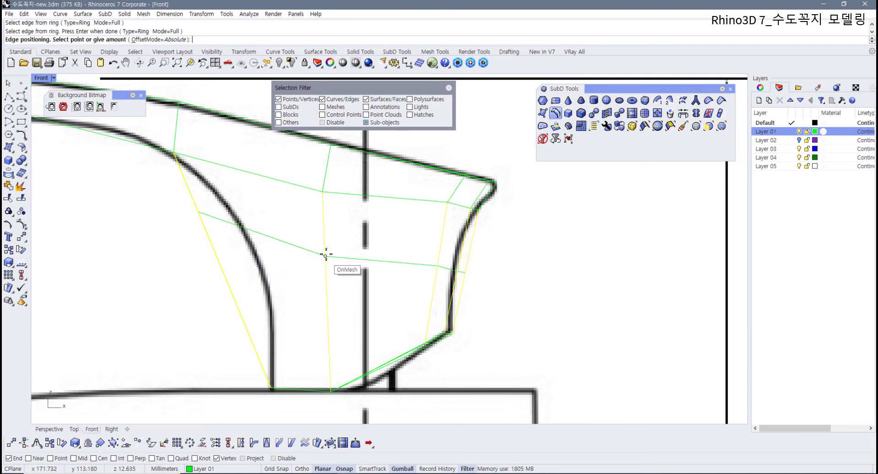
pyautogui.click(325, 251)
pyautogui.press('Return')
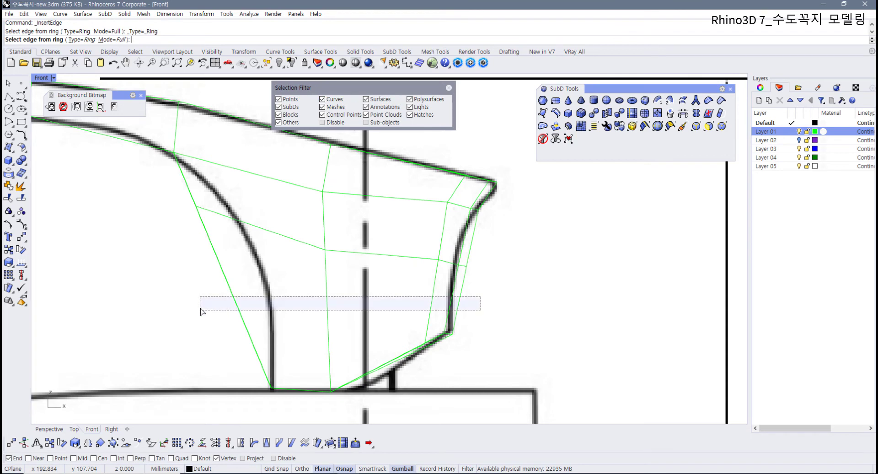
pyautogui.click(241, 309)
pyautogui.press('Return')
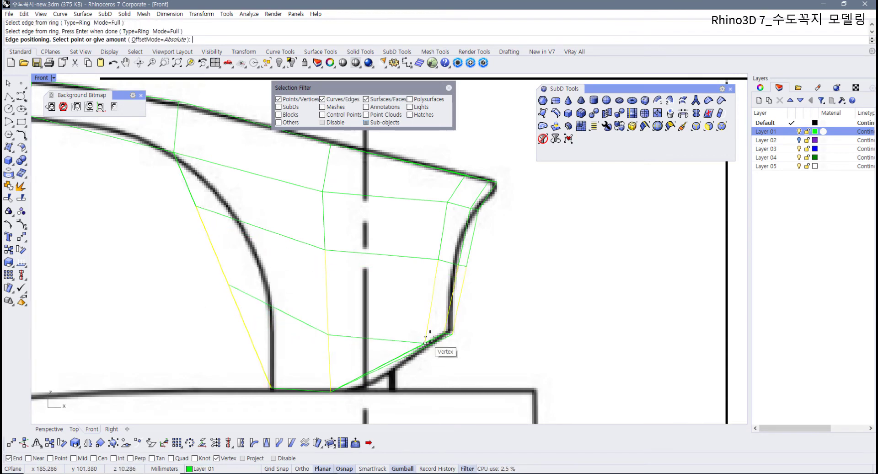
pyautogui.click(441, 307)
# Step: Fit the inner vertices of both new loops to the sketch's neck curve and even out the loops' middle vertices
pyautogui.moveTo(200, 243); pyautogui.dragTo(235, 265)
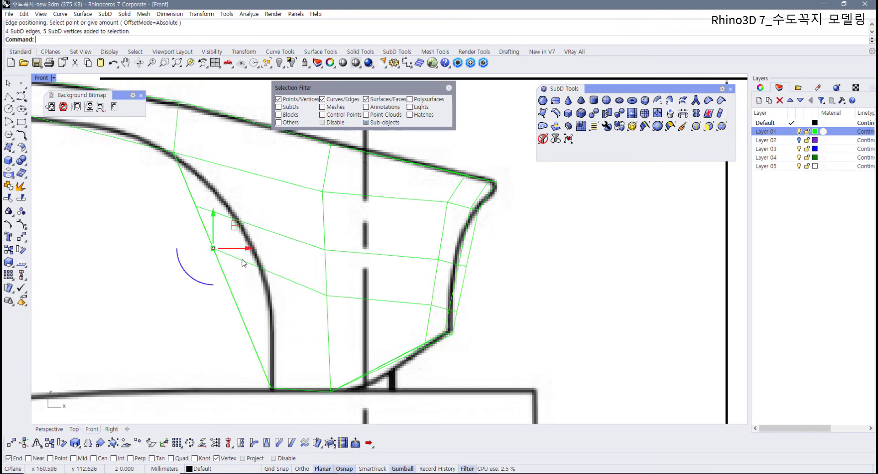
pyautogui.moveTo(236, 226); pyautogui.dragTo(294, 289)
pyautogui.moveTo(179, 193); pyautogui.dragTo(232, 221)
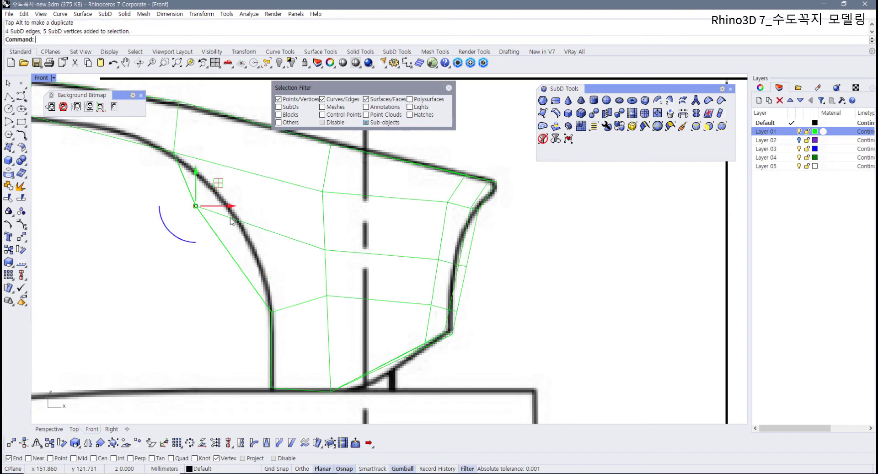
pyautogui.moveTo(218, 184); pyautogui.dragTo(266, 205)
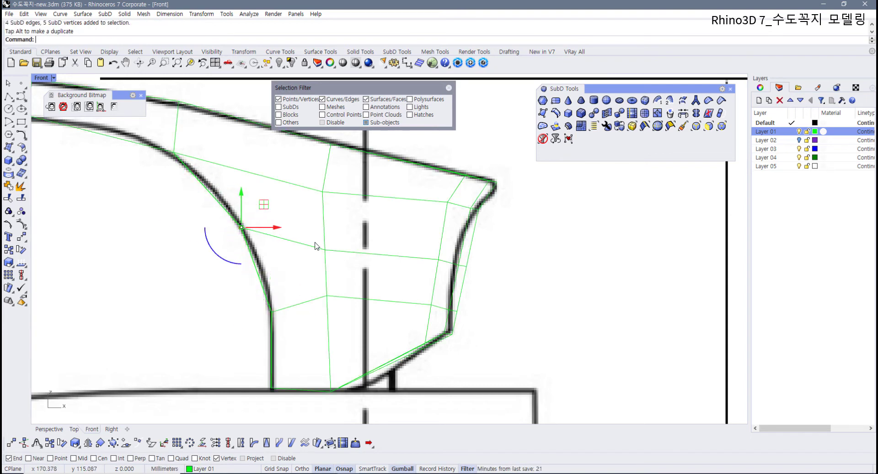
pyautogui.moveTo(315, 239); pyautogui.dragTo(341, 260)
pyautogui.moveTo(348, 228); pyautogui.dragTo(351, 287)
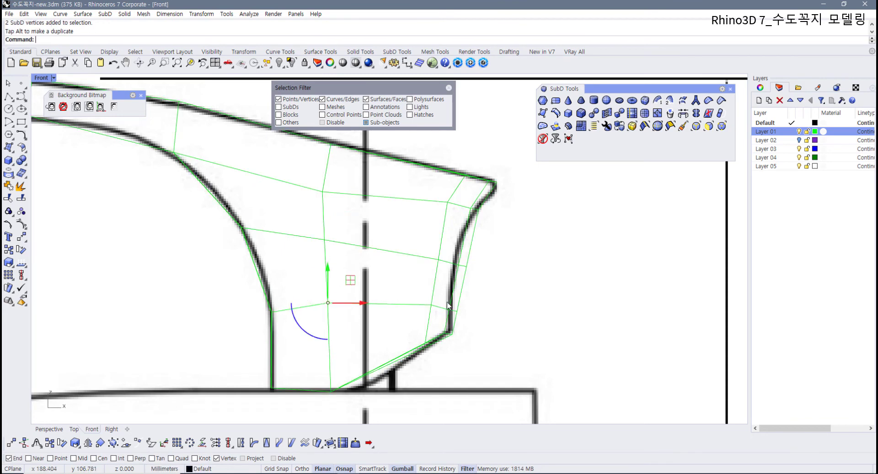
pyautogui.moveTo(473, 320); pyautogui.dragTo(473, 320)
pyautogui.moveTo(474, 288)
pyautogui.mouseDown()
pyautogui.moveTo(466, 278)
pyautogui.moveTo(469, 287)
pyautogui.mouseUp()
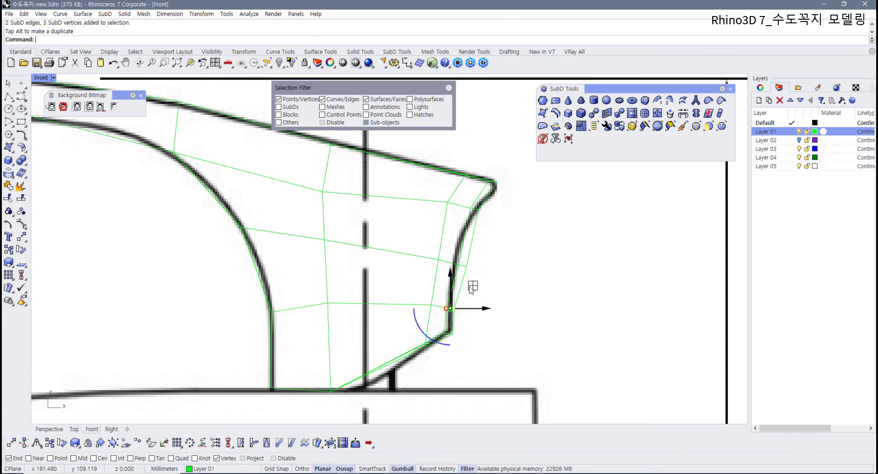
pyautogui.hotkey('ctrl', 'z')
# Step: Restore the four-view layout and pull the outer vertices of both neck loops inward onto the sketch outline beneath the tip
pyautogui.hotkey('ctrl', 'm')
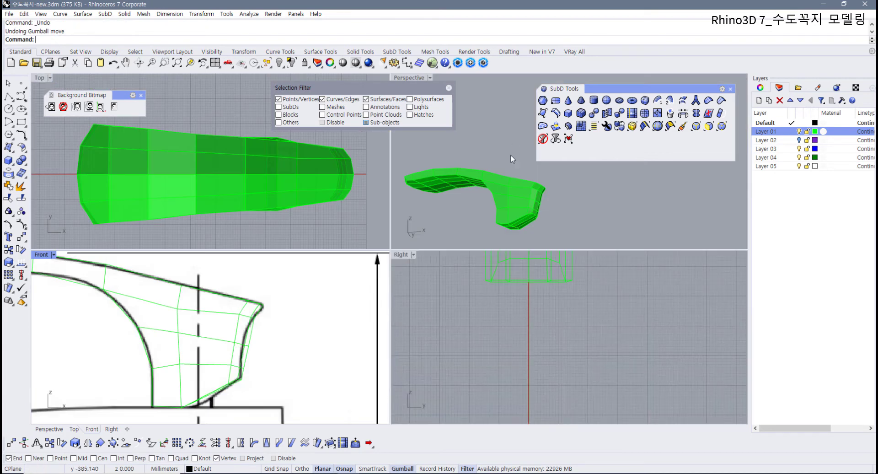
pyautogui.moveTo(510, 155); pyautogui.dragTo(500, 216, button='right')
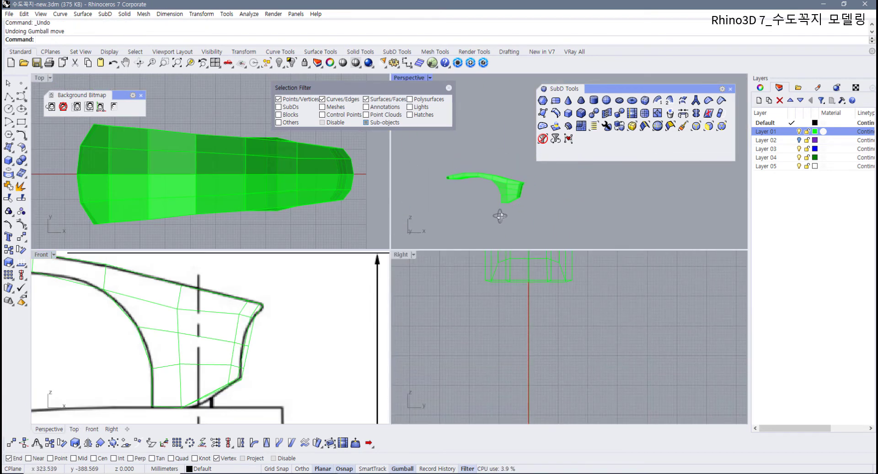
pyautogui.scroll(5, 258, 344)
pyautogui.moveTo(215, 327); pyautogui.dragTo(288, 369)
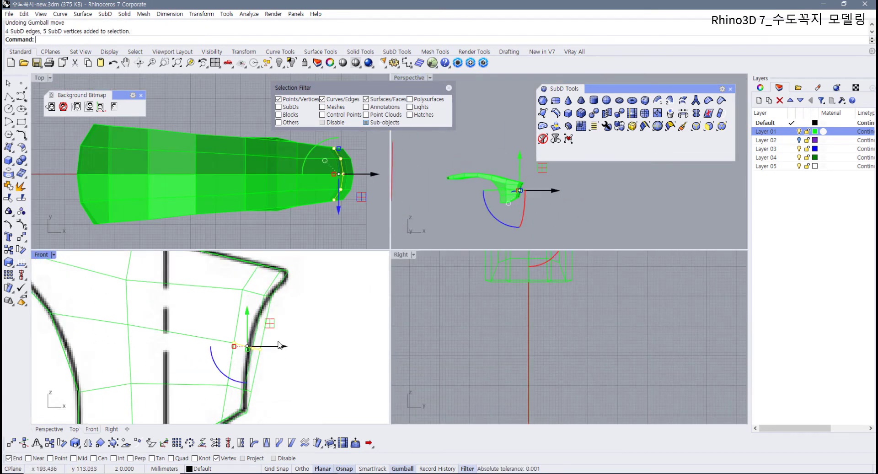
pyautogui.moveTo(269, 324); pyautogui.dragTo(258, 323)
pyautogui.moveTo(273, 356); pyautogui.dragTo(286, 332, button='right')
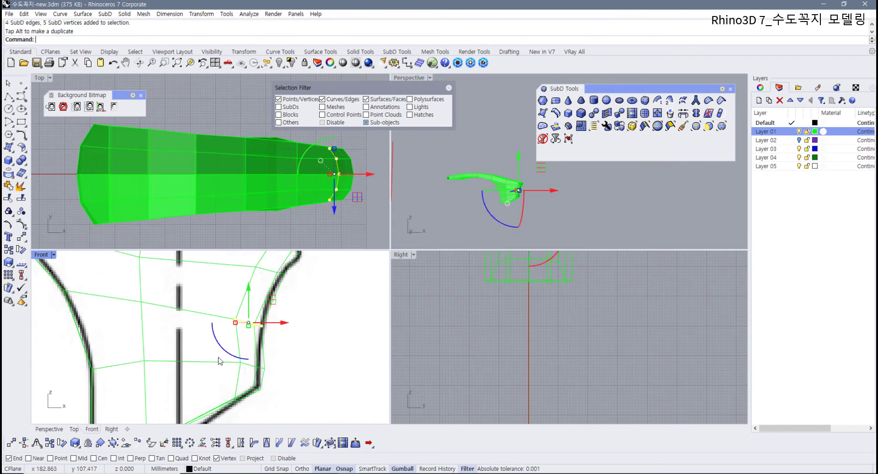
pyautogui.moveTo(217, 355); pyautogui.dragTo(281, 376)
pyautogui.moveTo(269, 346); pyautogui.dragTo(268, 345)
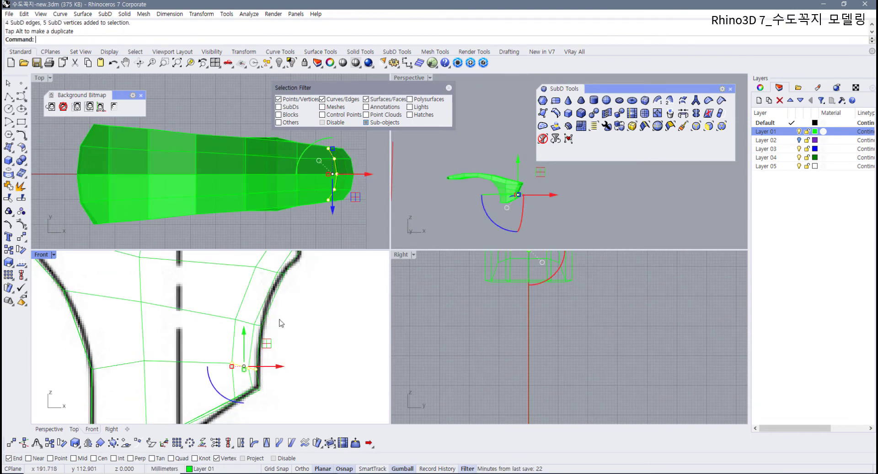
# Step: Fit the outer vertices of the neck's upper row to the sketch outline beneath the tip in the Front view
pyautogui.moveTo(273, 297); pyautogui.dragTo(257, 333, button='right')
pyautogui.moveTo(217, 289); pyautogui.dragTo(270, 296)
pyautogui.scroll(-4, 268, 333)
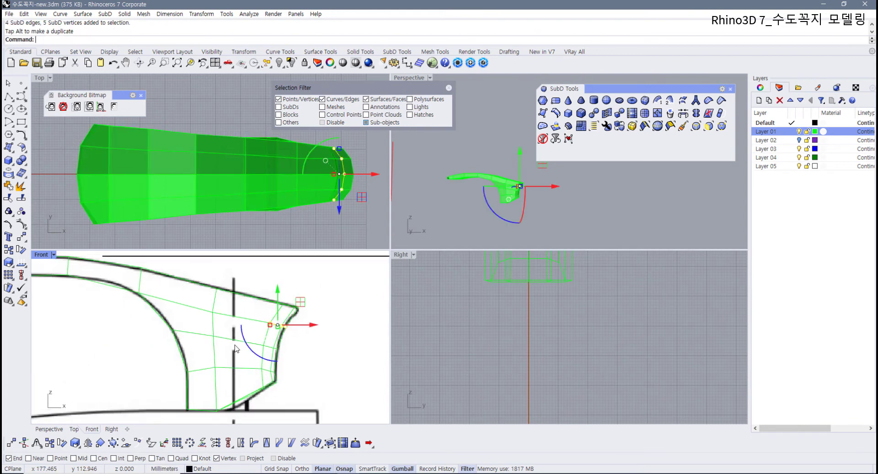
# Step: Try to shift the neck's middle bottom vertices outward along the base line in the Front view
pyautogui.moveTo(225, 352)
pyautogui.mouseDown(button='right')
pyautogui.moveTo(212, 374)
pyautogui.moveTo(217, 345)
pyautogui.mouseUp(button='right')
pyautogui.scroll(8, 228, 369)
pyautogui.moveTo(205, 364); pyautogui.dragTo(224, 383)
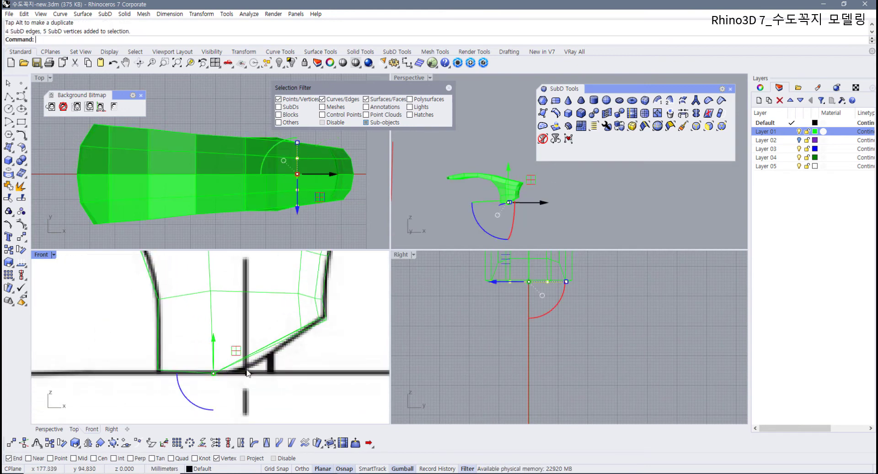
pyautogui.moveTo(242, 354); pyautogui.dragTo(266, 353)
pyautogui.scroll(-4, 256, 353)
pyautogui.moveTo(235, 335); pyautogui.dragTo(221, 397, button='right')
pyautogui.hotkey('ctrl', 'z')
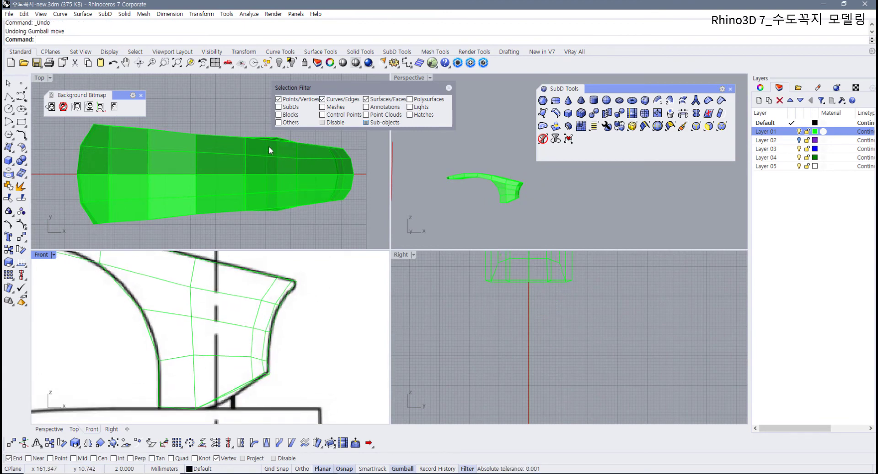
pyautogui.moveTo(289, 215); pyautogui.dragTo(288, 215)
pyautogui.scroll(2, 282, 215)
pyautogui.press('Escape')
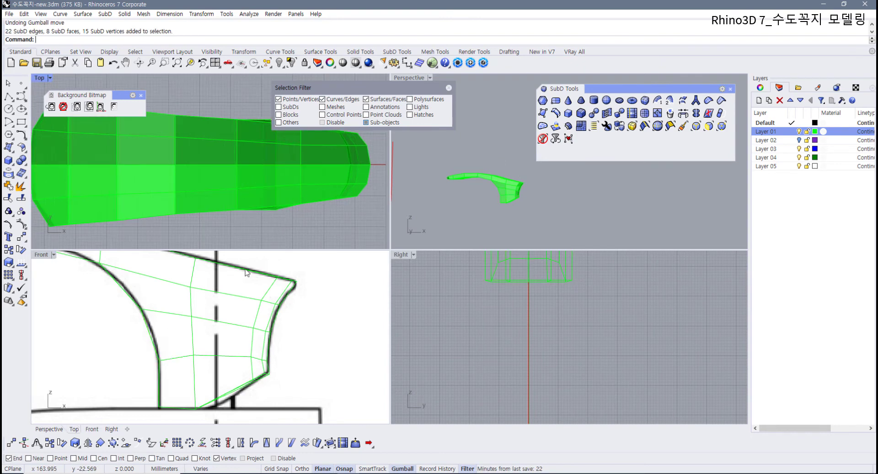
# Step: Narrow the neck's inner vertices from the base upward in the Top view to match the body's side outline
pyautogui.moveTo(182, 398); pyautogui.dragTo(205, 411)
pyautogui.moveTo(297, 206); pyautogui.dragTo(268, 218, button='right')
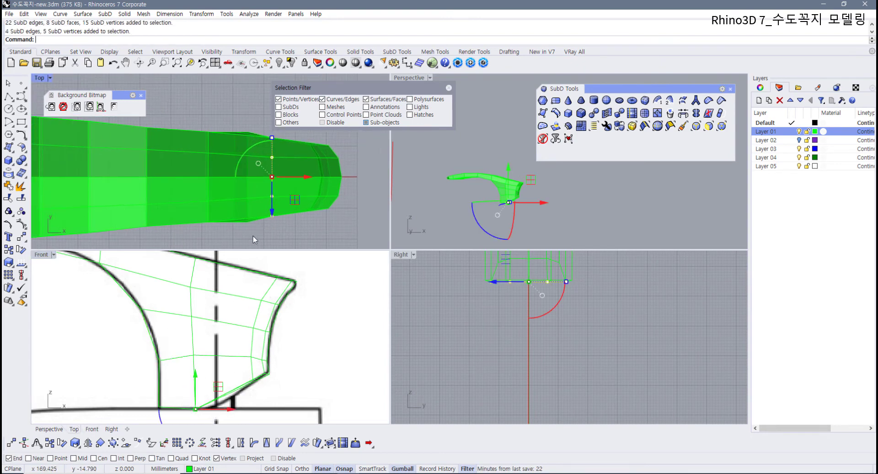
pyautogui.moveTo(149, 391); pyautogui.dragTo(186, 423)
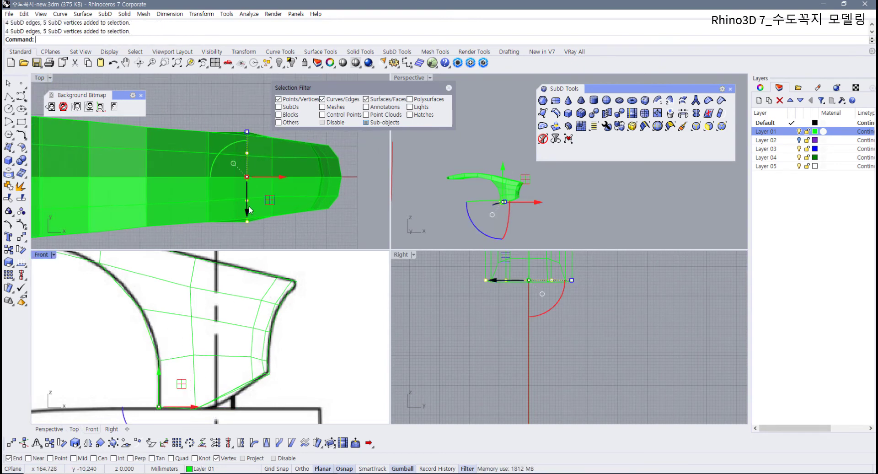
pyautogui.moveTo(247, 132); pyautogui.dragTo(263, 185)
pyautogui.scroll(4, 246, 227)
pyautogui.scroll(6, 267, 215)
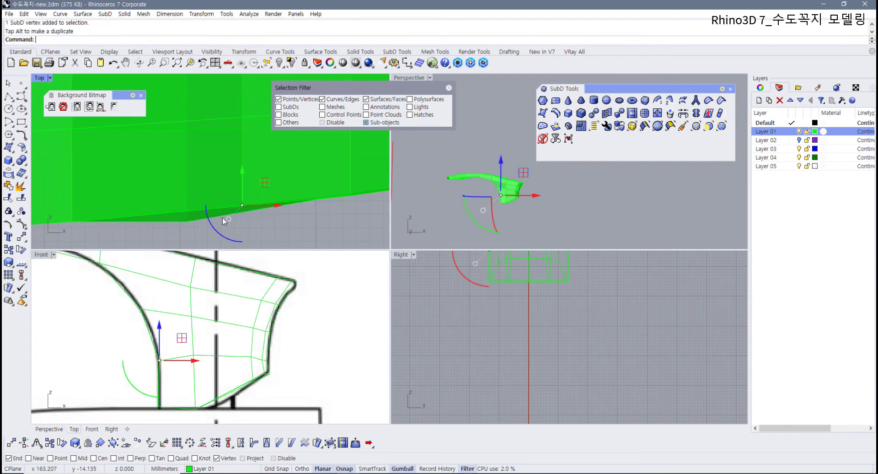
pyautogui.moveTo(179, 228); pyautogui.dragTo(204, 188)
pyautogui.scroll(-6, 306, 212)
pyautogui.moveTo(308, 212); pyautogui.dragTo(219, 204, button='right')
pyautogui.scroll(-8, 251, 207)
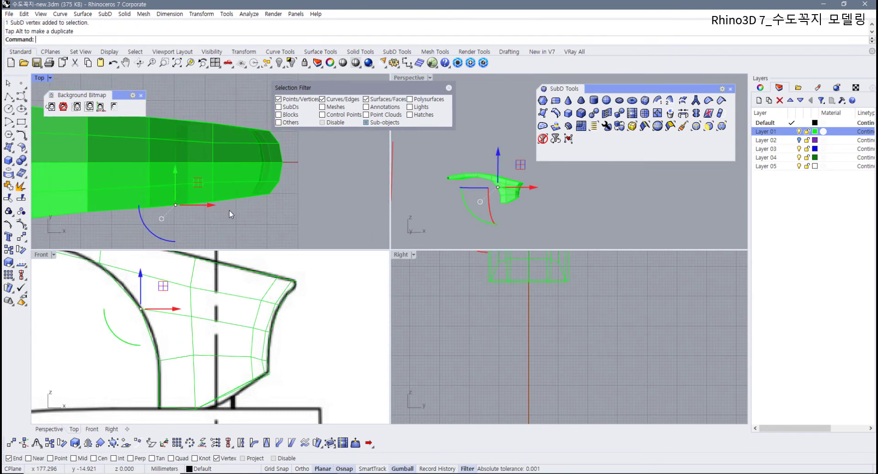
# Step: Insert a vertical edge loop through the neck between its middle and outer edge columns, using Insert Edge in Ring type
pyautogui.moveTo(217, 337); pyautogui.dragTo(210, 321, button='right')
pyautogui.click(245, 385)
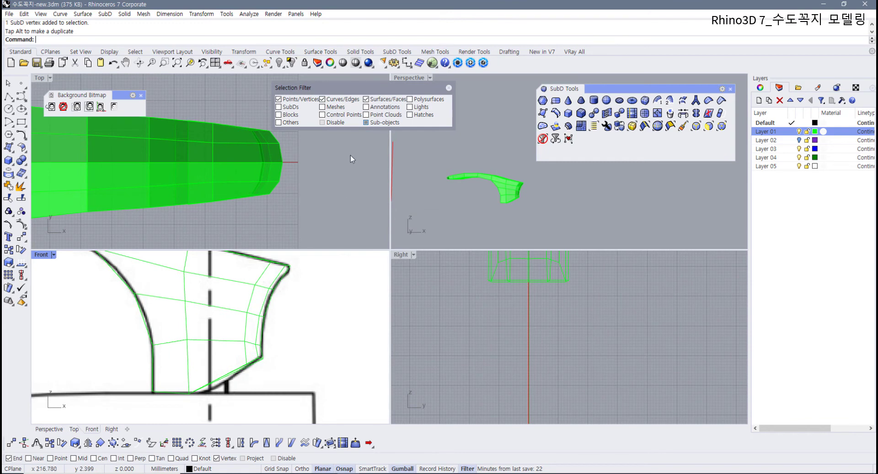
pyautogui.click(559, 115)
pyautogui.click(219, 274)
pyautogui.scroll(-2, 222, 286)
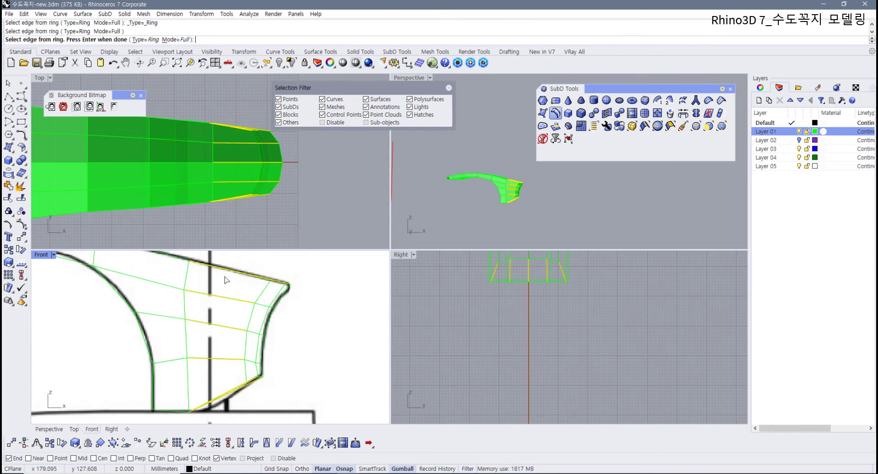
pyautogui.press('Return')
pyautogui.click(221, 298)
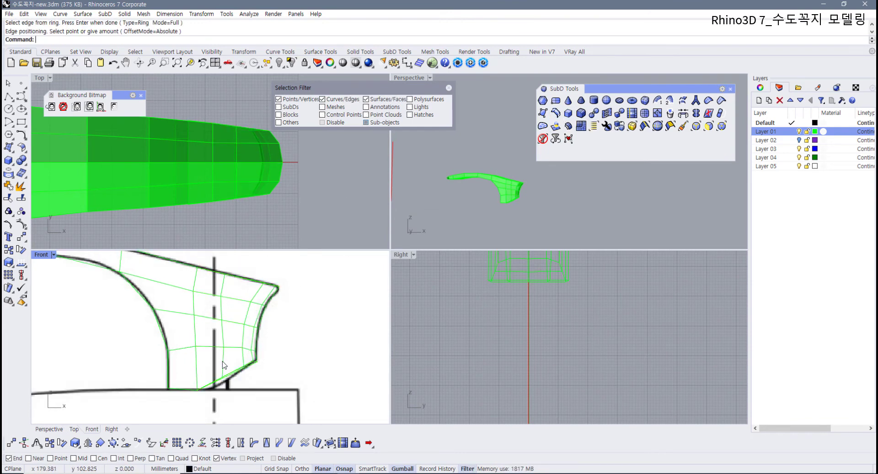
# Step: Fit the new loop's bottom vertices to the sketch's slanted line and move the middle bottom vertices to its base corner
pyautogui.scroll(5, 238, 334)
pyautogui.moveTo(241, 334); pyautogui.dragTo(209, 383)
pyautogui.press('Tab')
pyautogui.press('Tab')
pyautogui.click(159, 392)
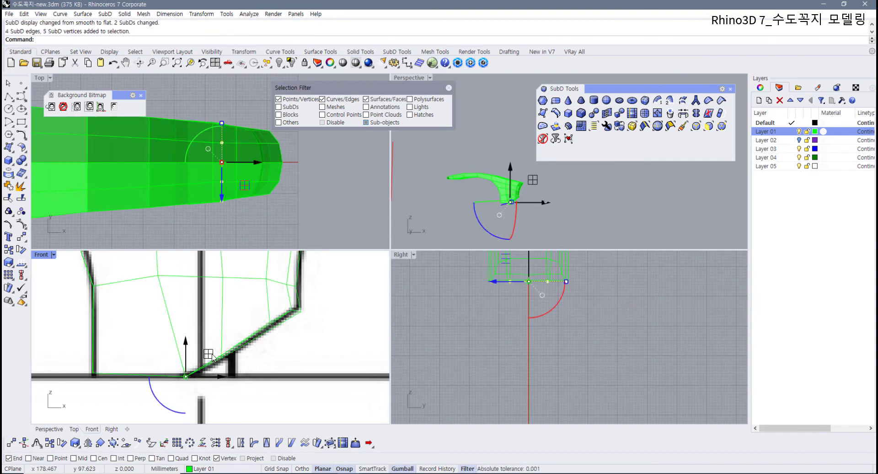
pyautogui.moveTo(210, 355); pyautogui.dragTo(243, 365)
pyautogui.moveTo(245, 334); pyautogui.dragTo(225, 368)
pyautogui.scroll(-5, 178, 372)
# Step: Shift the neck's middle column vertices outward toward the new loop, keeping the uppermost ones on the sketch's upper outline
pyautogui.moveTo(174, 319); pyautogui.dragTo(204, 338)
pyautogui.moveTo(206, 329); pyautogui.dragTo(211, 328)
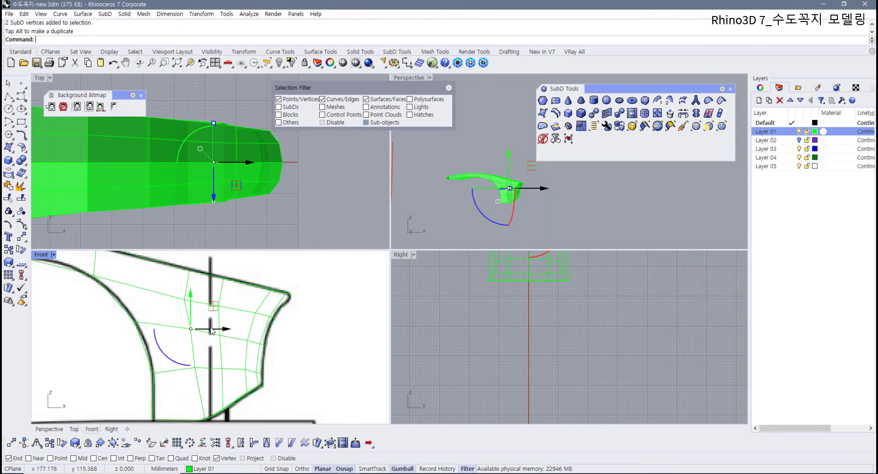
pyautogui.moveTo(171, 295); pyautogui.dragTo(216, 280)
pyautogui.hotkey('ctrl', 'z')
pyautogui.scroll(4, 184, 298)
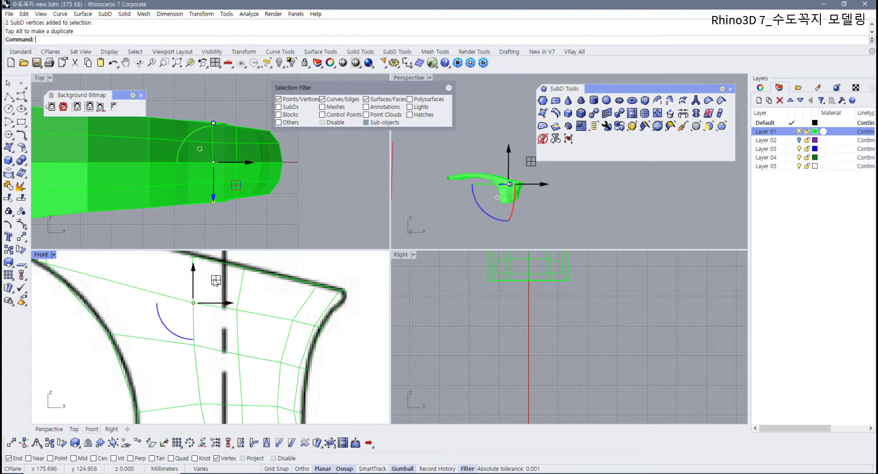
pyautogui.moveTo(217, 280); pyautogui.dragTo(222, 332, button='right')
pyautogui.moveTo(180, 317); pyautogui.dragTo(223, 287)
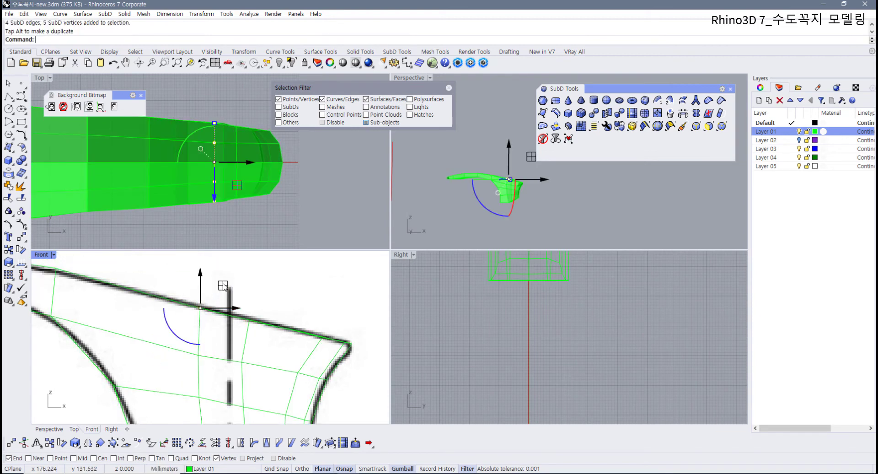
# Step: Set the Top view to Wireframe and align the neck's side vertices with the body's side outline
pyautogui.scroll(4, 218, 207)
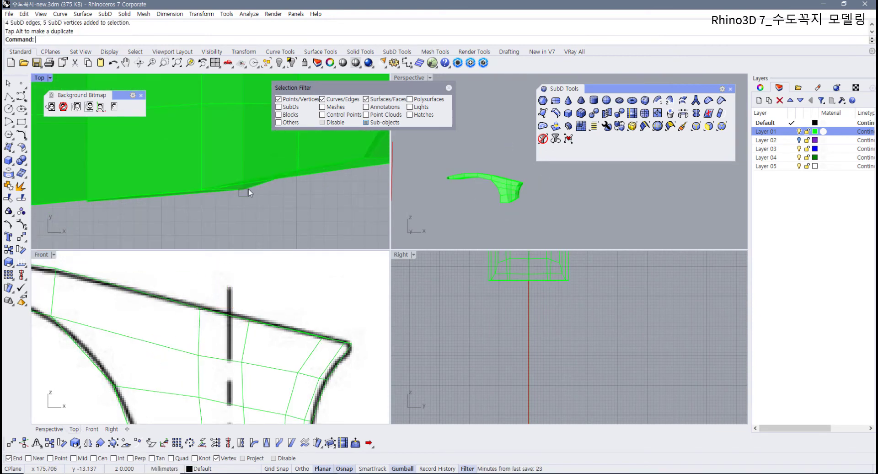
pyautogui.moveTo(249, 188); pyautogui.dragTo(265, 163)
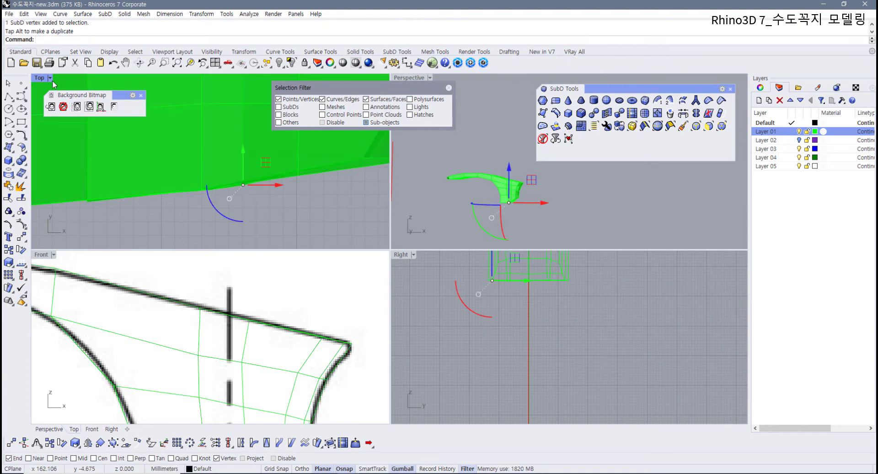
pyautogui.click(50, 77)
pyautogui.click(62, 86)
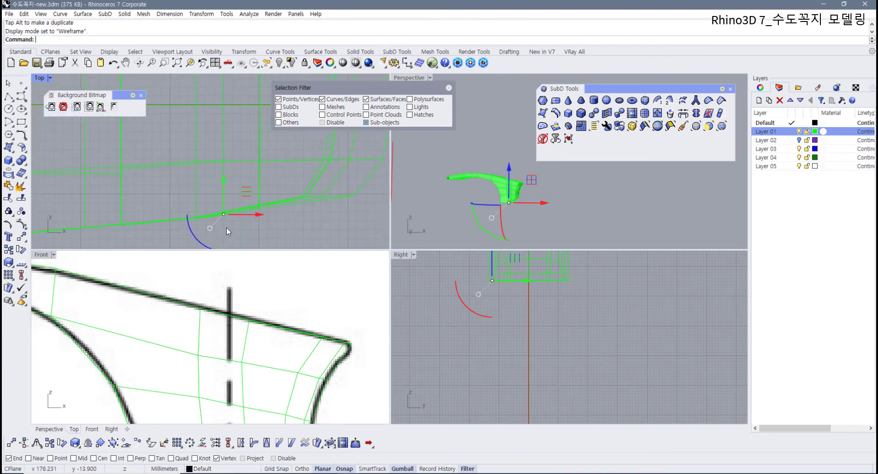
pyautogui.scroll(2, 227, 228)
pyautogui.moveTo(179, 197); pyautogui.dragTo(263, 228, button='right')
pyautogui.moveTo(178, 210); pyautogui.dragTo(207, 174)
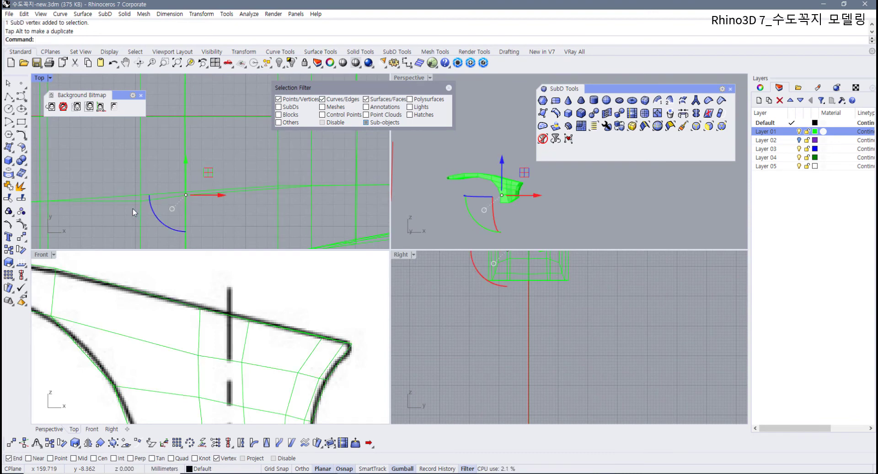
pyautogui.moveTo(132, 209); pyautogui.dragTo(164, 172)
pyautogui.scroll(-4, 164, 315)
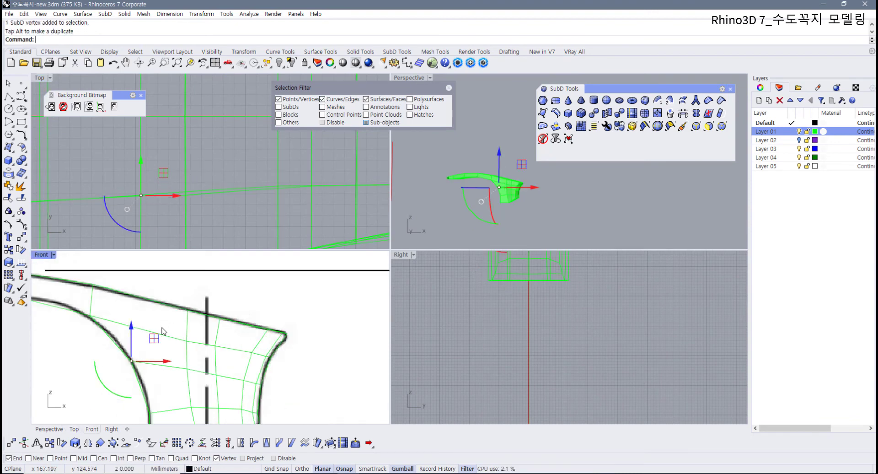
# Step: Examine the neck's shape in the Front and Perspective views, comparing the smooth and flat SubD display
pyautogui.moveTo(162, 328); pyautogui.dragTo(161, 303, button='right')
pyautogui.click(530, 202)
pyautogui.scroll(5, 569, 188)
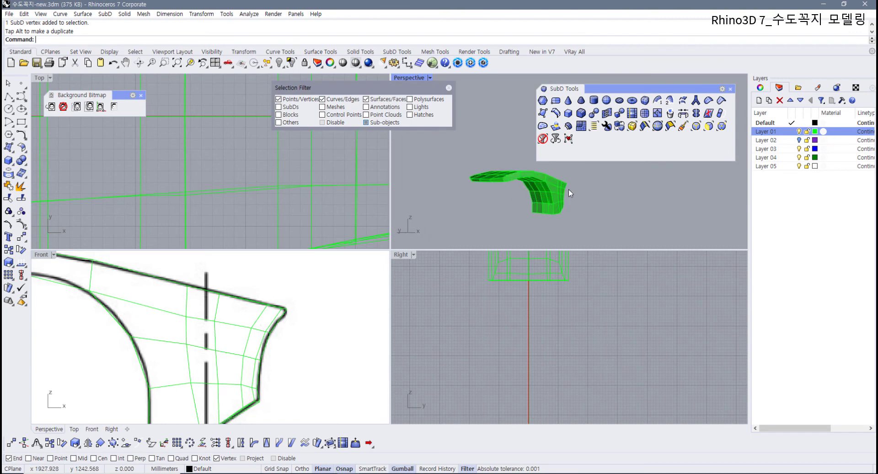
pyautogui.click(197, 381)
pyautogui.scroll(-8, 196, 382)
pyautogui.scroll(4, 205, 371)
pyautogui.moveTo(196, 383)
pyautogui.mouseDown(button='right')
pyautogui.moveTo(205, 371)
pyautogui.moveTo(206, 397)
pyautogui.mouseUp(button='right')
pyautogui.scroll(4, 242, 231)
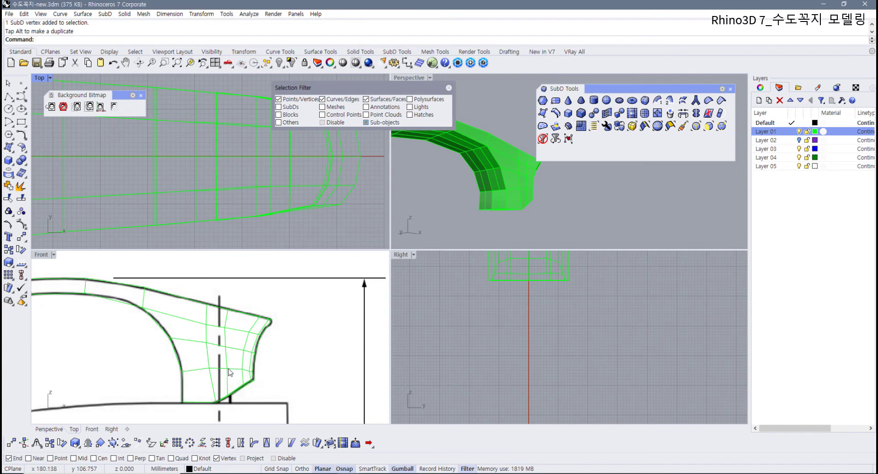
pyautogui.press('Tab')
pyautogui.press('Tab')
pyautogui.scroll(2, 205, 394)
pyautogui.moveTo(507, 194); pyautogui.dragTo(474, 204, button='right')
pyautogui.hotkey('alt', 'Tab')
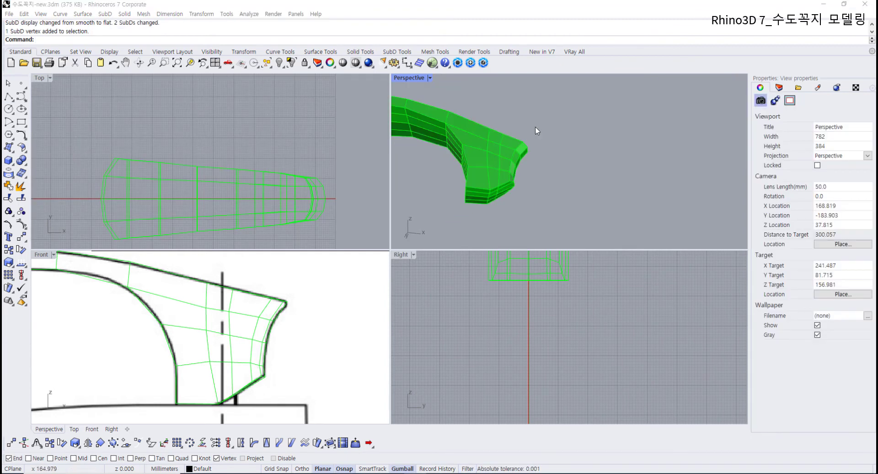
pyautogui.click(535, 126)
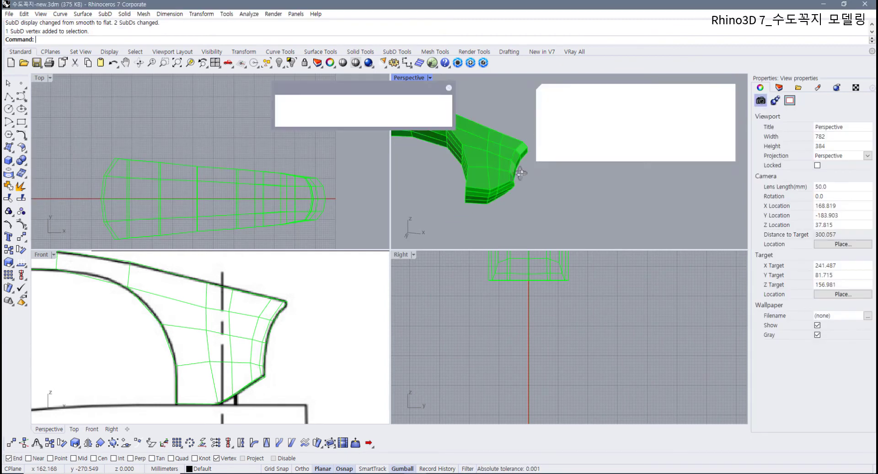
pyautogui.moveTo(535, 126); pyautogui.dragTo(537, 172, button='right')
# Step: Maximize the Perspective view and choose the ring of vertical side edges around the body for Insert Edge, Type=Ring and Mode=Full
pyautogui.doubleClick(417, 79)
pyautogui.moveTo(402, 160); pyautogui.dragTo(376, 238, button='right')
pyautogui.scroll(4, 375, 237)
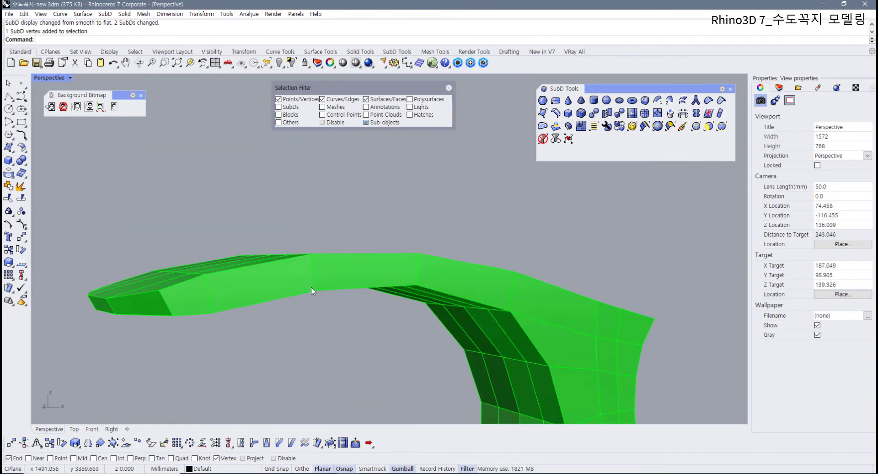
pyautogui.keyDown('shift'); pyautogui.moveTo(311, 287); pyautogui.dragTo(331, 295, button='right'); pyautogui.keyUp('shift')
pyautogui.click(556, 112)
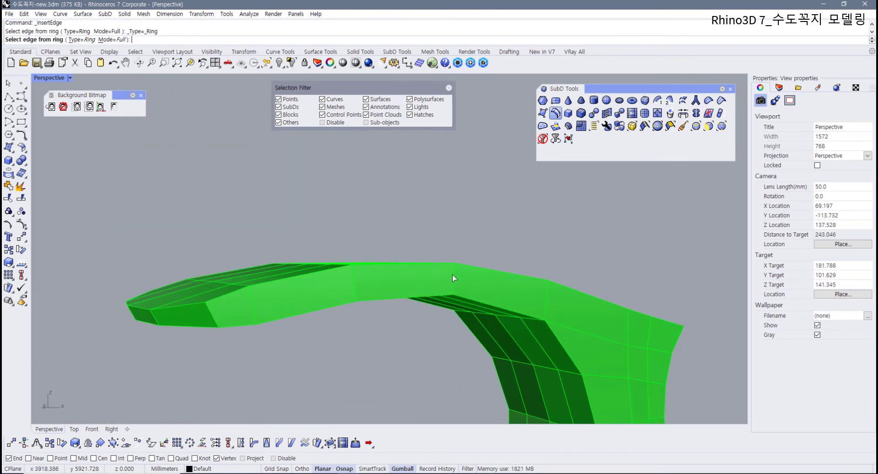
pyautogui.click(454, 274)
pyautogui.press('Return')
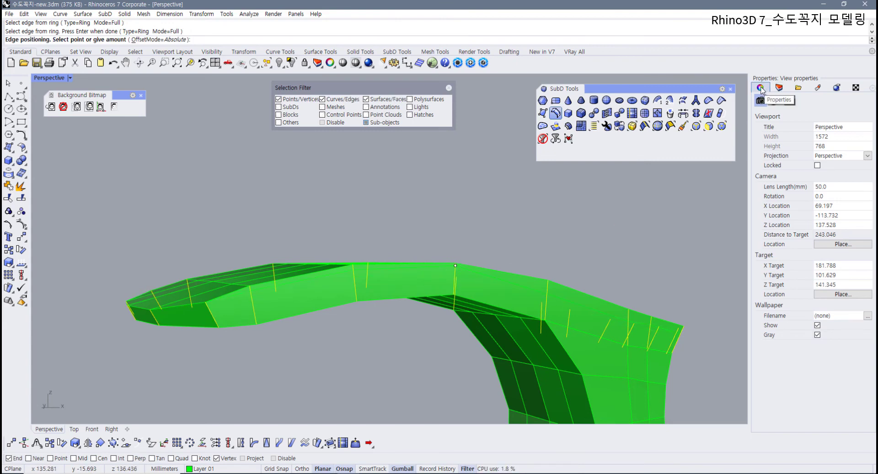
# Step: Change the color of Layer 01 to black
pyautogui.click(779, 87)
pyautogui.click(815, 131)
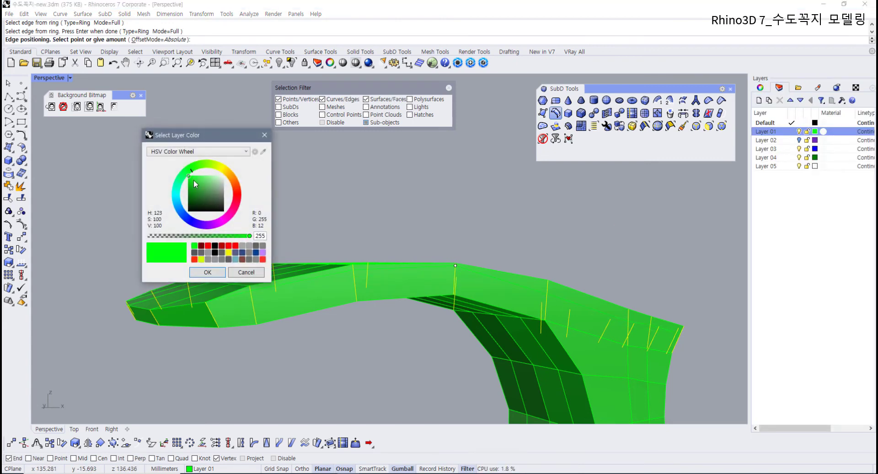
pyautogui.click(198, 215)
pyautogui.click(208, 272)
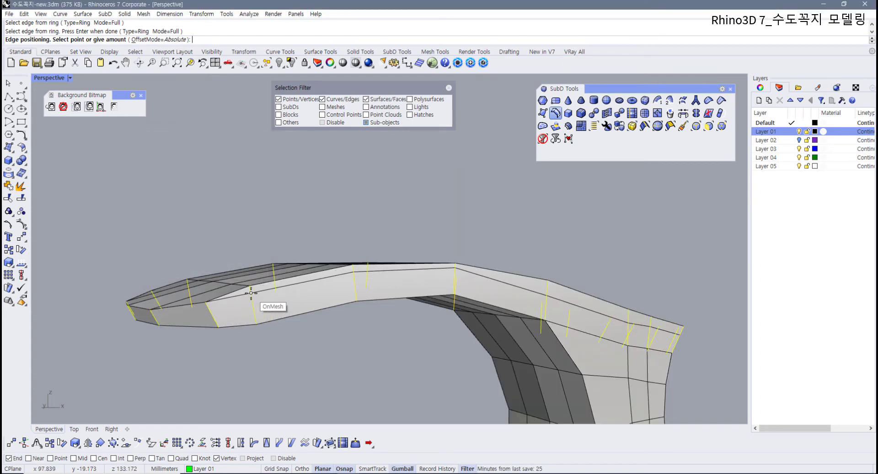
# Step: Place the inserted edge loop at roughly mid-height around the body's sides
pyautogui.moveTo(258, 295); pyautogui.dragTo(290, 300, button='right')
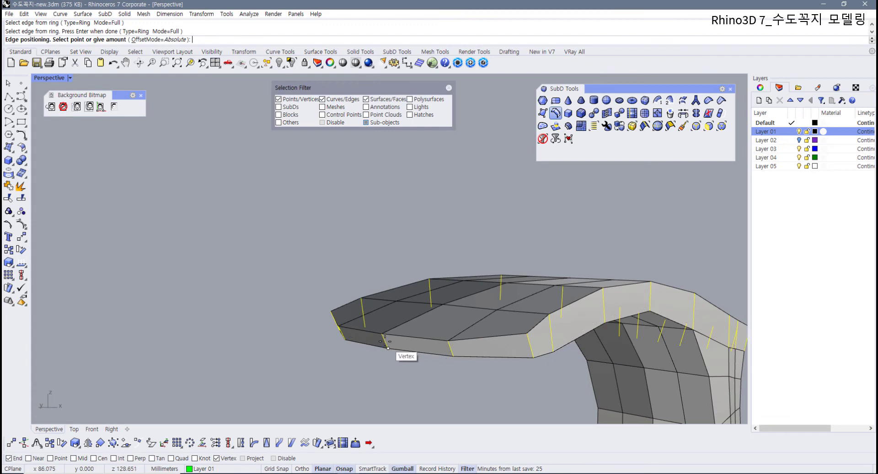
pyautogui.scroll(5, 382, 334)
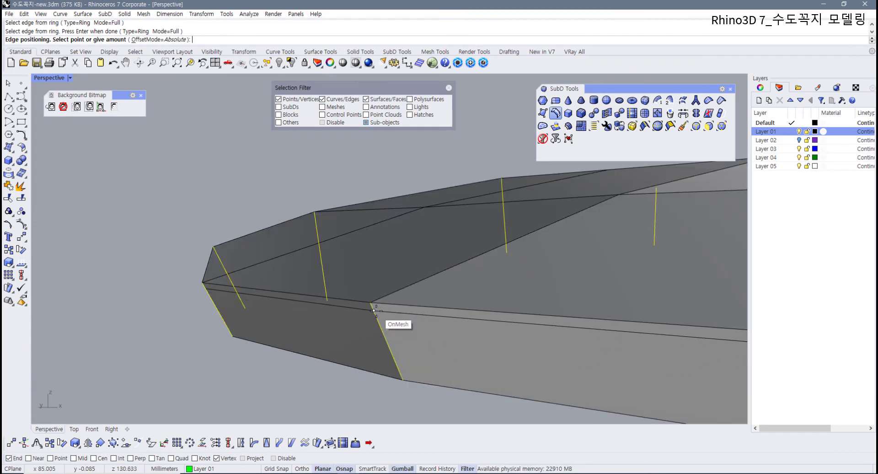
pyautogui.click(375, 313)
pyautogui.scroll(-6, 382, 312)
# Step: Restore the four-viewport layout and, in the Front view, raise the new loop's two side vertices nearest the thin tip toward the top outline
pyautogui.click(171, 281)
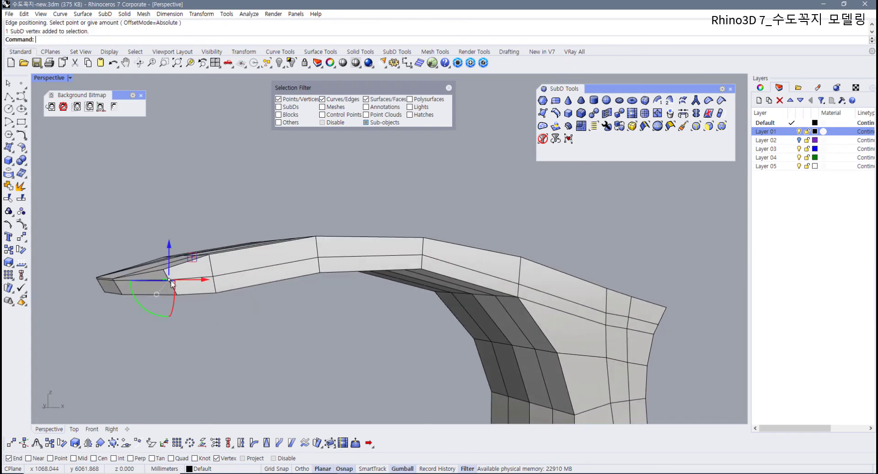
pyautogui.doubleClick(46, 79)
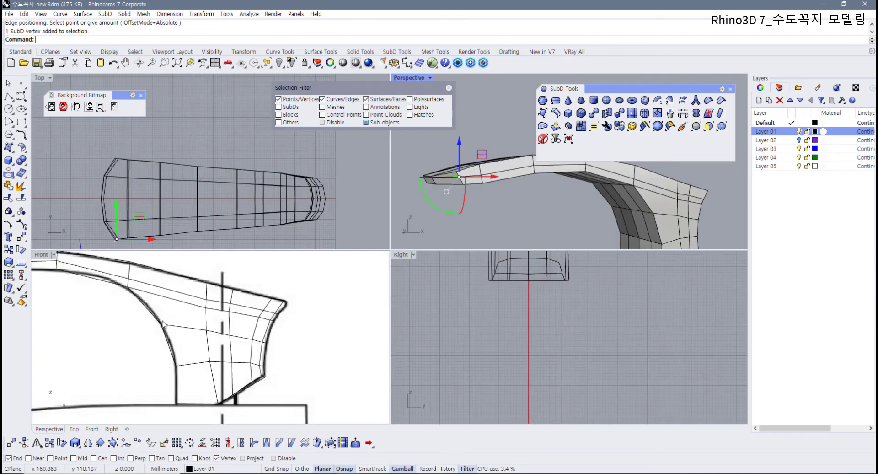
pyautogui.scroll(-5, 164, 325)
pyautogui.scroll(3, 132, 337)
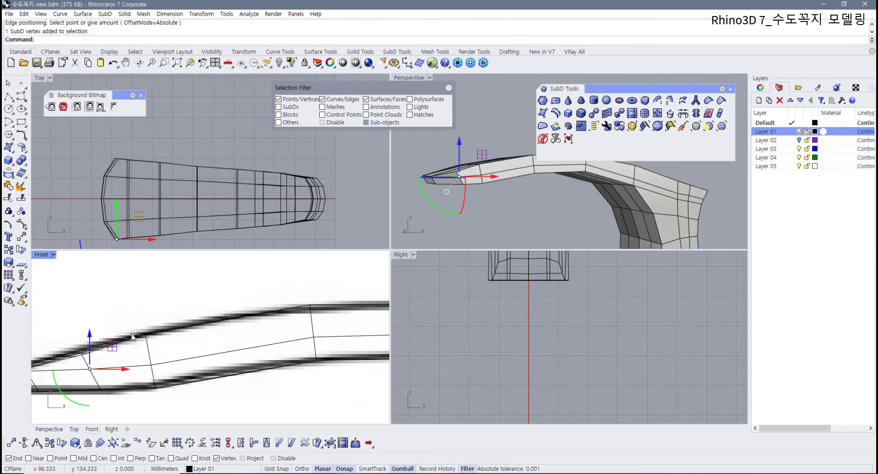
pyautogui.moveTo(112, 346); pyautogui.dragTo(114, 341)
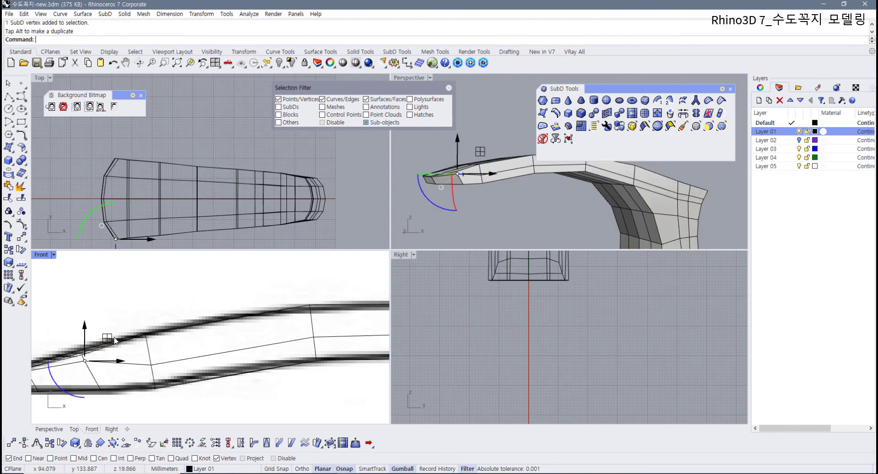
pyautogui.click(150, 364)
pyautogui.moveTo(173, 342); pyautogui.dragTo(168, 320)
# Step: Raise the new loop's next two side vertices along the arm so they sit just below the sketch's top outline
pyautogui.moveTo(319, 341); pyautogui.dragTo(261, 350, button='right')
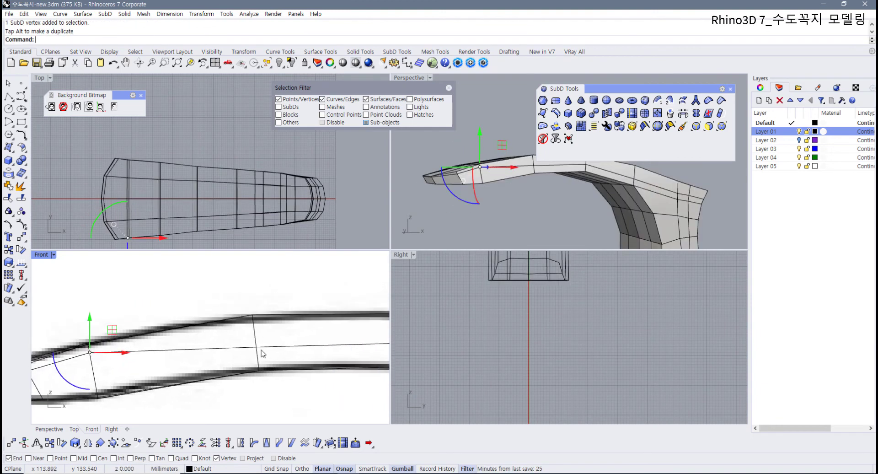
pyautogui.click(256, 346)
pyautogui.moveTo(277, 325); pyautogui.dragTo(276, 303)
pyautogui.moveTo(302, 342); pyautogui.dragTo(190, 353, button='right')
pyautogui.click(269, 338)
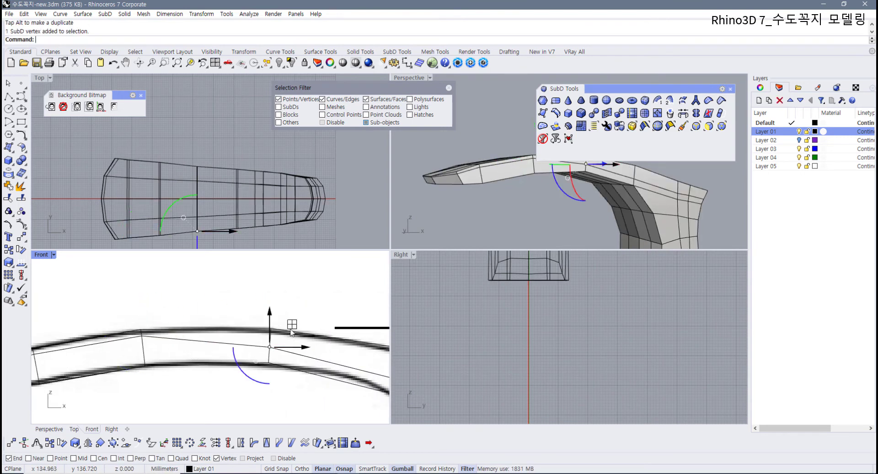
pyautogui.moveTo(290, 315); pyautogui.dragTo(291, 317)
# Step: Raise the new loop's side vertex where the arm bends into the neck, close to the top outline
pyautogui.scroll(-7, 282, 330)
pyautogui.moveTo(282, 330); pyautogui.dragTo(163, 328, button='right')
pyautogui.scroll(3, 163, 329)
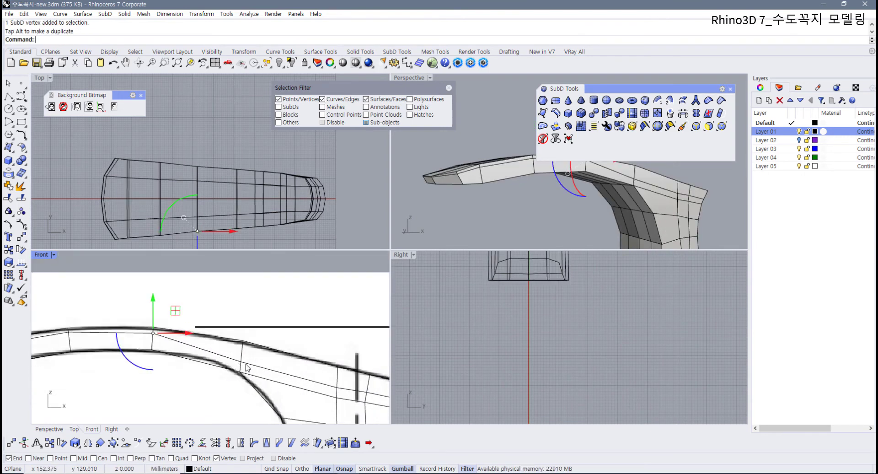
pyautogui.click(241, 361)
pyautogui.moveTo(266, 334); pyautogui.dragTo(268, 320)
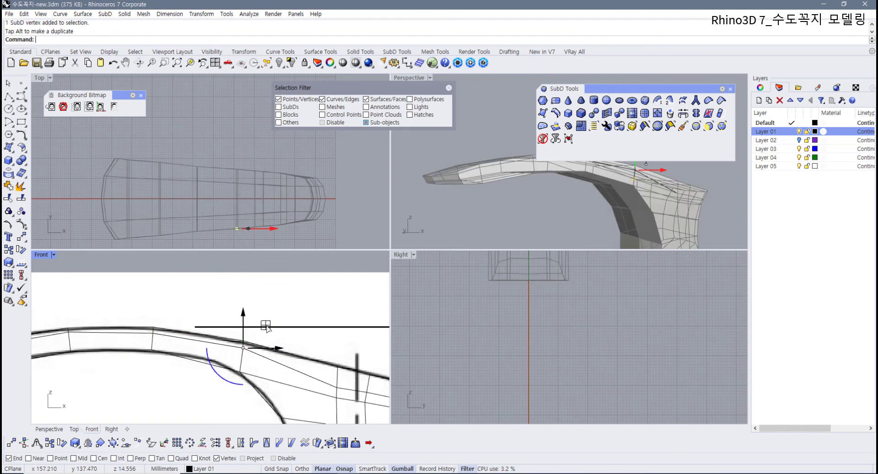
# Step: Raise the new loop's two side vertices on either side of the dashed centerline together toward the top outline
pyautogui.moveTo(333, 372); pyautogui.dragTo(249, 360, button='right')
pyautogui.scroll(6, 253, 372)
pyautogui.click(254, 380)
pyautogui.keyDown('shift'); pyautogui.click(310, 385); pyautogui.keyUp('shift')
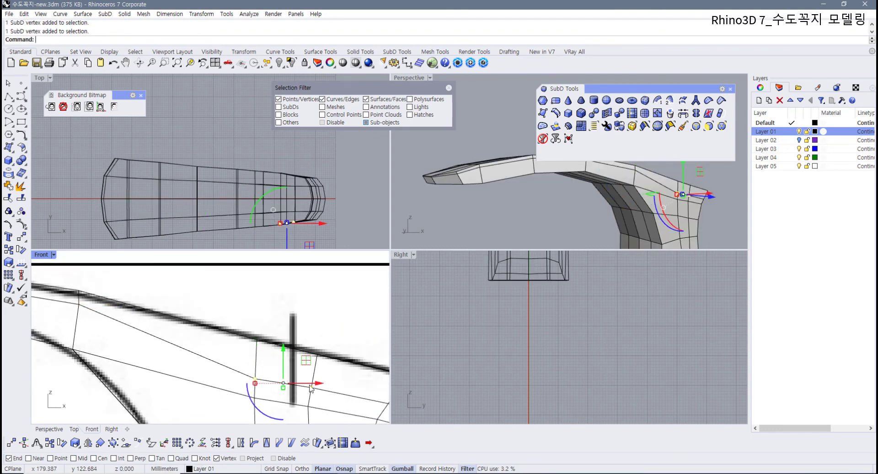
pyautogui.moveTo(309, 355); pyautogui.dragTo(309, 336)
# Step: Move the new loop's vertices at the rear upper corner up to the sketched corner, just under the top outline
pyautogui.click(325, 368)
pyautogui.moveTo(332, 381); pyautogui.dragTo(222, 346, button='right')
pyautogui.click(279, 370)
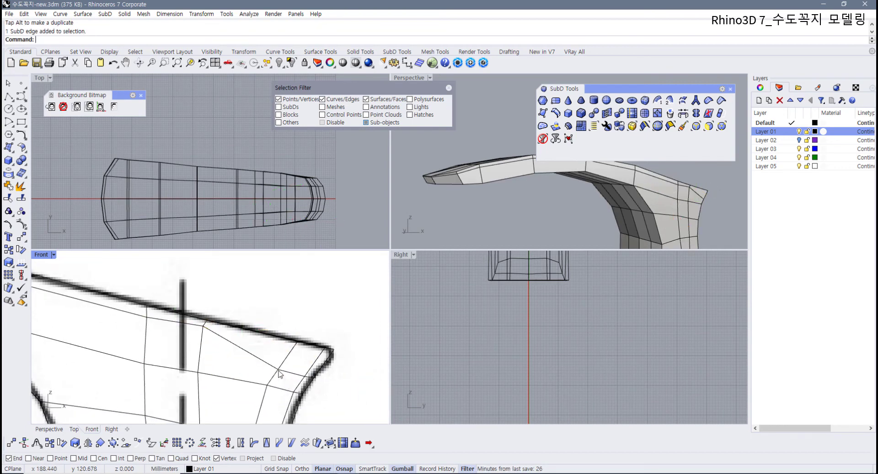
pyautogui.moveTo(298, 358); pyautogui.dragTo(333, 358)
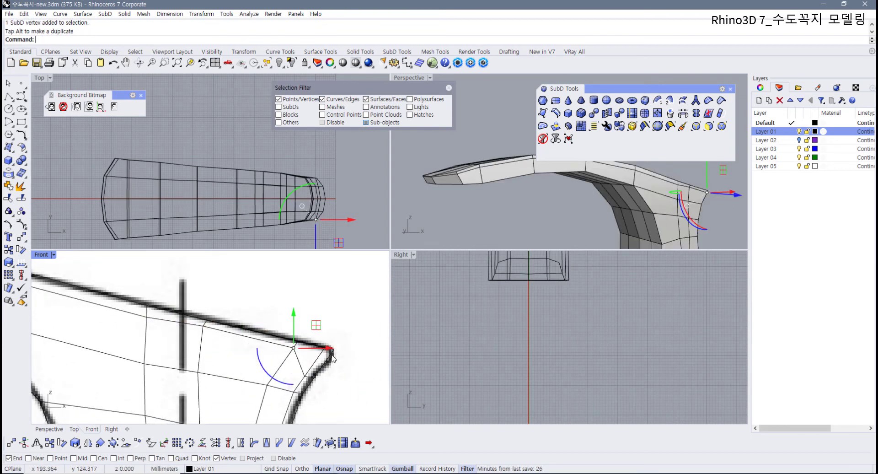
pyautogui.scroll(4, 316, 375)
pyautogui.scroll(6, 316, 384)
pyautogui.moveTo(283, 372); pyautogui.dragTo(366, 304)
pyautogui.click(300, 372)
pyautogui.click(361, 336)
pyautogui.scroll(-8, 359, 337)
pyautogui.scroll(-4, 235, 317)
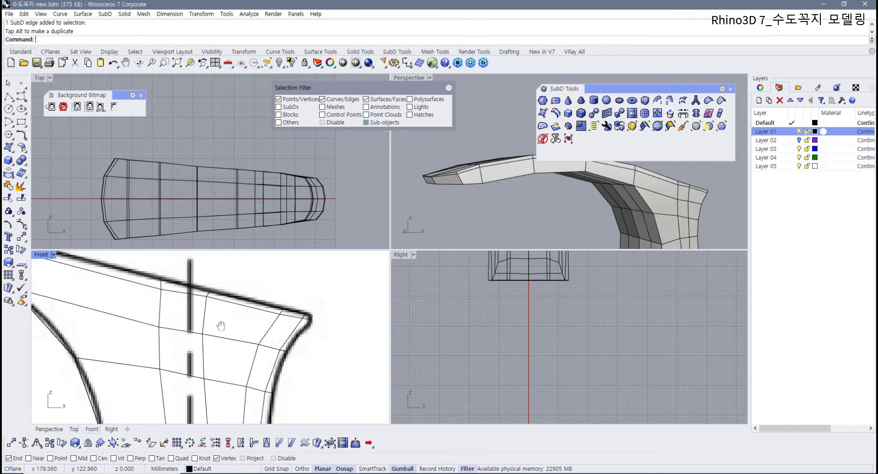
# Step: Fine-tune the loop vertices between the centerline and the rear corner so the edge line runs evenly below the top outline
pyautogui.scroll(2, 242, 326)
pyautogui.moveTo(222, 325); pyautogui.dragTo(212, 347, button='right')
pyautogui.scroll(6, 211, 346)
pyautogui.moveTo(149, 314); pyautogui.dragTo(185, 278)
pyautogui.click(263, 334)
pyautogui.moveTo(275, 320); pyautogui.dragTo(294, 302)
pyautogui.click(205, 334)
# Step: Raise the inner vertices and edges at the arm's front tip slightly to meet the sketched top outline
pyautogui.scroll(-8, 140, 342)
pyautogui.moveTo(130, 351); pyautogui.dragTo(222, 355, button='right')
pyautogui.moveTo(119, 344); pyautogui.dragTo(231, 366, button='right')
pyautogui.moveTo(202, 365); pyautogui.dragTo(245, 365, button='right')
pyautogui.scroll(-6, 216, 373)
pyautogui.scroll(10, 142, 368)
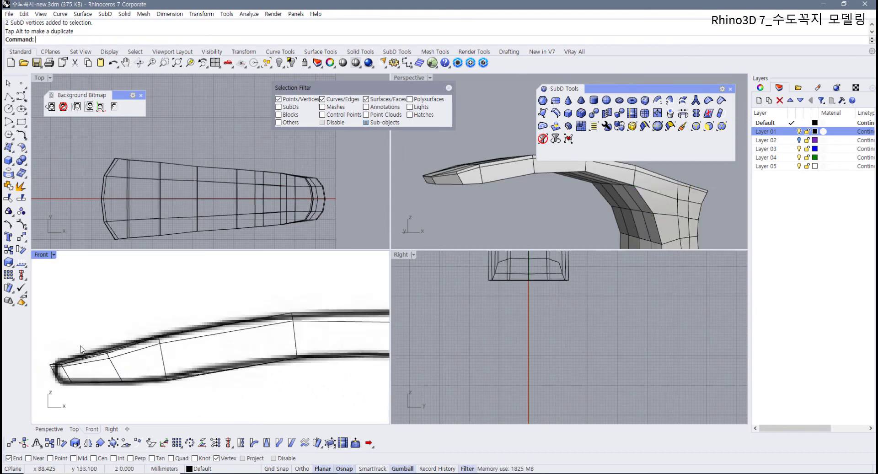
pyautogui.moveTo(132, 335); pyautogui.dragTo(161, 357)
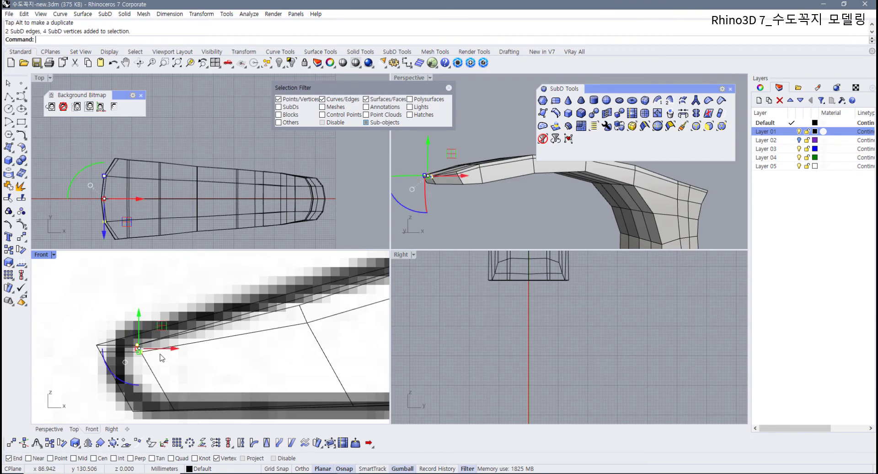
pyautogui.moveTo(162, 327); pyautogui.dragTo(161, 324)
pyautogui.click(183, 364)
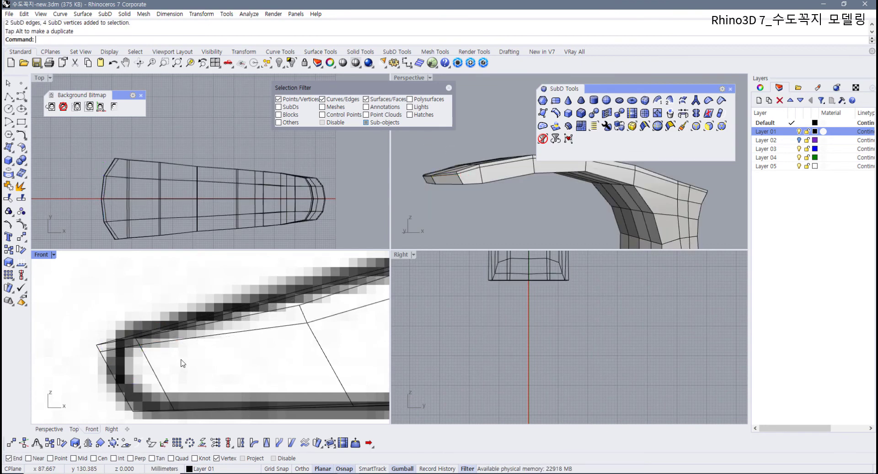
# Step: Move the upper corner vertices behind the tip onto the outline and align the neighboring loop vertices just below it
pyautogui.moveTo(304, 305); pyautogui.dragTo(308, 312)
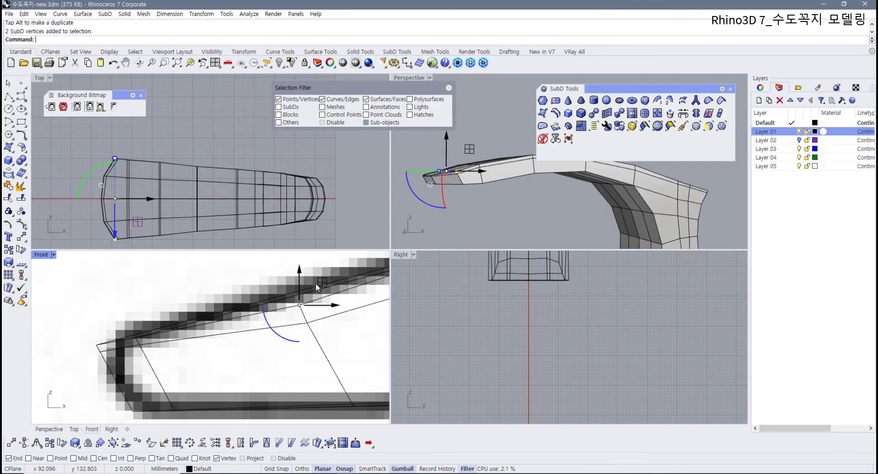
pyautogui.moveTo(318, 280); pyautogui.dragTo(313, 273)
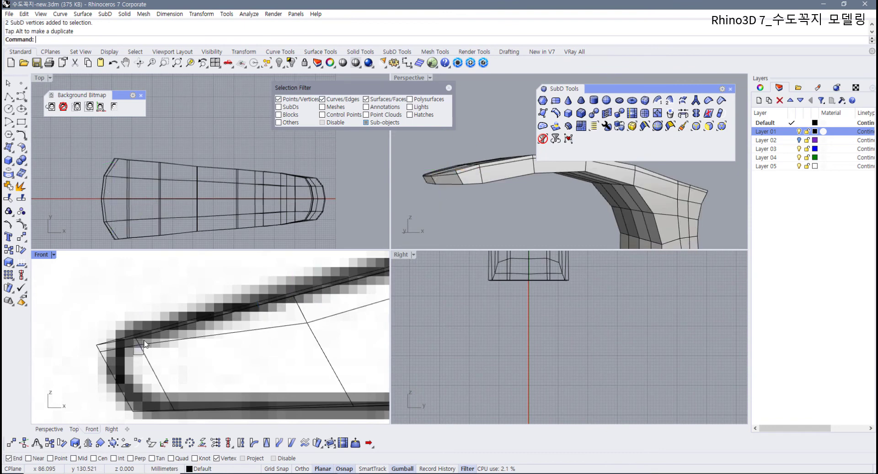
pyautogui.moveTo(144, 340); pyautogui.dragTo(162, 327)
pyautogui.moveTo(282, 349); pyautogui.dragTo(323, 289)
pyautogui.moveTo(88, 366); pyautogui.dragTo(124, 338)
pyautogui.click(203, 365)
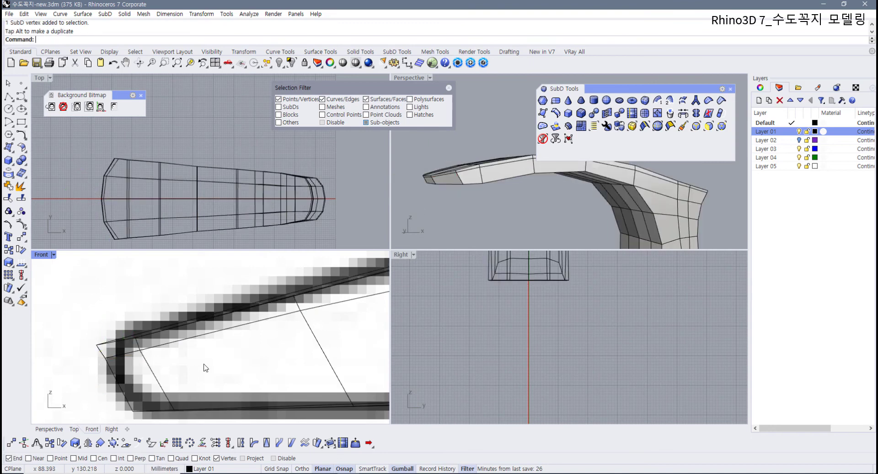
# Step: Shift the vertical edge loop at the start of the arm's flat crest slightly toward the tip in the Front view
pyautogui.scroll(-8, 218, 361)
pyautogui.moveTo(261, 354); pyautogui.dragTo(163, 364, button='right')
pyautogui.moveTo(239, 342); pyautogui.dragTo(163, 352, button='right')
pyautogui.scroll(-4, 221, 349)
pyautogui.moveTo(223, 351); pyautogui.dragTo(205, 351, button='right')
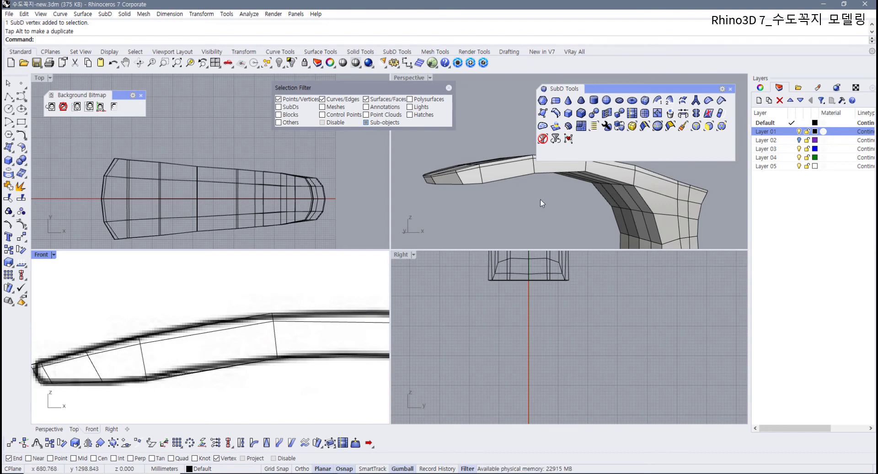
pyautogui.moveTo(541, 203)
pyautogui.mouseDown(button='right')
pyautogui.moveTo(512, 218)
pyautogui.moveTo(532, 209)
pyautogui.mouseUp(button='right')
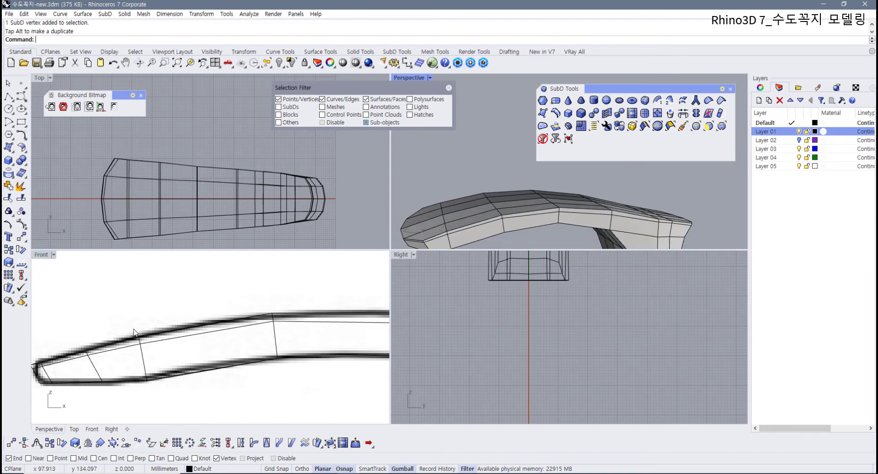
pyautogui.moveTo(124, 319); pyautogui.dragTo(168, 389)
pyautogui.moveTo(232, 297); pyautogui.dragTo(306, 388)
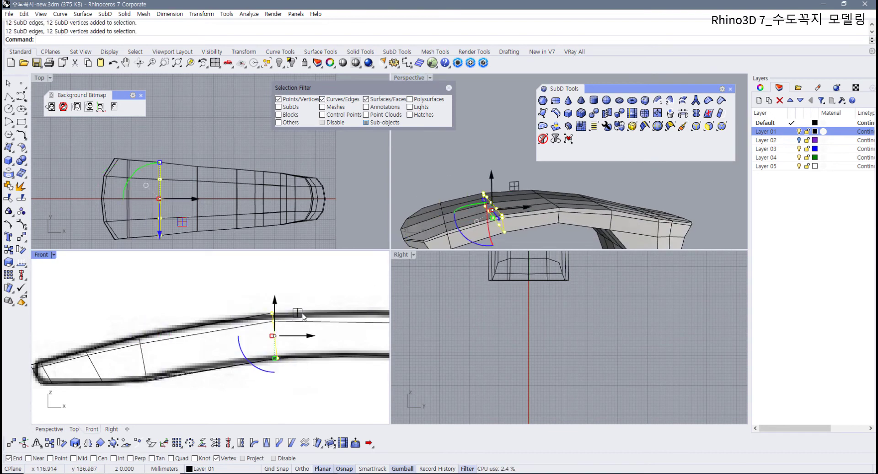
pyautogui.moveTo(300, 314); pyautogui.dragTo(296, 314)
pyautogui.click(323, 380)
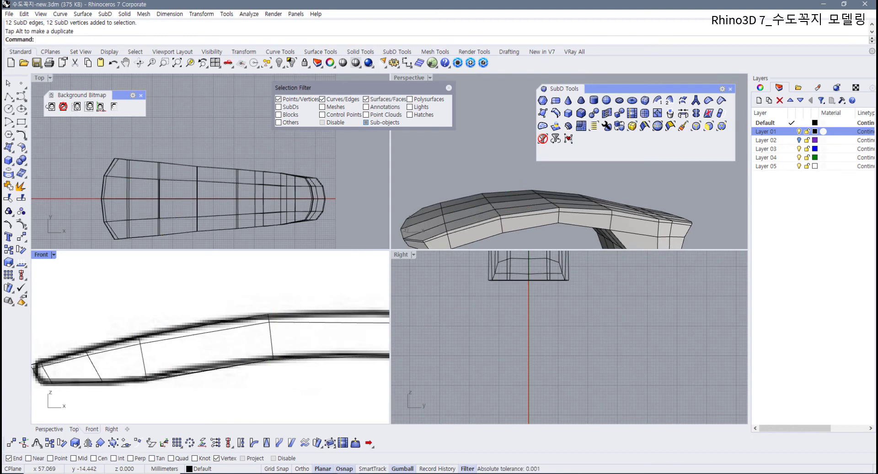
# Step: Set the Top view to Ghosted display and inspect the overlapping side edges near the neck
pyautogui.scroll(6, 320, 187)
pyautogui.click(255, 147)
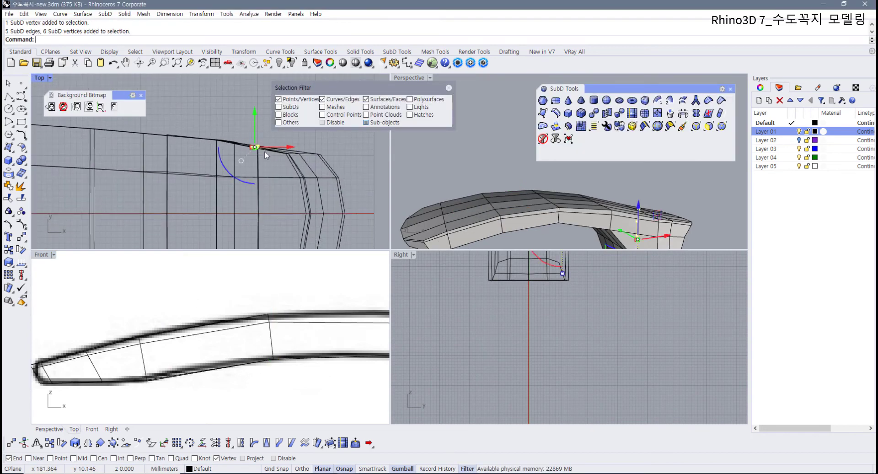
pyautogui.click(254, 125)
pyautogui.scroll(10, 263, 150)
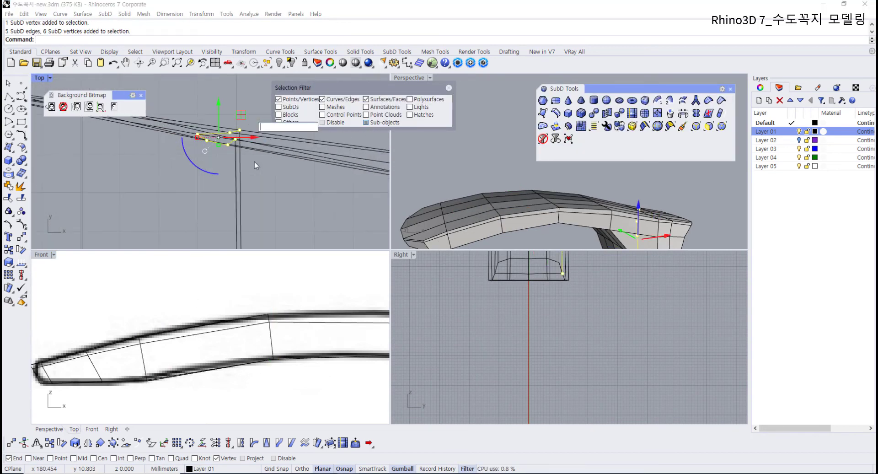
pyautogui.click(205, 155)
pyautogui.scroll(3, 228, 209)
pyautogui.click(39, 78)
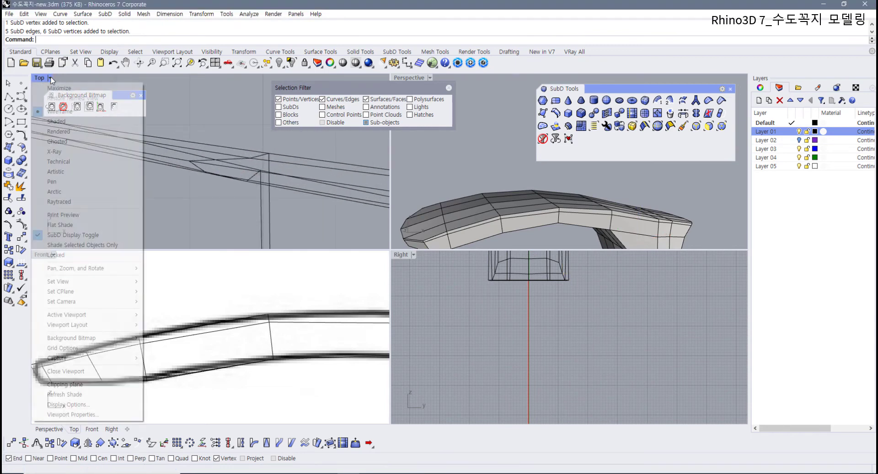
pyautogui.click(68, 142)
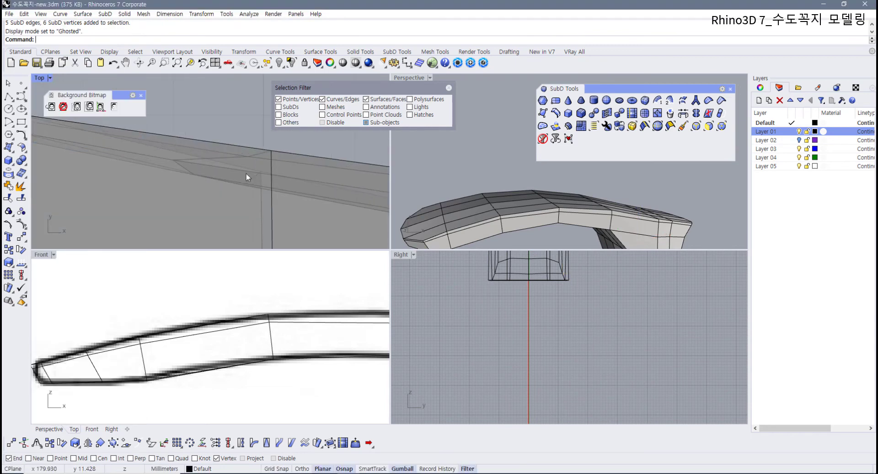
pyautogui.click(217, 160)
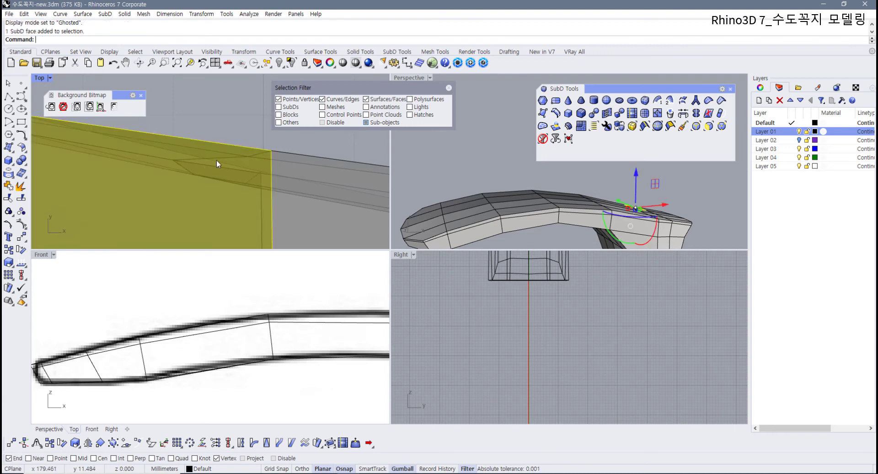
pyautogui.click(293, 148)
pyautogui.scroll(-10, 315, 190)
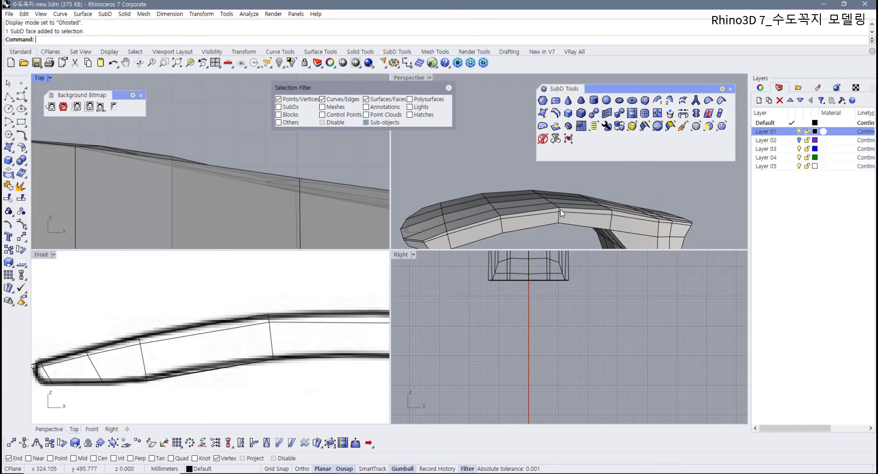
# Step: Examine the whole part in the Perspective, Front and Right views against the front and side elevations of the background drawing
pyautogui.scroll(-9, 563, 206)
pyautogui.moveTo(553, 203); pyautogui.dragTo(480, 199, button='right')
pyautogui.scroll(-20, 243, 309)
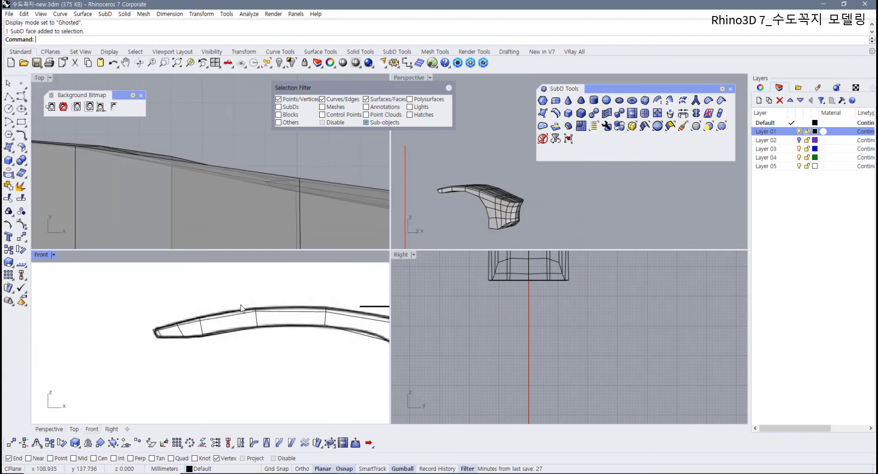
pyautogui.scroll(8, 221, 353)
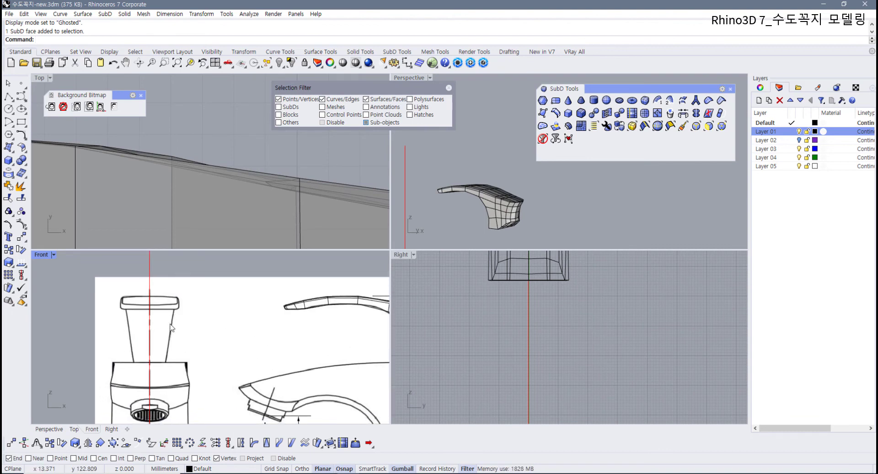
pyautogui.scroll(-3, 174, 337)
pyautogui.moveTo(186, 340); pyautogui.dragTo(154, 331, button='right')
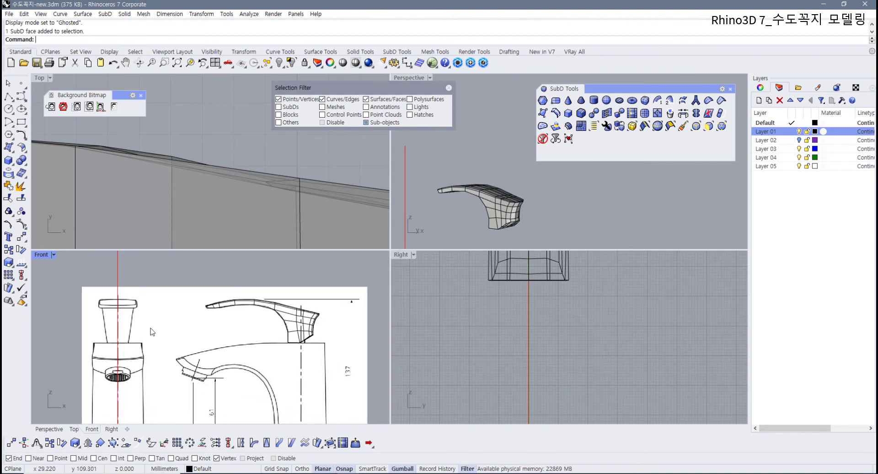
pyautogui.scroll(5, 474, 369)
pyautogui.scroll(-3, 498, 373)
pyautogui.click(507, 362)
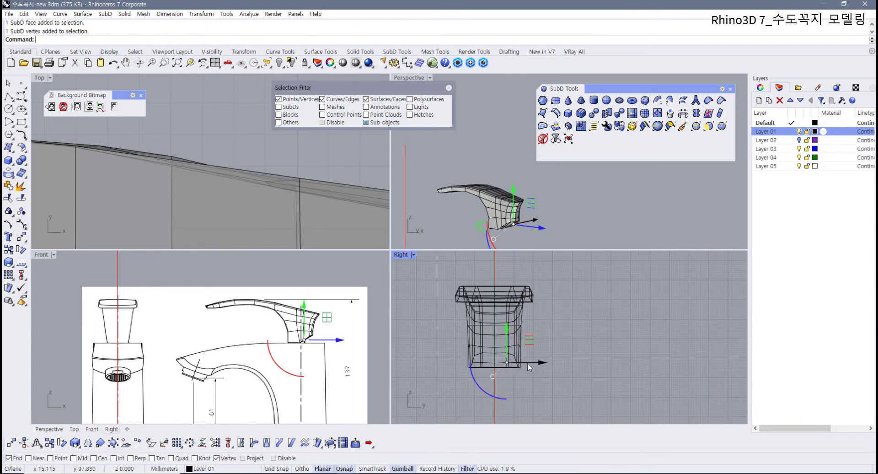
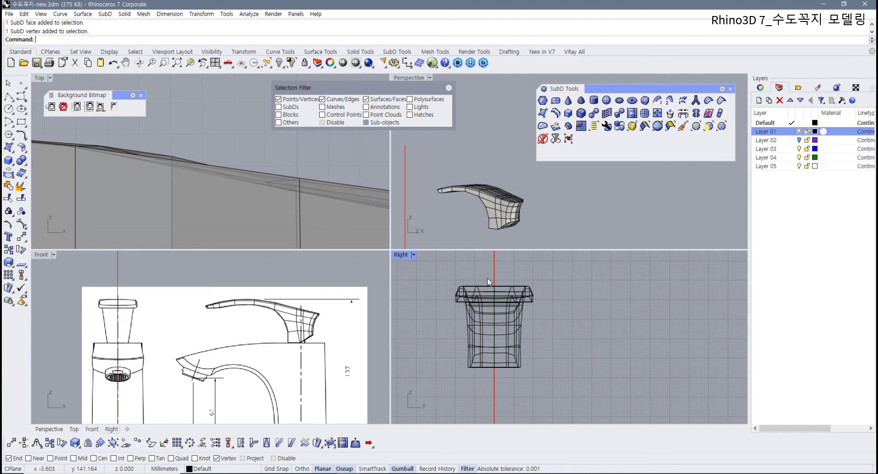
# Step: Put a bounding-box Cage Edit around the whole faucet SubD with world coordinates, four points per direction, degree 3 and the global region
pyautogui.click(450, 87)
pyautogui.click(500, 219)
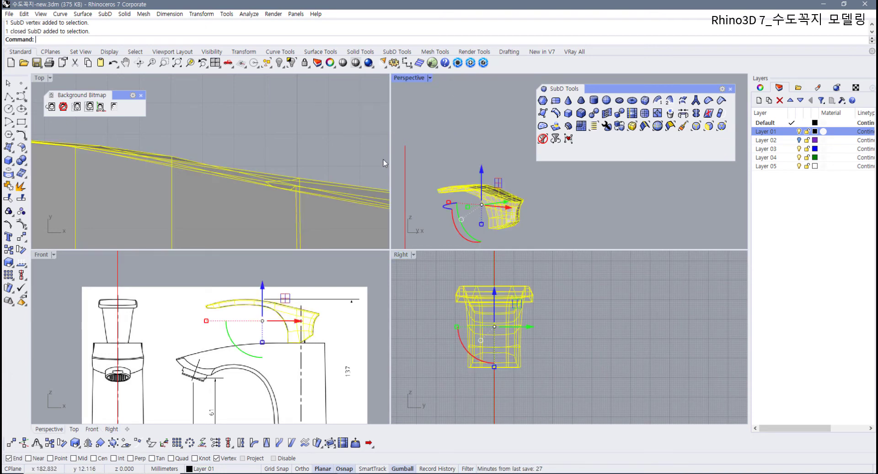
pyautogui.click(243, 52)
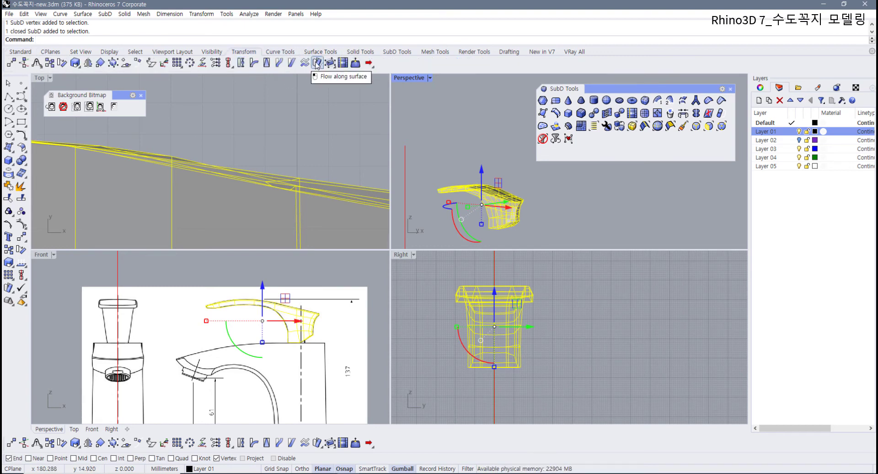
pyautogui.click(331, 63)
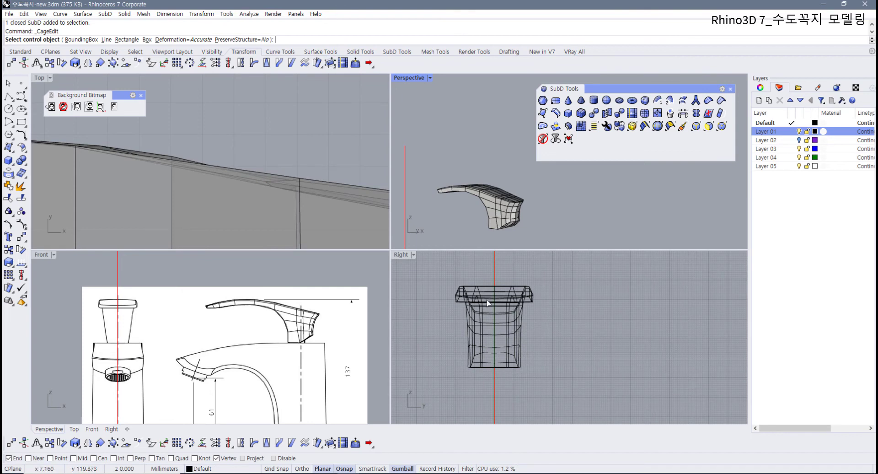
pyautogui.click(82, 40)
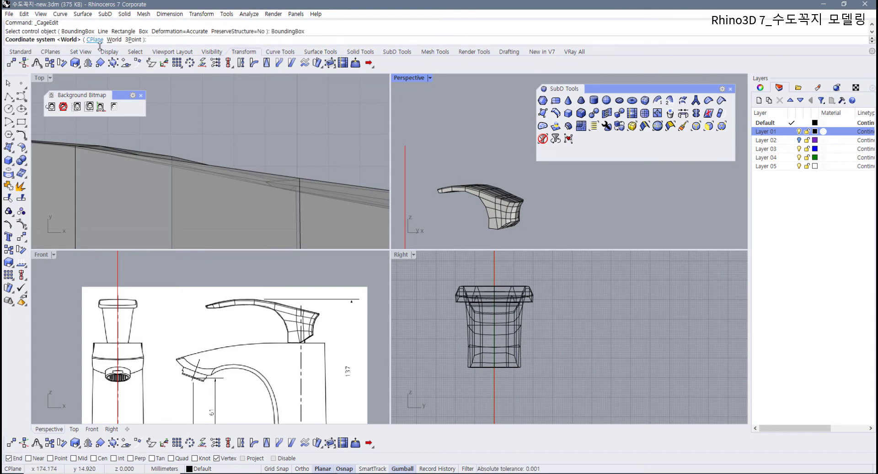
pyautogui.rightClick(210, 111)
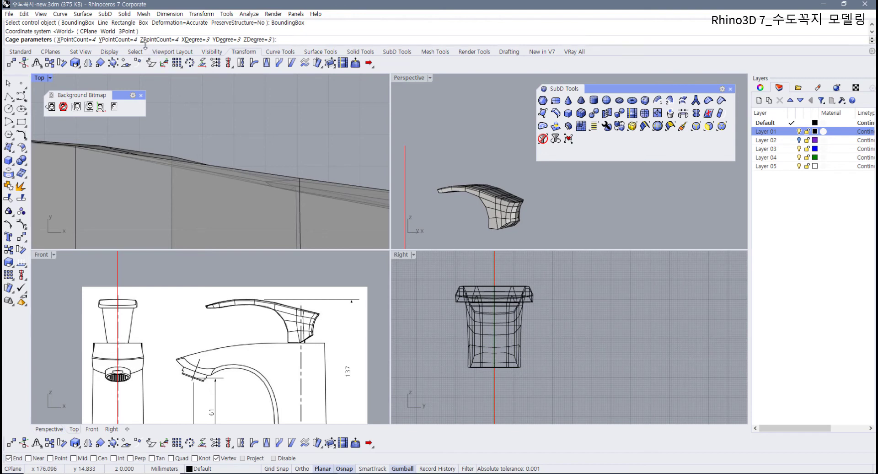
pyautogui.rightClick(281, 141)
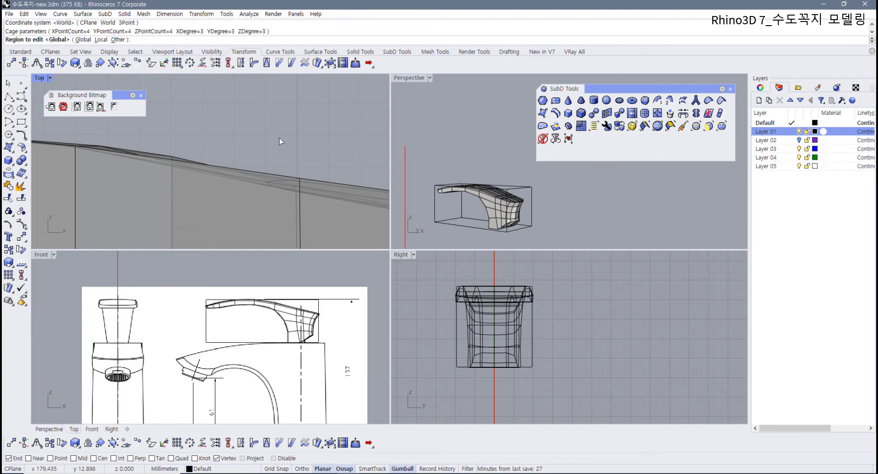
pyautogui.rightClick(280, 141)
# Step: Scale the two lower rows of cage points inward across the width in the Right view to taper the neck
pyautogui.scroll(2, 455, 340)
pyautogui.moveTo(455, 340); pyautogui.dragTo(431, 329, button='right')
pyautogui.moveTo(423, 320); pyautogui.dragTo(542, 342)
pyautogui.moveTo(434, 332); pyautogui.dragTo(543, 377)
pyautogui.moveTo(434, 364); pyautogui.dragTo(451, 363)
pyautogui.scroll(2, 421, 311)
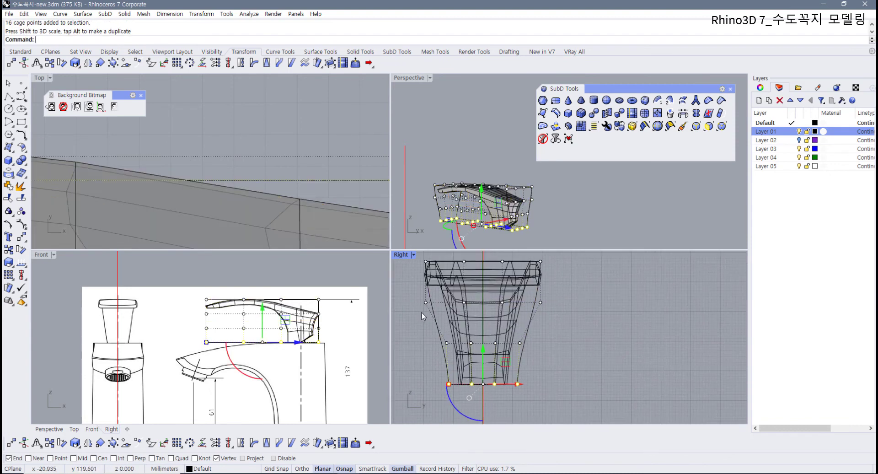
pyautogui.moveTo(416, 297); pyautogui.dragTo(564, 314)
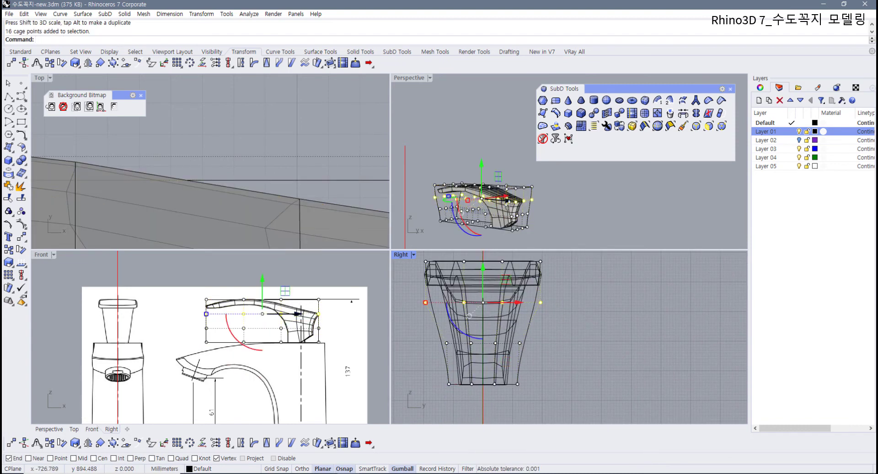
pyautogui.moveTo(503, 202); pyautogui.dragTo(551, 210, button='right')
pyautogui.press('Escape')
pyautogui.scroll(1, 509, 344)
pyautogui.moveTo(510, 344); pyautogui.dragTo(517, 355, button='right')
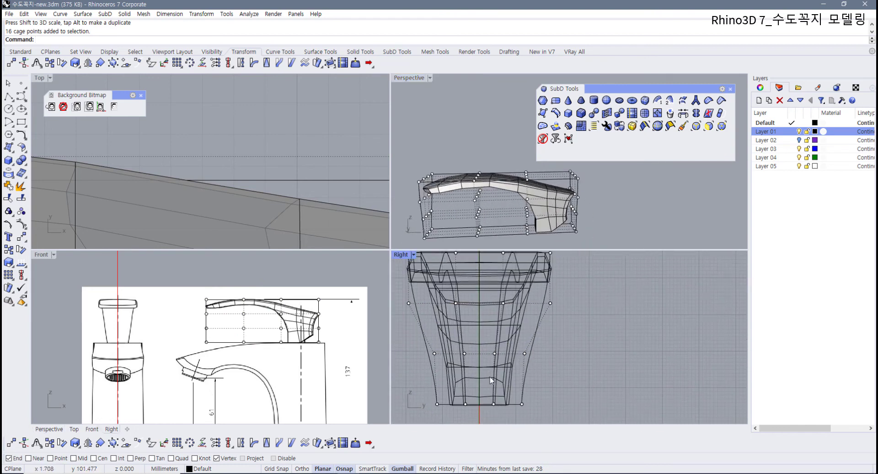
# Step: In the Right view, scale the bottom row of cage points slightly further inward and the row above it slightly outward
pyautogui.moveTo(420, 388); pyautogui.dragTo(544, 416)
pyautogui.moveTo(506, 422); pyautogui.dragTo(506, 413, button='right')
pyautogui.moveTo(438, 396); pyautogui.dragTo(548, 388)
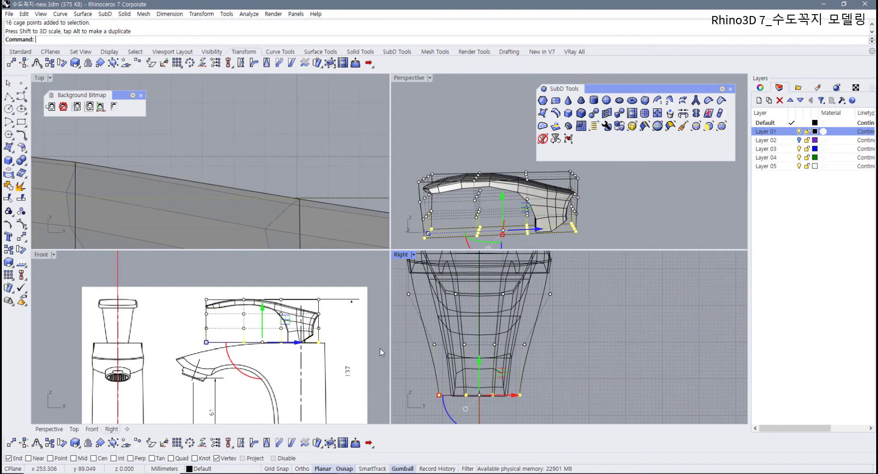
pyautogui.moveTo(415, 331); pyautogui.dragTo(543, 359)
pyautogui.moveTo(434, 344); pyautogui.dragTo(430, 345)
pyautogui.click(559, 352)
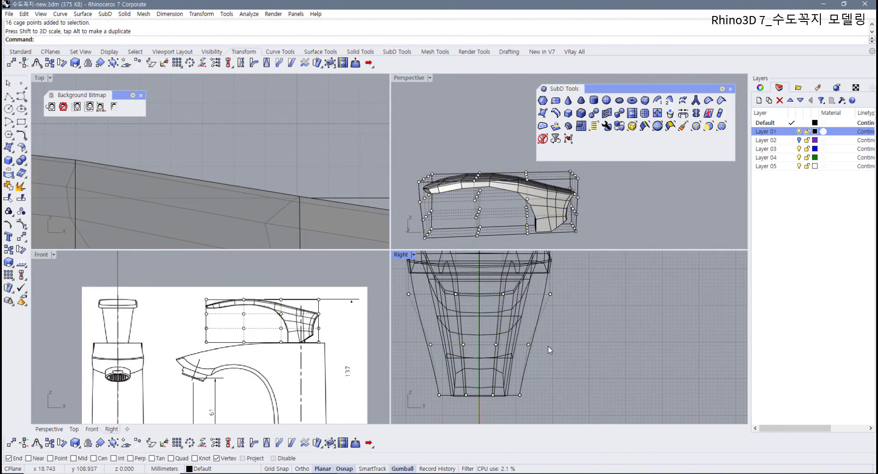
# Step: Hide the cage's control points and delete the cage around the faucet SubD
pyautogui.press('F11')
pyautogui.click(532, 339)
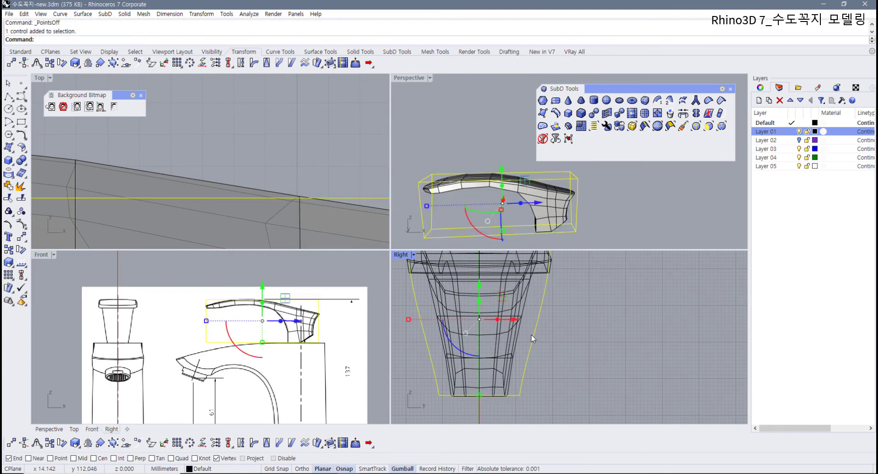
pyautogui.press('Delete')
# Step: Restrict selection to edges and scale the neck's middle edge loop and the loop below it slightly wider in the Right view
pyautogui.moveTo(473, 318); pyautogui.dragTo(494, 359, button='right')
pyautogui.scroll(6, 464, 346)
pyautogui.click(466, 343)
pyautogui.click(421, 336)
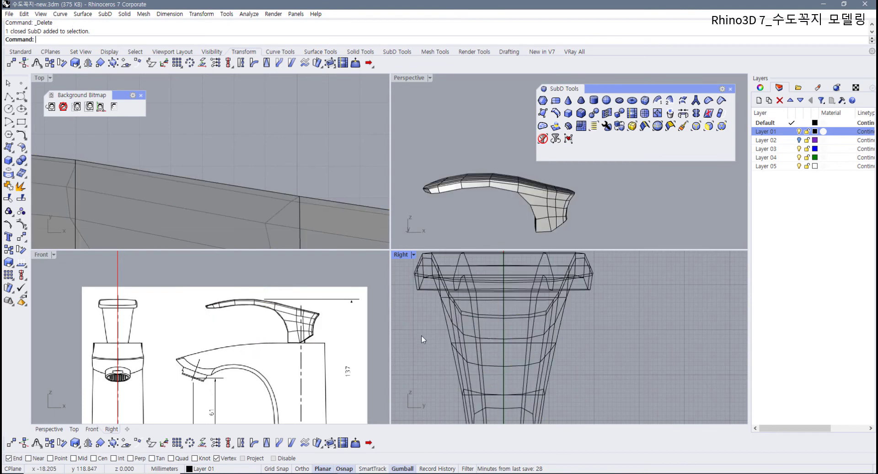
pyautogui.click(706, 129)
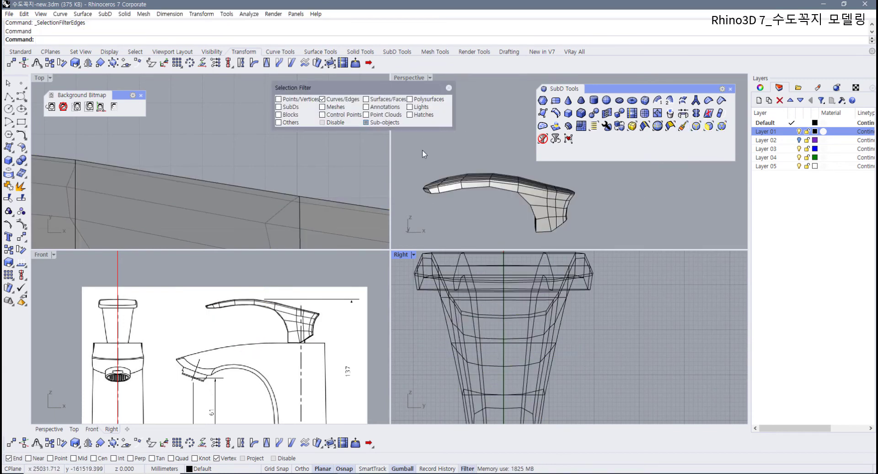
pyautogui.doubleClick(490, 343)
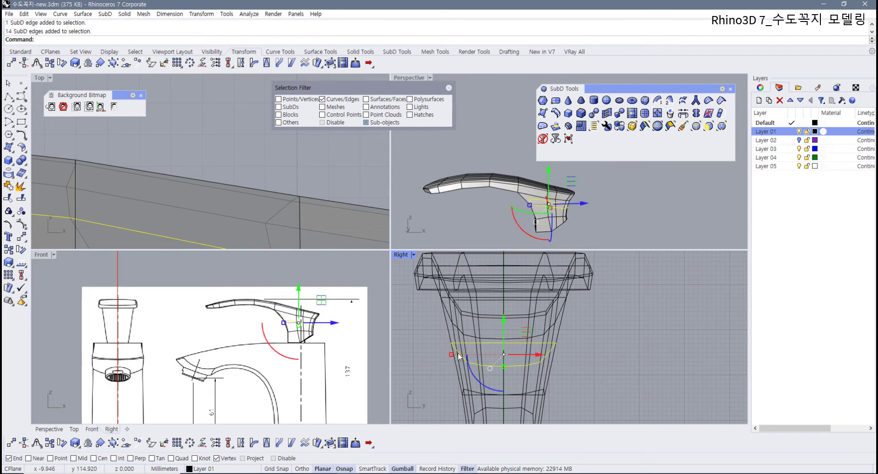
pyautogui.moveTo(457, 355); pyautogui.dragTo(451, 355)
pyautogui.moveTo(468, 379); pyautogui.dragTo(453, 355, button='right')
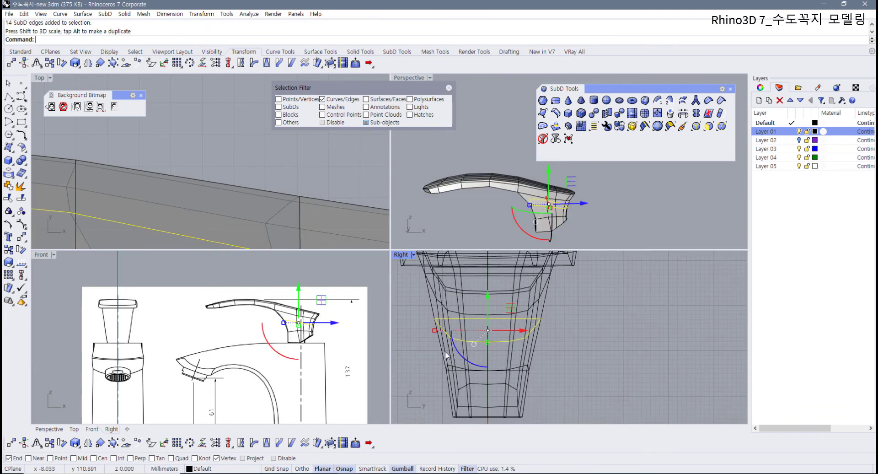
pyautogui.moveTo(423, 358); pyautogui.dragTo(543, 379)
pyautogui.moveTo(447, 368); pyautogui.dragTo(446, 368)
pyautogui.click(547, 392)
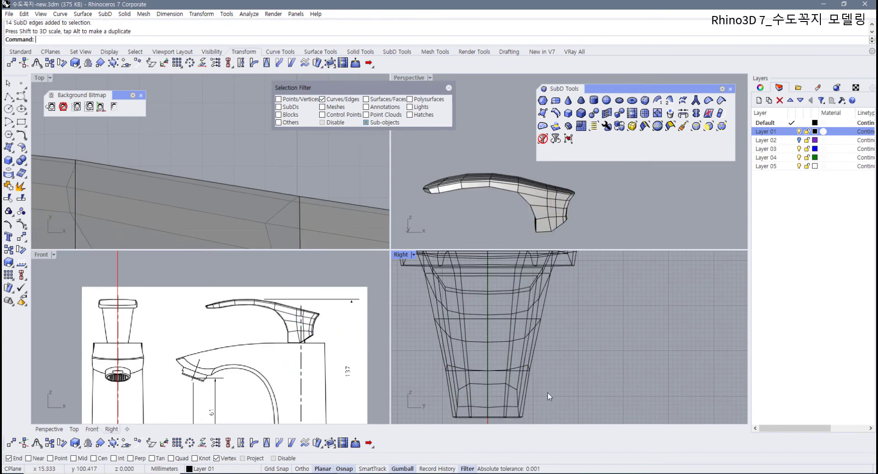
# Step: Maximize the Perspective view and examine the part from below in smooth display before returning to flat display
pyautogui.scroll(-2, 522, 386)
pyautogui.moveTo(499, 214); pyautogui.dragTo(526, 202, button='right')
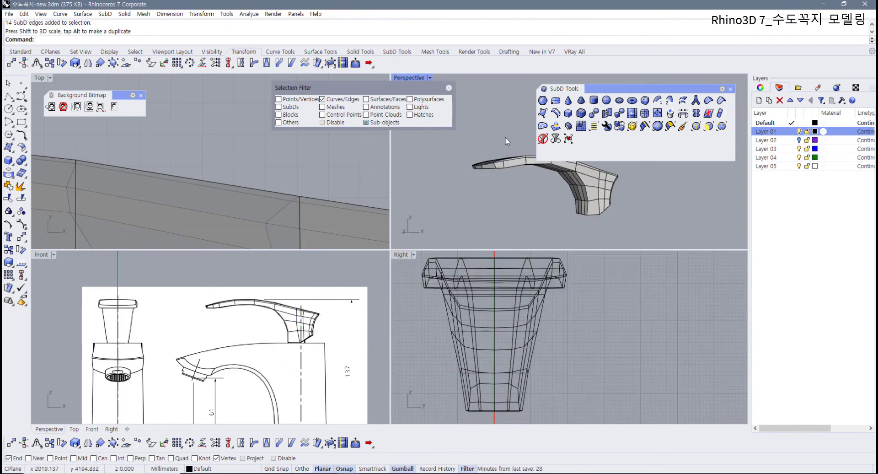
pyautogui.doubleClick(405, 78)
pyautogui.moveTo(408, 183); pyautogui.dragTo(384, 356, button='right')
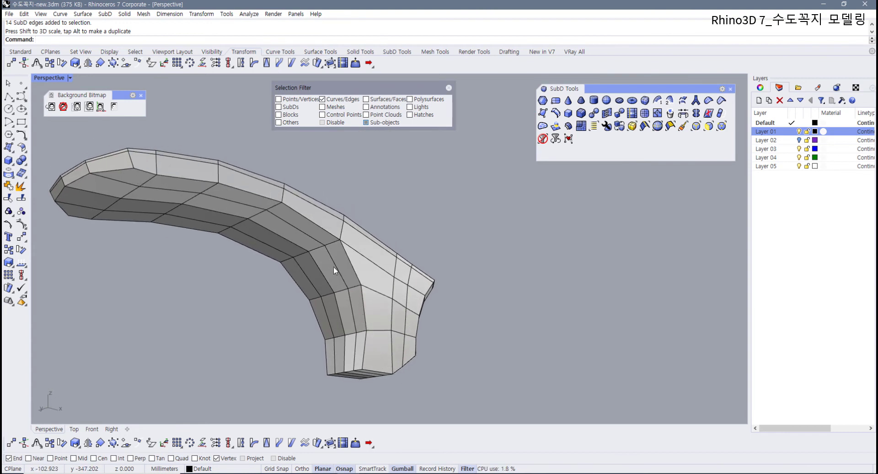
pyautogui.press('Tab')
pyautogui.moveTo(338, 268); pyautogui.dragTo(423, 254, button='right')
pyautogui.press('Tab')
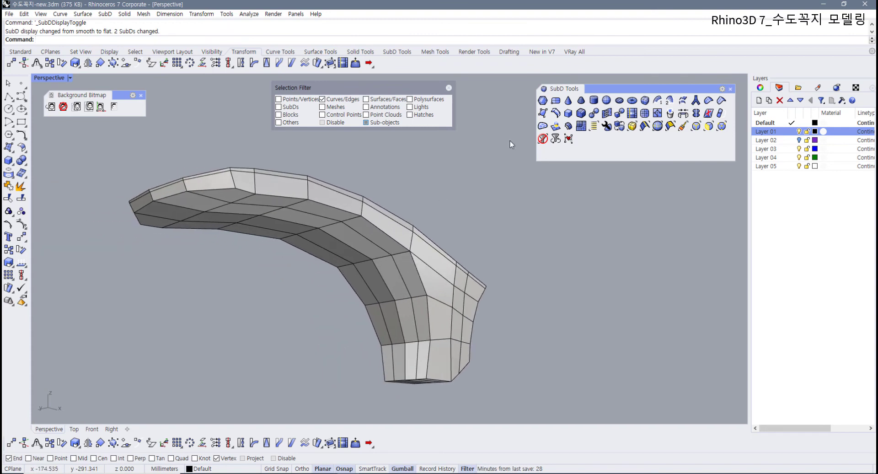
# Step: Try to insert edge loops on both sides of the edge running along the arm's underside and down the neck
pyautogui.click(556, 113)
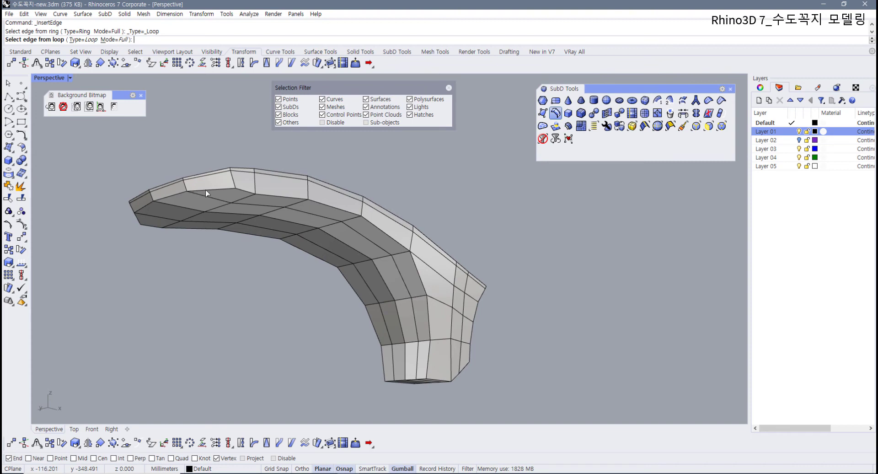
pyautogui.click(207, 191)
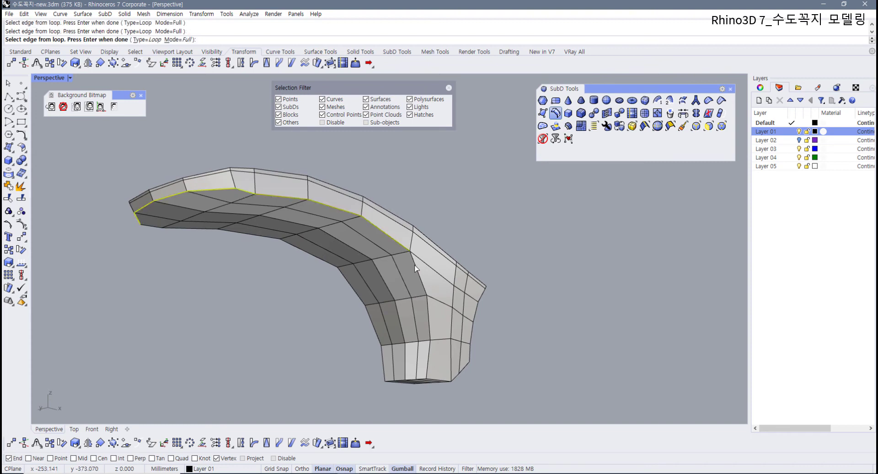
pyautogui.press('Return')
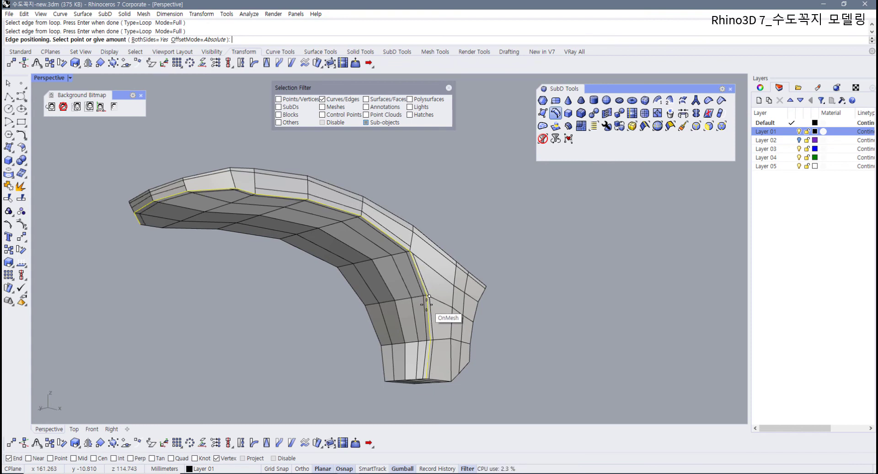
pyautogui.click(427, 304)
pyautogui.keyDown('shift'); pyautogui.moveTo(424, 317); pyautogui.dragTo(433, 309, button='right'); pyautogui.keyUp('shift')
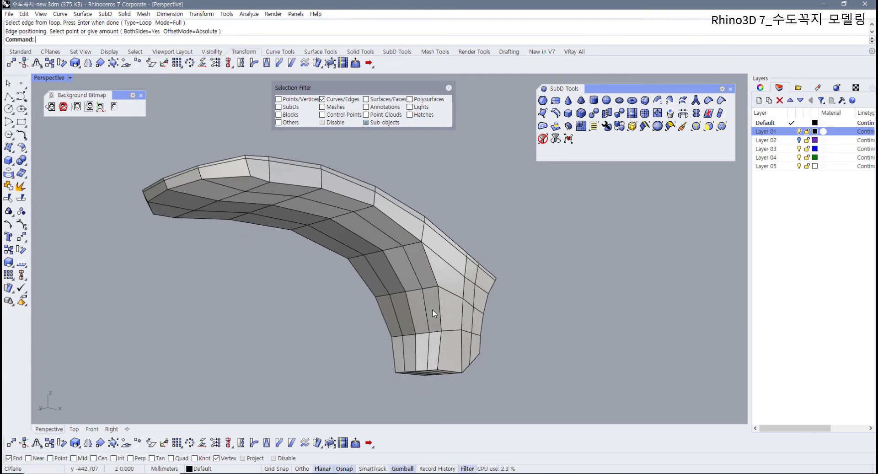
pyautogui.rightClick(557, 114)
pyautogui.click(437, 333)
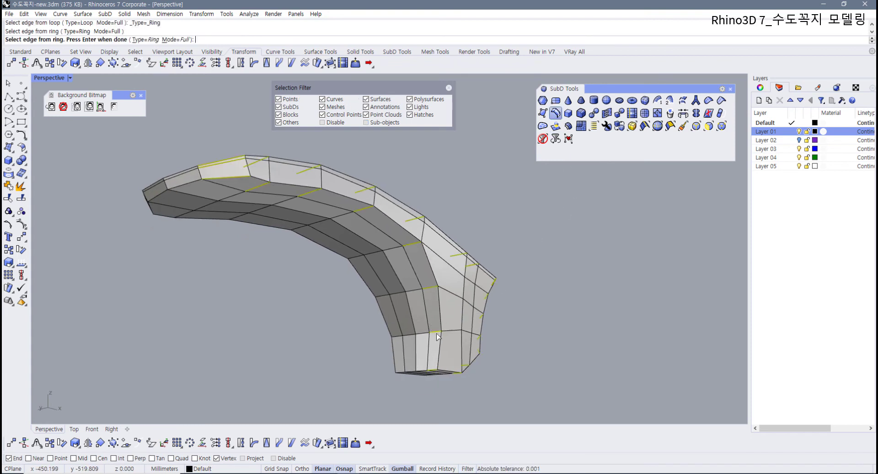
pyautogui.press('Escape')
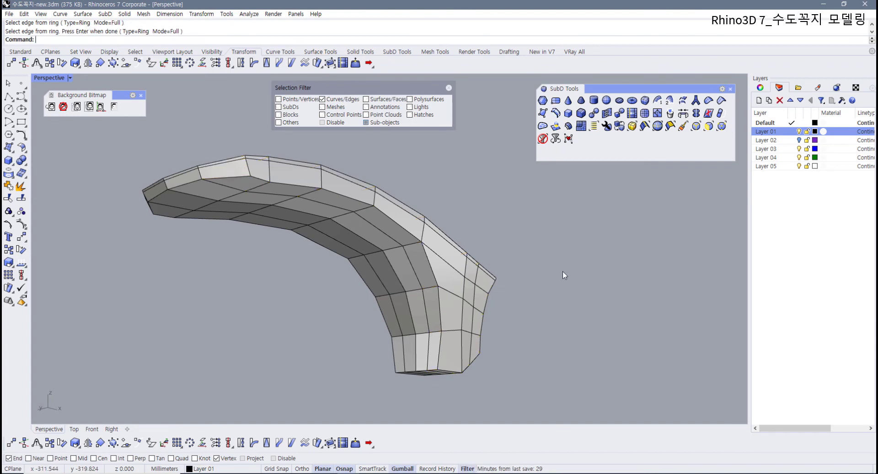
# Step: With Vertex snapping off, use Insert Point to cut a new edge close beside the neck's front corner edge down to the base
pyautogui.moveTo(563, 271); pyautogui.dragTo(570, 240, button='right')
pyautogui.click(657, 113)
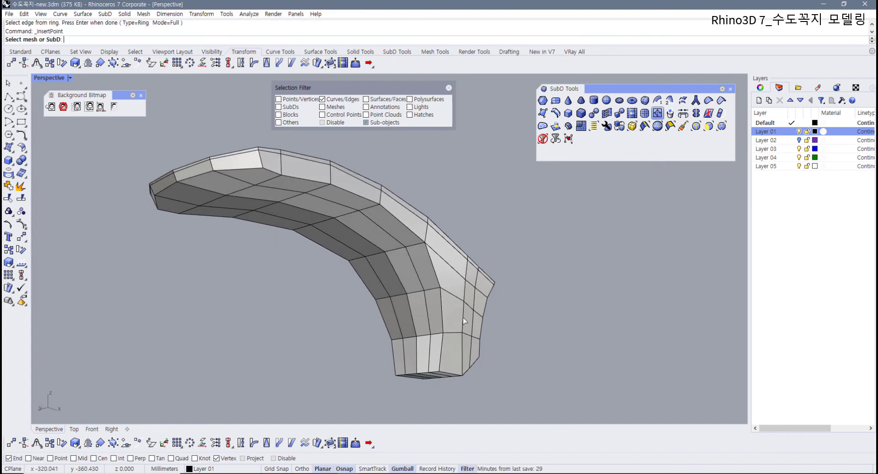
pyautogui.scroll(4, 436, 287)
pyautogui.click(441, 276)
pyautogui.scroll(2, 441, 276)
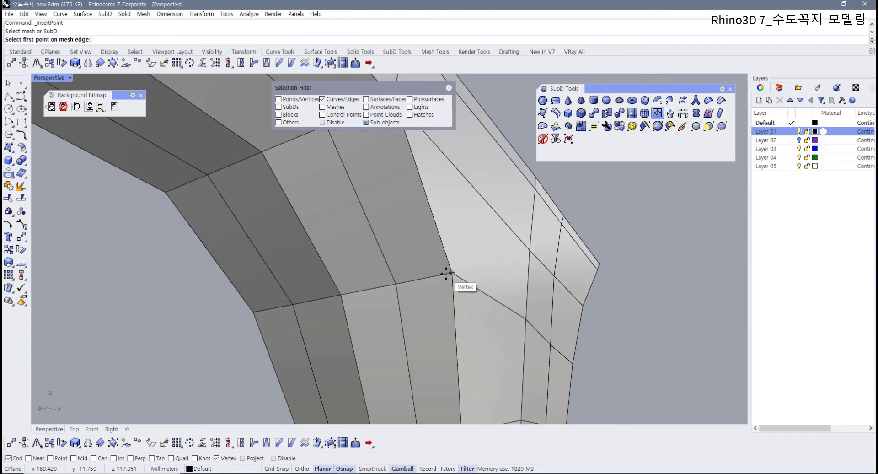
pyautogui.click(217, 458)
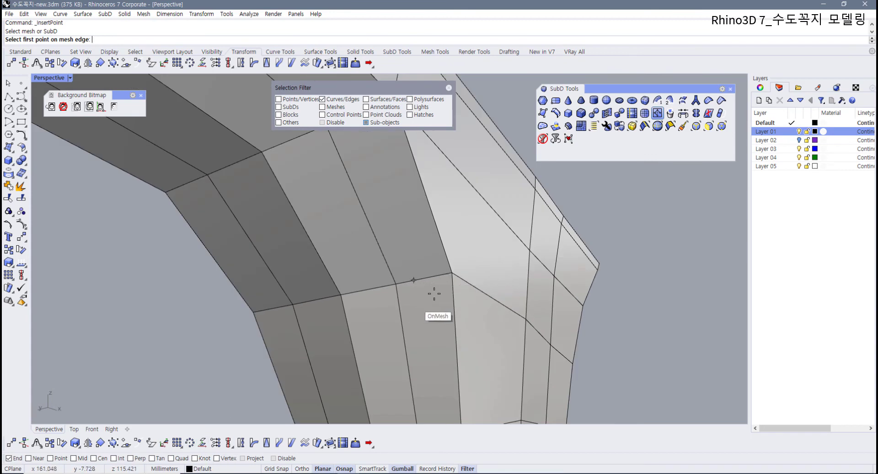
pyautogui.click(446, 274)
pyautogui.scroll(-3, 457, 357)
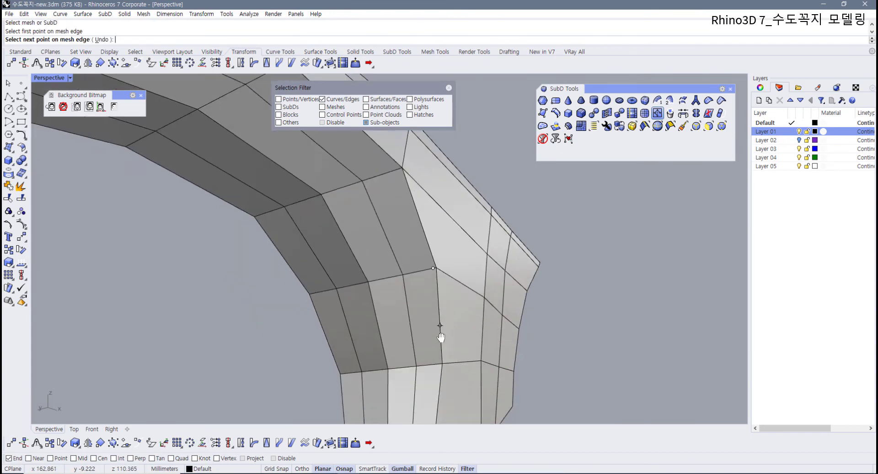
pyautogui.click(420, 312)
pyautogui.moveTo(413, 335); pyautogui.dragTo(431, 333, button='right')
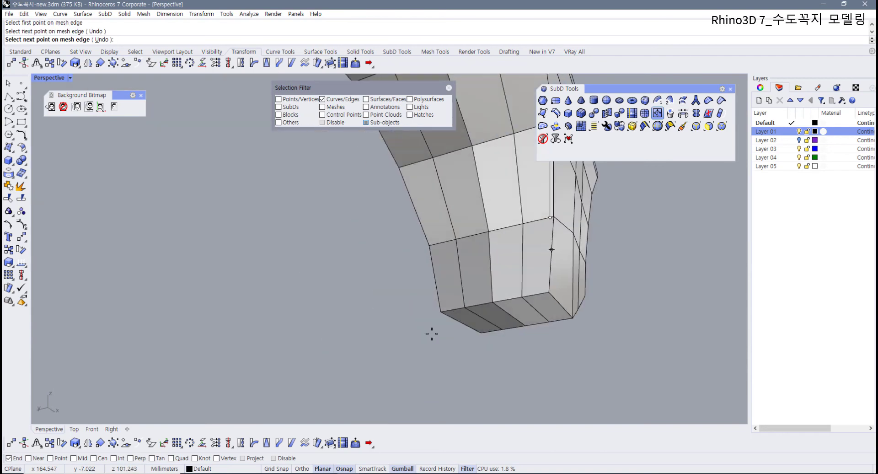
pyautogui.click(545, 293)
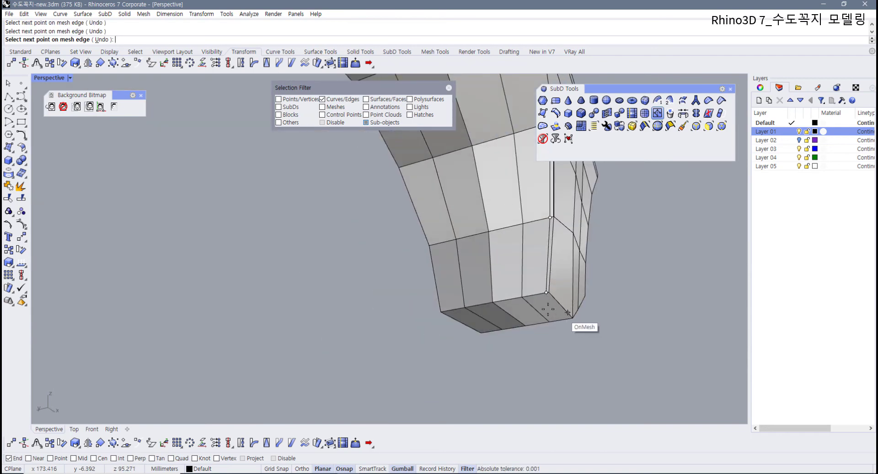
pyautogui.moveTo(545, 295); pyautogui.dragTo(331, 324, button='right')
pyautogui.rightClick(300, 289)
# Step: With Vertex snapping on, use Insert Point to continue the supporting edge from the neck cut's upper end along two more side-edge segments of the underside
pyautogui.scroll(-2, 290, 222)
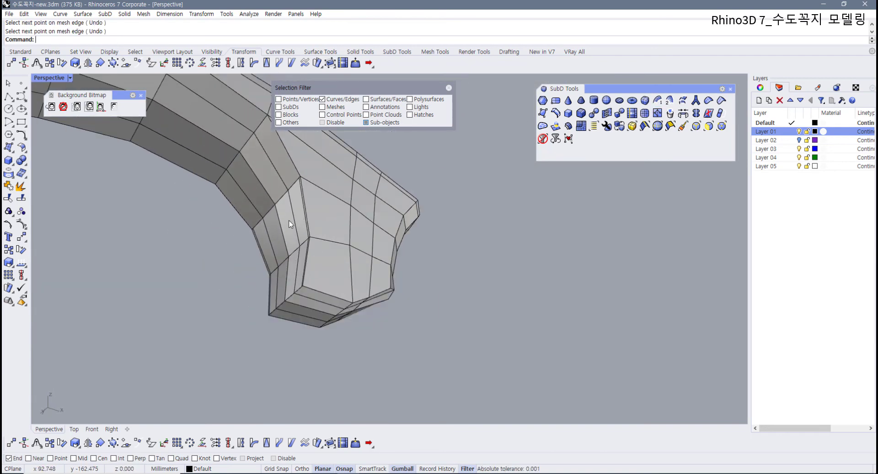
pyautogui.moveTo(291, 222); pyautogui.dragTo(298, 284, button='right')
pyautogui.scroll(3, 298, 284)
pyautogui.rightClick(409, 326)
pyautogui.click(409, 328)
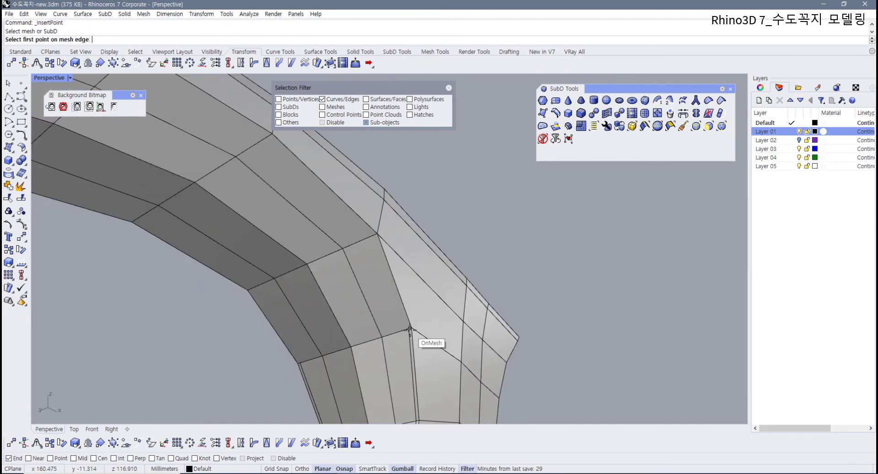
pyautogui.click(221, 459)
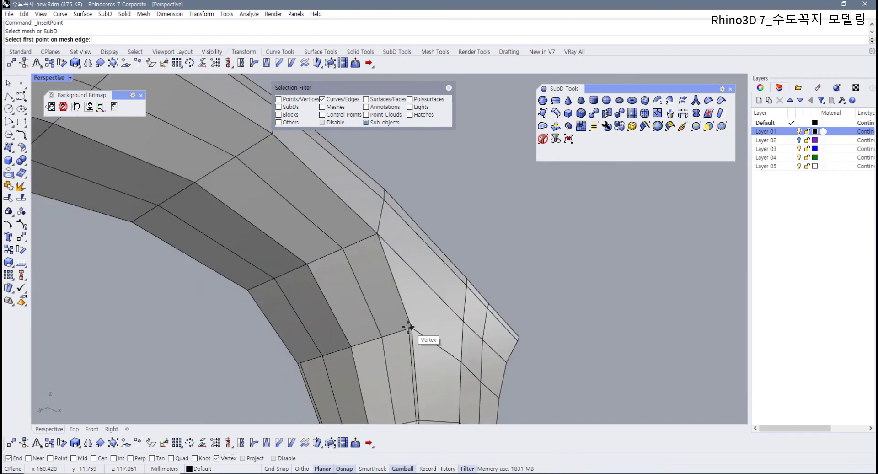
pyautogui.scroll(3, 410, 328)
pyautogui.click(446, 304)
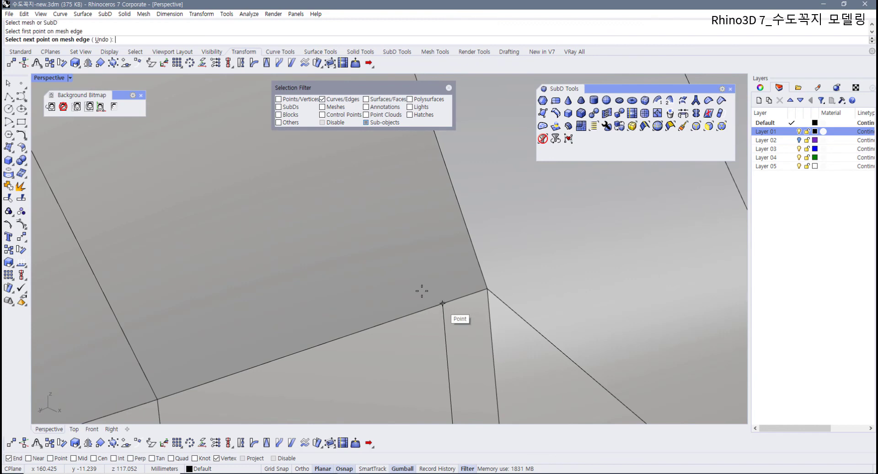
pyautogui.scroll(-3, 421, 290)
pyautogui.scroll(3, 403, 284)
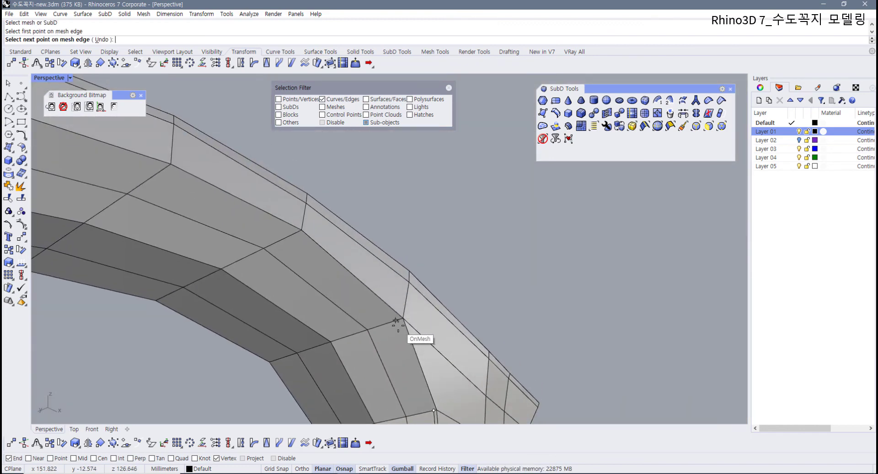
pyautogui.scroll(2, 394, 320)
pyautogui.click(401, 316)
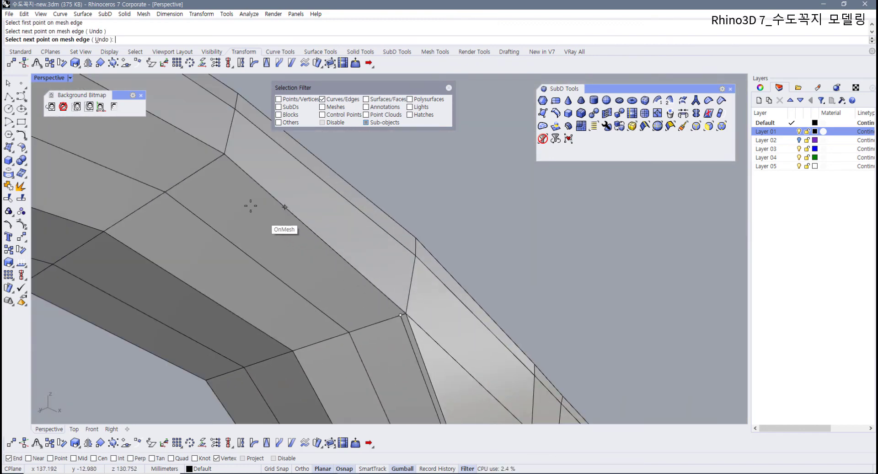
pyautogui.scroll(2, 218, 157)
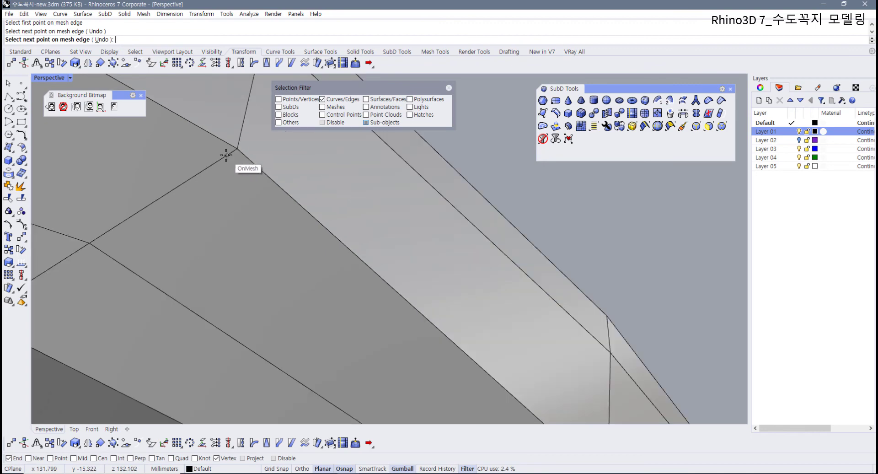
pyautogui.click(230, 154)
pyautogui.scroll(-6, 234, 160)
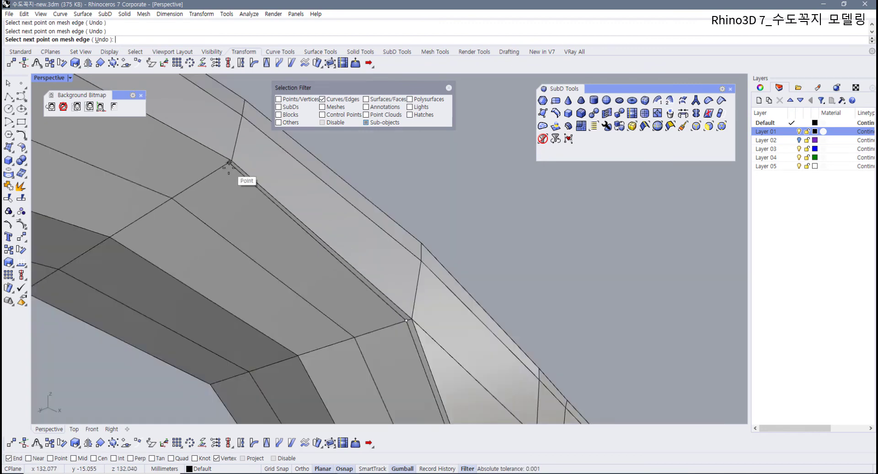
# Step: With Vertex snapping off, extend the cut along the underside's remaining side edge to the arm's front end and finish it
pyautogui.scroll(5, 320, 252)
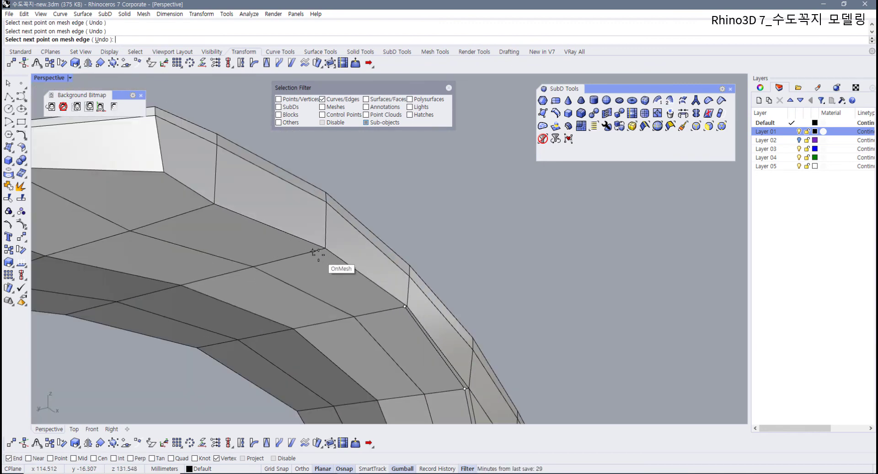
pyautogui.scroll(-5, 306, 275)
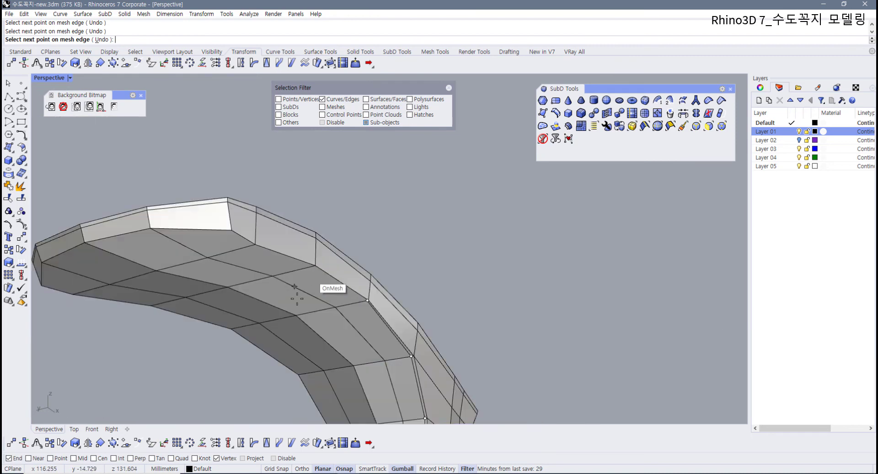
pyautogui.click(218, 459)
pyautogui.moveTo(297, 364); pyautogui.dragTo(344, 335, button='right')
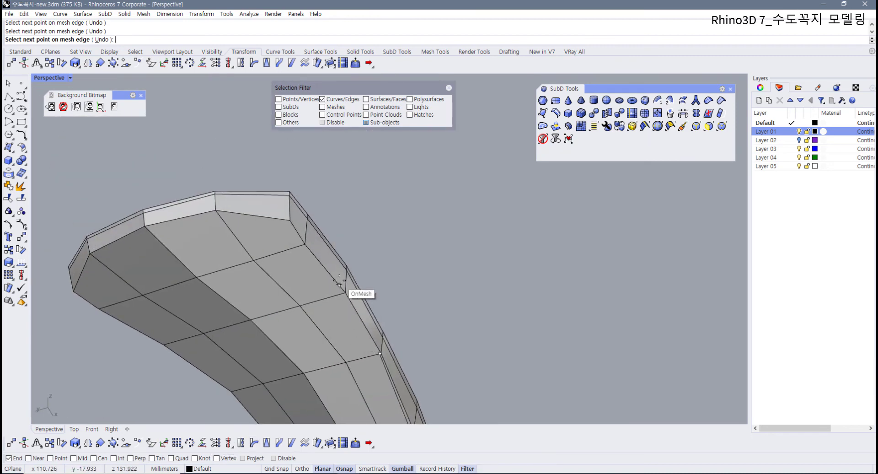
pyautogui.scroll(6, 341, 292)
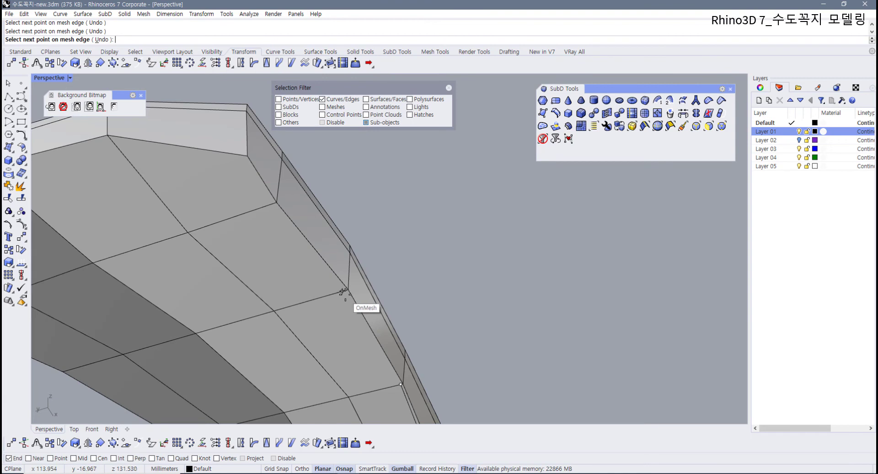
pyautogui.click(341, 291)
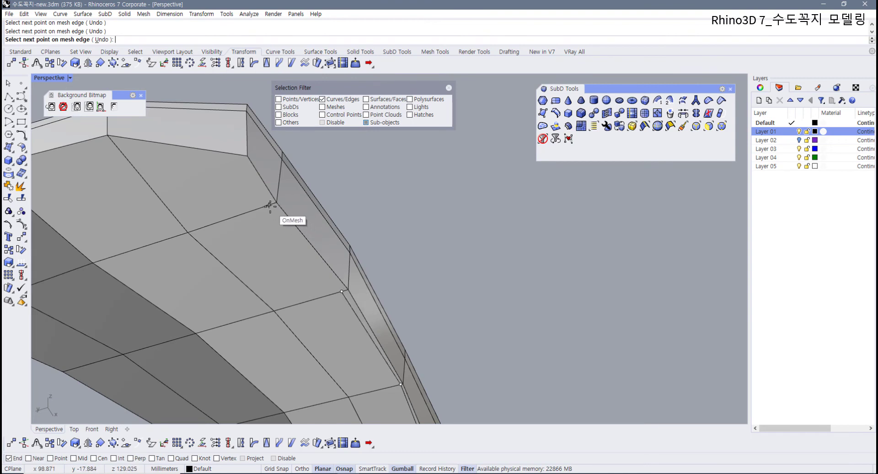
pyautogui.click(269, 205)
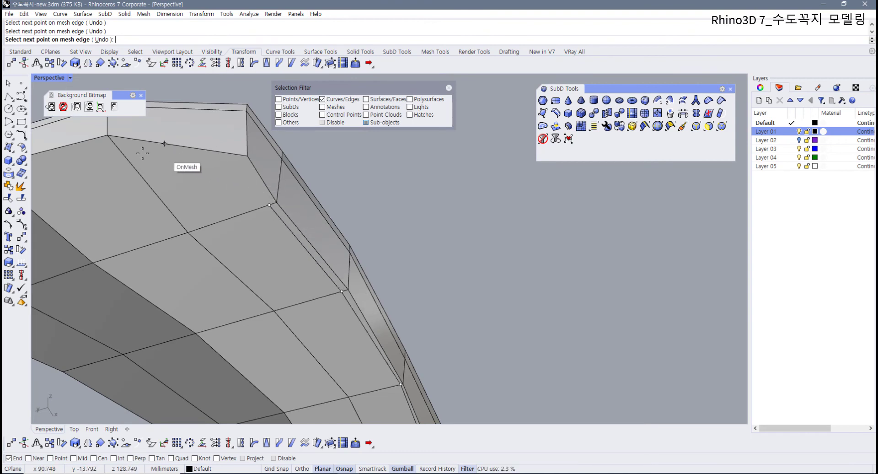
pyautogui.press('Return')
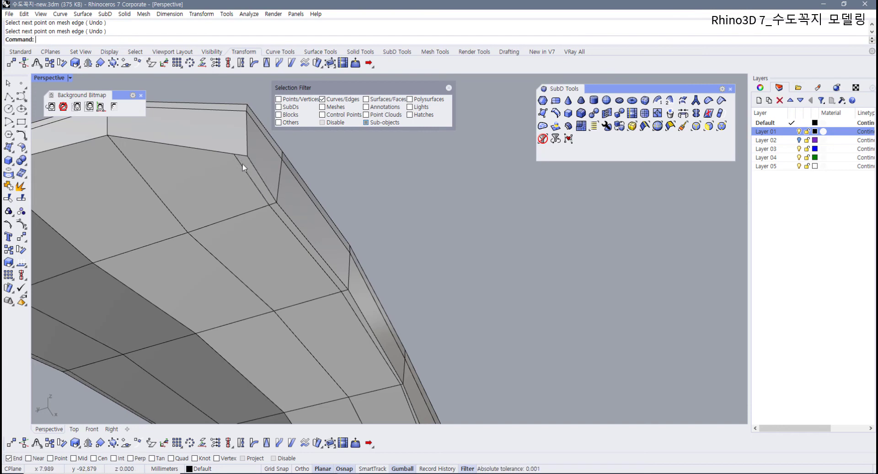
# Step: Use Insert Point to cut a supporting edge across the underside close behind the arm's lower front edge, ending at the side cut
pyautogui.moveTo(242, 164); pyautogui.dragTo(299, 201, button='right')
pyautogui.press('Return')
pyautogui.click(204, 265)
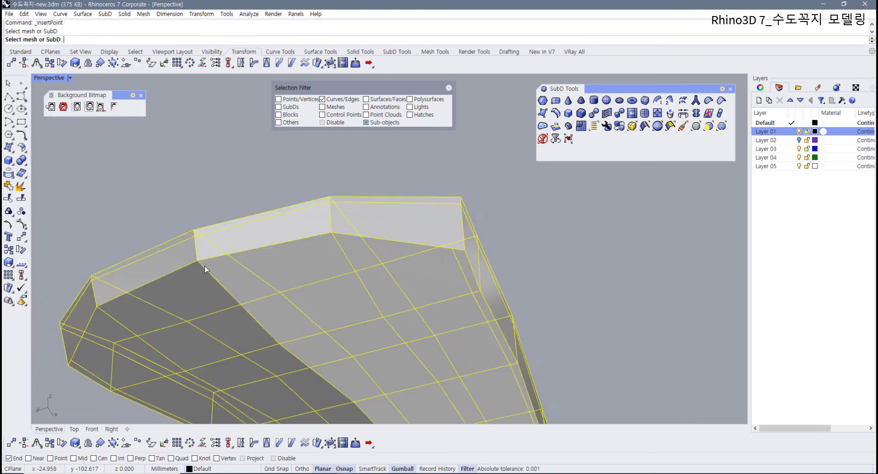
pyautogui.click(203, 266)
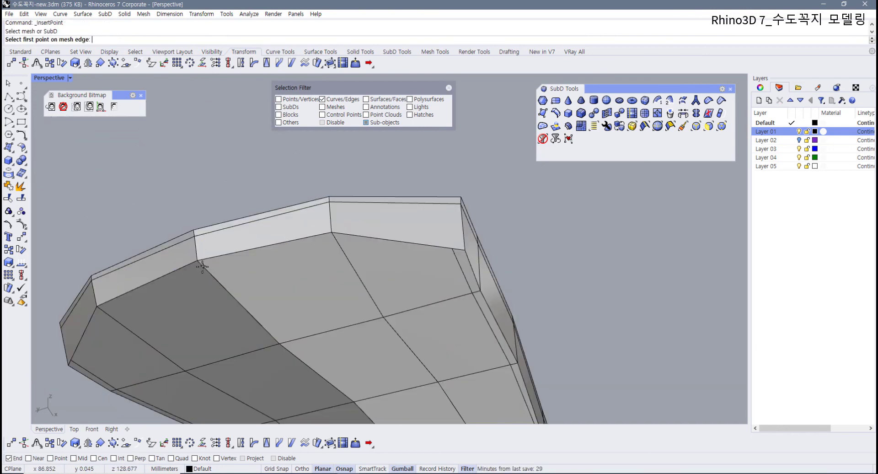
pyautogui.click(335, 238)
pyautogui.click(456, 256)
pyautogui.press('Return')
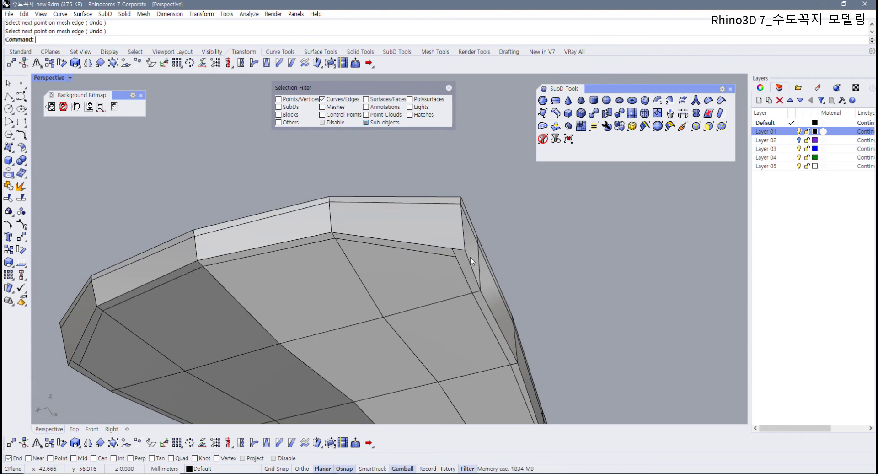
# Step: Allow vertex selection and stitch the stray cut vertex on the lower front edge to the adjacent corner vertex at their average location
pyautogui.click(207, 269)
pyautogui.press('Escape')
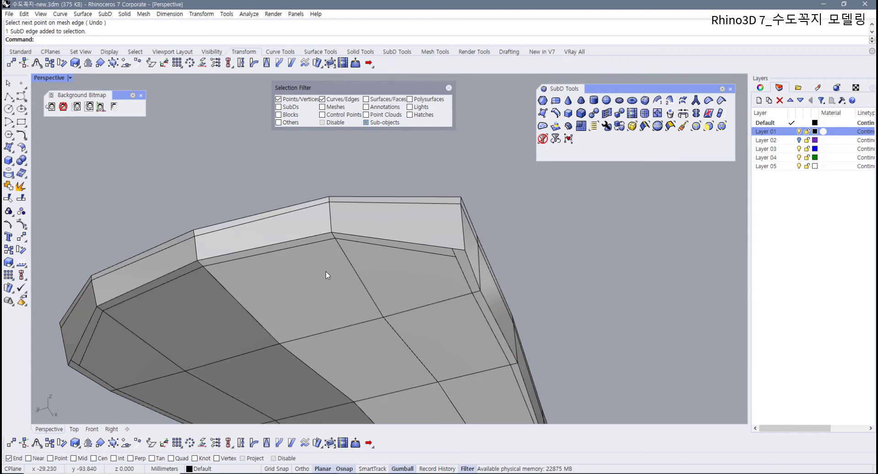
pyautogui.click(453, 253)
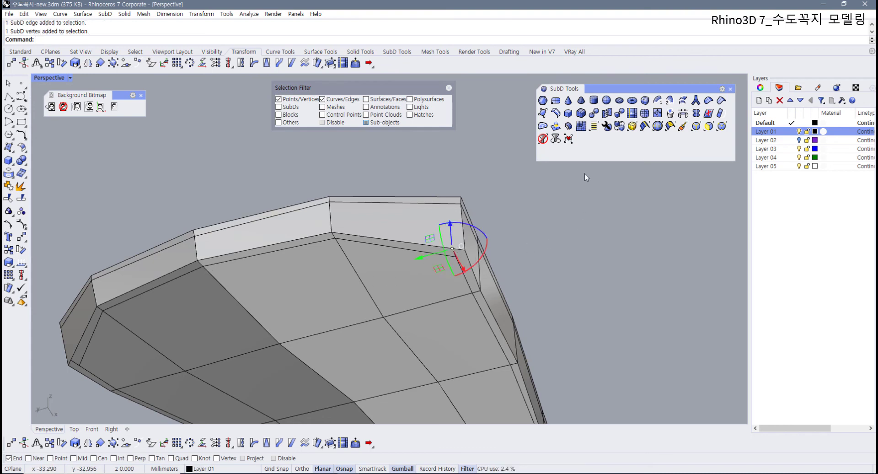
pyautogui.click(610, 115)
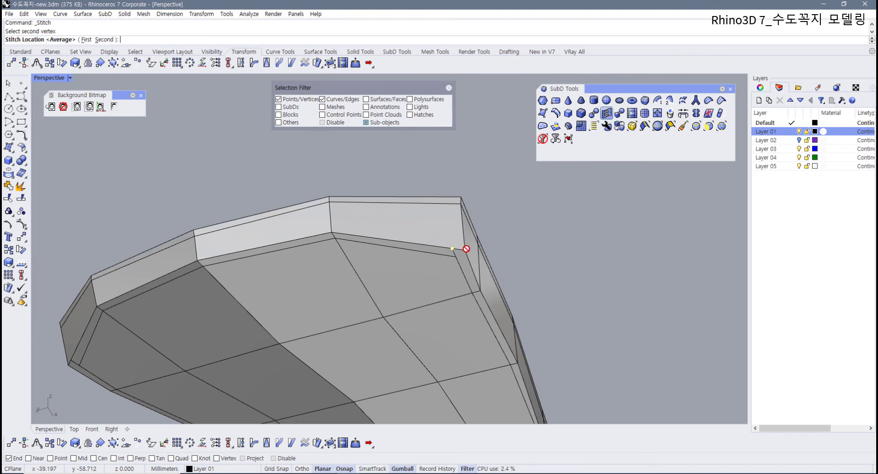
pyautogui.click(462, 250)
pyautogui.press('Return')
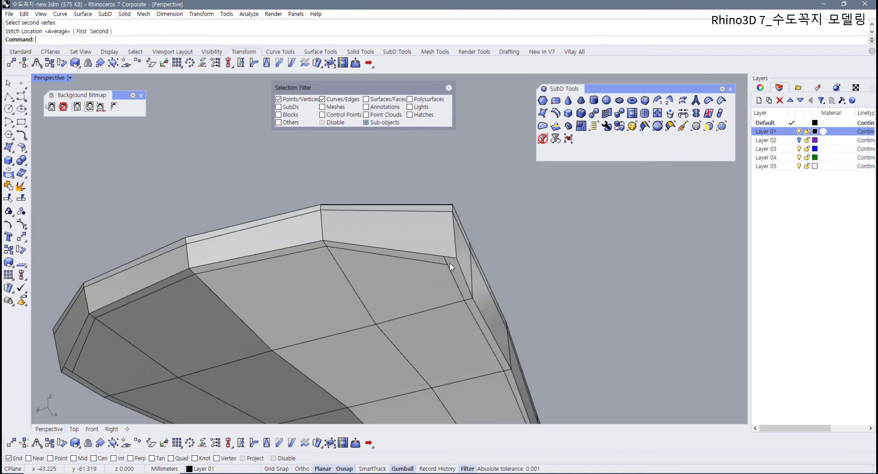
pyautogui.press('Return')
pyautogui.click(444, 256)
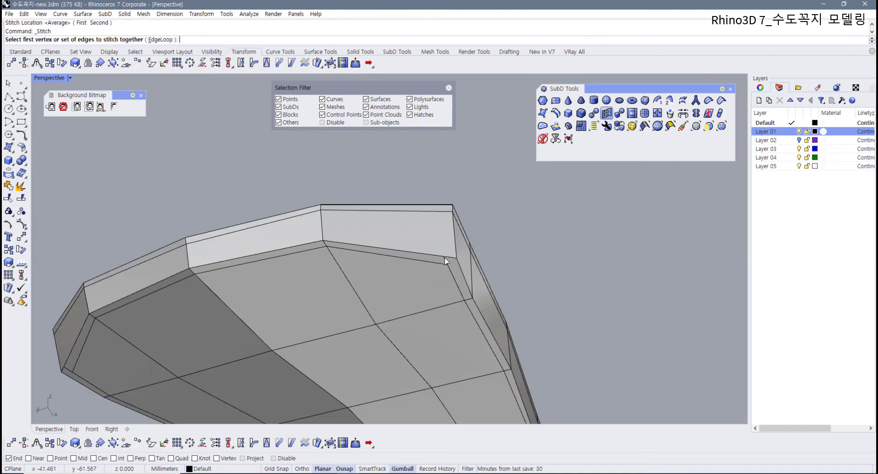
pyautogui.click(456, 260)
pyautogui.press('Return')
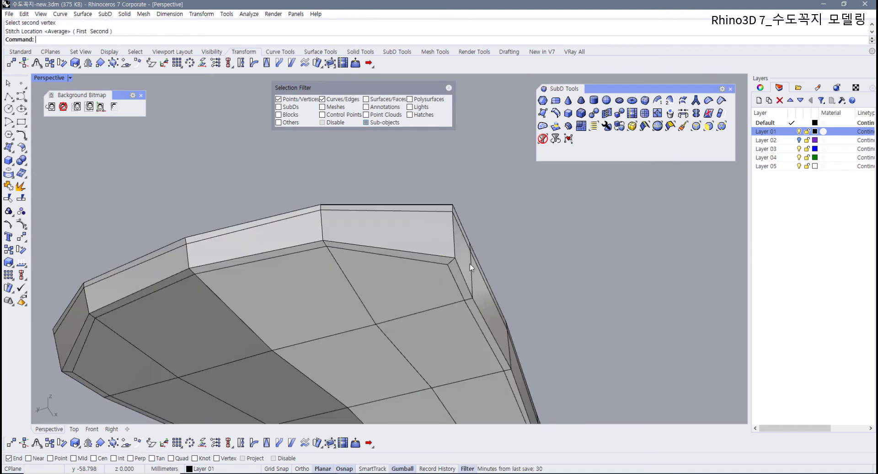
# Step: Return to the four-view layout and examine the arm's front end against the drawing in the Front view, toggling smooth and flat display
pyautogui.moveTo(470, 263); pyautogui.dragTo(450, 275, button='right')
pyautogui.scroll(2, 345, 278)
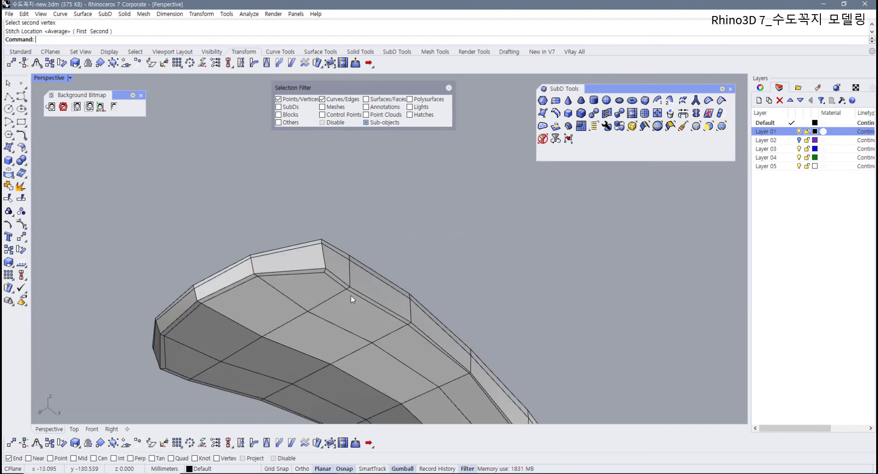
pyautogui.scroll(3, 342, 284)
pyautogui.doubleClick(42, 78)
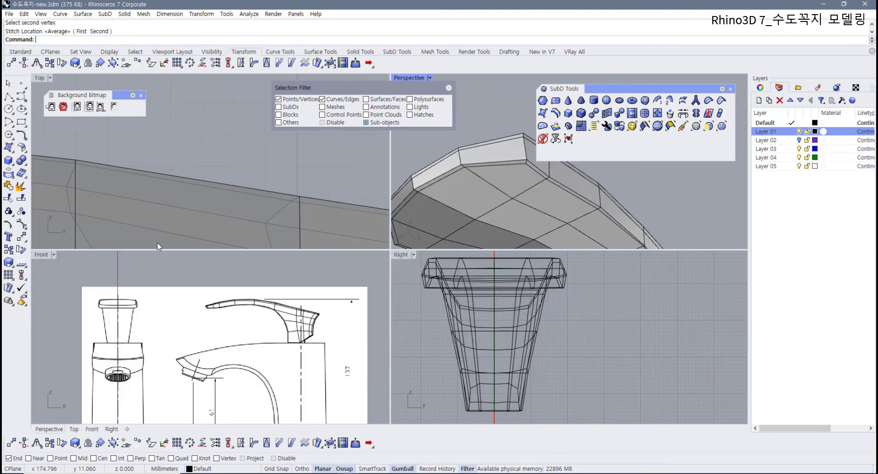
pyautogui.scroll(-2, 112, 221)
pyautogui.scroll(10, 206, 325)
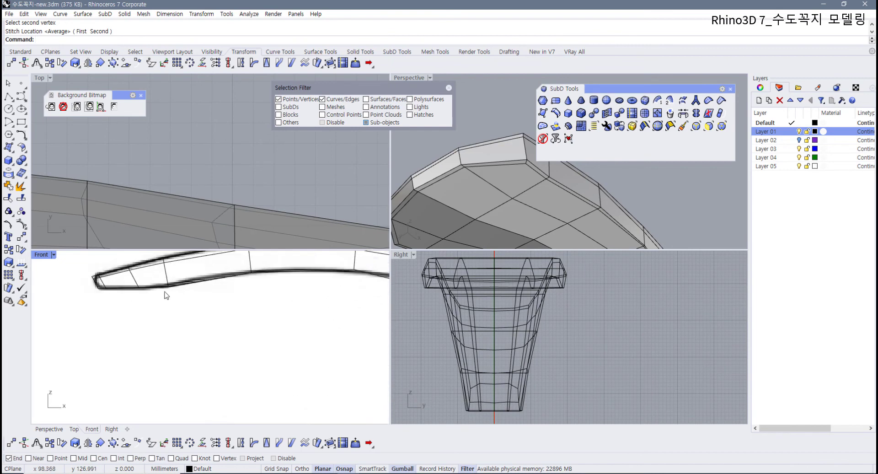
pyautogui.scroll(3, 86, 309)
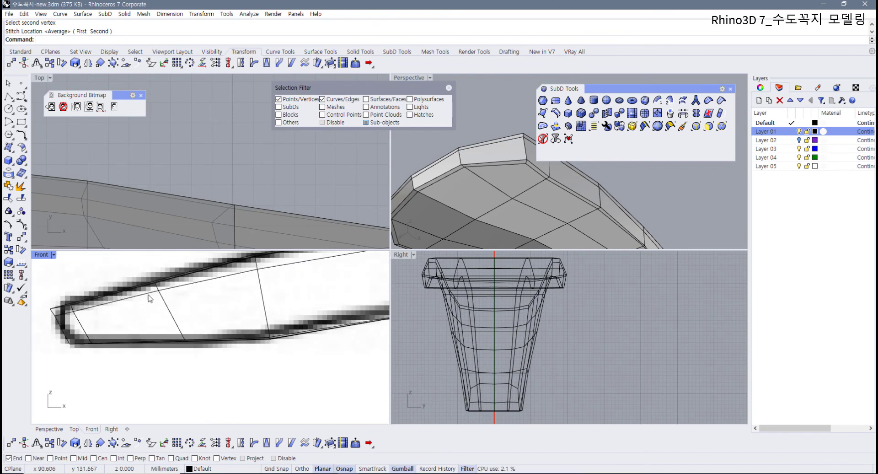
pyautogui.press('Tab')
pyautogui.press('Tab')
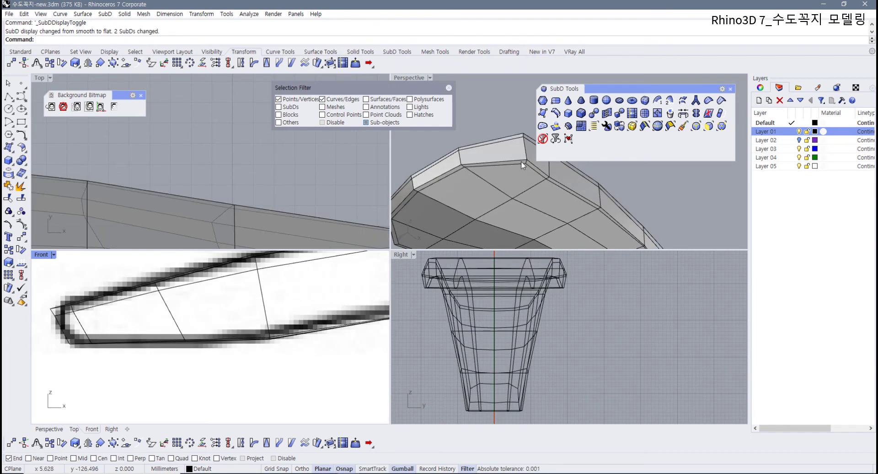
# Step: In the Front view, move the underside's centre vertex at the first cross edge behind the arm's tip horizontally into line with the side corner vertex
pyautogui.scroll(3, 445, 161)
pyautogui.click(448, 153)
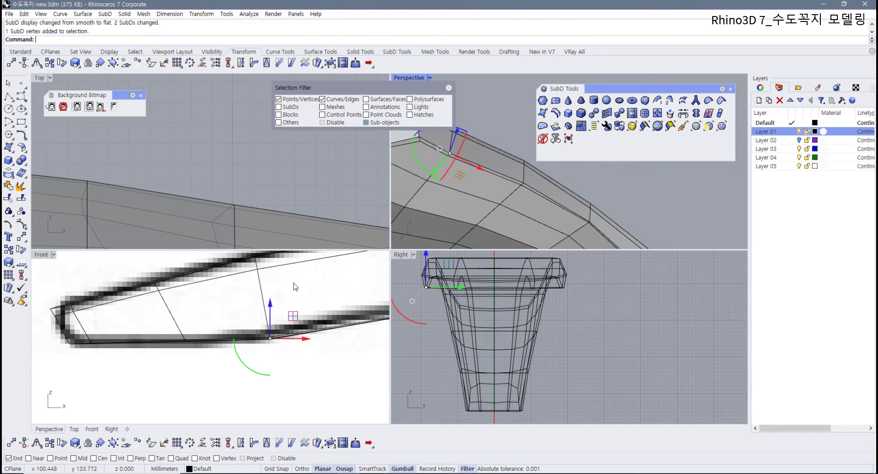
pyautogui.click(269, 339)
pyautogui.scroll(5, 270, 336)
pyautogui.scroll(4, 270, 337)
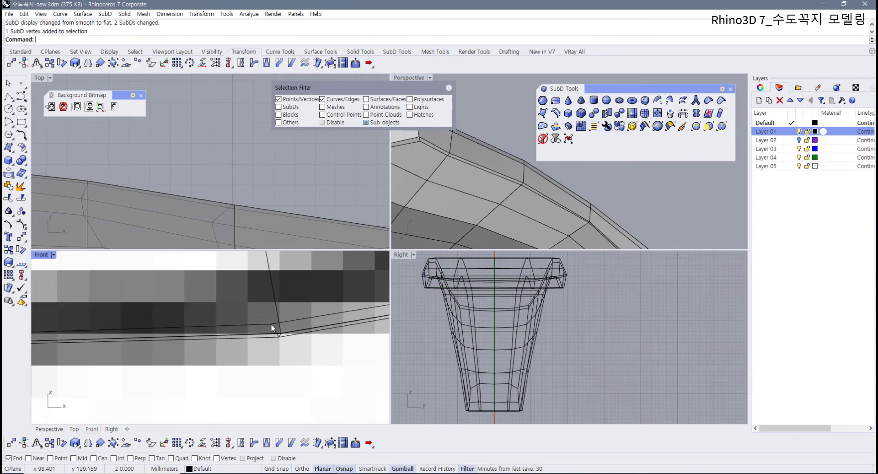
pyautogui.click(270, 323)
pyautogui.moveTo(290, 305); pyautogui.dragTo(301, 303)
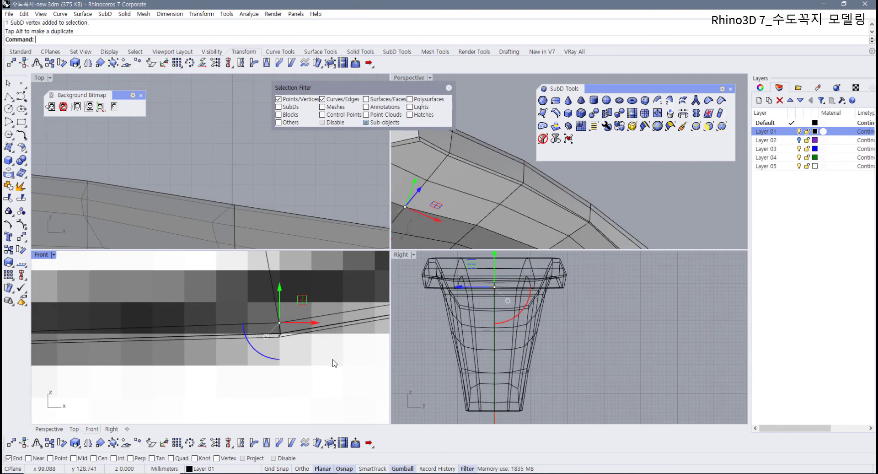
# Step: Shift the same cross edge's supporting vertex and its two lower corner vertices horizontally to align them vertically with the centre vertex
pyautogui.scroll(5, 257, 347)
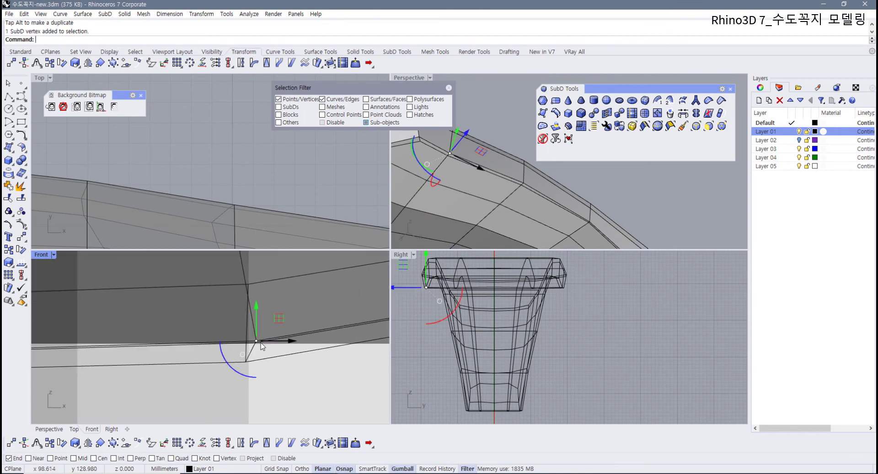
pyautogui.scroll(2, 267, 324)
pyautogui.moveTo(267, 323); pyautogui.dragTo(253, 319)
pyautogui.scroll(-2, 264, 323)
pyautogui.click(273, 368)
pyautogui.scroll(-4, 230, 341)
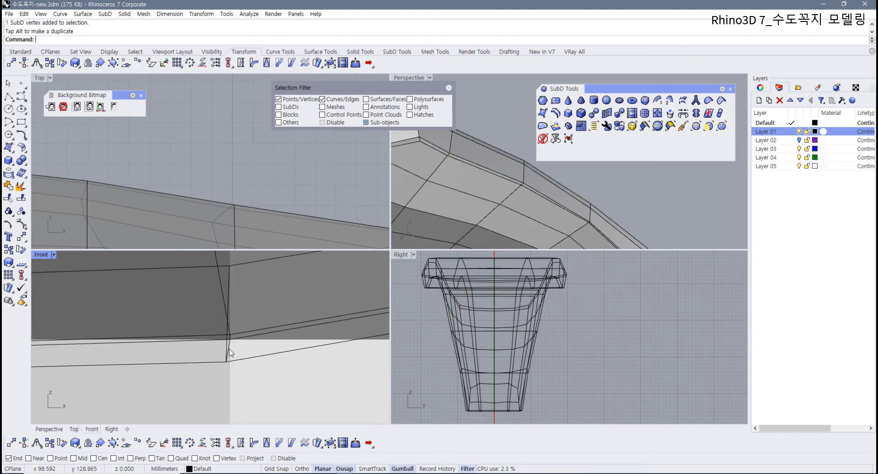
pyautogui.scroll(2, 230, 352)
pyautogui.moveTo(215, 358); pyautogui.dragTo(237, 379)
pyautogui.moveTo(246, 347); pyautogui.dragTo(253, 348)
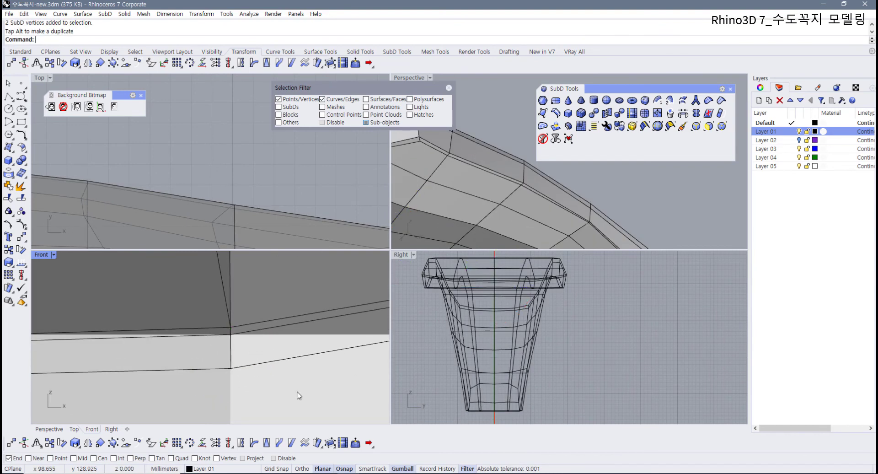
# Step: Enlarge the Perspective view to full size and examine the arm's underside and neck, toggling smooth and flat display
pyautogui.scroll(5, 254, 327)
pyautogui.scroll(-4, 256, 382)
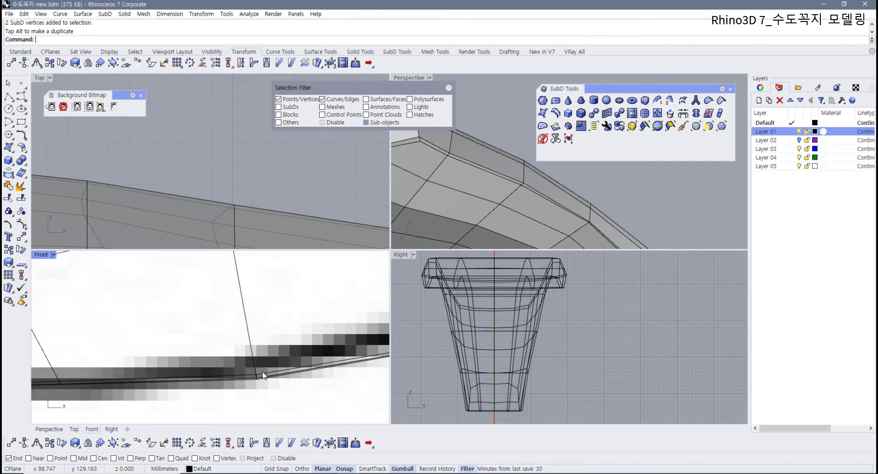
pyautogui.scroll(-5, 496, 197)
pyautogui.keyDown('shift'); pyautogui.moveTo(496, 196); pyautogui.dragTo(491, 193, button='right'); pyautogui.keyUp('shift')
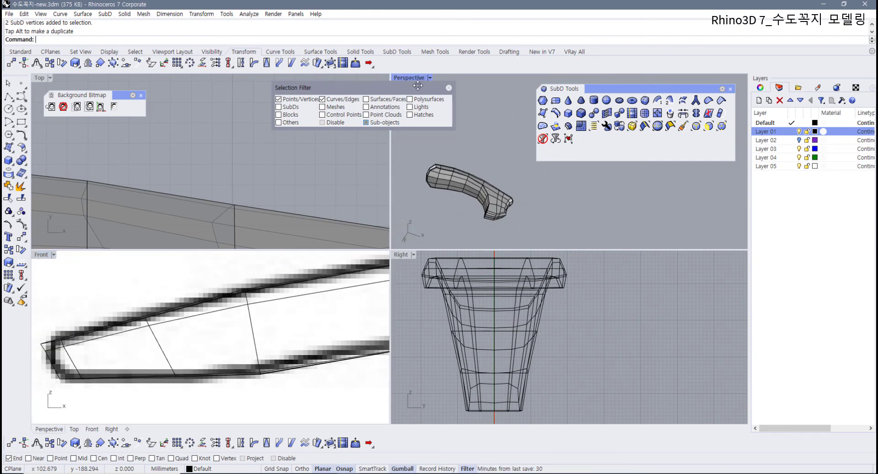
pyautogui.doubleClick(408, 77)
pyautogui.scroll(5, 266, 282)
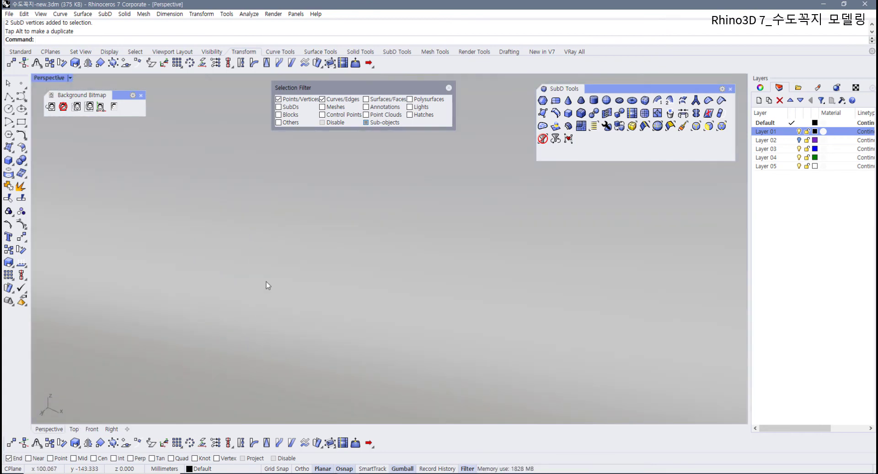
pyautogui.scroll(6, 270, 291)
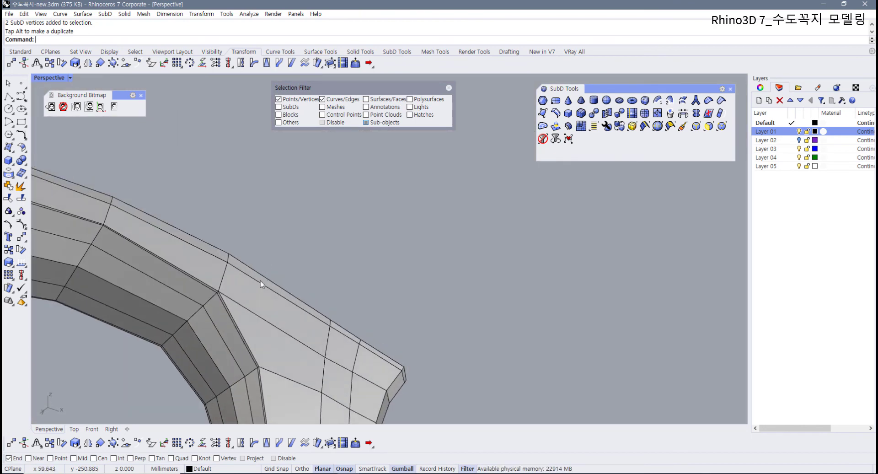
pyautogui.press('Tab')
pyautogui.scroll(-6, 260, 281)
pyautogui.moveTo(270, 295); pyautogui.dragTo(450, 267, button='right')
pyautogui.press('Tab')
pyautogui.click(577, 264)
pyautogui.click(617, 219)
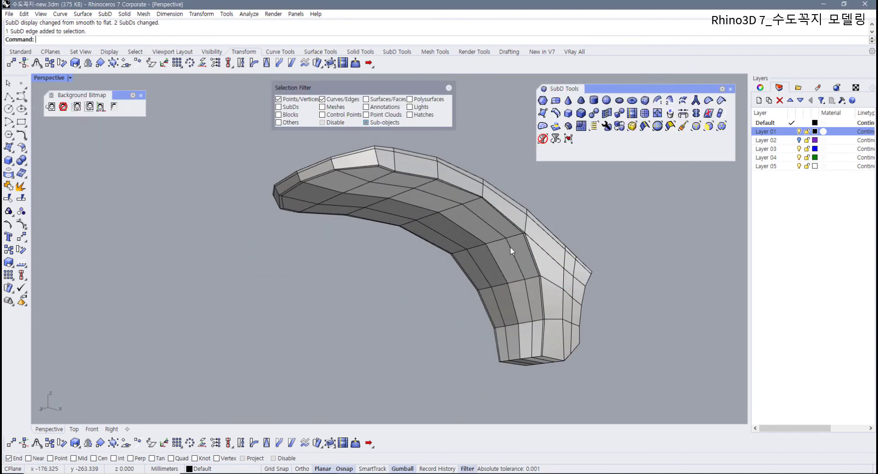
# Step: Start inserting a supporting edge on the arm's side face just above its lower edge, with points on the four cross edges nearest the tip
pyautogui.scroll(2, 510, 247)
pyautogui.scroll(2, 509, 246)
pyautogui.scroll(3, 284, 196)
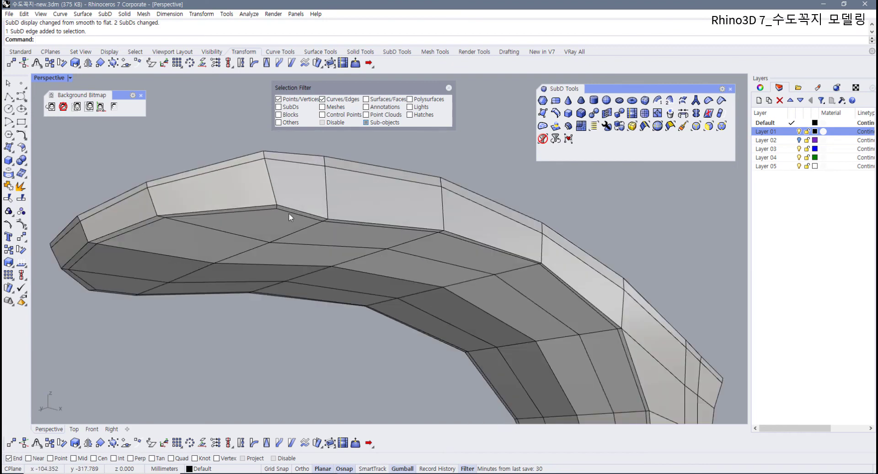
pyautogui.moveTo(271, 239); pyautogui.dragTo(251, 265, button='right')
pyautogui.scroll(2, 229, 297)
pyautogui.moveTo(229, 307); pyautogui.dragTo(264, 262, button='right')
pyautogui.scroll(2, 234, 263)
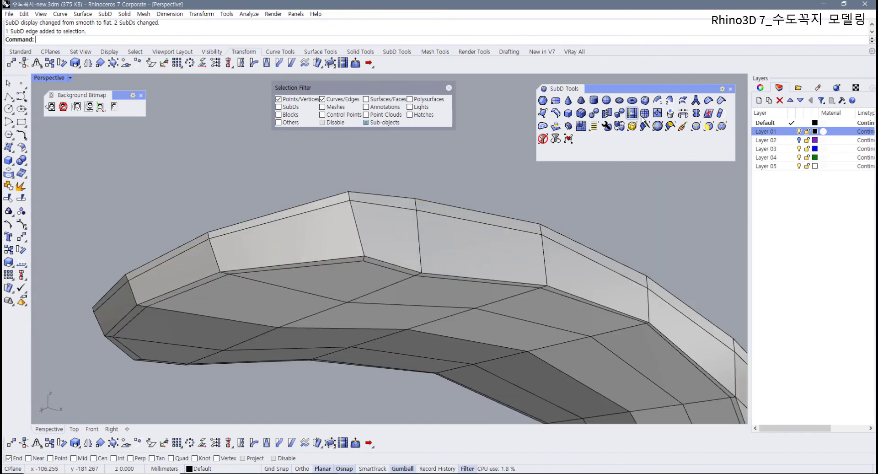
pyautogui.click(658, 113)
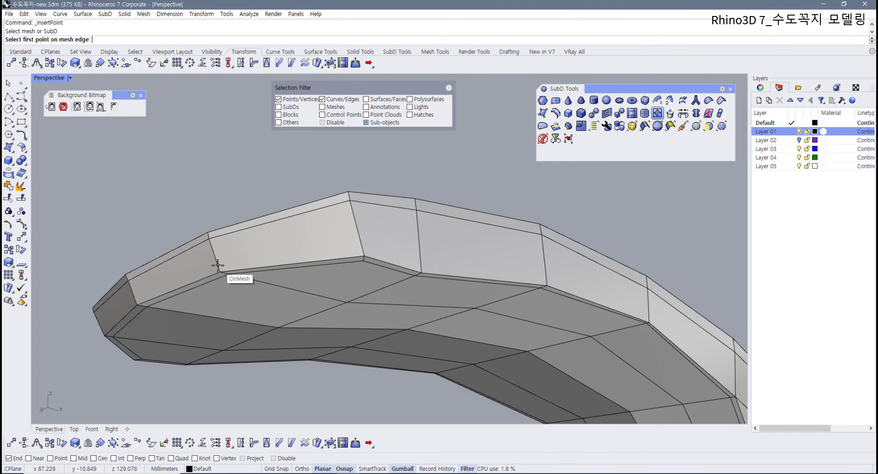
pyautogui.moveTo(240, 268); pyautogui.dragTo(261, 263, button='right')
pyautogui.scroll(-6, 299, 274)
pyautogui.scroll(6, 338, 233)
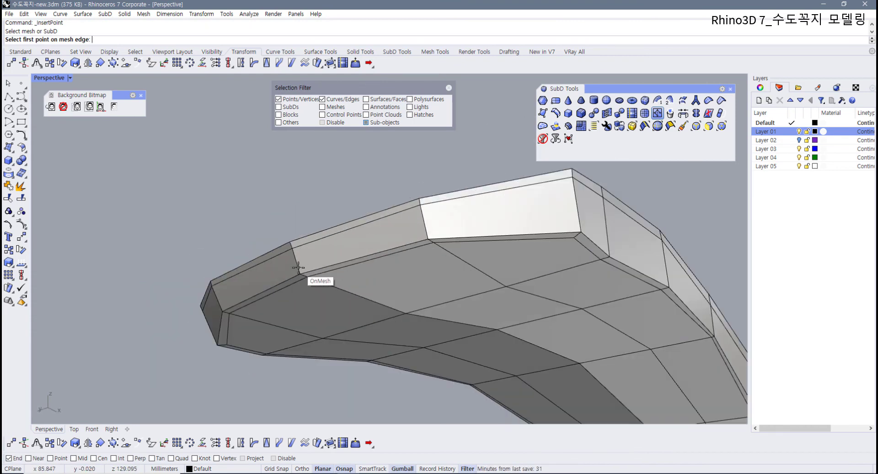
pyautogui.click(299, 270)
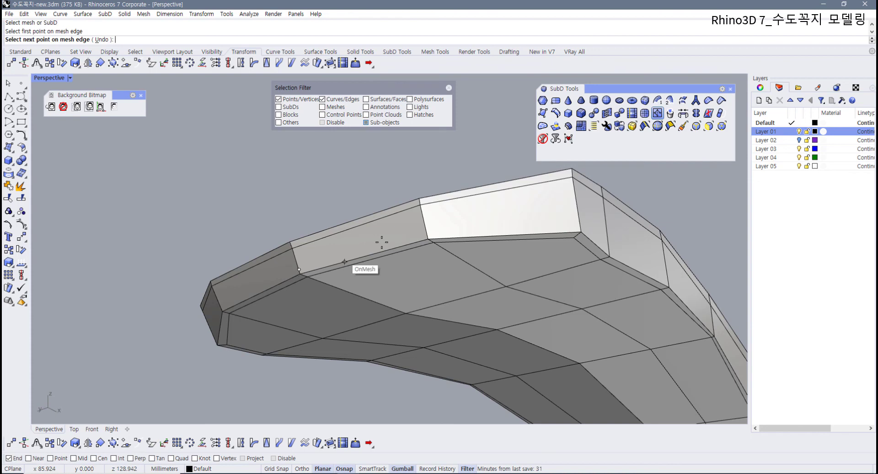
pyautogui.click(426, 233)
pyautogui.click(580, 225)
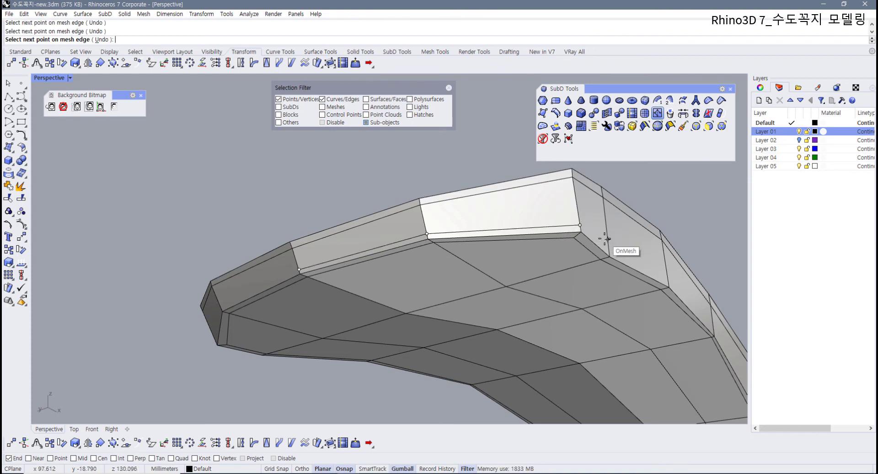
pyautogui.click(607, 248)
# Step: Continue the side supporting edge along the arm with points on the next two cross edges, up to the neck junction
pyautogui.scroll(-5, 608, 248)
pyautogui.moveTo(606, 249); pyautogui.dragTo(517, 259, button='right')
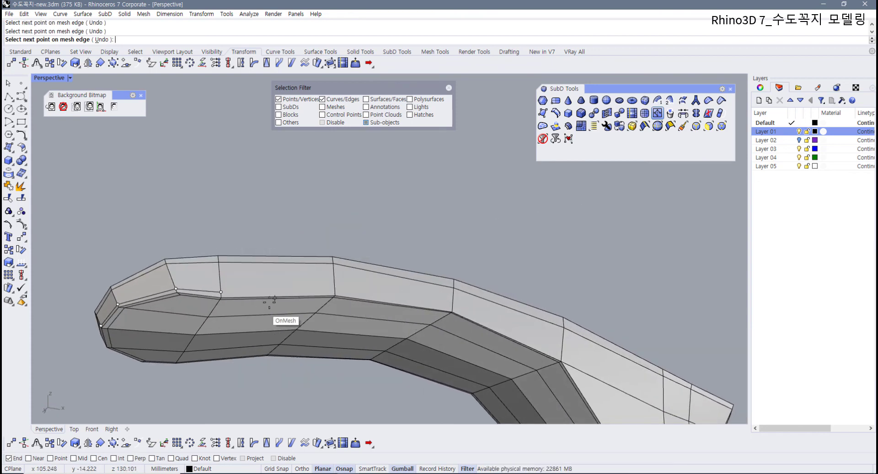
pyautogui.click(336, 292)
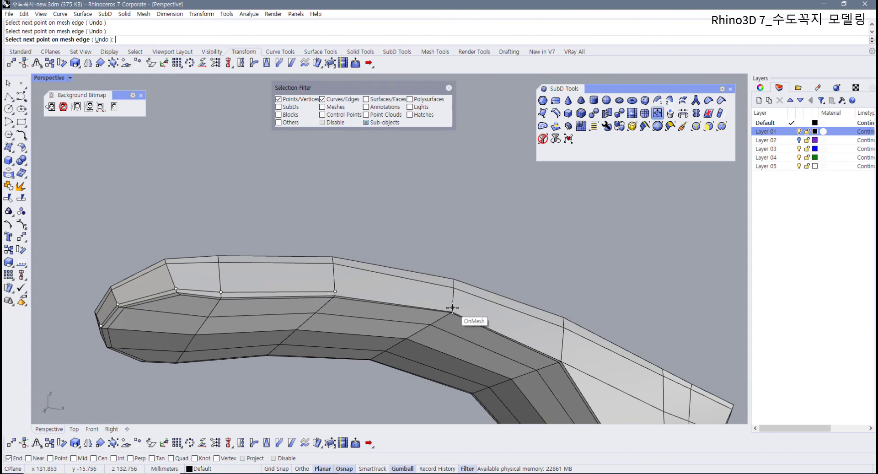
pyautogui.click(452, 308)
pyautogui.scroll(-3, 485, 319)
pyautogui.moveTo(487, 319); pyautogui.dragTo(304, 305, button='right')
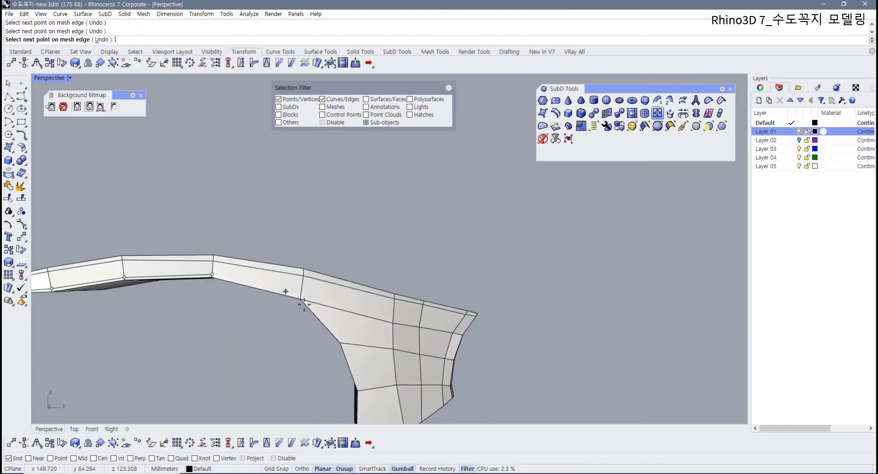
pyautogui.scroll(2, 300, 297)
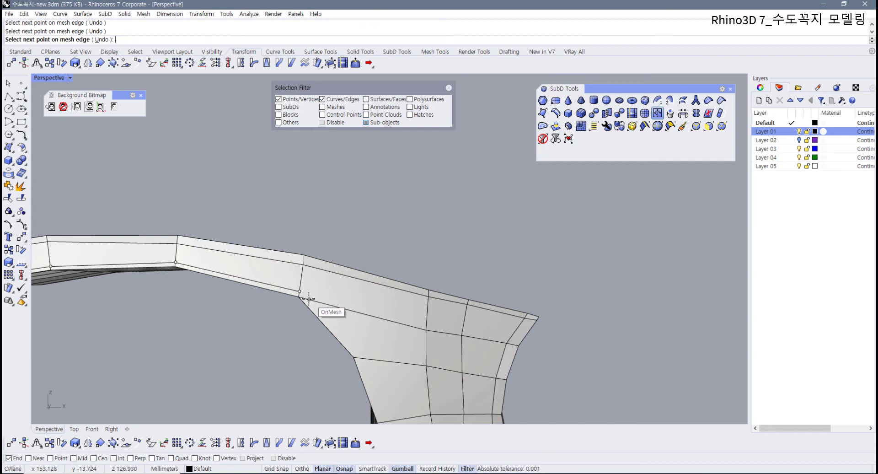
# Step: Carry the supporting edge down the neck's side beside its inner corner to the base's bottom edge and finish the insertion
pyautogui.click(308, 299)
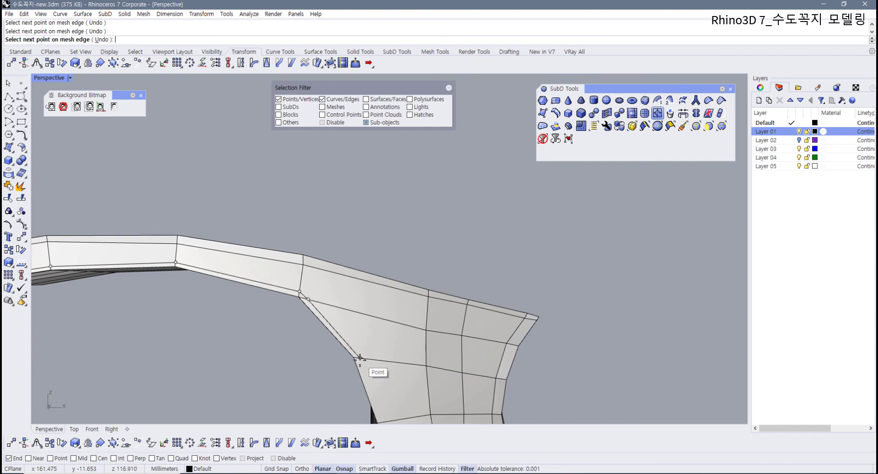
pyautogui.click(360, 358)
pyautogui.keyDown('shift'); pyautogui.moveTo(360, 358); pyautogui.dragTo(359, 327, button='right'); pyautogui.keyUp('shift')
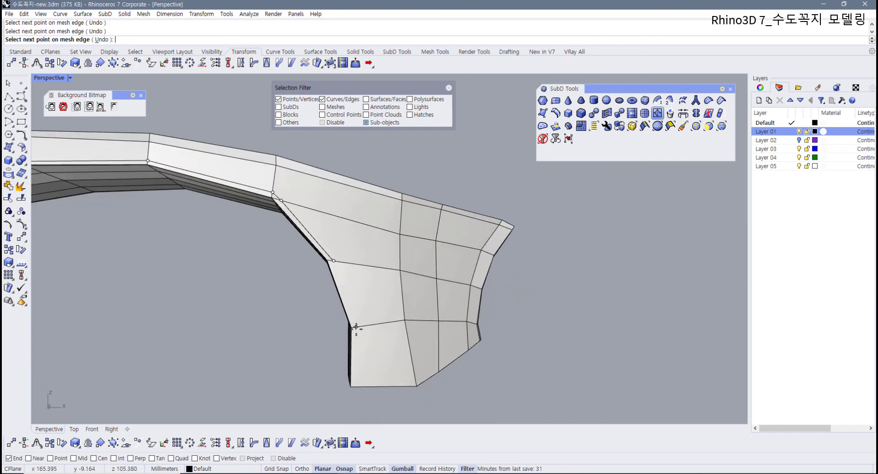
pyautogui.click(357, 327)
pyautogui.click(356, 387)
pyautogui.rightClick(359, 384)
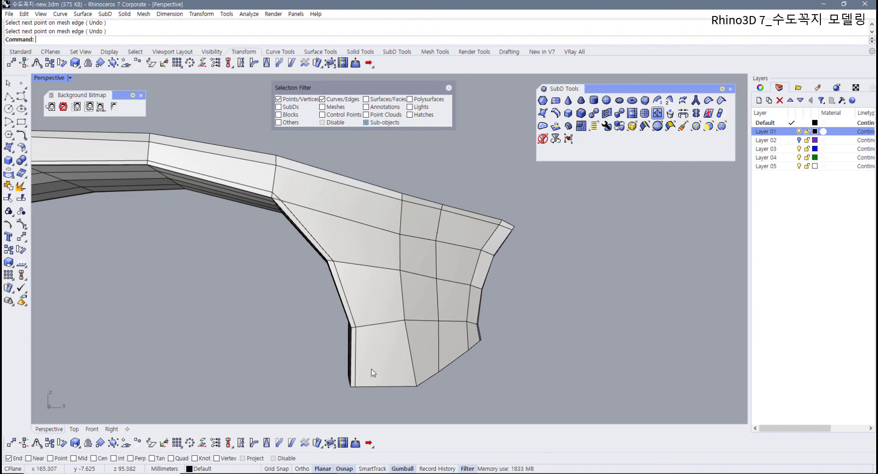
# Step: Stitch the stray cut vertex at the arm-neck junction to the adjacent vertex at their average location
pyautogui.scroll(-7, 368, 357)
pyautogui.keyDown('shift'); pyautogui.moveTo(342, 306); pyautogui.dragTo(342, 337, button='right'); pyautogui.keyUp('shift')
pyautogui.scroll(12, 342, 330)
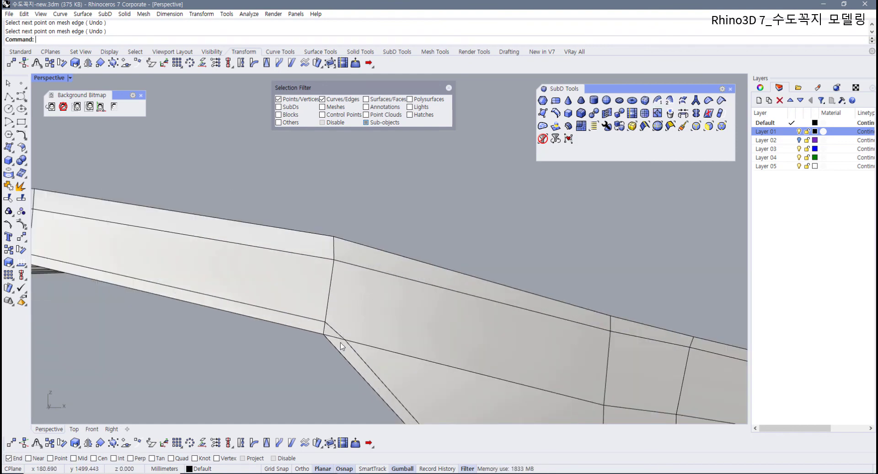
pyautogui.click(346, 340)
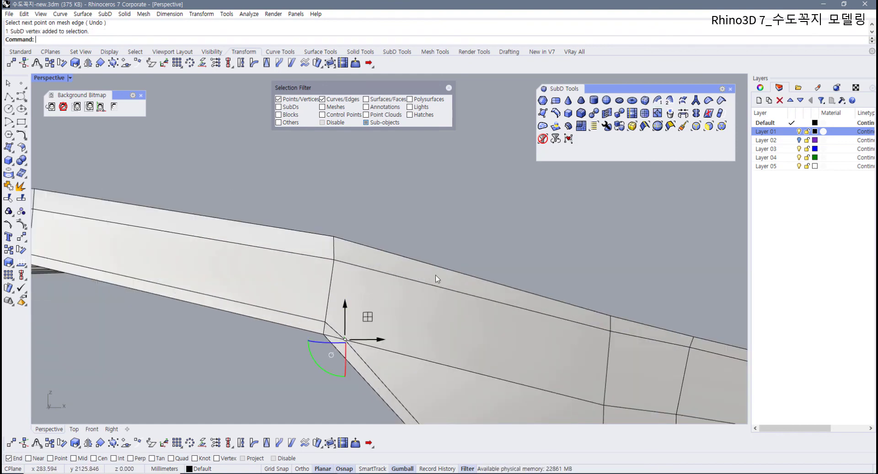
pyautogui.click(604, 114)
pyautogui.click(344, 341)
pyautogui.click(325, 333)
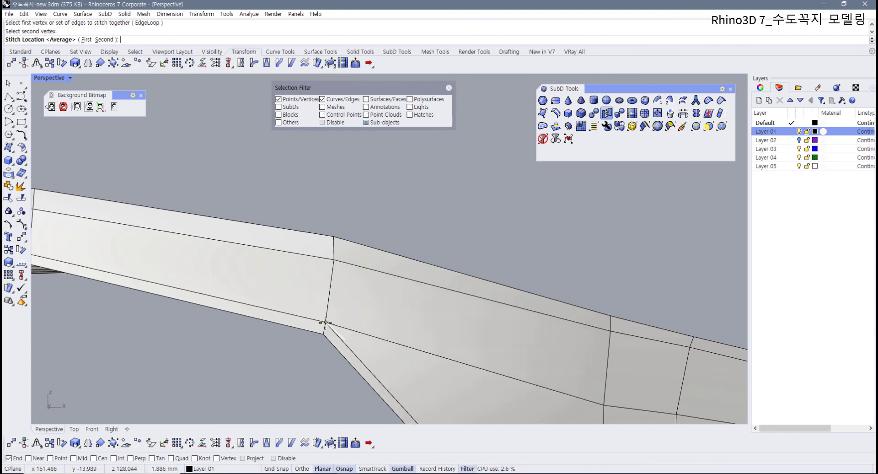
pyautogui.rightClick(325, 333)
# Step: Start inserting a supporting edge around the neck's base, placing points just above the bottom edge from the inner face's centre line to its side corner
pyautogui.scroll(-8, 372, 324)
pyautogui.scroll(5, 404, 314)
pyautogui.moveTo(373, 324); pyautogui.dragTo(439, 337, button='right')
pyautogui.scroll(6, 487, 303)
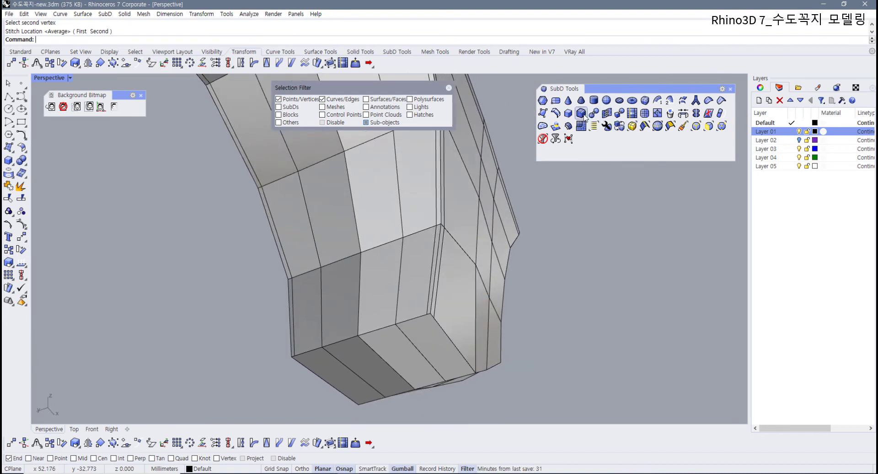
pyautogui.click(658, 114)
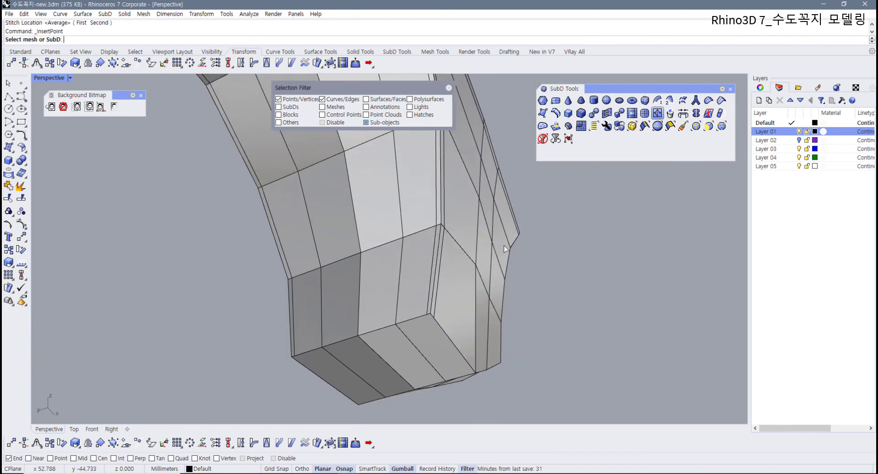
pyautogui.scroll(2, 362, 330)
pyautogui.click(356, 335)
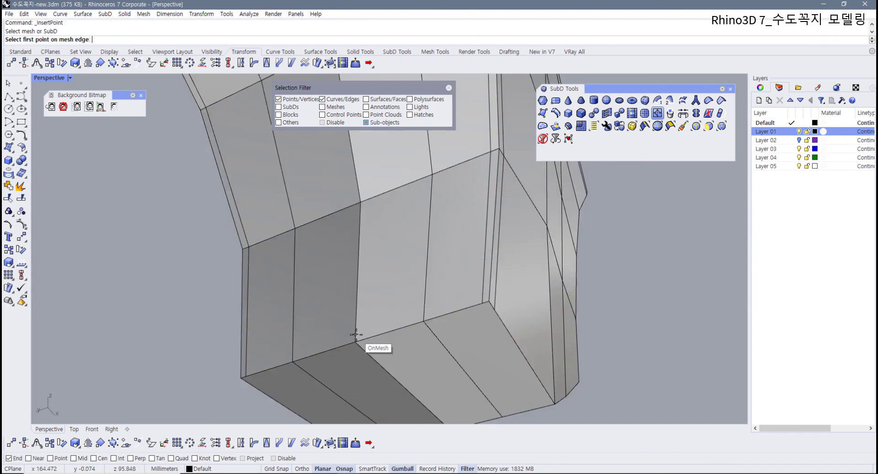
pyautogui.click(356, 334)
pyautogui.click(423, 312)
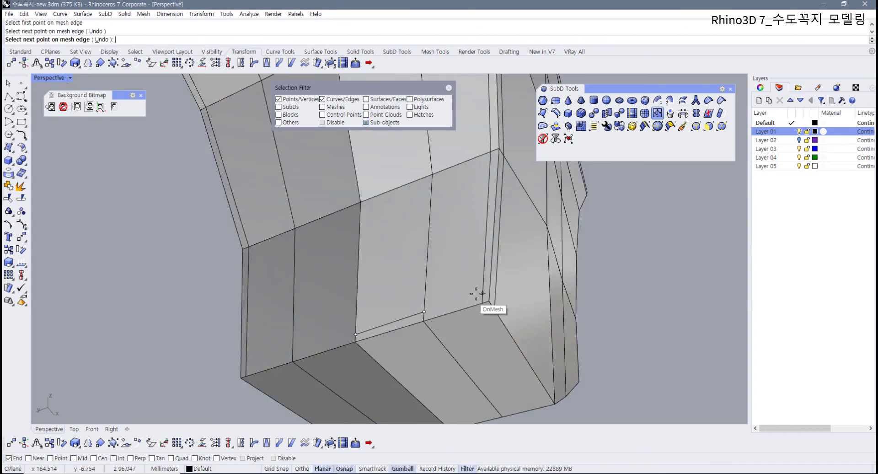
pyautogui.click(483, 294)
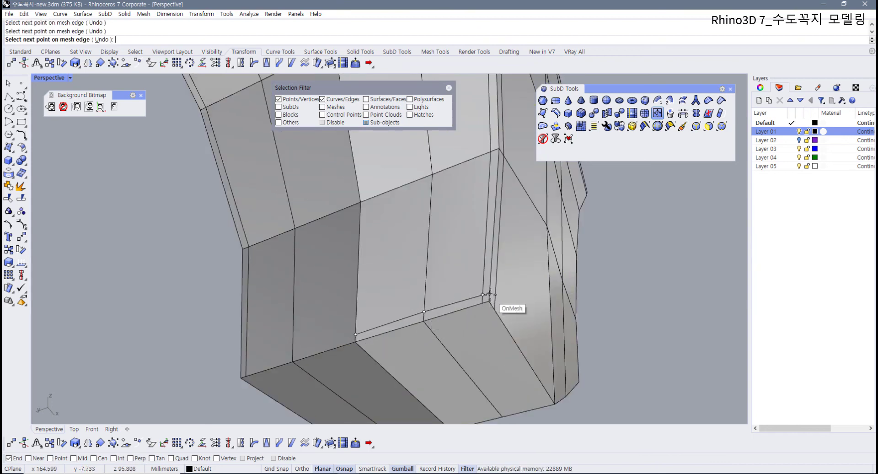
pyautogui.click(490, 292)
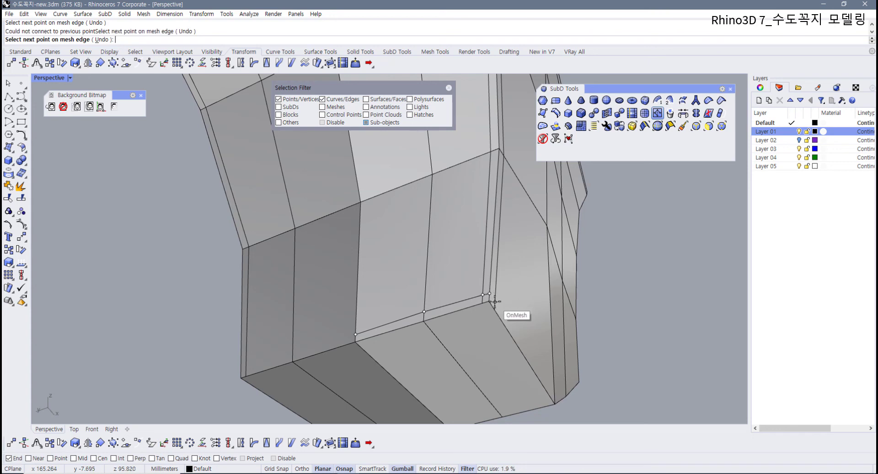
# Step: Continue the supporting edge just above the base's bottom edge around the neck's side and back, and finish the insertion
pyautogui.moveTo(495, 300); pyautogui.dragTo(257, 346, button='right')
pyautogui.keyDown('shift'); pyautogui.moveTo(257, 347); pyautogui.dragTo(530, 210, button='right'); pyautogui.keyUp('shift')
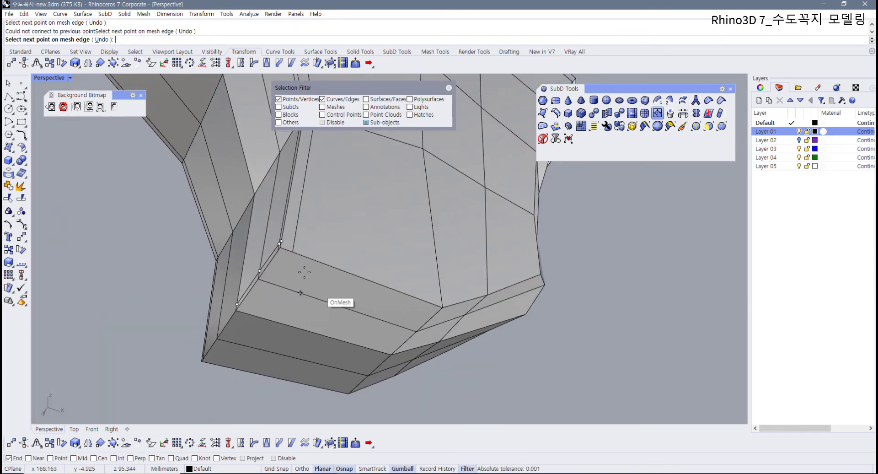
pyautogui.click(293, 246)
pyautogui.scroll(-6, 308, 271)
pyautogui.moveTo(307, 276); pyautogui.dragTo(304, 312, button='right')
pyautogui.scroll(5, 304, 312)
pyautogui.click(294, 272)
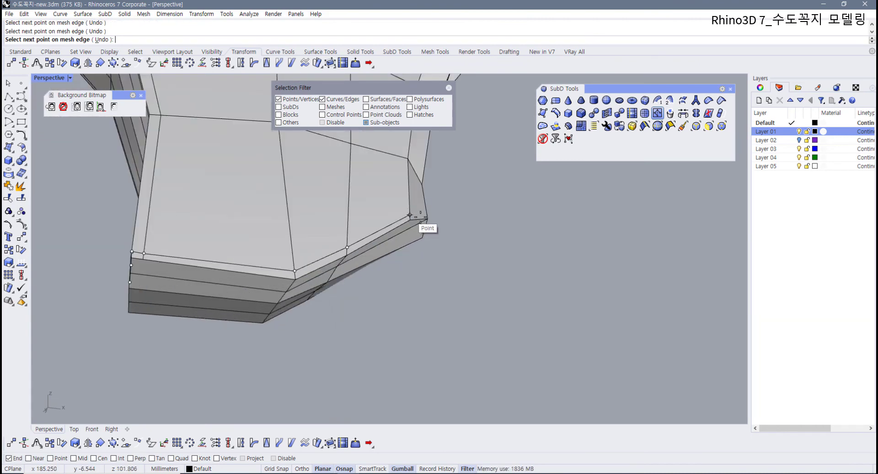
pyautogui.scroll(-3, 420, 217)
pyautogui.moveTo(419, 219); pyautogui.dragTo(310, 262, button='right')
pyautogui.scroll(6, 278, 279)
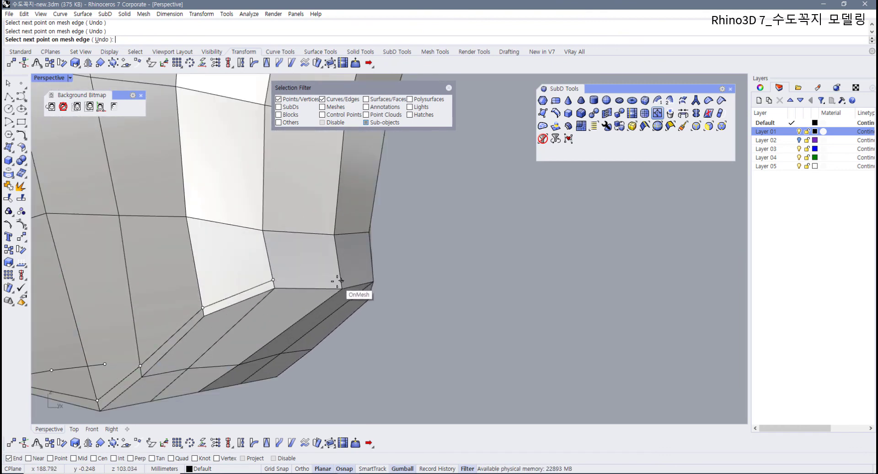
pyautogui.rightClick(338, 281)
# Step: Insert a supporting edge across the base's bottom face, just inside its inner edge, from the centre line to the side corner
pyautogui.moveTo(356, 298); pyautogui.dragTo(300, 304, button='right')
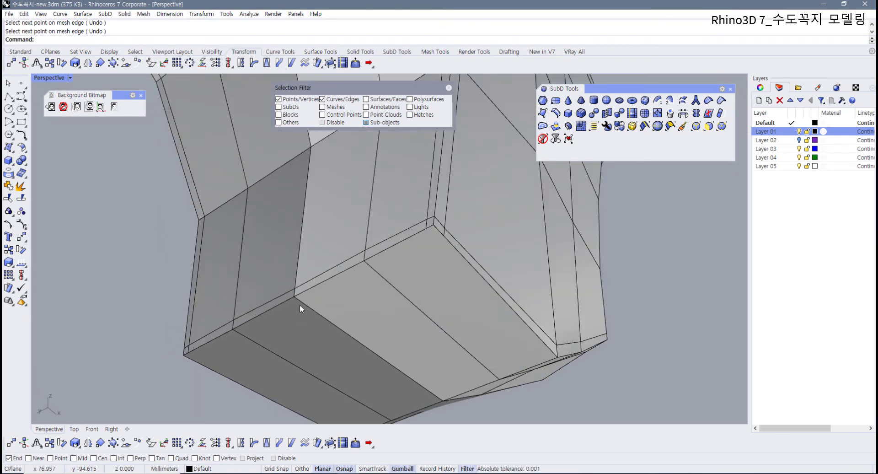
pyautogui.rightClick(301, 301)
pyautogui.click(301, 301)
pyautogui.click(300, 300)
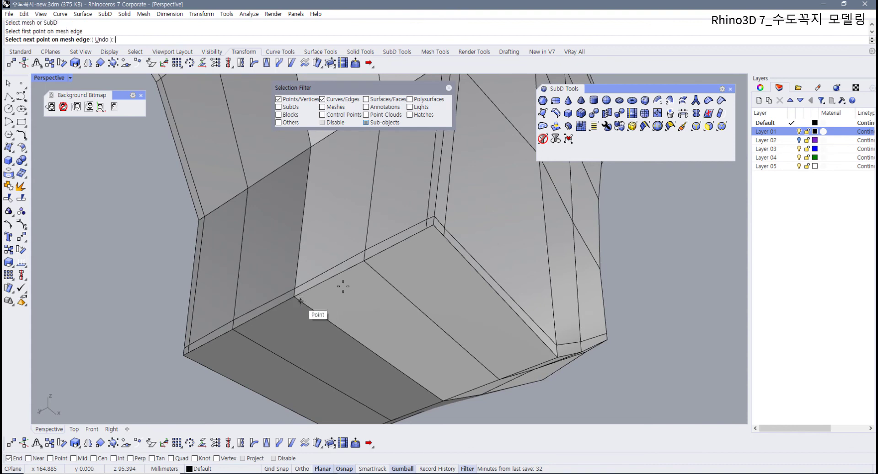
pyautogui.click(369, 267)
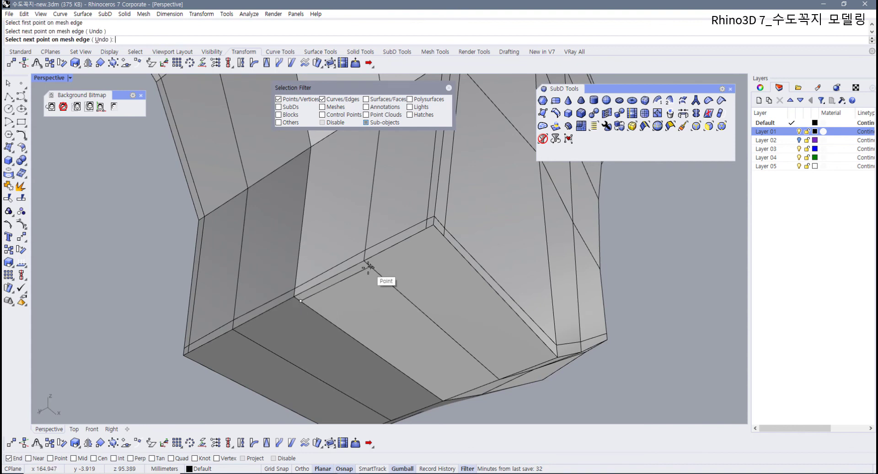
pyautogui.click(439, 233)
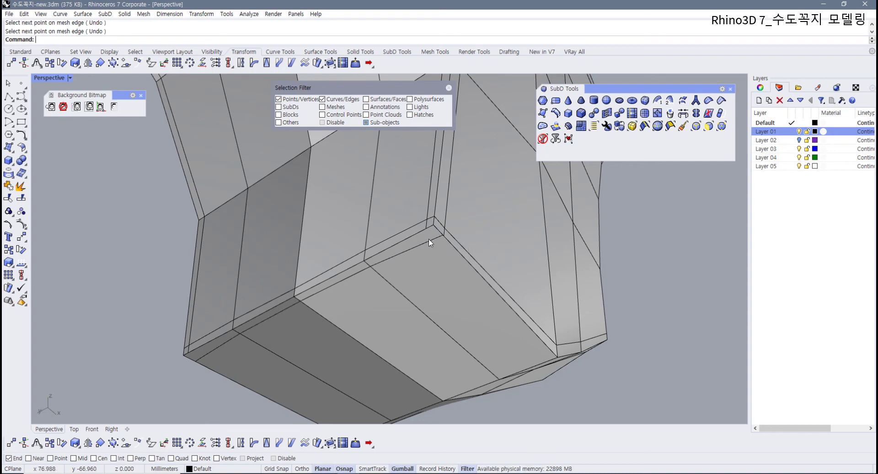
# Step: Start another supporting edge at the existing vertex just above the base's inner side corner, placing its next point on the bottom face
pyautogui.press('Return')
pyautogui.click(425, 229)
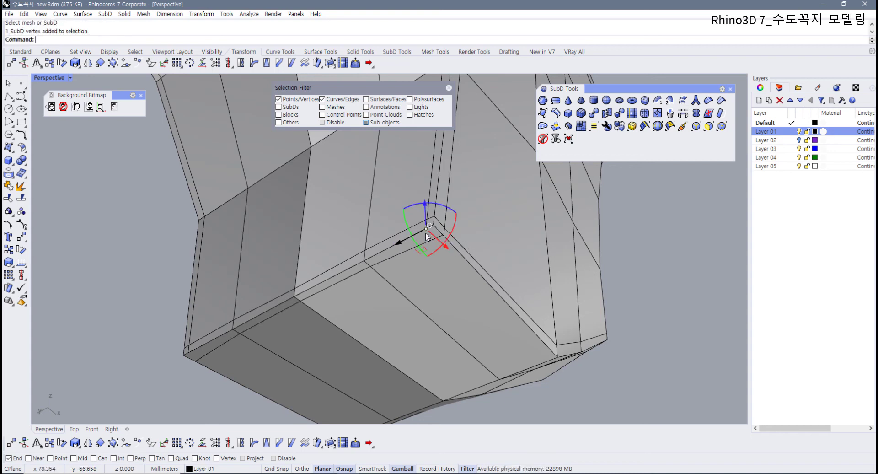
pyautogui.press('Return')
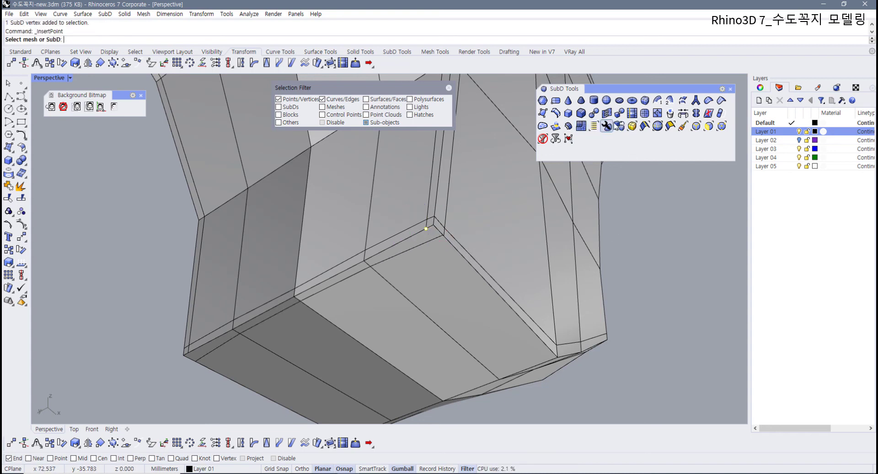
pyautogui.click(427, 231)
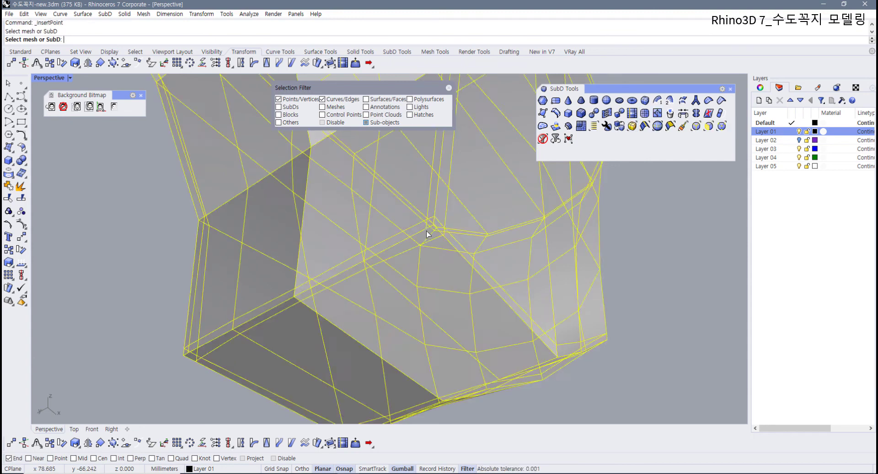
pyautogui.click(217, 458)
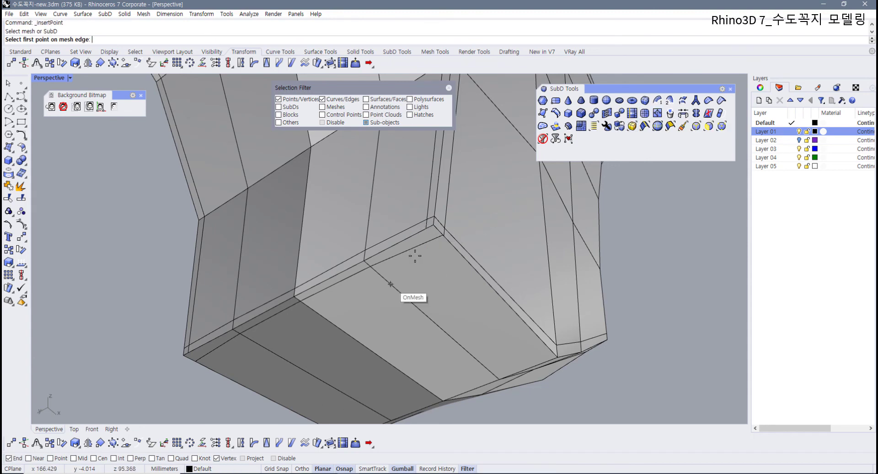
pyautogui.click(426, 231)
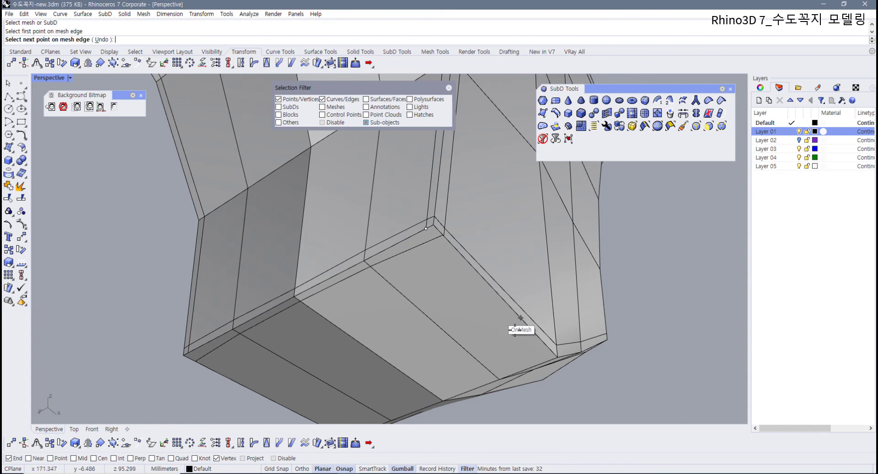
pyautogui.click(433, 238)
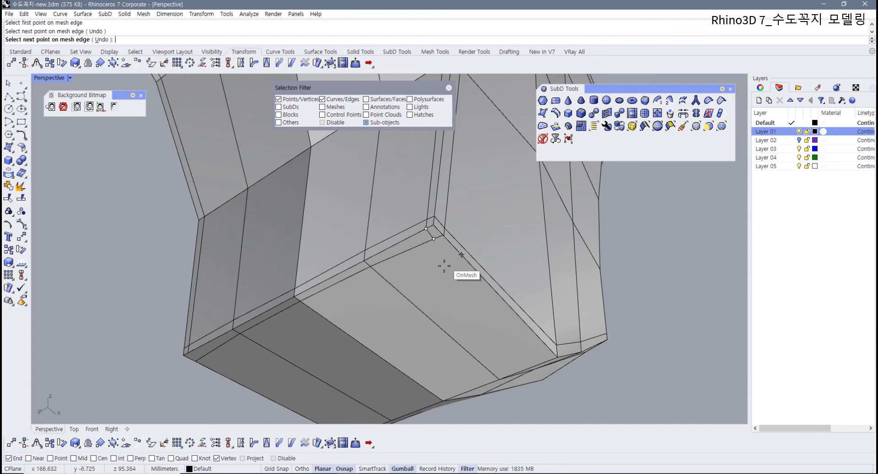
# Step: Continue the supporting edge across the bottom face, just inside its side edge, to the back corner and finish the insertion
pyautogui.click(228, 457)
pyautogui.moveTo(426, 317); pyautogui.dragTo(333, 257, button='right')
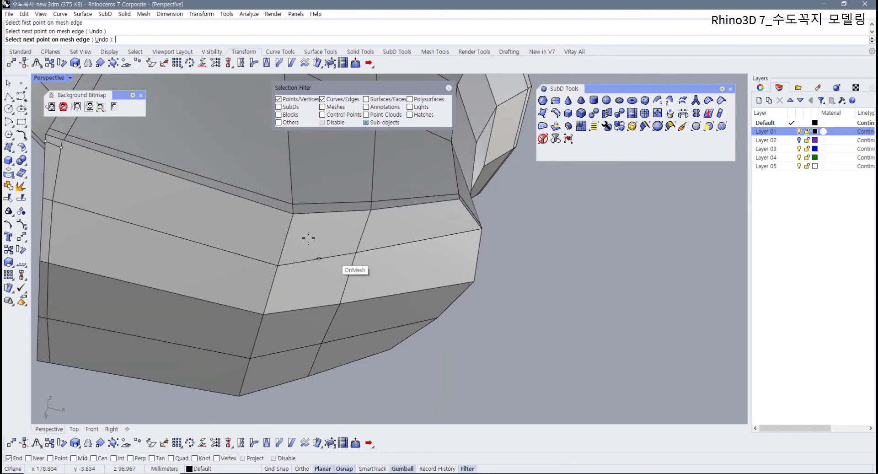
pyautogui.click(293, 222)
pyautogui.click(369, 217)
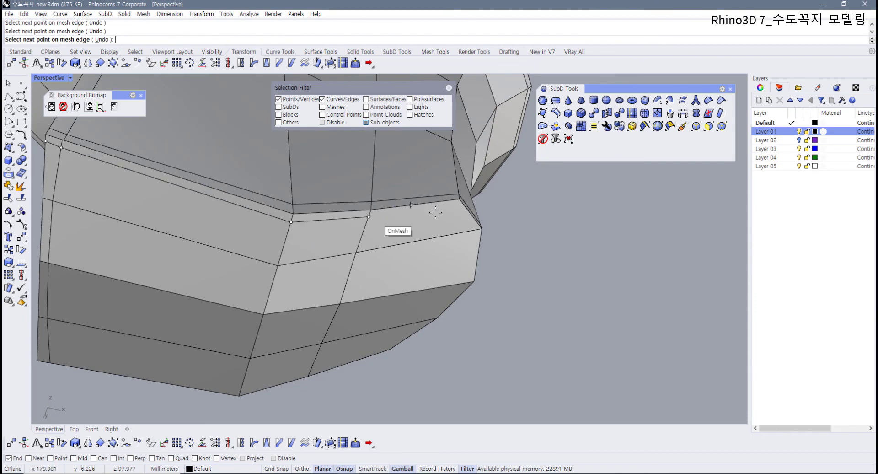
pyautogui.moveTo(439, 213); pyautogui.dragTo(246, 282, button='right')
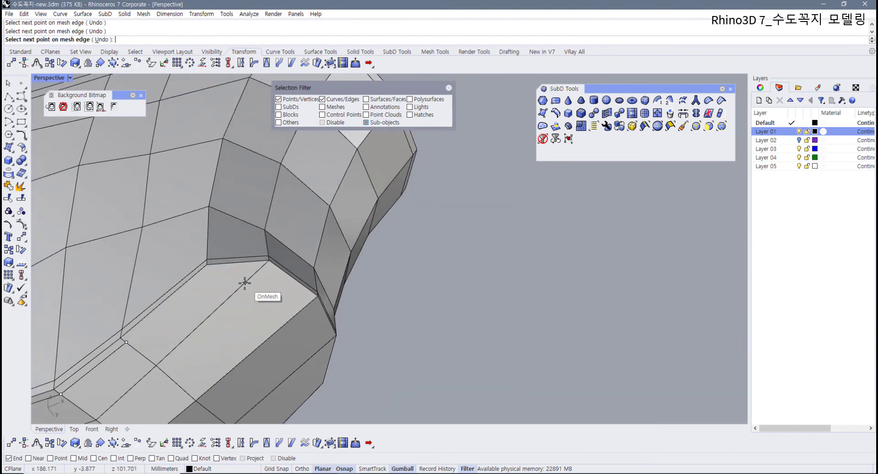
pyautogui.click(215, 266)
pyautogui.rightClick(216, 277)
# Step: Insert a supporting edge across the base's bottom face, just inside its back edge, from the side supporting edge to the centre line
pyautogui.rightClick(215, 278)
pyautogui.click(206, 273)
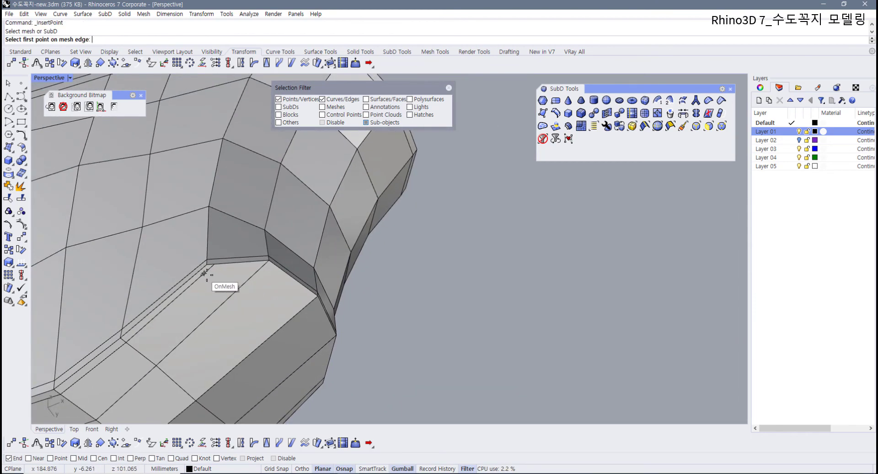
pyautogui.click(207, 271)
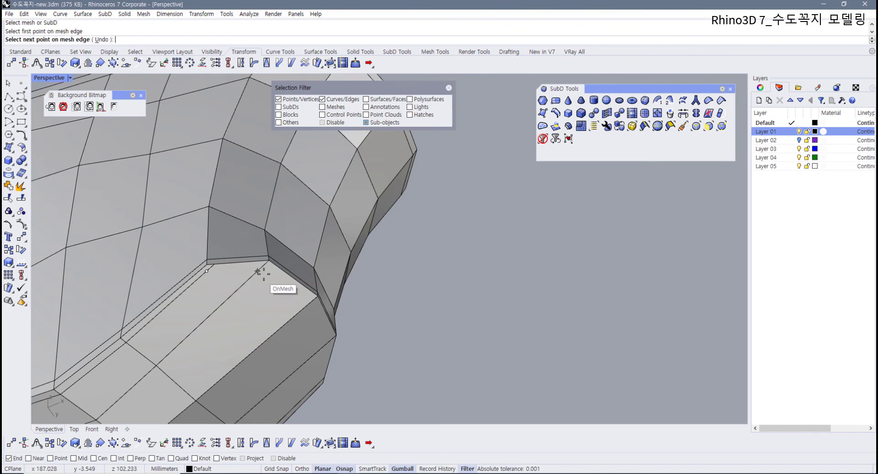
pyautogui.click(261, 268)
pyautogui.click(312, 300)
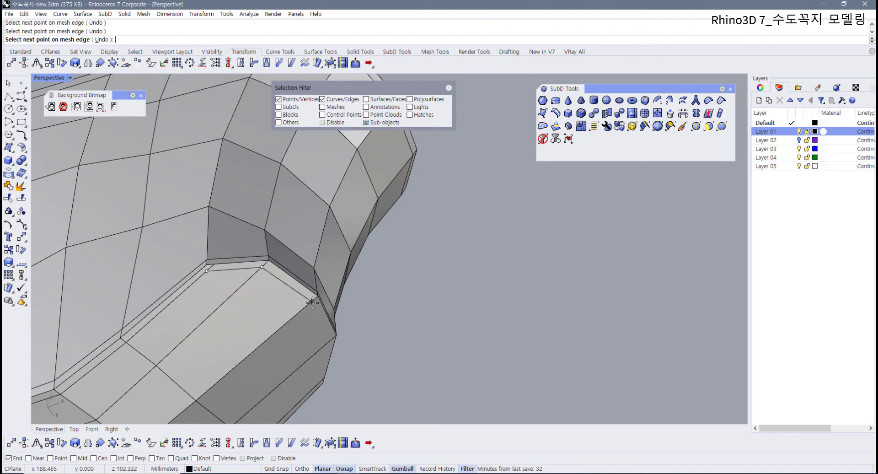
pyautogui.rightClick(313, 301)
# Step: Stitch the stray vertex on the base's back bottom edge to the adjacent corner vertex at their average location
pyautogui.moveTo(265, 285); pyautogui.dragTo(234, 276, button='right')
pyautogui.scroll(4, 249, 279)
pyautogui.keyDown('ctrl'); pyautogui.keyDown('shift'); pyautogui.click(252, 270); pyautogui.keyUp('shift'); pyautogui.keyUp('ctrl')
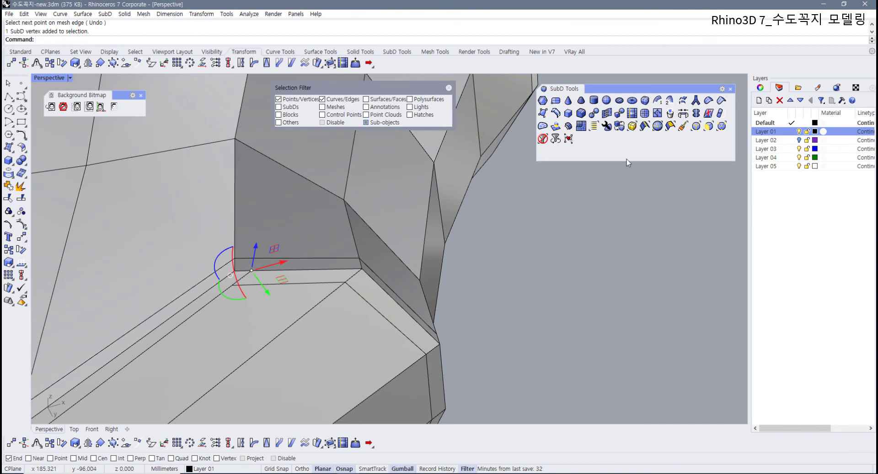
pyautogui.click(607, 114)
pyautogui.click(235, 270)
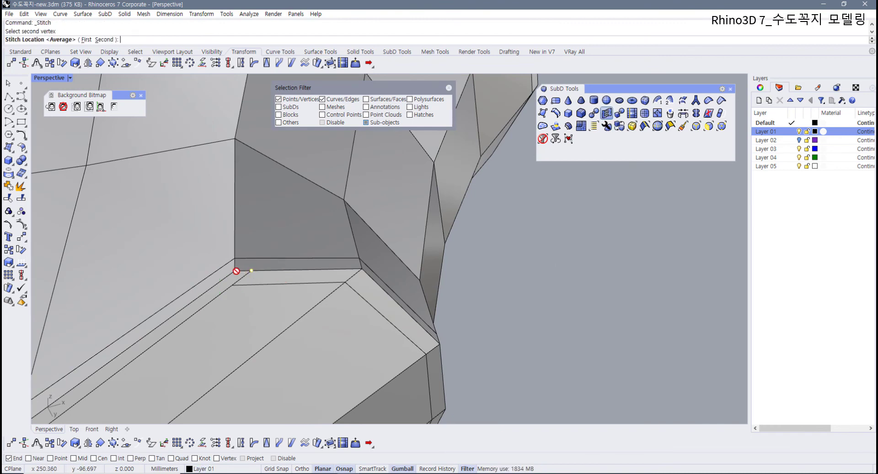
pyautogui.press('Return')
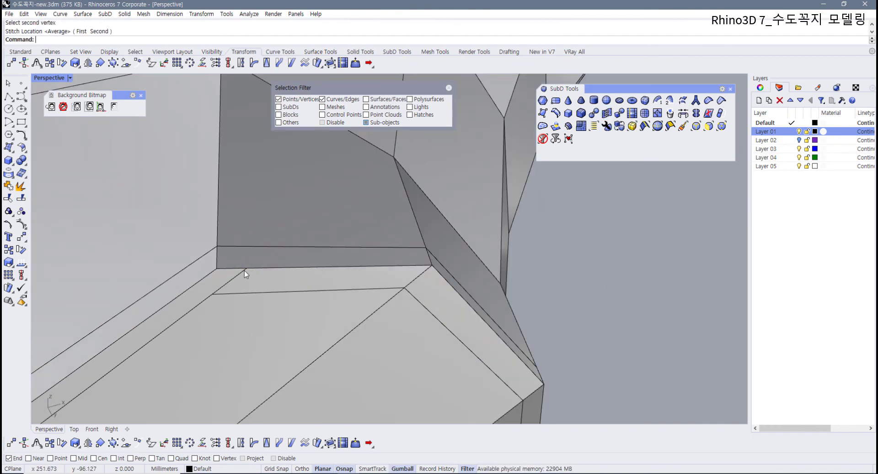
pyautogui.keyDown('ctrl'); pyautogui.keyDown('shift'); pyautogui.click(244, 270); pyautogui.keyUp('shift'); pyautogui.keyUp('ctrl')
pyautogui.press('Return')
pyautogui.click(216, 269)
pyautogui.press('Return')
# Step: Stitch the stray vertex near the base's inner side corner to its neighbouring vertex at their average location
pyautogui.scroll(-8, 220, 300)
pyautogui.moveTo(221, 301); pyautogui.dragTo(215, 194, button='right')
pyautogui.scroll(3, 288, 262)
pyautogui.click(215, 195)
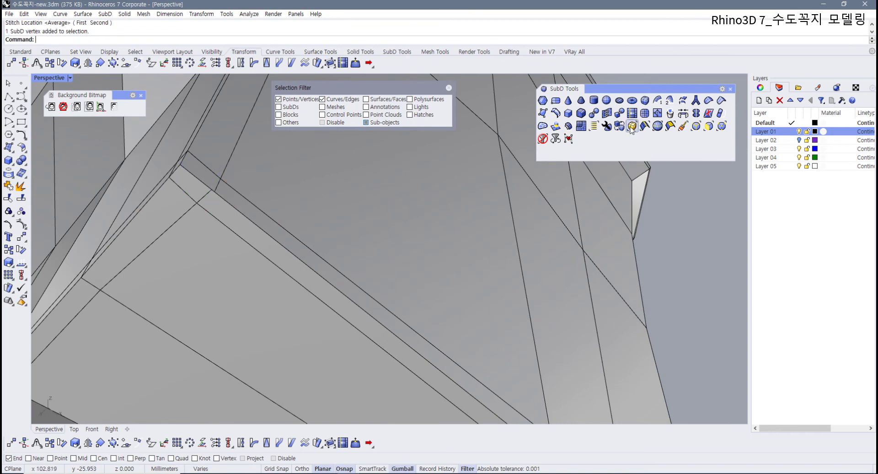
pyautogui.click(607, 113)
pyautogui.click(215, 194)
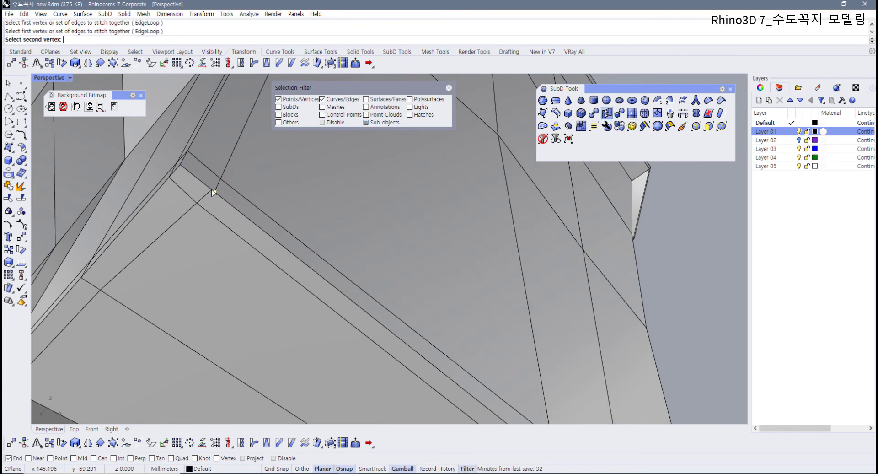
pyautogui.click(214, 196)
pyautogui.press('Return')
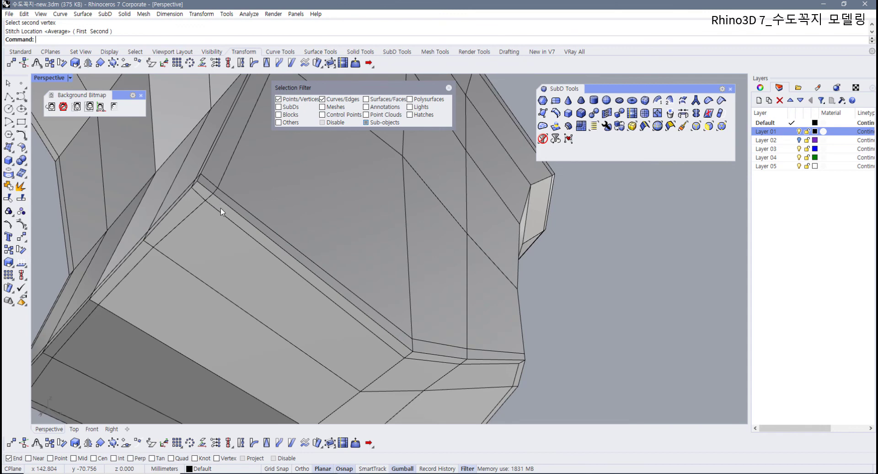
# Step: Check the part in smooth display, try raising single vertices of the arm's upper side supporting edge, and undo the last move
pyautogui.press('Tab')
pyautogui.scroll(-7, 251, 248)
pyautogui.moveTo(244, 255); pyautogui.dragTo(202, 270, button='right')
pyautogui.press('Tab')
pyautogui.scroll(5, 202, 270)
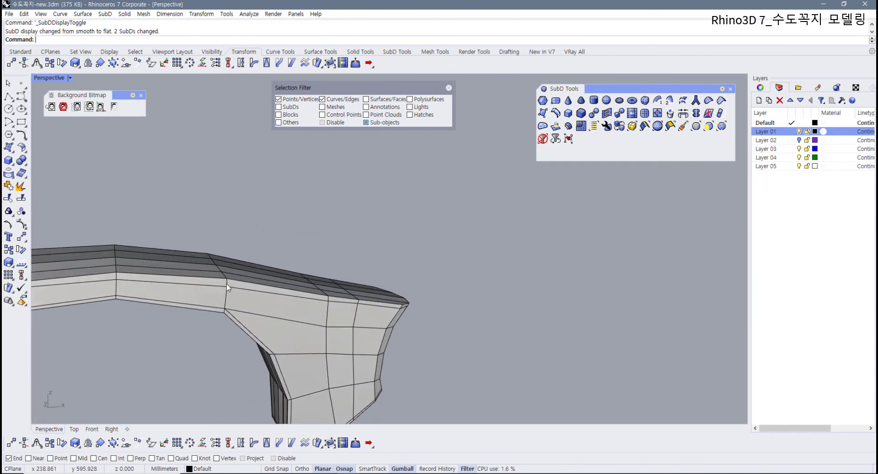
pyautogui.click(235, 286)
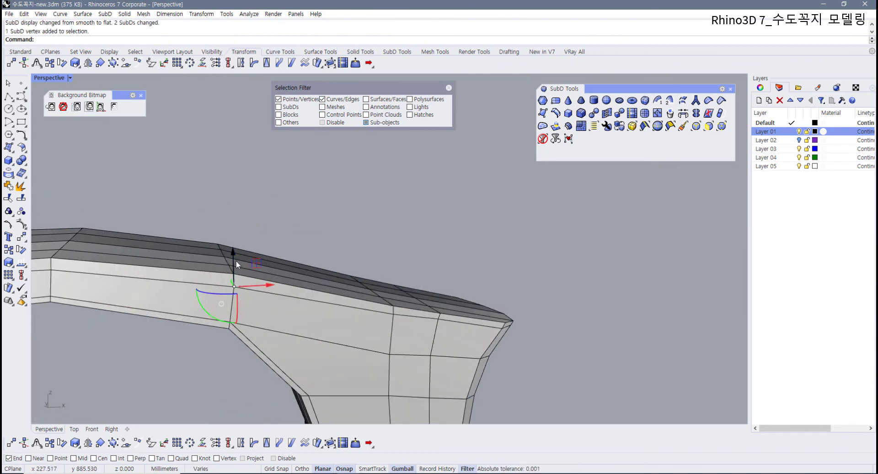
pyautogui.moveTo(236, 260); pyautogui.dragTo(235, 255)
pyautogui.moveTo(300, 318); pyautogui.dragTo(270, 312, button='right')
pyautogui.press('Escape')
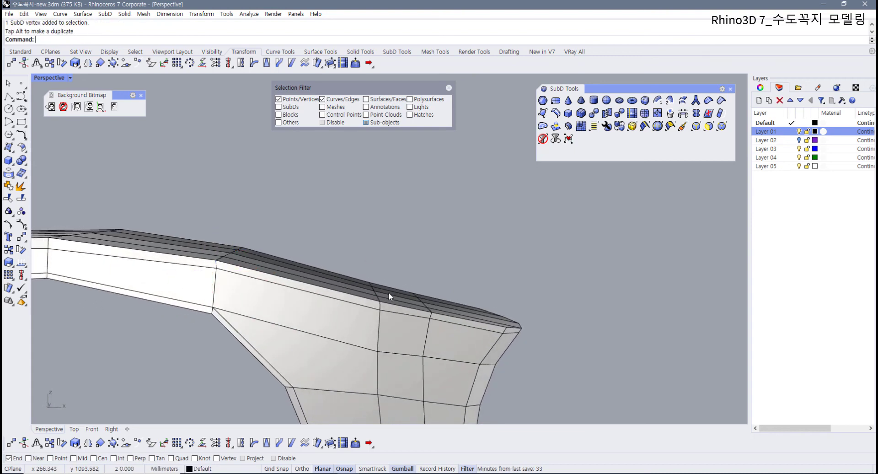
pyautogui.scroll(4, 389, 294)
pyautogui.click(376, 318)
pyautogui.moveTo(376, 295); pyautogui.dragTo(377, 291)
pyautogui.moveTo(442, 323); pyautogui.dragTo(402, 319, button='right')
pyautogui.hotkey('ctrl', 'z')
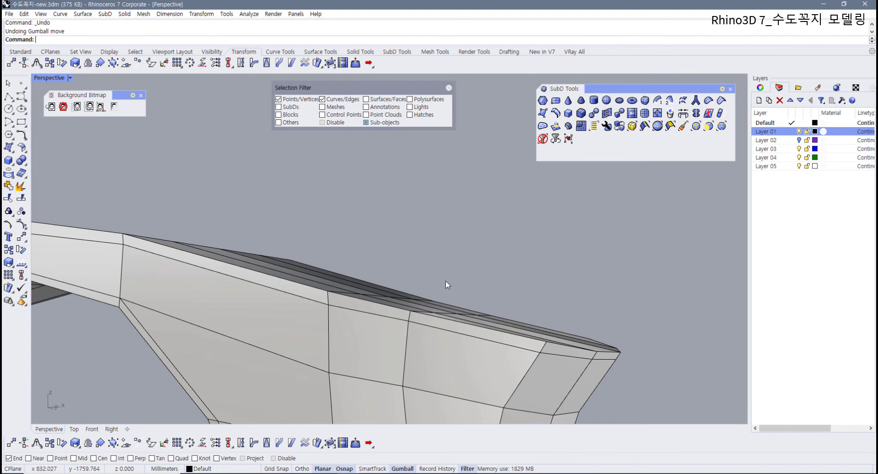
# Step: In the Front view, adjust the paired supporting-edge vertices at the arm's back end to follow the drawn outline
pyautogui.moveTo(547, 371)
pyautogui.mouseDown(button='right')
pyautogui.moveTo(439, 349)
pyautogui.moveTo(541, 366)
pyautogui.mouseUp(button='right')
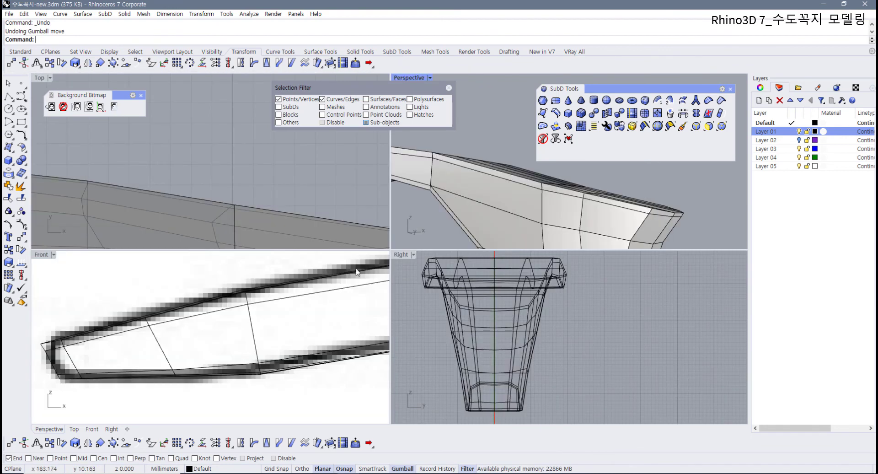
pyautogui.doubleClick(48, 78)
pyautogui.scroll(-4, 202, 322)
pyautogui.scroll(10, 327, 313)
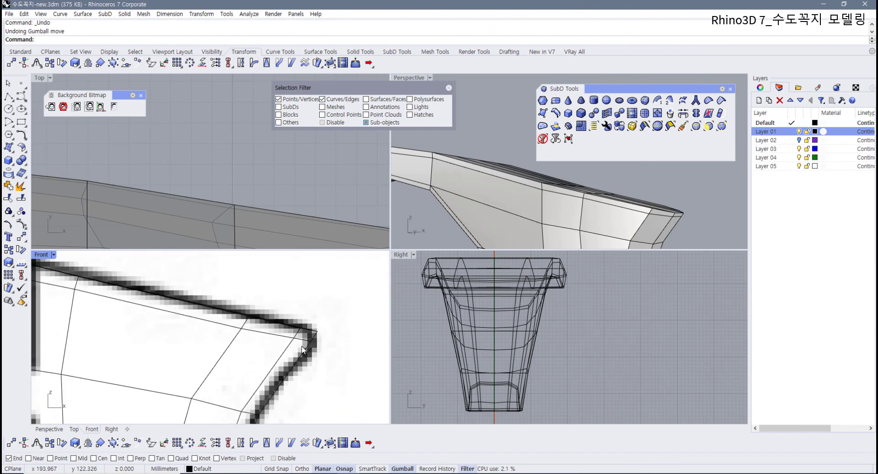
pyautogui.moveTo(263, 324); pyautogui.dragTo(280, 345)
pyautogui.moveTo(293, 311); pyautogui.dragTo(296, 326)
pyautogui.moveTo(222, 314); pyautogui.dragTo(254, 346)
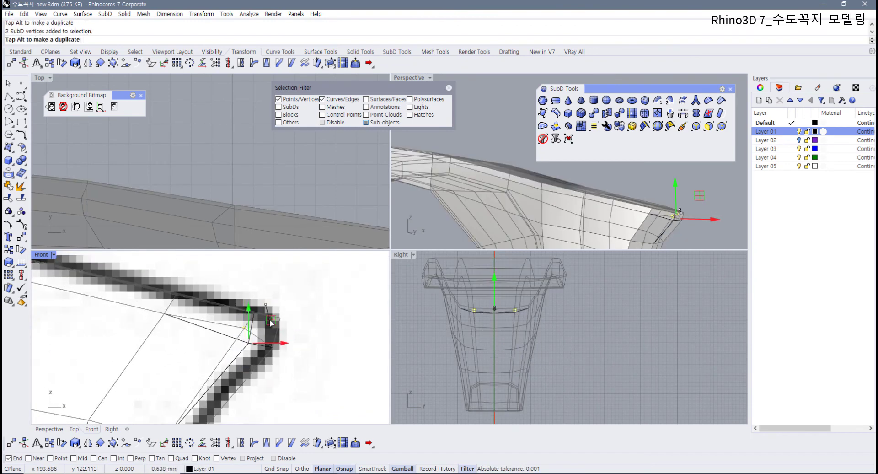
# Step: Adjust the paired vertices of the upper supporting edge above the neck so it runs evenly below the arm's top outline
pyautogui.moveTo(141, 319); pyautogui.dragTo(164, 297)
pyautogui.scroll(-8, 187, 315)
pyautogui.moveTo(187, 316); pyautogui.dragTo(296, 345, button='right')
pyautogui.moveTo(165, 327); pyautogui.dragTo(195, 306)
pyautogui.scroll(-4, 191, 318)
pyautogui.moveTo(188, 326); pyautogui.dragTo(355, 377, button='right')
pyautogui.scroll(2, 169, 322)
pyautogui.click(150, 325)
pyautogui.moveTo(145, 330); pyautogui.dragTo(176, 302)
pyautogui.click(151, 326)
# Step: Adjust the upper supporting edge's vertex pair at the middle of the arm to keep it parallel to the top outline
pyautogui.scroll(-4, 151, 326)
pyautogui.moveTo(143, 327); pyautogui.dragTo(236, 343, button='right')
pyautogui.moveTo(122, 342); pyautogui.dragTo(176, 340, button='right')
pyautogui.scroll(7, 160, 329)
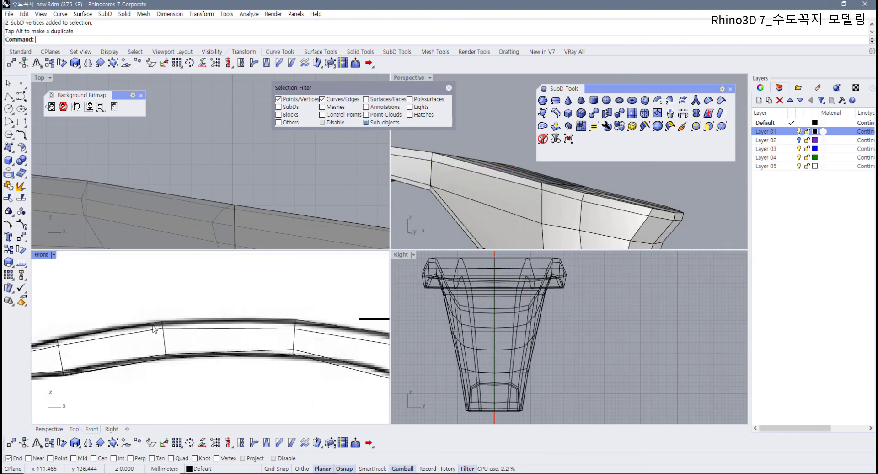
pyautogui.moveTo(156, 337); pyautogui.dragTo(187, 308)
# Step: Adjust the upper supporting edge's vertex pairs on the front part of the arm to follow the top outline
pyautogui.scroll(-6, 145, 340)
pyautogui.moveTo(105, 347); pyautogui.dragTo(179, 322, button='right')
pyautogui.scroll(9, 159, 325)
pyautogui.moveTo(159, 326); pyautogui.dragTo(192, 294)
pyautogui.moveTo(82, 342); pyautogui.dragTo(95, 325)
pyautogui.moveTo(100, 325); pyautogui.dragTo(172, 313, button='right')
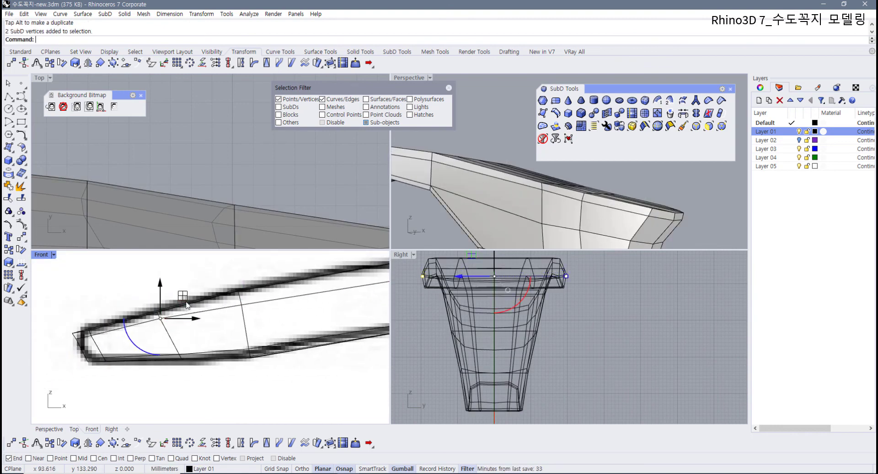
pyautogui.moveTo(181, 298); pyautogui.dragTo(181, 302)
# Step: Adjust the supporting-edge vertices at the arm's front tip in the Front view and clear the selection
pyautogui.moveTo(89, 342); pyautogui.dragTo(145, 328, button='right')
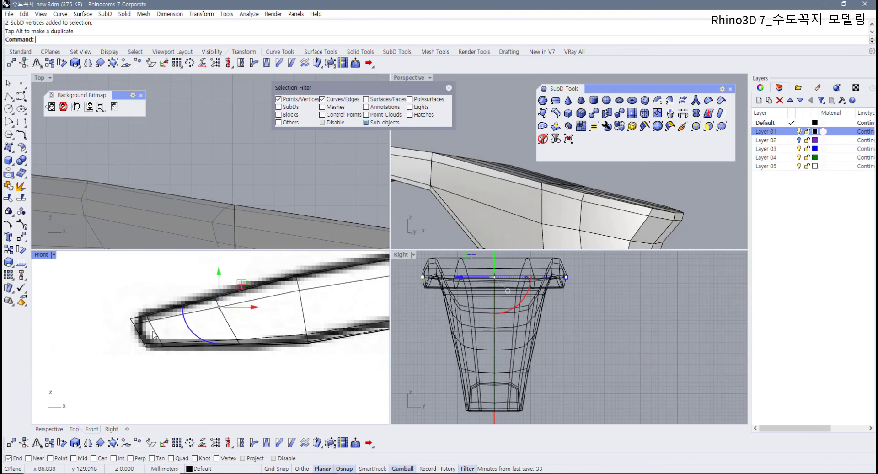
pyautogui.scroll(6, 145, 328)
pyautogui.moveTo(113, 335); pyautogui.dragTo(164, 301)
pyautogui.click(234, 332)
pyautogui.scroll(-3, 235, 336)
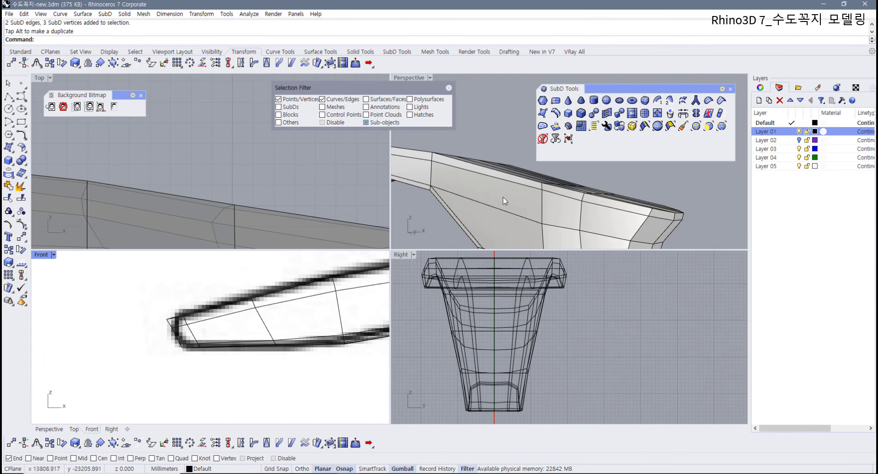
# Step: Maximise the Perspective view, switch the SubD display to smooth, and show Layer 02 with the faucet body
pyautogui.moveTo(503, 200); pyautogui.dragTo(551, 177, button='right')
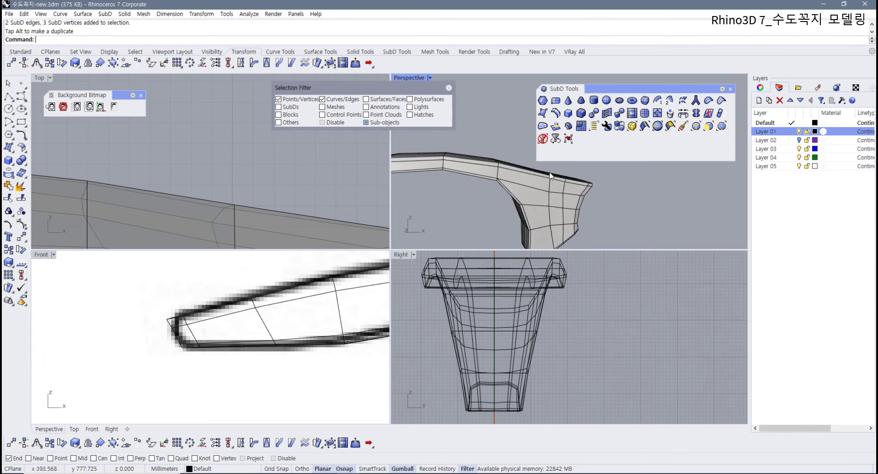
pyautogui.doubleClick(402, 79)
pyautogui.press('Tab')
pyautogui.moveTo(374, 242); pyautogui.dragTo(541, 235, button='right')
pyautogui.click(799, 140)
# Step: Examine the smoothed handle together with the faucet body from the side, above and below
pyautogui.scroll(-4, 607, 248)
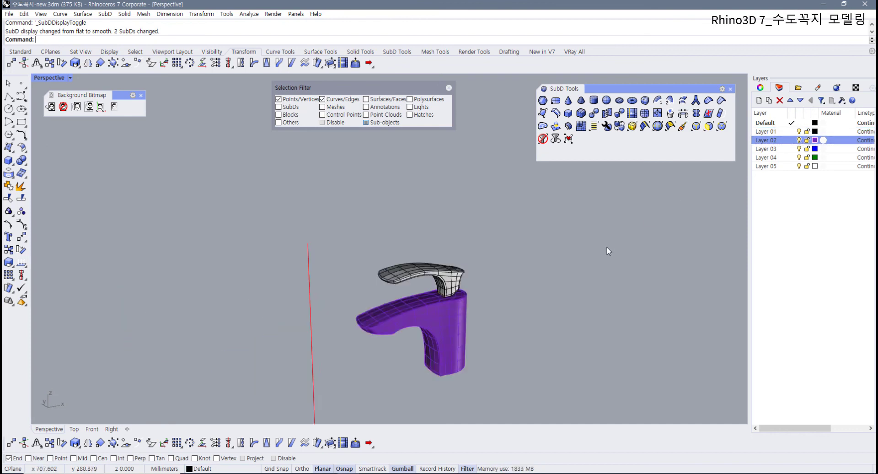
pyautogui.moveTo(514, 340); pyautogui.dragTo(466, 300, button='right')
pyautogui.scroll(2, 465, 304)
pyautogui.scroll(4, 467, 300)
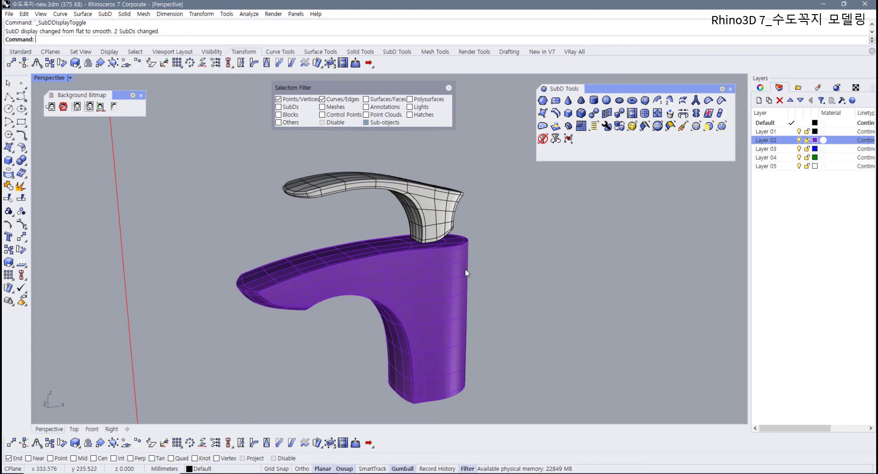
pyautogui.moveTo(424, 292); pyautogui.dragTo(401, 305, button='right')
pyautogui.scroll(3, 435, 304)
pyautogui.scroll(2, 406, 271)
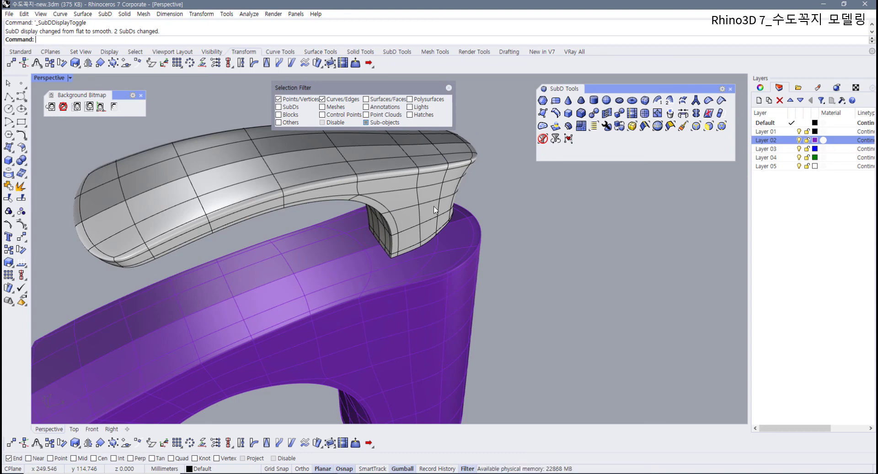
pyautogui.moveTo(404, 201); pyautogui.dragTo(427, 202, button='right')
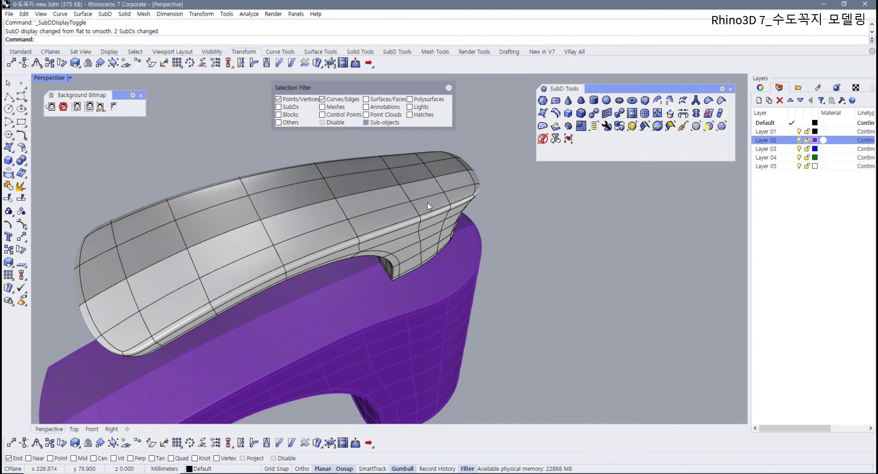
pyautogui.moveTo(424, 161); pyautogui.dragTo(281, 202, button='right')
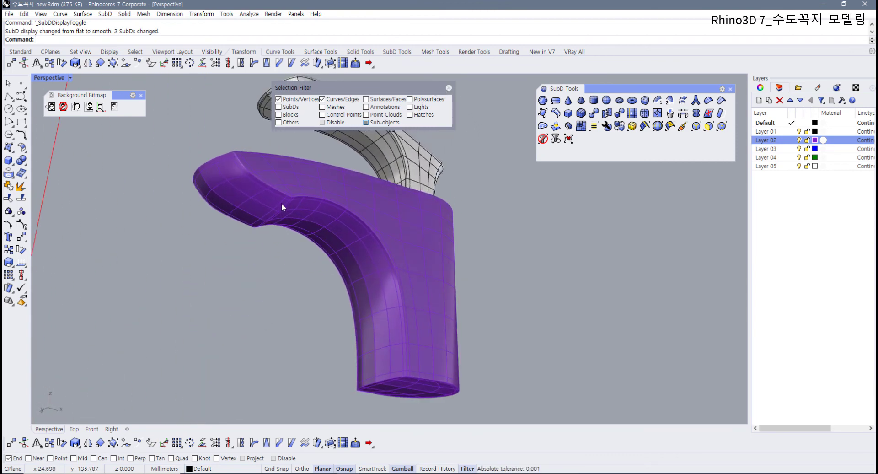
# Step: Adjust the vertices on the underside of the faucet body's spout tip in the Front view to follow the background outline
pyautogui.scroll(5, 232, 249)
pyautogui.moveTo(204, 257); pyautogui.dragTo(197, 285, button='right')
pyautogui.doubleClick(48, 79)
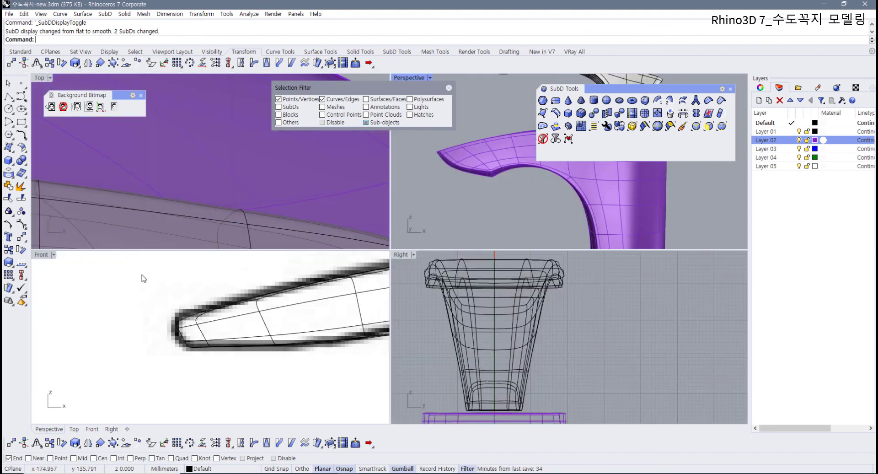
pyautogui.scroll(-3, 189, 350)
pyautogui.scroll(8, 228, 362)
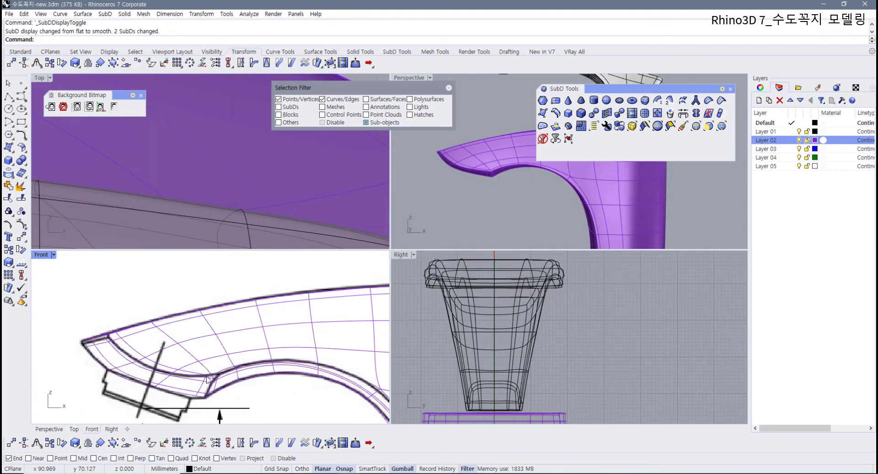
pyautogui.scroll(3, 229, 366)
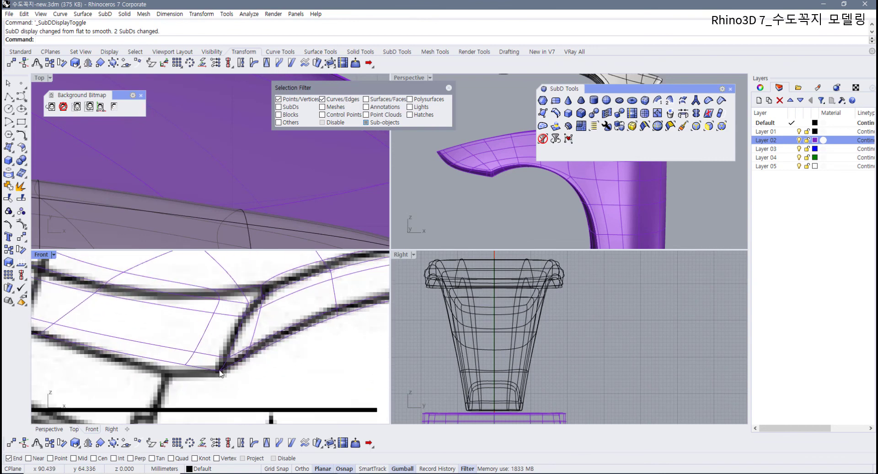
pyautogui.click(184, 363)
pyautogui.moveTo(135, 387); pyautogui.dragTo(197, 351)
pyautogui.scroll(-5, 116, 333)
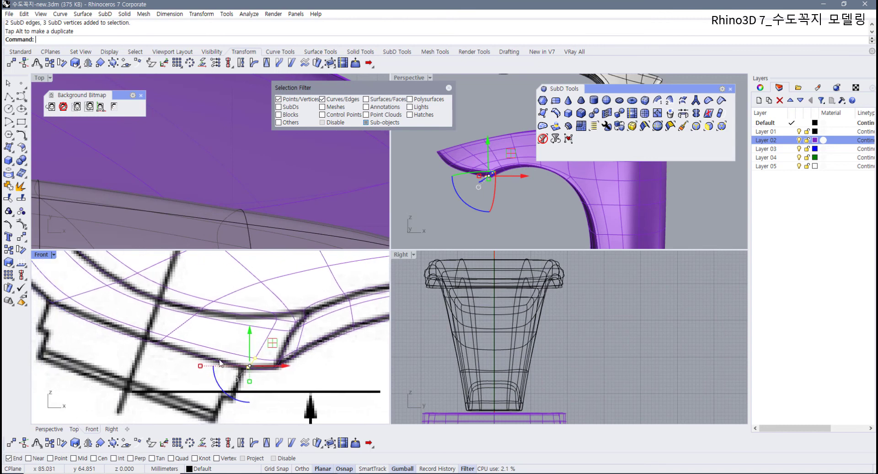
pyautogui.scroll(-2, 106, 341)
pyautogui.scroll(-2, 204, 346)
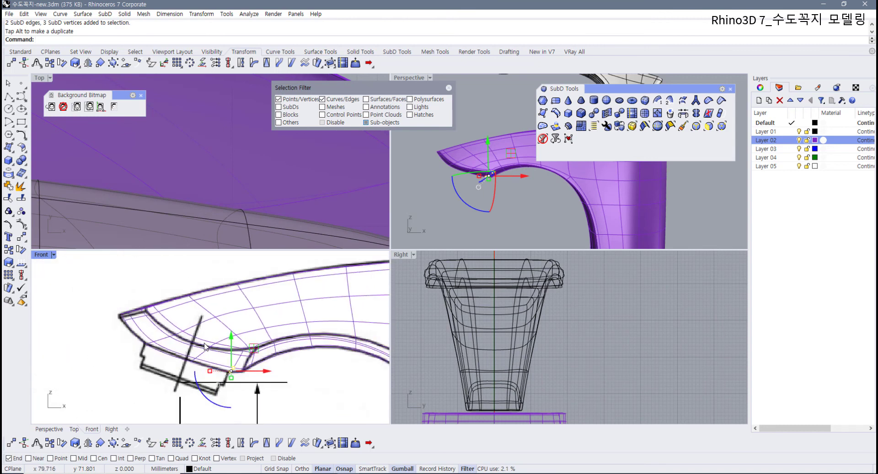
# Step: Maximise the Perspective view and examine the faucet body together with the handle from the side, front and above
pyautogui.doubleClick(411, 77)
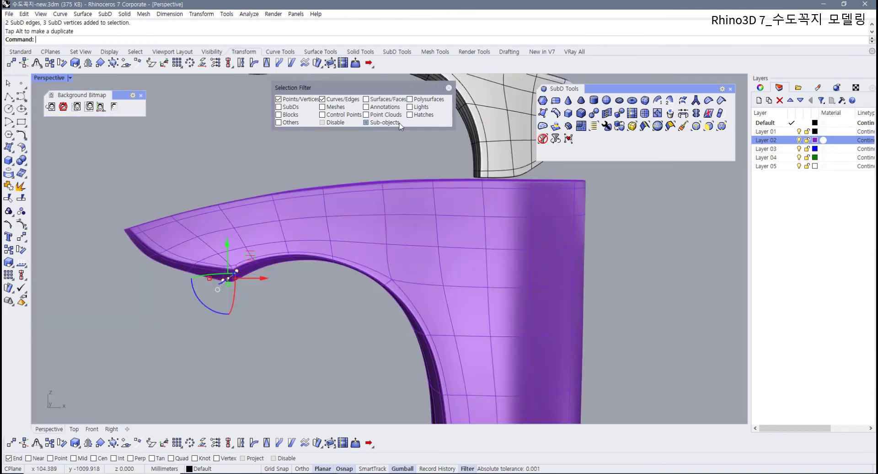
pyautogui.scroll(-3, 411, 206)
pyautogui.moveTo(458, 205); pyautogui.dragTo(305, 297, button='right')
pyautogui.scroll(2, 380, 238)
pyautogui.click(348, 248)
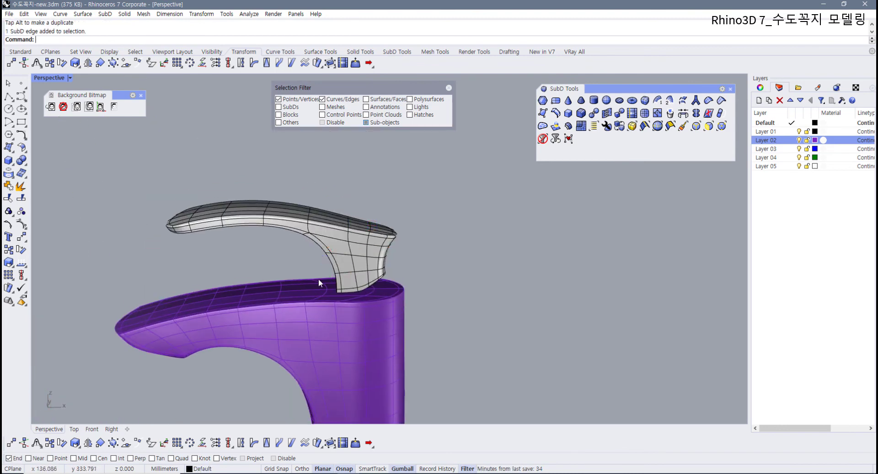
pyautogui.moveTo(328, 346); pyautogui.dragTo(402, 336, button='right')
pyautogui.scroll(4, 347, 270)
pyautogui.moveTo(284, 245); pyautogui.dragTo(411, 334, button='right')
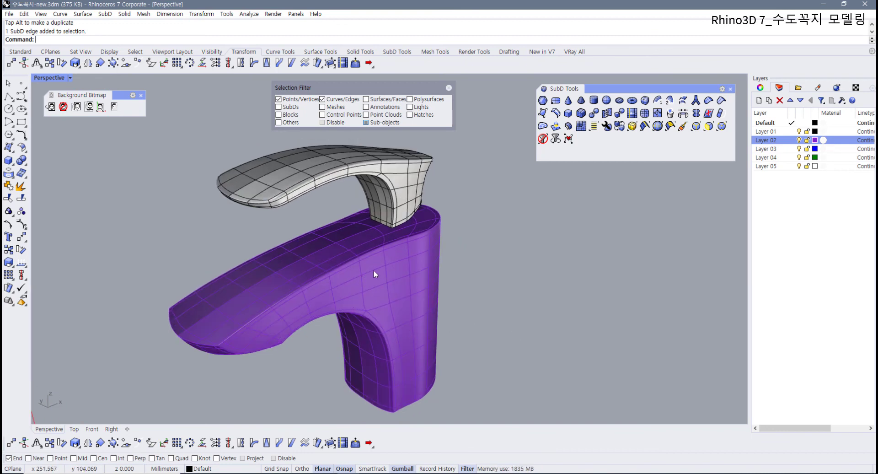
pyautogui.moveTo(374, 271); pyautogui.dragTo(164, 281, button='right')
pyautogui.click(411, 288)
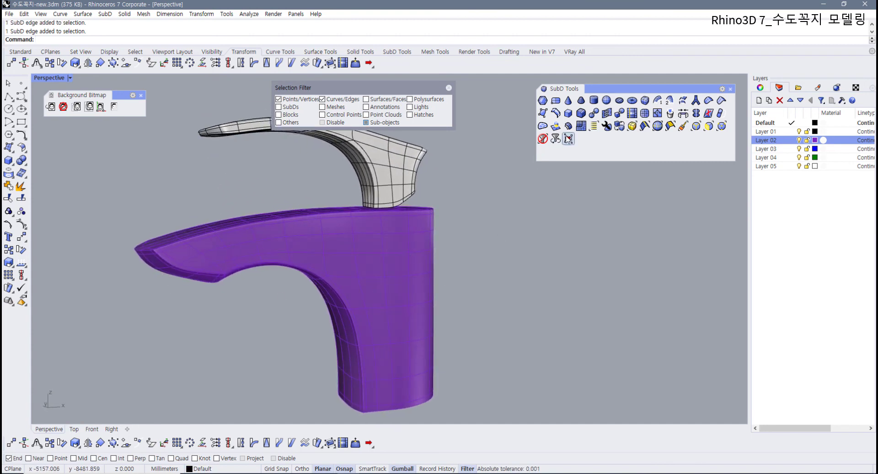